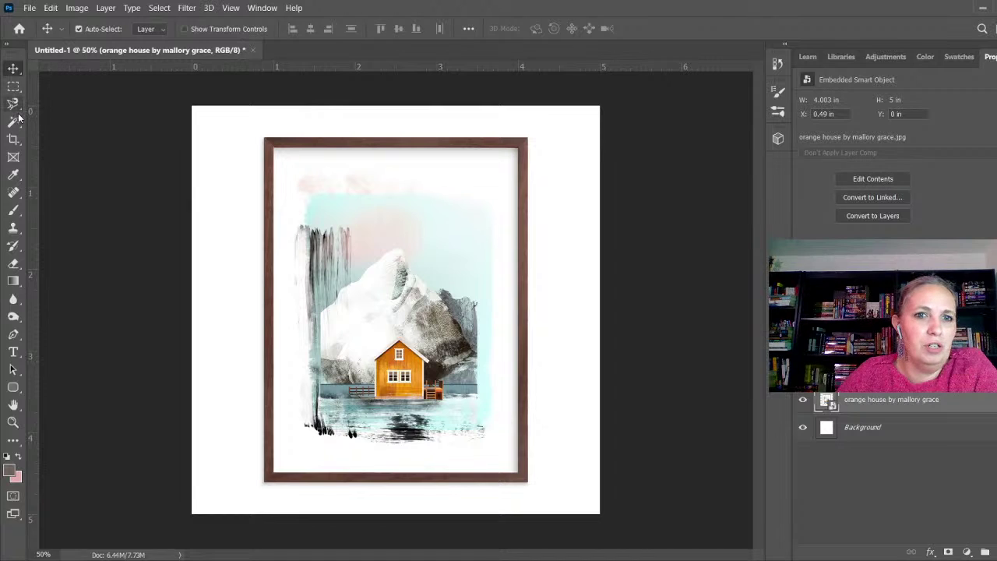
- Nudge the orange house artwork, select the rectangle around its brown frame and add a layer mask from that selection
{"action": "left_click_drag", "start_coordinate": [302, 203], "coordinate": [317, 166]}
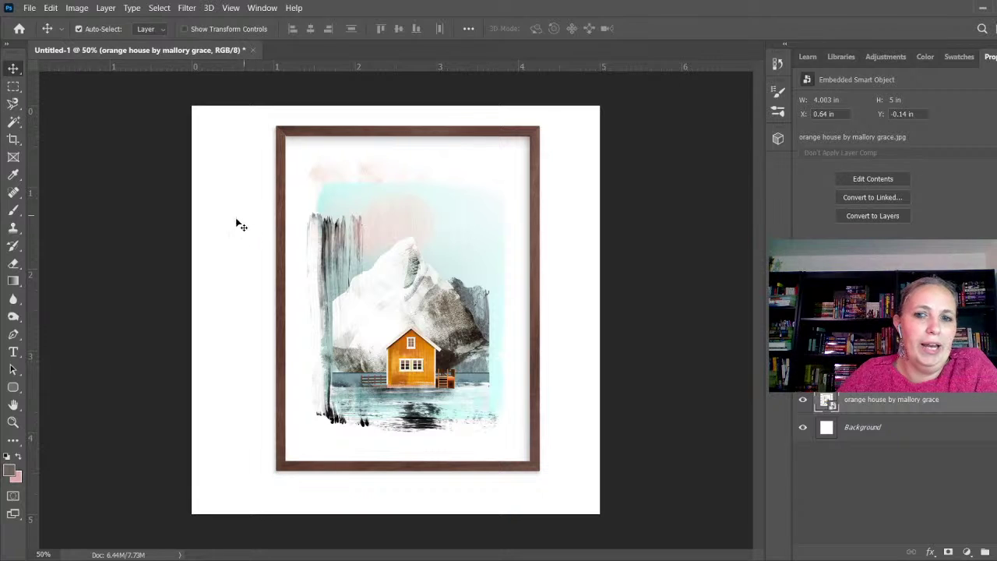
{"action": "left_click", "coordinate": [13, 87]}
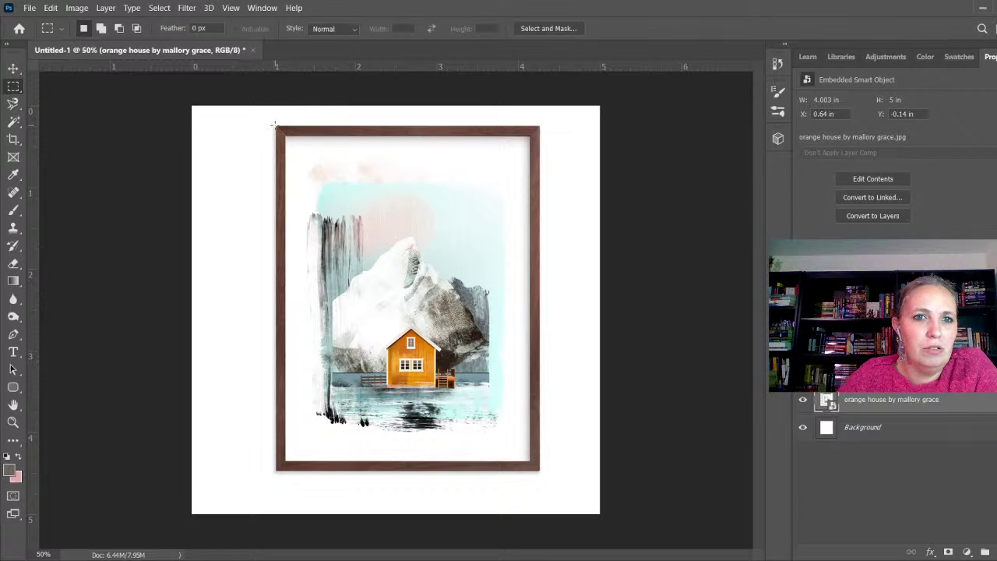
{"action": "left_click_drag", "start_coordinate": [274, 124], "coordinate": [540, 470]}
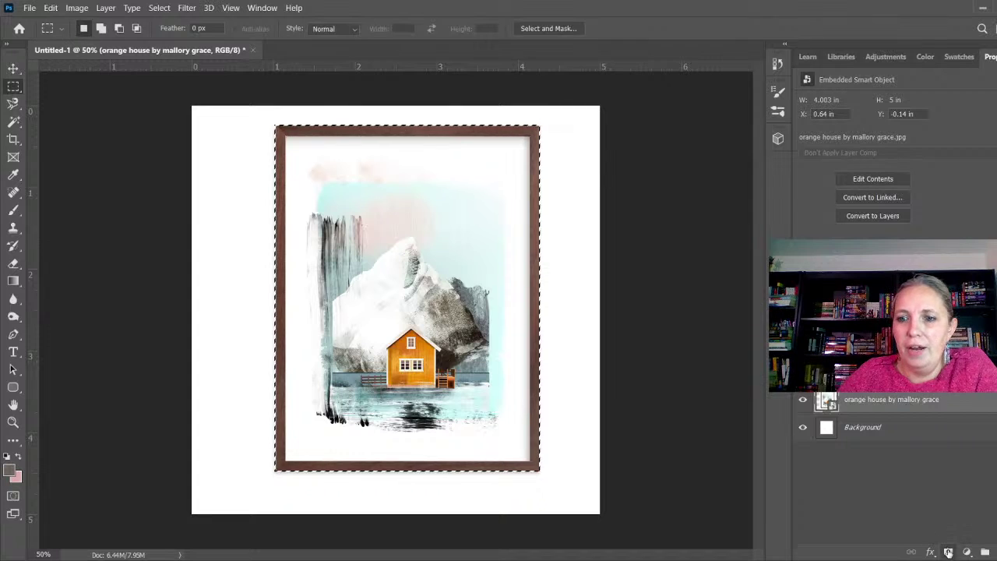
{"action": "left_click", "coordinate": [948, 553]}
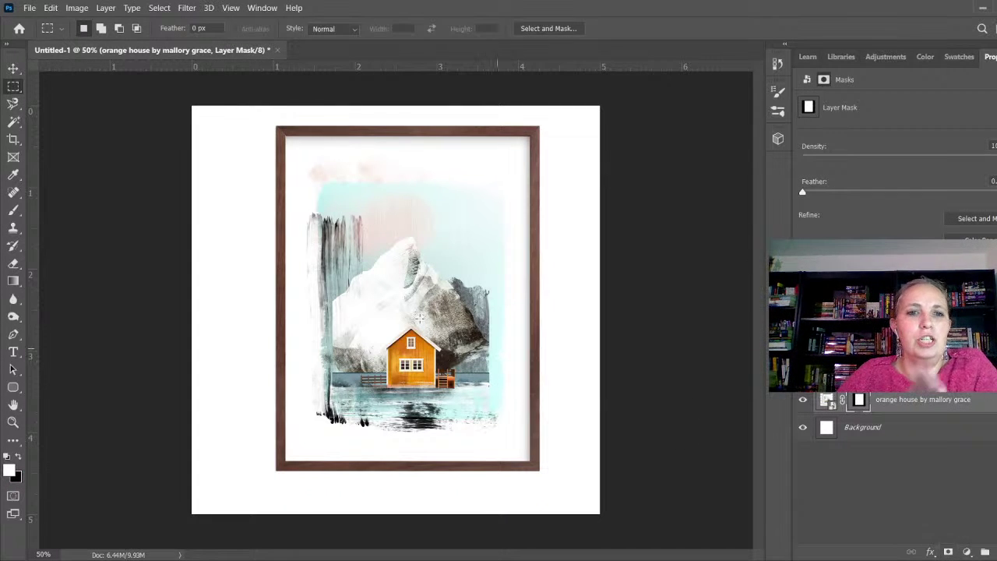
- Scale the masked orange house artwork to about 45.77% and centre it horizontally near the canvas's upper edge
{"action": "left_click", "coordinate": [14, 69]}
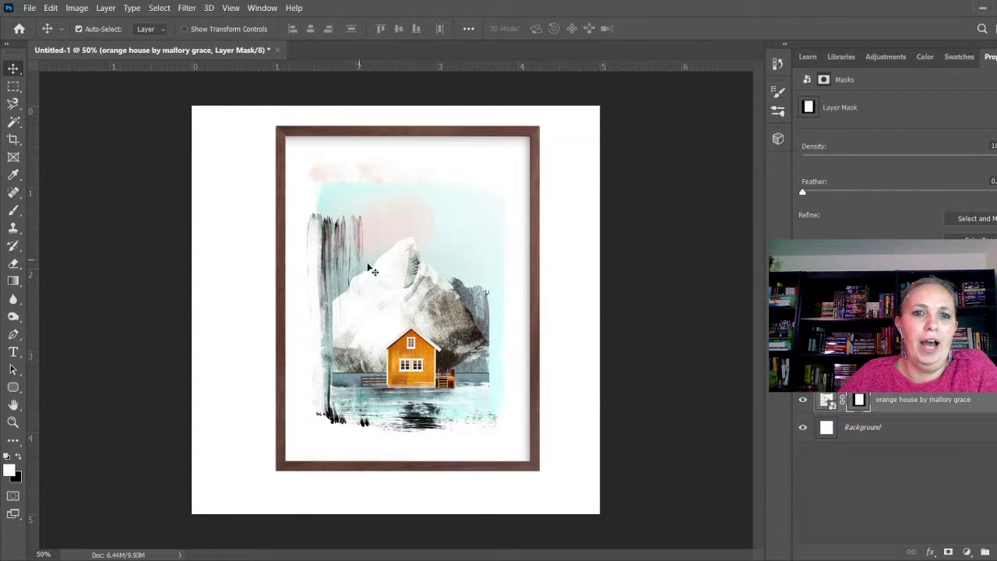
{"action": "left_click_drag", "start_coordinate": [332, 254], "coordinate": [359, 277]}
{"action": "left_click_drag", "start_coordinate": [359, 270], "coordinate": [359, 270]}
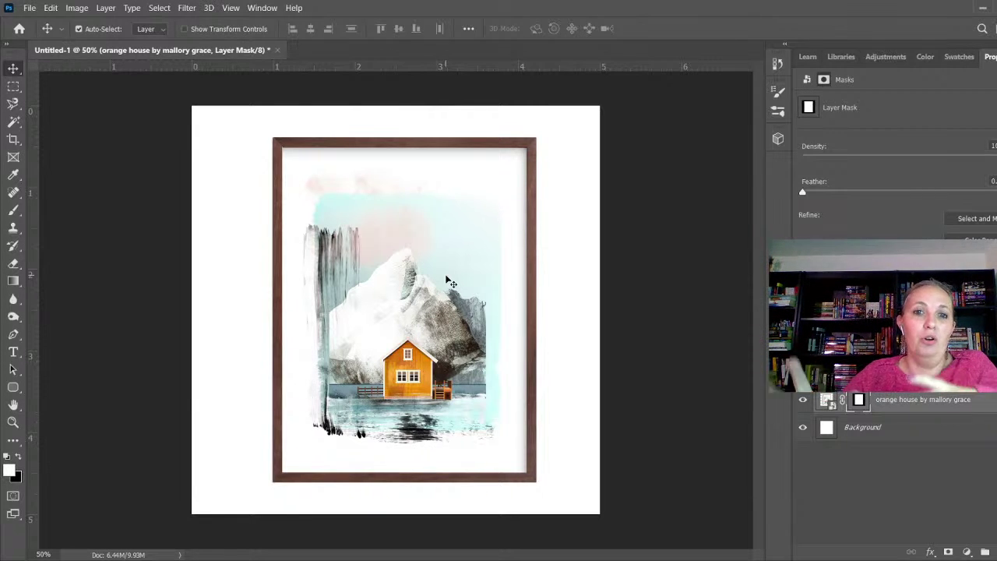
{"action": "key", "text": "ctrl+t"}
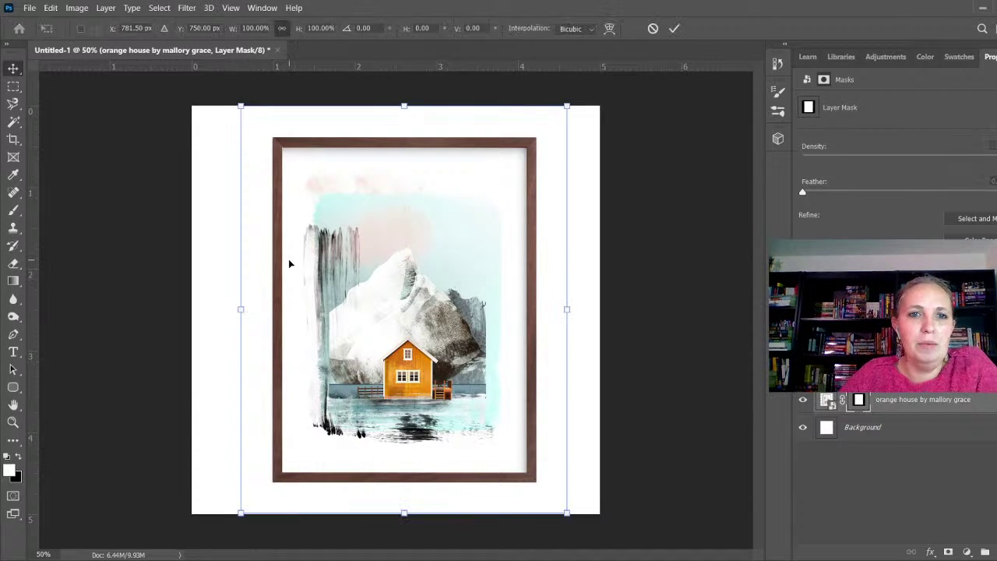
{"action": "left_click_drag", "start_coordinate": [238, 105], "coordinate": [456, 374]}
{"action": "left_click_drag", "start_coordinate": [517, 470], "coordinate": [402, 287]}
{"action": "left_click_drag", "start_coordinate": [340, 191], "coordinate": [303, 138]}
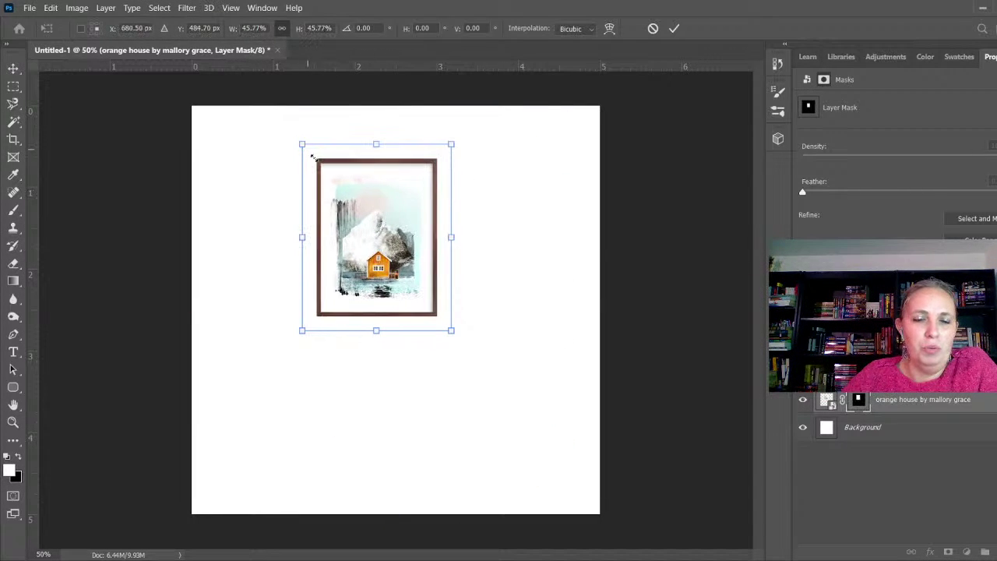
{"action": "left_click_drag", "start_coordinate": [402, 244], "coordinate": [420, 228]}
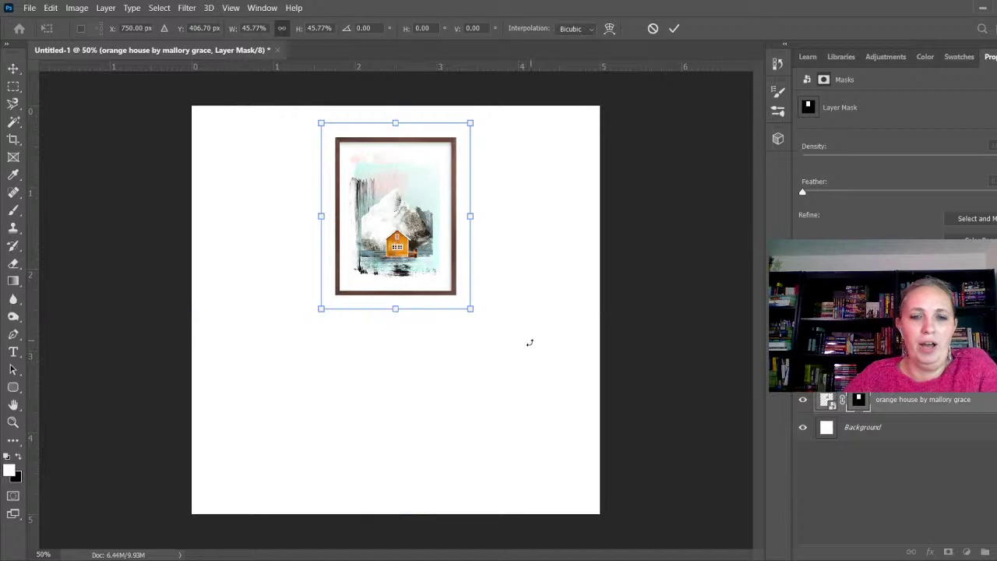
{"action": "left_click", "coordinate": [14, 71]}
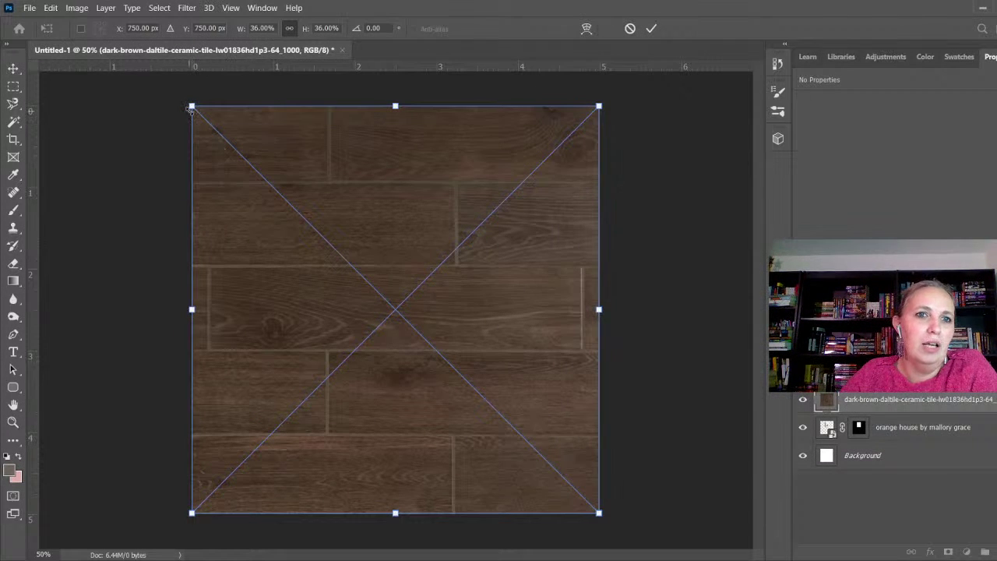
- Scale the dark brown tile to about 8.98% in the canvas's lower-right corner and the glossy white tile to about 46.40% directly above it
{"action": "left_click_drag", "start_coordinate": [193, 108], "coordinate": [452, 459]}
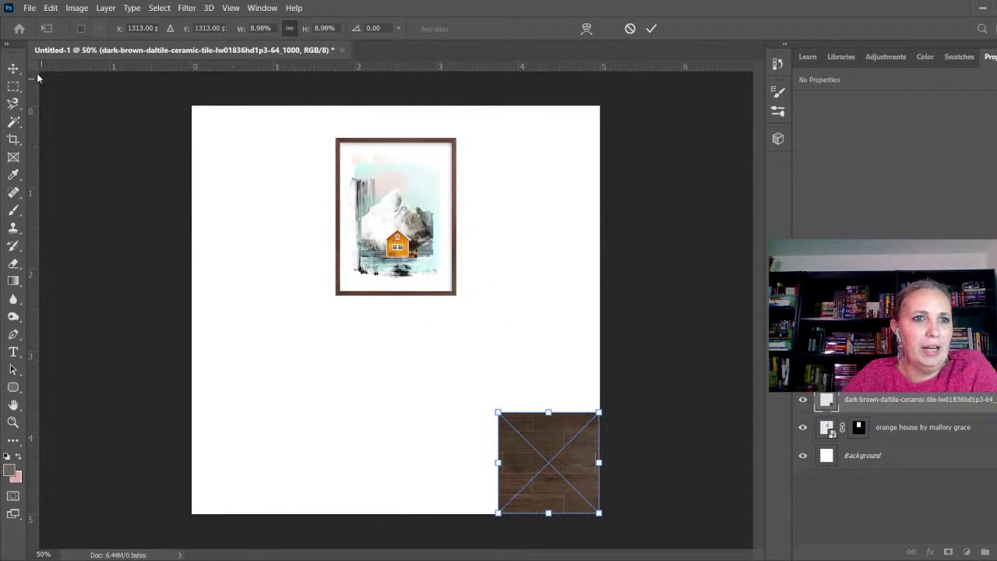
{"action": "left_click", "coordinate": [13, 70]}
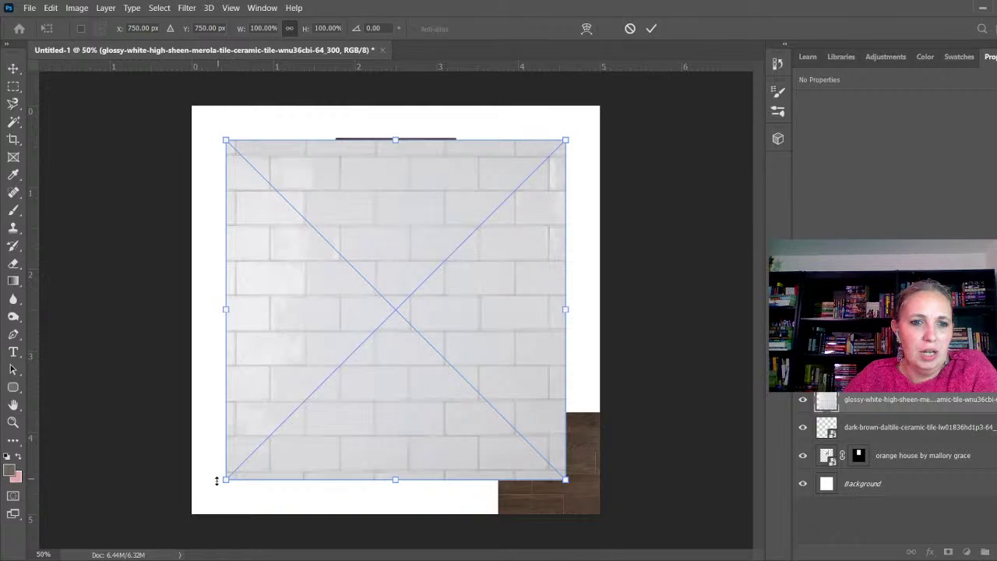
{"action": "left_click_drag", "start_coordinate": [225, 477], "coordinate": [412, 305]}
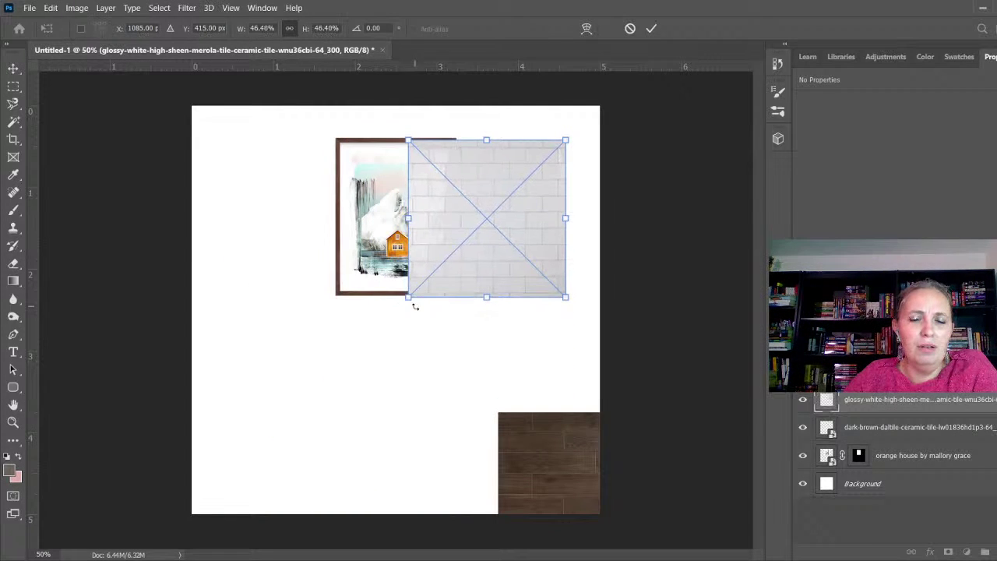
{"action": "left_click_drag", "start_coordinate": [489, 230], "coordinate": [588, 335]}
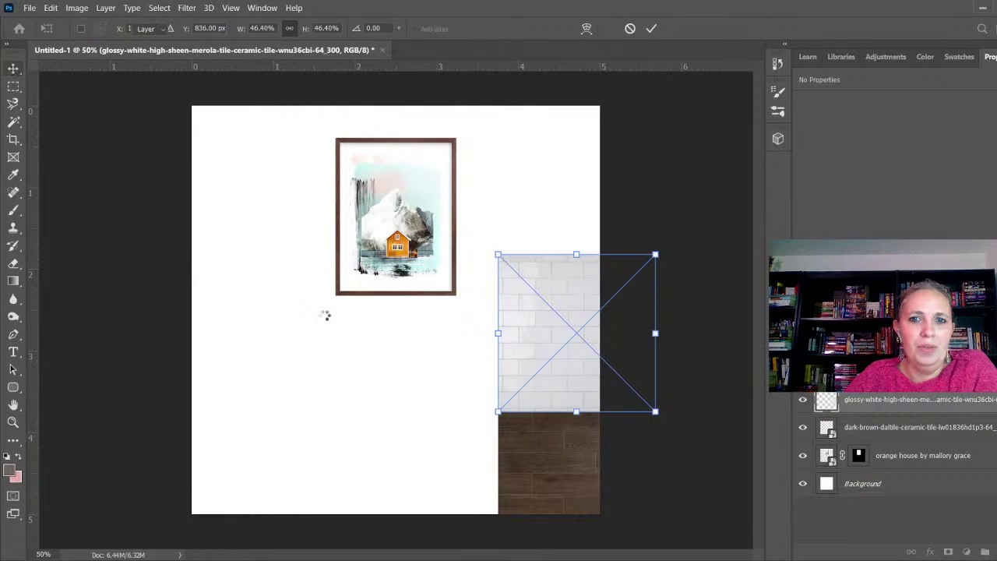
{"action": "key", "text": "Return"}
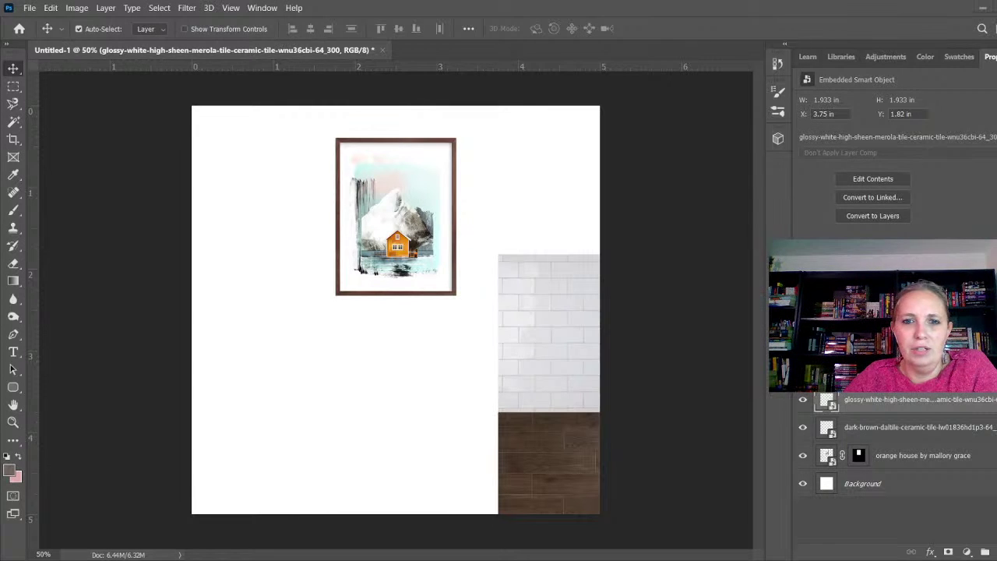
- Place the aqua wall tile image, scale it to about 46.45% and stack it above the white tile, left edges aligned
{"action": "left_click_drag", "start_coordinate": [0, 371], "coordinate": [449, 371]}
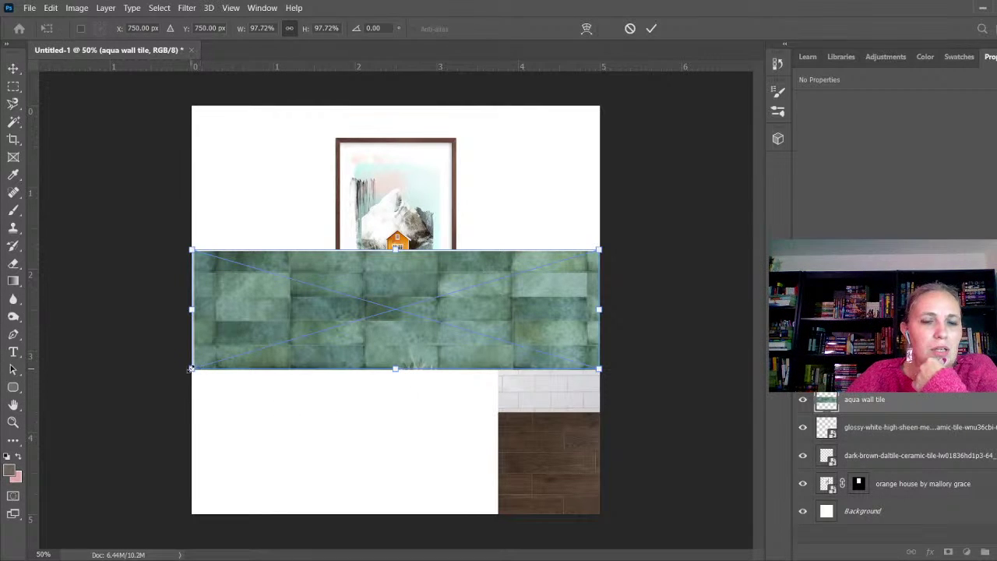
{"action": "left_click_drag", "start_coordinate": [191, 368], "coordinate": [415, 300]}
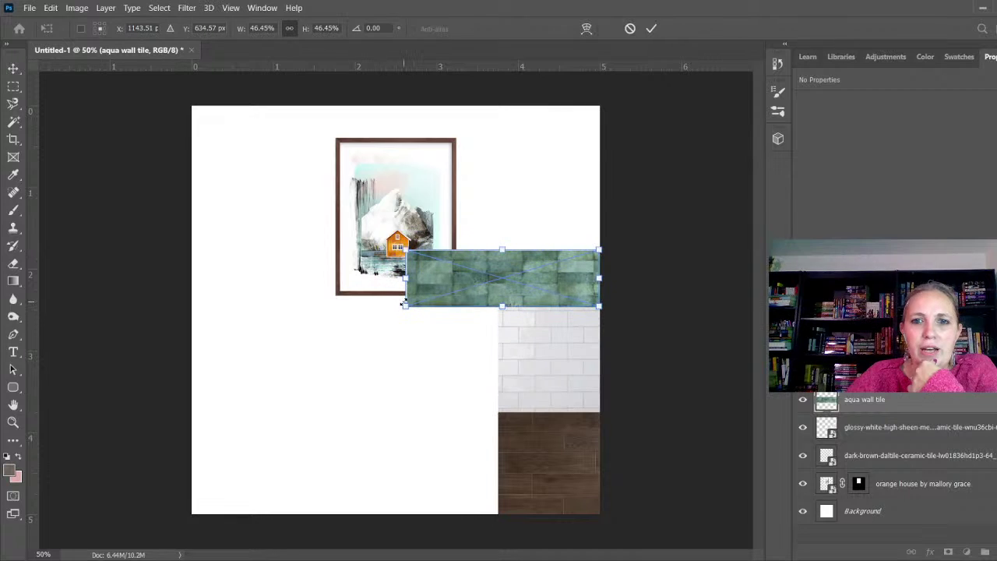
{"action": "left_click_drag", "start_coordinate": [538, 269], "coordinate": [543, 219]}
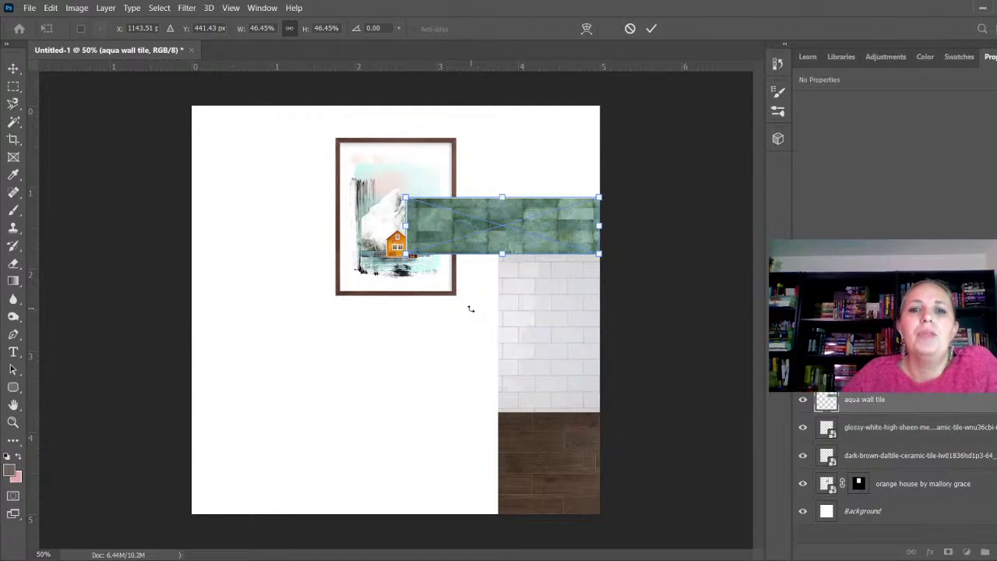
{"action": "left_click_drag", "start_coordinate": [505, 232], "coordinate": [593, 232]}
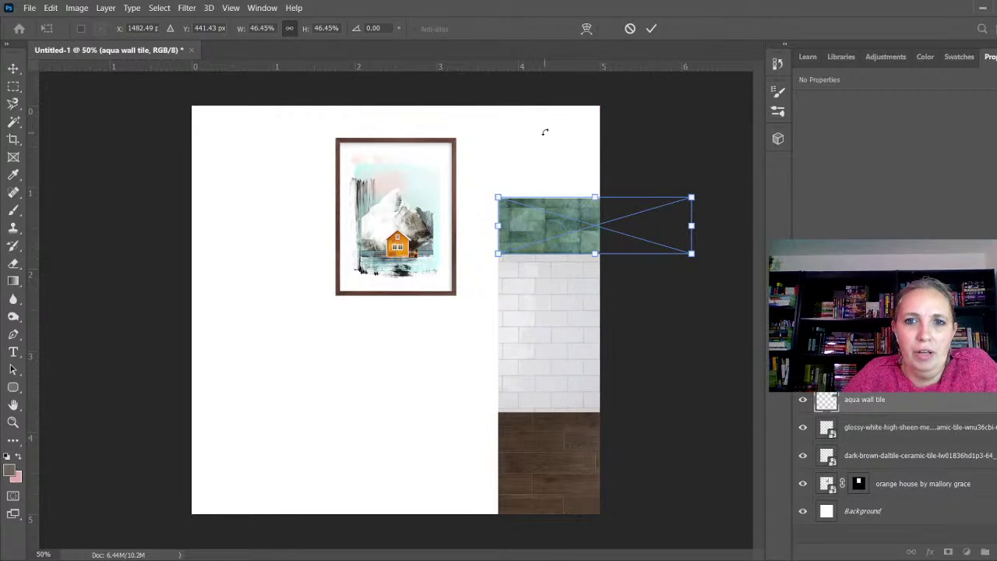
{"action": "left_click", "coordinate": [11, 70]}
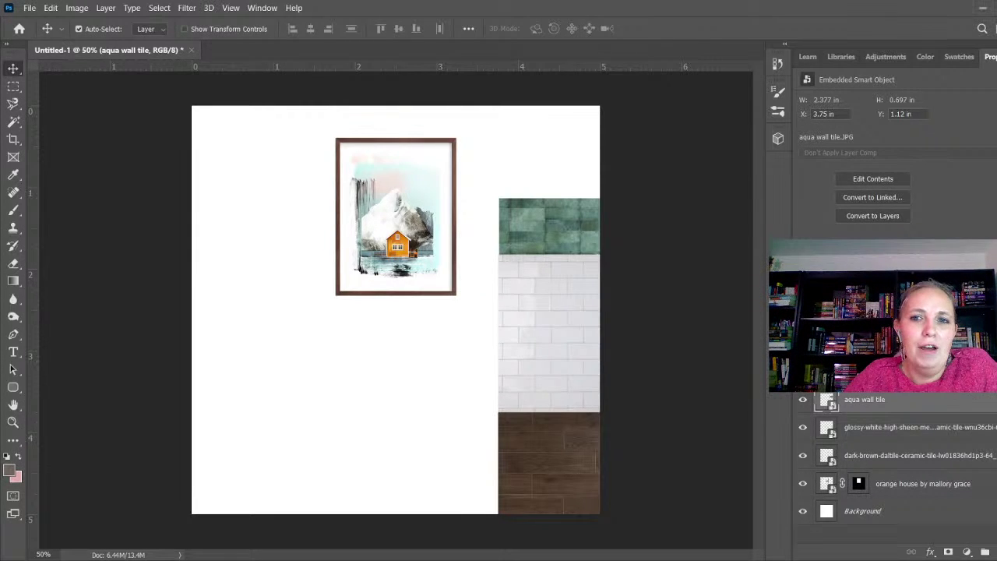
- Place the photo of the copper clawfoot bathtub on the canvas as a new layer
{"action": "left_click_drag", "start_coordinate": [389, 397], "coordinate": [485, 383]}
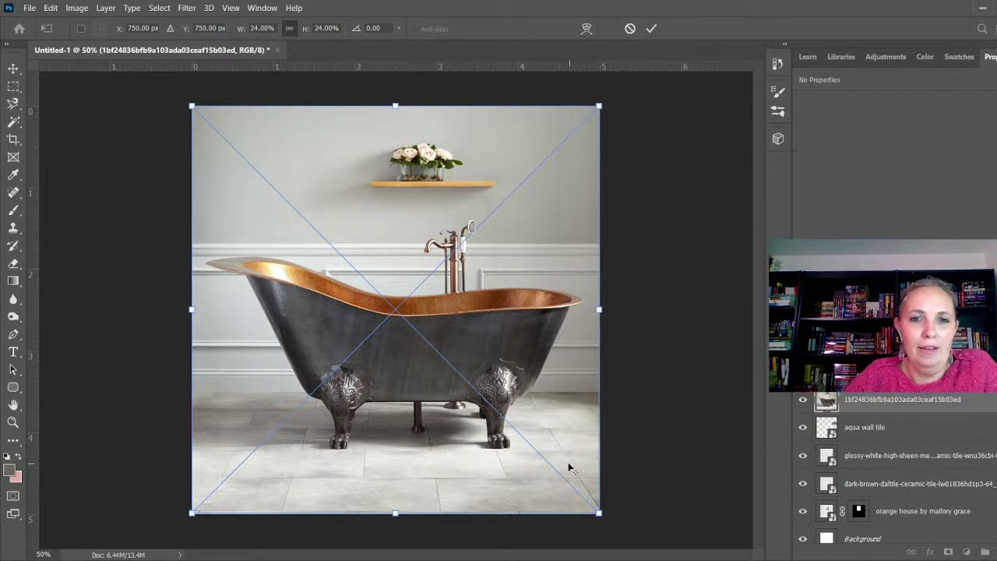
{"action": "scroll", "coordinate": [568, 462], "scroll_direction": "up", "scroll_amount": 3}
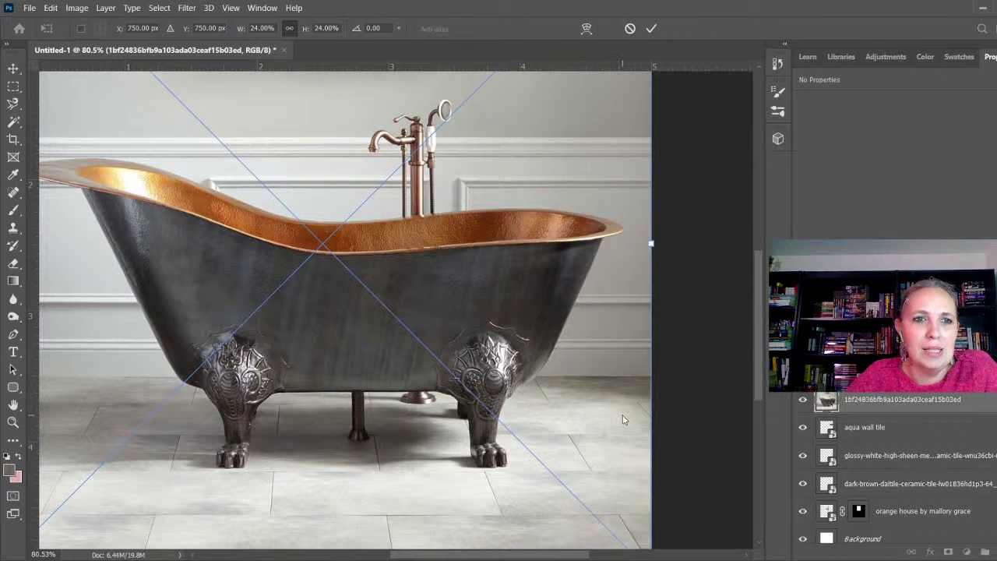
{"action": "scroll", "coordinate": [646, 374], "scroll_direction": "down", "scroll_amount": 1}
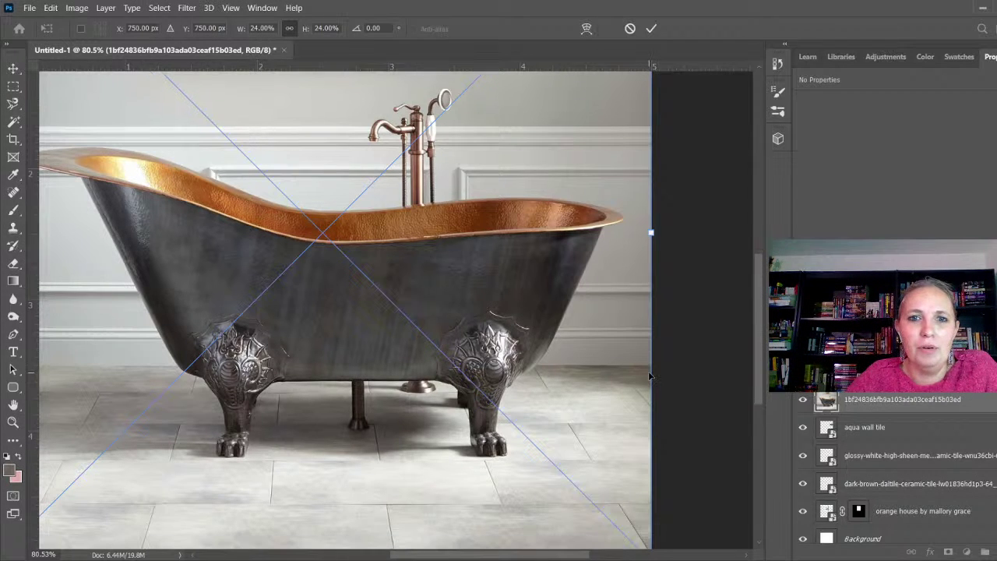
{"action": "scroll", "coordinate": [483, 404], "scroll_direction": "left", "scroll_amount": 5}
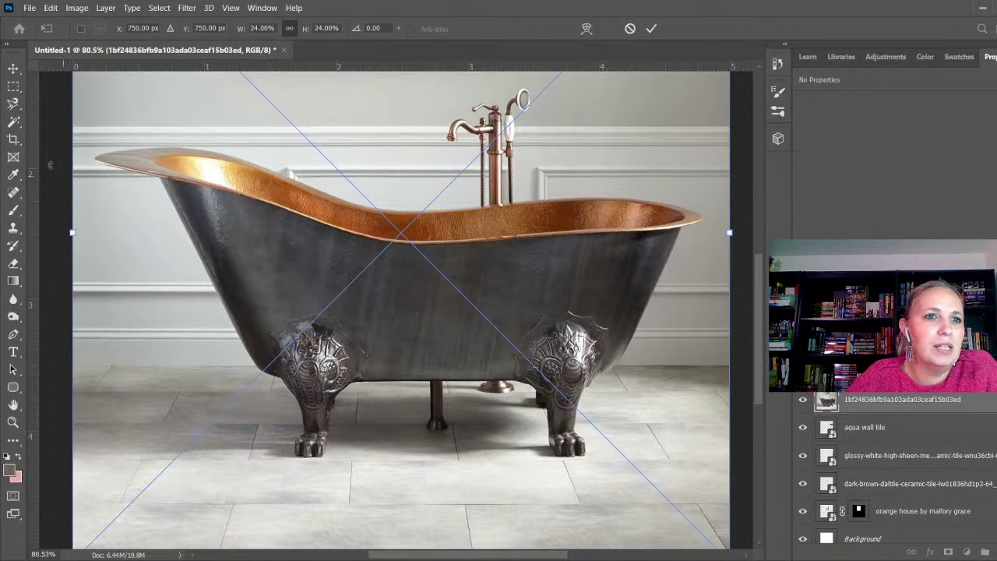
- Select the bathtub together with its feet, underside pipes and faucet by tracing their outer contour with the Magnetic Lasso and closing the outline
{"action": "left_click", "coordinate": [11, 106]}
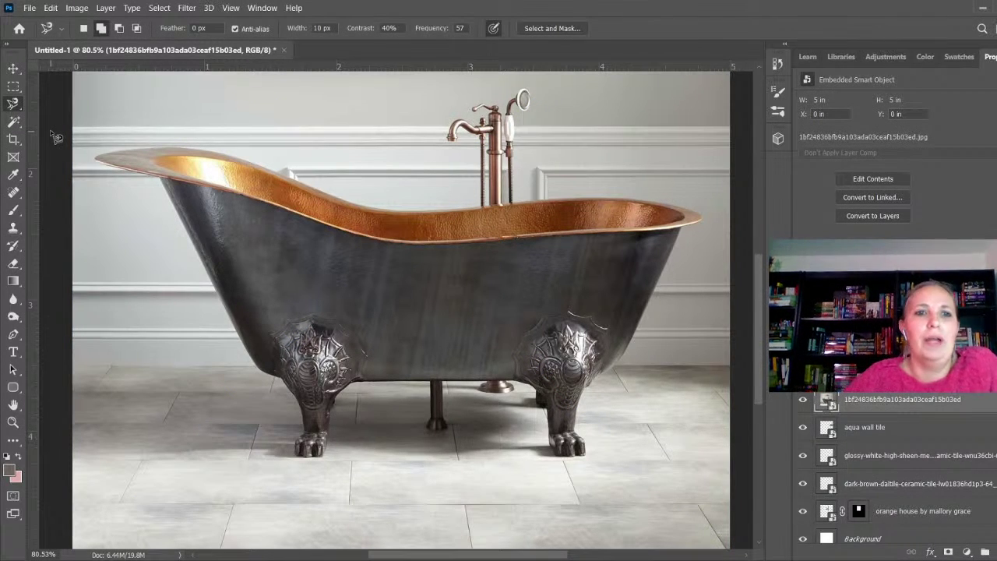
{"action": "left_click", "coordinate": [516, 204]}
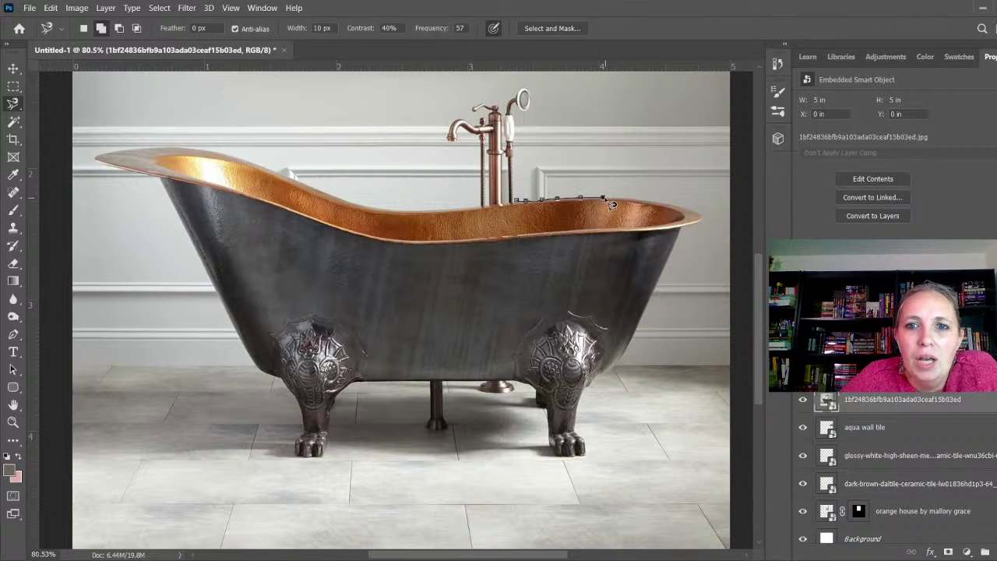
{"action": "mouse_move", "coordinate": [646, 208]}
{"action": "left_mouse_down"}
{"action": "mouse_move", "coordinate": [711, 222]}
{"action": "mouse_move", "coordinate": [682, 251]}
{"action": "left_mouse_up"}
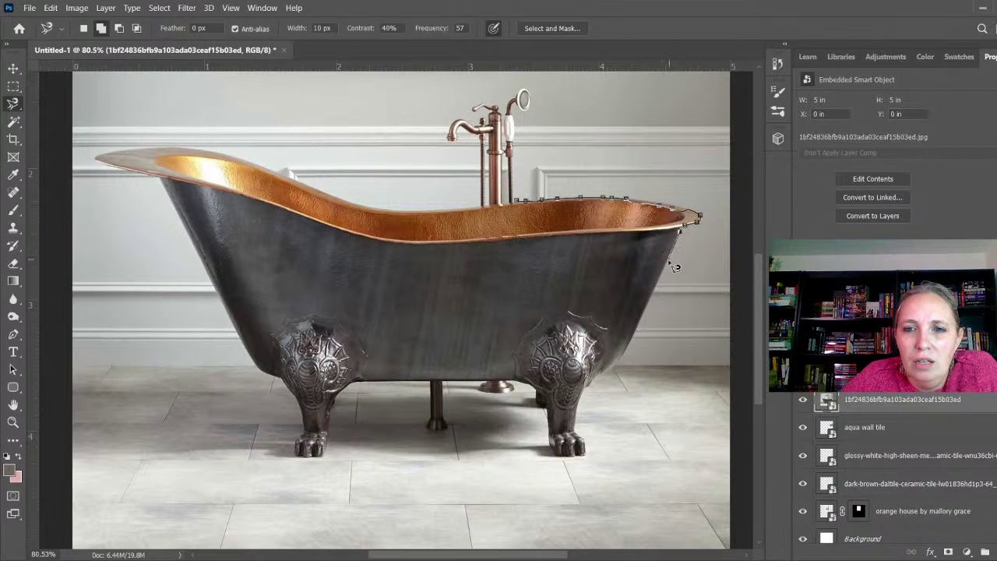
{"action": "left_click_drag", "start_coordinate": [667, 291], "coordinate": [645, 328]}
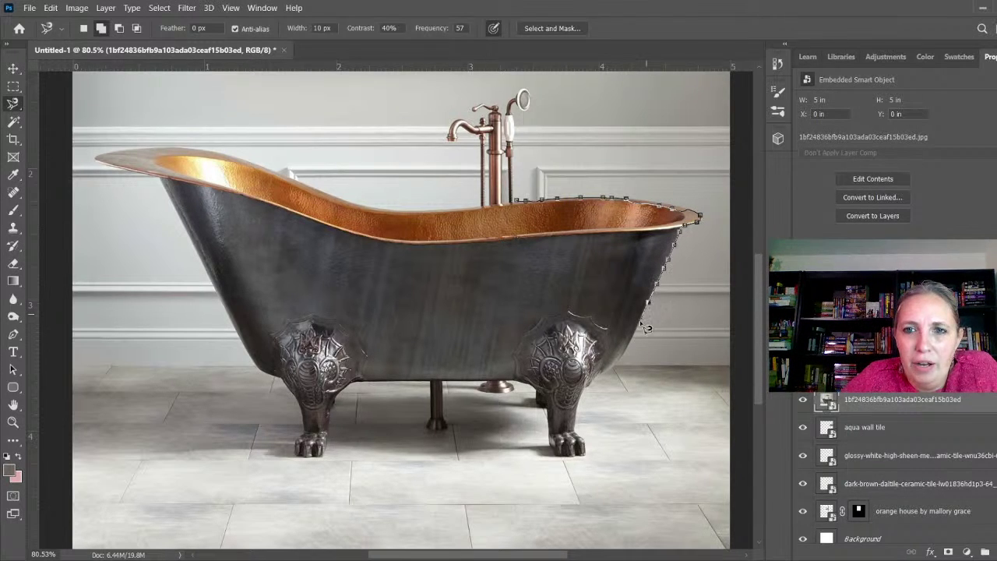
{"action": "left_click_drag", "start_coordinate": [620, 376], "coordinate": [586, 421]}
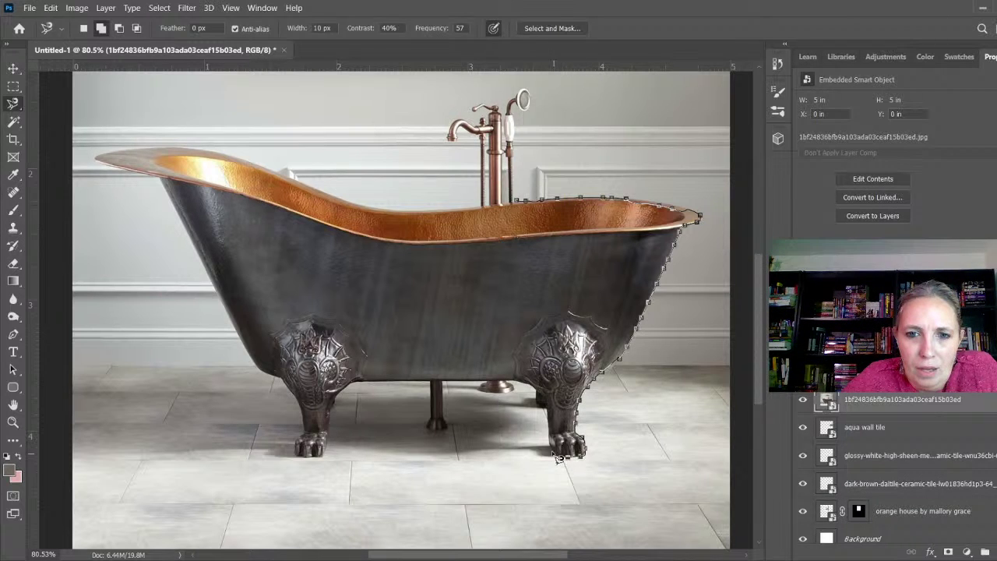
{"action": "mouse_move", "coordinate": [554, 431]}
{"action": "left_mouse_down"}
{"action": "mouse_move", "coordinate": [532, 385]}
{"action": "mouse_move", "coordinate": [488, 396]}
{"action": "left_mouse_up"}
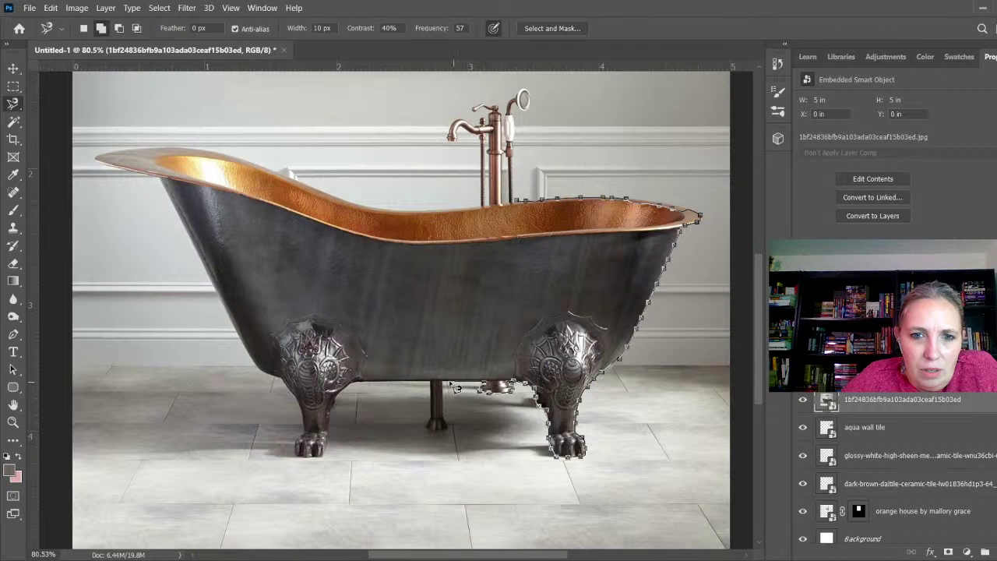
{"action": "mouse_move", "coordinate": [451, 412]}
{"action": "left_mouse_down"}
{"action": "mouse_move", "coordinate": [432, 437]}
{"action": "mouse_move", "coordinate": [432, 386]}
{"action": "mouse_move", "coordinate": [416, 384]}
{"action": "mouse_move", "coordinate": [349, 392]}
{"action": "mouse_move", "coordinate": [334, 439]}
{"action": "left_mouse_up"}
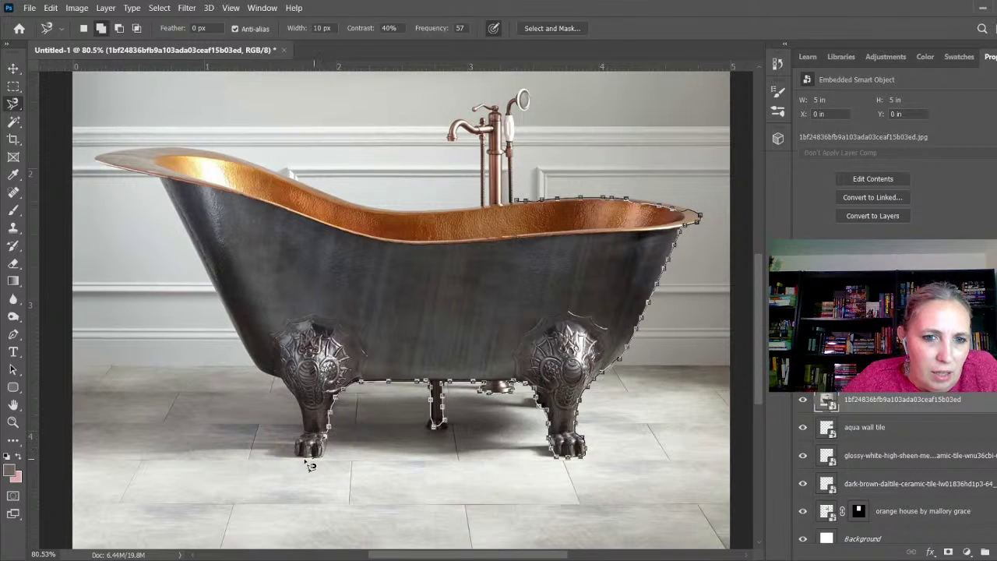
{"action": "mouse_move", "coordinate": [309, 429]}
{"action": "left_mouse_down"}
{"action": "mouse_move", "coordinate": [296, 400]}
{"action": "mouse_move", "coordinate": [263, 374]}
{"action": "left_mouse_up"}
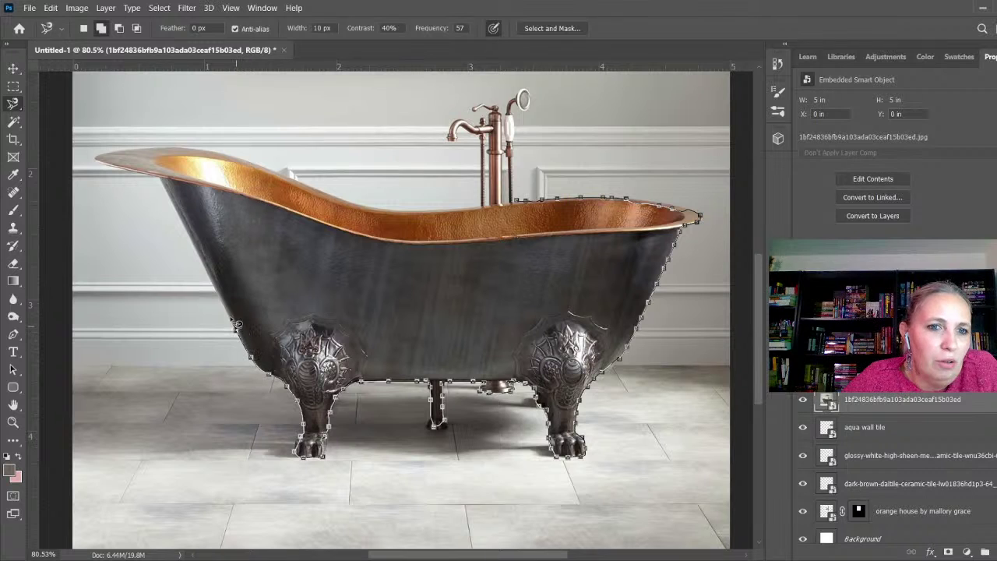
{"action": "left_click_drag", "start_coordinate": [186, 232], "coordinate": [178, 209]}
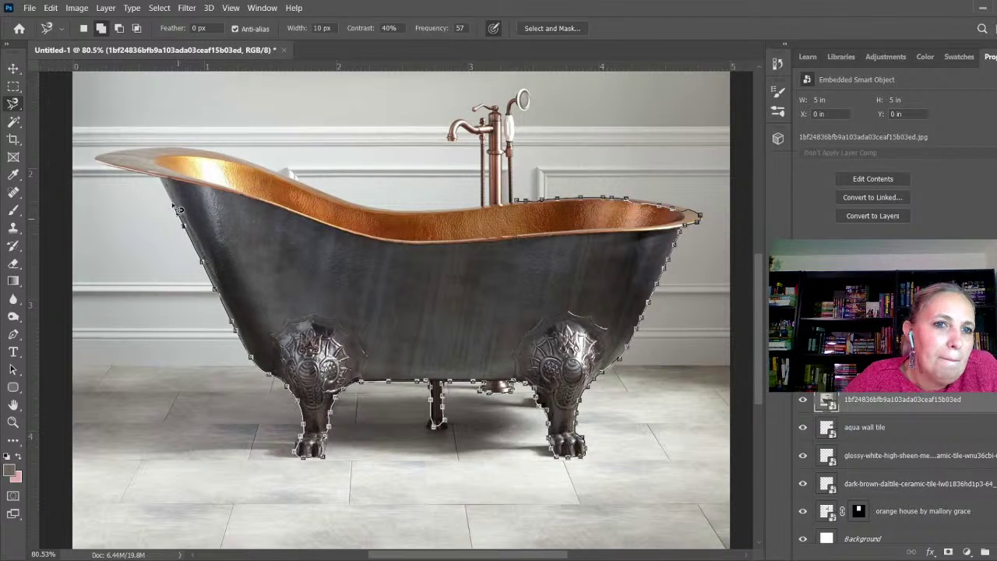
{"action": "mouse_move", "coordinate": [123, 173]}
{"action": "left_mouse_down"}
{"action": "mouse_move", "coordinate": [91, 157]}
{"action": "mouse_move", "coordinate": [165, 149]}
{"action": "mouse_move", "coordinate": [253, 164]}
{"action": "mouse_move", "coordinate": [301, 190]}
{"action": "mouse_move", "coordinate": [341, 188]}
{"action": "mouse_move", "coordinate": [384, 207]}
{"action": "mouse_move", "coordinate": [485, 212]}
{"action": "left_mouse_up"}
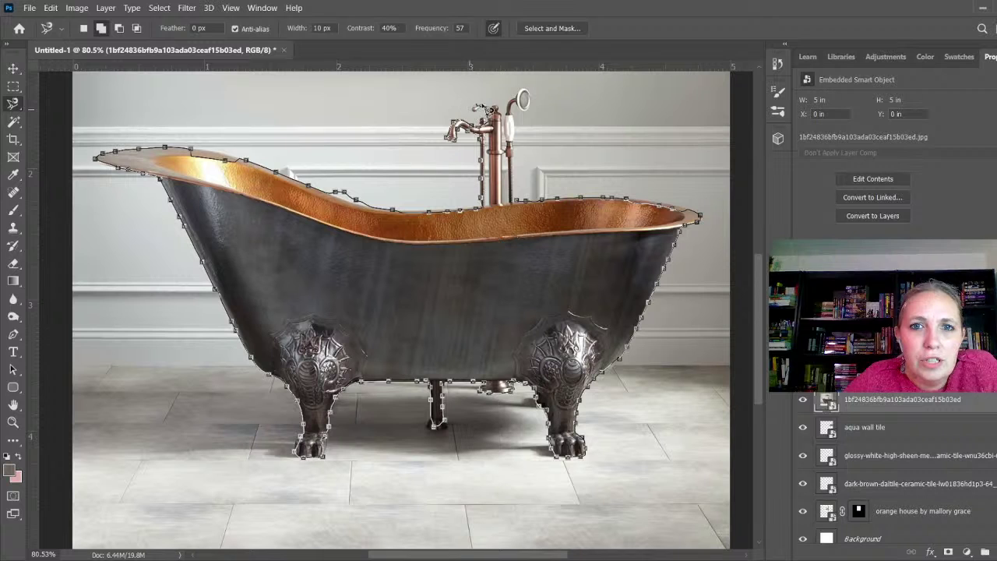
{"action": "mouse_move", "coordinate": [542, 103]}
{"action": "left_mouse_down"}
{"action": "mouse_move", "coordinate": [515, 129]}
{"action": "mouse_move", "coordinate": [522, 206]}
{"action": "left_mouse_up"}
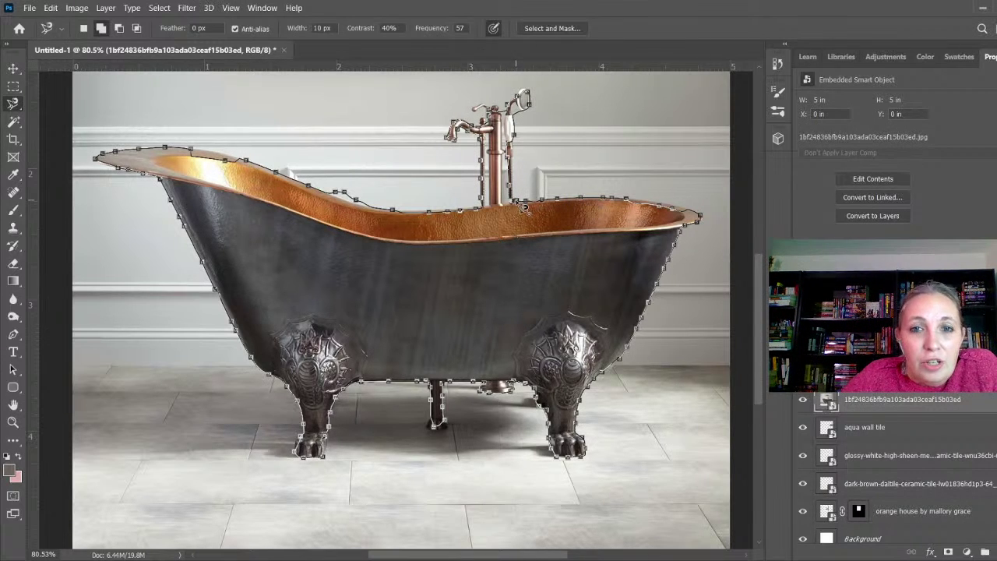
{"action": "left_click", "coordinate": [524, 206]}
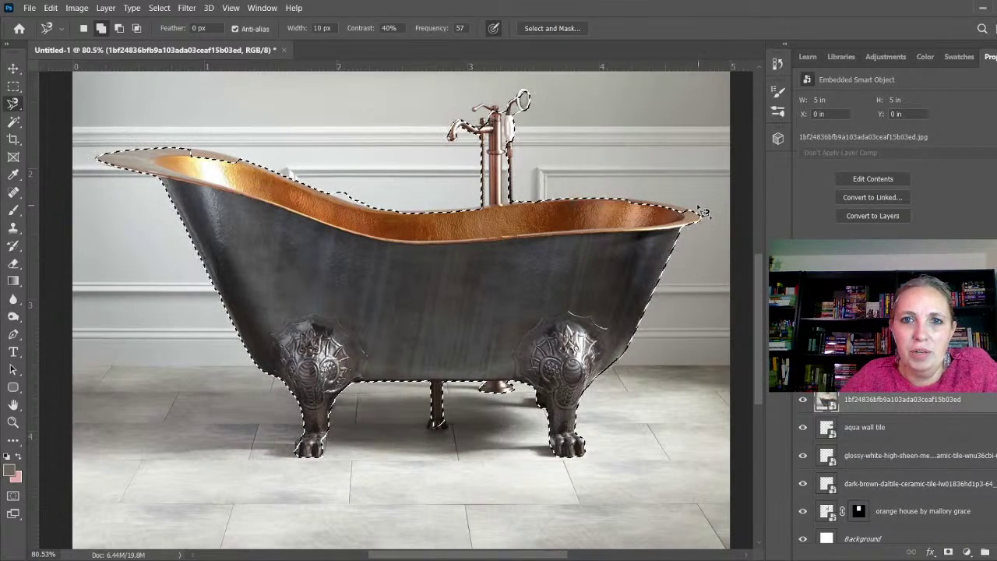
- Add the missed strip of copper rim at the tub's far right end to the selection with the Magnetic Lasso
{"action": "scroll", "coordinate": [717, 229], "scroll_direction": "up", "scroll_amount": 5}
{"action": "scroll", "coordinate": [693, 218], "scroll_direction": "up", "scroll_amount": 2}
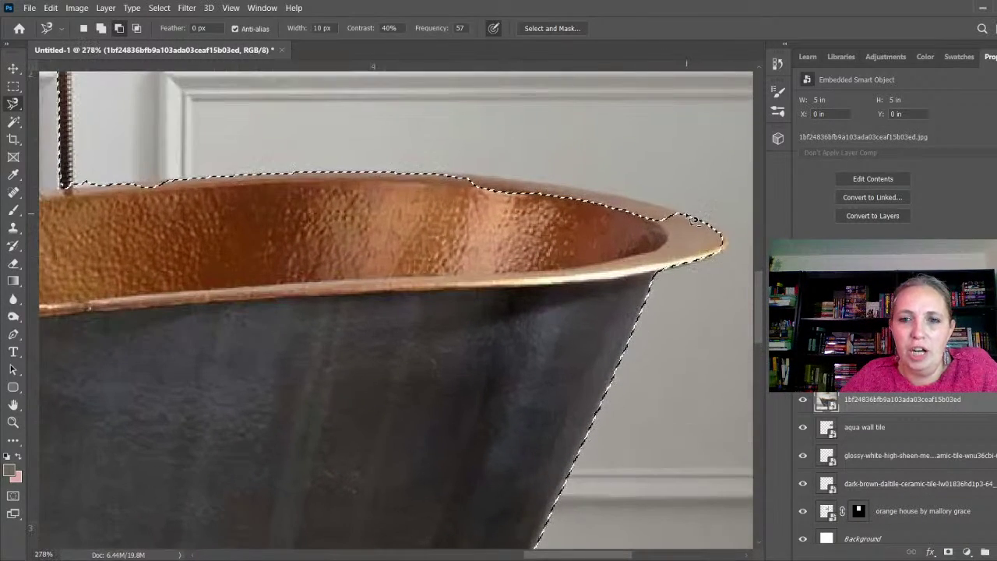
{"action": "scroll", "coordinate": [693, 204], "scroll_direction": "up", "scroll_amount": 1}
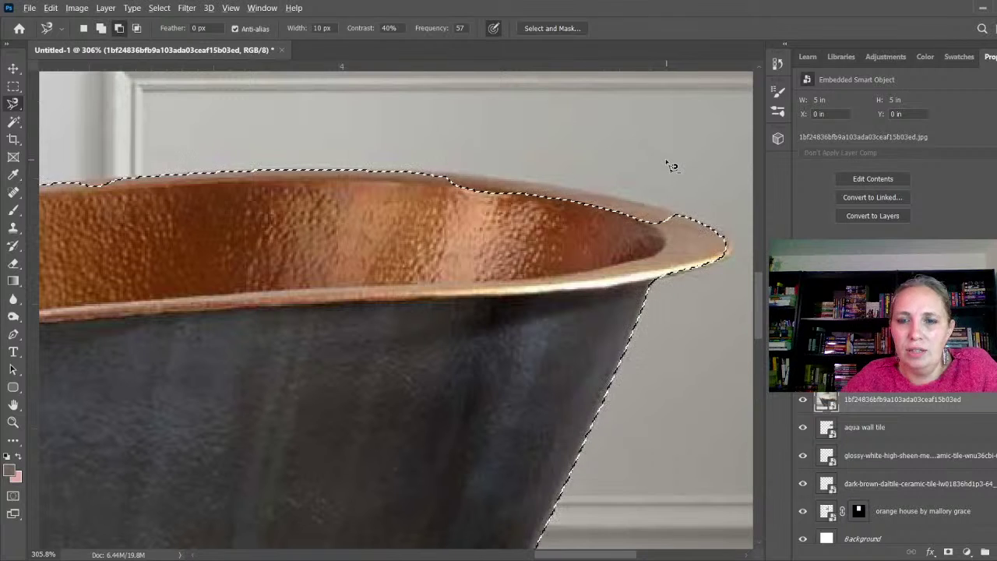
{"action": "key", "text": "shift"}
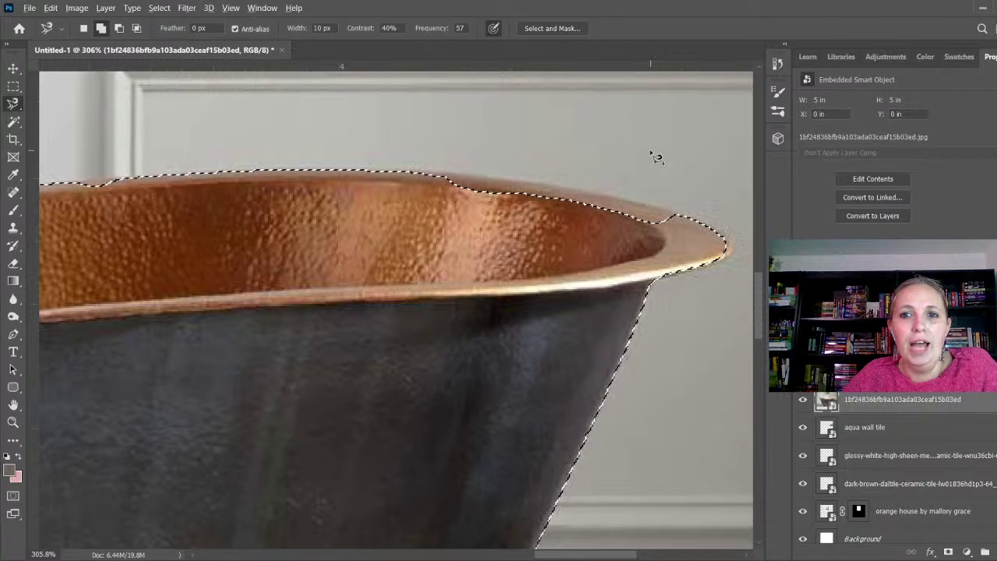
{"action": "key", "text": "alt"}
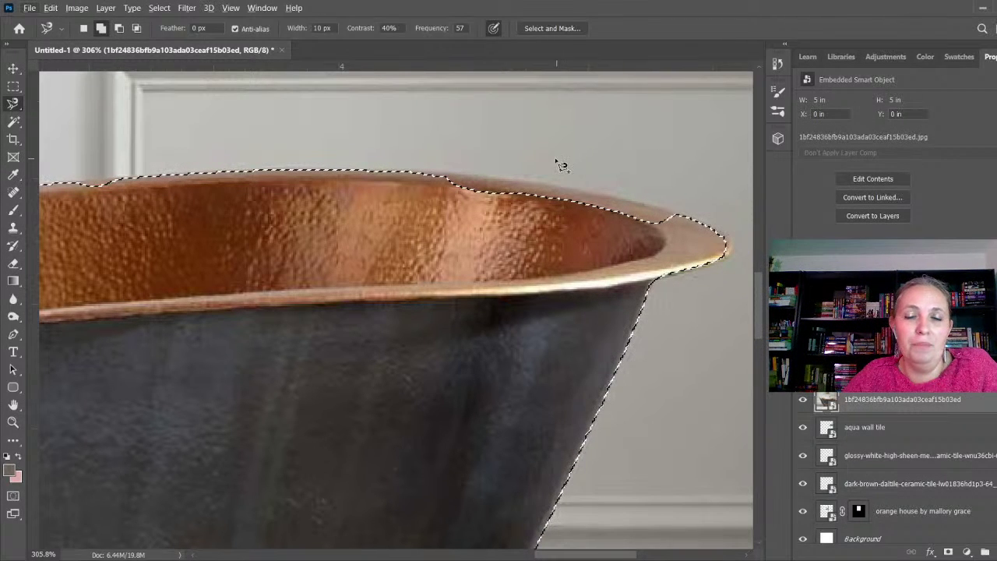
{"action": "left_click", "coordinate": [407, 170]}
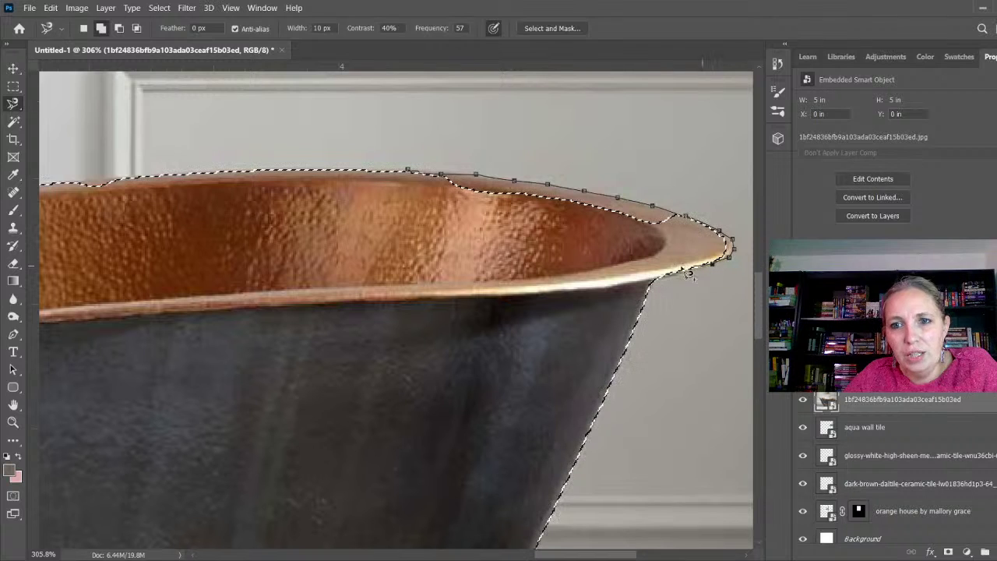
{"action": "left_click", "coordinate": [414, 176]}
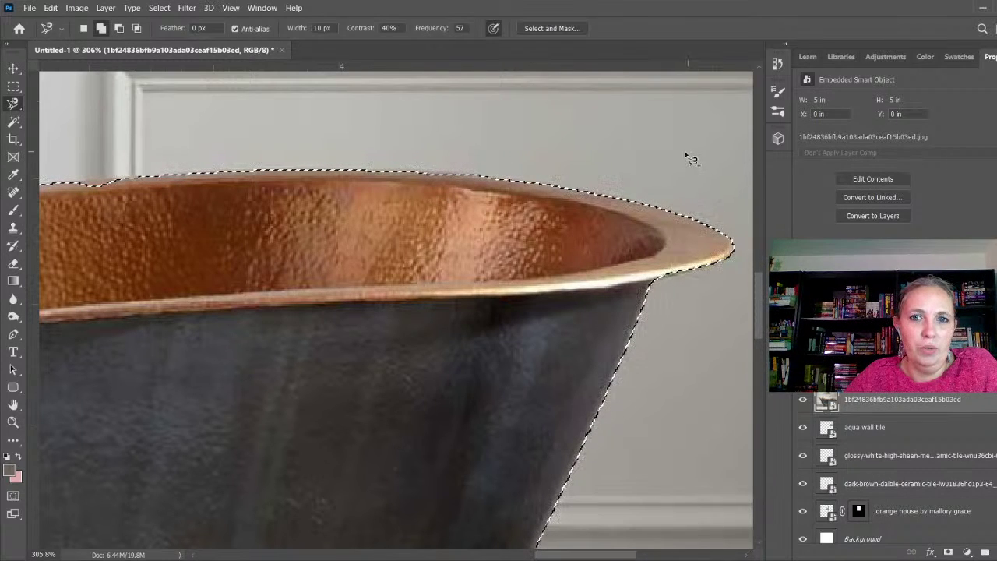
- Smooth the selection along the back rim just right of the faucet hose, subtracting wall slivers and adding back missing copper
{"action": "scroll", "coordinate": [716, 195], "scroll_direction": "down", "scroll_amount": 2}
{"action": "scroll", "coordinate": [264, 217], "scroll_direction": "up", "scroll_amount": 4}
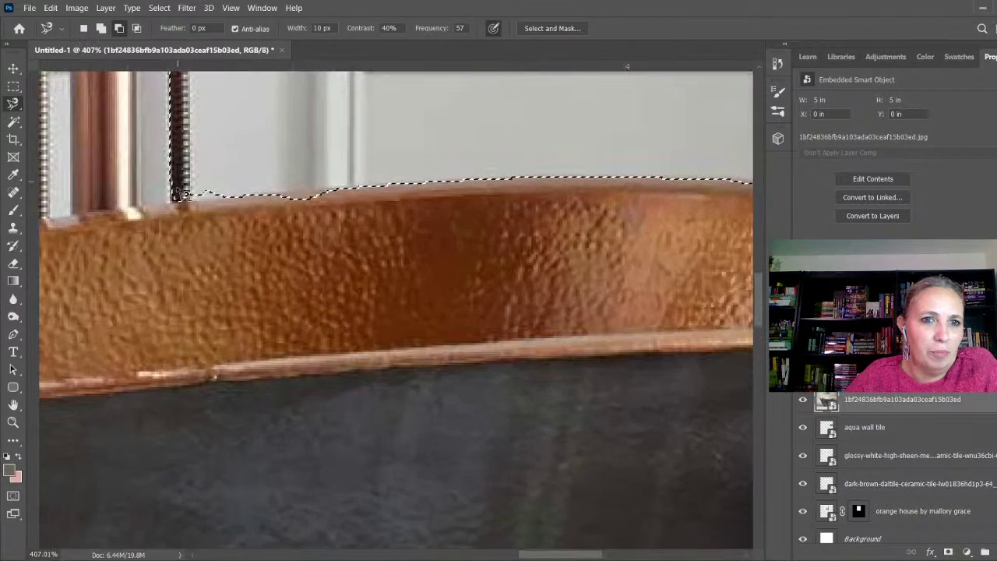
{"action": "left_click", "coordinate": [246, 195], "text": "alt"}
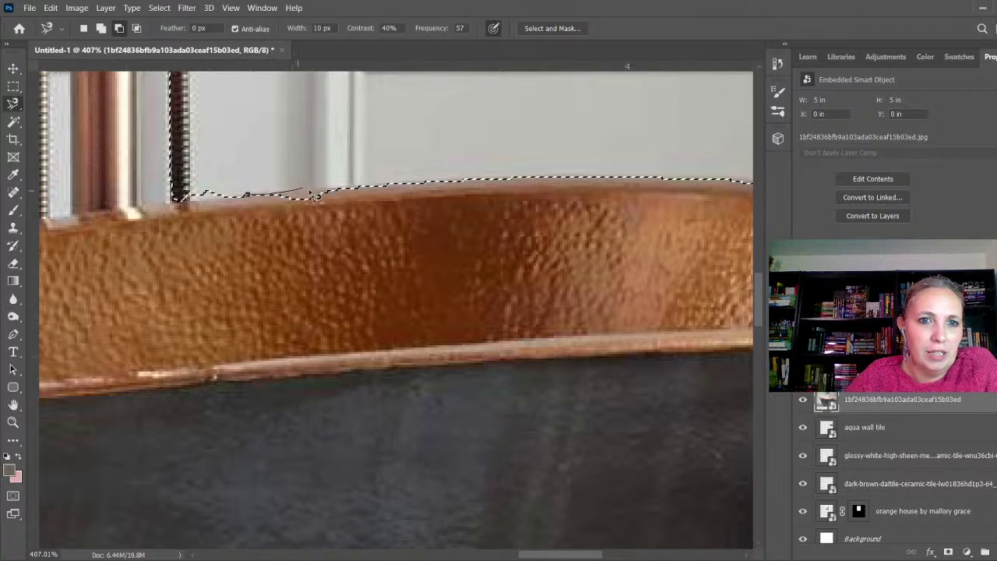
{"action": "left_click", "coordinate": [256, 200]}
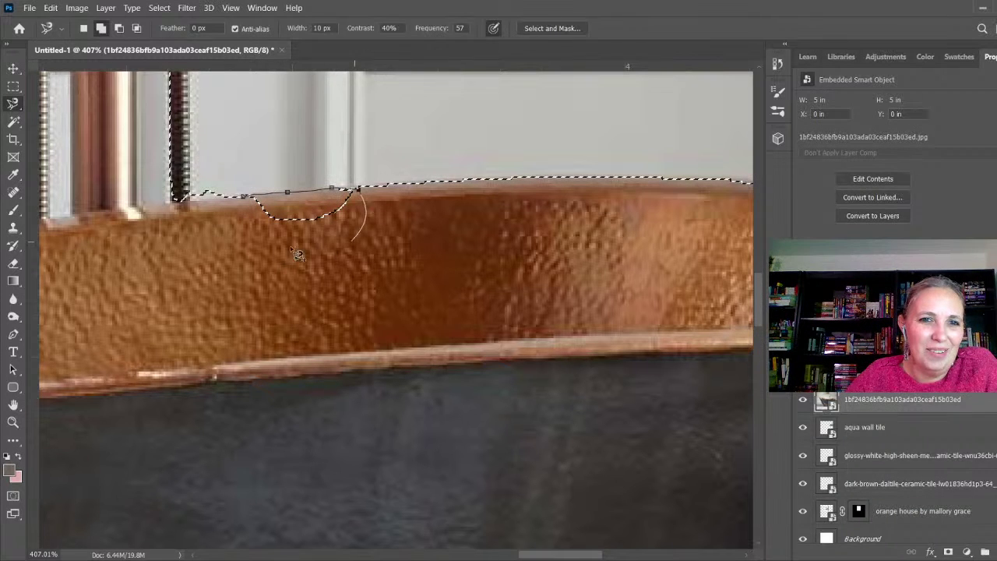
{"action": "left_click", "coordinate": [246, 197]}
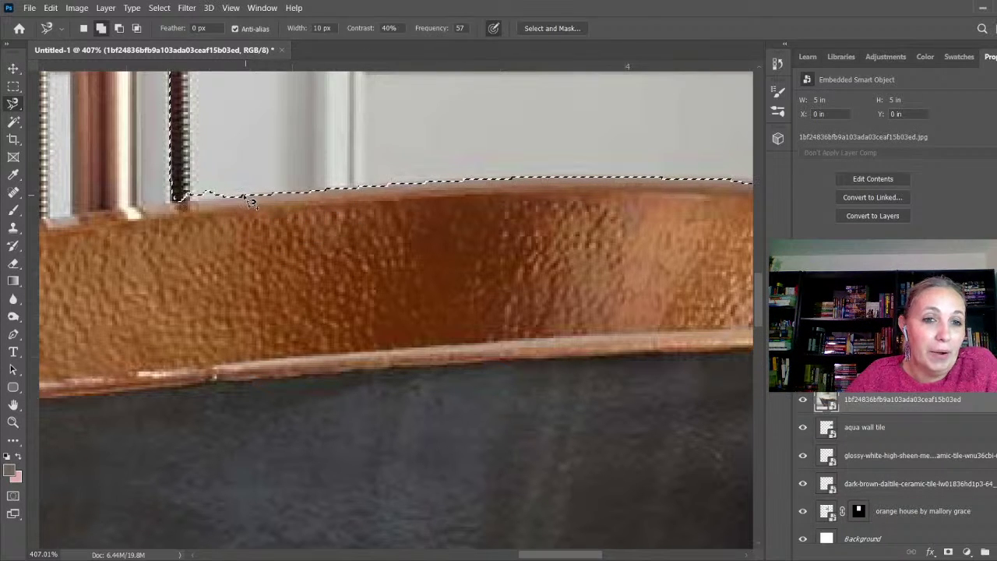
{"action": "left_click", "coordinate": [244, 196], "text": "alt"}
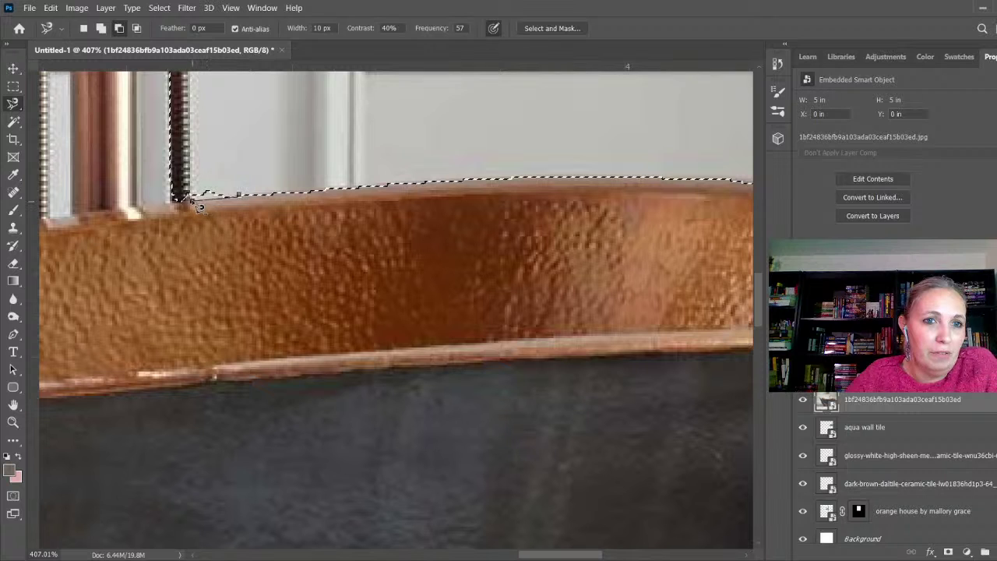
{"action": "left_click", "coordinate": [241, 187]}
- Add the missed dark sliver of the tub's lower right edge, just above the right clawfoot, to the selection
{"action": "scroll", "coordinate": [234, 311], "scroll_direction": "down", "scroll_amount": 5}
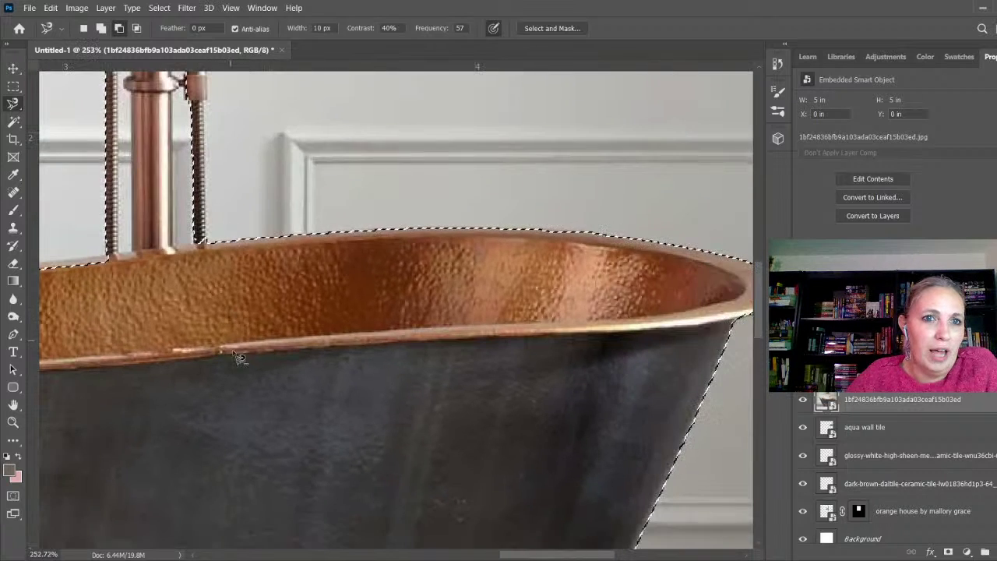
{"action": "scroll", "coordinate": [522, 278], "scroll_direction": "down", "scroll_amount": 2}
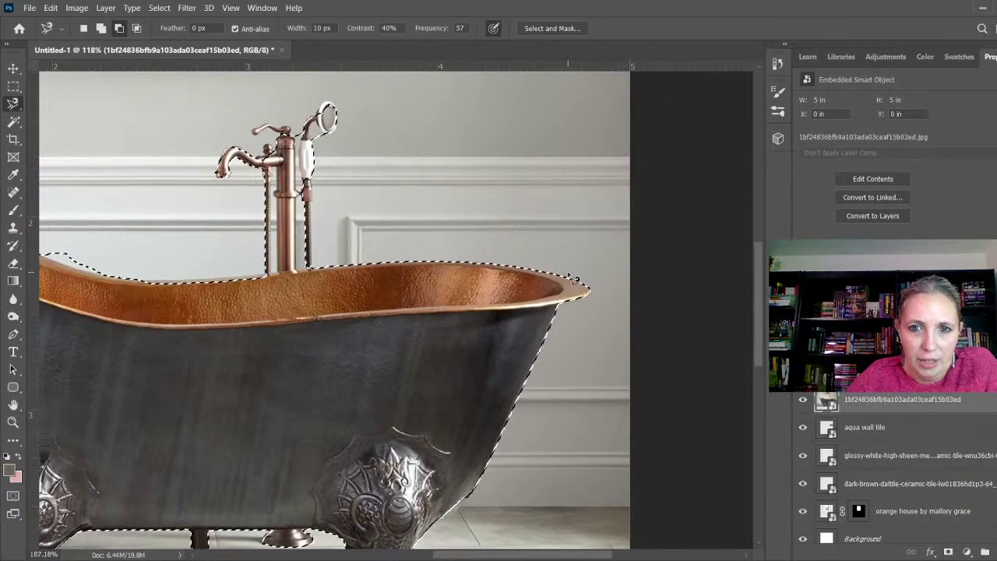
{"action": "scroll", "coordinate": [483, 514], "scroll_direction": "down", "scroll_amount": 1}
{"action": "scroll", "coordinate": [488, 525], "scroll_direction": "up", "scroll_amount": 4}
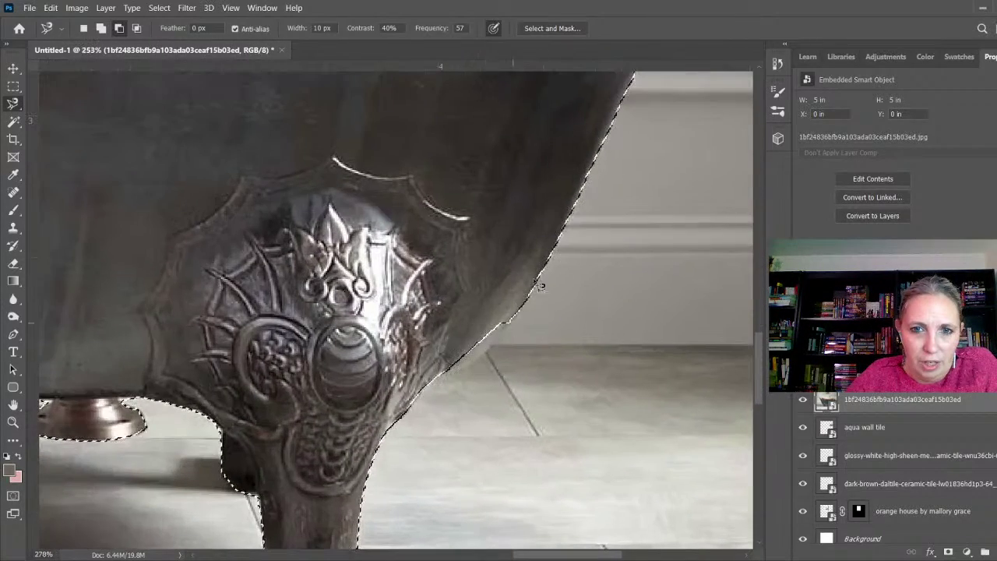
{"action": "scroll", "coordinate": [537, 285], "scroll_direction": "down", "scroll_amount": 2}
{"action": "scroll", "coordinate": [538, 280], "scroll_direction": "up", "scroll_amount": 2}
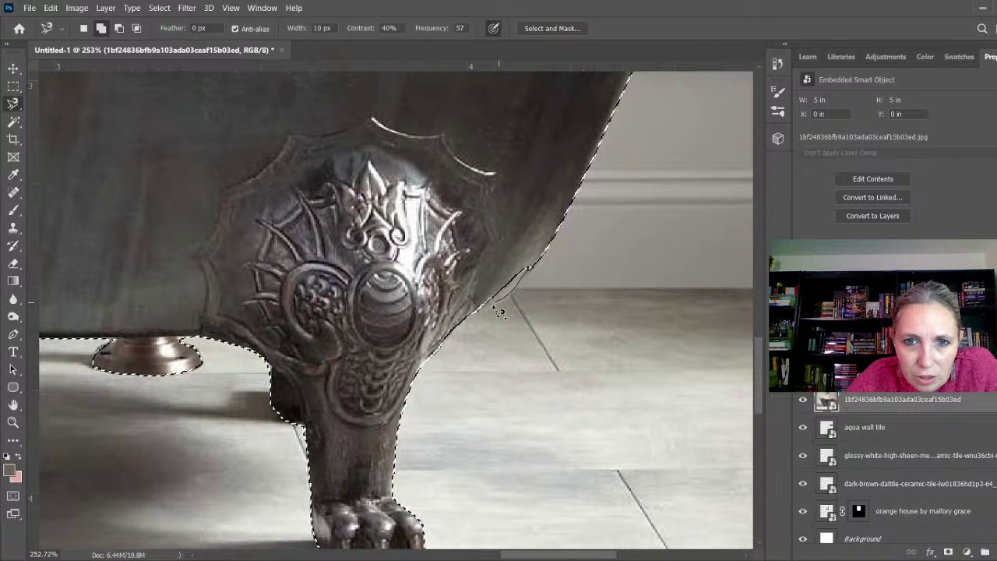
{"action": "left_click", "coordinate": [445, 324]}
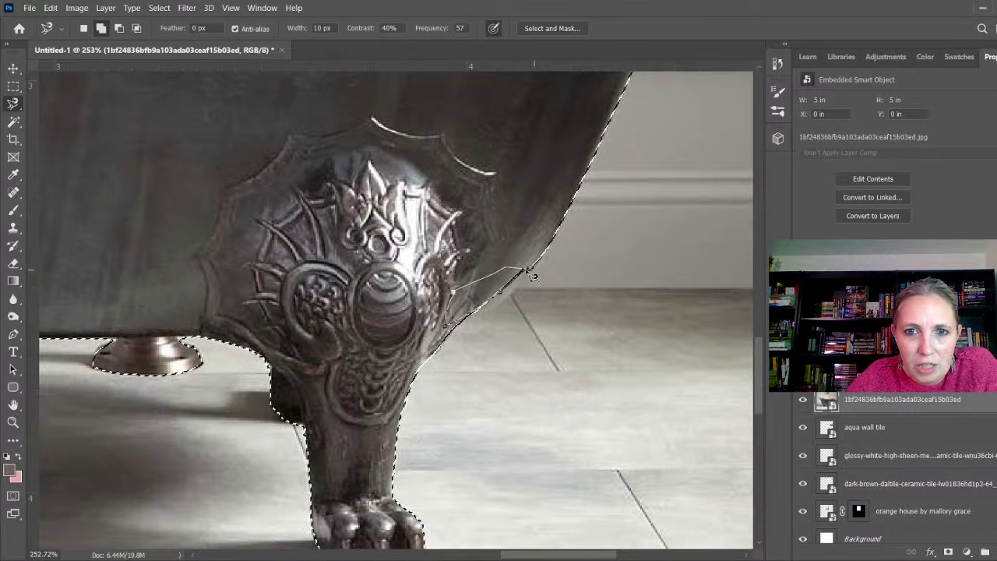
{"action": "left_click", "coordinate": [529, 270]}
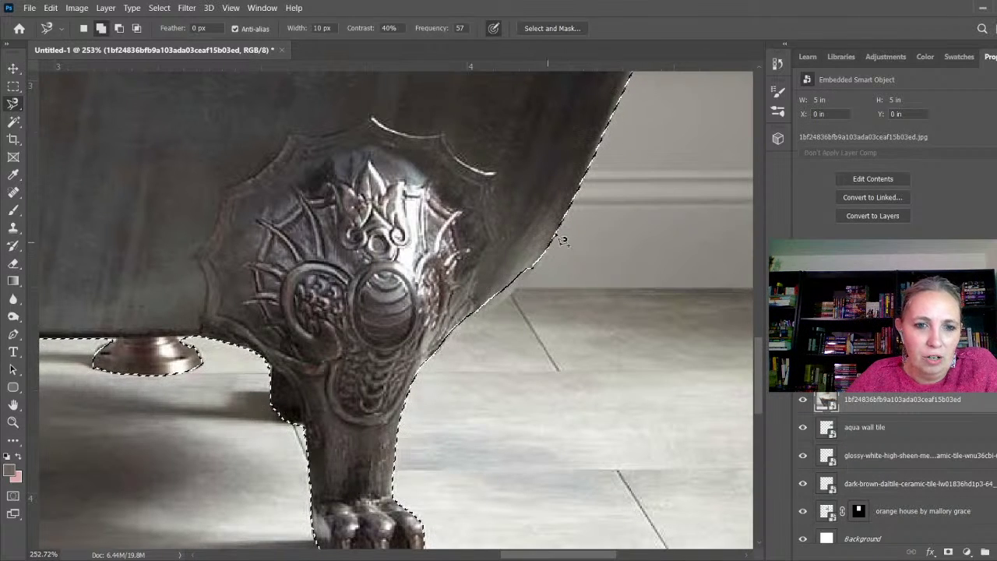
- Subtract the small floor slivers on both sides of the round metal base under the tub from the selection
{"action": "scroll", "coordinate": [564, 229], "scroll_direction": "down", "scroll_amount": 1}
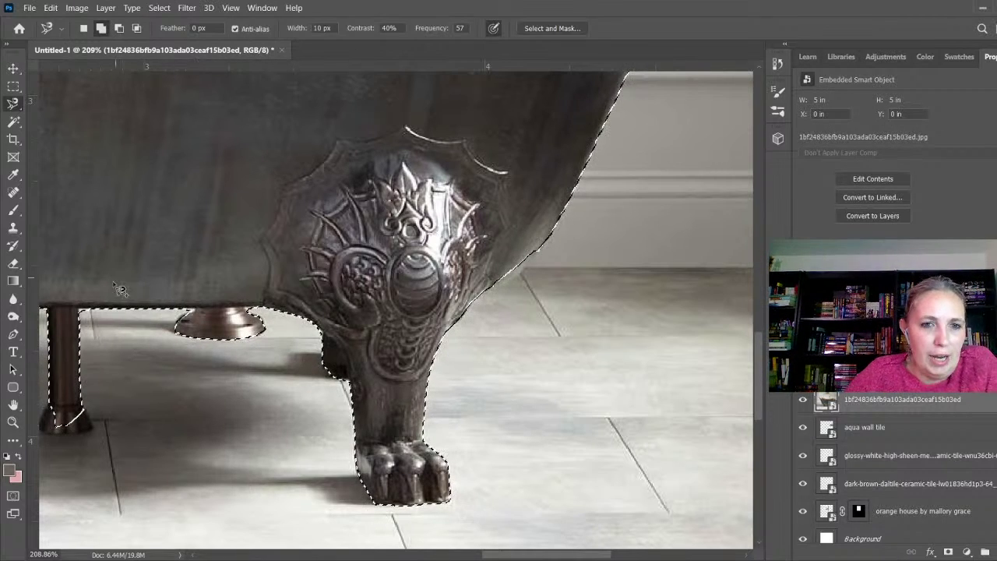
{"action": "scroll", "coordinate": [183, 315], "scroll_direction": "up", "scroll_amount": 5}
{"action": "key", "text": "alt"}
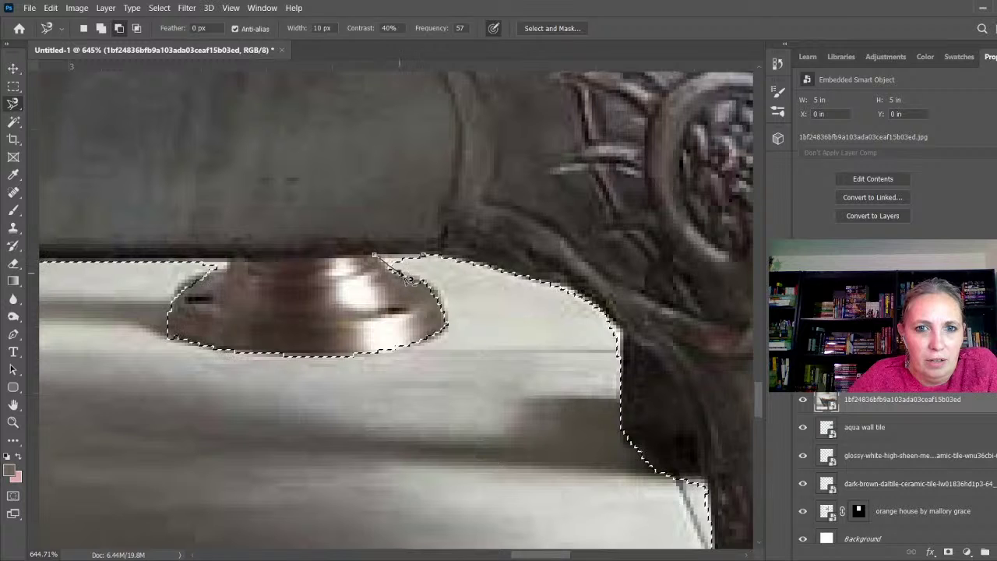
{"action": "left_click", "coordinate": [204, 269]}
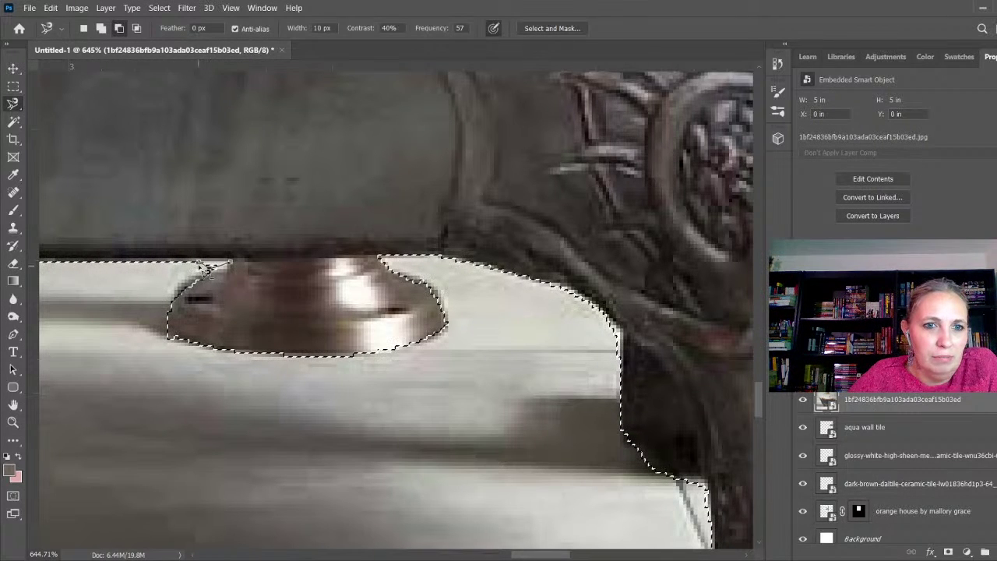
{"action": "left_click", "coordinate": [200, 261]}
- Subtract the floor sliver beside the upper right of the drain pipe under the tub from the selection
{"action": "scroll", "coordinate": [466, 250], "scroll_direction": "down", "scroll_amount": 4}
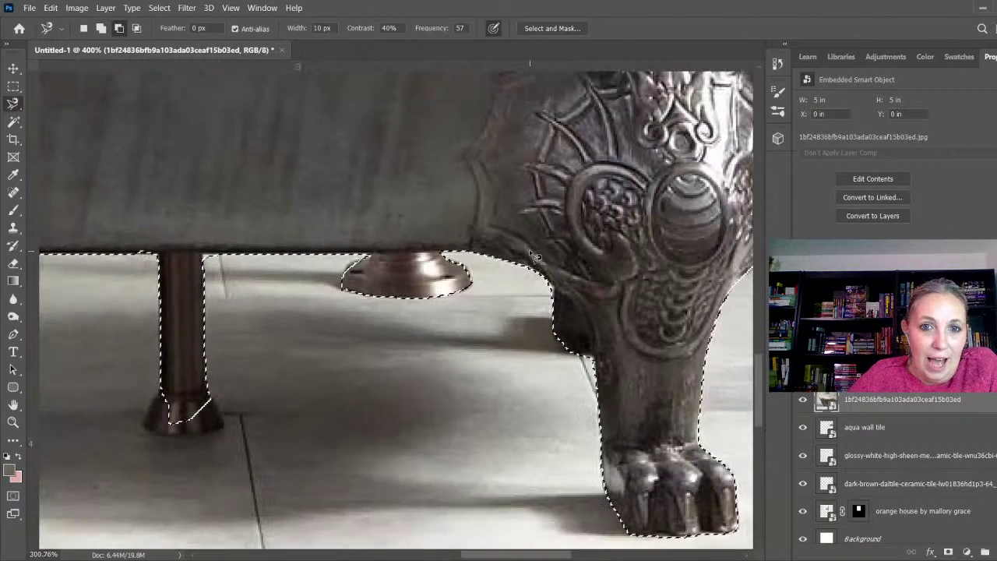
{"action": "scroll", "coordinate": [193, 425], "scroll_direction": "up", "scroll_amount": 3}
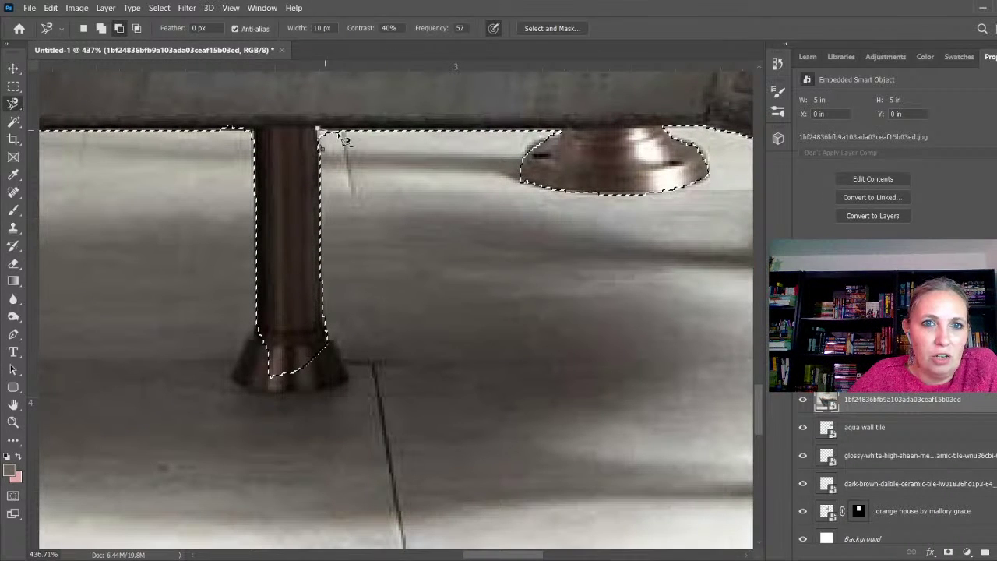
{"action": "left_click", "coordinate": [322, 148]}
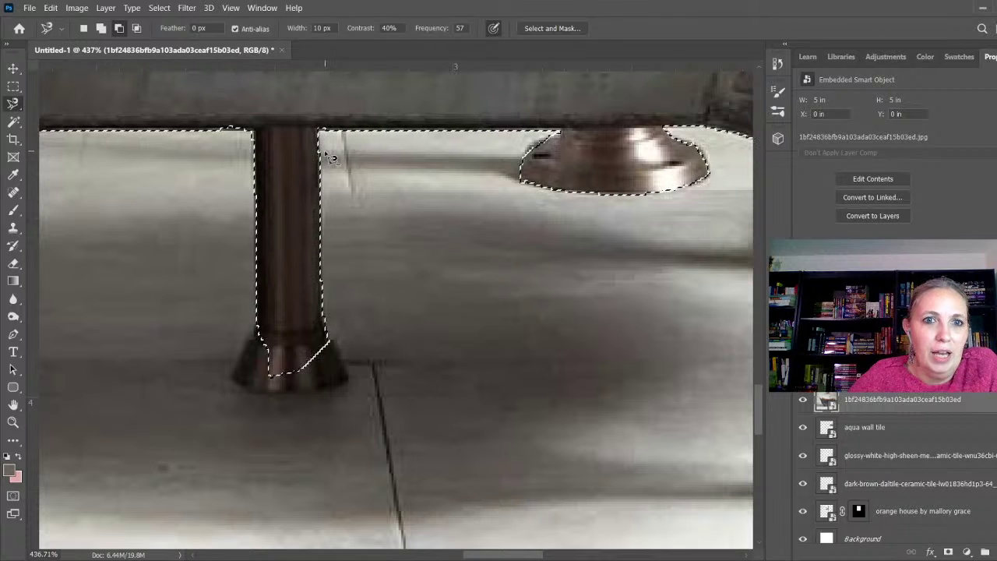
- Add the missed sliver of the tub's bottom edge beside the drain pipe and the pipe's flared foot to the selection
{"action": "left_click", "coordinate": [230, 132]}
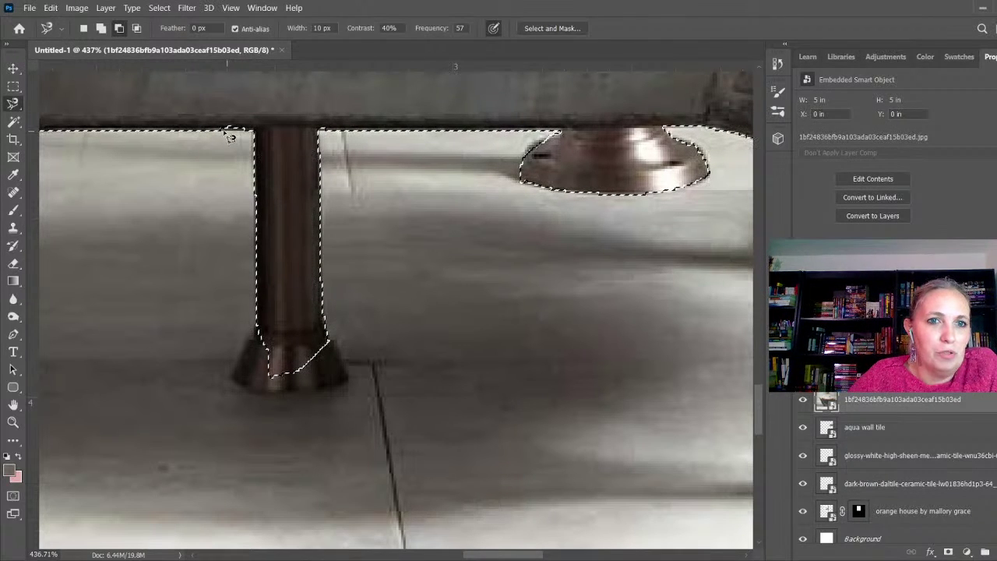
{"action": "left_click", "coordinate": [228, 134], "text": "shift"}
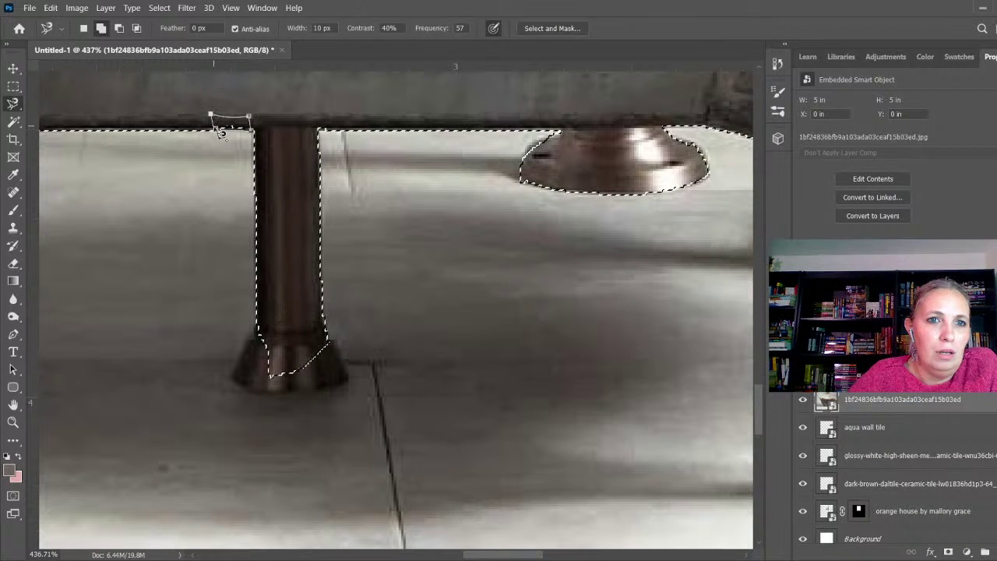
{"action": "key", "text": "Escape"}
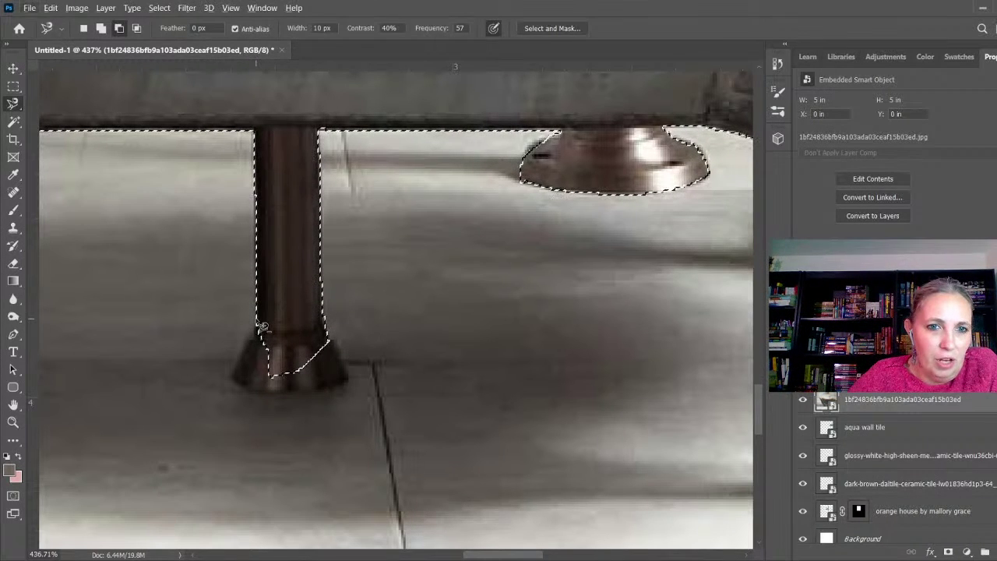
{"action": "left_click", "coordinate": [255, 322], "text": "shift"}
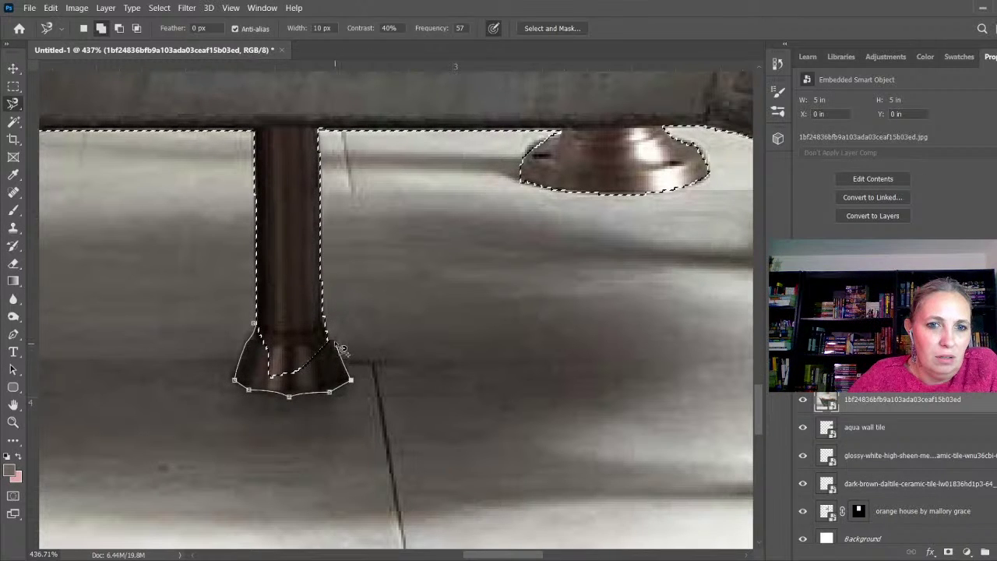
{"action": "left_click", "coordinate": [260, 330]}
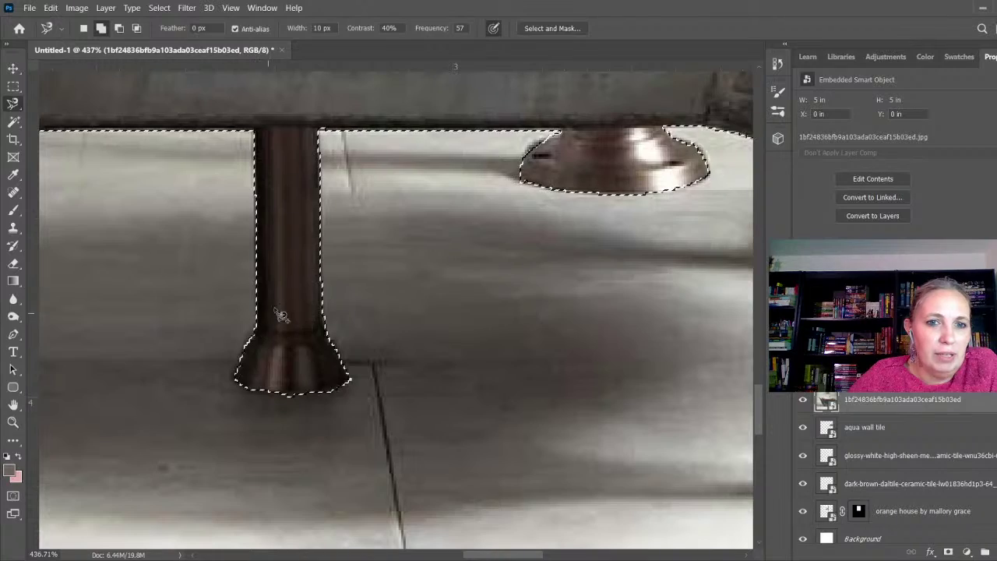
- Add the missed parts on both sides of the left clawfoot's toes to the selection
{"action": "scroll", "coordinate": [285, 312], "scroll_direction": "down", "scroll_amount": 5}
{"action": "scroll", "coordinate": [421, 382], "scroll_direction": "up", "scroll_amount": 2}
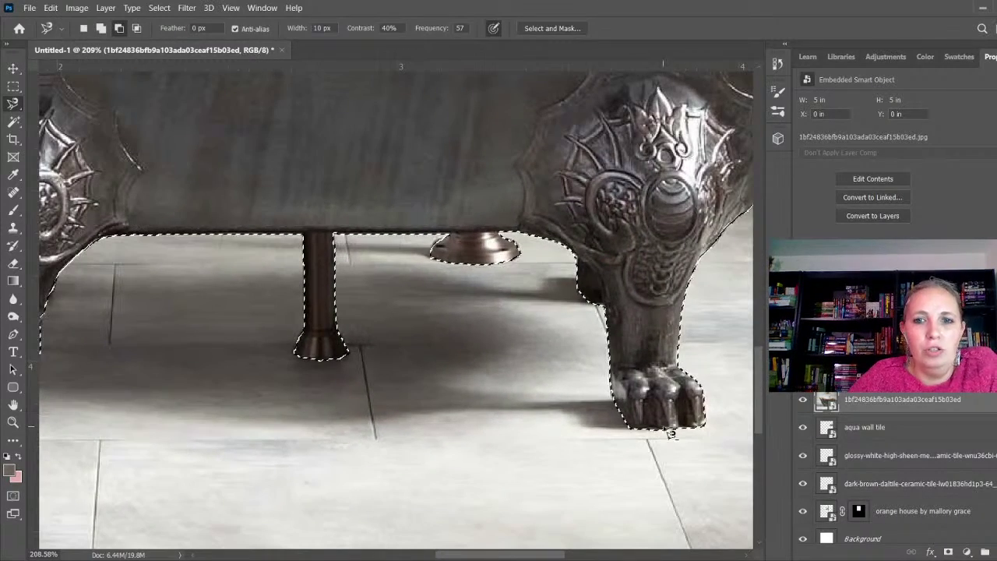
{"action": "scroll", "coordinate": [669, 430], "scroll_direction": "down", "scroll_amount": 3}
{"action": "scroll", "coordinate": [239, 438], "scroll_direction": "up", "scroll_amount": 5}
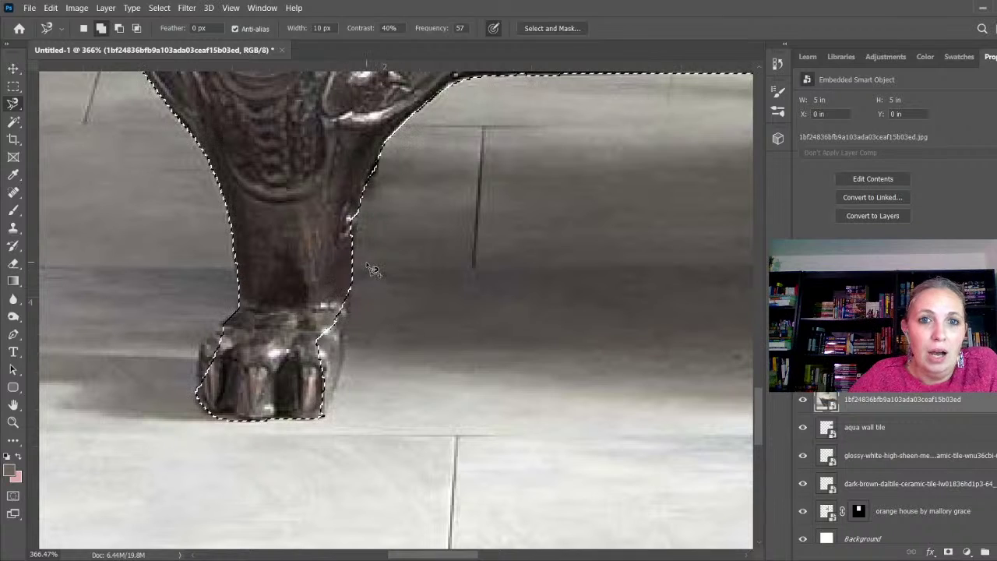
{"action": "left_click", "coordinate": [352, 286]}
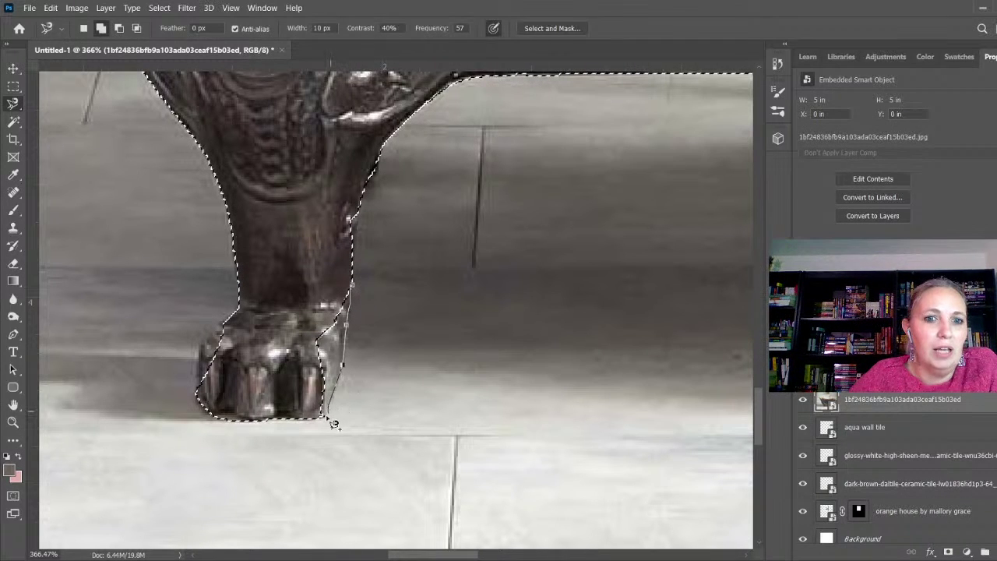
{"action": "left_click", "coordinate": [352, 288]}
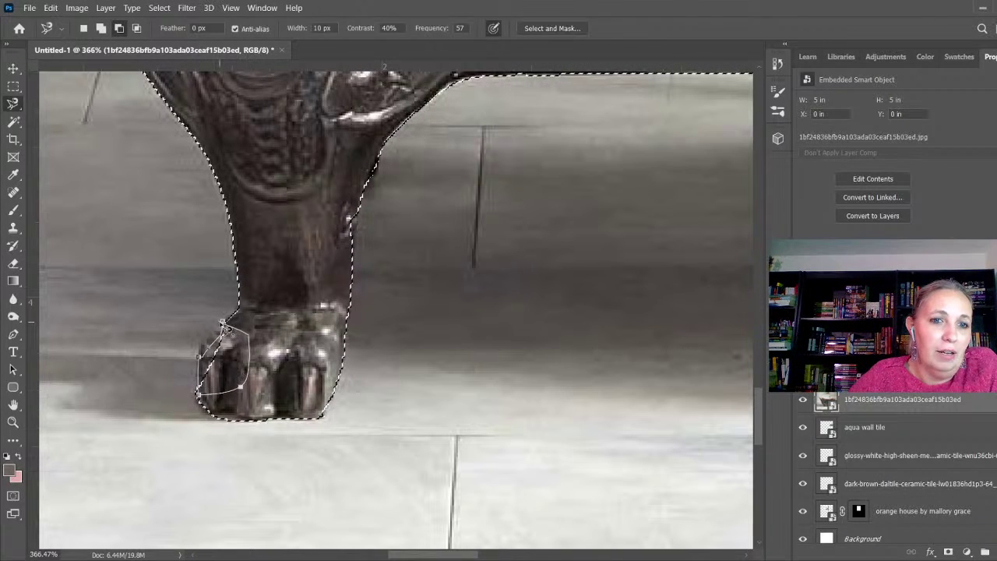
{"action": "left_click", "coordinate": [225, 323]}
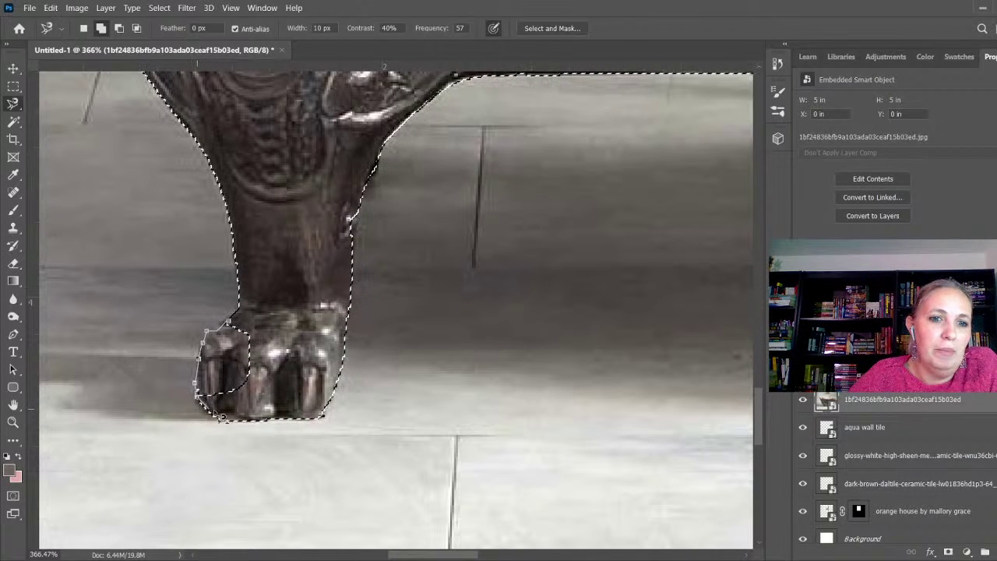
{"action": "left_click", "coordinate": [238, 326]}
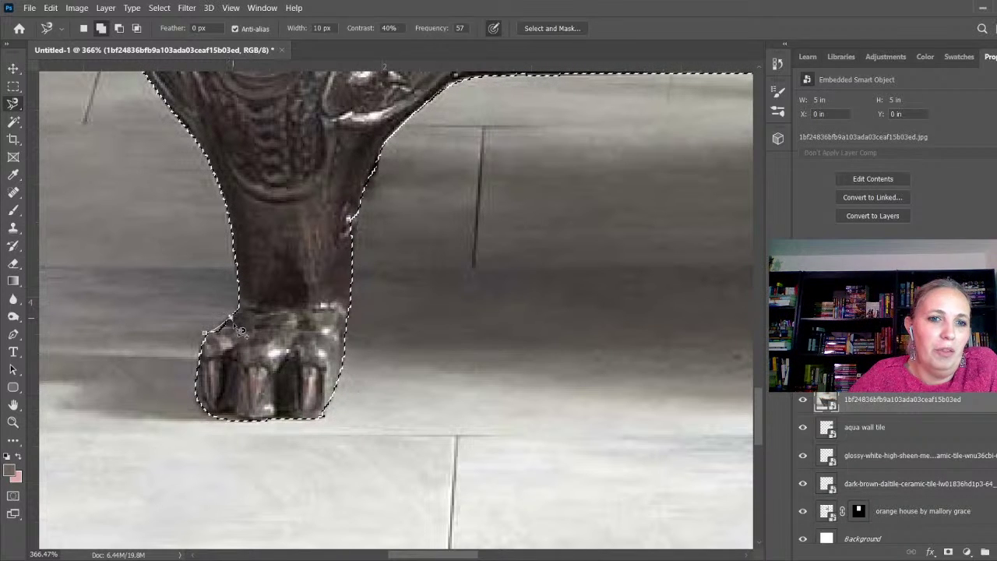
- Add the missed section of the back rim near the tub's raised left end to the selection
{"action": "scroll", "coordinate": [216, 346], "scroll_direction": "down", "scroll_amount": 10}
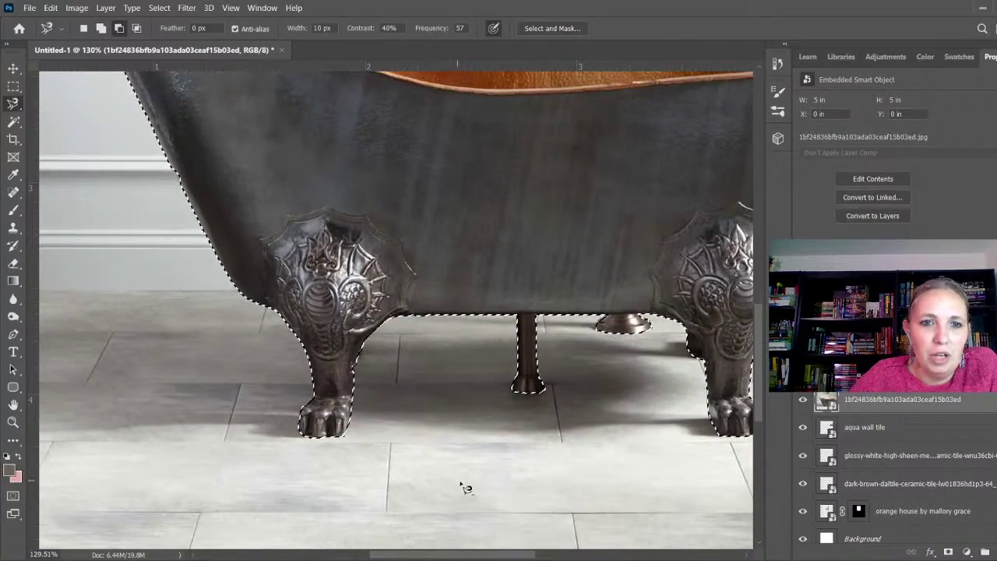
{"action": "scroll", "coordinate": [465, 488], "scroll_direction": "down", "scroll_amount": 3}
{"action": "scroll", "coordinate": [243, 103], "scroll_direction": "up", "scroll_amount": 8}
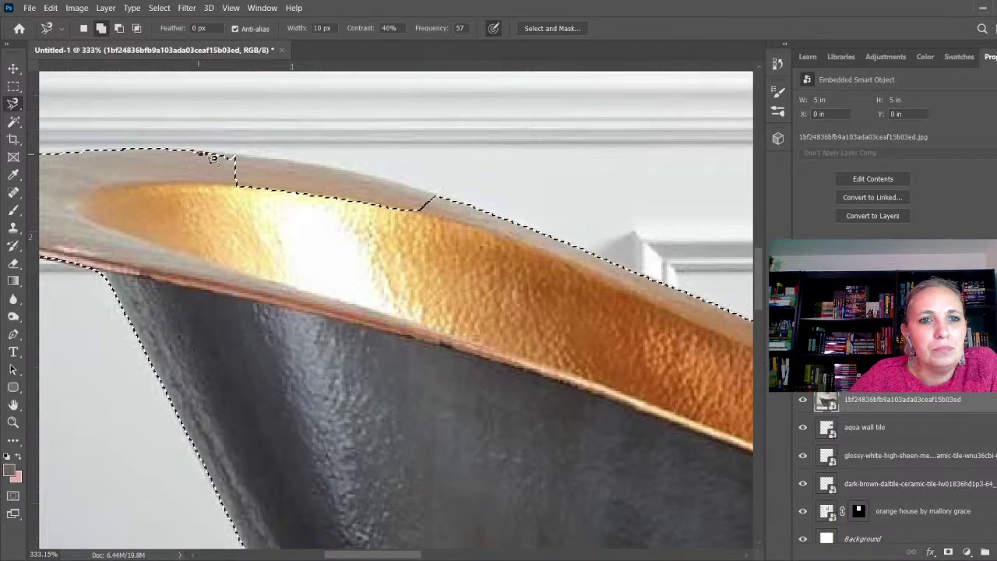
{"action": "left_click", "coordinate": [244, 156]}
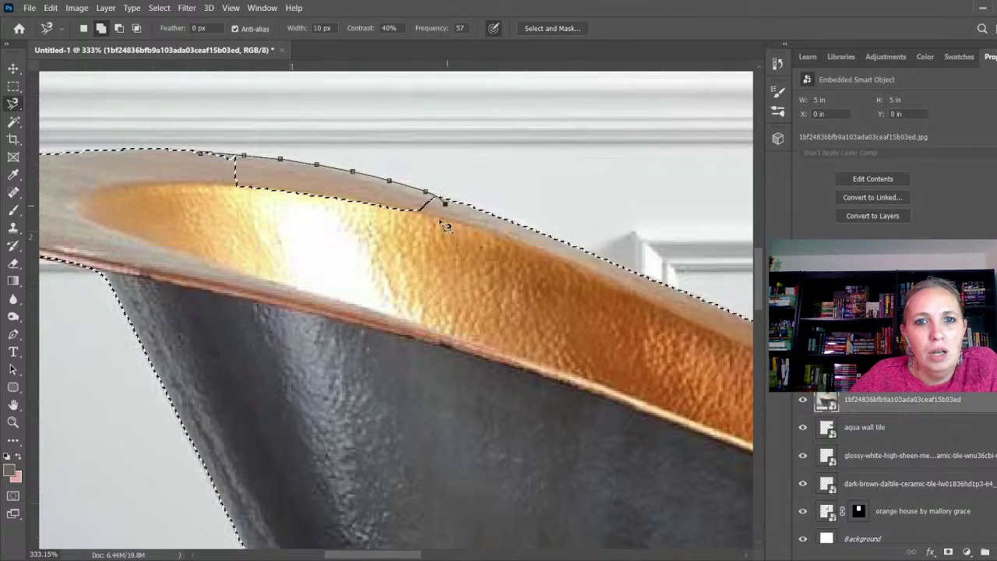
{"action": "left_click", "coordinate": [201, 154]}
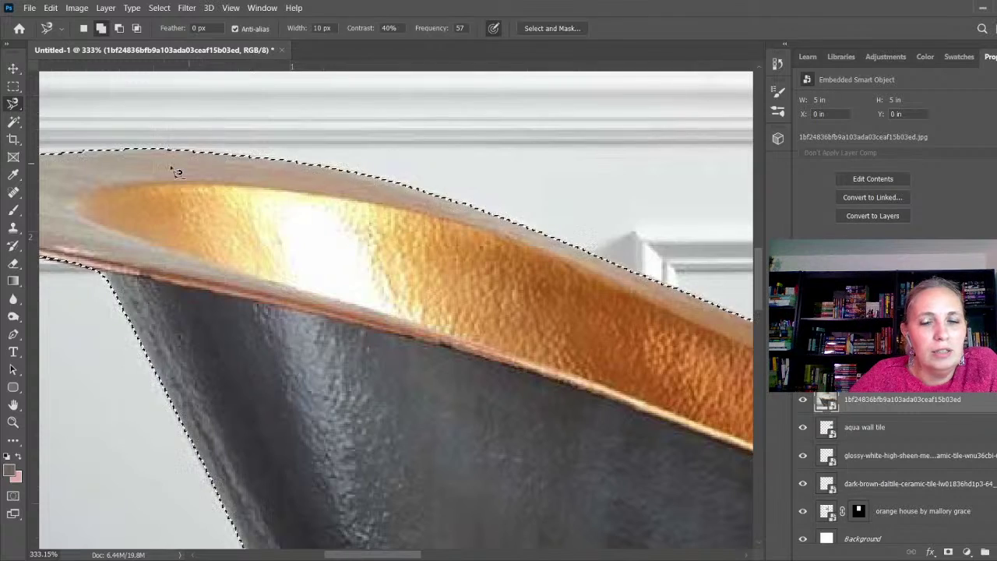
- Subtract the bulge of wall above the back rim's downward slope from the selection
{"action": "scroll", "coordinate": [168, 169], "scroll_direction": "down", "scroll_amount": 7}
{"action": "scroll", "coordinate": [450, 255], "scroll_direction": "up", "scroll_amount": 5}
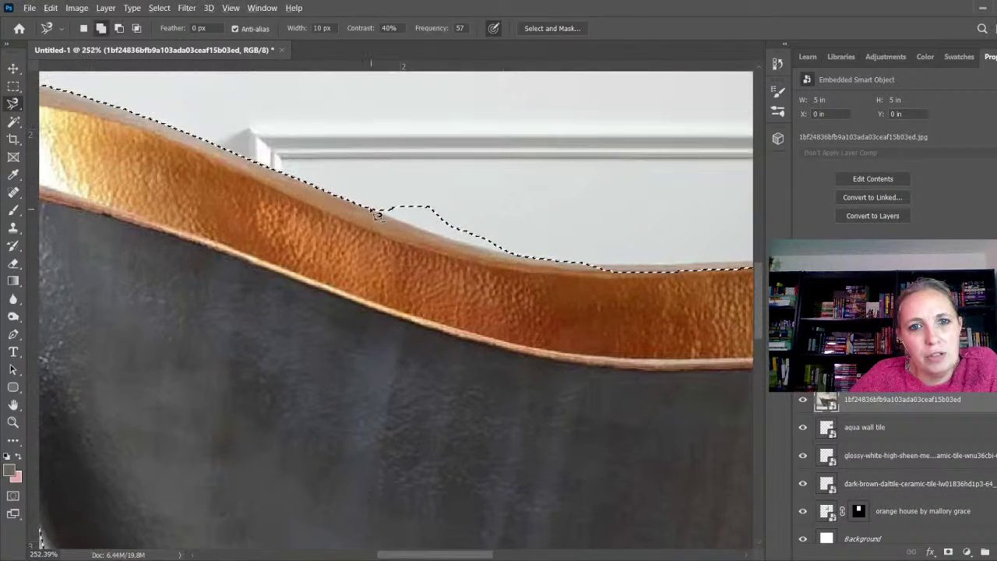
{"action": "left_click", "coordinate": [372, 208]}
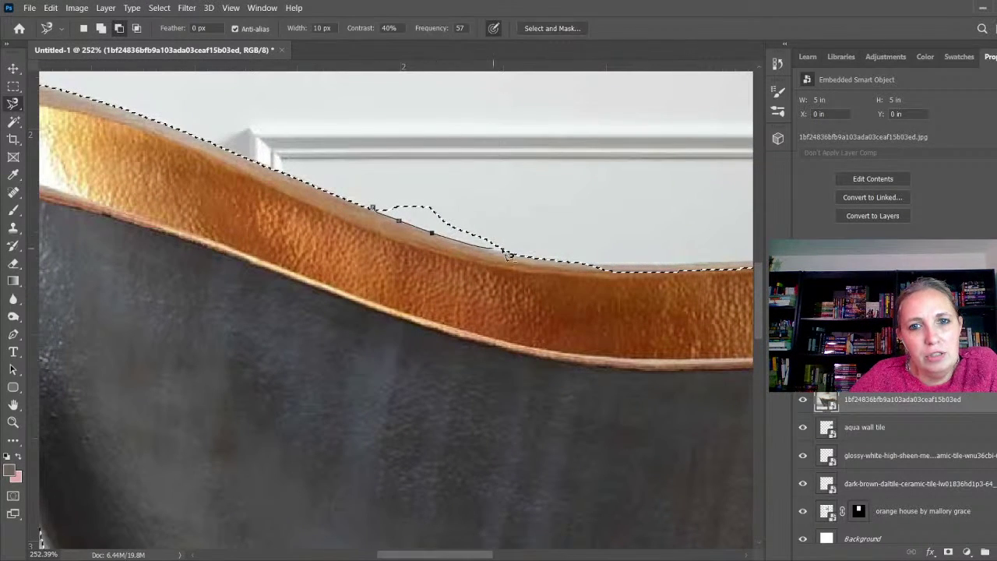
{"action": "left_click", "coordinate": [373, 208]}
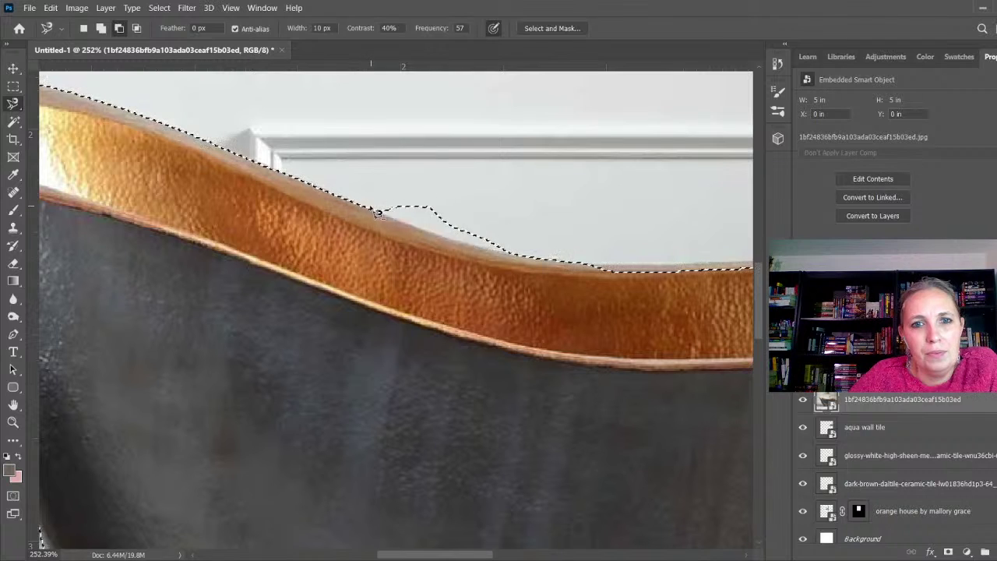
{"action": "left_click", "coordinate": [372, 207]}
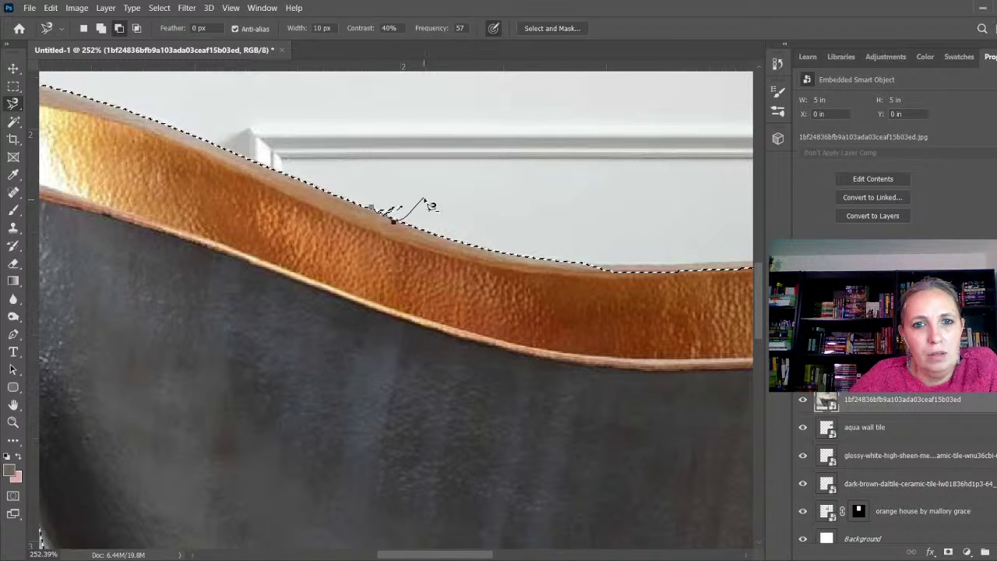
{"action": "left_click", "coordinate": [372, 207]}
- Add the missed pale strip of the back rim, from its lowest point to the faucet's left hose, to the selection
{"action": "scroll", "coordinate": [350, 211], "scroll_direction": "down", "scroll_amount": 3}
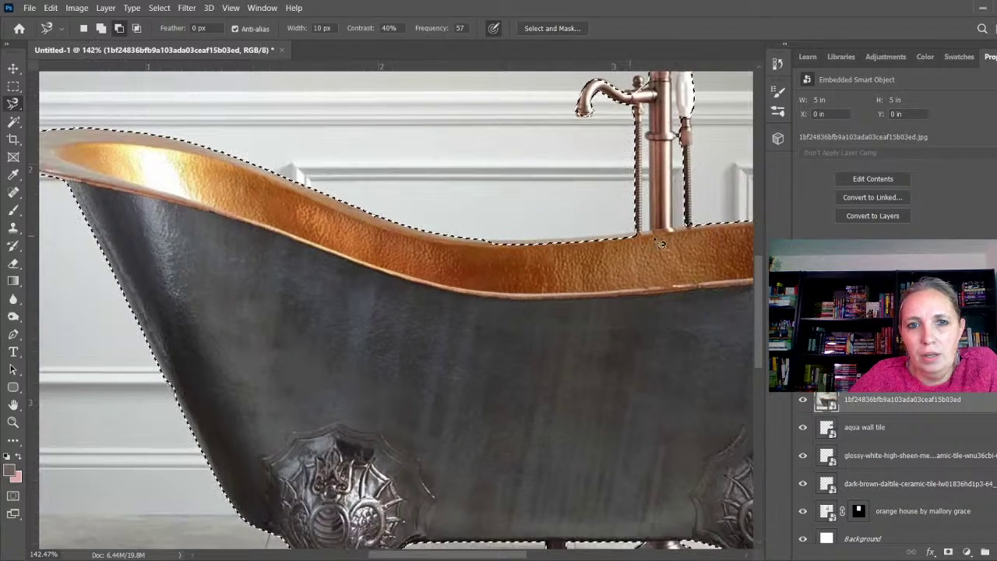
{"action": "scroll", "coordinate": [661, 244], "scroll_direction": "up", "scroll_amount": 3}
{"action": "left_click", "coordinate": [299, 250], "text": "shift"}
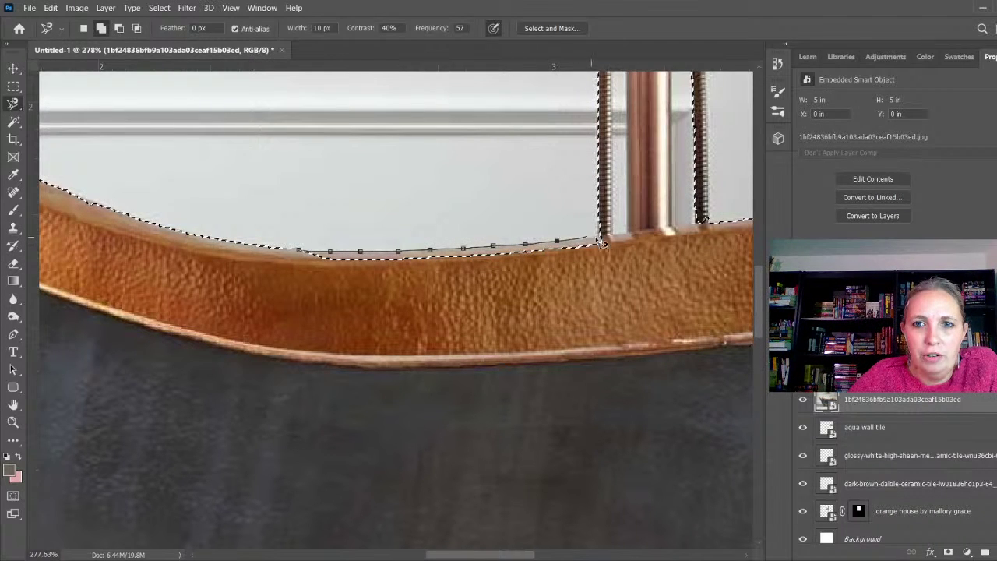
{"action": "left_click", "coordinate": [303, 254]}
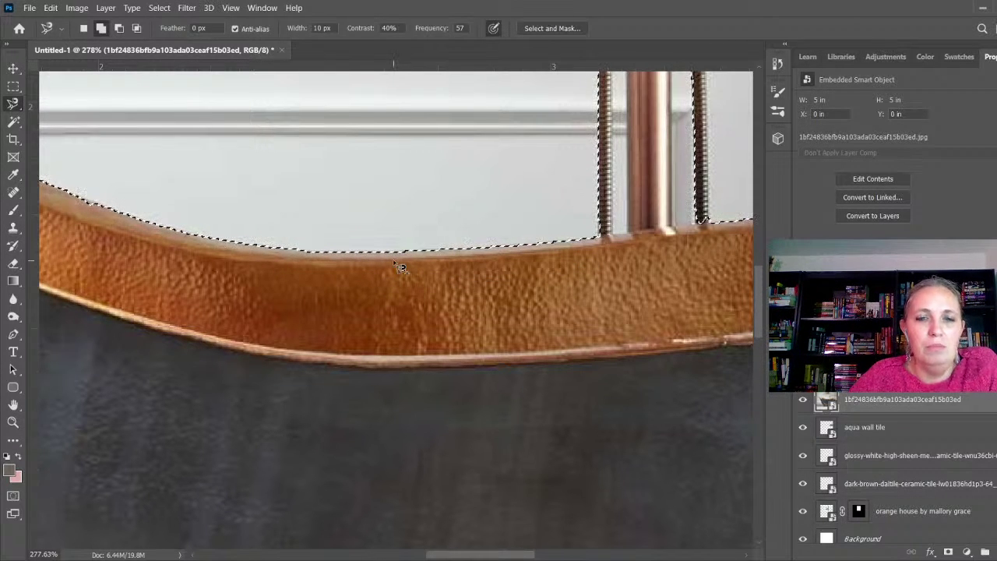
- Add the missed right edge of the hand shower's connector and hose, below the white handle, to the selection
{"action": "scroll", "coordinate": [366, 304], "scroll_direction": "down", "scroll_amount": 5, "text": "alt"}
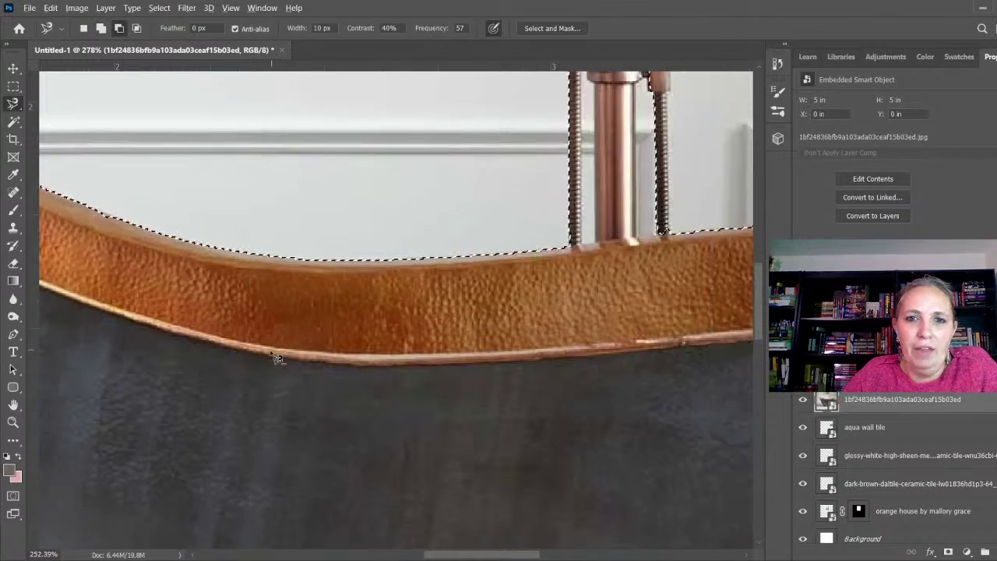
{"action": "scroll", "coordinate": [523, 79], "scroll_direction": "up", "scroll_amount": 5, "text": "alt"}
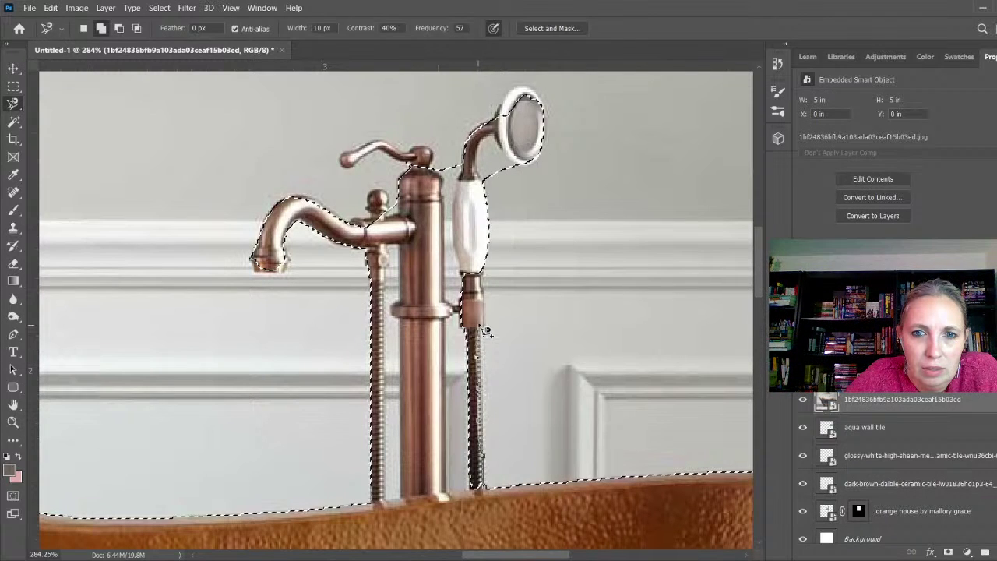
{"action": "left_click", "coordinate": [484, 271]}
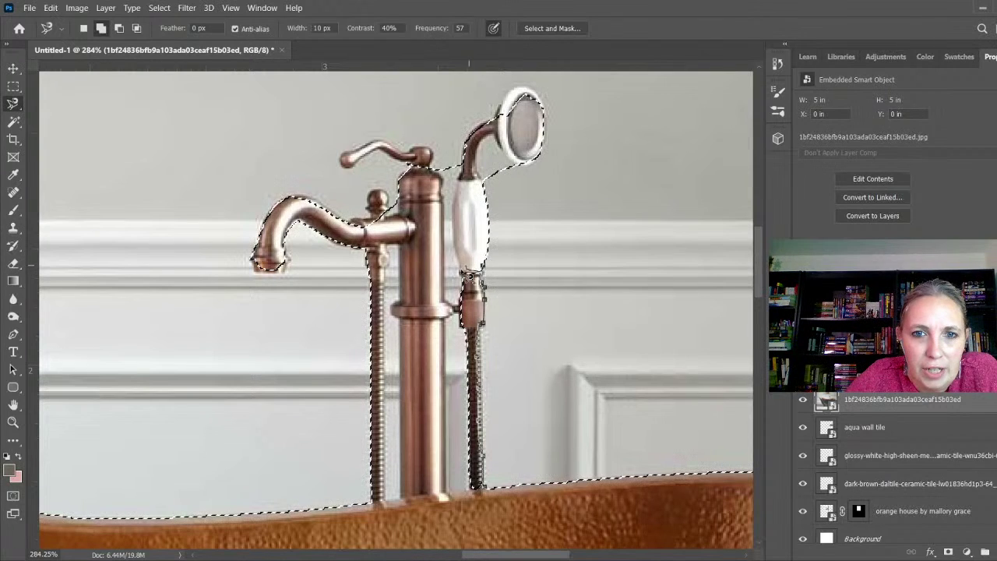
{"action": "double_click", "coordinate": [493, 495]}
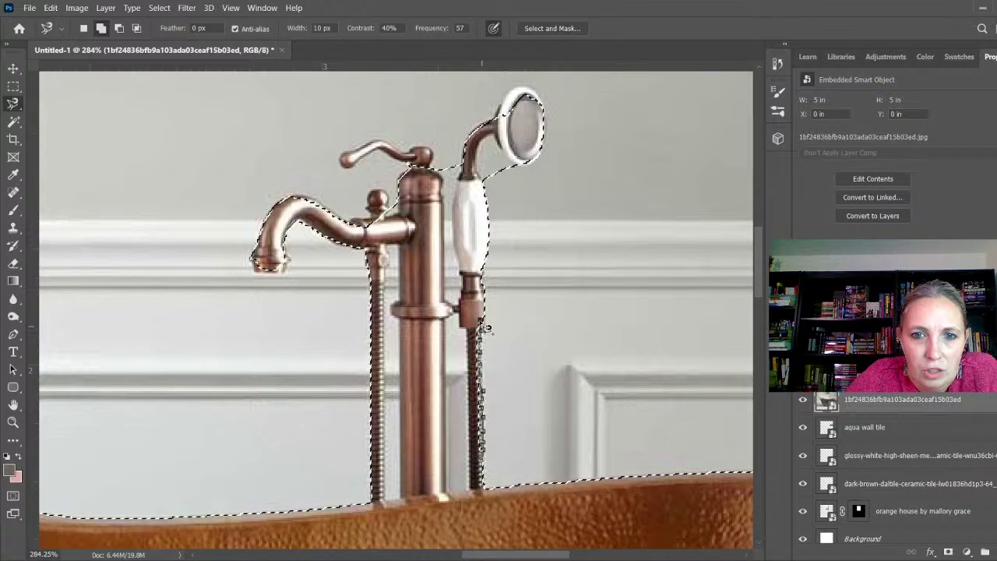
{"action": "left_click", "coordinate": [483, 463]}
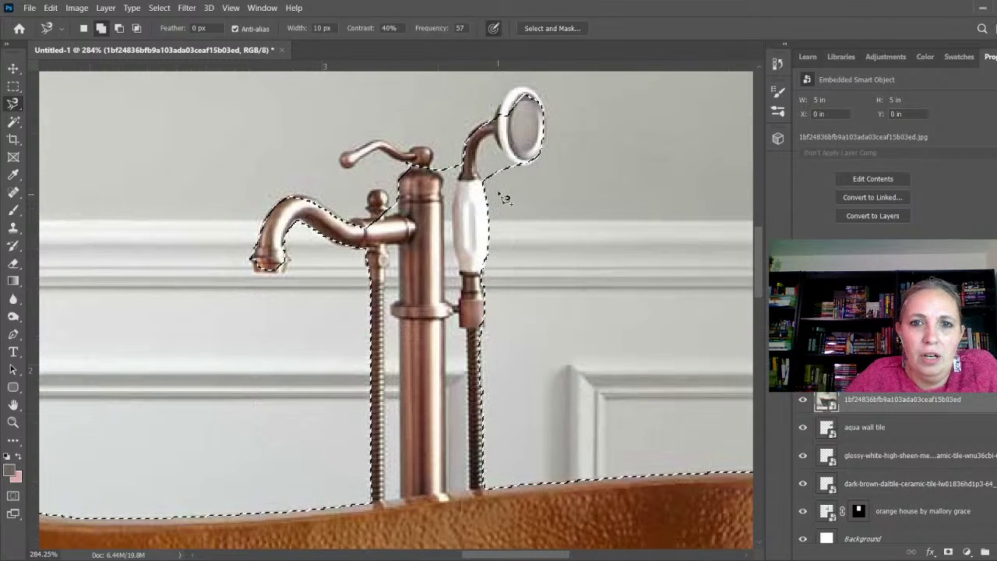
- Subtract the wall wedge between the hand shower's neck and head, and add the head's missed lower rim to the selection
{"action": "key", "text": "alt"}
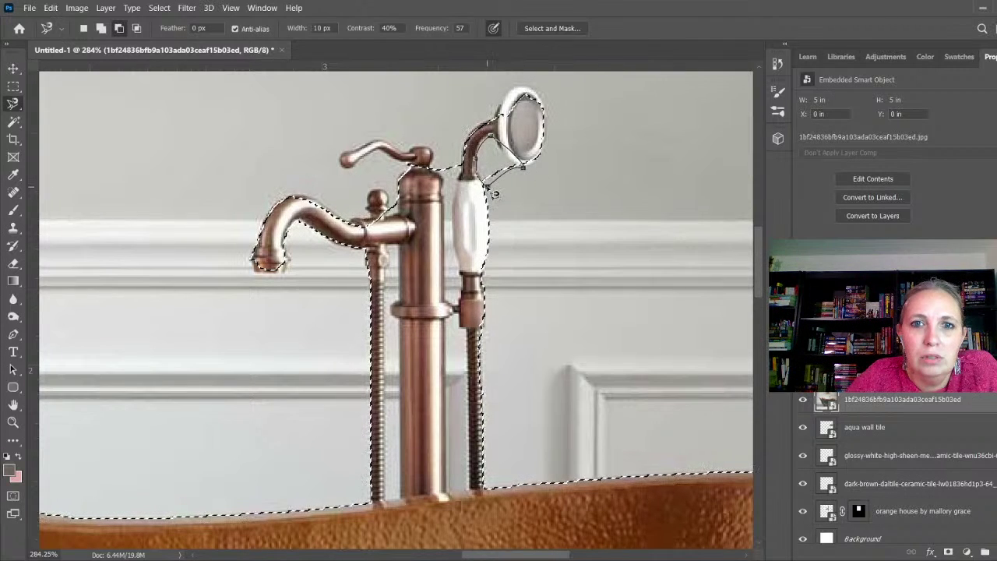
{"action": "double_click", "coordinate": [515, 161]}
{"action": "scroll", "coordinate": [516, 161], "scroll_direction": "up", "scroll_amount": 4}
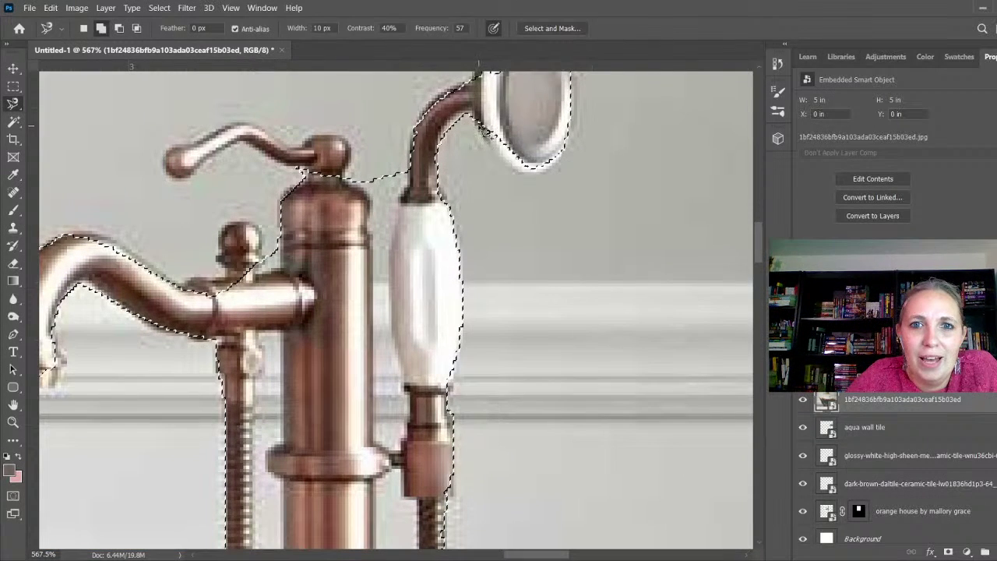
{"action": "left_click", "coordinate": [479, 123]}
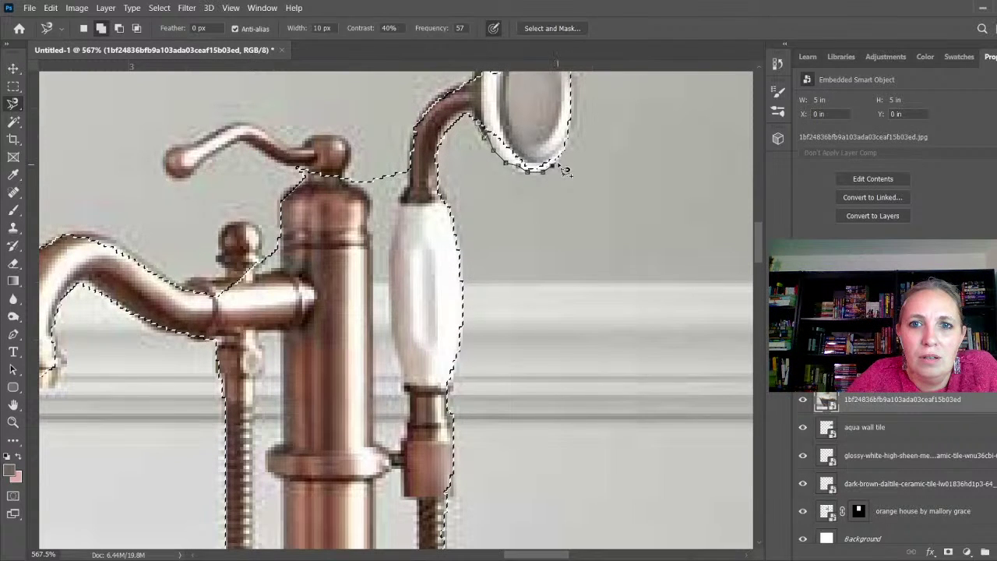
{"action": "left_click", "coordinate": [479, 123]}
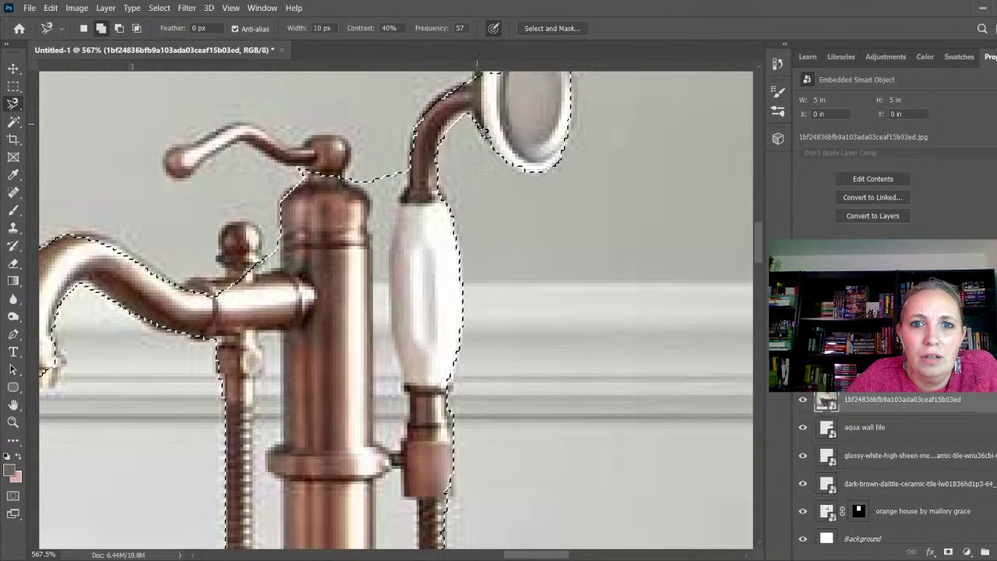
- Add the missed upper part of the shower head and the upper edge of its curved neck to the selection
{"action": "scroll", "coordinate": [506, 300], "scroll_direction": "down", "scroll_amount": 3}
{"action": "scroll", "coordinate": [518, 123], "scroll_direction": "up", "scroll_amount": 3}
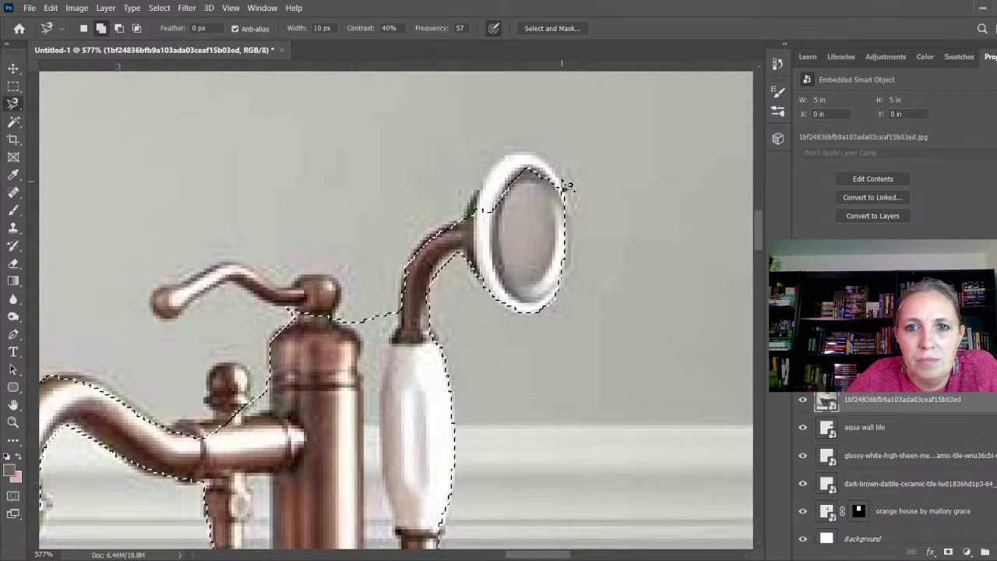
{"action": "left_click", "coordinate": [562, 179]}
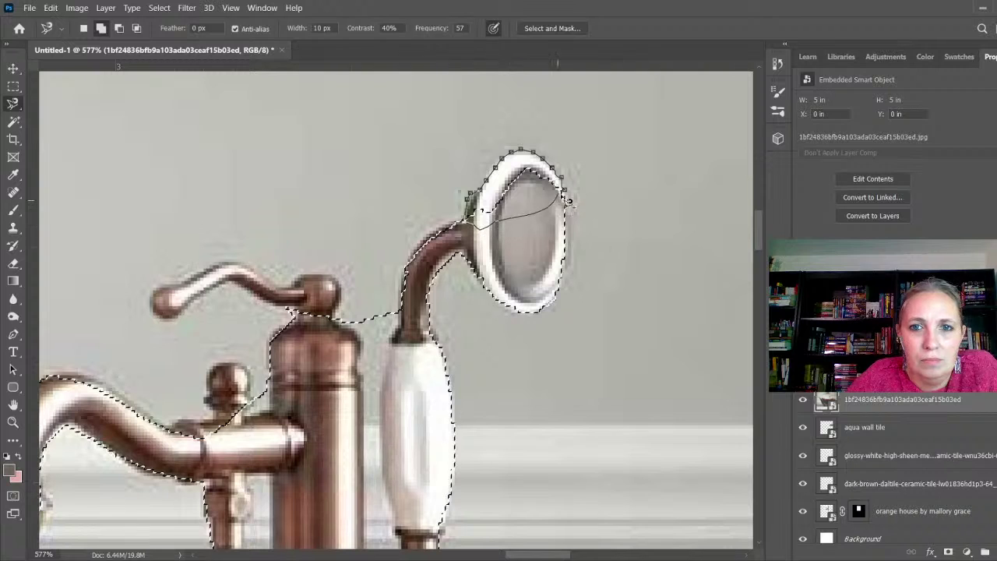
{"action": "key", "text": "Return"}
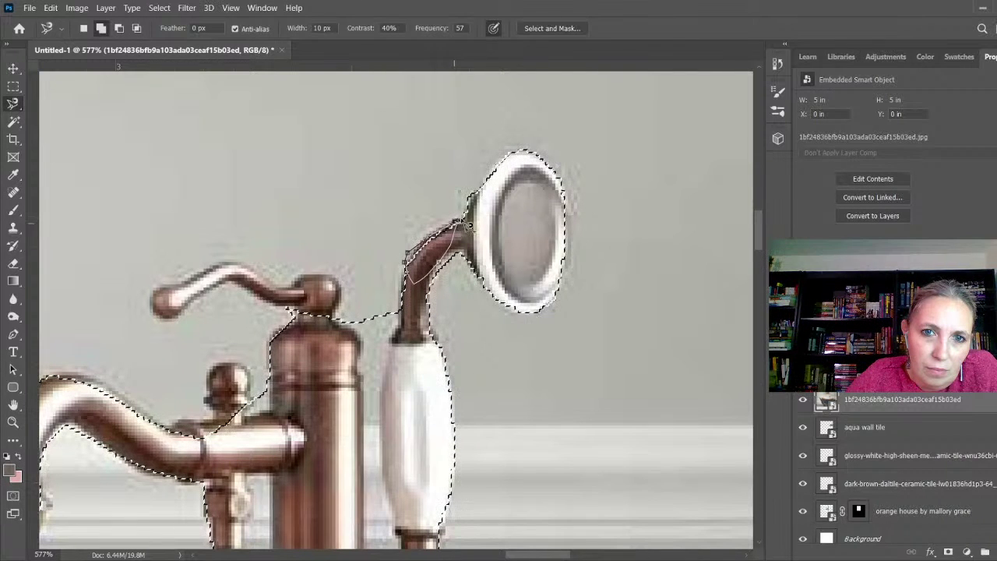
{"action": "left_click", "coordinate": [462, 225]}
{"action": "scroll", "coordinate": [445, 199], "scroll_direction": "down", "scroll_amount": 5}
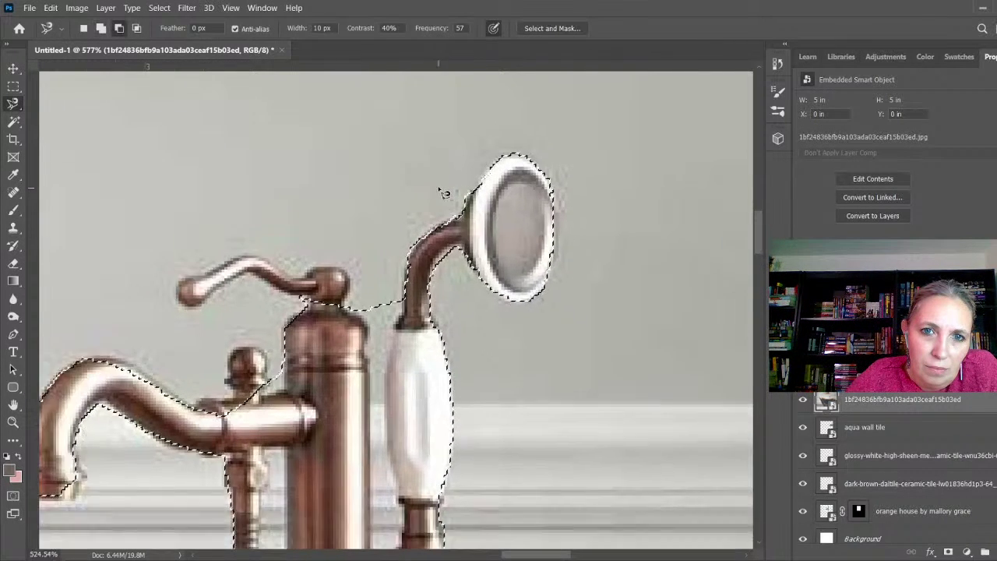
- Add the faucet's top lever and the round ball joint at its base to the selection
{"action": "scroll", "coordinate": [421, 311], "scroll_direction": "up", "scroll_amount": 3}
{"action": "scroll", "coordinate": [440, 169], "scroll_direction": "down", "scroll_amount": 5}
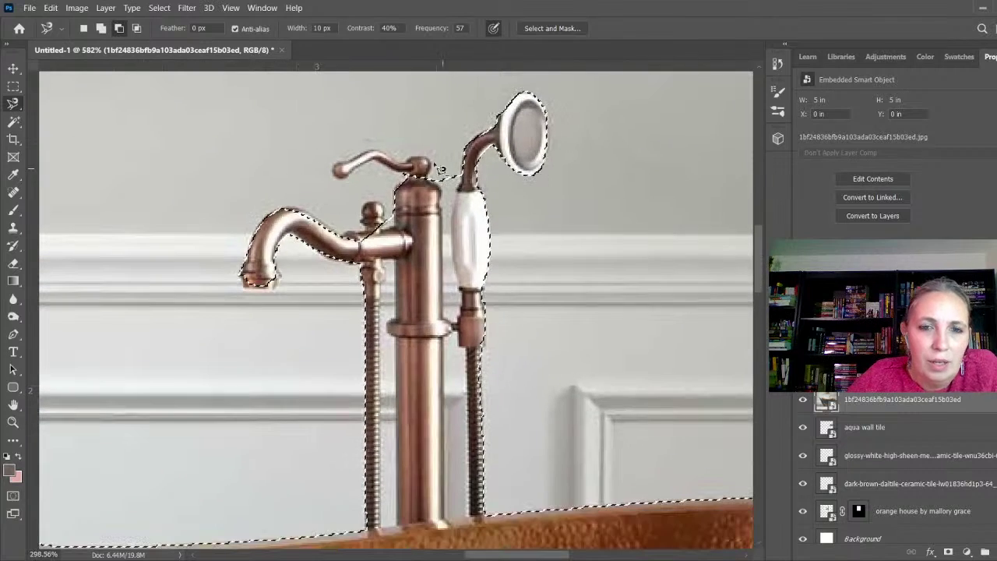
{"action": "scroll", "coordinate": [327, 125], "scroll_direction": "up", "scroll_amount": 5}
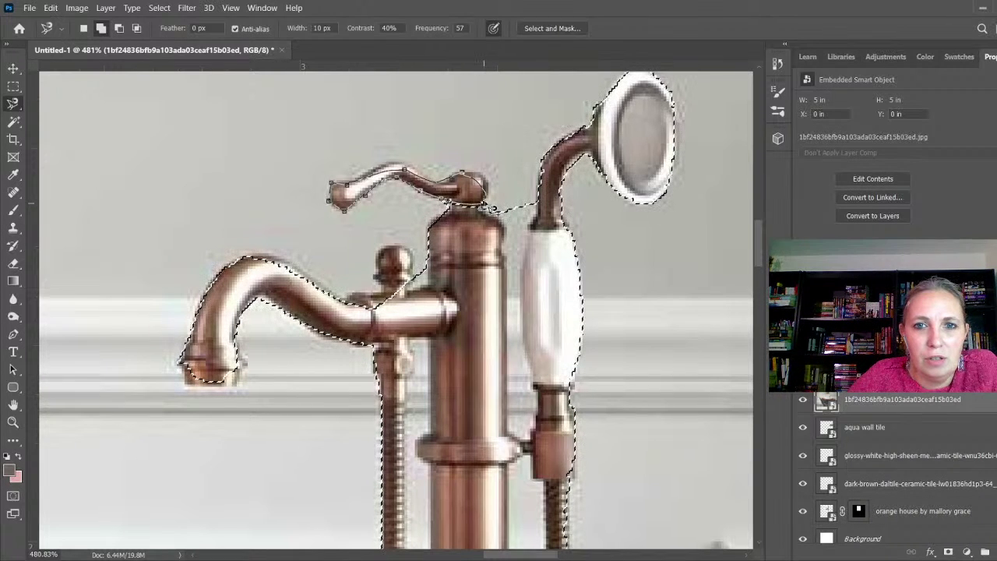
{"action": "left_click", "coordinate": [487, 215]}
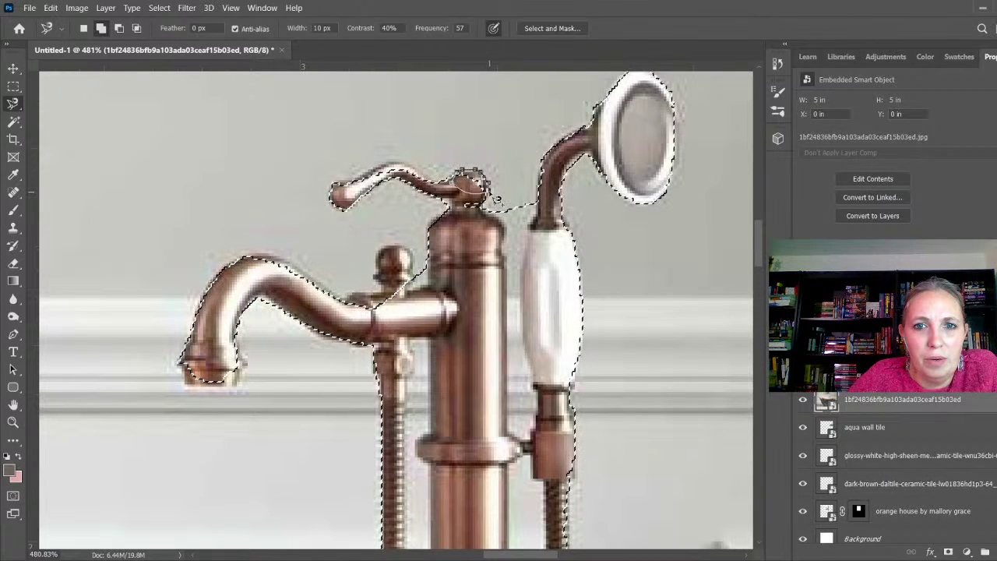
{"action": "left_click", "coordinate": [492, 202]}
- Add the round knob above the spout arm and the missed lower rim of the spout's tip to the selection
{"action": "key", "text": "alt"}
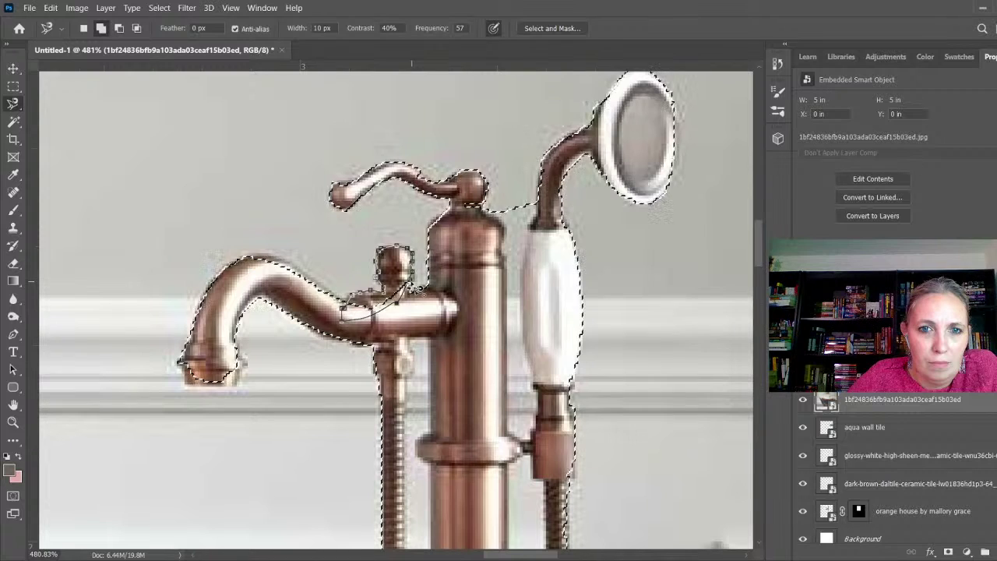
{"action": "double_click", "coordinate": [418, 289]}
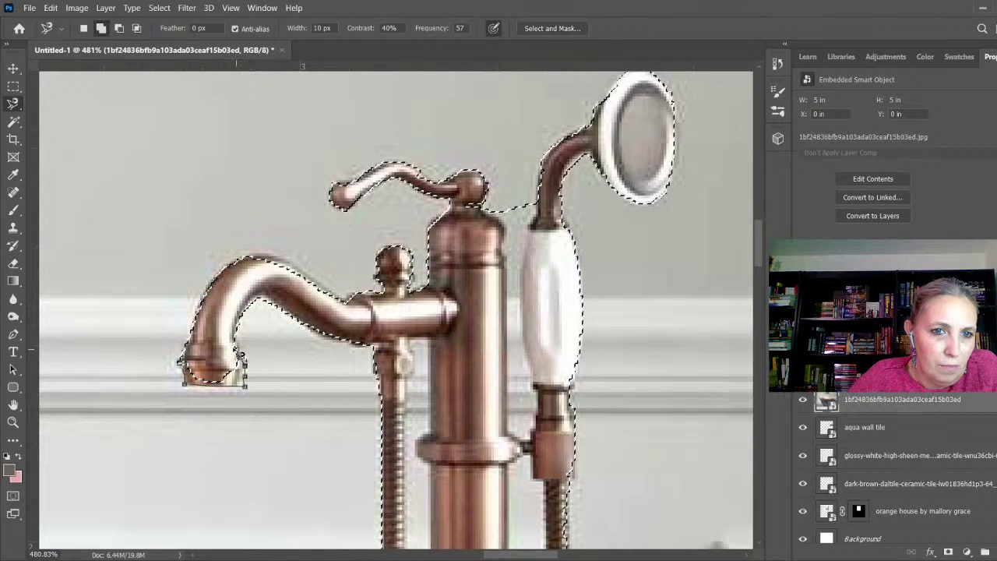
{"action": "left_click", "coordinate": [187, 372]}
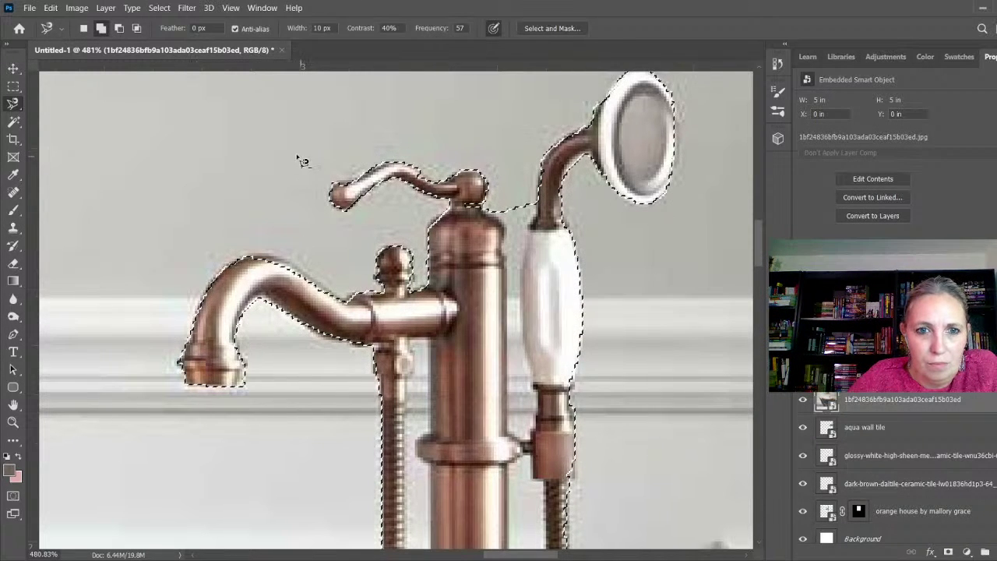
- Subtract the wall areas between the faucet column and the hand shower with its hose, above and below the connecting arm, from the selection
{"action": "scroll", "coordinate": [302, 162], "scroll_direction": "down", "scroll_amount": 3}
{"action": "scroll", "coordinate": [311, 251], "scroll_direction": "up", "scroll_amount": 2}
{"action": "scroll", "coordinate": [366, 483], "scroll_direction": "down", "scroll_amount": 1}
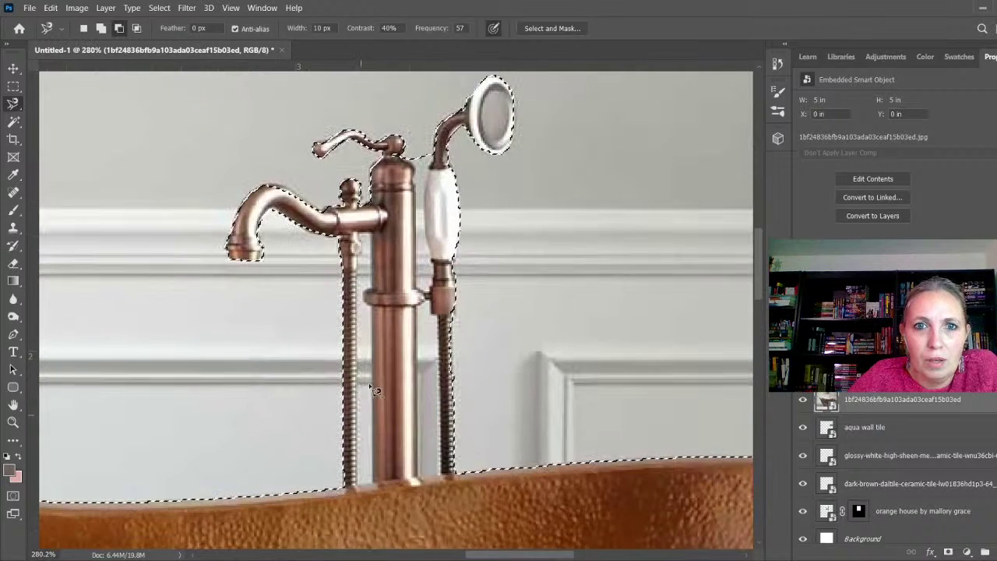
{"action": "left_click", "coordinate": [411, 153]}
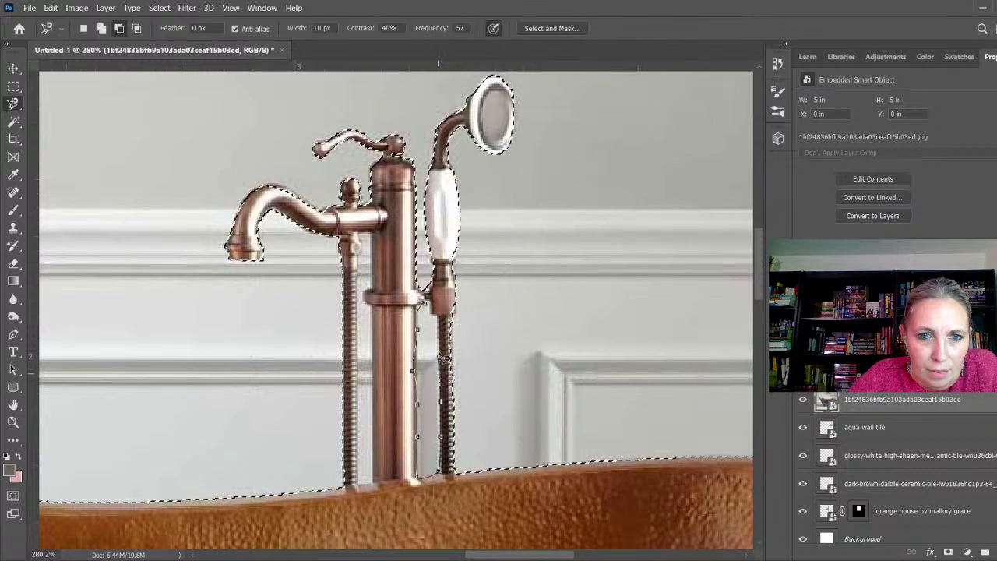
{"action": "left_click", "coordinate": [438, 318]}
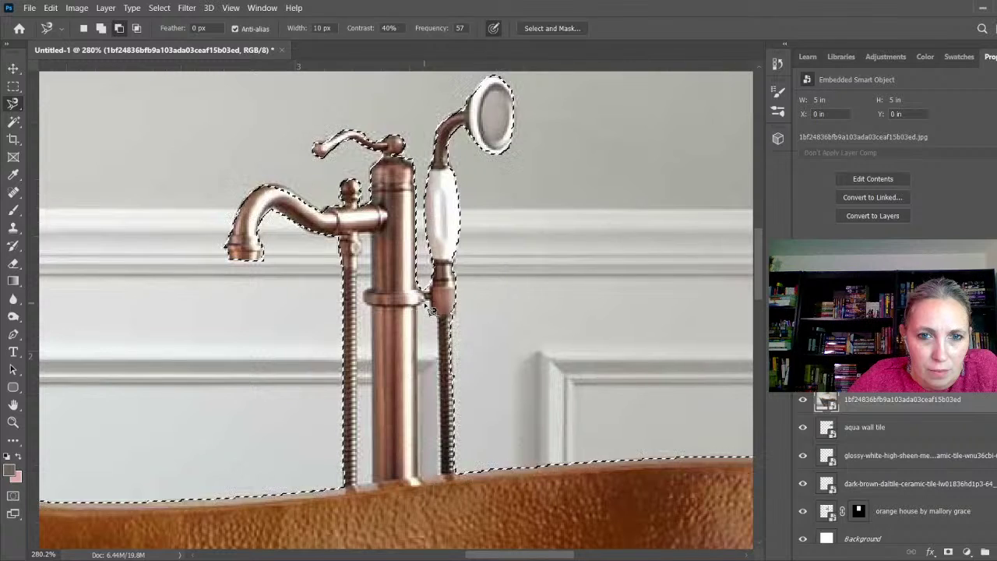
- Add the missed notch on the faucet column's right edge, below the collar, back to the selection
{"action": "scroll", "coordinate": [421, 366], "scroll_direction": "up", "scroll_amount": 5}
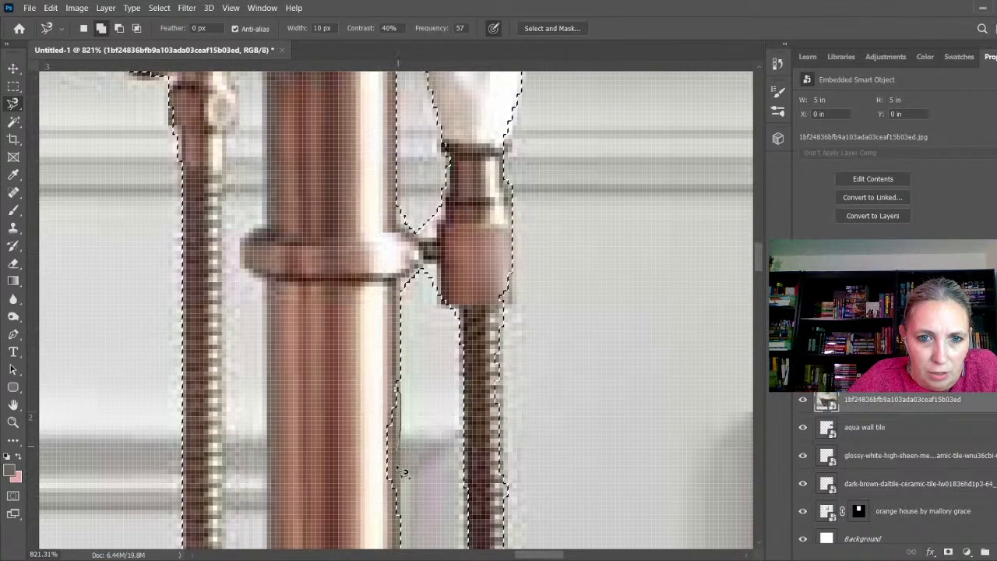
{"action": "left_click", "coordinate": [399, 392]}
{"action": "scroll", "coordinate": [387, 337], "scroll_direction": "down", "scroll_amount": 3}
{"action": "left_click", "coordinate": [402, 388], "text": "shift"}
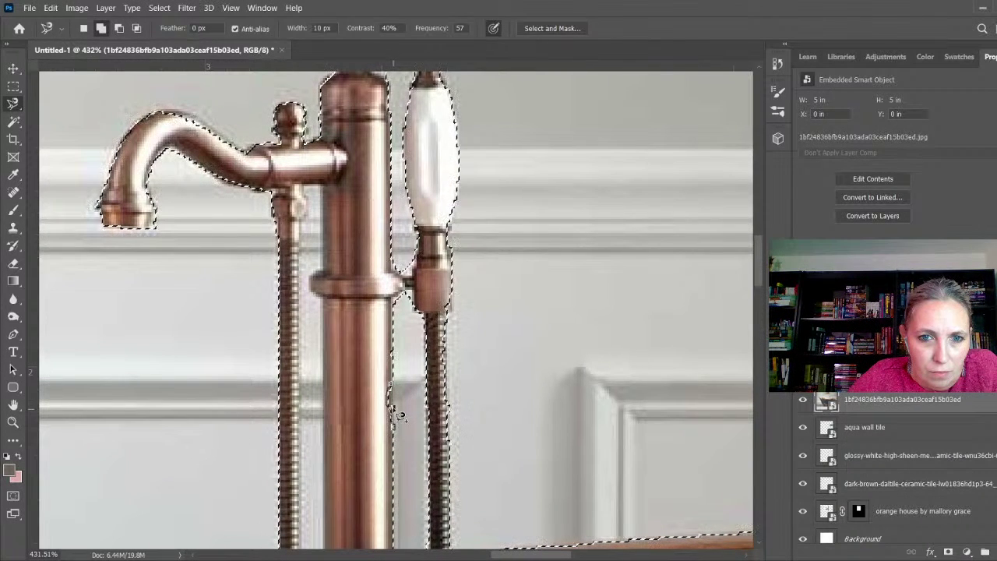
- Subtract the wall strip between the left hose and the faucet column, from the spout arm down to the tub rim, from the selection
{"action": "scroll", "coordinate": [396, 390], "scroll_direction": "down", "scroll_amount": 4}
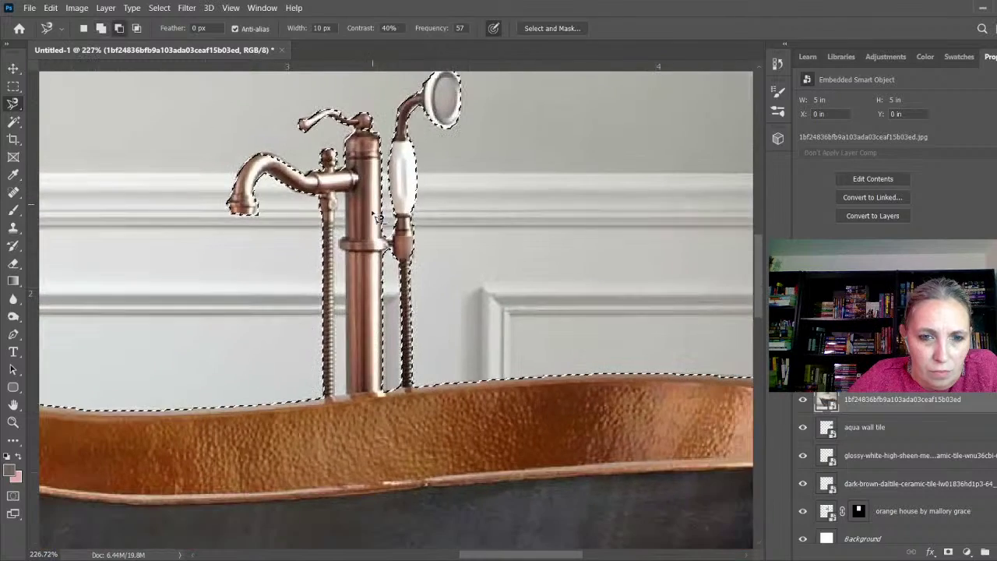
{"action": "scroll", "coordinate": [305, 227], "scroll_direction": "up", "scroll_amount": 4}
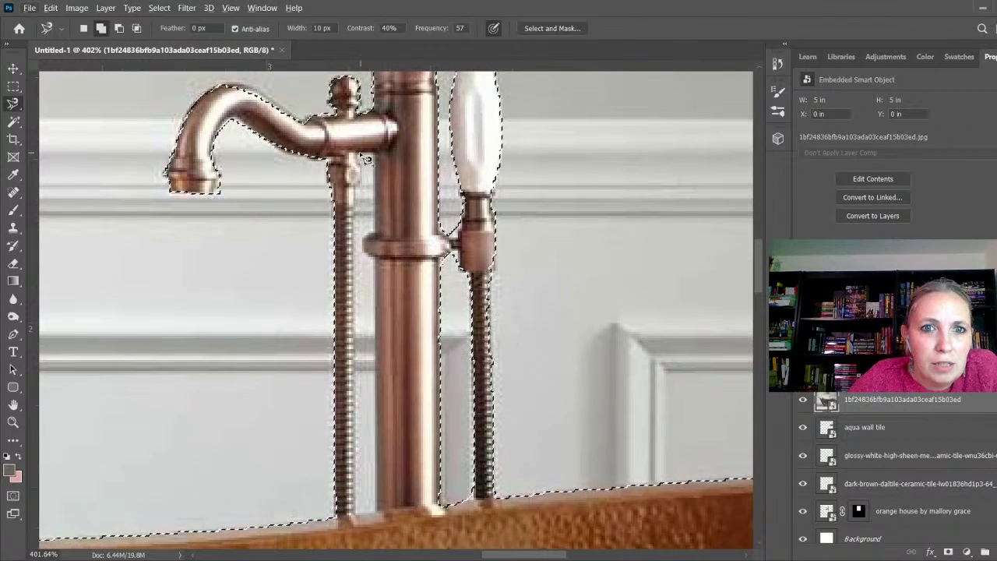
{"action": "key", "text": "alt"}
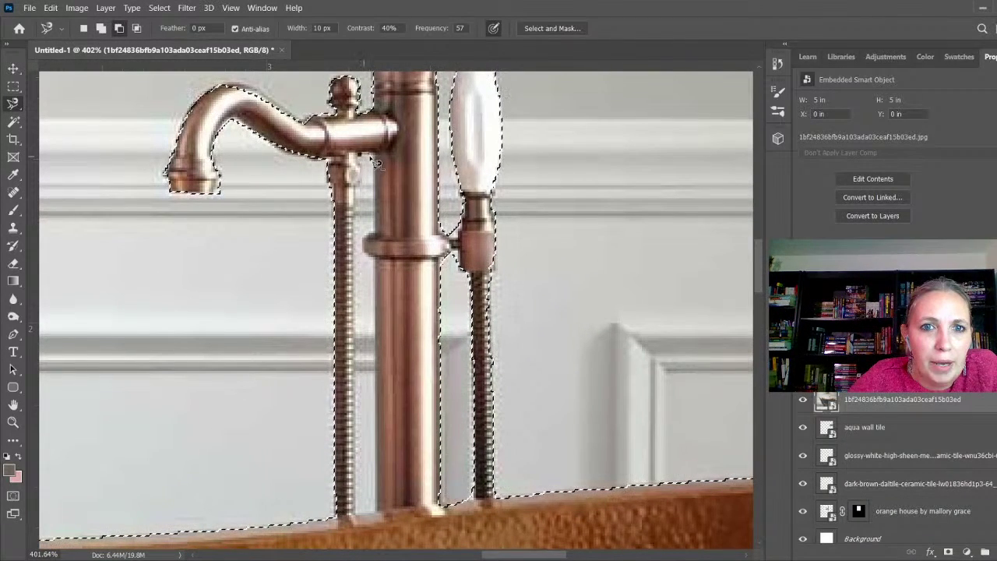
{"action": "left_click", "coordinate": [373, 154]}
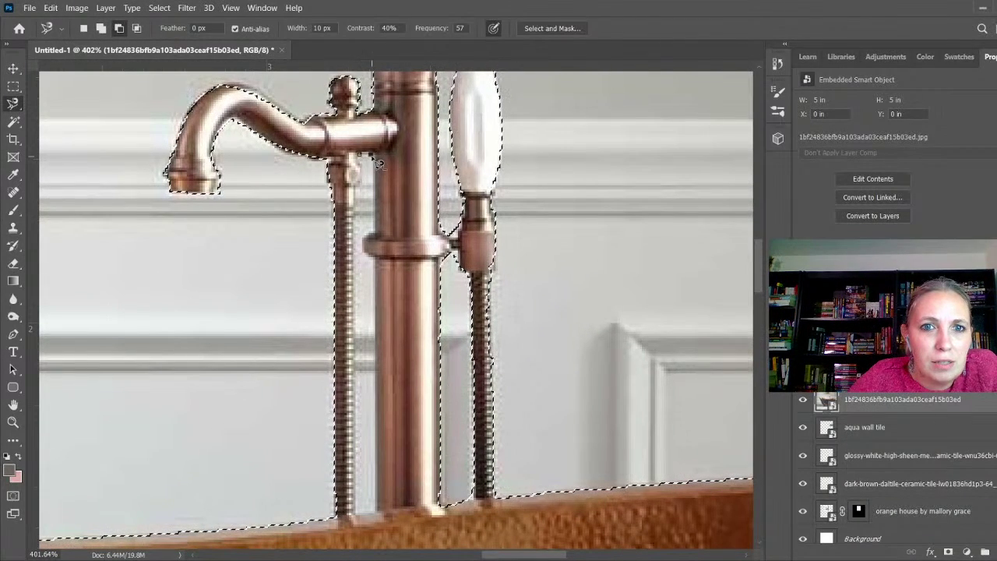
{"action": "left_click", "coordinate": [360, 246]}
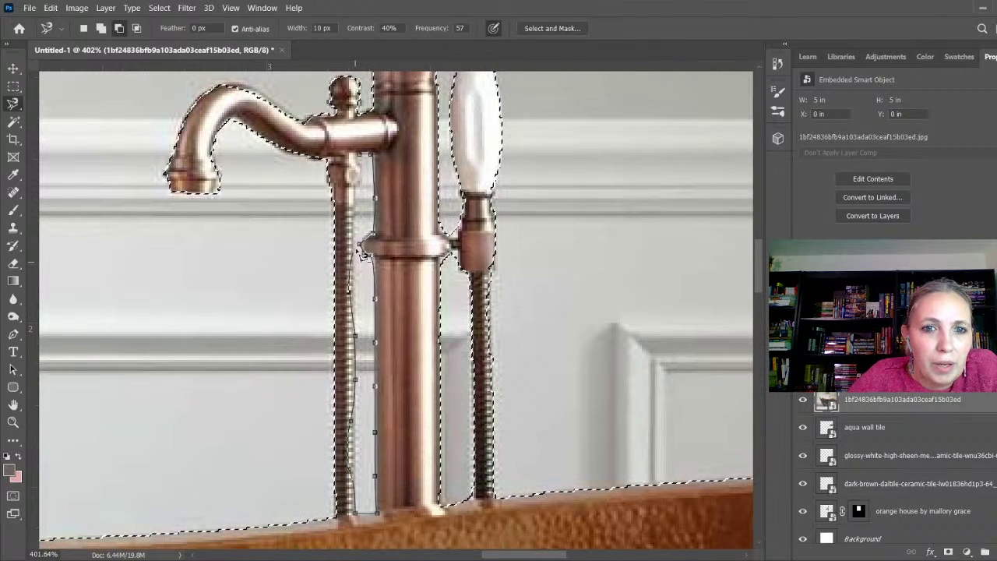
{"action": "left_click", "coordinate": [369, 161]}
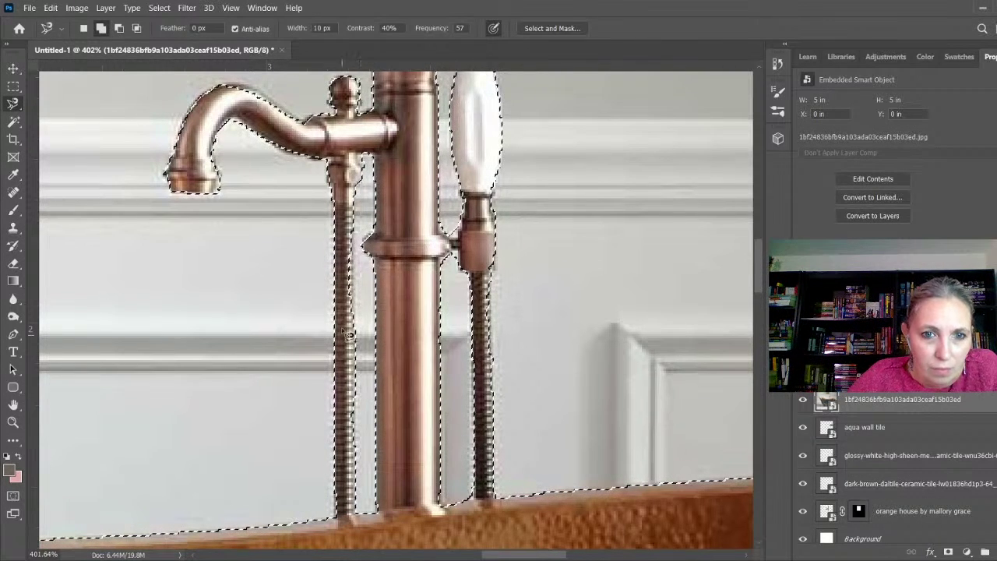
- Turn the finished bathtub and faucet selection into a layer mask that hides the surrounding room
{"action": "scroll", "coordinate": [355, 370], "scroll_direction": "down", "scroll_amount": 3}
{"action": "scroll", "coordinate": [355, 367], "scroll_direction": "down", "scroll_amount": 5}
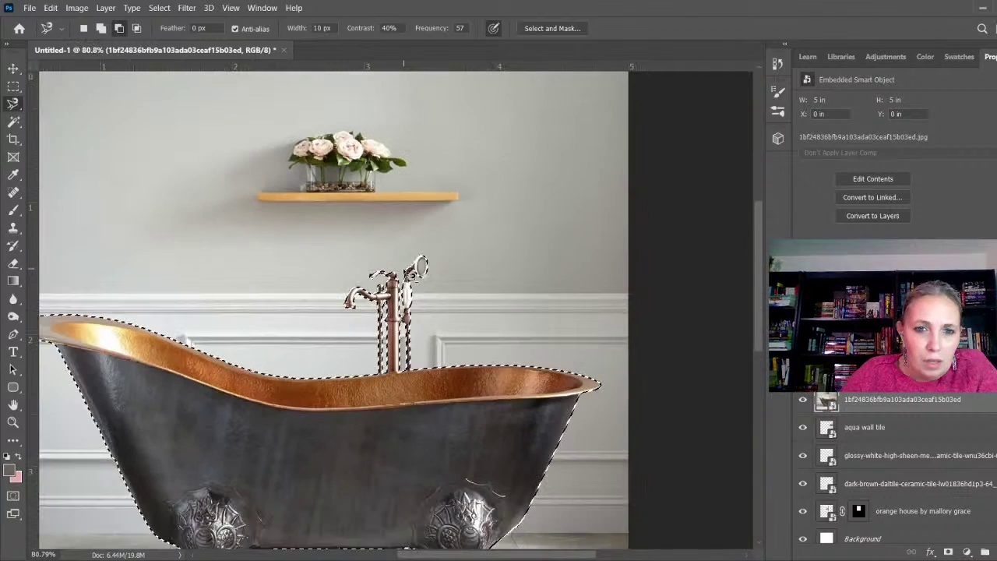
{"action": "scroll", "coordinate": [437, 234], "scroll_direction": "down", "scroll_amount": 2}
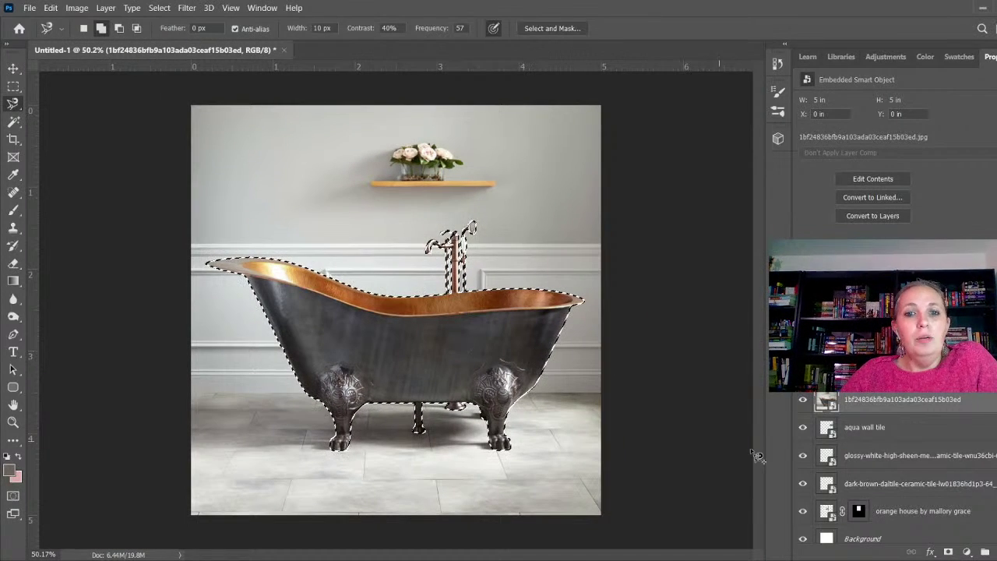
{"action": "left_click", "coordinate": [949, 552]}
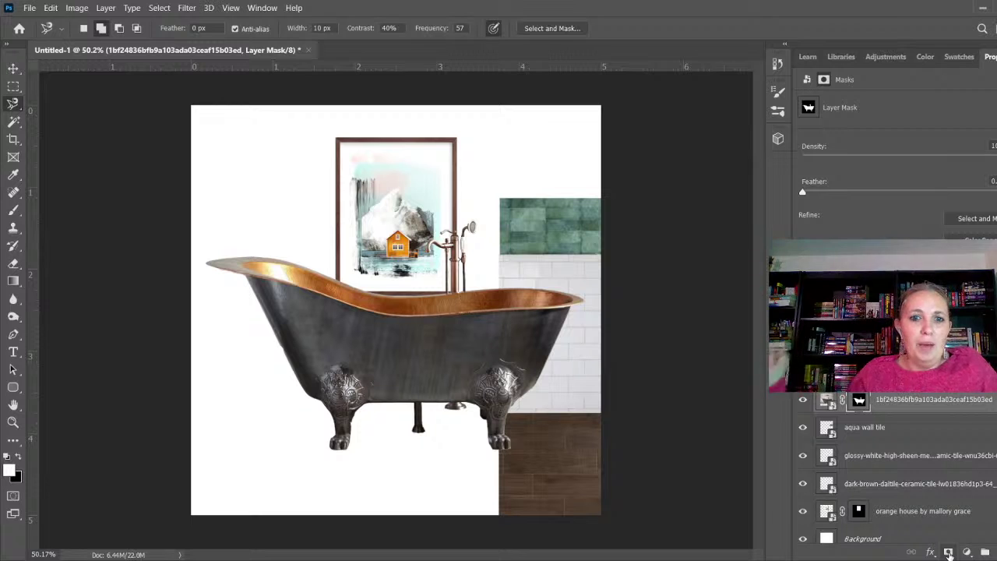
- Scale the masked bathtub proportionally to about 57.64% and place it on the board's left side at about X 432 px, Y 813 px
{"action": "key", "text": "ctrl+t"}
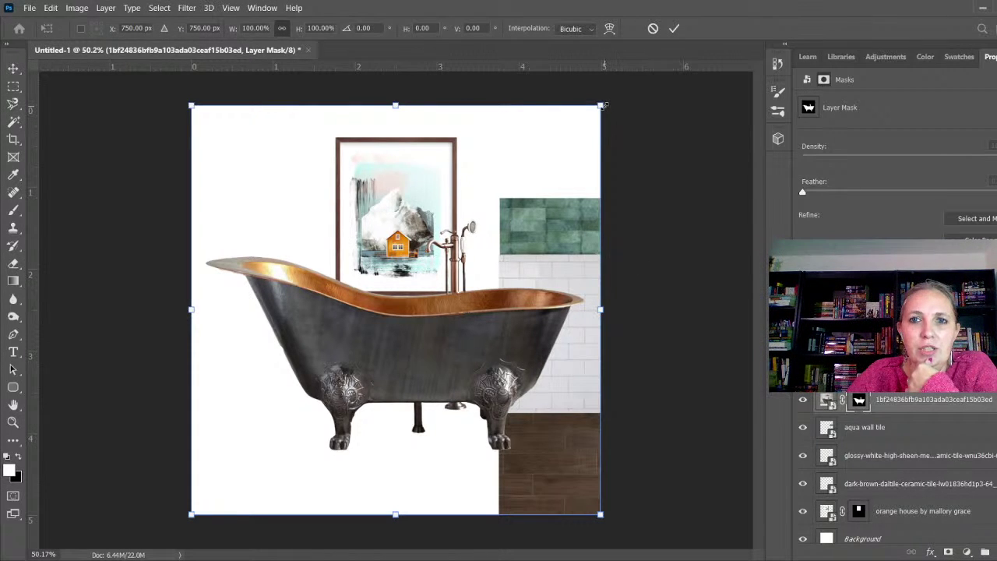
{"action": "left_click_drag", "start_coordinate": [601, 105], "coordinate": [425, 277]}
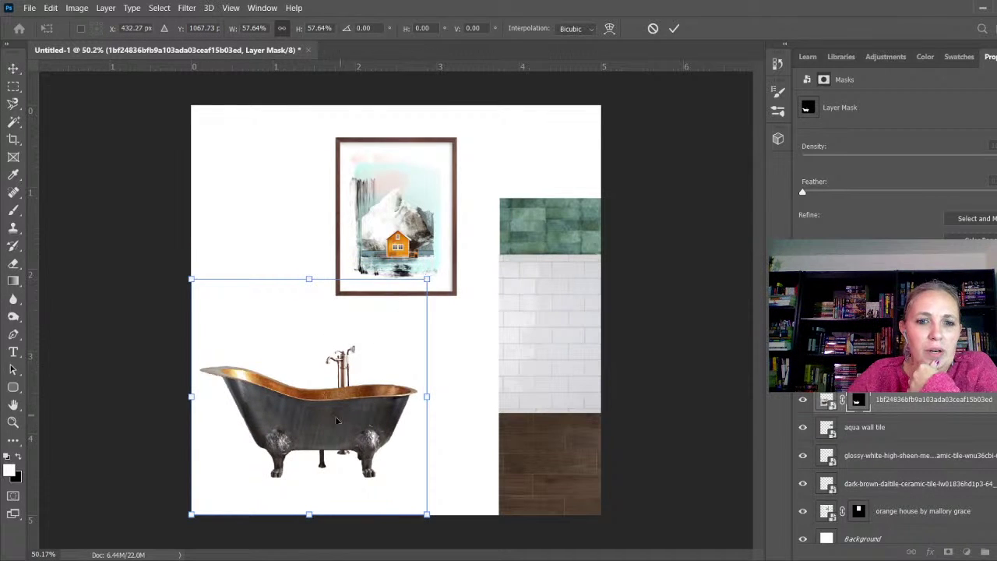
{"action": "left_click_drag", "start_coordinate": [336, 421], "coordinate": [330, 356]}
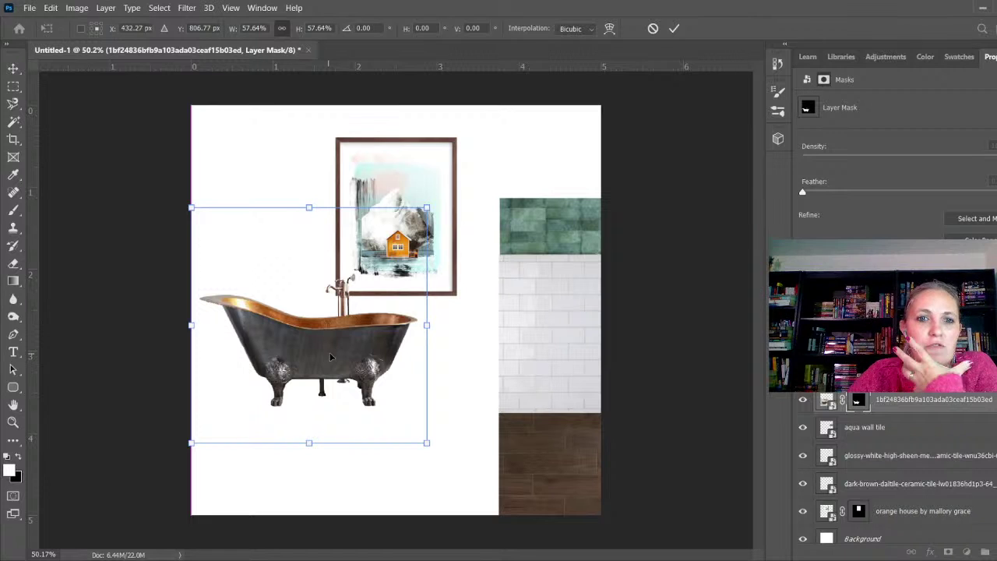
{"action": "key", "text": "Down"}
{"action": "key", "text": "Down"}
{"action": "key", "text": "Down"}
{"action": "key", "text": "Down"}
{"action": "key", "text": "Down"}
{"action": "key", "text": "Down"}
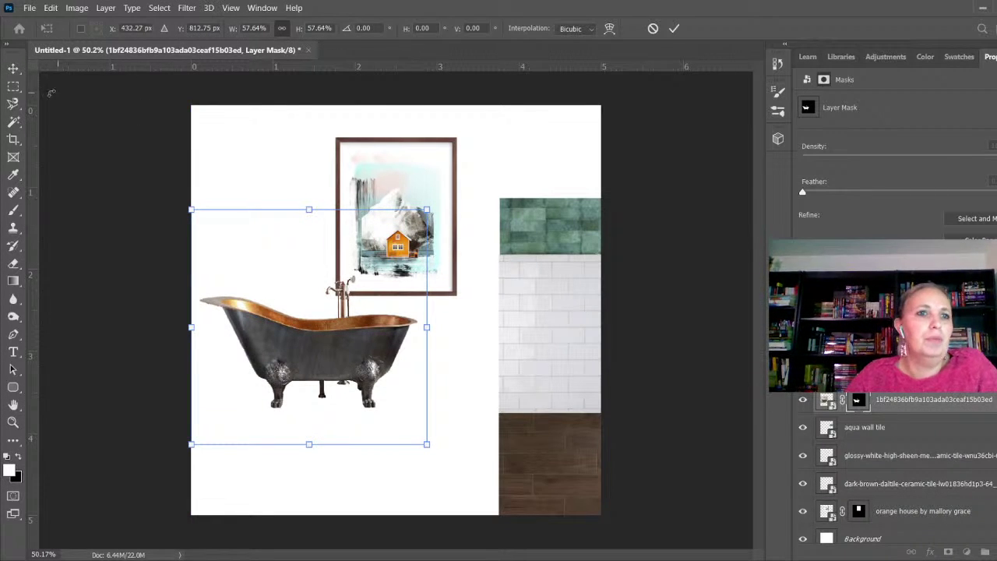
{"action": "key", "text": "Return"}
- Position the framed artwork above the tub and the three tile samples behind them, with the artwork layer directly below the bathtub layer
{"action": "left_click_drag", "start_coordinate": [388, 225], "coordinate": [323, 227]}
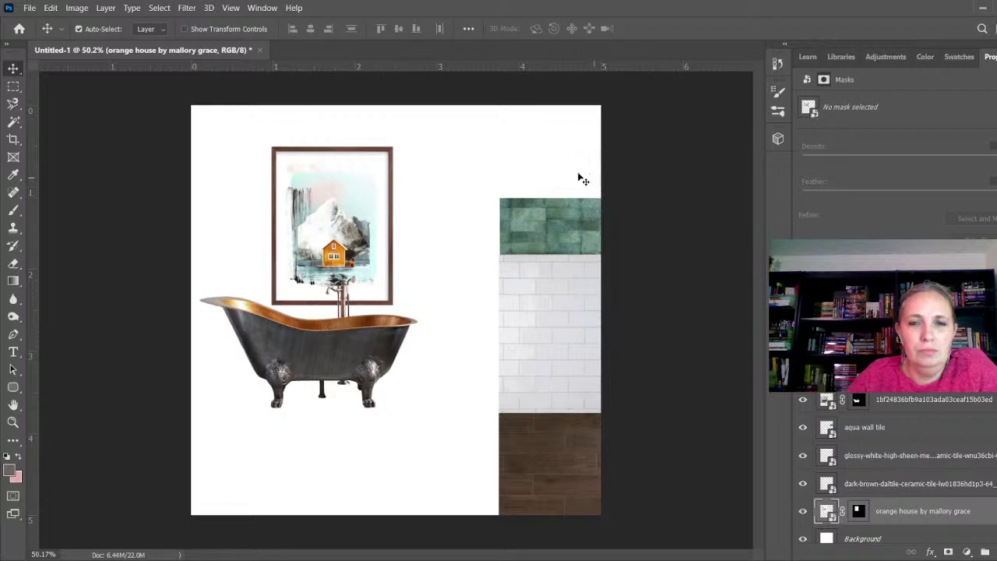
{"action": "left_click", "coordinate": [482, 174]}
{"action": "left_click_drag", "start_coordinate": [464, 167], "coordinate": [398, 424]}
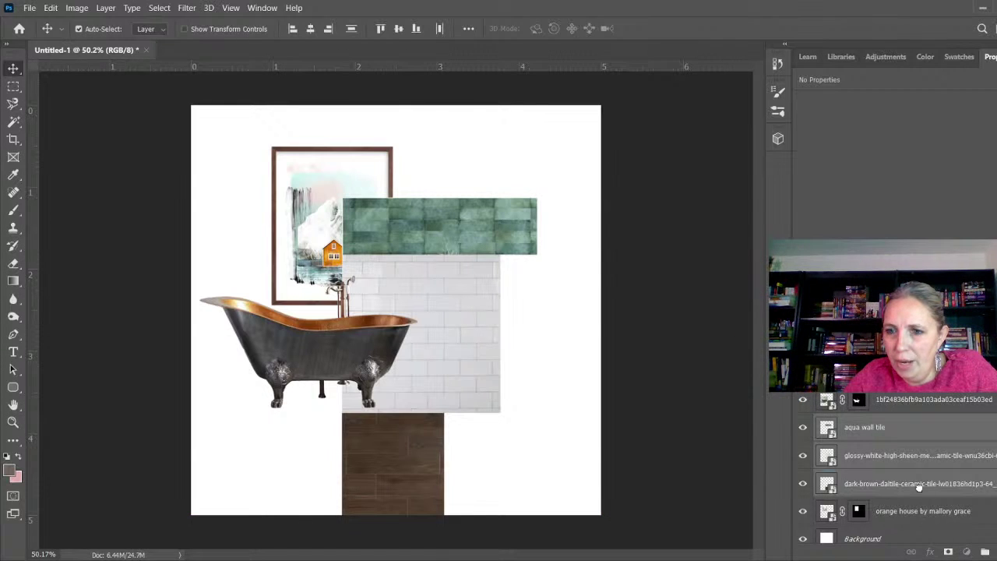
{"action": "left_click_drag", "start_coordinate": [915, 399], "coordinate": [913, 397]}
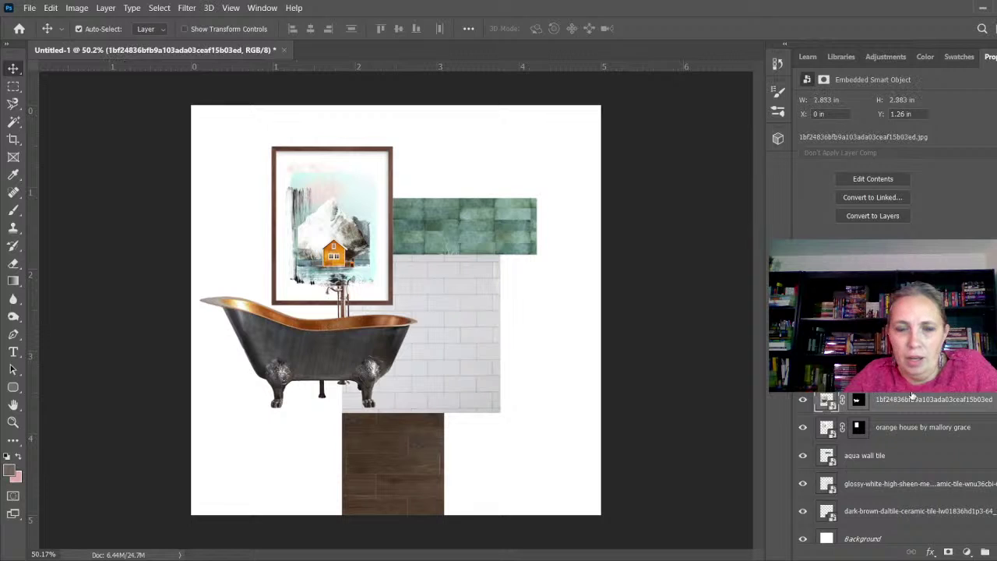
- Move the dark brown tile sample to about X 1.63 in, Y 3.52 in, and stack its layer above the glossy white tile
{"action": "left_click", "coordinate": [410, 460]}
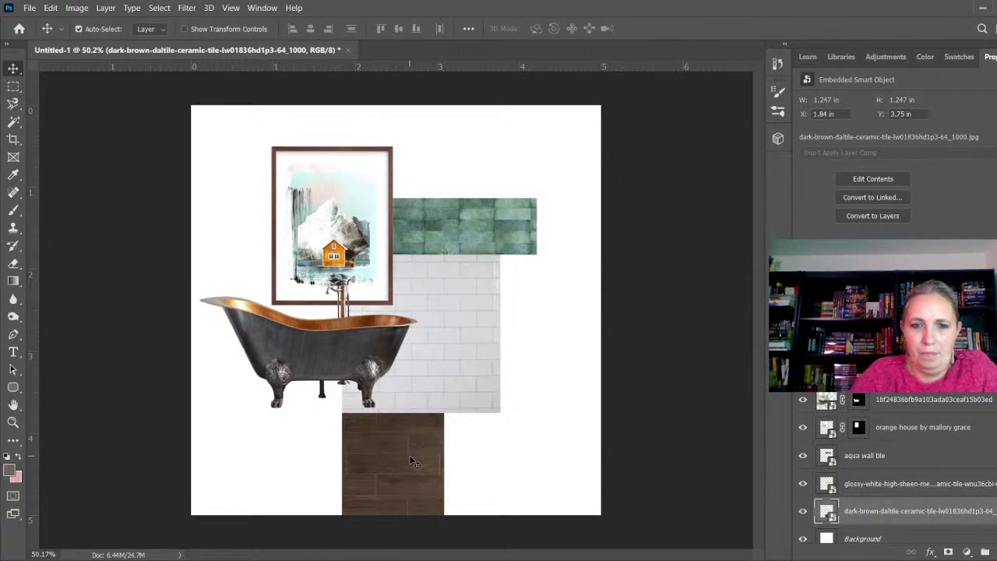
{"action": "key", "text": "Left"}
{"action": "key", "text": "Left"}
{"action": "key", "text": "Left"}
{"action": "key", "text": "Left"}
{"action": "key", "text": "Left"}
{"action": "key", "text": "Left"}
{"action": "key", "text": "Left"}
{"action": "key", "text": "Left"}
{"action": "key", "text": "Left"}
{"action": "key", "text": "Left"}
{"action": "key", "text": "Left"}
{"action": "key", "text": "Left"}
{"action": "key", "text": "Left"}
{"action": "key", "text": "Left"}
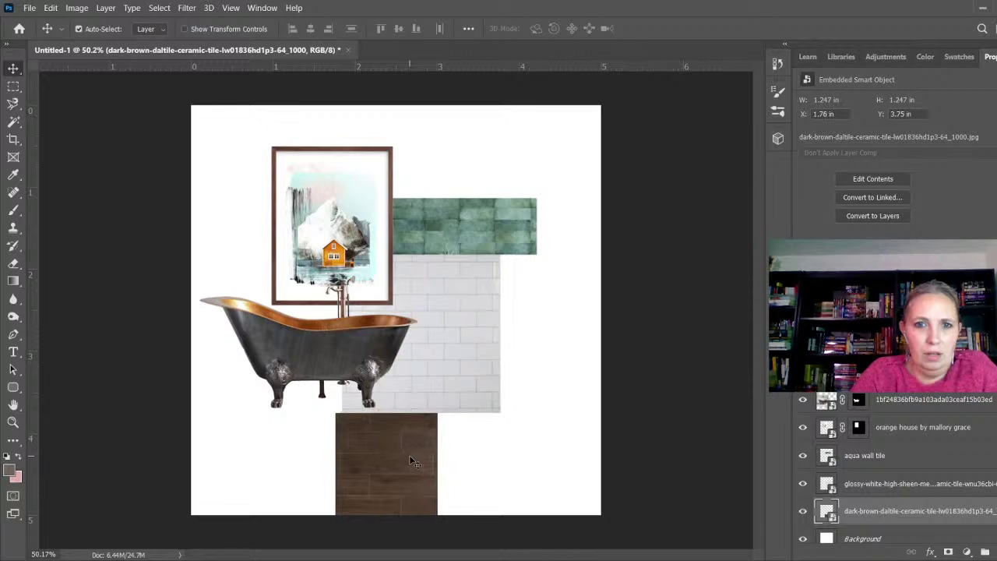
{"action": "left_click_drag", "start_coordinate": [404, 464], "coordinate": [395, 446]}
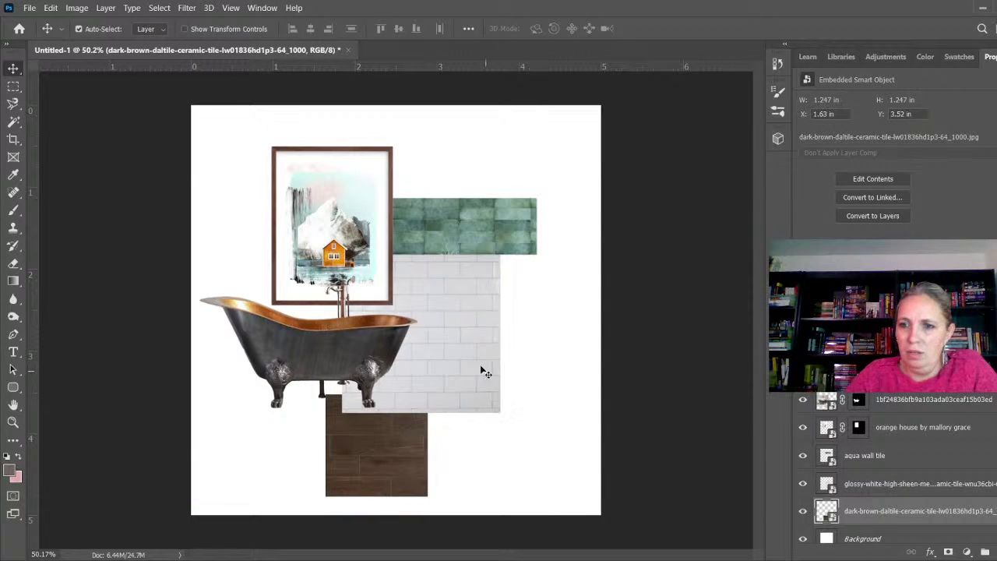
{"action": "left_click_drag", "start_coordinate": [868, 511], "coordinate": [869, 519]}
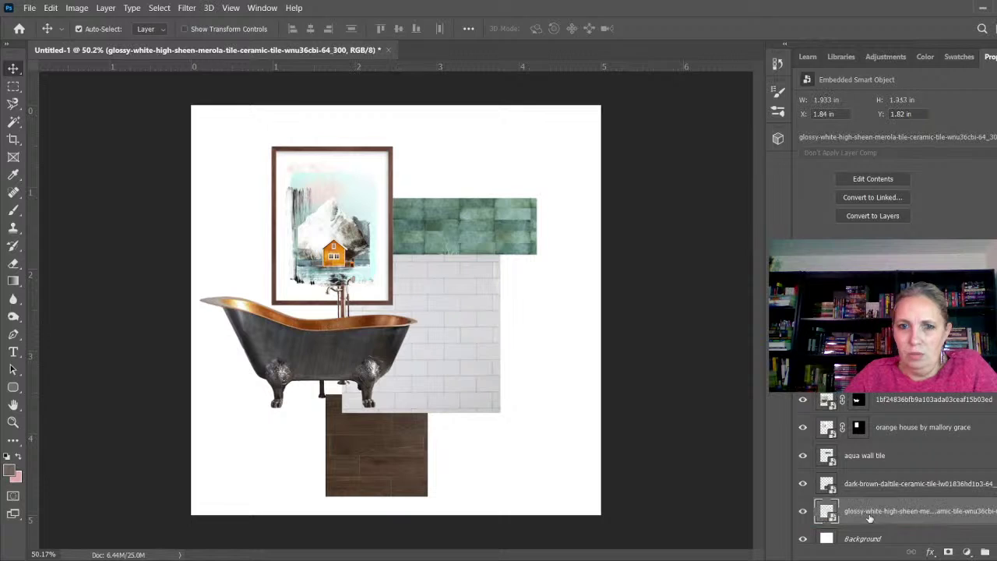
- Tighten the tile cluster by shifting the brown tile up and left, the white tile left, and the aqua tile to about Y 1.19 in
{"action": "left_click_drag", "start_coordinate": [372, 439], "coordinate": [355, 424]}
{"action": "left_click_drag", "start_coordinate": [470, 344], "coordinate": [448, 344]}
{"action": "left_click_drag", "start_coordinate": [477, 238], "coordinate": [477, 250]}
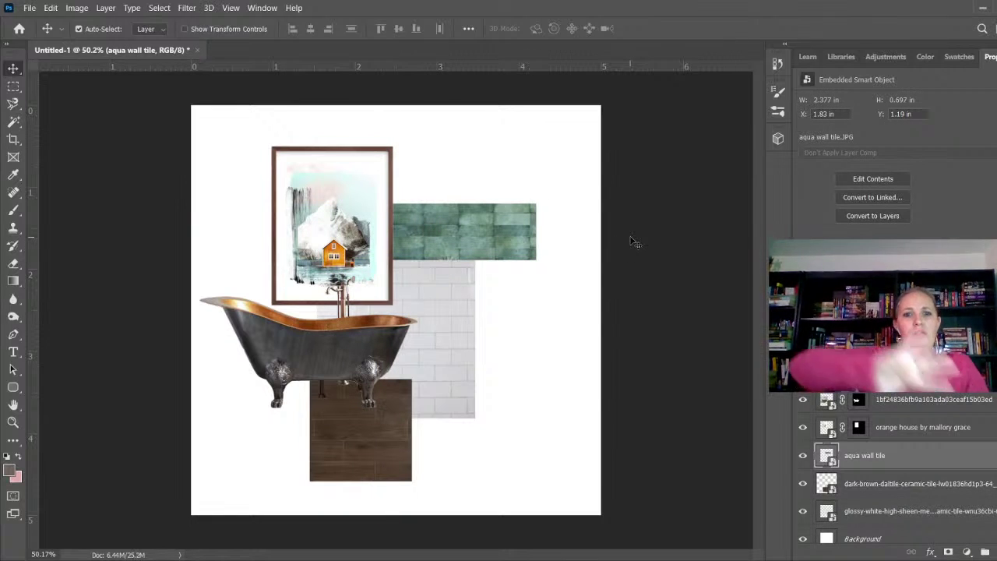
- Nudge the dark brown tile sample slightly further left beneath the bathtub
{"action": "left_click", "coordinate": [357, 466]}
{"action": "key", "text": "Left"}
{"action": "key", "text": "Left"}
{"action": "key", "text": "Left"}
{"action": "key", "text": "Left"}
{"action": "key", "text": "Left"}
{"action": "key", "text": "Left"}
{"action": "key", "text": "Left"}
{"action": "key", "text": "Left"}
{"action": "key", "text": "Left"}
{"action": "key", "text": "Left"}
{"action": "key", "text": "Left"}
{"action": "key", "text": "Left"}
{"action": "key", "text": "Left"}
{"action": "key", "text": "Left"}
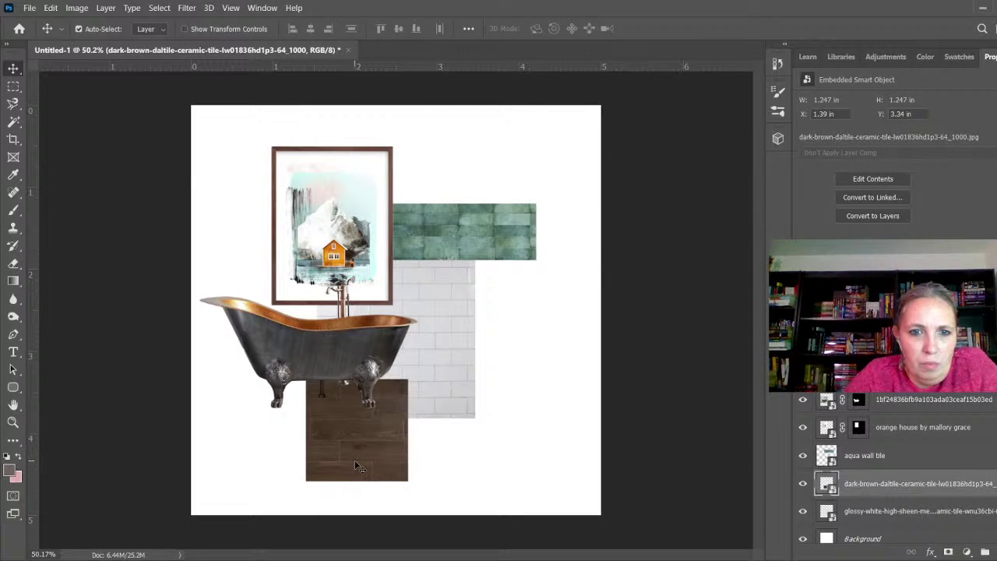
{"action": "key", "text": "Left"}
{"action": "key", "text": "Left"}
{"action": "key", "text": "Left"}
{"action": "key", "text": "Left"}
{"action": "key", "text": "Left"}
{"action": "key", "text": "Left"}
{"action": "key", "text": "Left"}
{"action": "key", "text": "Left"}
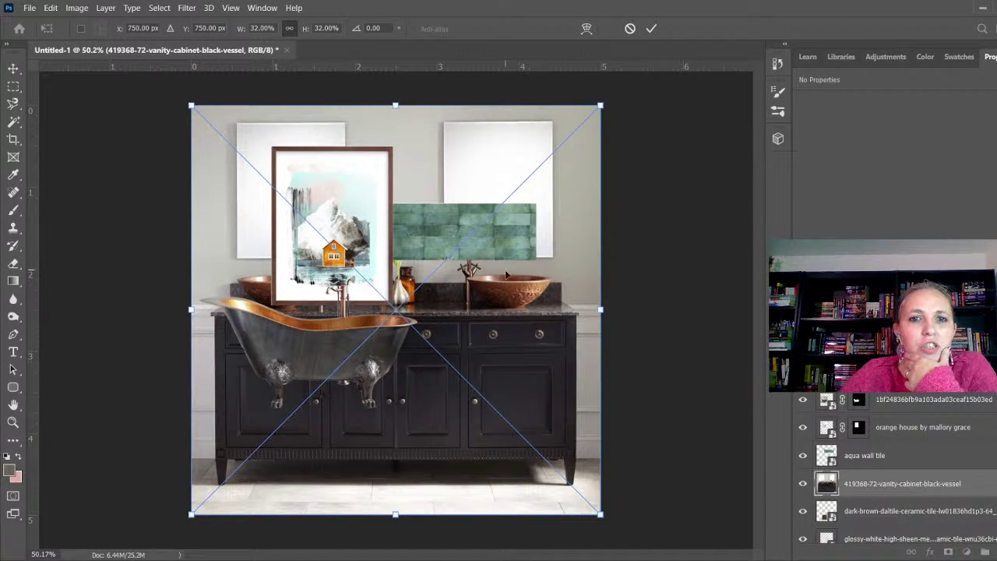
- Place the 419368-72-vanity-cabinet-black-vessel image at 32%, centred on the board at X 750 px, Y 750 px
{"action": "key", "text": "Return"}
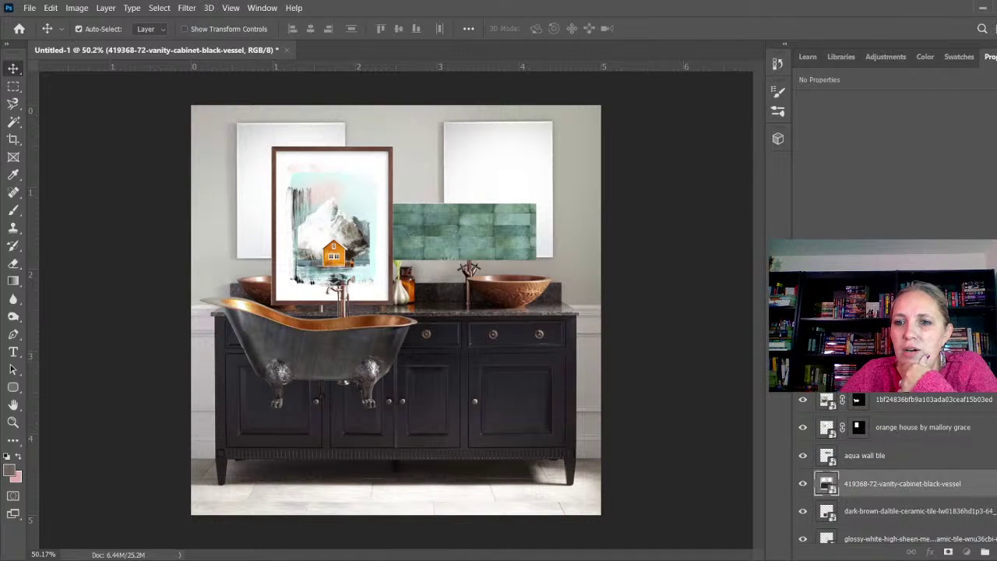
- Bring the vanity cabinet layer above the bathtub layer and outline the cabinet, sinks and faucets with the Magnetic Lasso
{"action": "left_click_drag", "start_coordinate": [910, 395], "coordinate": [910, 397]}
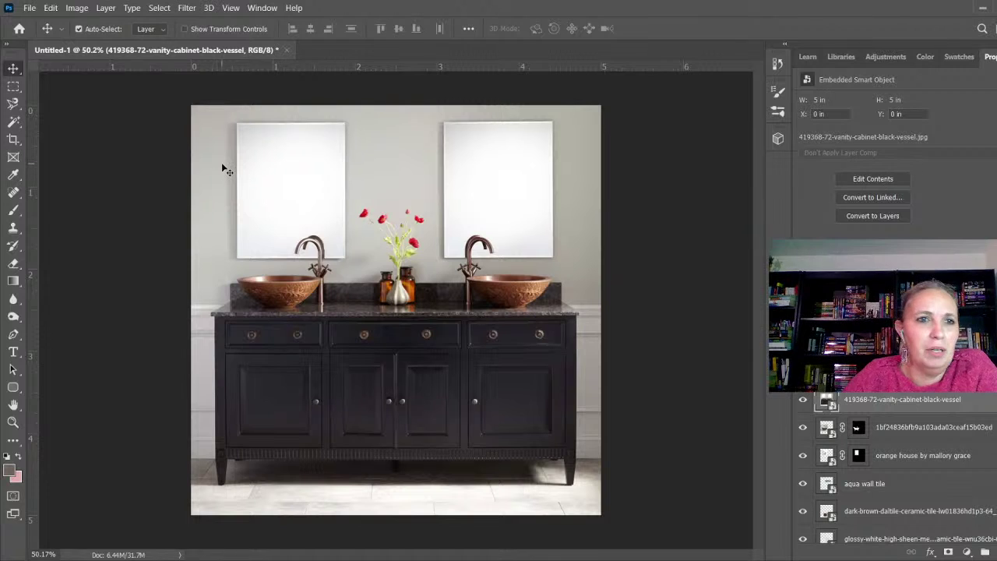
{"action": "left_click", "coordinate": [13, 103]}
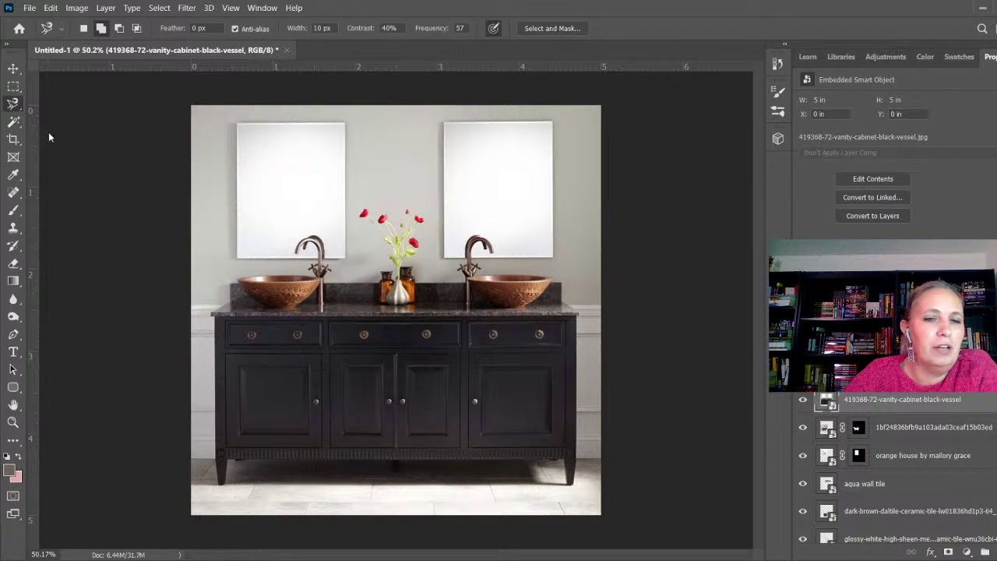
{"action": "scroll", "coordinate": [418, 496], "scroll_direction": "up", "scroll_amount": 3}
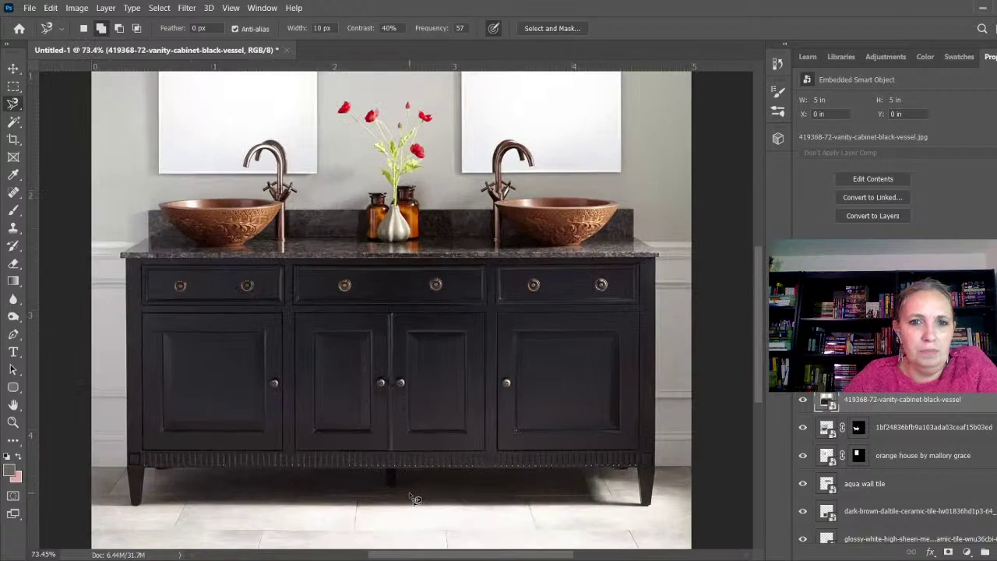
{"action": "scroll", "coordinate": [419, 496], "scroll_direction": "up", "scroll_amount": 1}
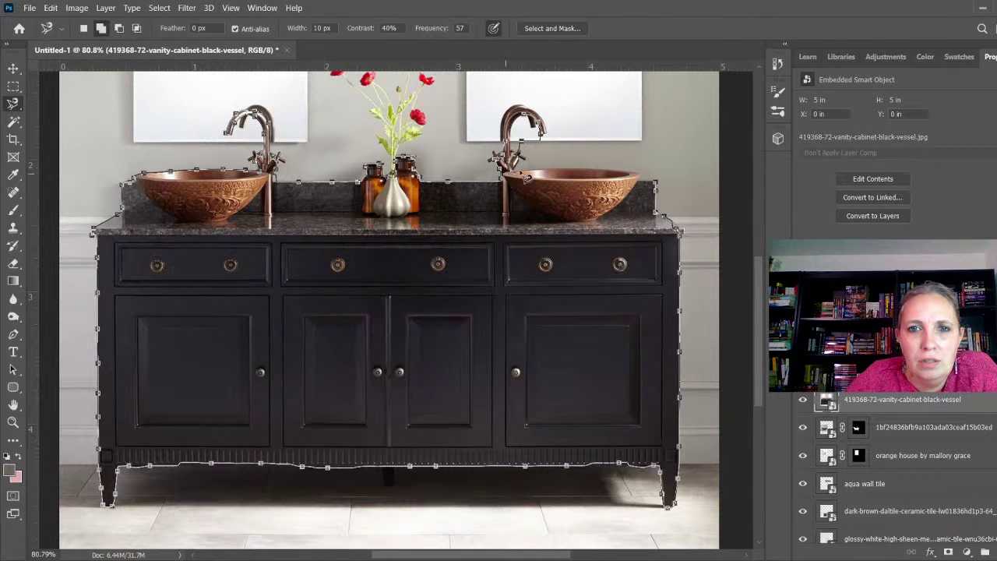
{"action": "left_click", "coordinate": [661, 189]}
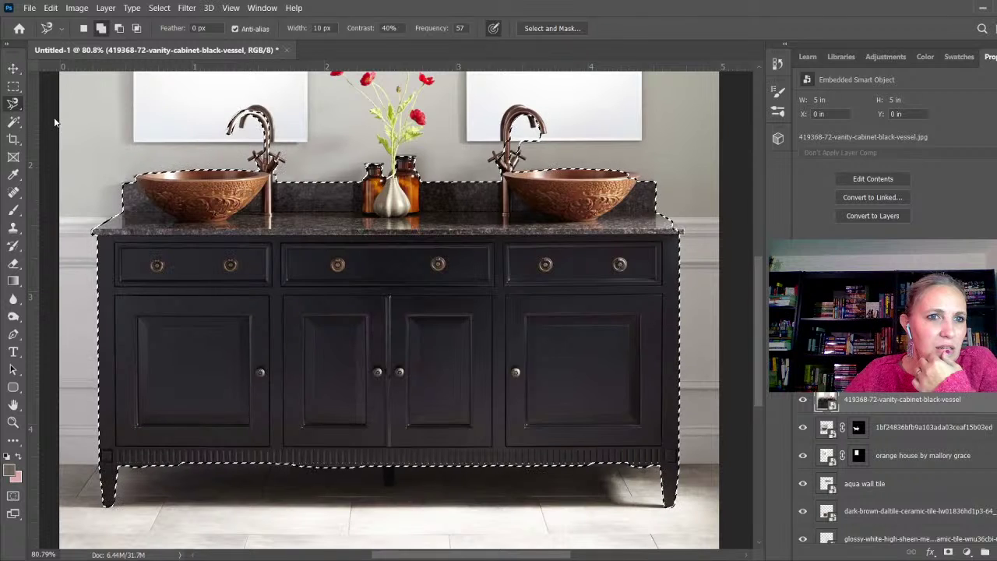
- Add the cabinet's uneven lower edge between the front legs to the selection with the Polygonal Lasso
{"action": "key", "text": "shift+l"}
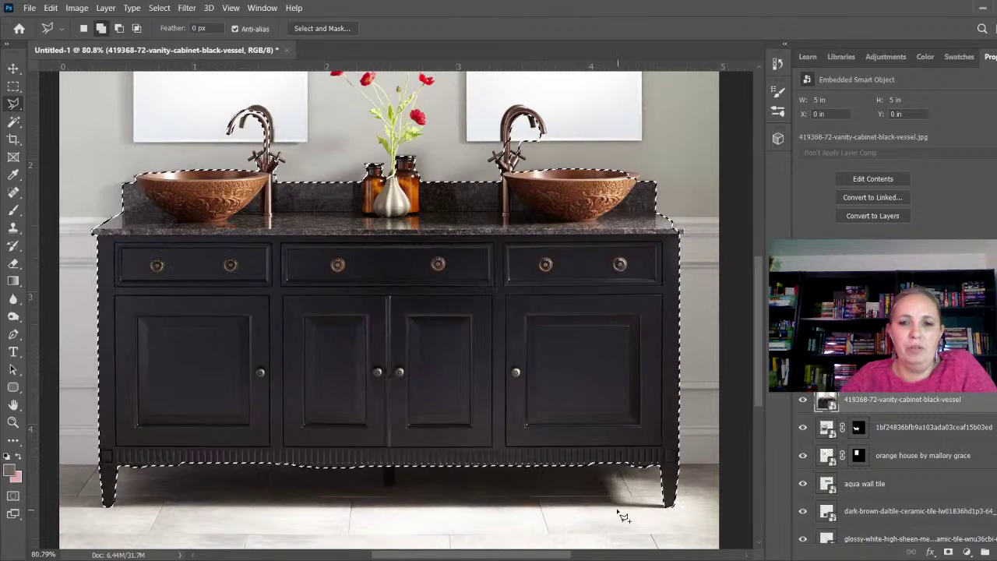
{"action": "scroll", "coordinate": [616, 512], "scroll_direction": "up", "scroll_amount": 2}
{"action": "scroll", "coordinate": [744, 349], "scroll_direction": "down", "scroll_amount": 3}
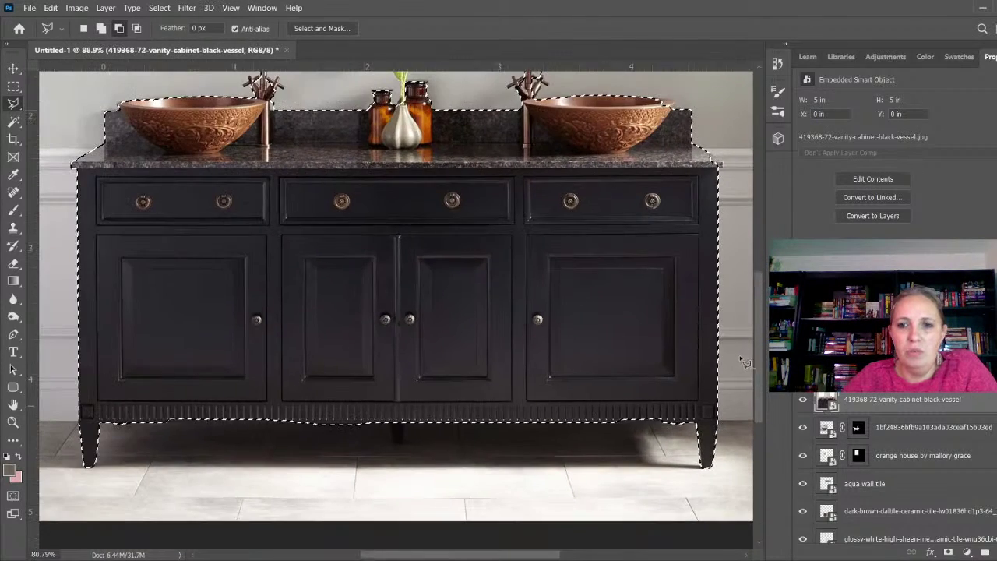
{"action": "scroll", "coordinate": [690, 469], "scroll_direction": "up", "scroll_amount": 3}
{"action": "scroll", "coordinate": [726, 456], "scroll_direction": "down", "scroll_amount": 2}
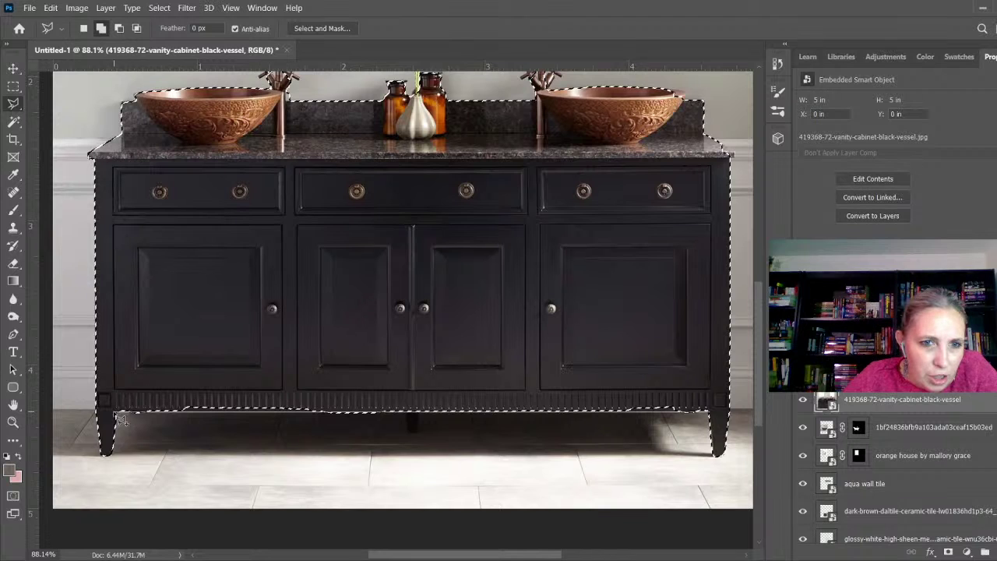
{"action": "left_click", "coordinate": [123, 385]}
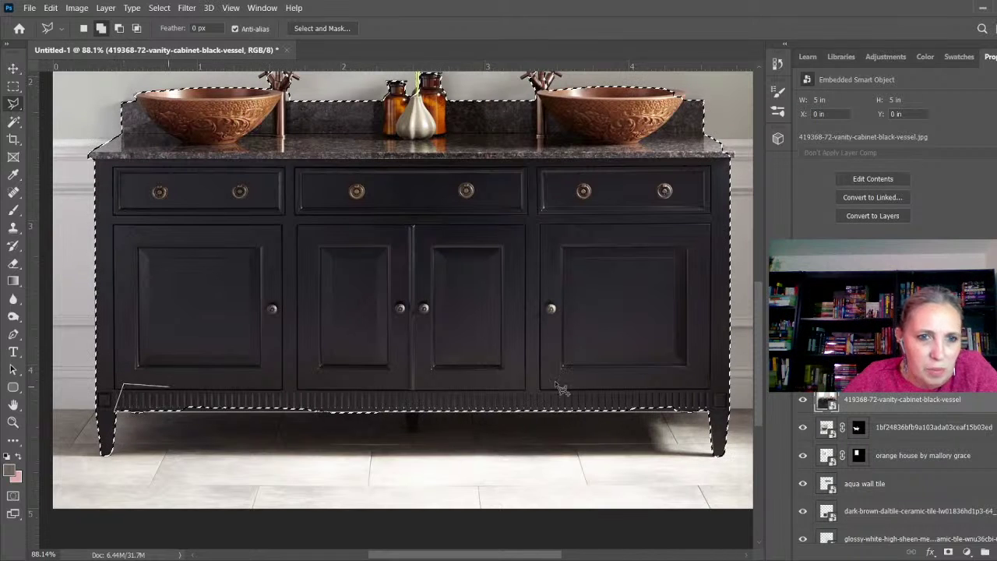
{"action": "double_click", "coordinate": [719, 418]}
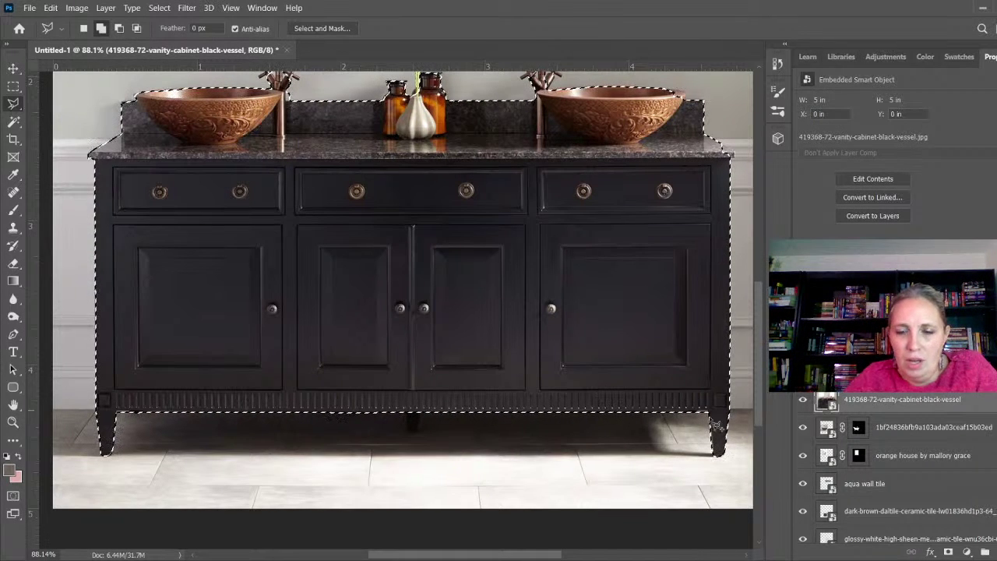
- Add the missing right front corner of the granite countertop to the selection
{"action": "scroll", "coordinate": [736, 152], "scroll_direction": "up", "scroll_amount": 5}
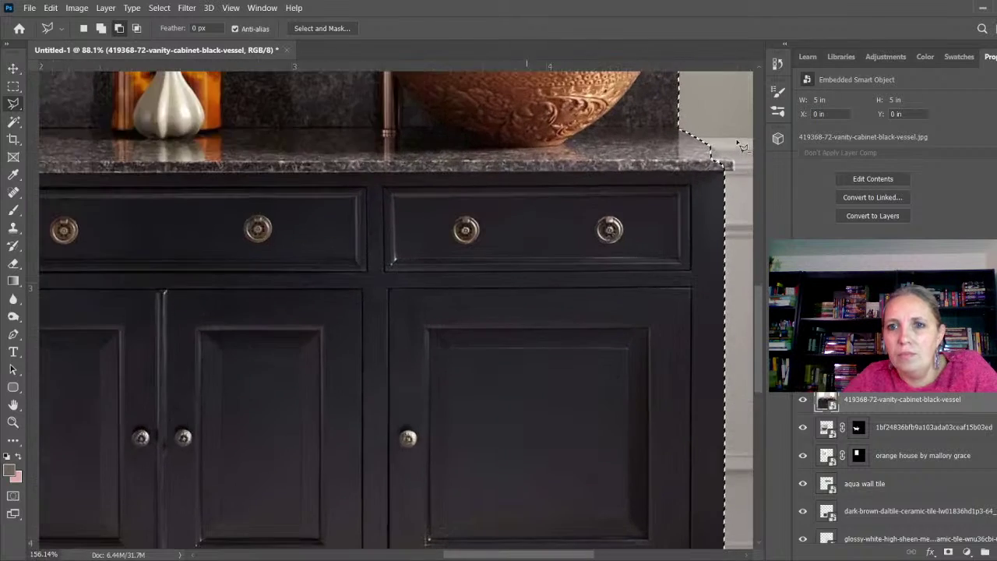
{"action": "key", "text": "shift"}
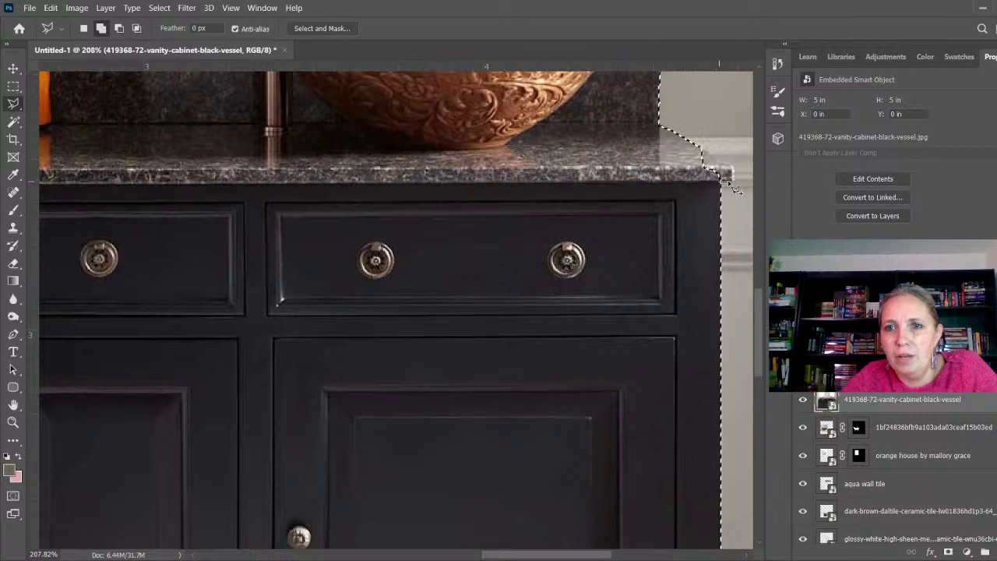
{"action": "left_click", "coordinate": [733, 180]}
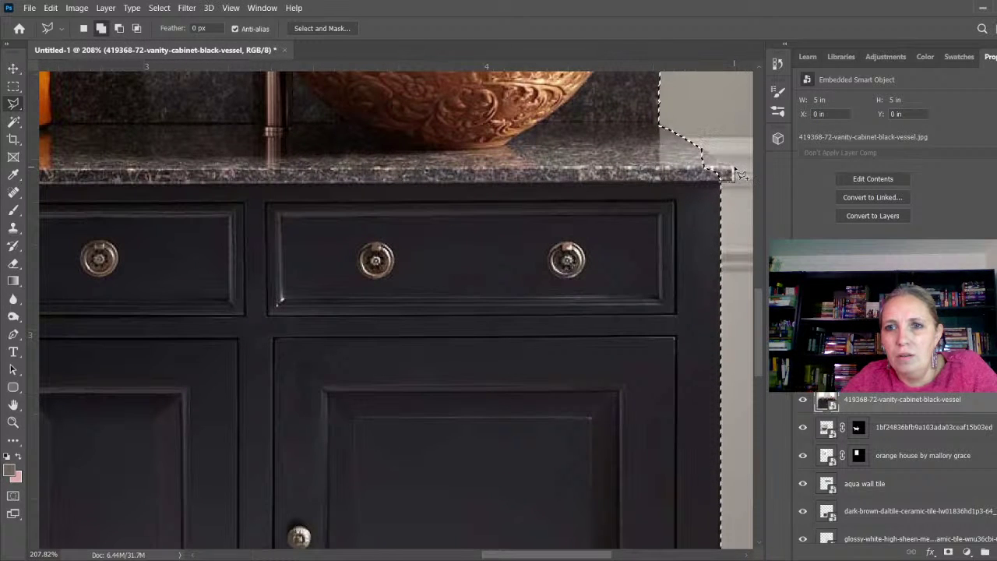
{"action": "left_click", "coordinate": [662, 128]}
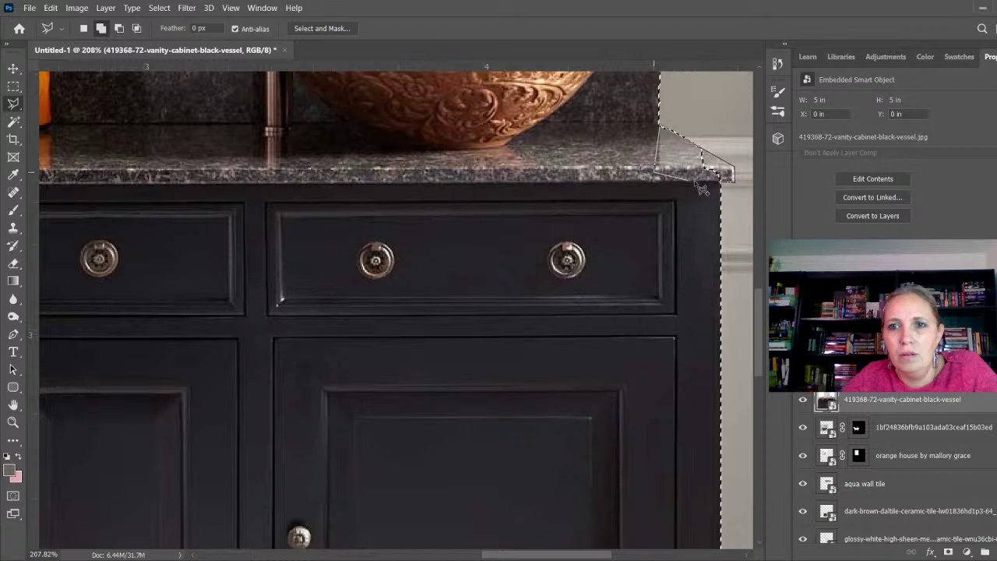
{"action": "scroll", "coordinate": [741, 226], "scroll_direction": "down", "scroll_amount": 5}
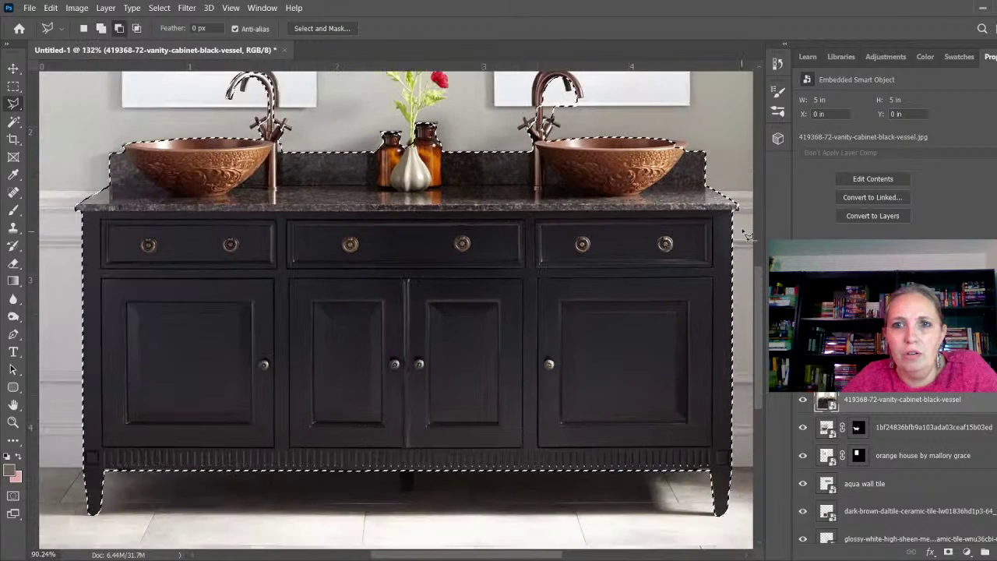
- Subtract the wall patch beside the left faucet's base, above the backsplash, from the selection with the Magnetic Lasso
{"action": "scroll", "coordinate": [748, 226], "scroll_direction": "down", "scroll_amount": 2}
{"action": "scroll", "coordinate": [56, 170], "scroll_direction": "up", "scroll_amount": 5}
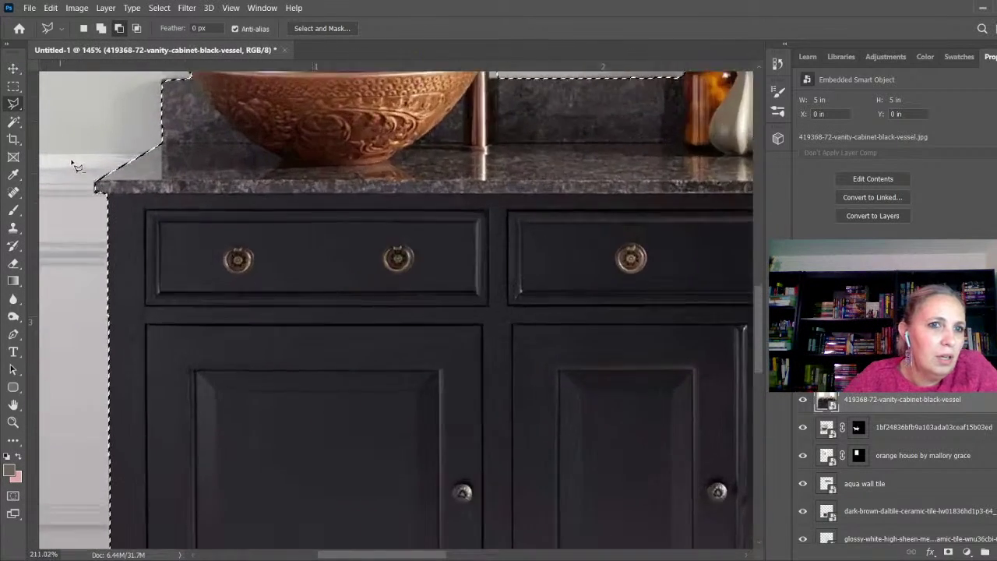
{"action": "scroll", "coordinate": [124, 153], "scroll_direction": "down", "scroll_amount": 1}
{"action": "scroll", "coordinate": [125, 153], "scroll_direction": "down", "scroll_amount": 6}
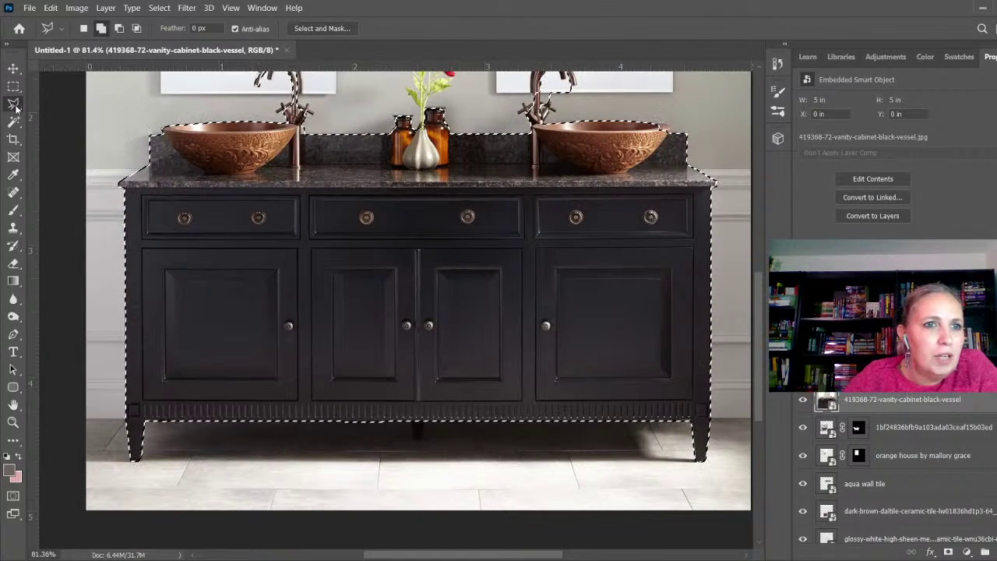
{"action": "key", "text": "shift+l"}
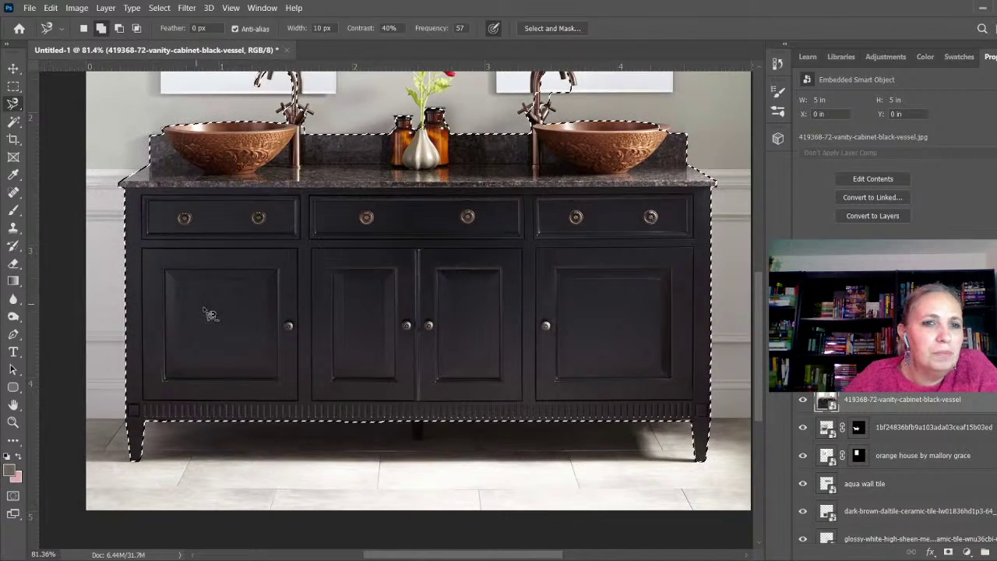
{"action": "scroll", "coordinate": [231, 151], "scroll_direction": "down", "scroll_amount": 2}
{"action": "scroll", "coordinate": [302, 224], "scroll_direction": "up", "scroll_amount": 4}
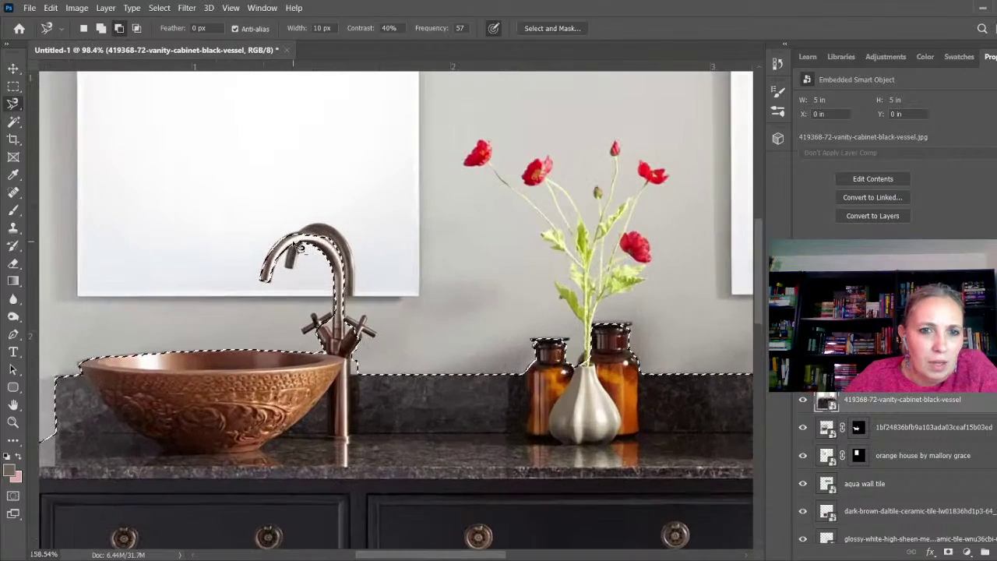
{"action": "scroll", "coordinate": [348, 372], "scroll_direction": "up", "scroll_amount": 5}
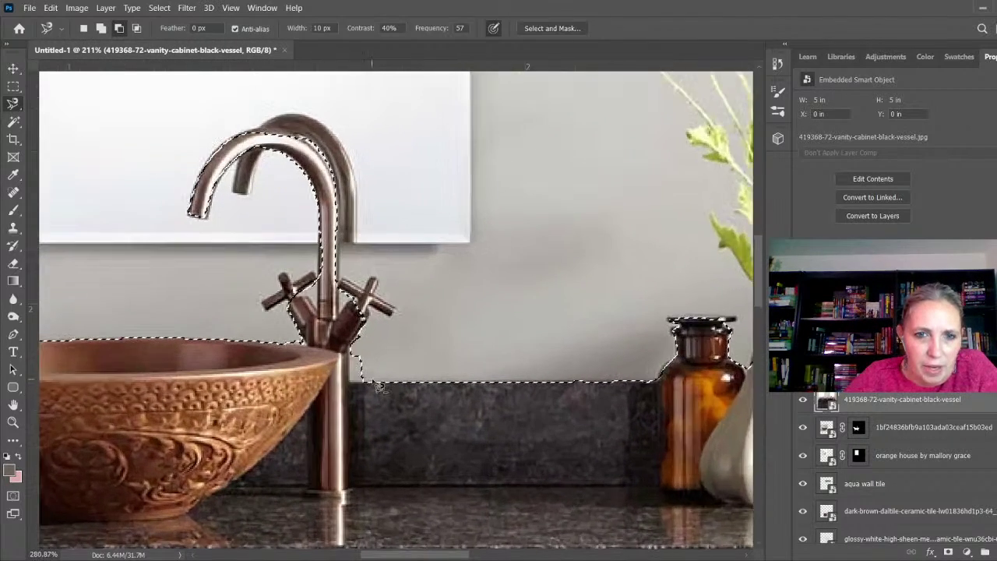
{"action": "key", "text": "alt"}
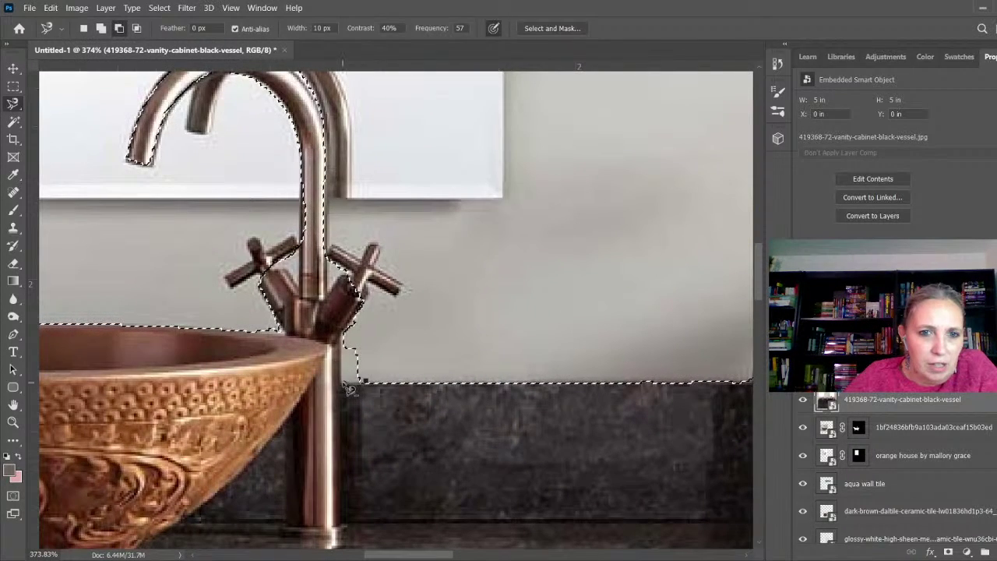
{"action": "left_click", "coordinate": [349, 350]}
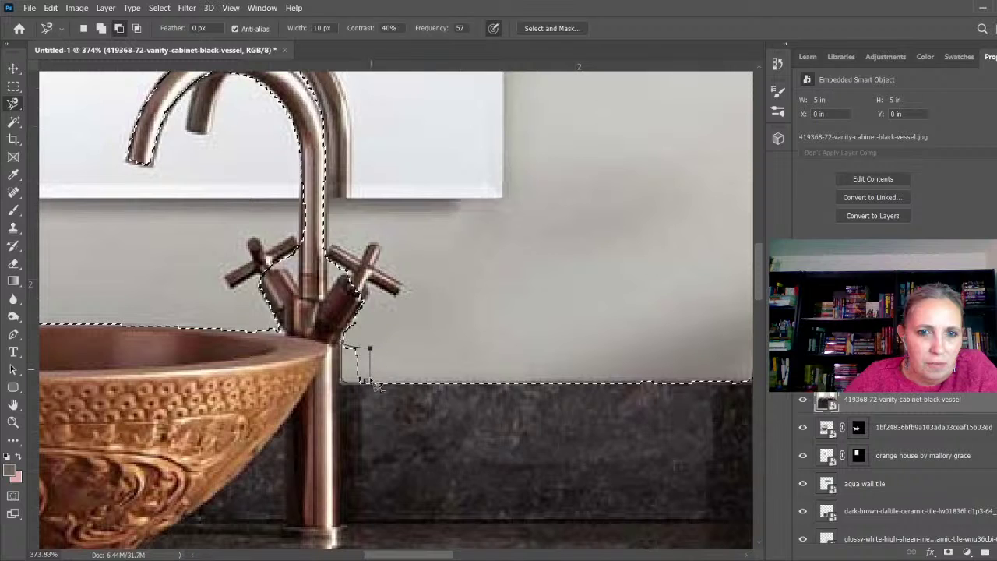
{"action": "double_click", "coordinate": [372, 381], "text": "alt"}
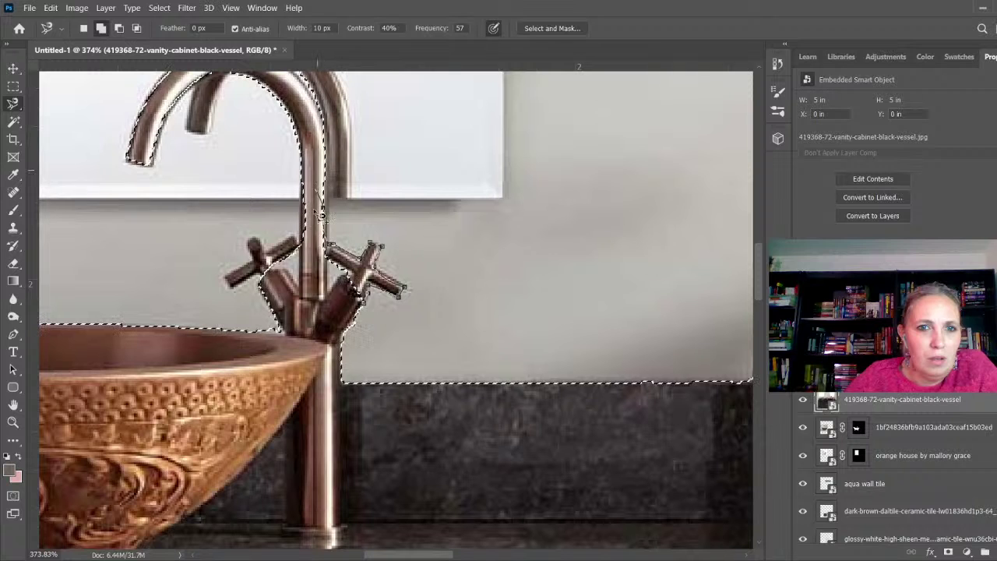
- Add the left faucet's right cross handle to the selection and subtract the wall gap between that handle and the stem
{"action": "left_click", "coordinate": [319, 246]}
{"action": "double_click", "coordinate": [368, 313]}
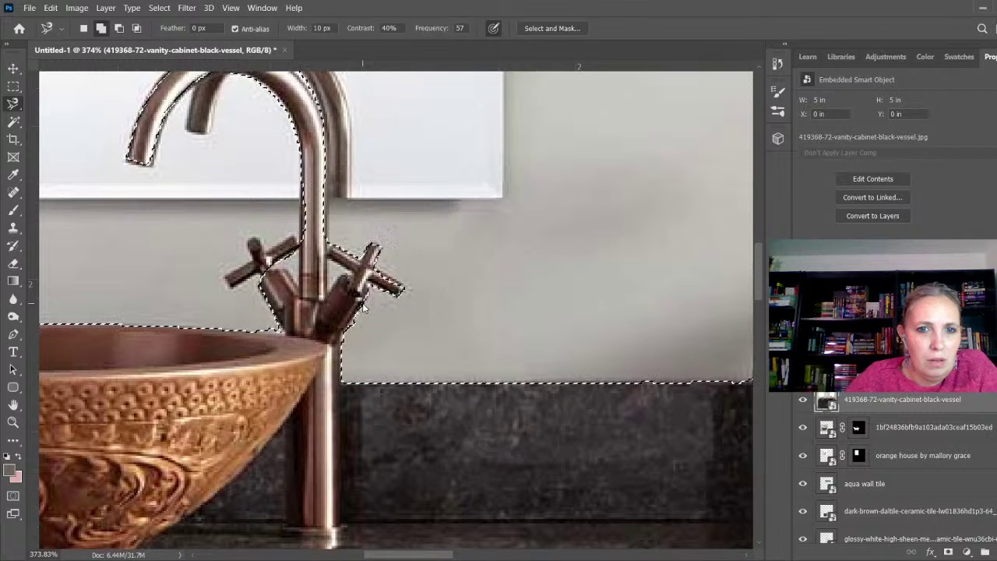
{"action": "scroll", "coordinate": [428, 348], "scroll_direction": "down", "scroll_amount": 2}
{"action": "scroll", "coordinate": [337, 259], "scroll_direction": "up", "scroll_amount": 4}
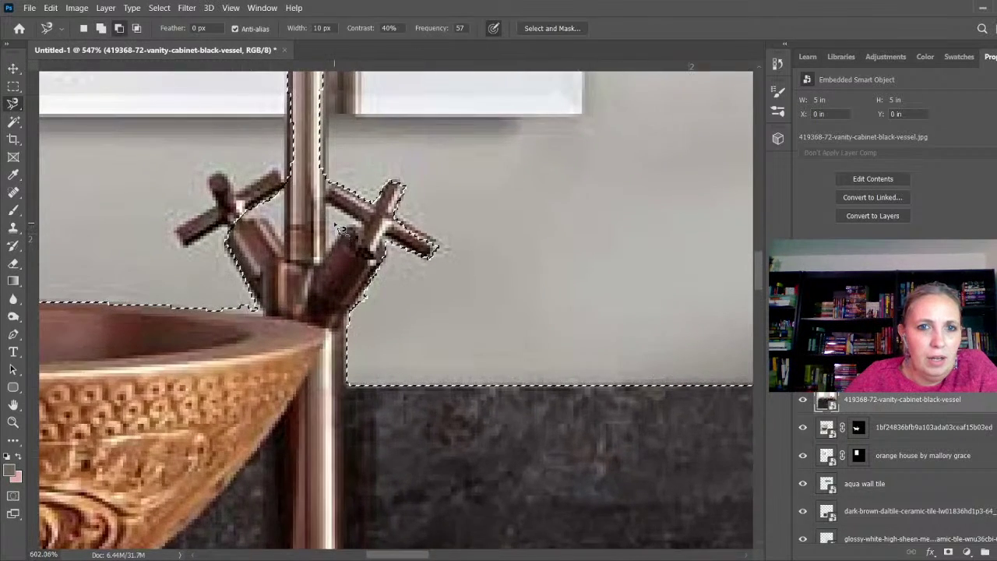
{"action": "left_click", "coordinate": [322, 264]}
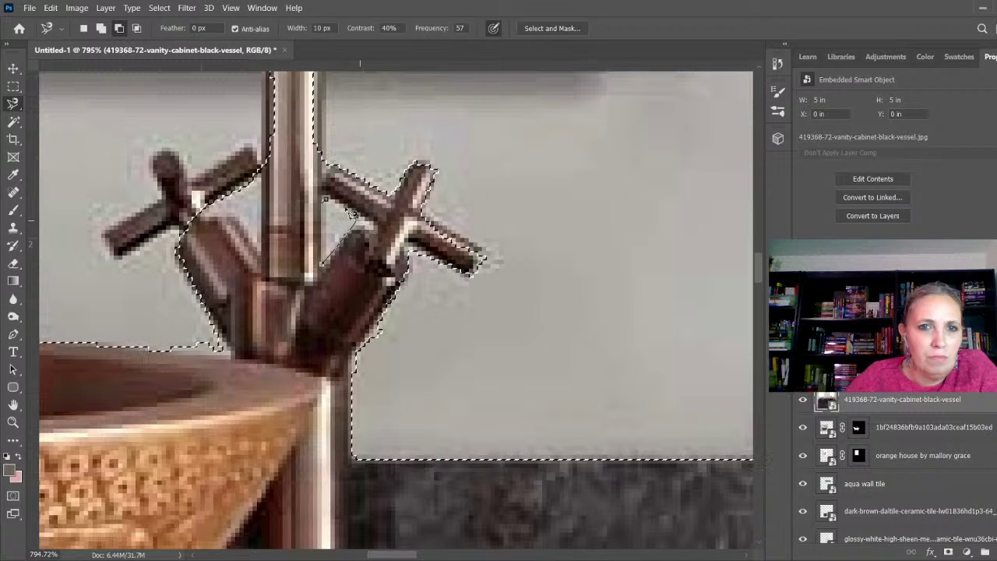
{"action": "double_click", "coordinate": [324, 200]}
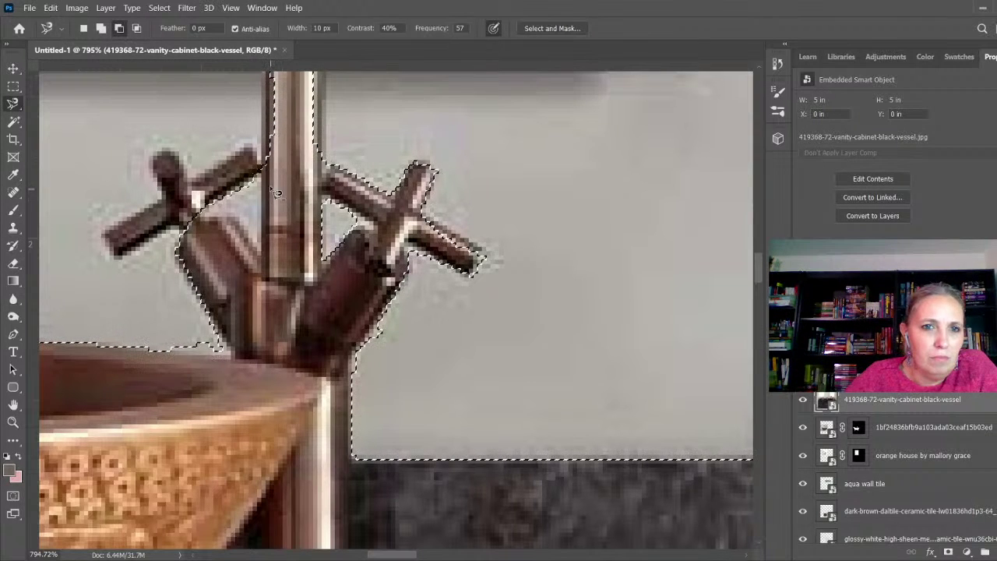
- Subtract the wall gap beside the left faucet's left cross handle and add the handle itself to the selection
{"action": "left_click", "coordinate": [267, 183]}
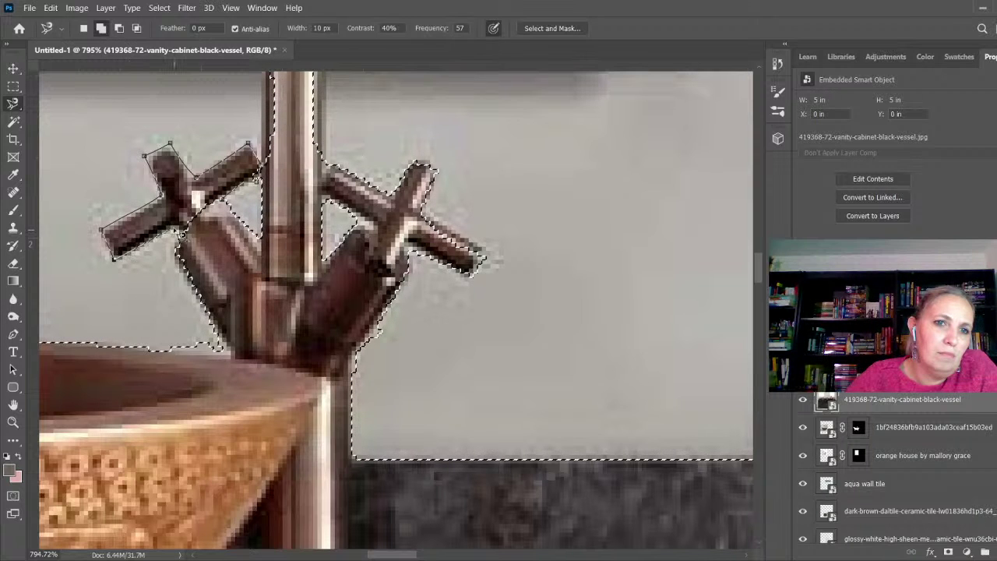
{"action": "left_click", "coordinate": [223, 202]}
{"action": "scroll", "coordinate": [269, 312], "scroll_direction": "down", "scroll_amount": 7}
{"action": "scroll", "coordinate": [381, 354], "scroll_direction": "down", "scroll_amount": 3}
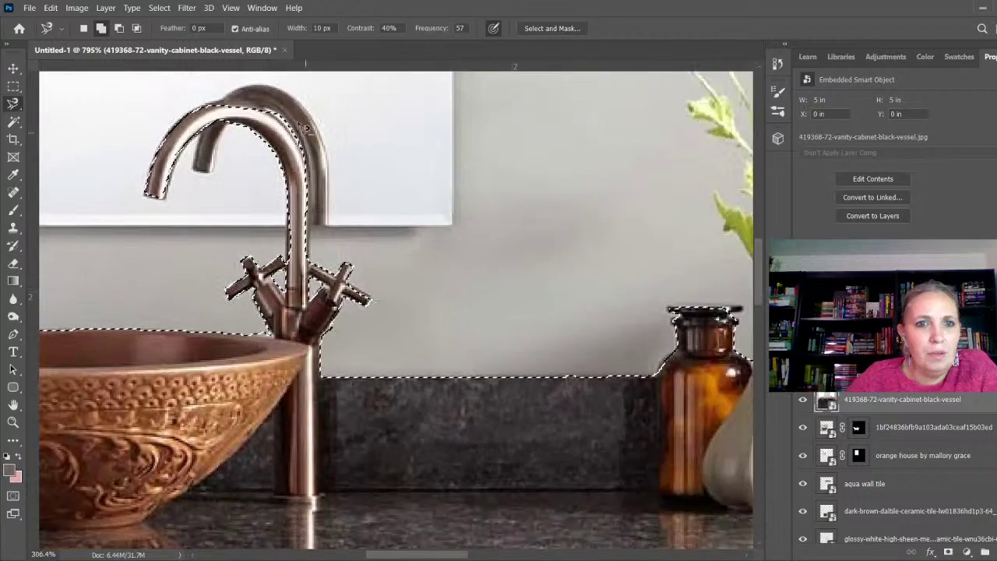
- Add the missing strip along the left edge of the left faucet's stem to the selection
{"action": "scroll", "coordinate": [306, 125], "scroll_direction": "up", "scroll_amount": 4}
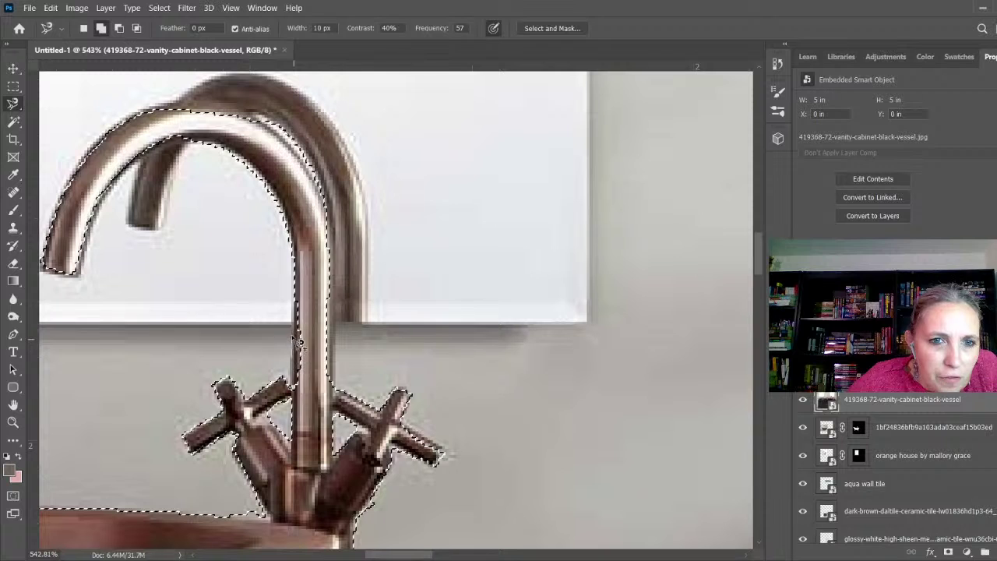
{"action": "left_click", "coordinate": [308, 296]}
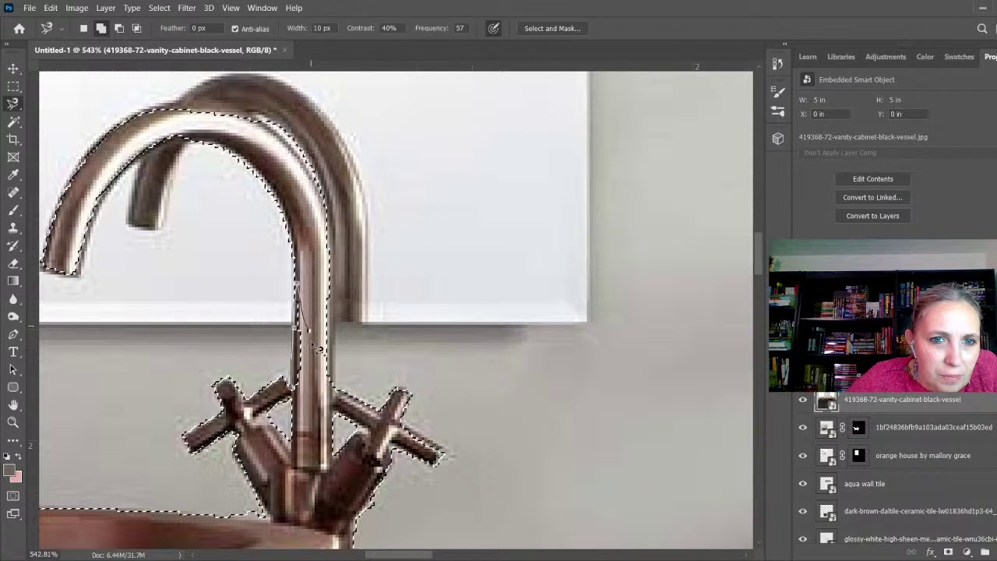
{"action": "double_click", "coordinate": [301, 397]}
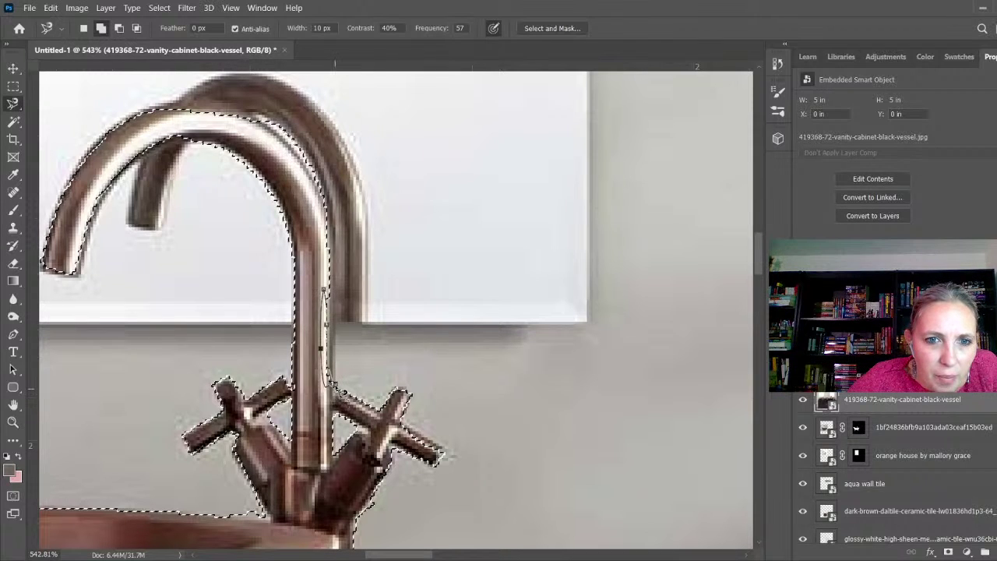
- Add the missing strips along both edges of the left faucet's stem to the selection with the Polygonal Lasso
{"action": "key", "text": "Escape"}
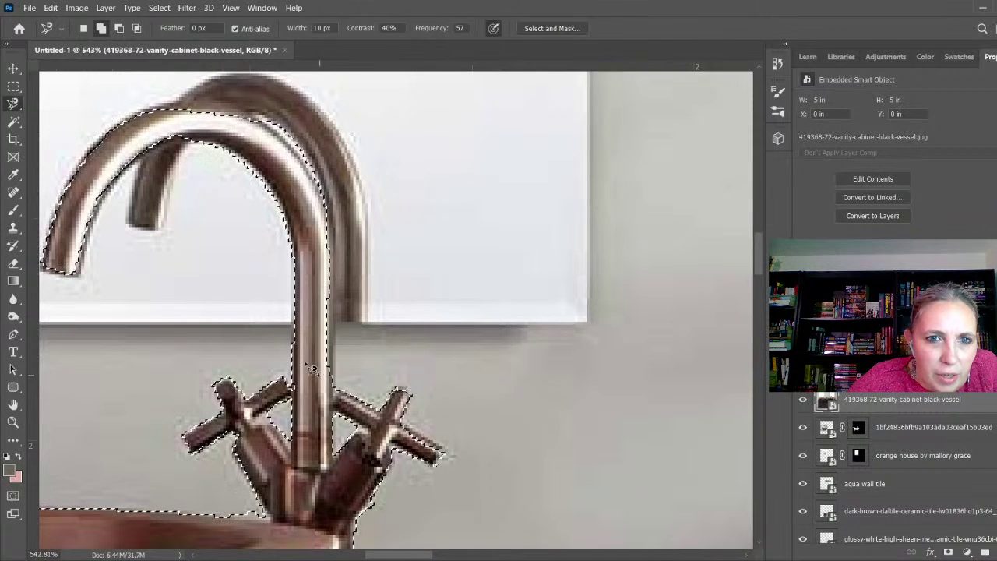
{"action": "right_click", "coordinate": [10, 108]}
{"action": "left_click", "coordinate": [46, 122]}
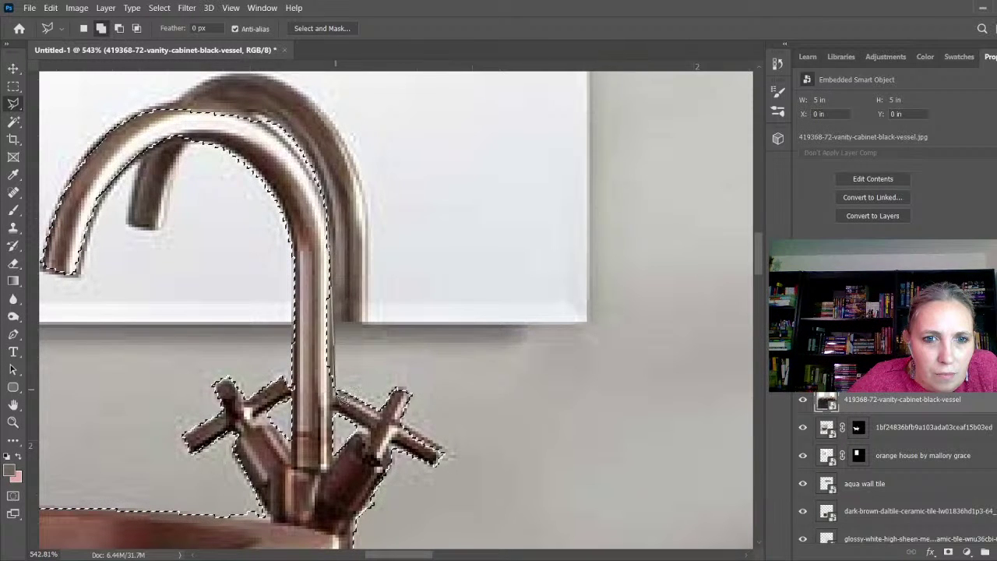
{"action": "left_click", "coordinate": [333, 389]}
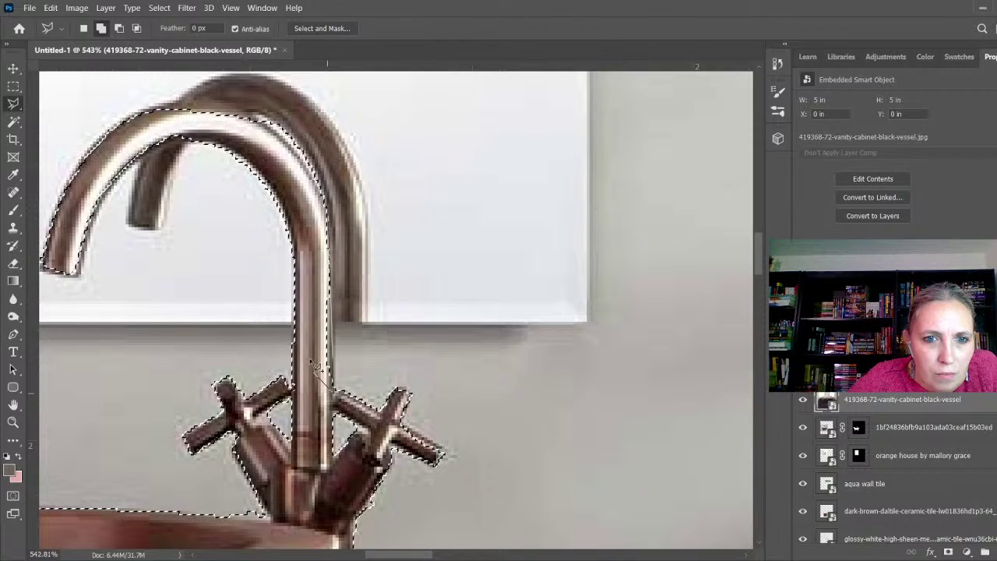
{"action": "left_click", "coordinate": [306, 294]}
{"action": "double_click", "coordinate": [302, 347]}
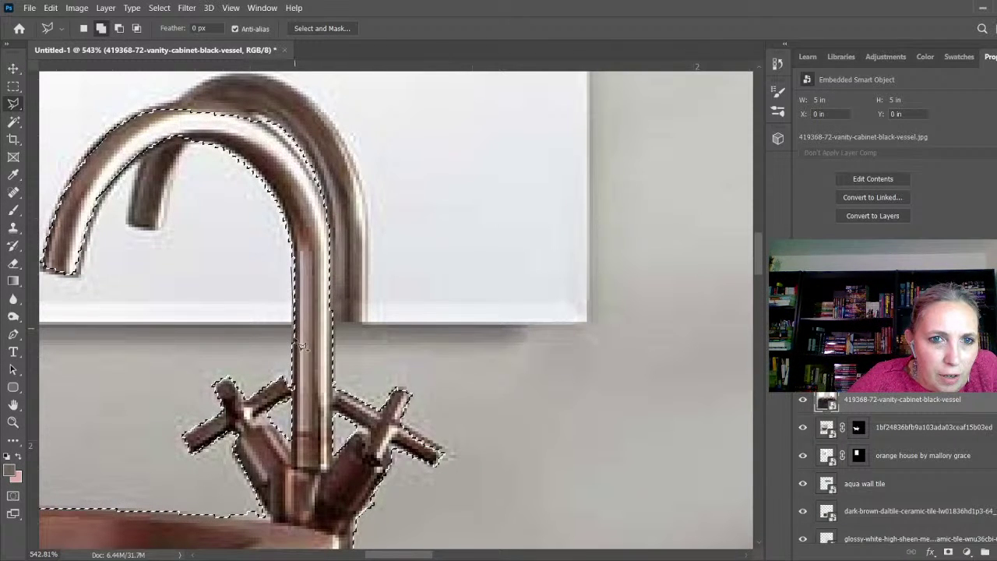
{"action": "left_click", "coordinate": [292, 381]}
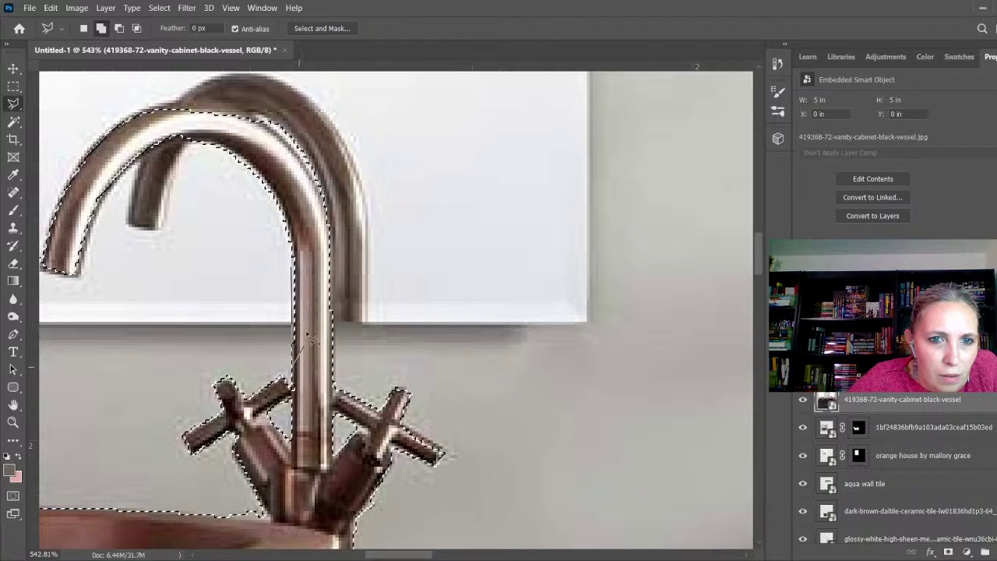
{"action": "left_click", "coordinate": [308, 236]}
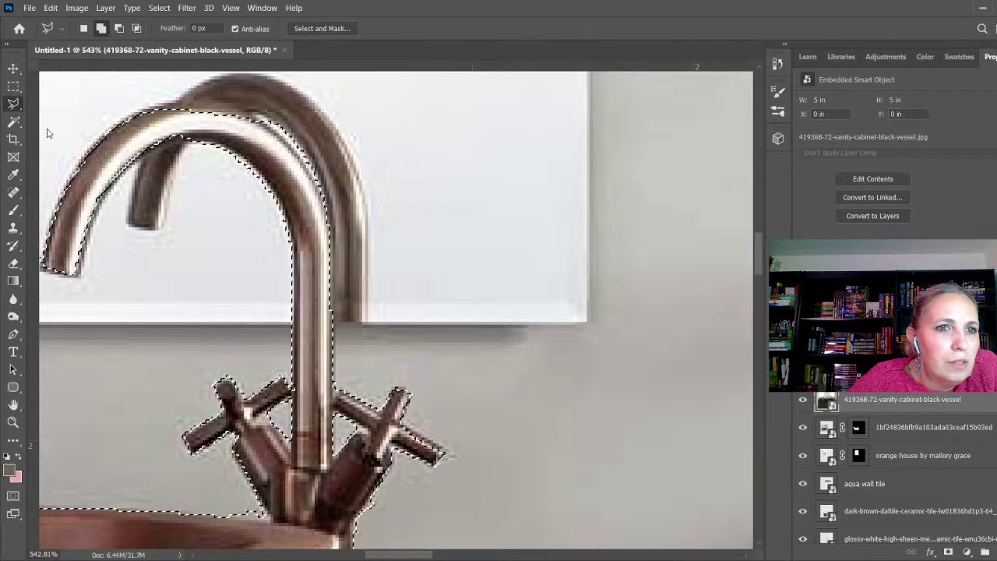
- Add the missing slivers along the top and underside of the left faucet's arch with the Magnetic Lasso
{"action": "key", "text": "shift+l"}
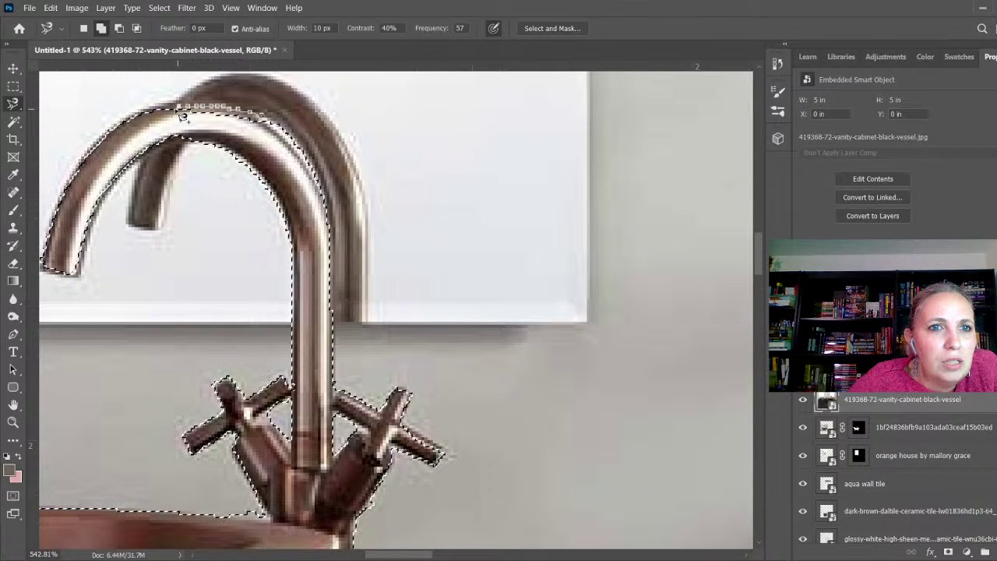
{"action": "left_click", "coordinate": [268, 119]}
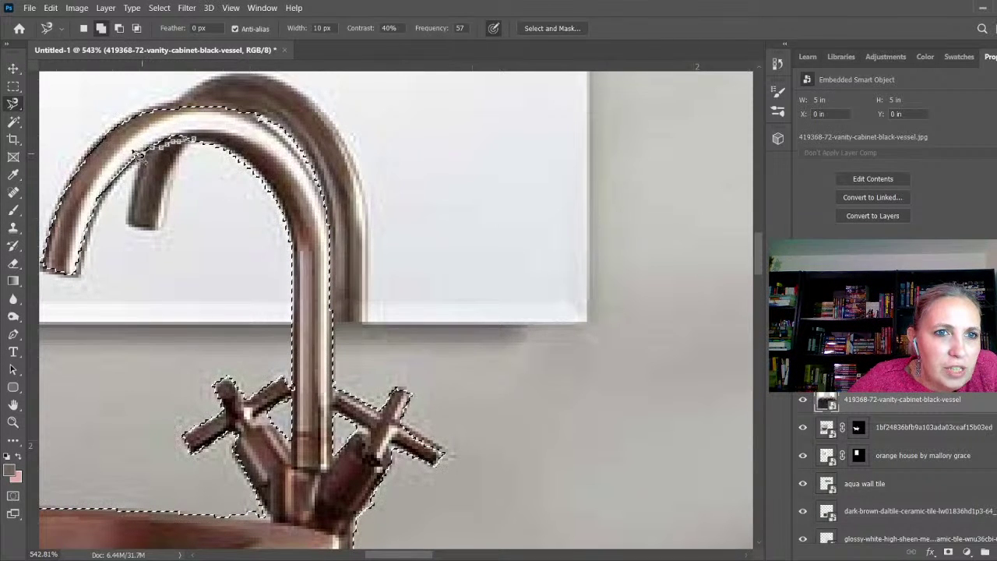
{"action": "double_click", "coordinate": [214, 144]}
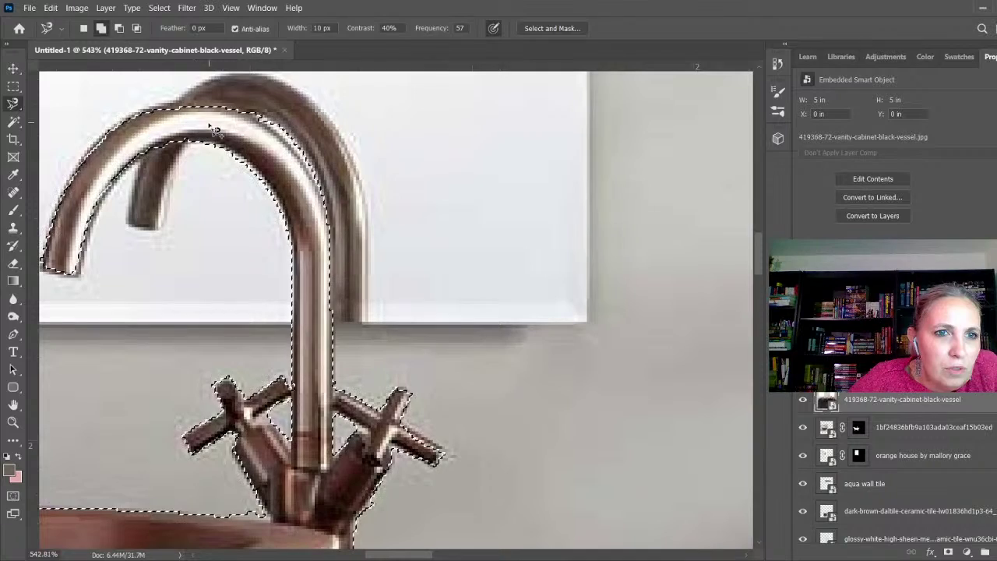
- Add the missing strip at the tip of the left faucet's spout to the selection
{"action": "scroll", "coordinate": [232, 148], "scroll_direction": "down", "scroll_amount": 1}
{"action": "scroll", "coordinate": [231, 148], "scroll_direction": "down", "scroll_amount": 2}
{"action": "scroll", "coordinate": [172, 250], "scroll_direction": "down", "scroll_amount": 1}
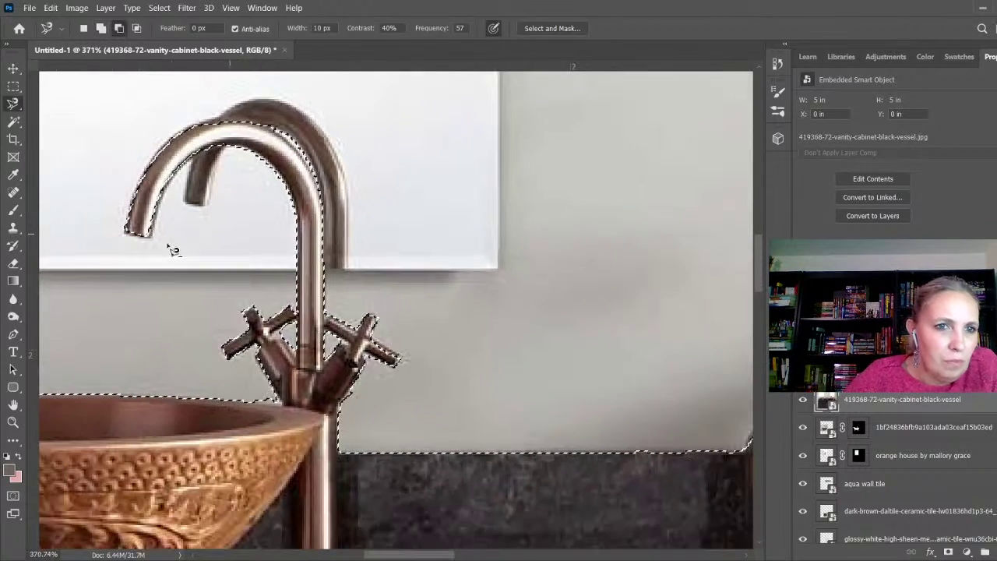
{"action": "scroll", "coordinate": [118, 246], "scroll_direction": "up", "scroll_amount": 1}
{"action": "scroll", "coordinate": [119, 247], "scroll_direction": "up", "scroll_amount": 3}
{"action": "left_click", "coordinate": [145, 226], "text": "shift"}
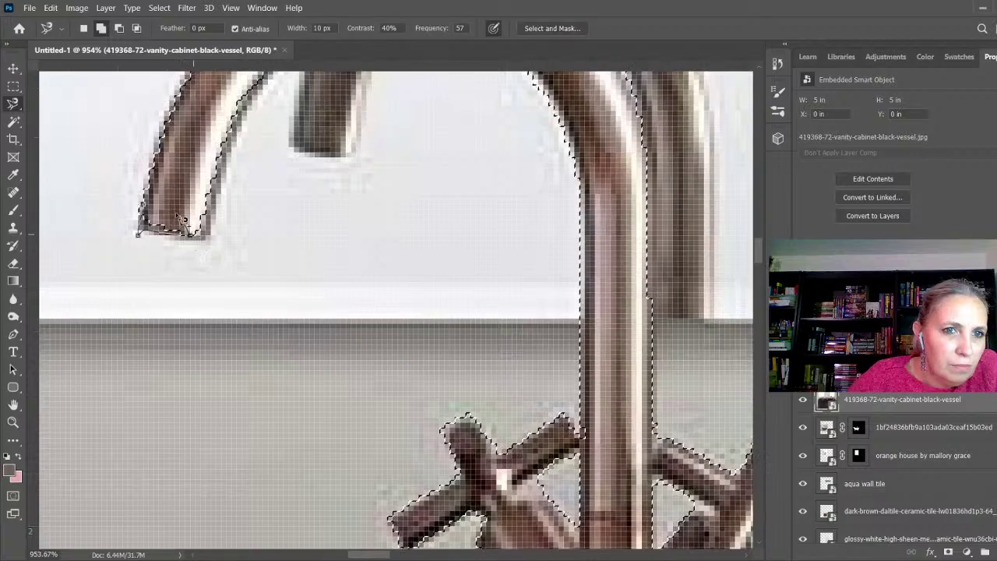
{"action": "double_click", "coordinate": [153, 212]}
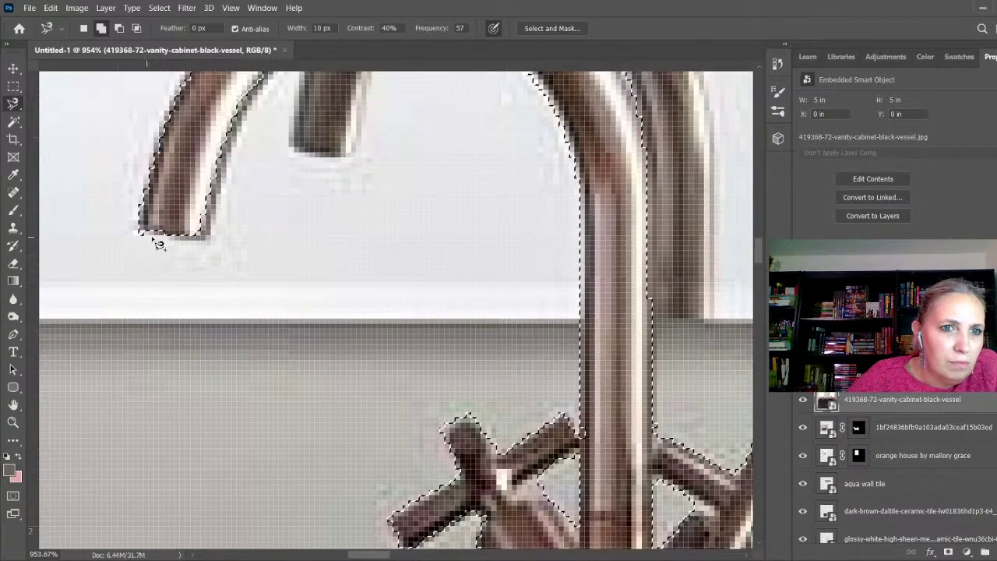
- Add the full lid and neck rim of the smaller amber bottle to the selection with the Magnetic Lasso
{"action": "scroll", "coordinate": [159, 244], "scroll_direction": "down", "scroll_amount": 10}
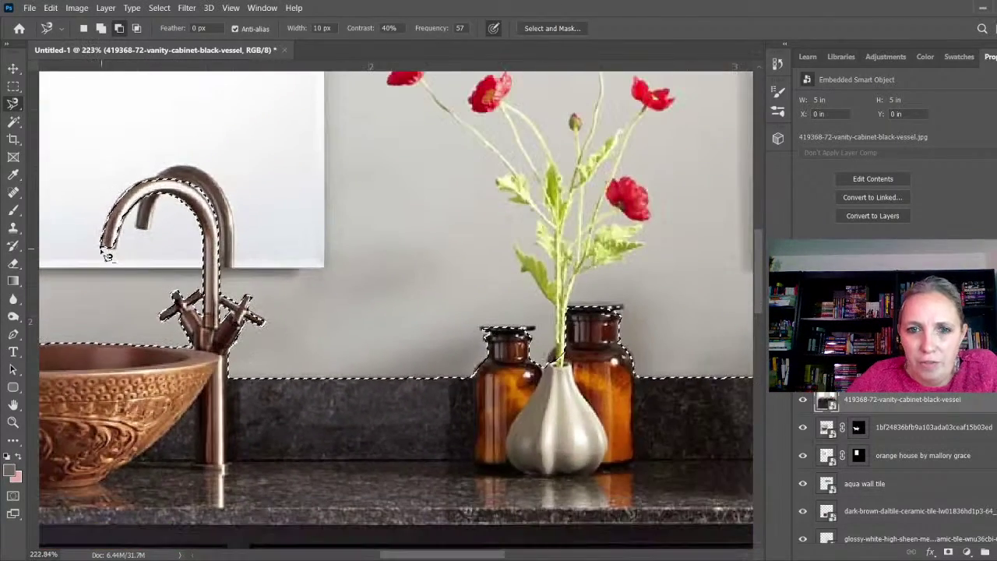
{"action": "scroll", "coordinate": [639, 413], "scroll_direction": "up", "scroll_amount": 5}
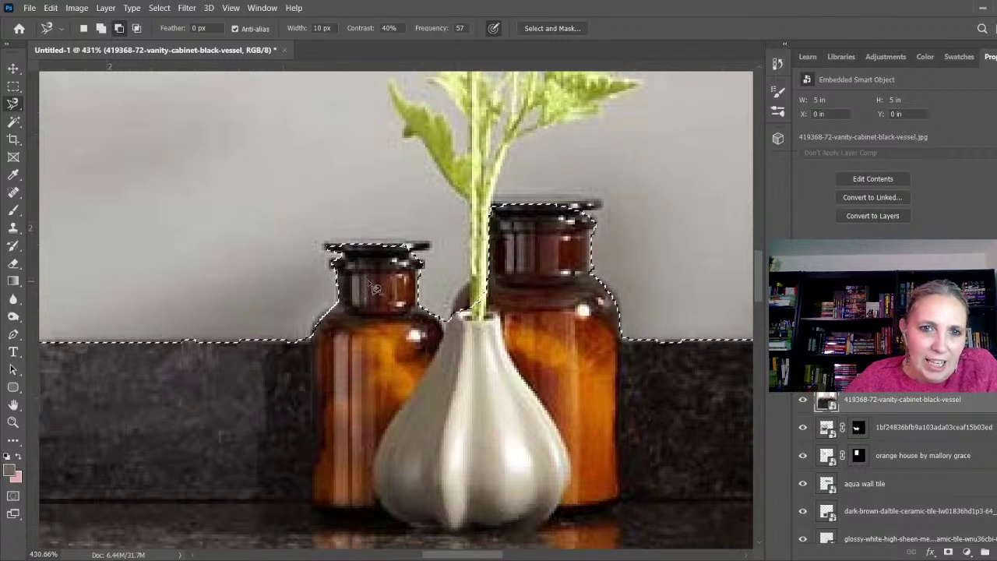
{"action": "scroll", "coordinate": [351, 267], "scroll_direction": "up", "scroll_amount": 3}
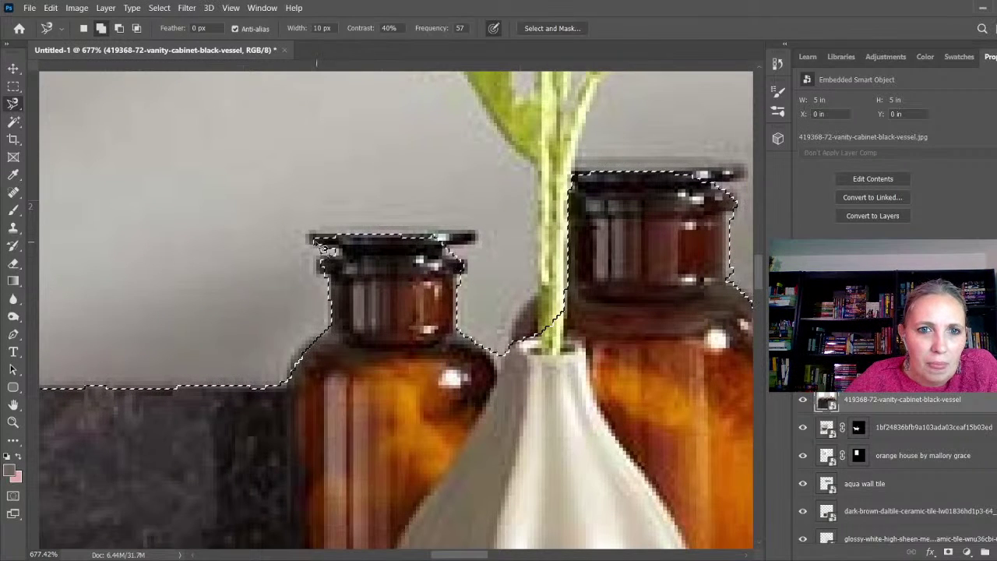
{"action": "left_click", "coordinate": [305, 231]}
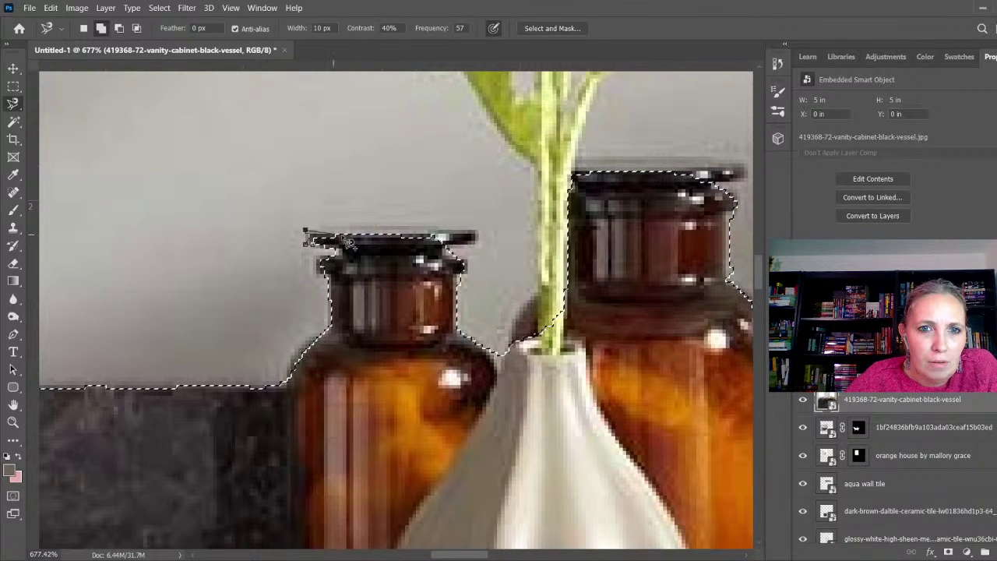
{"action": "left_click", "coordinate": [475, 226]}
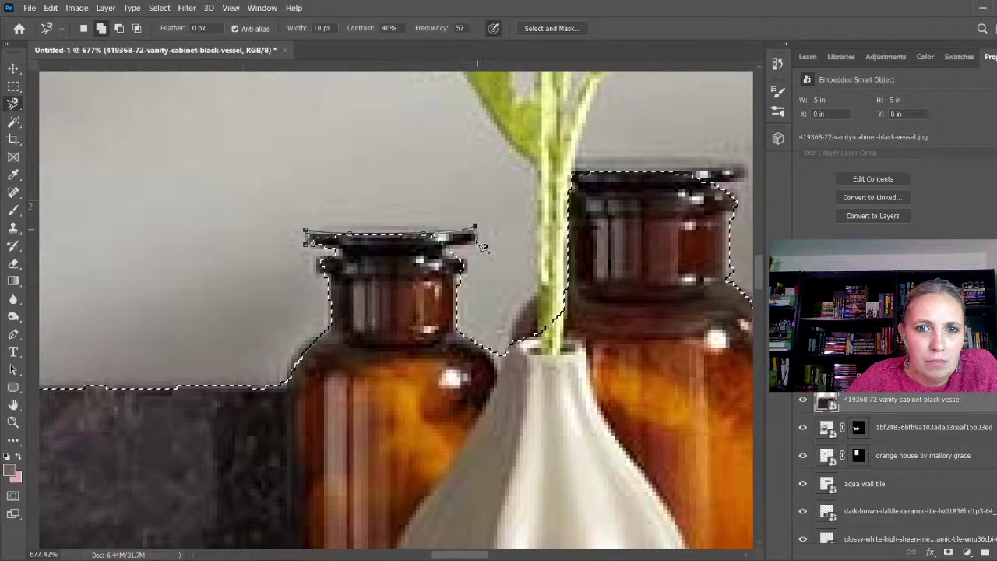
{"action": "left_click", "coordinate": [475, 243]}
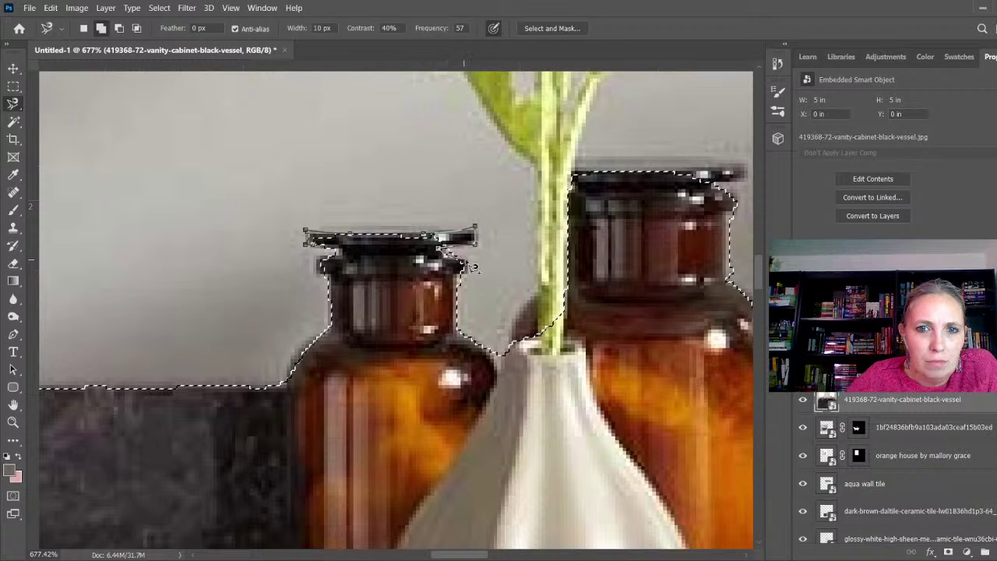
{"action": "left_click", "coordinate": [465, 261]}
{"action": "left_click", "coordinate": [464, 272]}
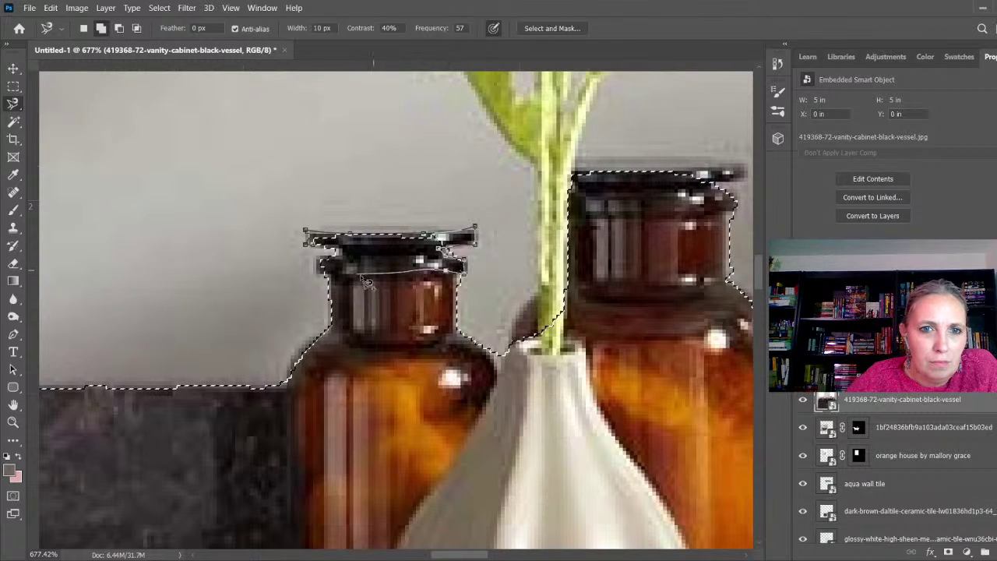
{"action": "left_click", "coordinate": [314, 275]}
{"action": "left_click", "coordinate": [314, 260]}
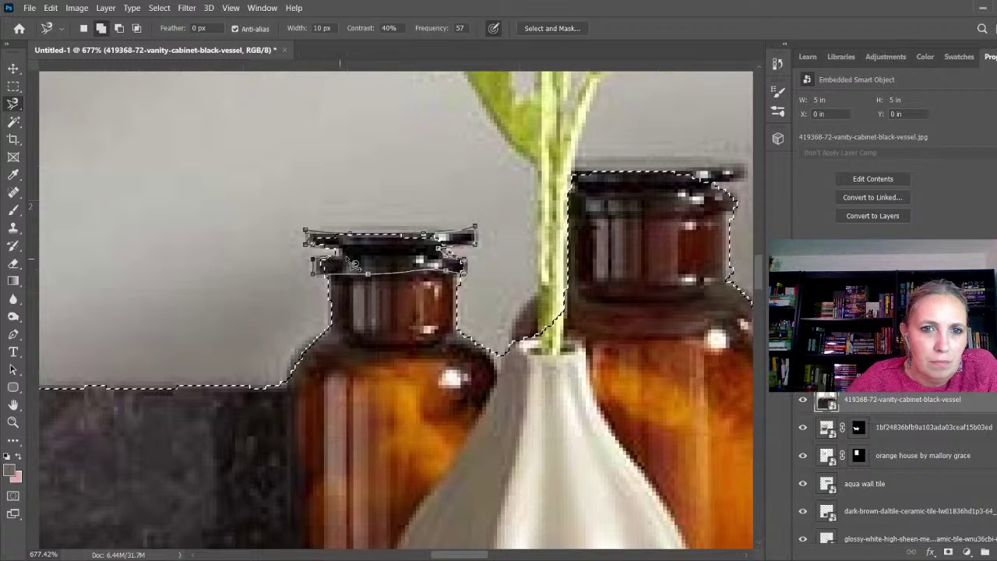
{"action": "left_click", "coordinate": [346, 255]}
{"action": "left_click", "coordinate": [307, 244]}
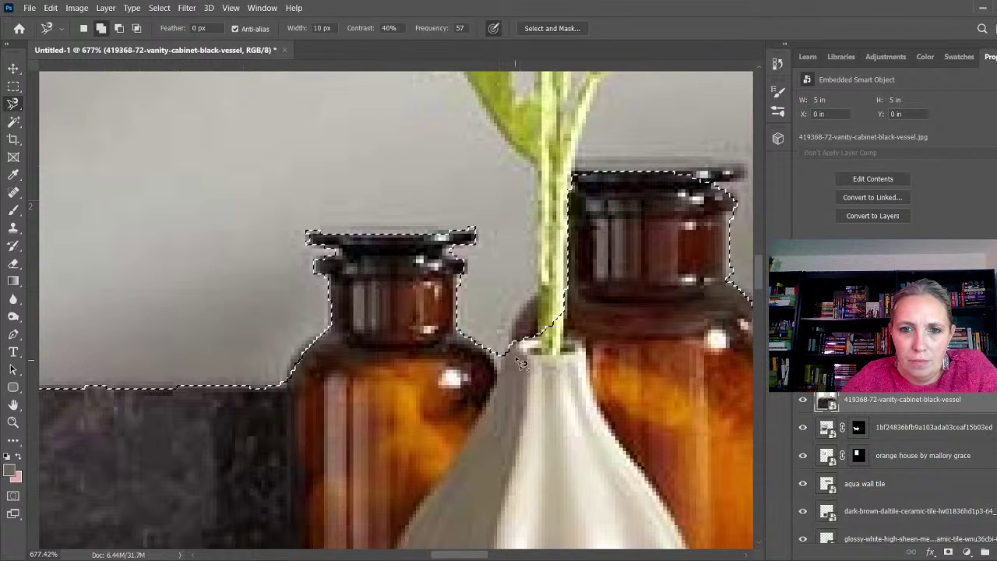
- Subtract the base of the flower stems just above the vase's mouth from the selection
{"action": "key", "text": "alt"}
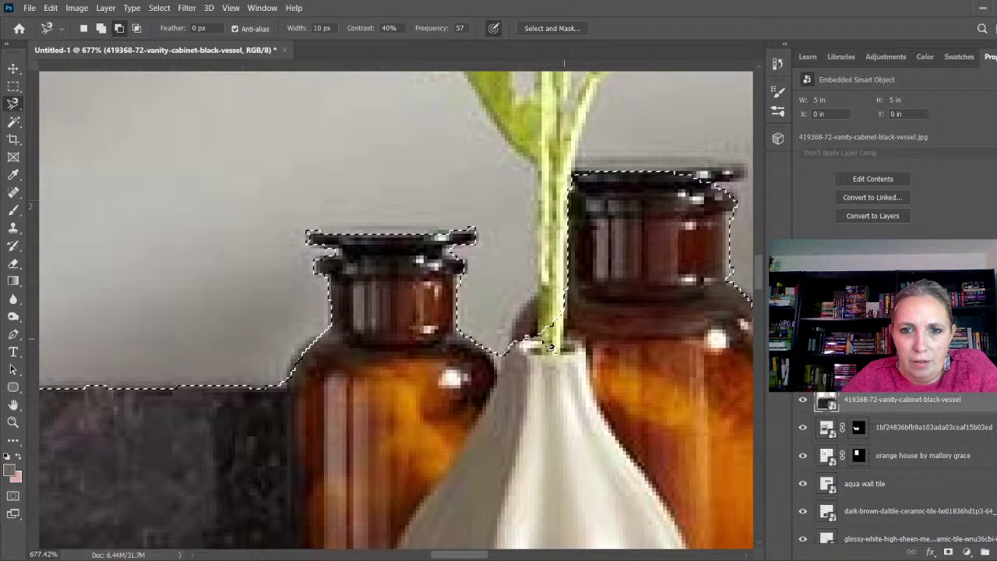
{"action": "left_click", "coordinate": [549, 345]}
{"action": "left_click", "coordinate": [564, 340]}
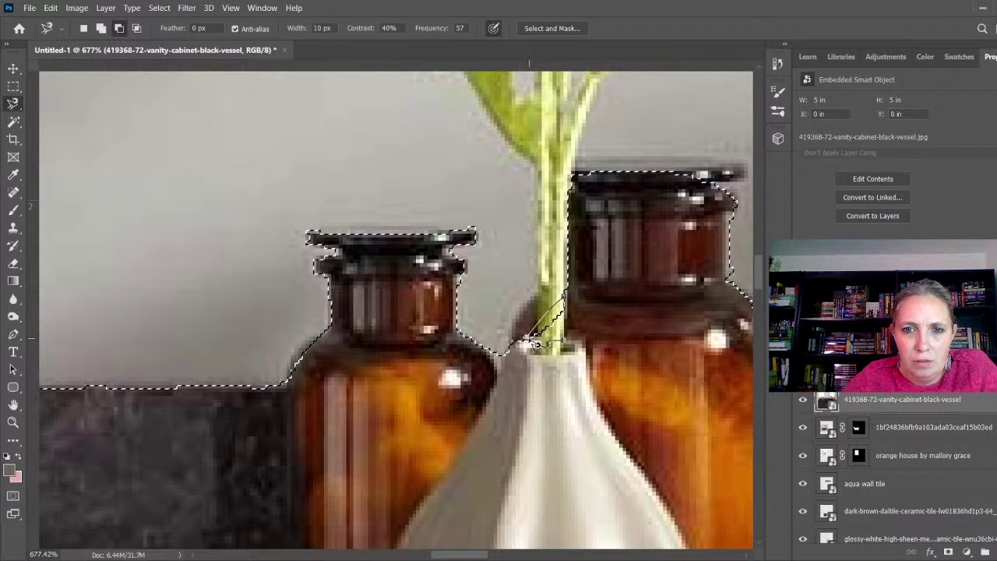
{"action": "left_click", "coordinate": [528, 343]}
- Add the missing right end of the larger amber bottle's lid to the selection
{"action": "scroll", "coordinate": [327, 330], "scroll_direction": "down", "scroll_amount": 3}
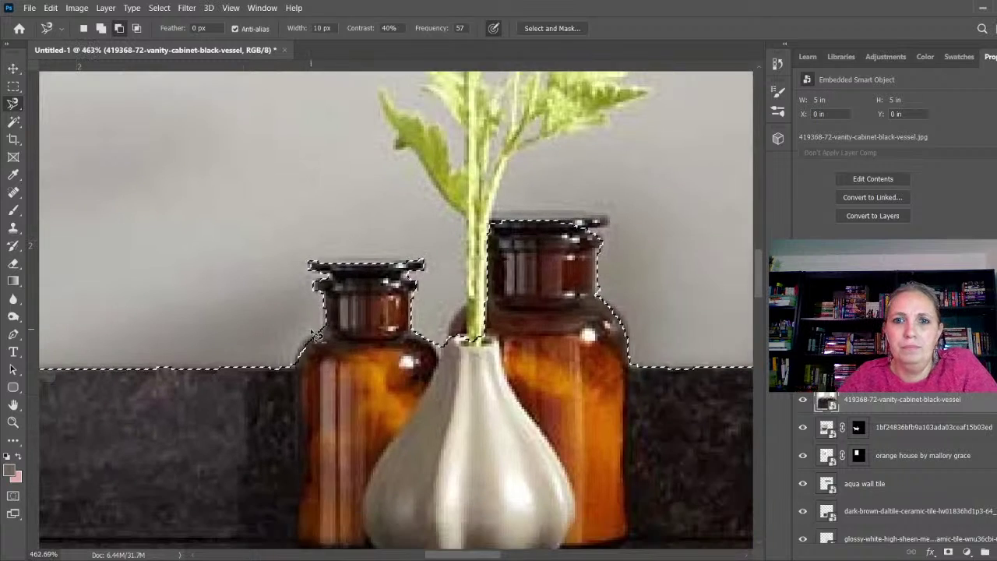
{"action": "scroll", "coordinate": [556, 224], "scroll_direction": "up", "scroll_amount": 3}
{"action": "scroll", "coordinate": [557, 224], "scroll_direction": "up", "scroll_amount": 2}
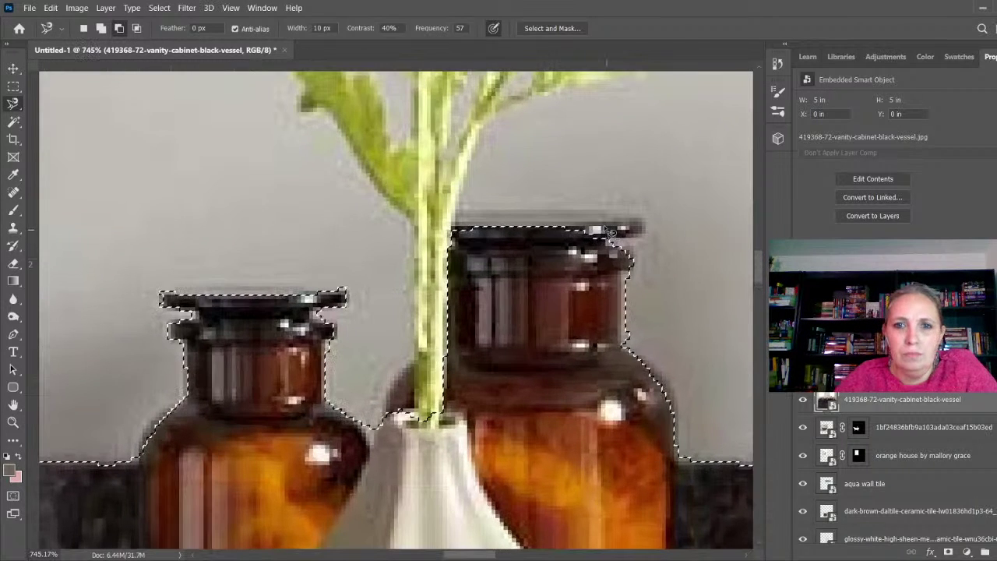
{"action": "left_click", "coordinate": [562, 233], "text": "shift"}
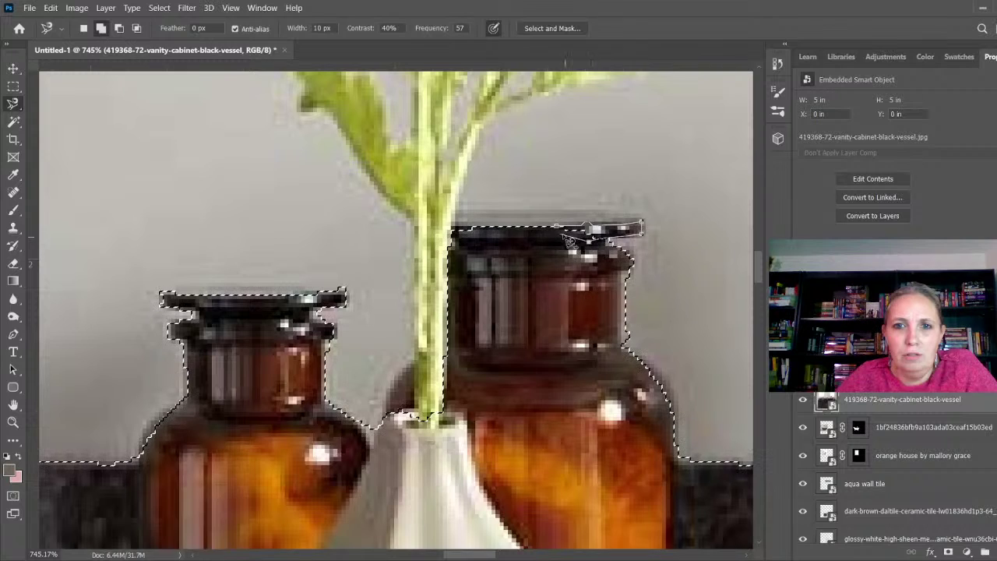
{"action": "left_click", "coordinate": [562, 232]}
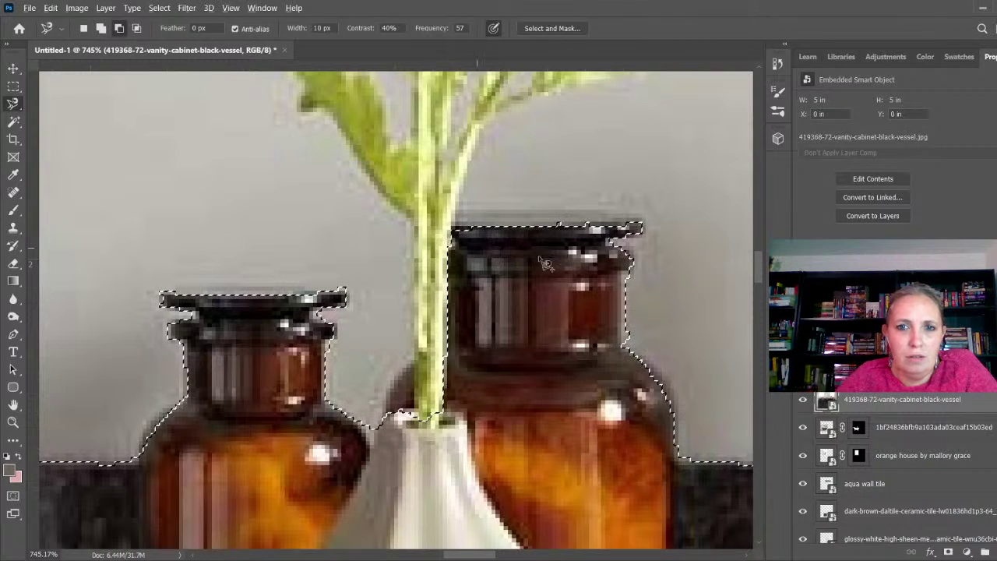
- Add the missing right end of the right copper basin's rim to the selection with the Magnetic Lasso
{"action": "scroll", "coordinate": [413, 222], "scroll_direction": "down", "scroll_amount": 6}
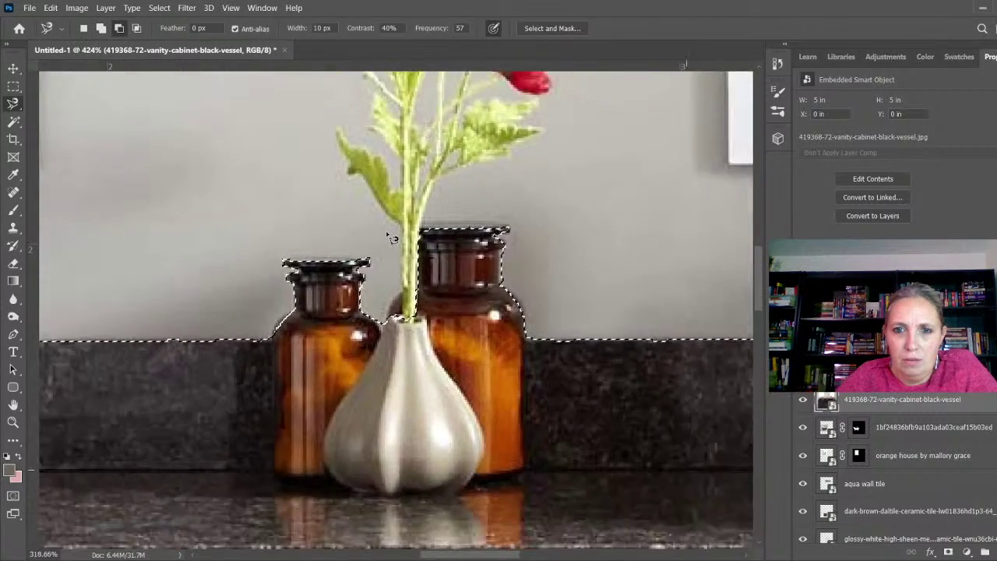
{"action": "scroll", "coordinate": [383, 244], "scroll_direction": "down", "scroll_amount": 3}
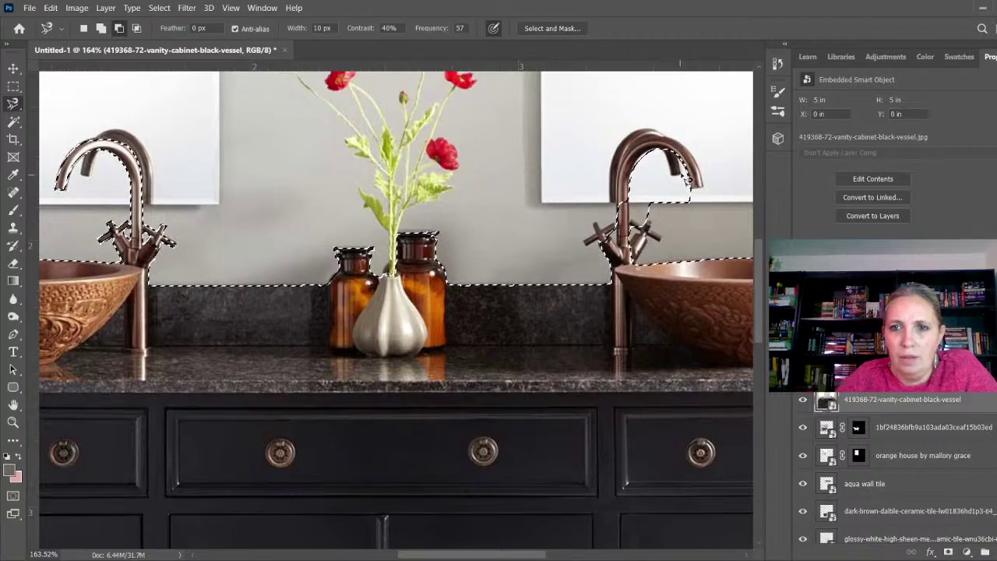
{"action": "scroll", "coordinate": [711, 167], "scroll_direction": "up", "scroll_amount": 6}
{"action": "scroll", "coordinate": [292, 307], "scroll_direction": "down", "scroll_amount": 5}
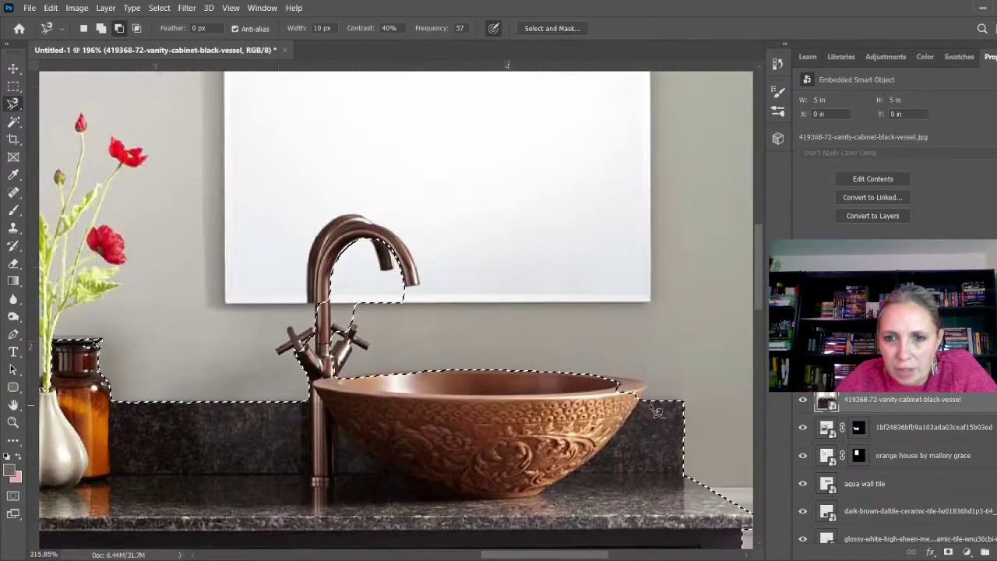
{"action": "scroll", "coordinate": [639, 407], "scroll_direction": "up", "scroll_amount": 5}
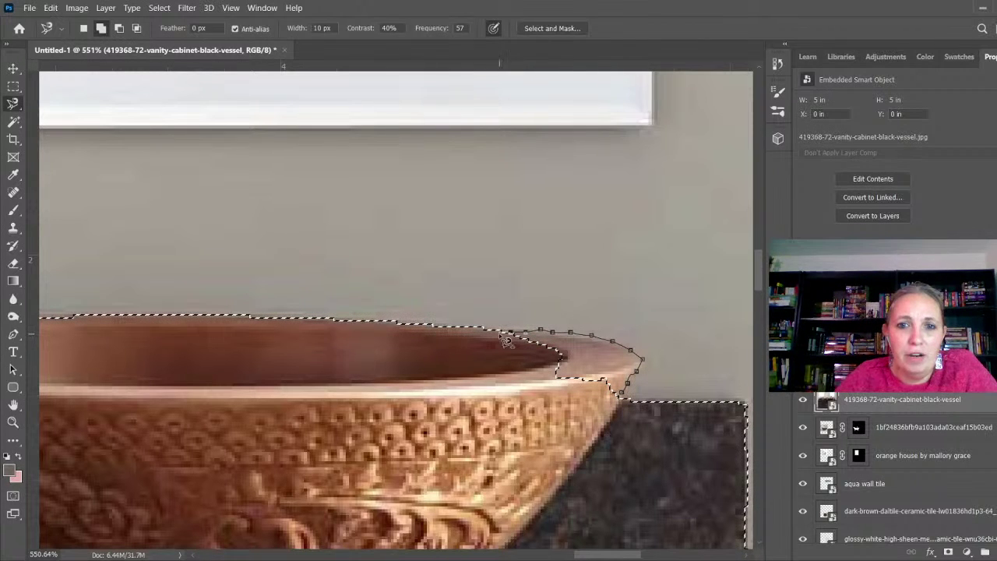
{"action": "left_click", "coordinate": [628, 401]}
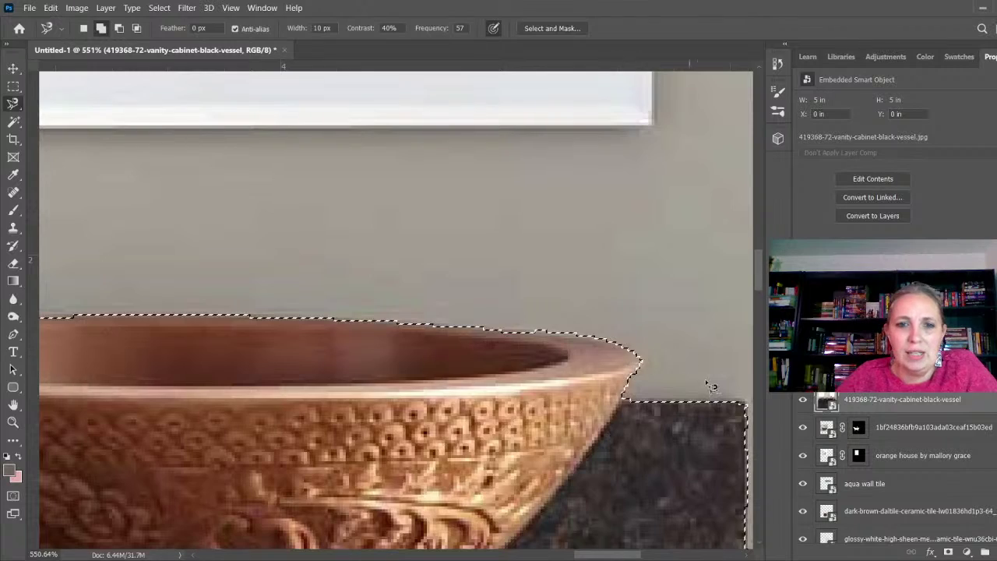
- Add the right copper faucet's right handle to the selection and subtract the wall between that handle and the spout
{"action": "scroll", "coordinate": [711, 387], "scroll_direction": "down", "scroll_amount": 5}
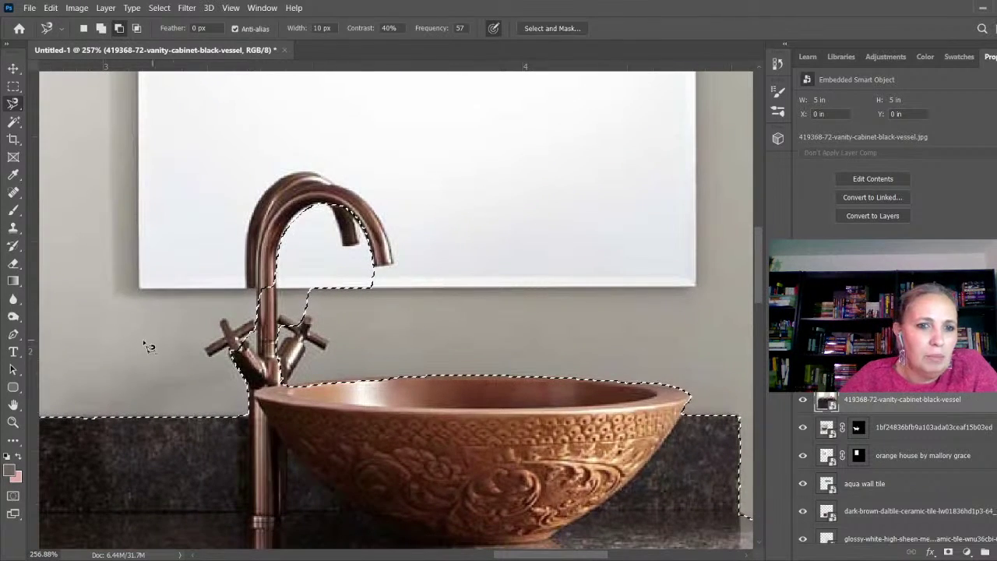
{"action": "scroll", "coordinate": [144, 343], "scroll_direction": "up", "scroll_amount": 8}
{"action": "scroll", "coordinate": [456, 440], "scroll_direction": "down", "scroll_amount": 3}
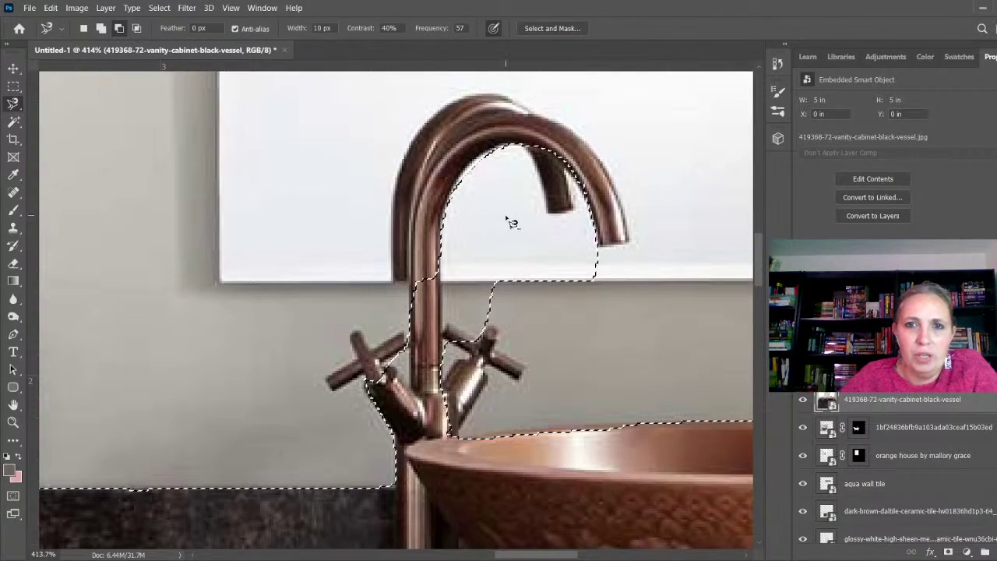
{"action": "key", "text": "shift"}
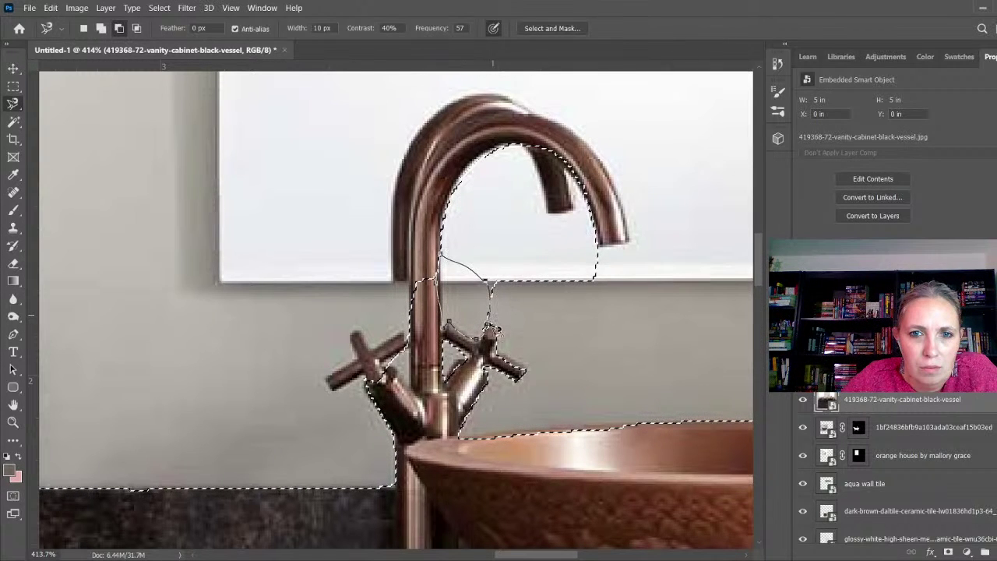
{"action": "left_click", "coordinate": [491, 331]}
- Subtract the remaining mirror area inside the faucet's arch from the selection with the Magnetic Lasso
{"action": "key", "text": "alt"}
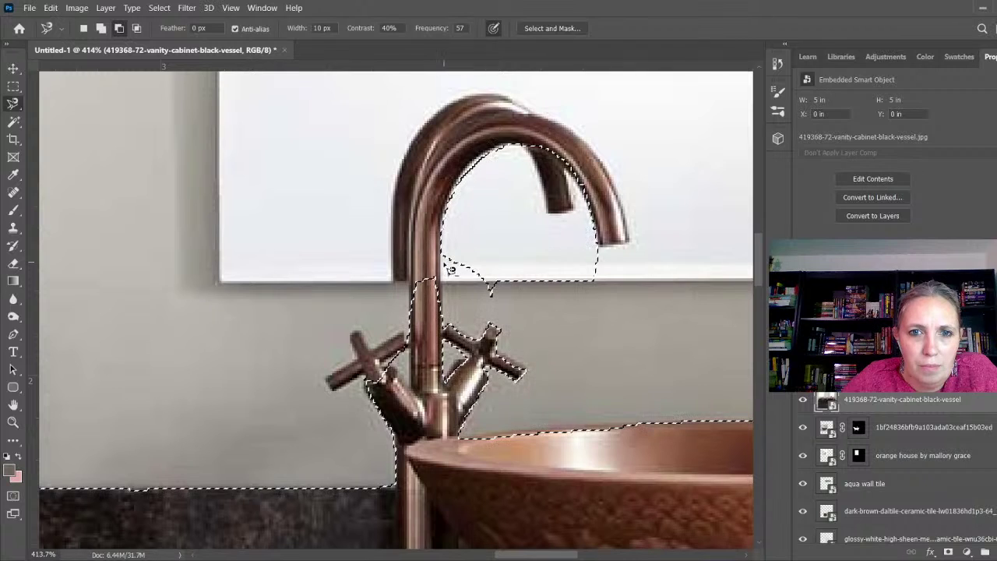
{"action": "left_click", "coordinate": [468, 299]}
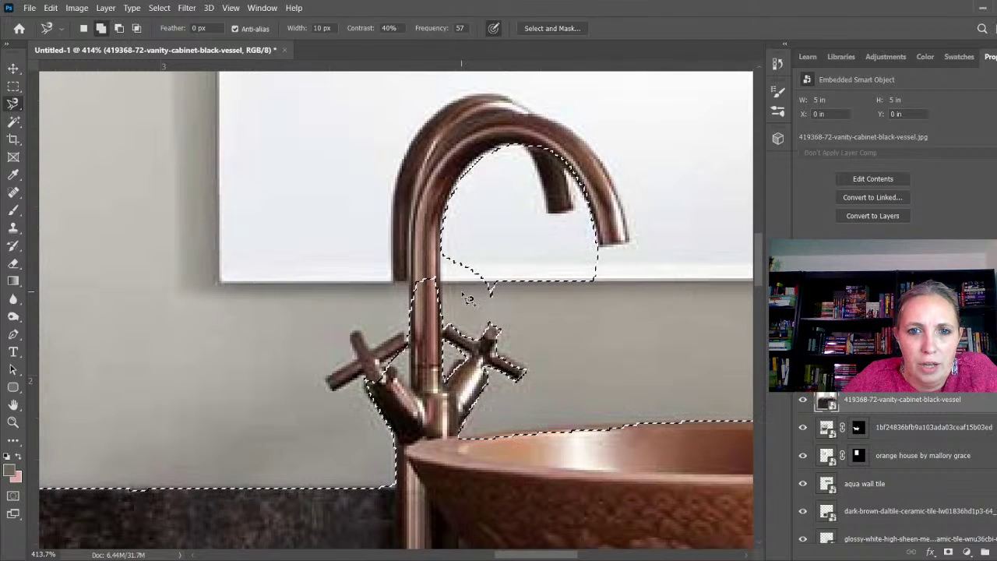
{"action": "left_click", "coordinate": [642, 302]}
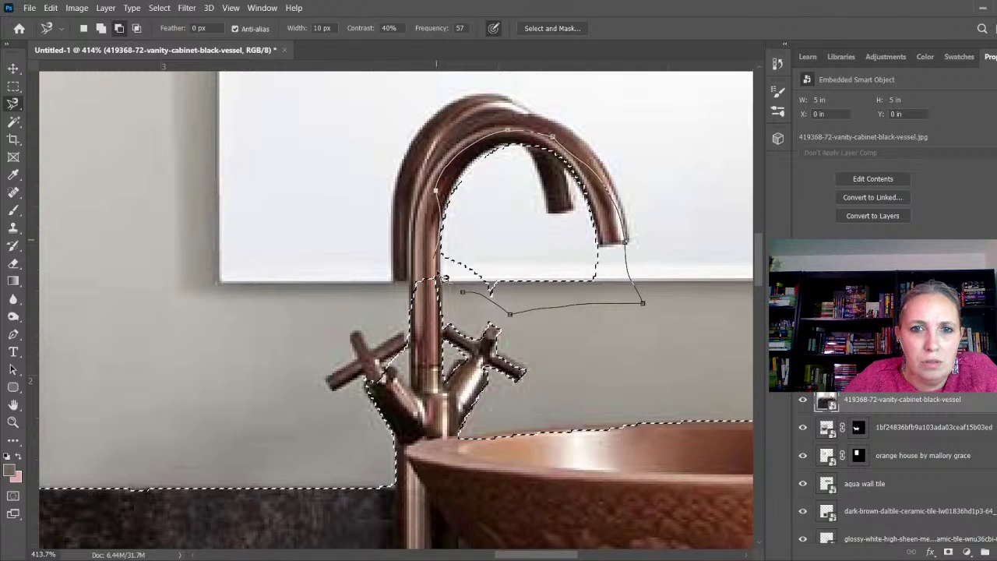
{"action": "left_click", "coordinate": [468, 300]}
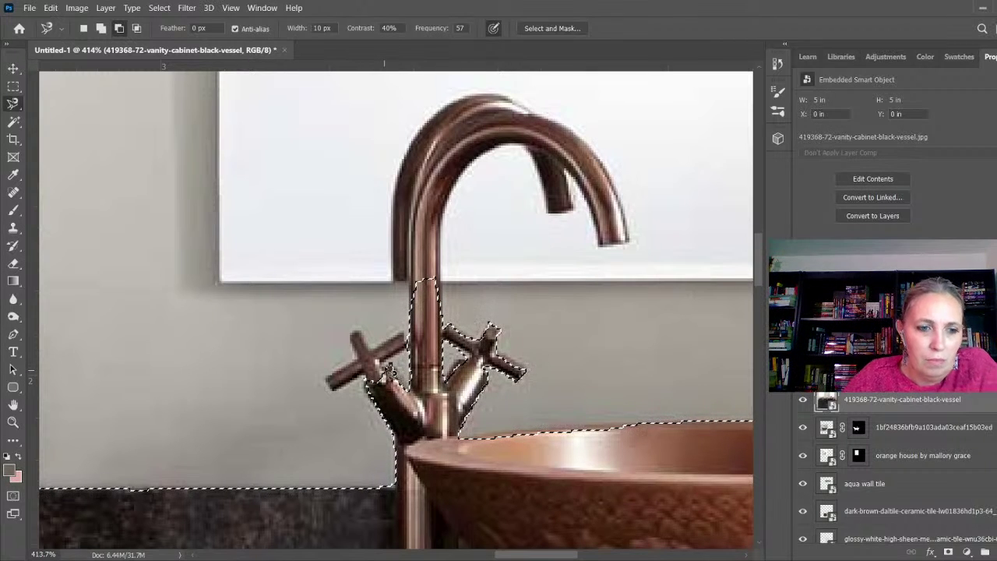
- Add the faucet's left handle to the selection, and trace its front curved spout with the Polygonal Lasso to add it too
{"action": "key", "text": "shift"}
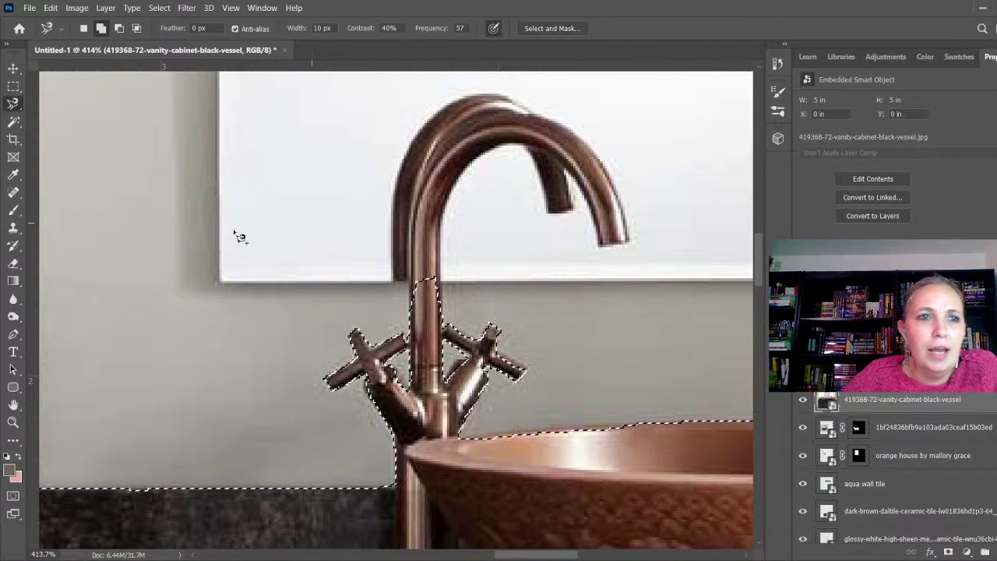
{"action": "left_click", "coordinate": [59, 116]}
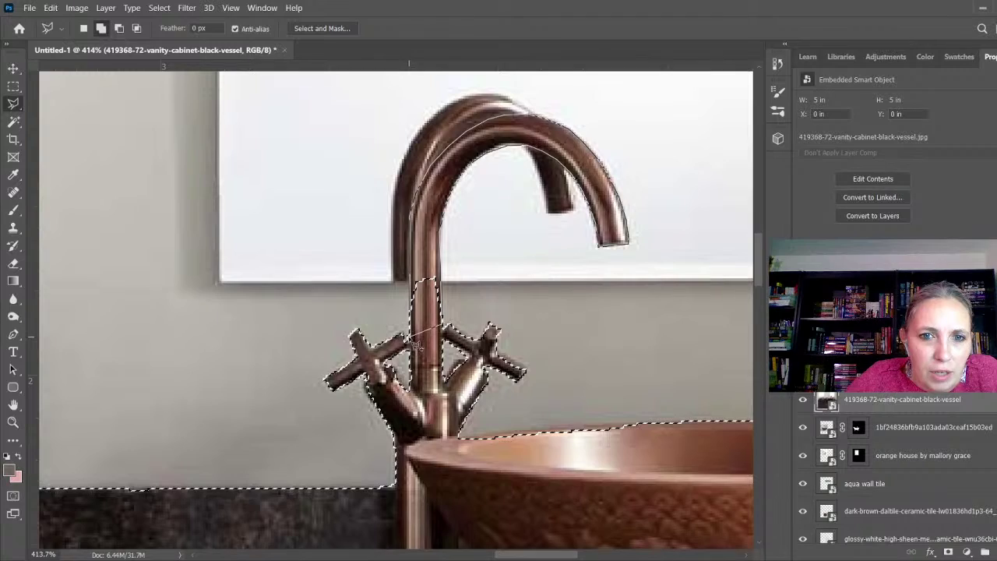
{"action": "left_click", "coordinate": [416, 348]}
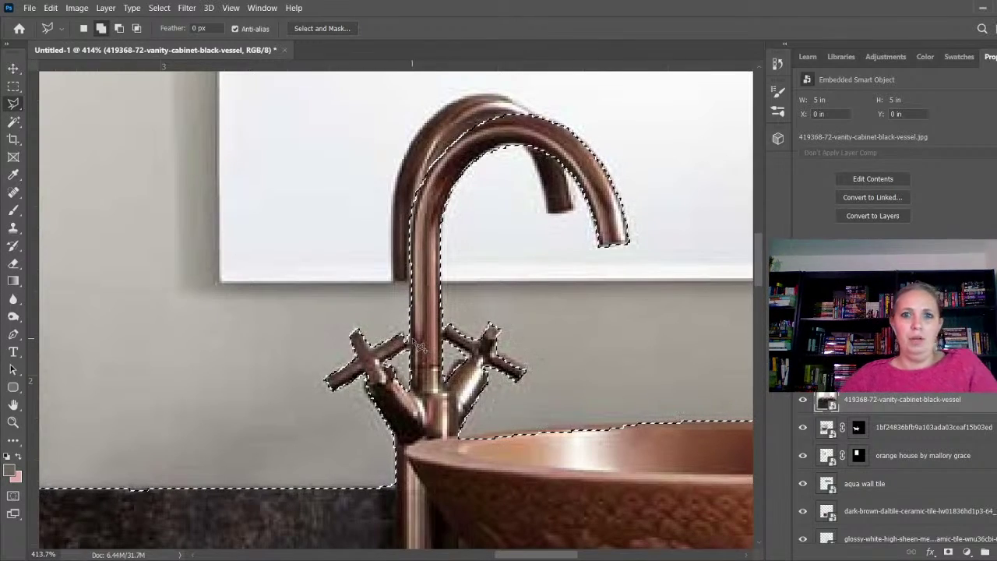
- Mask the vanity cabinet layer with the finished selection so its background is hidden
{"action": "scroll", "coordinate": [423, 247], "scroll_direction": "down", "scroll_amount": 6}
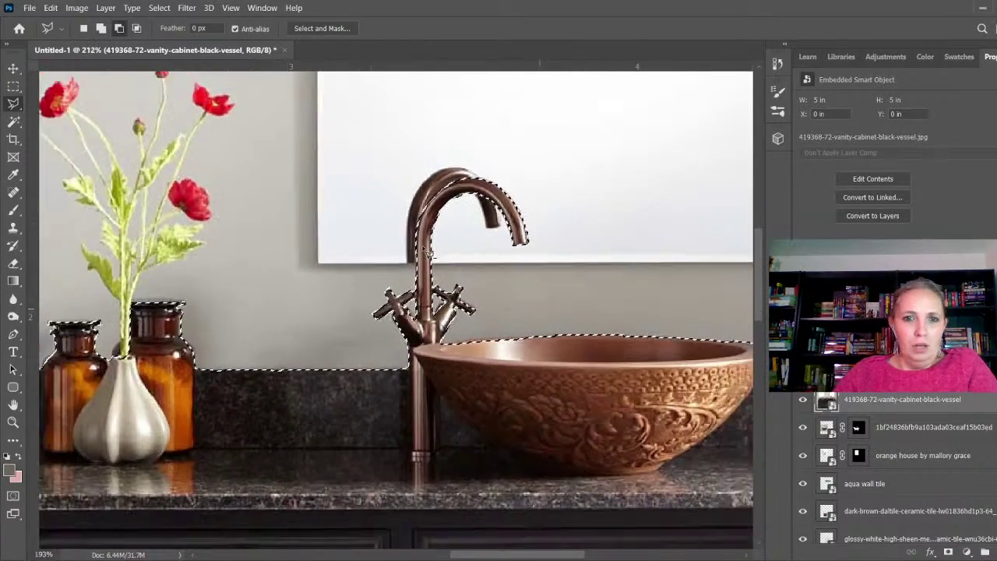
{"action": "scroll", "coordinate": [450, 300], "scroll_direction": "up", "scroll_amount": 3}
{"action": "scroll", "coordinate": [451, 300], "scroll_direction": "up", "scroll_amount": 2}
{"action": "scroll", "coordinate": [451, 300], "scroll_direction": "down", "scroll_amount": 6}
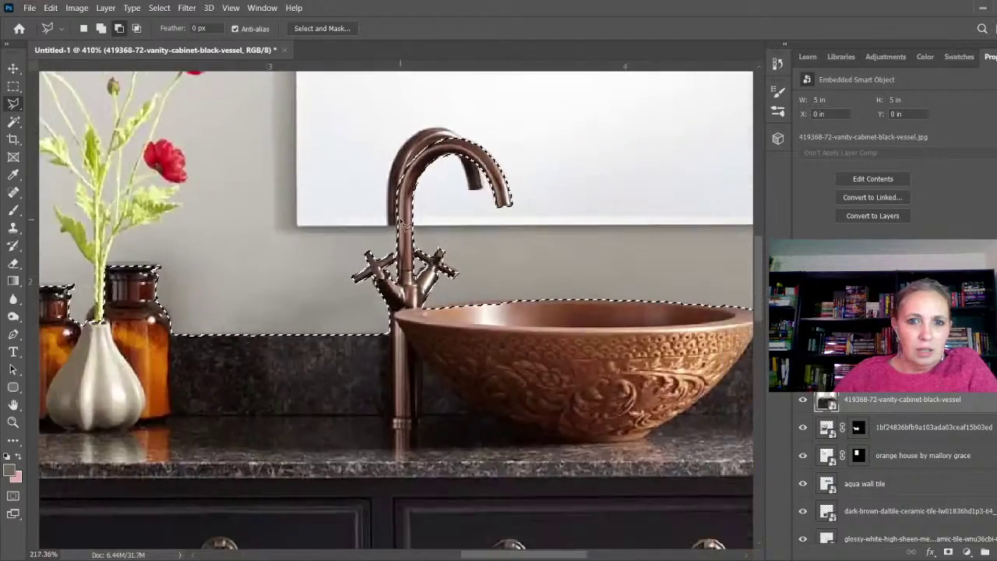
{"action": "scroll", "coordinate": [691, 282], "scroll_direction": "down", "scroll_amount": 2}
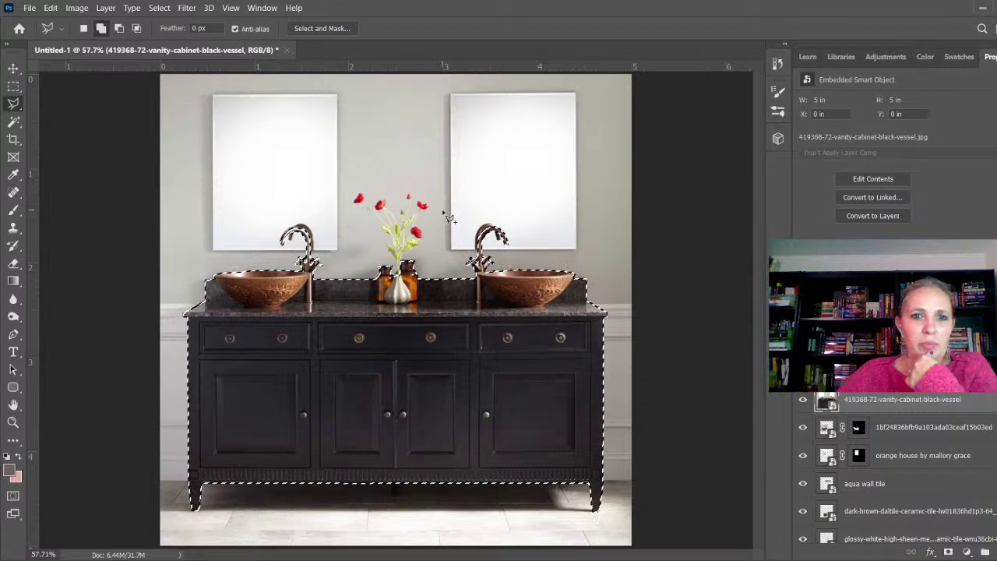
{"action": "left_click", "coordinate": [947, 551]}
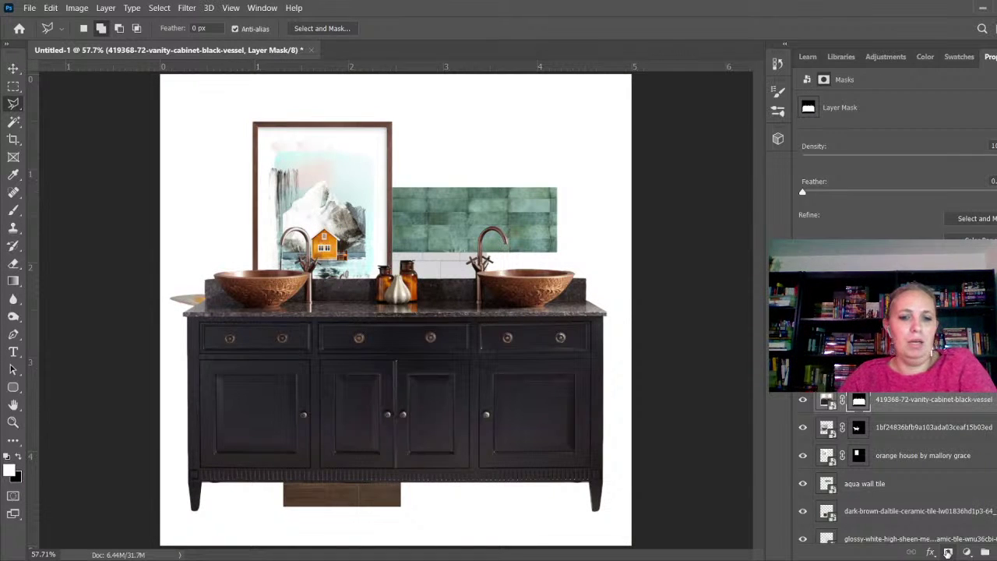
- Scale the vanity cabinet to 48.79% and place it beside the framed artwork, overlapping the green tile sample
{"action": "key", "text": "ctrl+t"}
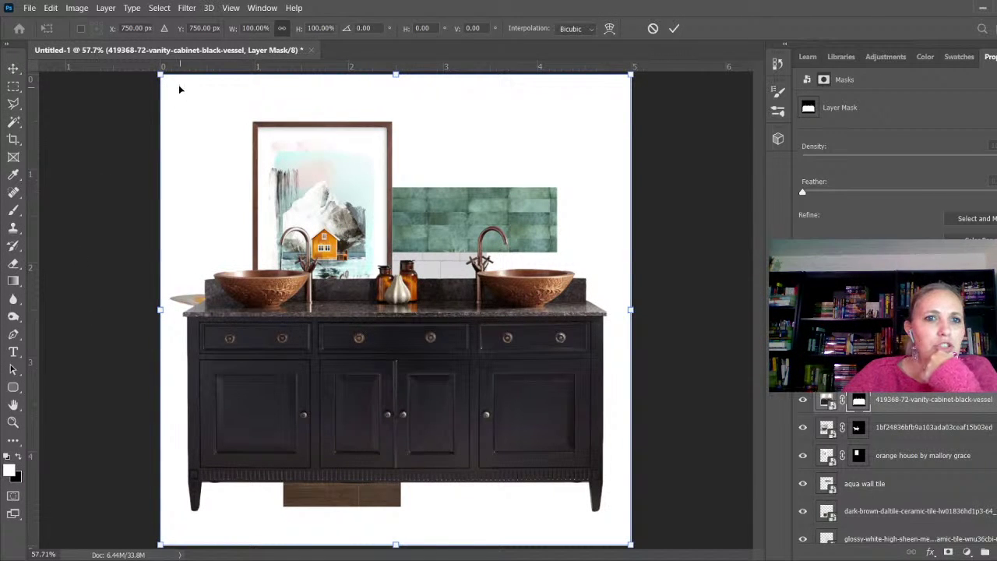
{"action": "left_click_drag", "start_coordinate": [160, 74], "coordinate": [418, 332]}
{"action": "left_click_drag", "start_coordinate": [503, 488], "coordinate": [484, 309]}
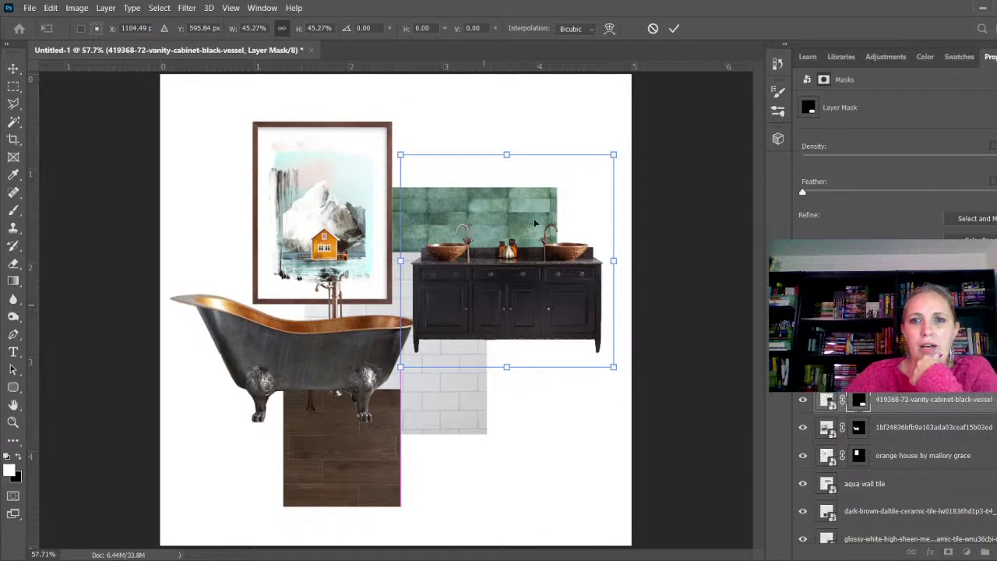
{"action": "left_click_drag", "start_coordinate": [614, 153], "coordinate": [628, 135]}
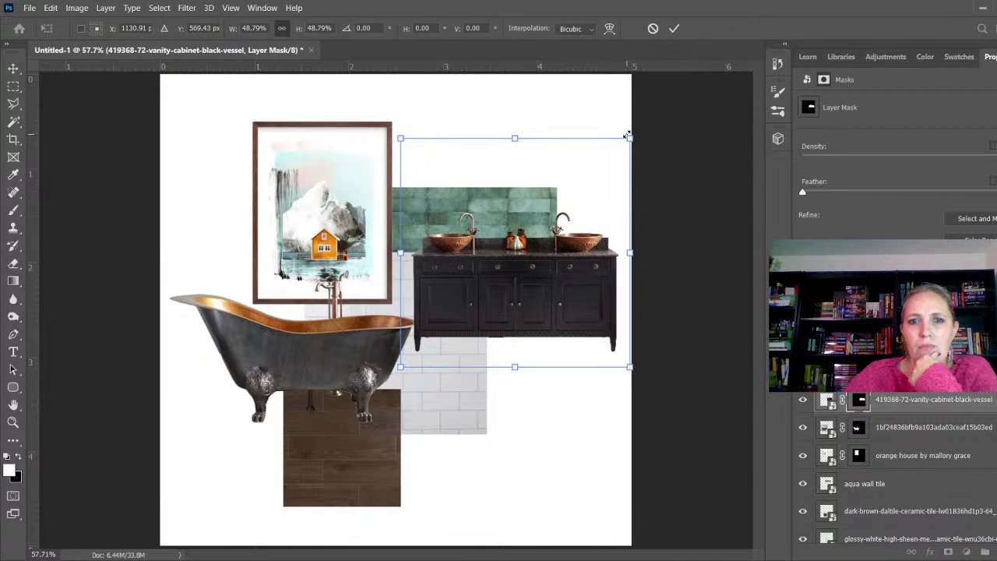
{"action": "left_click_drag", "start_coordinate": [550, 315], "coordinate": [529, 324]}
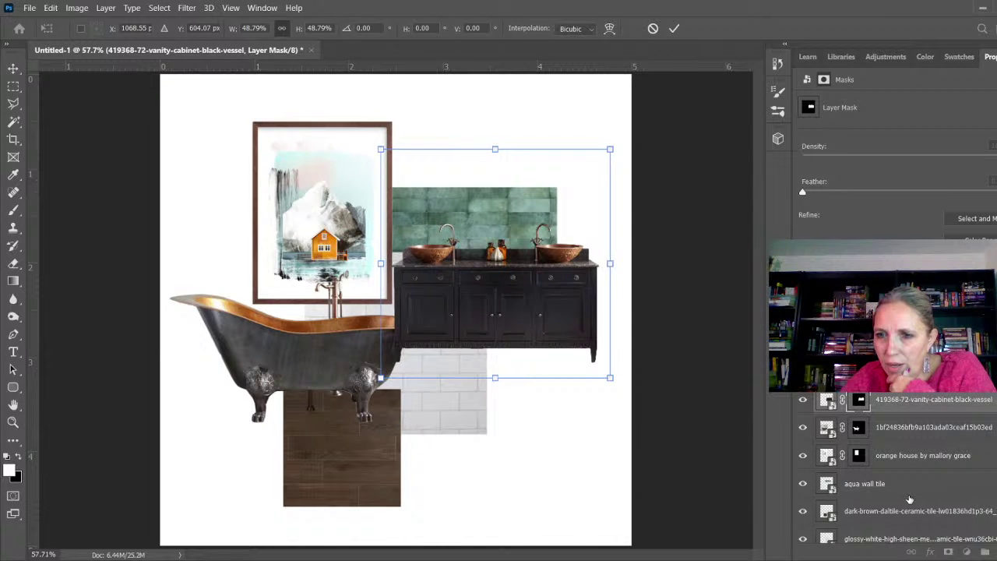
- Move the vanity cabinet layer below the bathtub layer in the stacking order
{"action": "scroll", "coordinate": [909, 497], "scroll_direction": "down", "scroll_amount": 2}
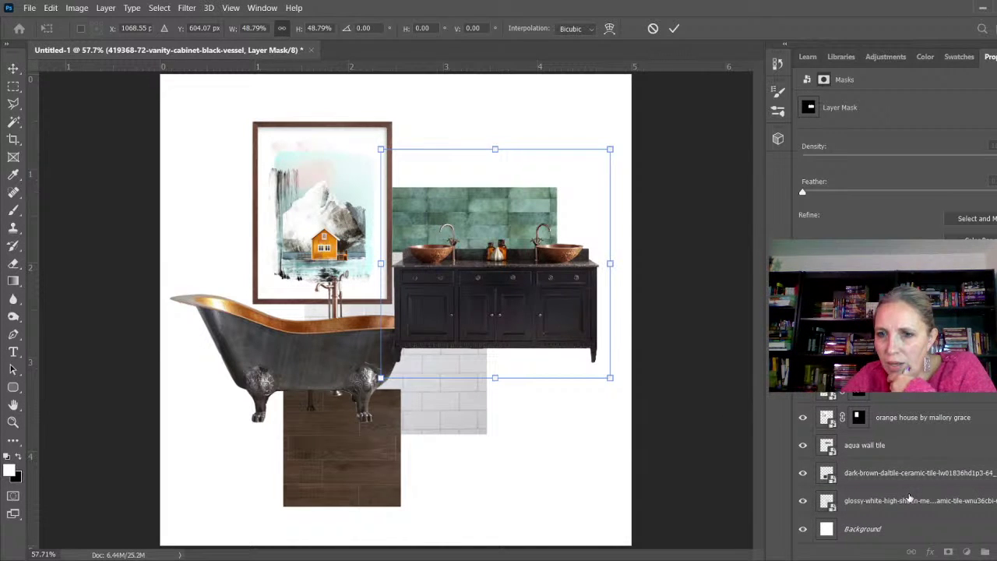
{"action": "scroll", "coordinate": [909, 497], "scroll_direction": "up", "scroll_amount": 2}
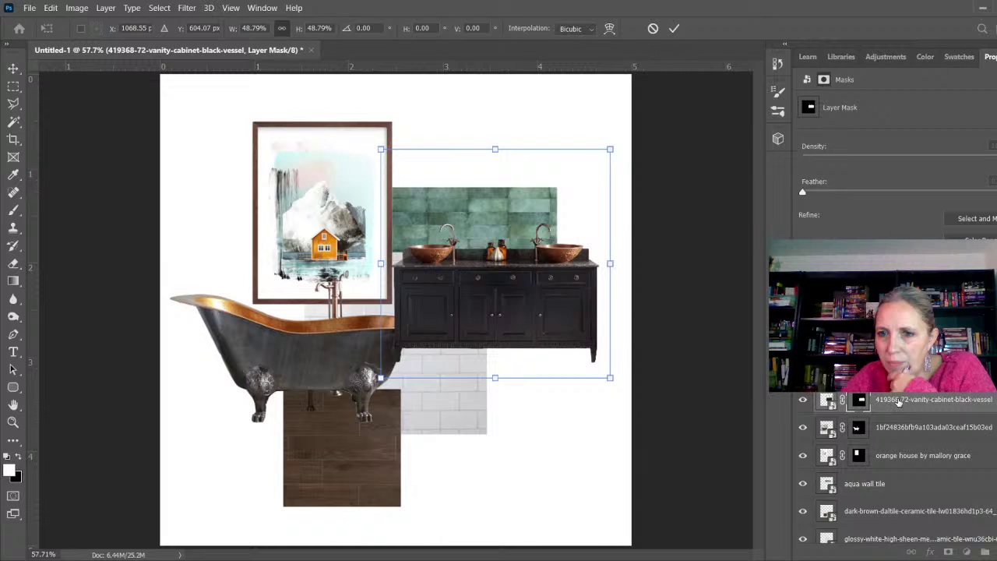
{"action": "left_click_drag", "start_coordinate": [898, 401], "coordinate": [897, 444]}
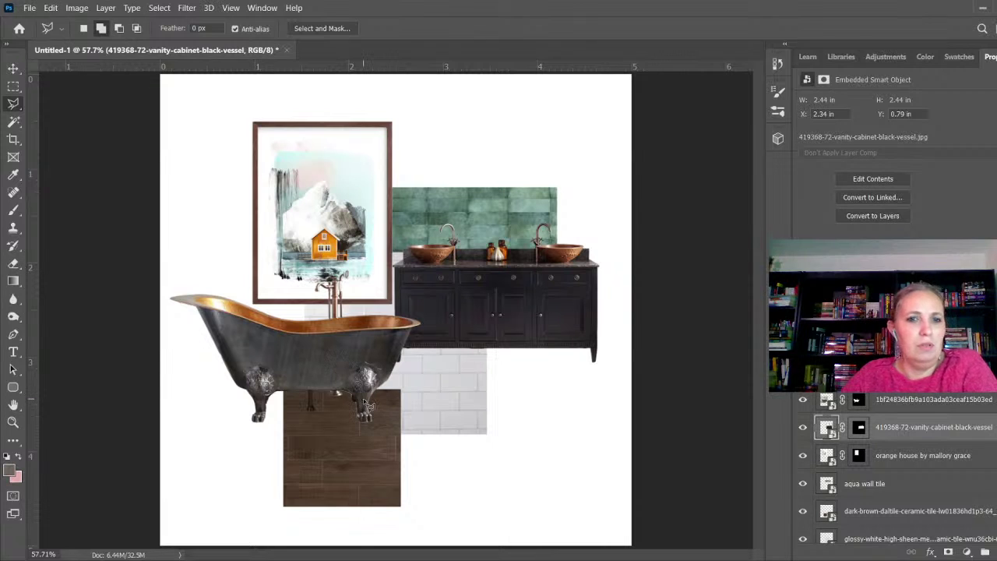
- Enlarge the bathtub to about 111% so it extends further over the vanity cabinet
{"action": "left_click", "coordinate": [13, 69]}
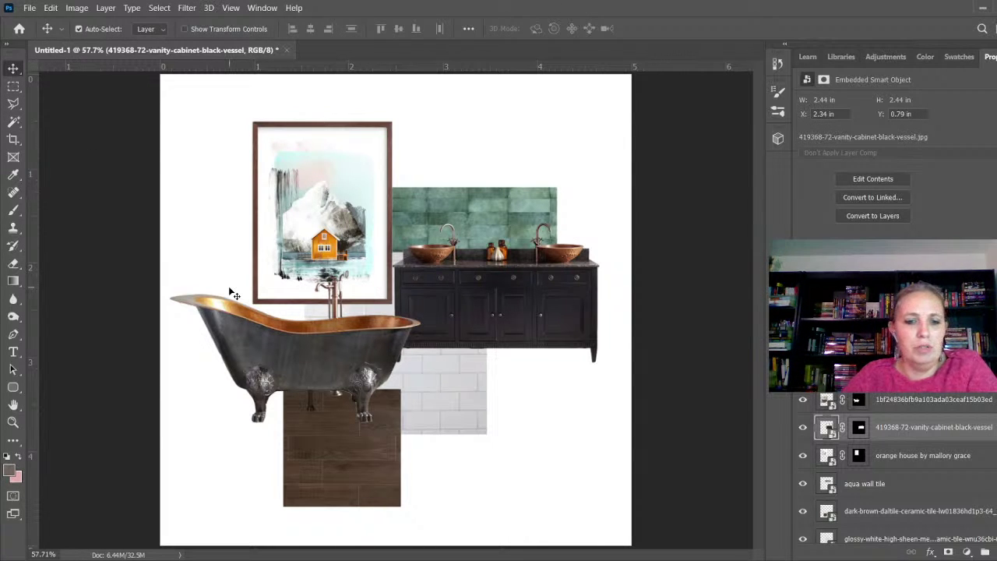
{"action": "key", "text": "ctrl+t"}
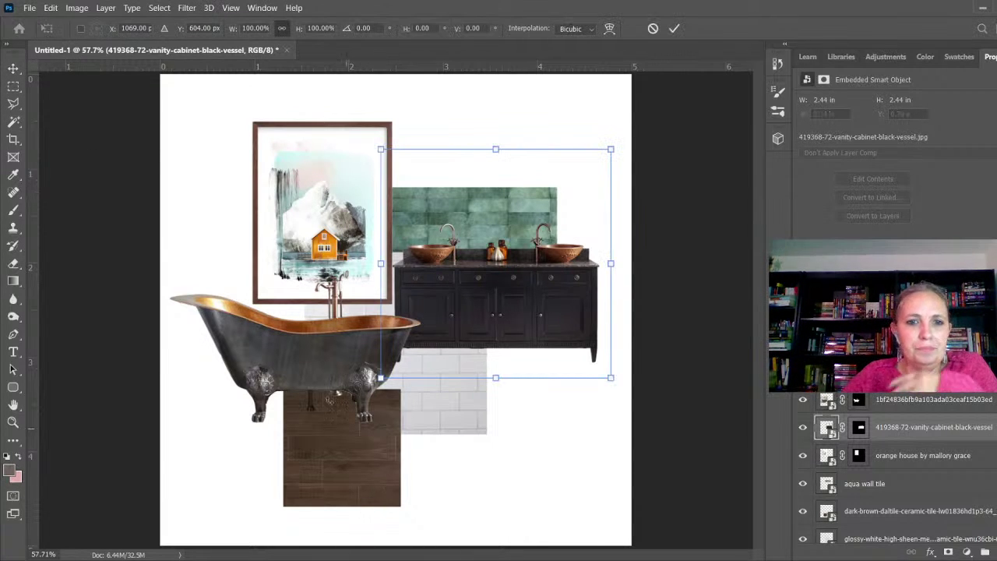
{"action": "left_click", "coordinate": [918, 399]}
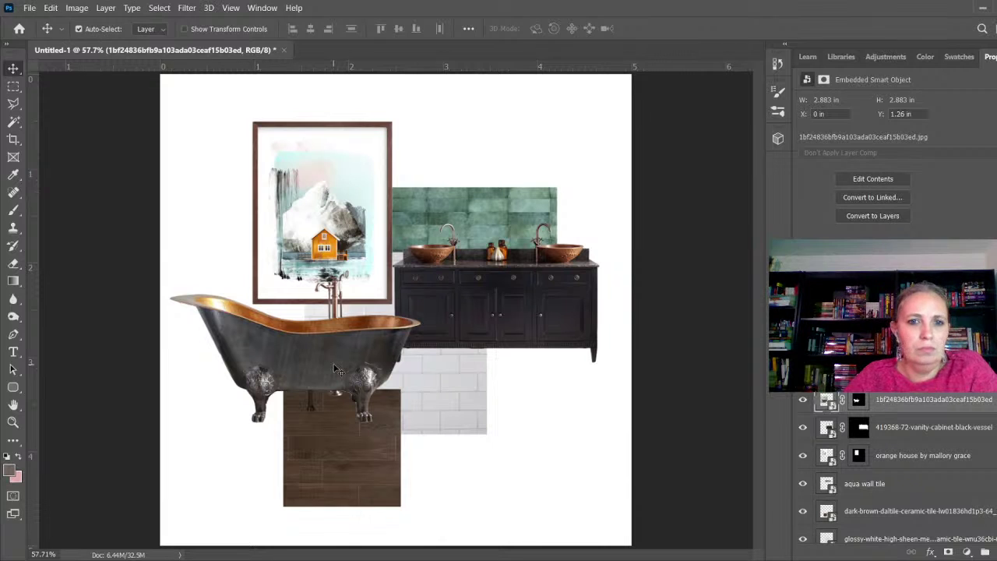
{"action": "key", "text": "ctrl+t"}
{"action": "left_click_drag", "start_coordinate": [429, 466], "coordinate": [464, 493]}
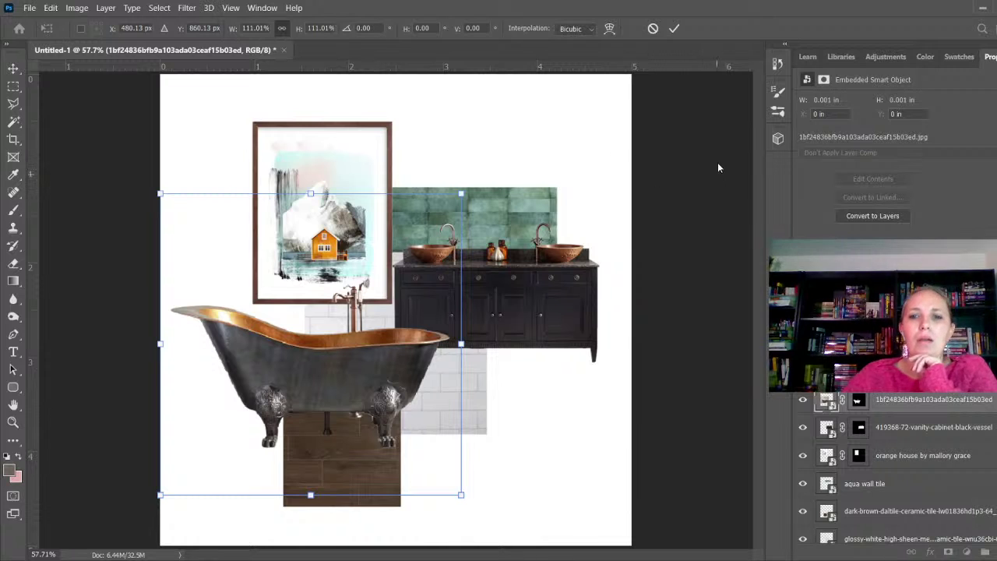
{"action": "key", "text": "Return"}
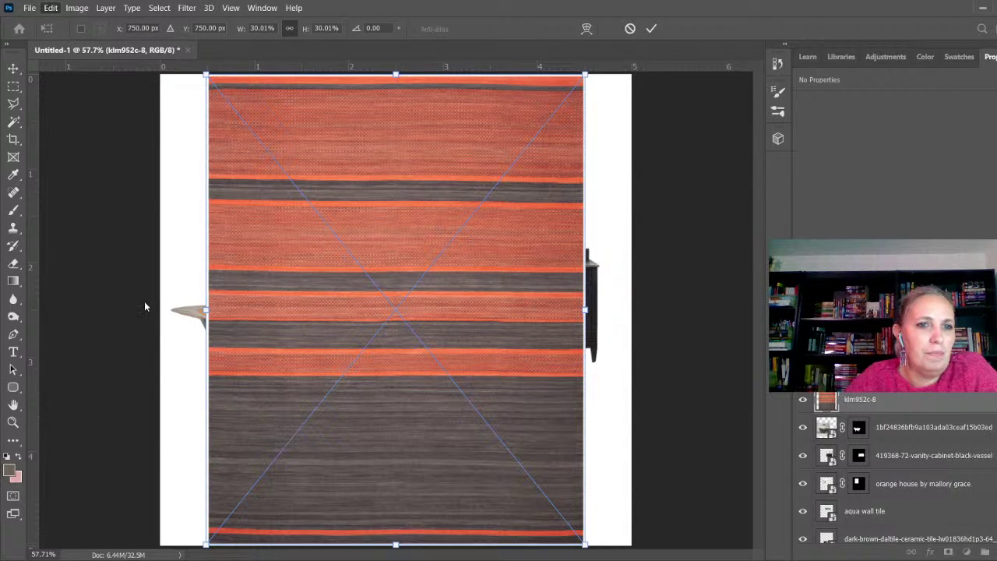
- Rotate the striped rug image 90° and scale it to 10.37%, placing it beneath the vanity cabinet
{"action": "left_click", "coordinate": [253, 468]}
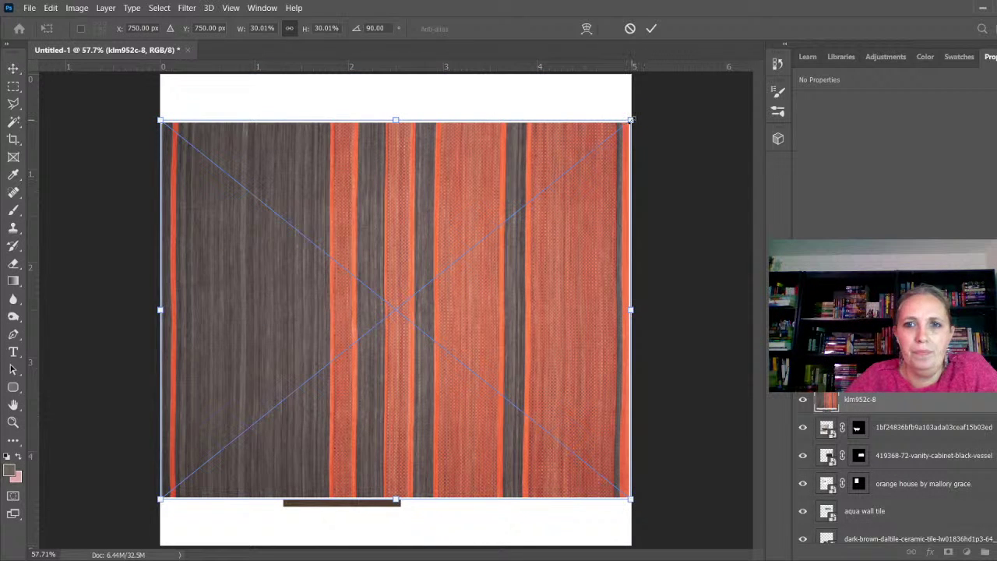
{"action": "left_click_drag", "start_coordinate": [631, 120], "coordinate": [291, 395]}
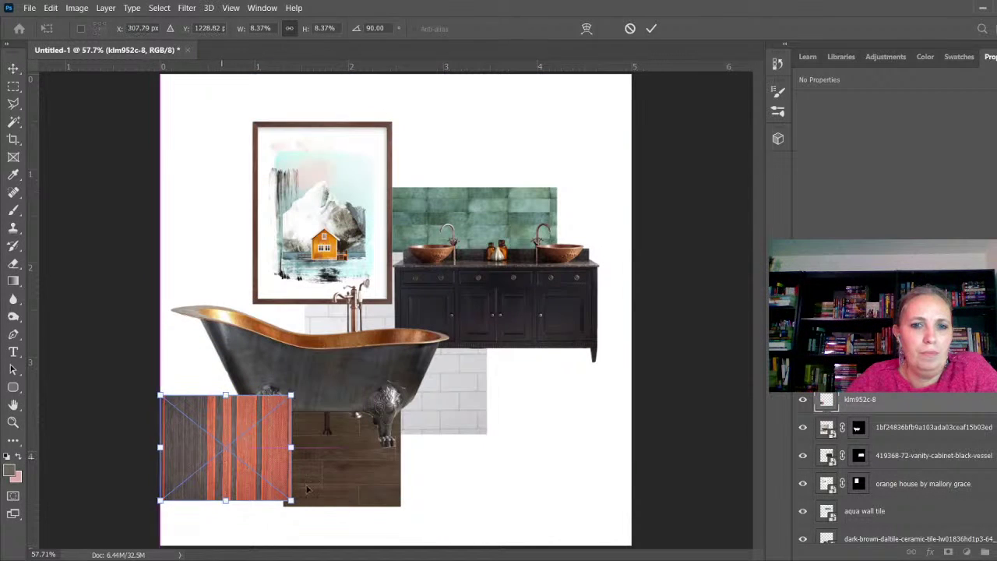
{"action": "left_click_drag", "start_coordinate": [225, 459], "coordinate": [486, 458]}
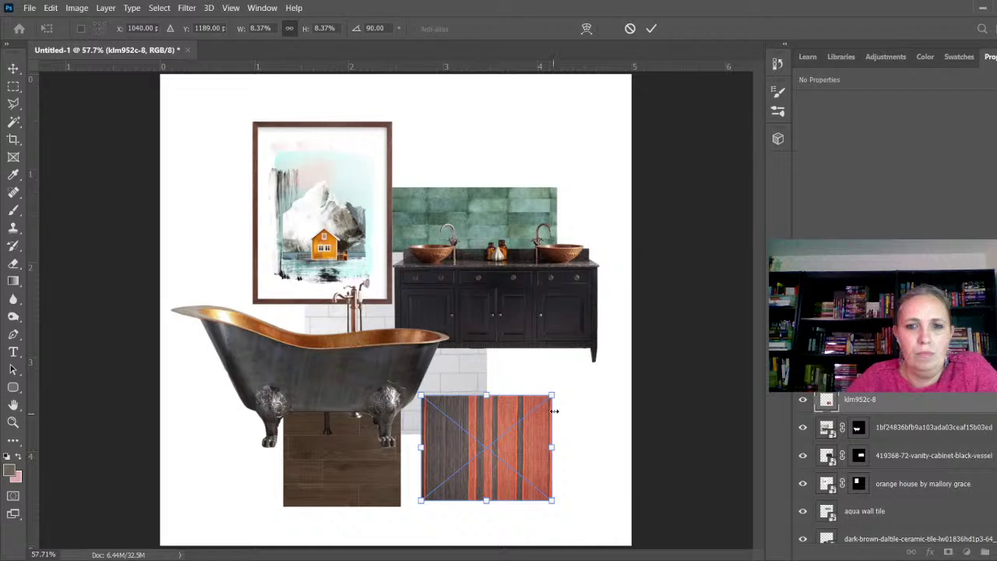
{"action": "left_click_drag", "start_coordinate": [552, 395], "coordinate": [588, 371]}
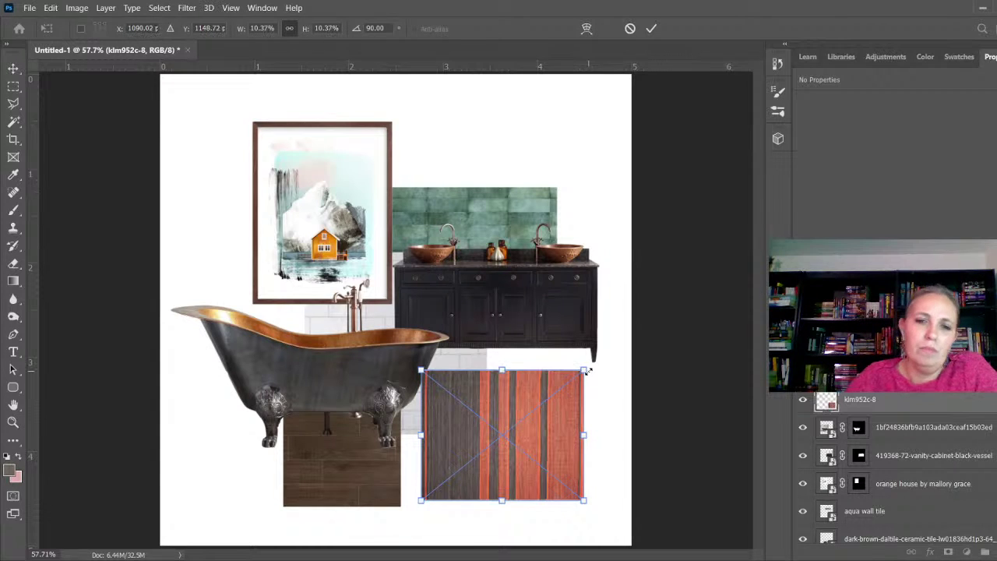
- Move the striped rug over the bathtub's left side and rotate it so its stripes run horizontally
{"action": "left_click_drag", "start_coordinate": [471, 452], "coordinate": [249, 462]}
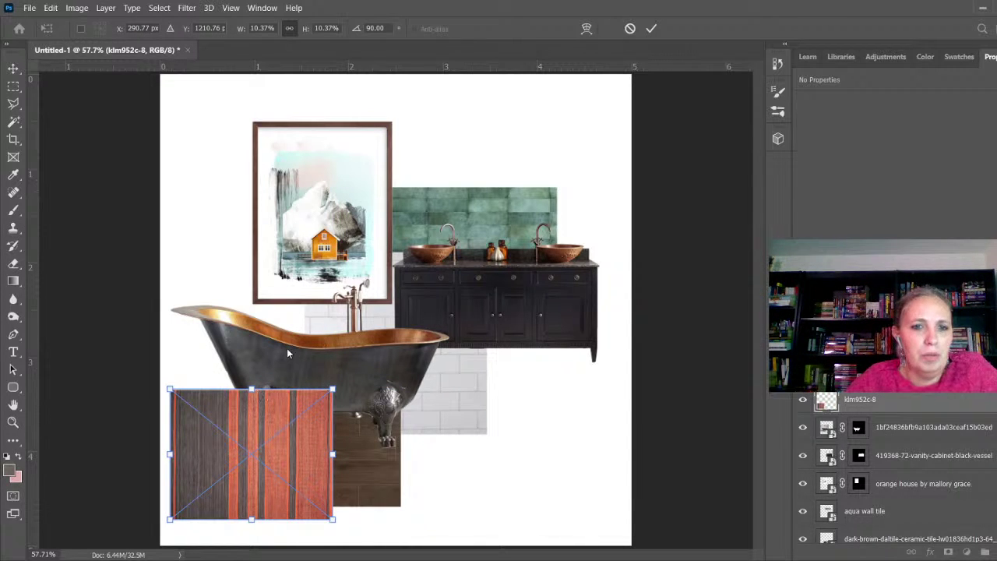
{"action": "left_click_drag", "start_coordinate": [287, 345], "coordinate": [144, 421]}
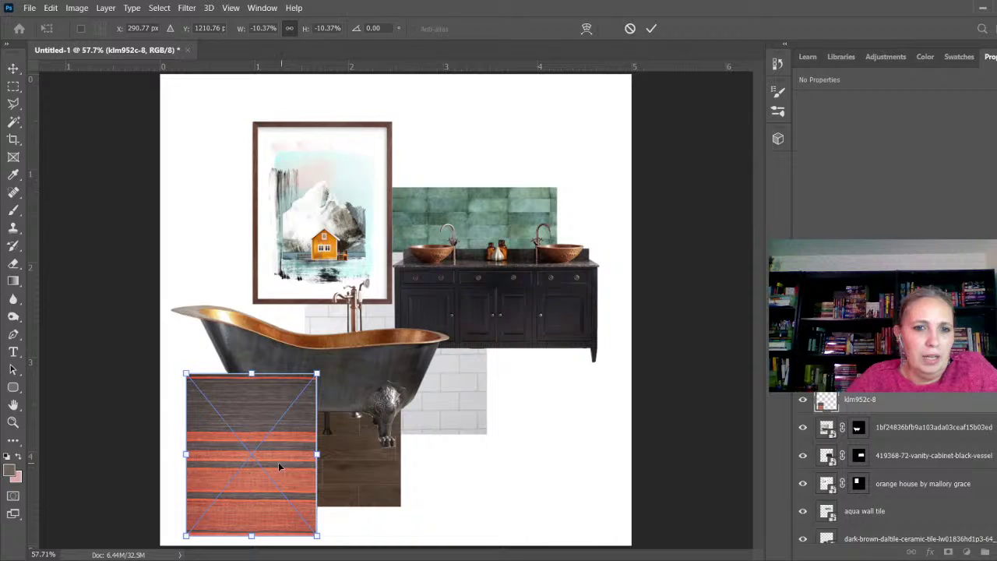
{"action": "left_click_drag", "start_coordinate": [278, 462], "coordinate": [274, 428]}
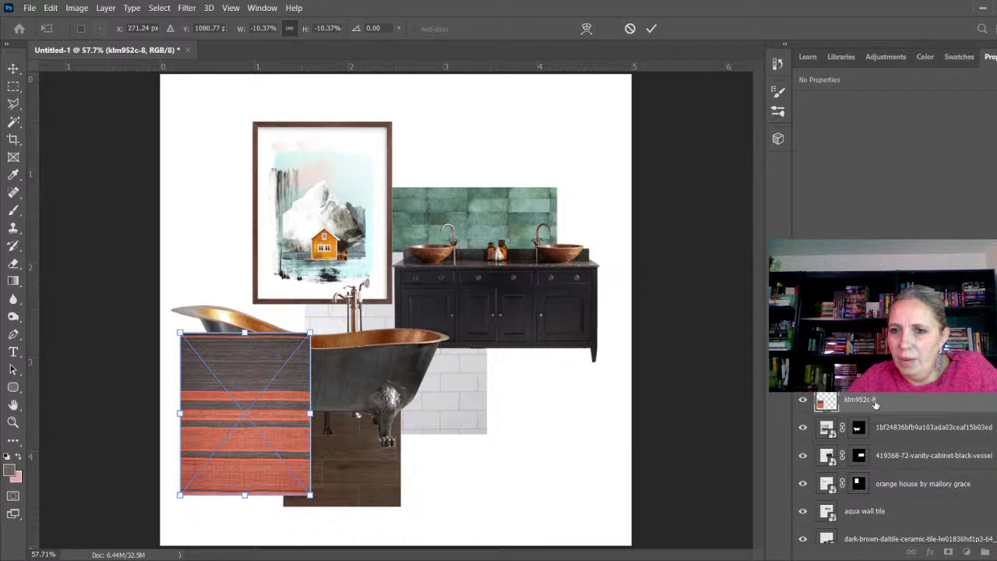
{"action": "key", "text": "Return"}
- Stack the rug layer directly beneath the bathtub and shift the dark brown tile sample slightly down and to the right
{"action": "left_click_drag", "start_coordinate": [875, 402], "coordinate": [877, 442]}
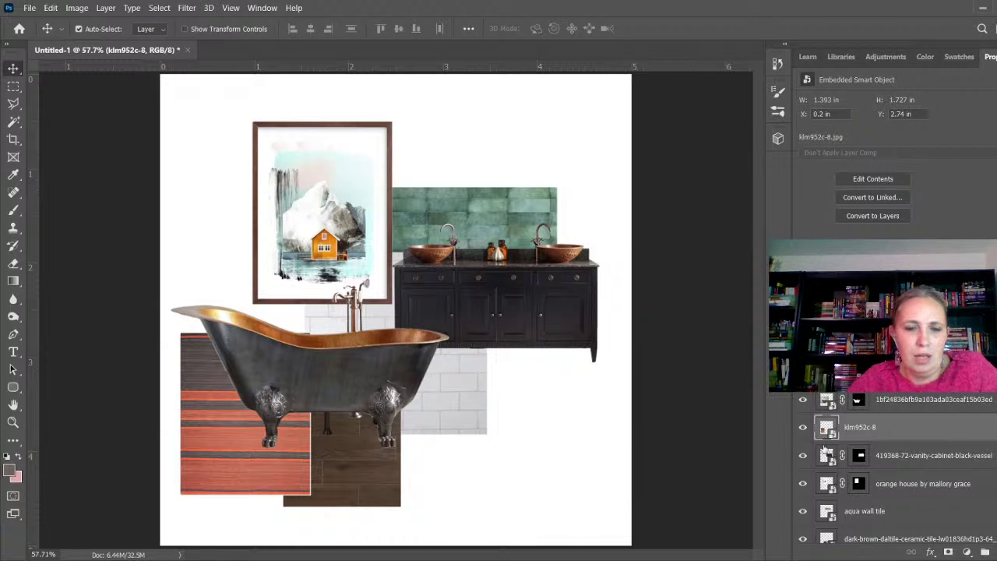
{"action": "left_click_drag", "start_coordinate": [349, 480], "coordinate": [368, 504]}
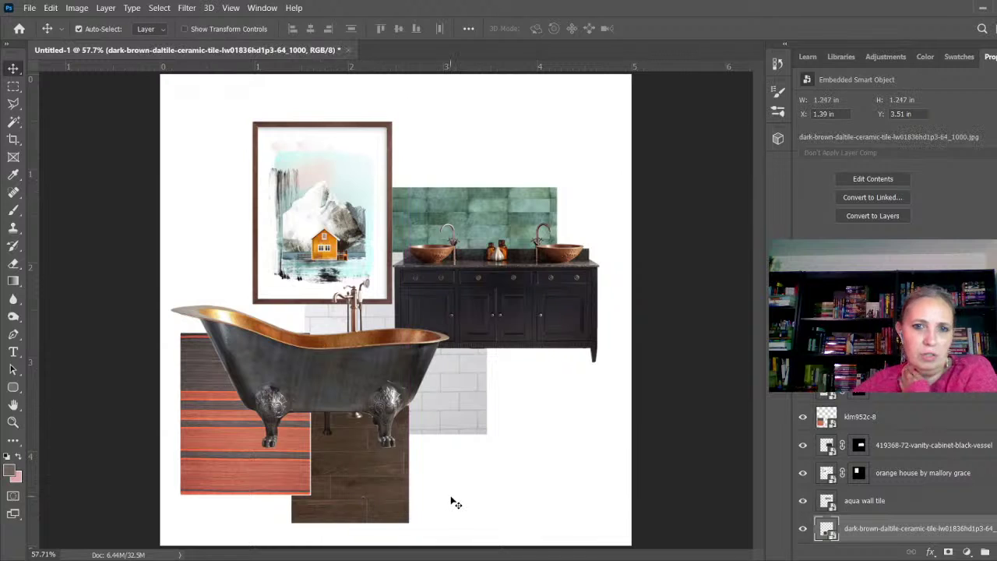
- Place the vintage Turkish kilim rug image across the full canvas and stack its layer directly above the bathtub
{"action": "left_click", "coordinate": [230, 477]}
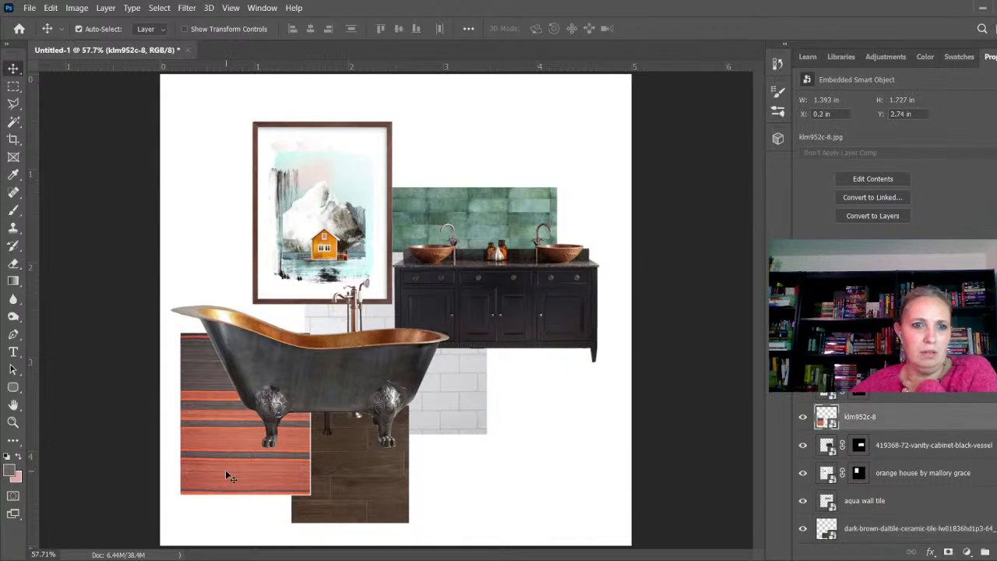
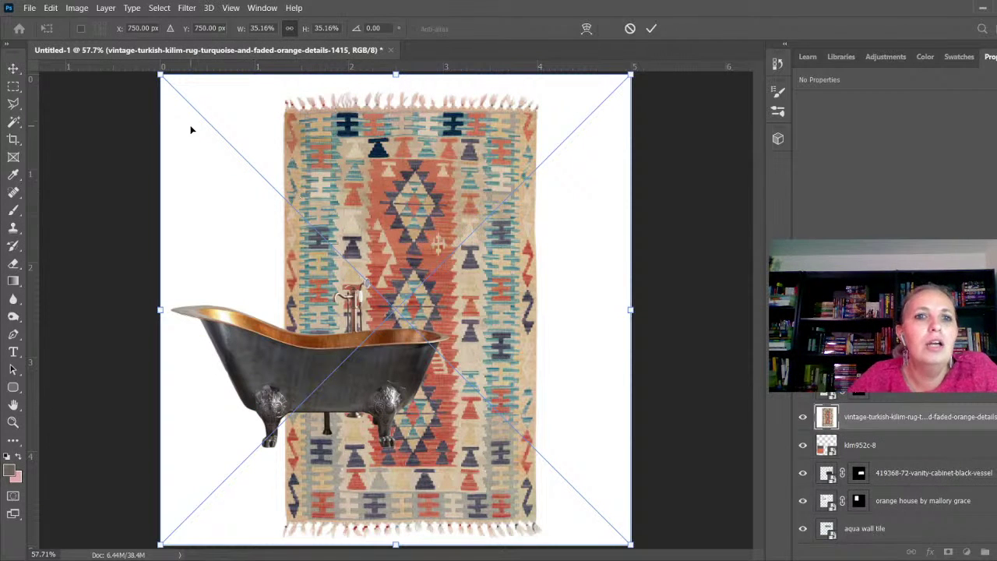
{"action": "key", "text": "Return"}
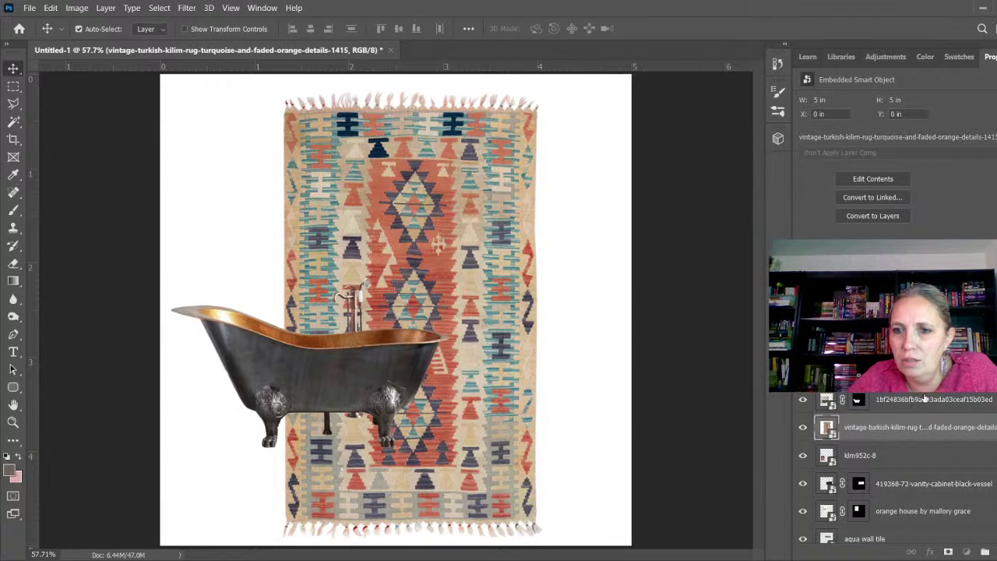
{"action": "left_click_drag", "start_coordinate": [925, 398], "coordinate": [925, 392]}
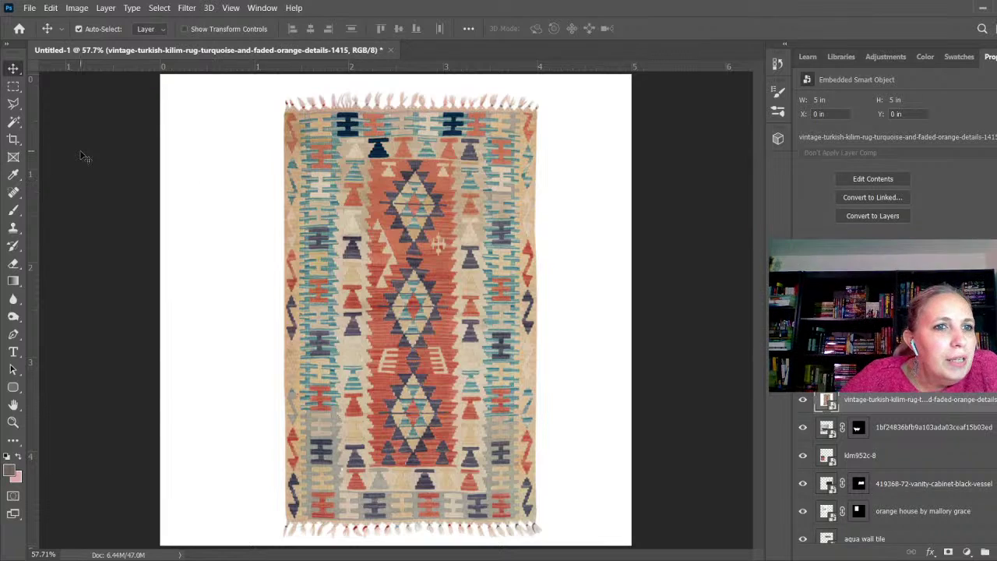
- Select the whole kilim rug with the Polygonal Lasso, tracing roughly around its straight sides and fringed ends
{"action": "left_click", "coordinate": [14, 106]}
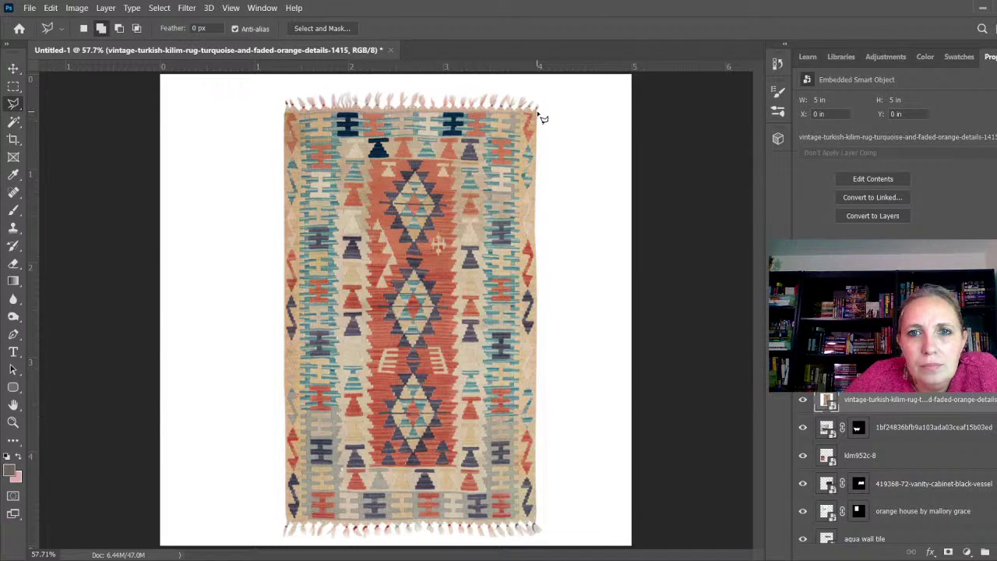
{"action": "mouse_move", "coordinate": [537, 113]}
{"action": "left_mouse_down"}
{"action": "mouse_move", "coordinate": [546, 499]}
{"action": "mouse_move", "coordinate": [540, 527]}
{"action": "left_mouse_up"}
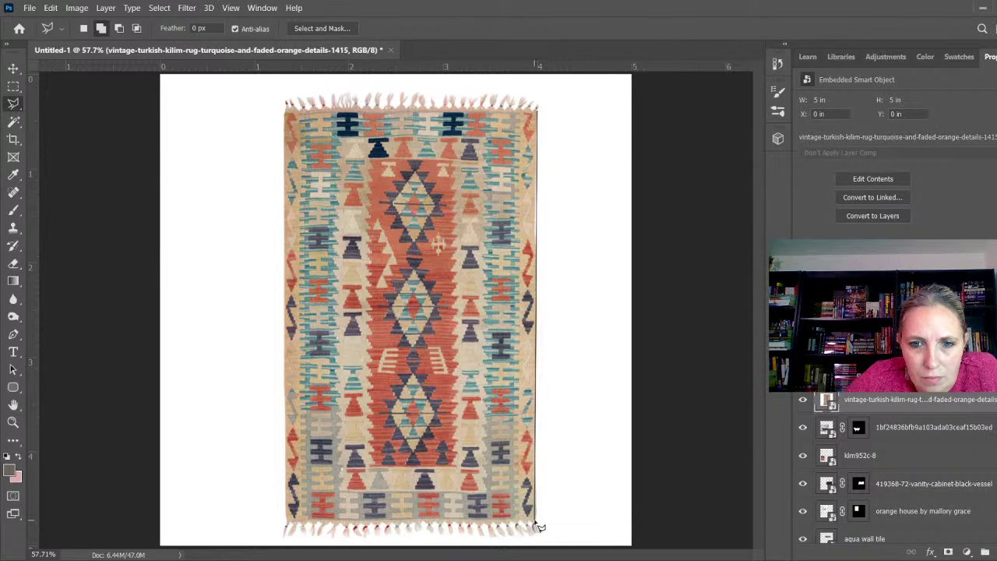
{"action": "left_click", "coordinate": [536, 520]}
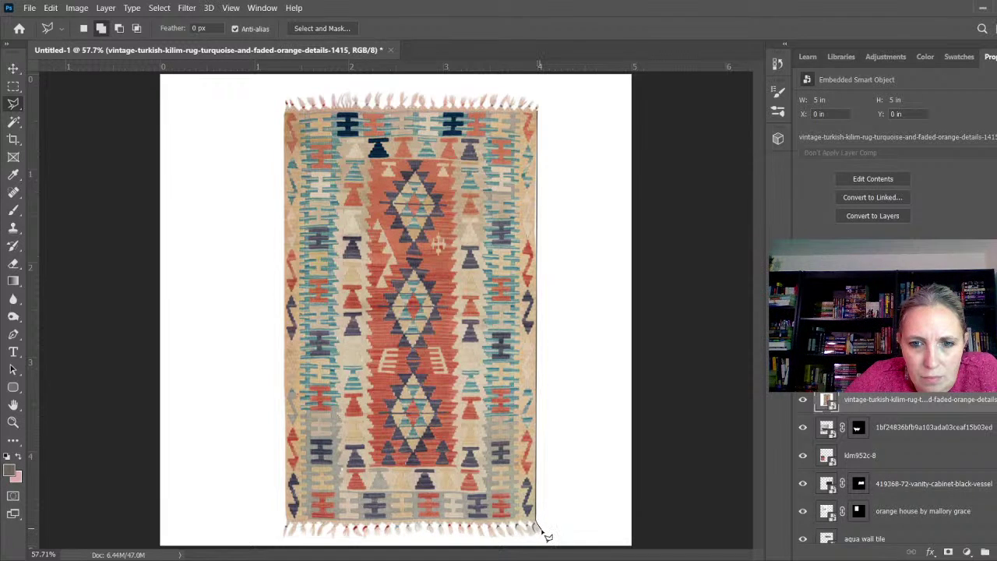
{"action": "left_click", "coordinate": [540, 532]}
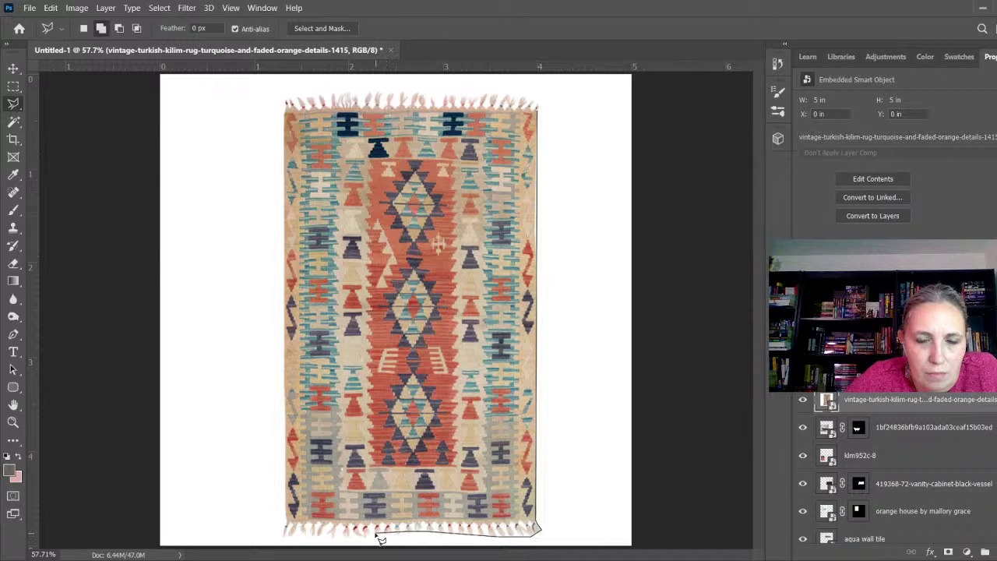
{"action": "left_click", "coordinate": [286, 529]}
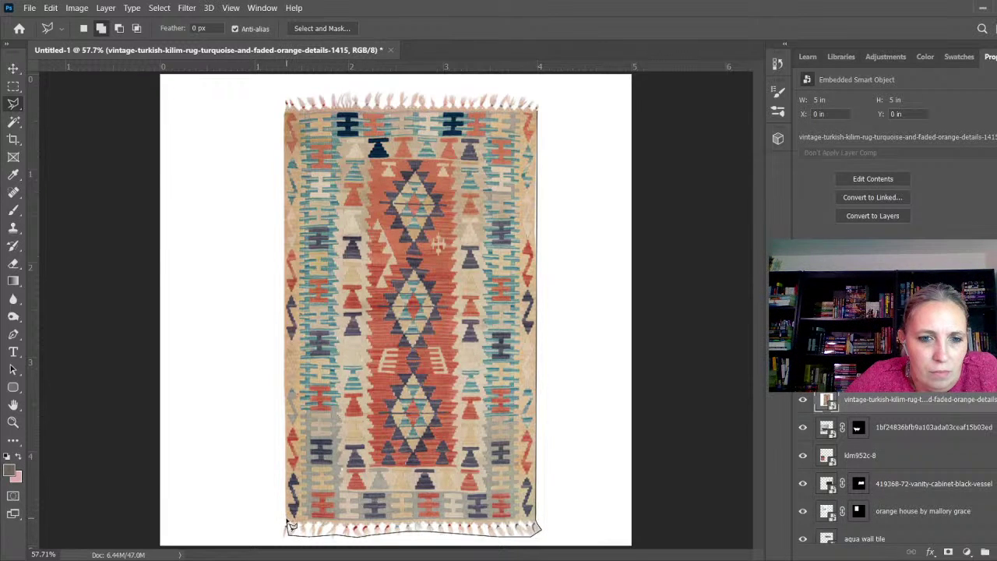
{"action": "left_click", "coordinate": [286, 99]}
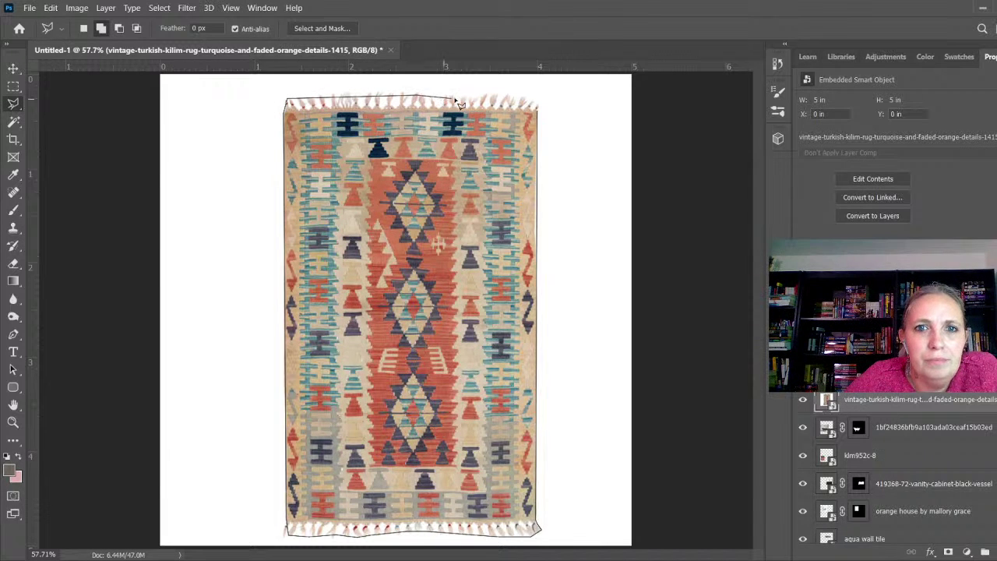
{"action": "left_click", "coordinate": [507, 98]}
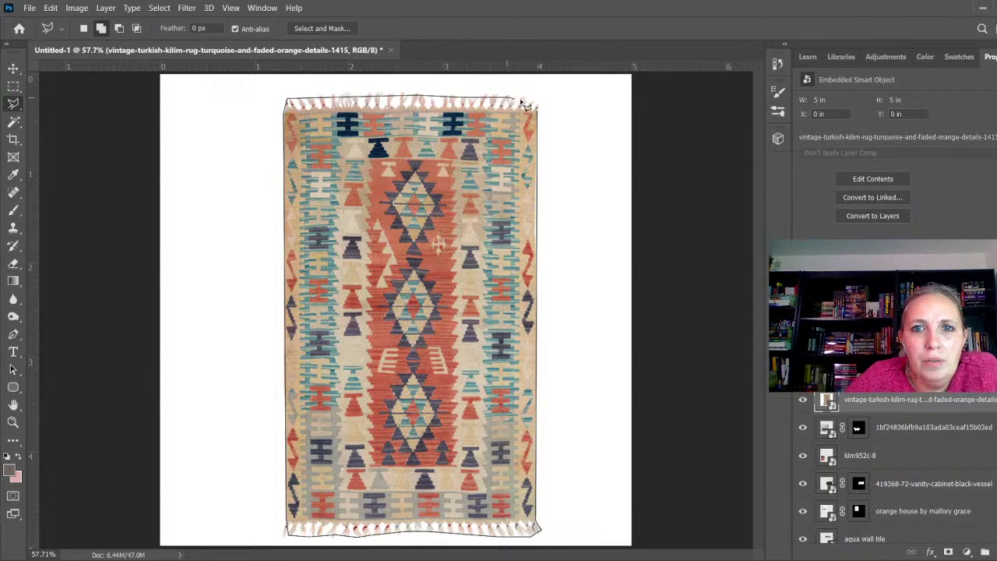
{"action": "left_click", "coordinate": [536, 102]}
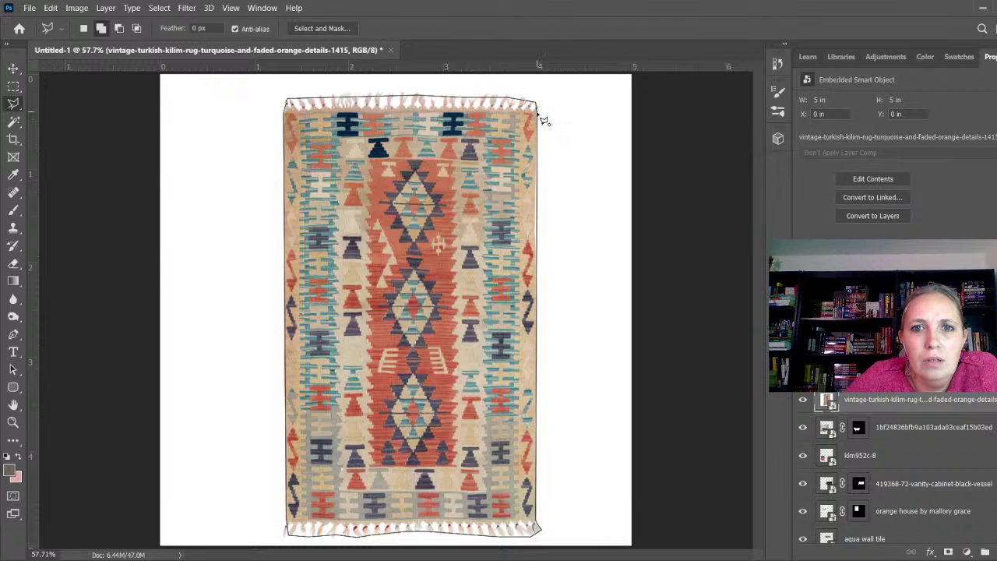
{"action": "left_click", "coordinate": [538, 112]}
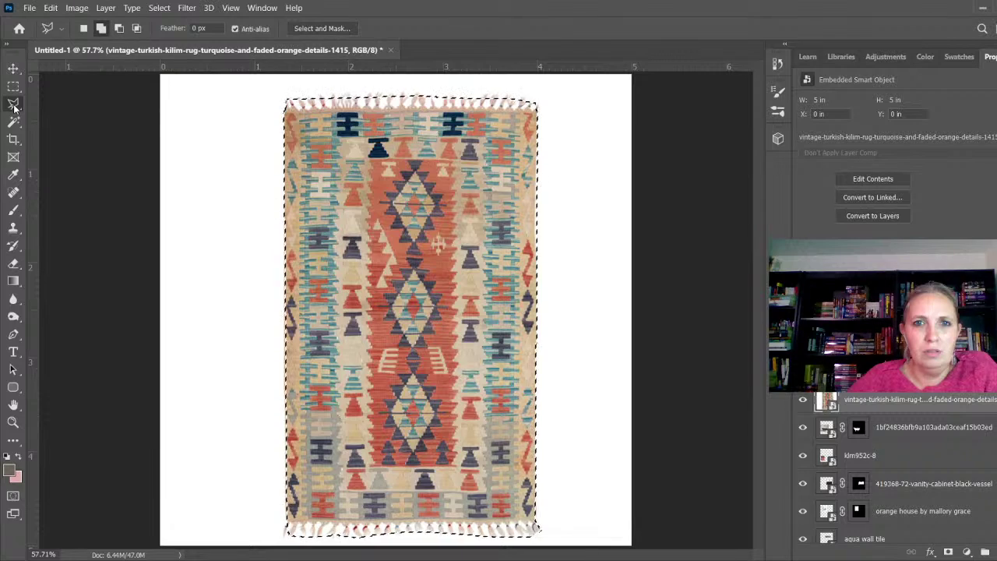
- Add the tassel at the rug's upper-right corner to the selection and subtract the white gap between it and the second tassel
{"action": "key", "text": "alt"}
{"action": "scroll", "coordinate": [546, 110], "scroll_direction": "up", "scroll_amount": 6}
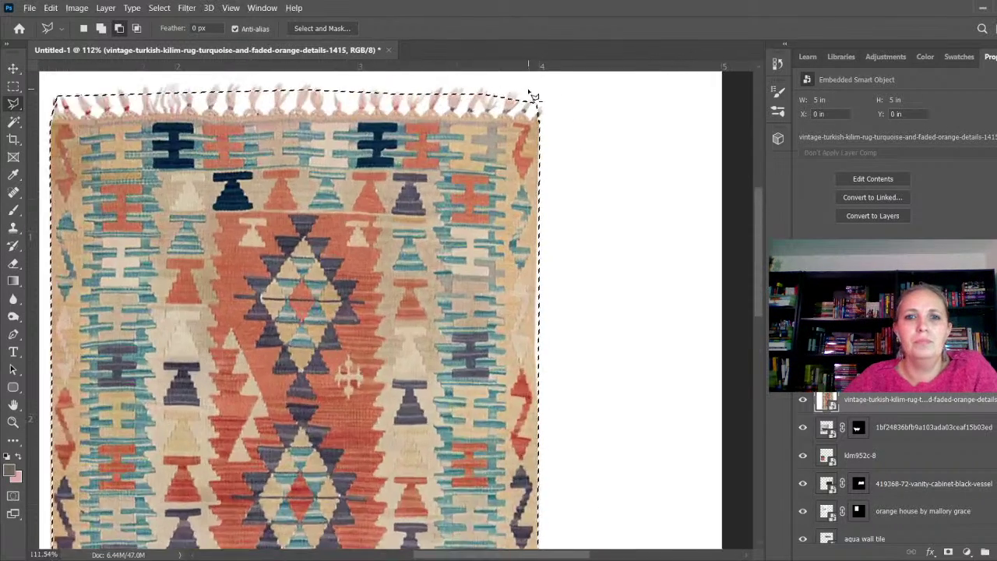
{"action": "key", "text": "shift"}
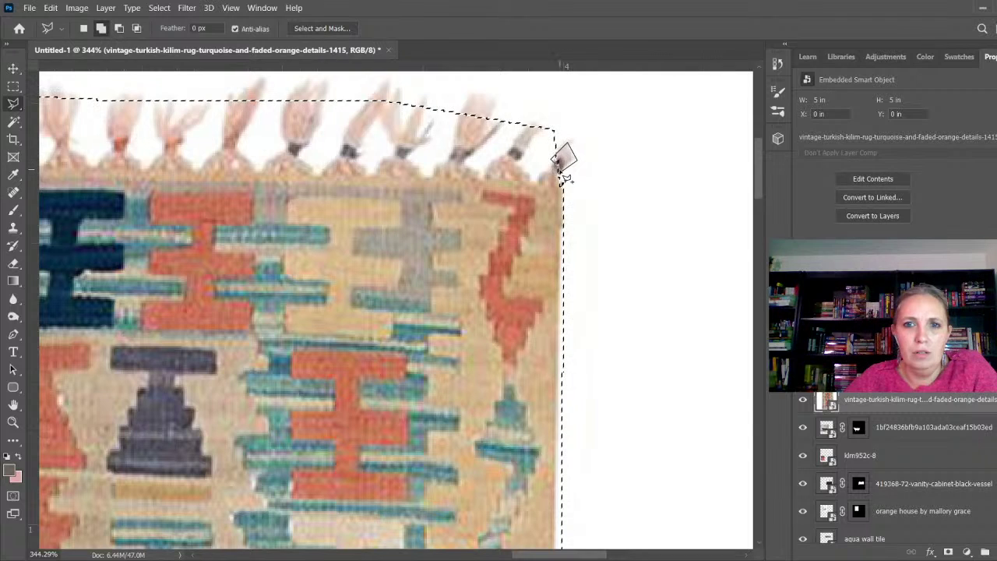
{"action": "key", "text": "alt"}
{"action": "left_click", "coordinate": [569, 154]}
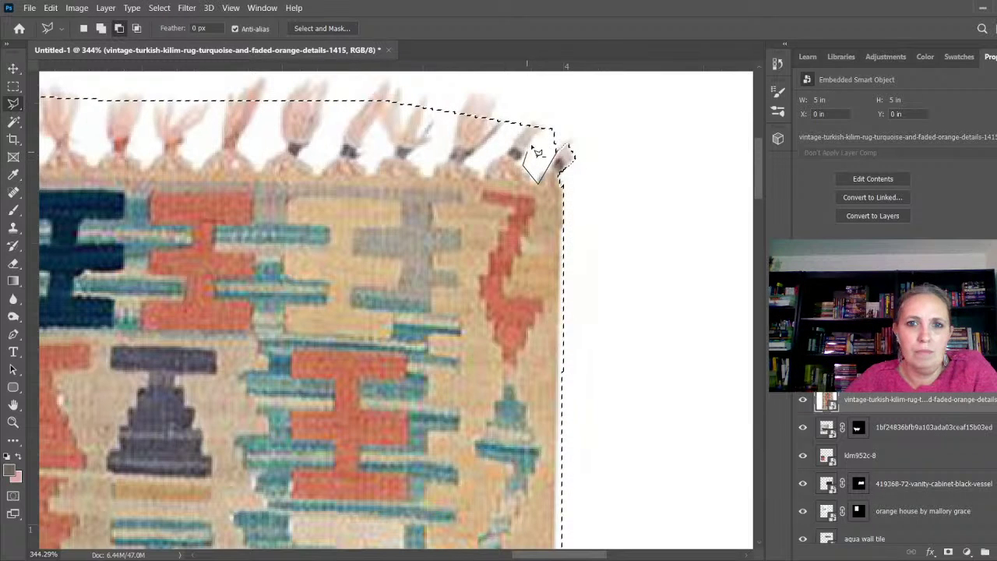
{"action": "left_click", "coordinate": [557, 123]}
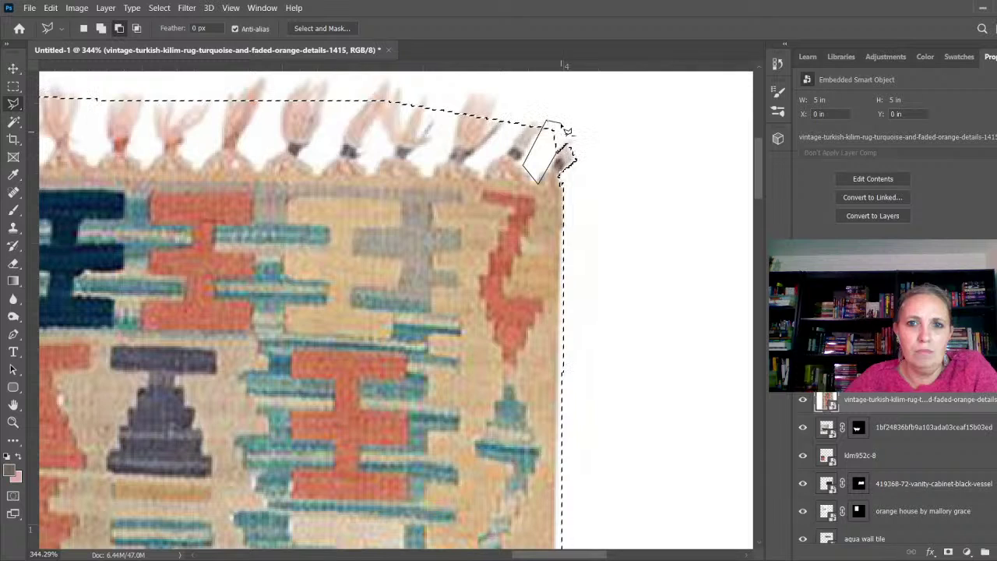
{"action": "left_click", "coordinate": [566, 155]}
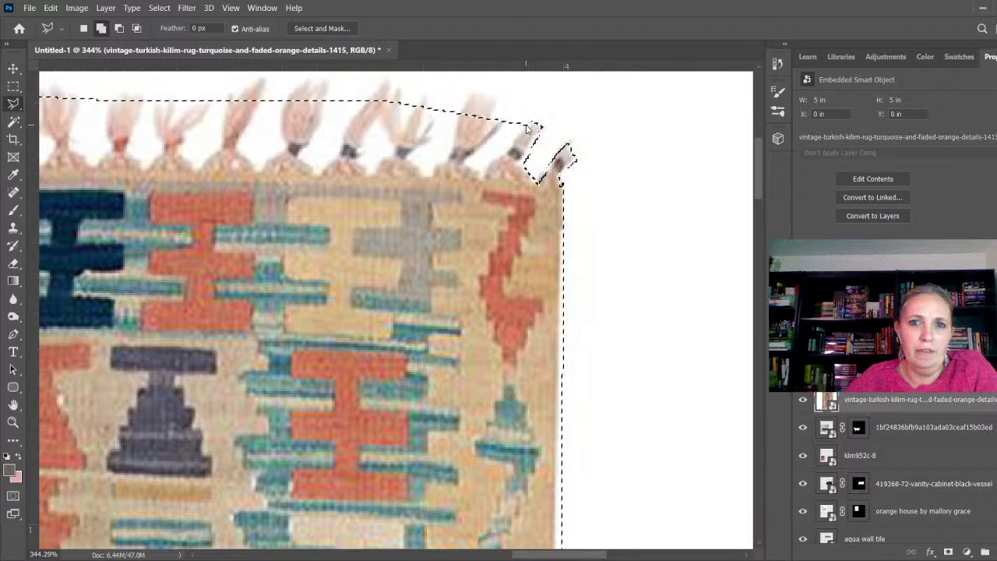
- Subtract the white gaps on both sides of the third tassel from the selection and add the tassel's tip
{"action": "key", "text": "alt"}
{"action": "mouse_move", "coordinate": [514, 156]}
{"action": "left_mouse_down"}
{"action": "mouse_move", "coordinate": [487, 187]}
{"action": "mouse_move", "coordinate": [467, 165]}
{"action": "mouse_move", "coordinate": [512, 128]}
{"action": "left_mouse_up"}
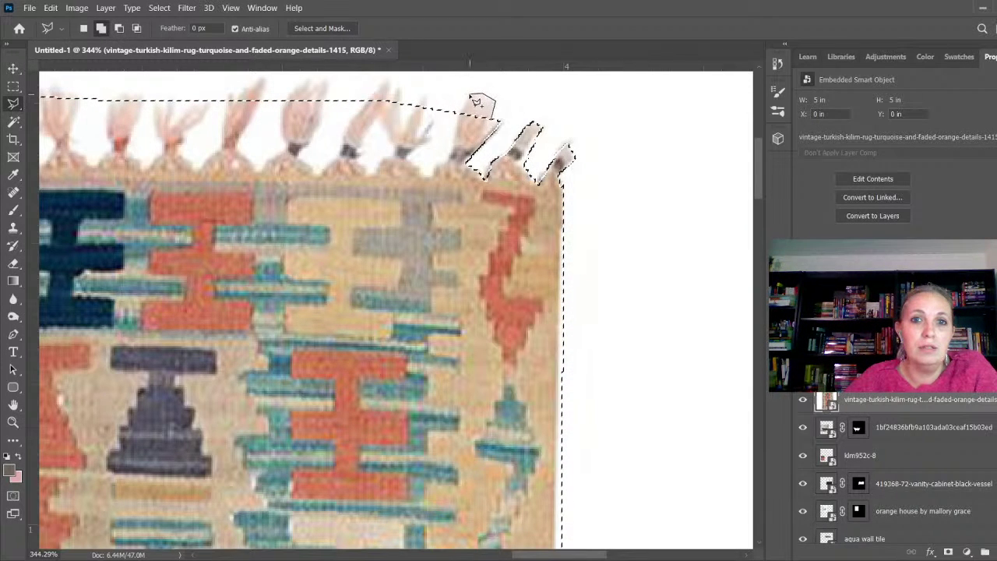
{"action": "left_click_drag", "start_coordinate": [495, 125], "coordinate": [461, 129]}
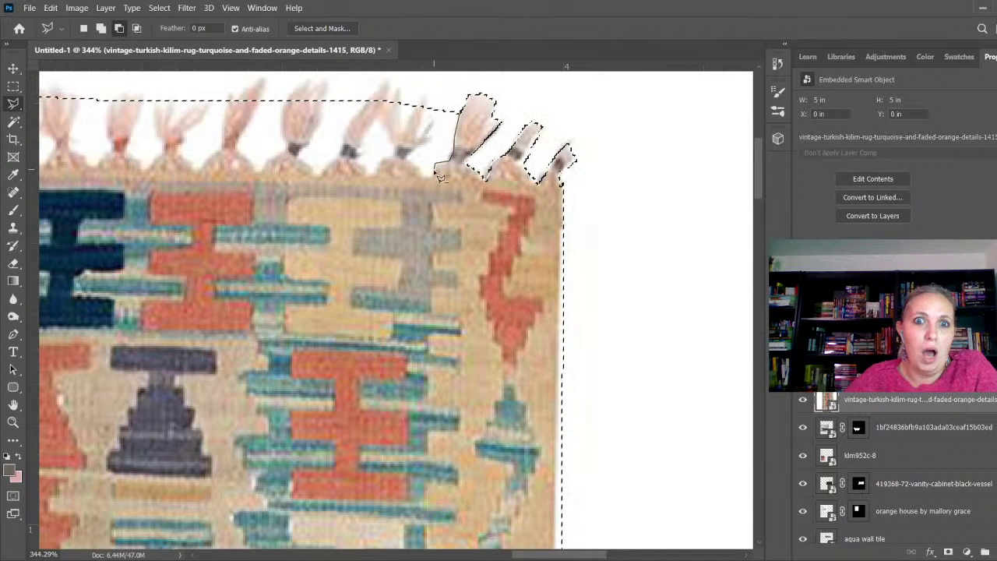
{"action": "mouse_move", "coordinate": [429, 183]}
{"action": "left_mouse_down"}
{"action": "mouse_move", "coordinate": [410, 161]}
{"action": "mouse_move", "coordinate": [435, 146]}
{"action": "mouse_move", "coordinate": [433, 123]}
{"action": "mouse_move", "coordinate": [424, 140]}
{"action": "mouse_move", "coordinate": [431, 109]}
{"action": "mouse_move", "coordinate": [460, 117]}
{"action": "left_mouse_up"}
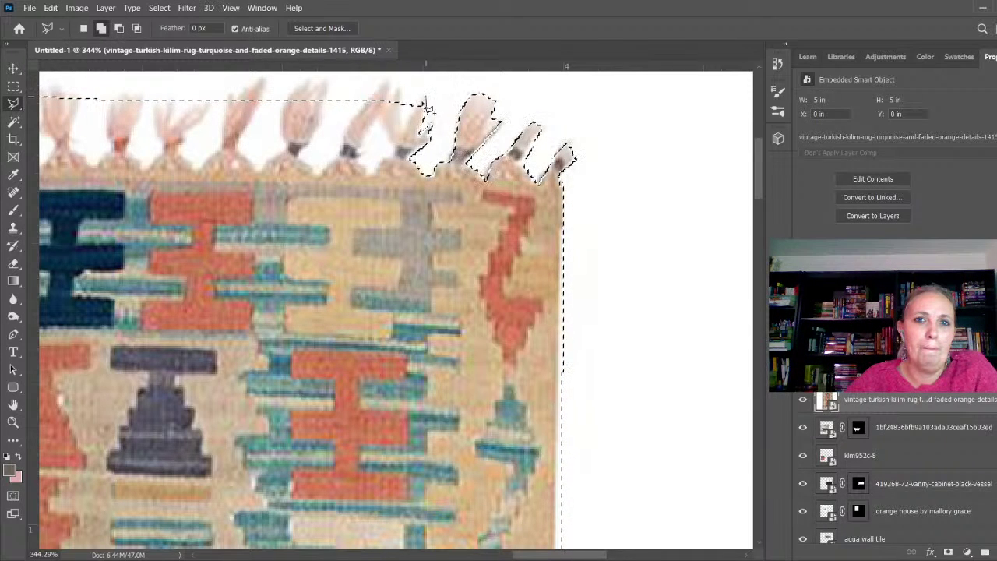
- Subtract the white notch in the fourth tassel from the selection and add the tips of the fourth and fifth tassels
{"action": "key", "text": "alt"}
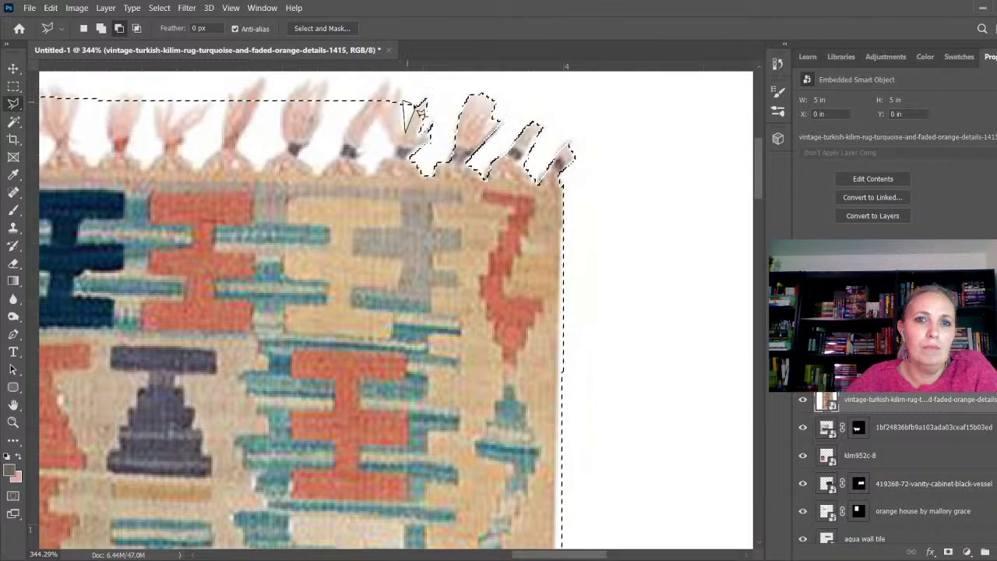
{"action": "key", "text": "shift"}
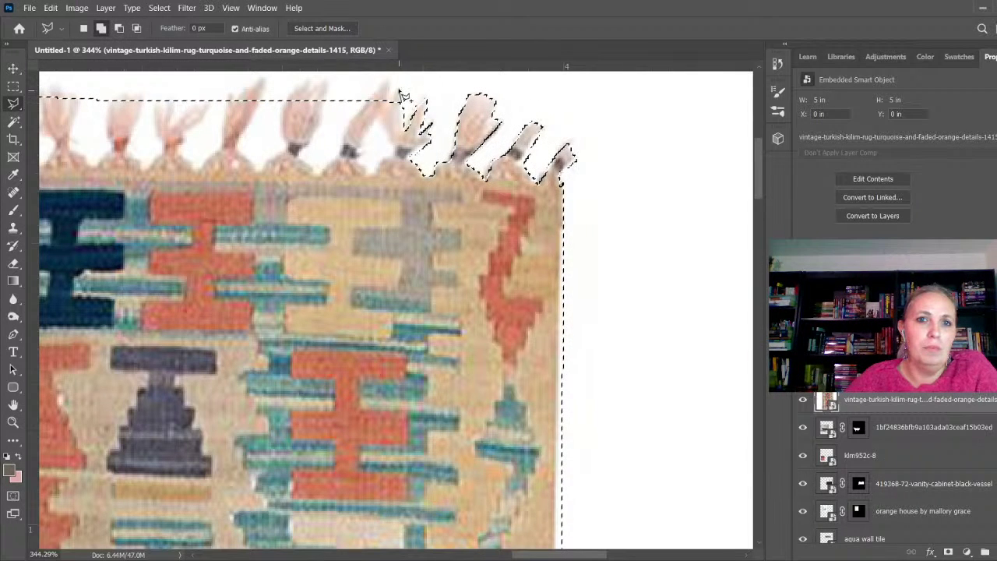
{"action": "mouse_move", "coordinate": [401, 95]}
{"action": "left_mouse_down"}
{"action": "mouse_move", "coordinate": [390, 78]}
{"action": "mouse_move", "coordinate": [374, 109]}
{"action": "mouse_move", "coordinate": [391, 117]}
{"action": "left_mouse_up"}
{"action": "left_click", "coordinate": [403, 103]}
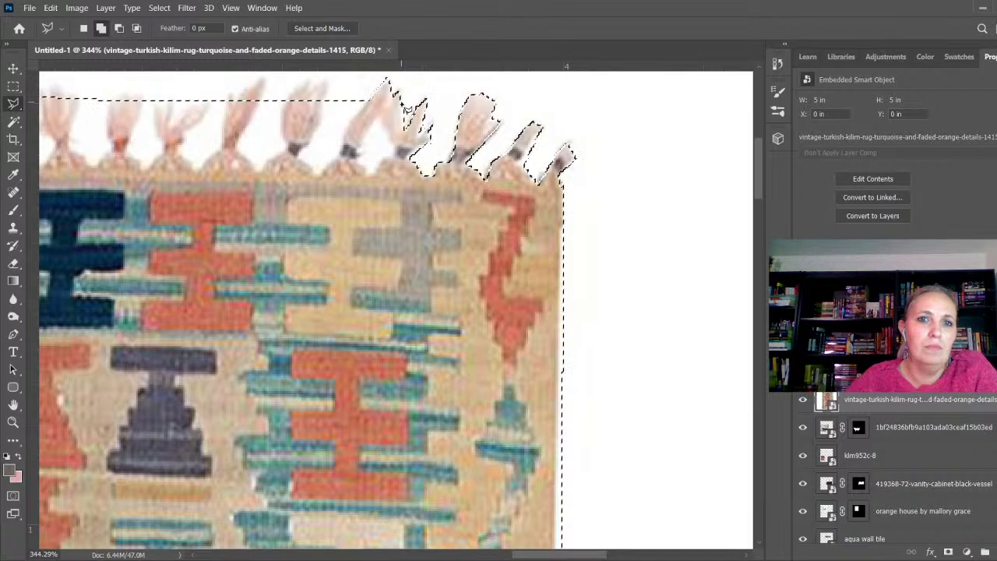
- Subtract the enclosed white gap between the fourth and fifth tassels from the rug selection
{"action": "left_click", "coordinate": [377, 118], "text": "alt"}
{"action": "left_click", "coordinate": [394, 146]}
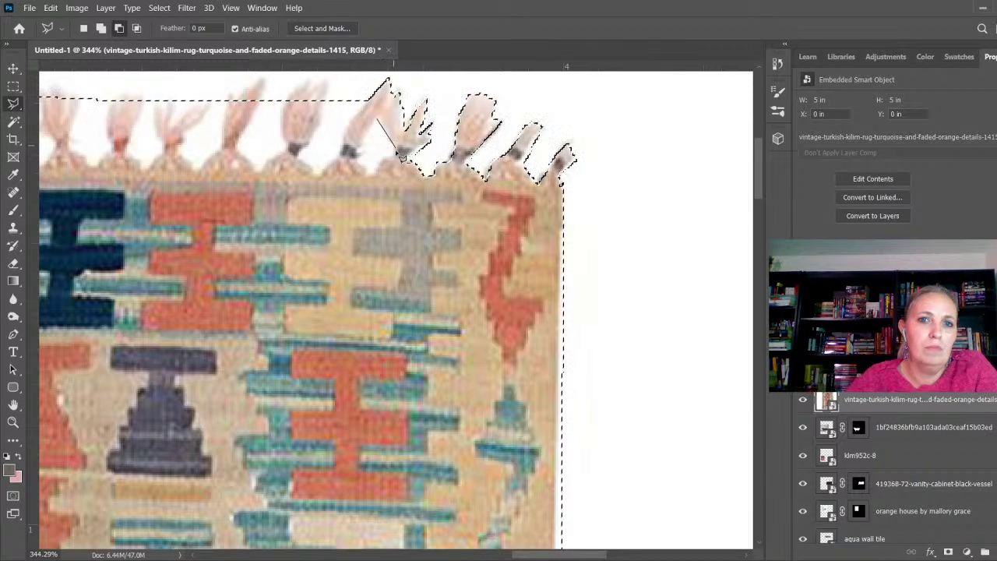
{"action": "left_click", "coordinate": [394, 156]}
{"action": "left_click", "coordinate": [384, 158]}
{"action": "left_click", "coordinate": [374, 173]}
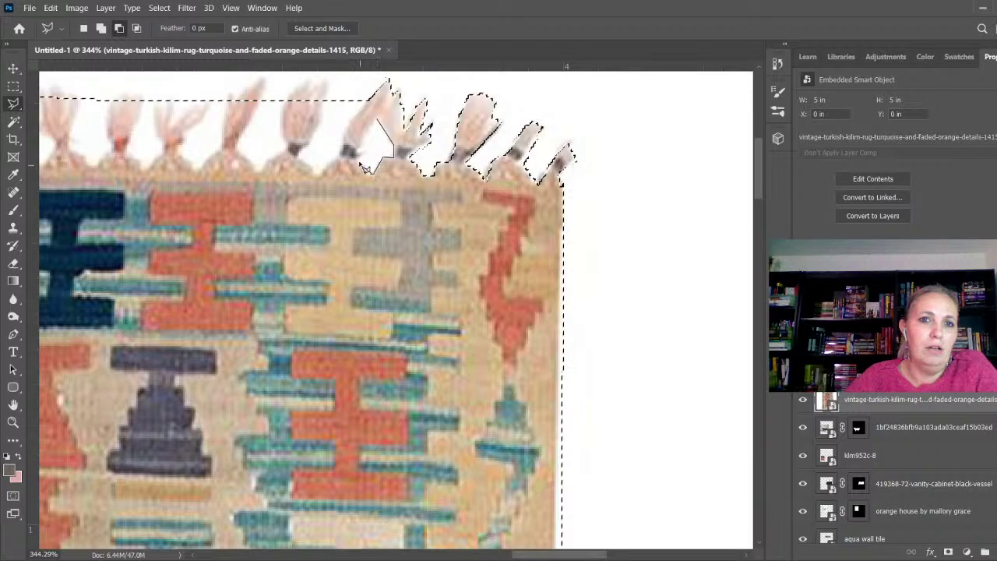
{"action": "left_click", "coordinate": [360, 153]}
{"action": "left_click", "coordinate": [377, 120]}
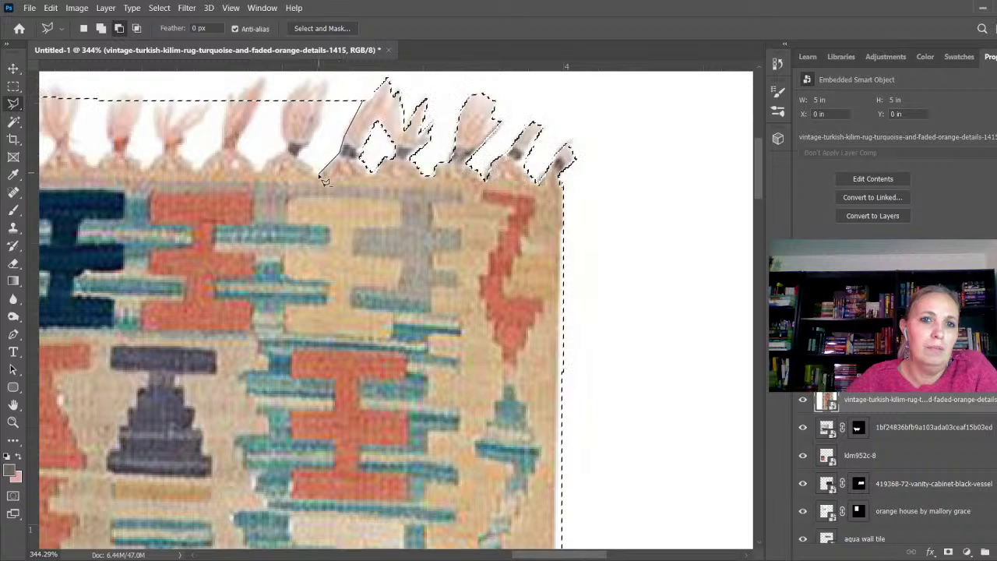
- Trim the white gaps before the sixth and seventh tassels out of the selection and add both tassel tips
{"action": "left_click", "coordinate": [317, 173]}
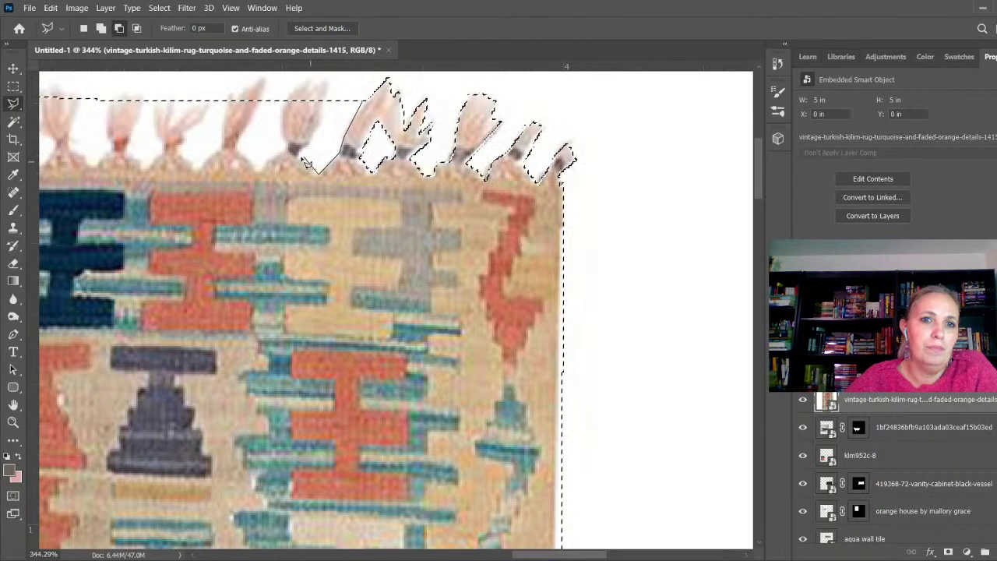
{"action": "left_click", "coordinate": [326, 103]}
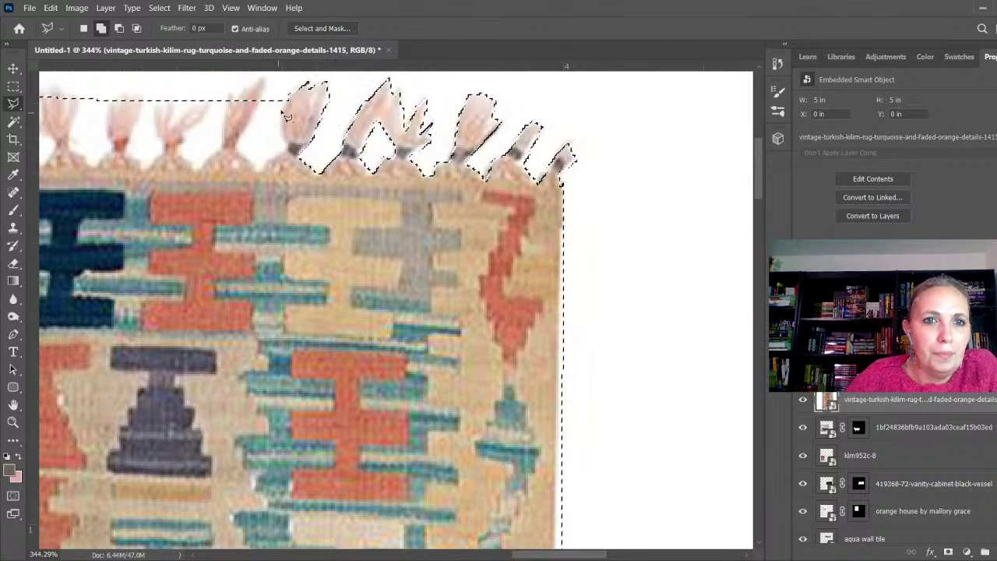
{"action": "key", "text": "alt"}
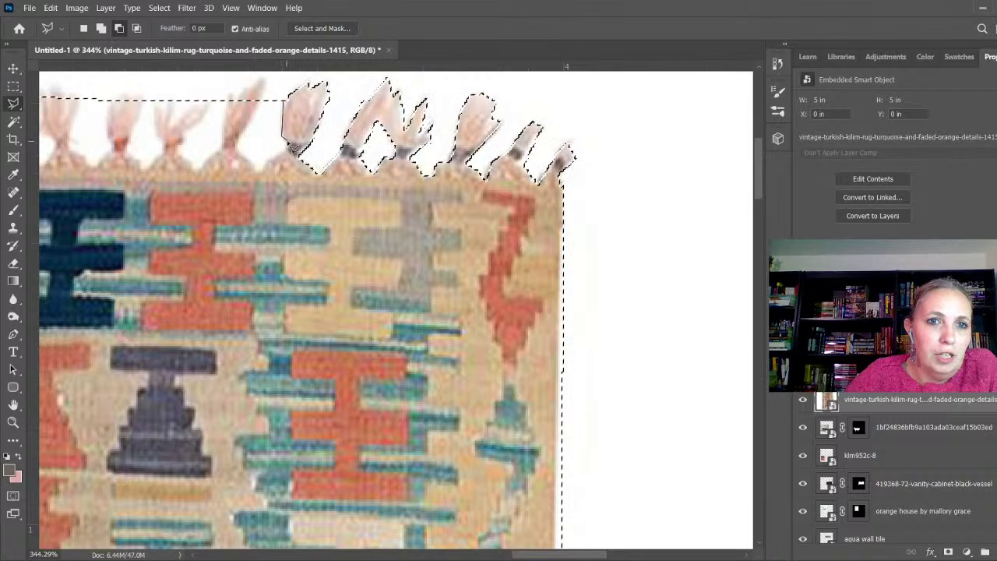
{"action": "left_click", "coordinate": [258, 171]}
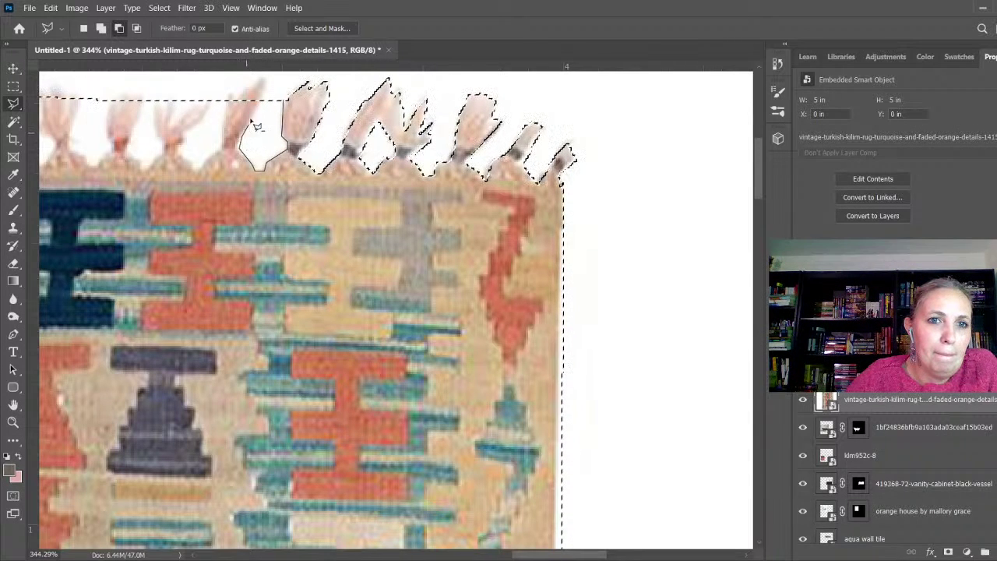
{"action": "left_click", "coordinate": [283, 99]}
{"action": "left_click", "coordinate": [264, 101]}
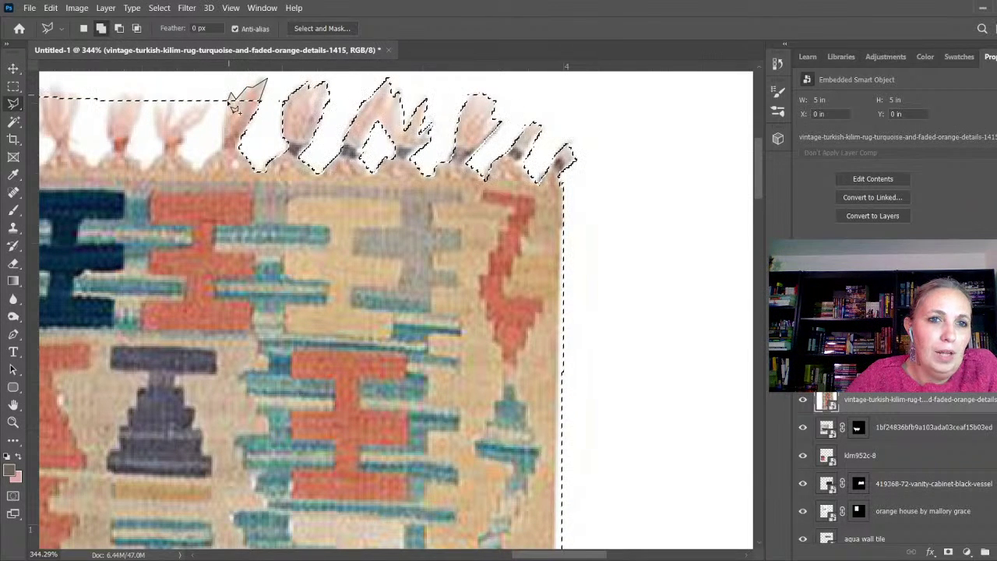
{"action": "left_click", "coordinate": [228, 103]}
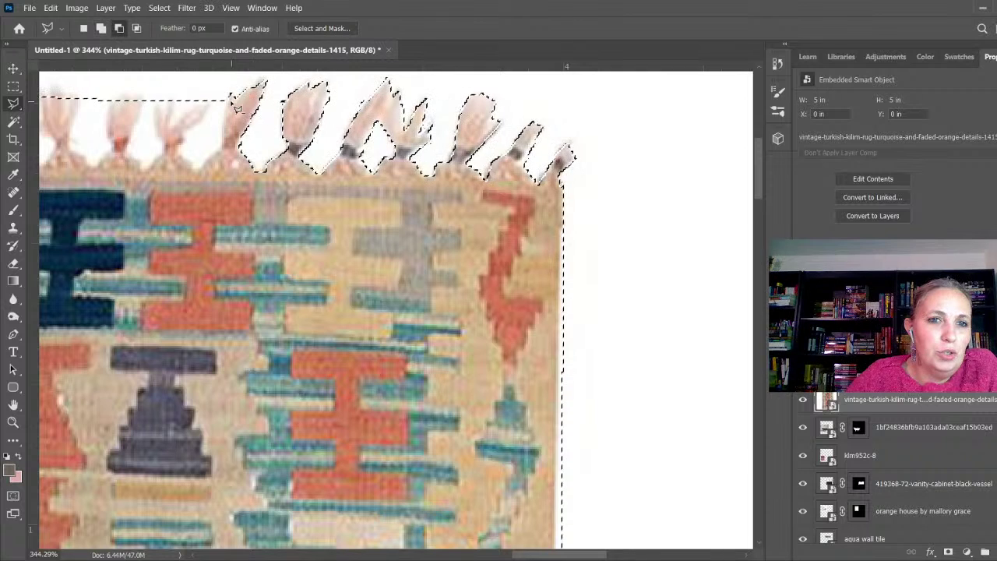
- Subtract the white gaps on both sides of the eighth tassel and the notch between its strands from the selection
{"action": "key", "text": "alt"}
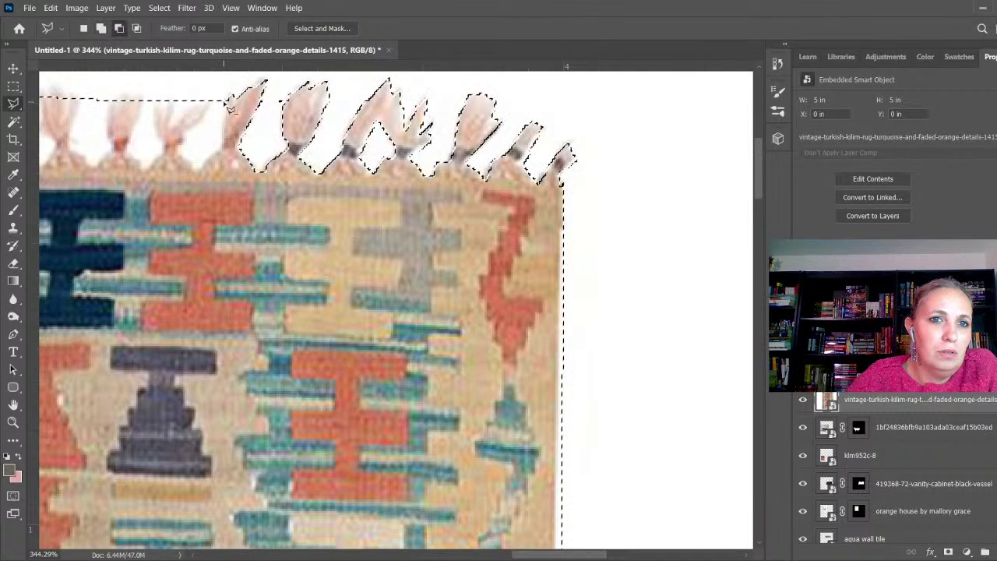
{"action": "left_click", "coordinate": [224, 100]}
{"action": "left_click", "coordinate": [224, 148]}
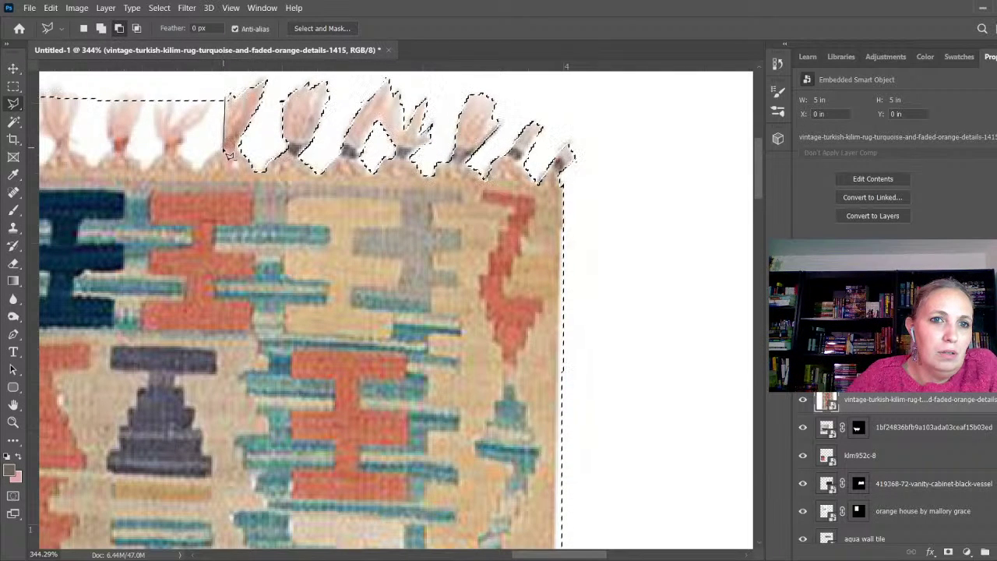
{"action": "left_click", "coordinate": [201, 169]}
{"action": "left_click", "coordinate": [180, 150]}
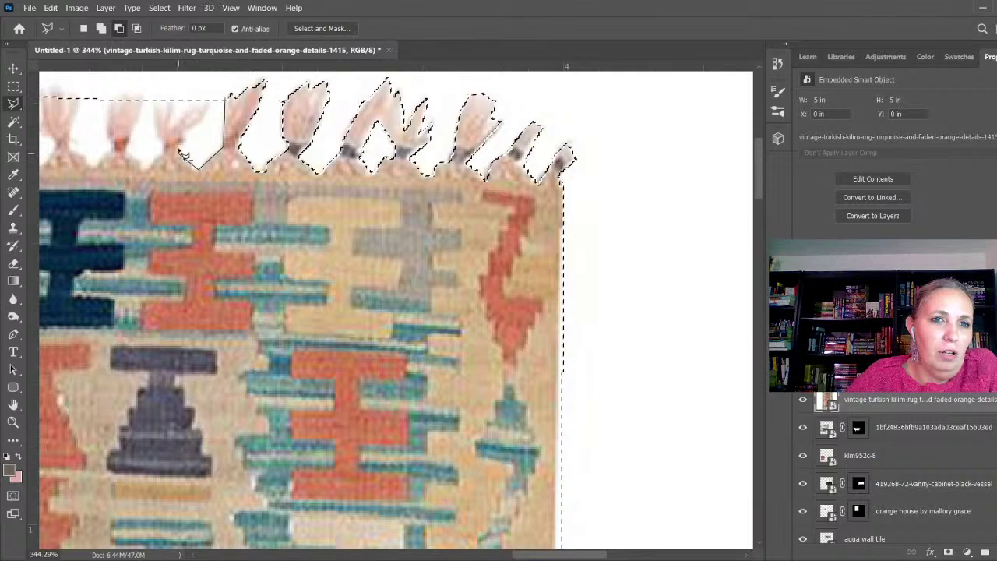
{"action": "left_click", "coordinate": [209, 102]}
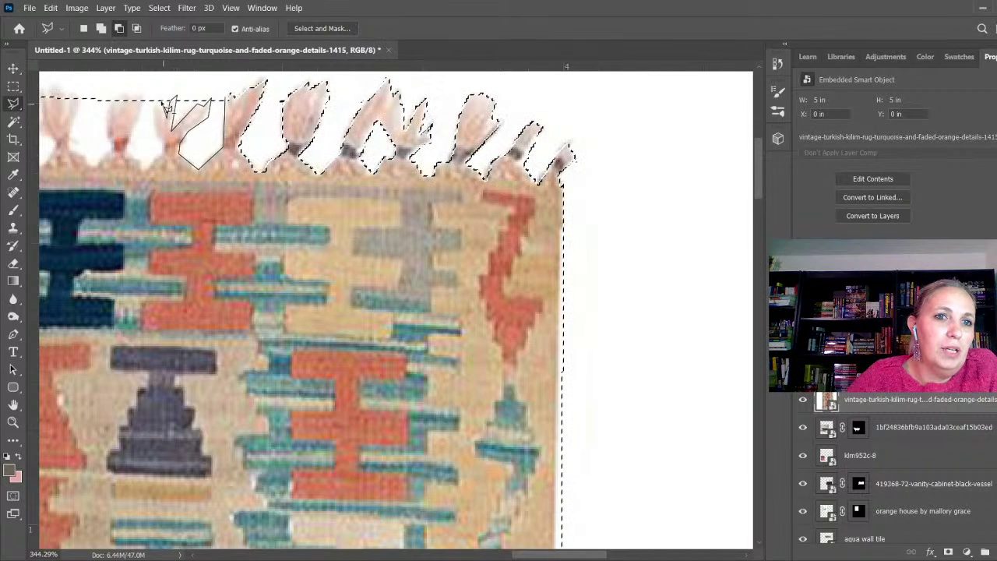
{"action": "left_click", "coordinate": [128, 148]}
{"action": "left_click", "coordinate": [148, 84]}
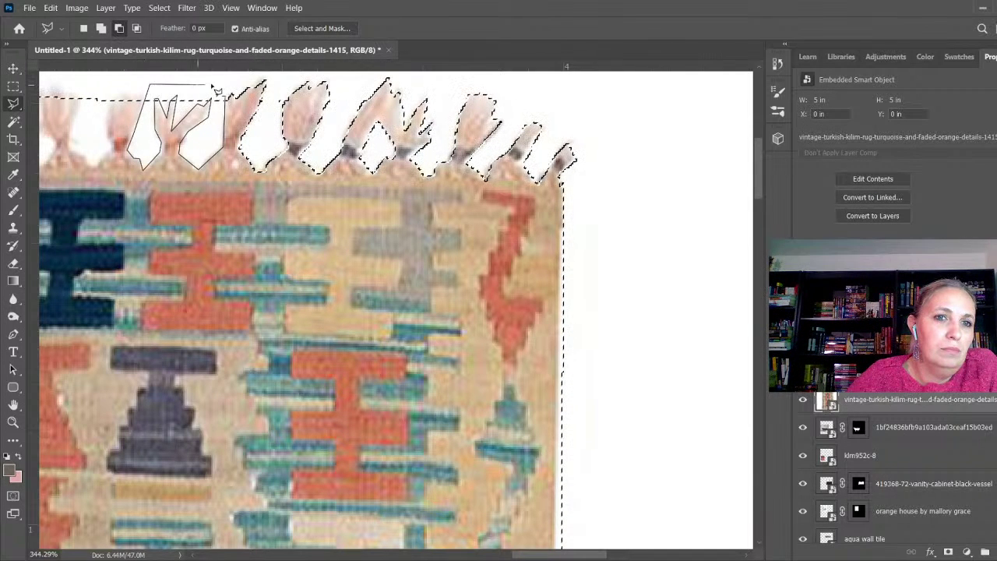
{"action": "left_click", "coordinate": [225, 95]}
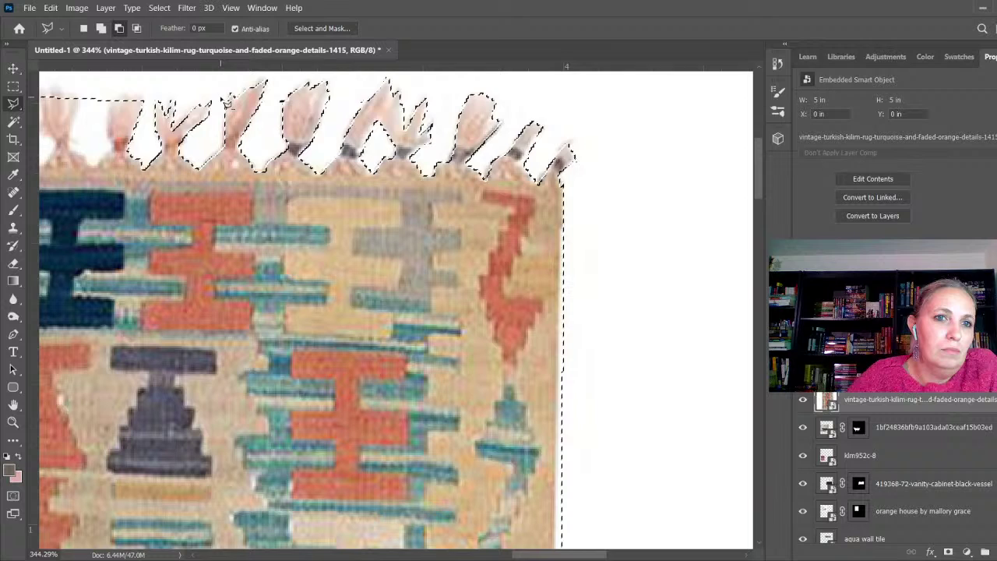
- Add the tip of the ninth tassel to the rug selection
{"action": "left_click", "coordinate": [143, 102]}
{"action": "left_click", "coordinate": [144, 93]}
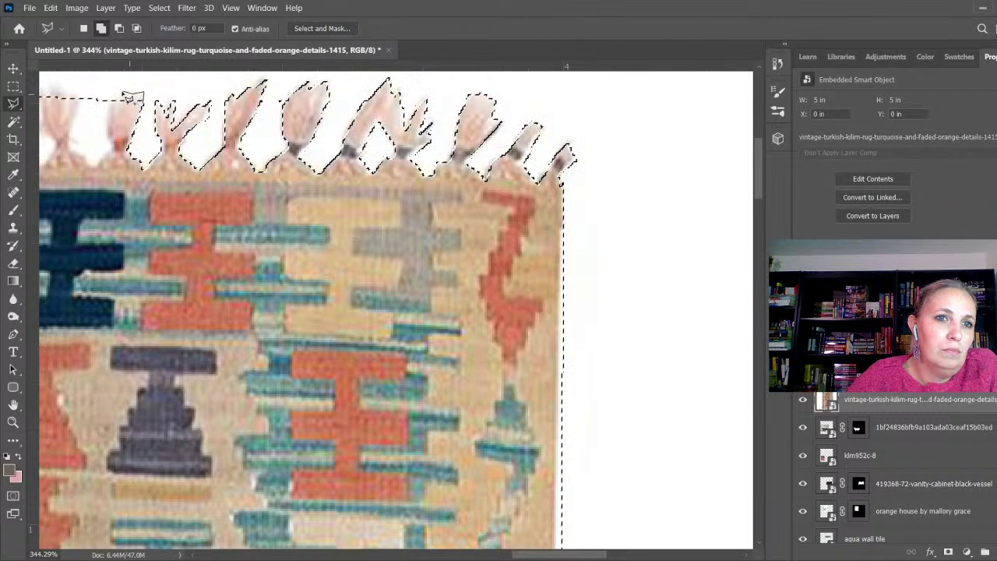
{"action": "left_click", "coordinate": [107, 96]}
{"action": "left_click", "coordinate": [110, 112]}
{"action": "left_click", "coordinate": [143, 102]}
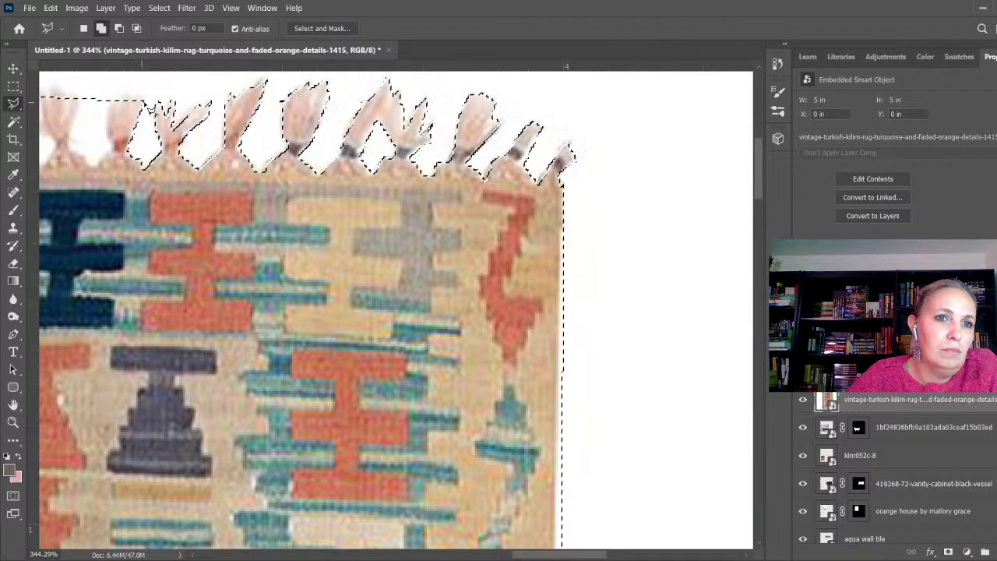
- Subtract the white gap between the ninth and tenth tassels from the selection and add the tenth tassel's tip
{"action": "scroll", "coordinate": [499, 226], "scroll_direction": "down", "scroll_amount": 3}
{"action": "scroll", "coordinate": [545, 246], "scroll_direction": "down", "scroll_amount": 2}
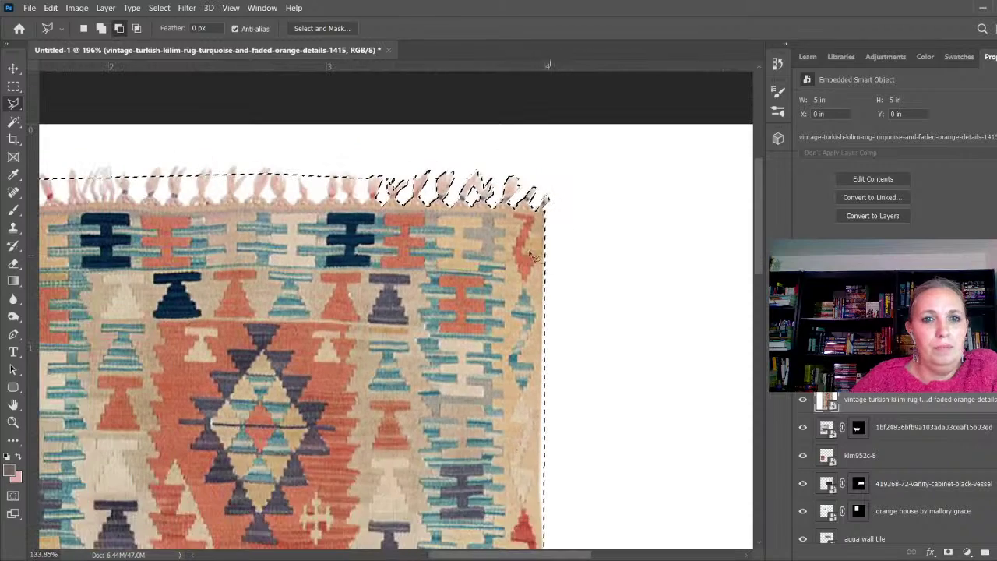
{"action": "scroll", "coordinate": [156, 191], "scroll_direction": "up", "scroll_amount": 2}
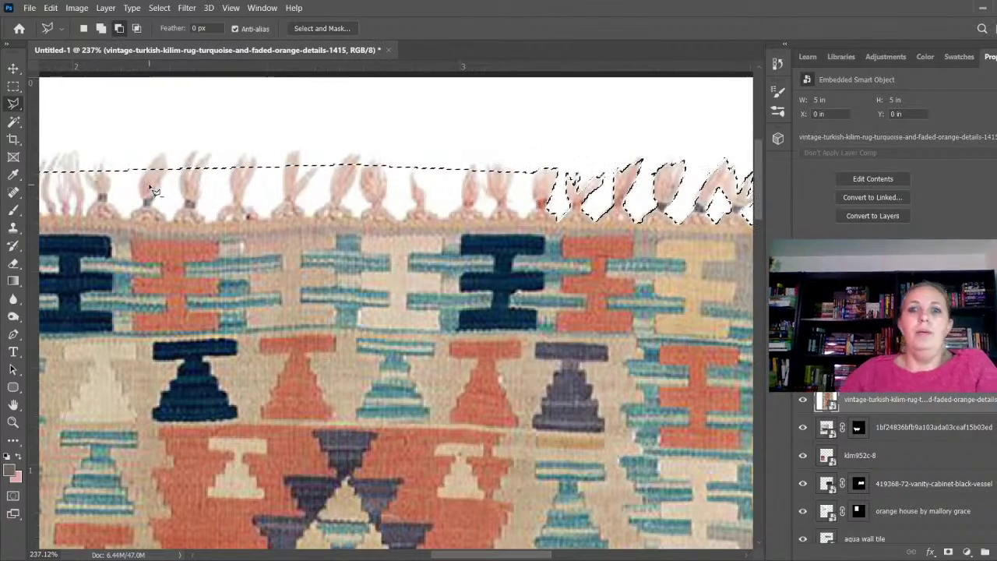
{"action": "left_click", "coordinate": [532, 170]}
{"action": "left_click", "coordinate": [533, 196]}
{"action": "left_click", "coordinate": [537, 205]}
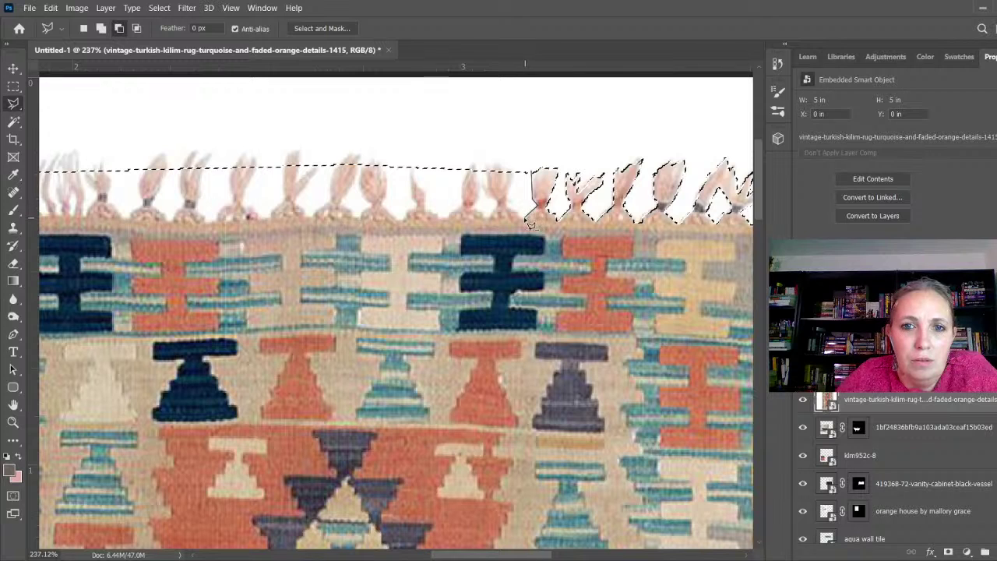
{"action": "left_click", "coordinate": [525, 217]}
{"action": "left_click", "coordinate": [511, 215]}
{"action": "left_click", "coordinate": [504, 193]}
{"action": "left_click", "coordinate": [515, 163]}
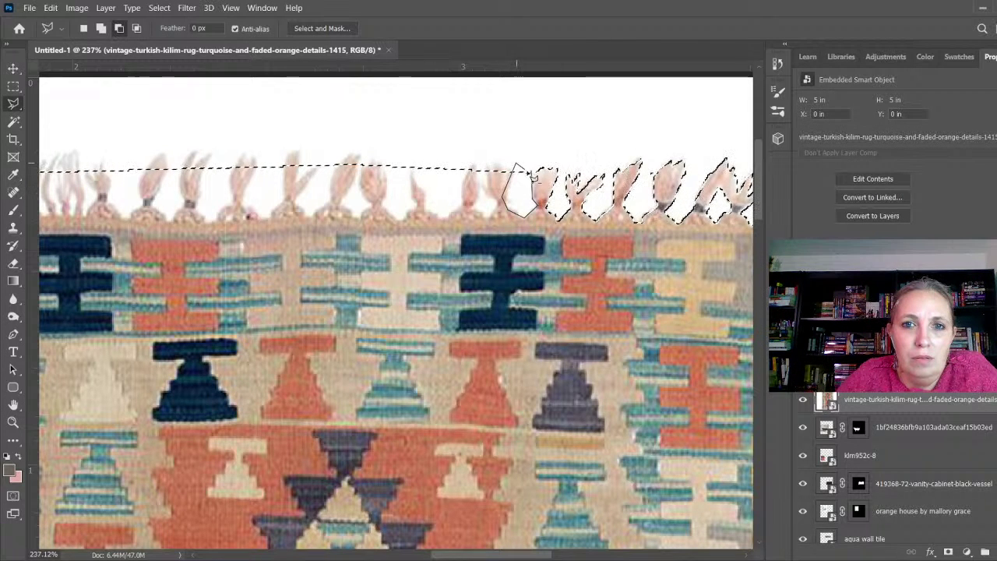
{"action": "left_click", "coordinate": [533, 172]}
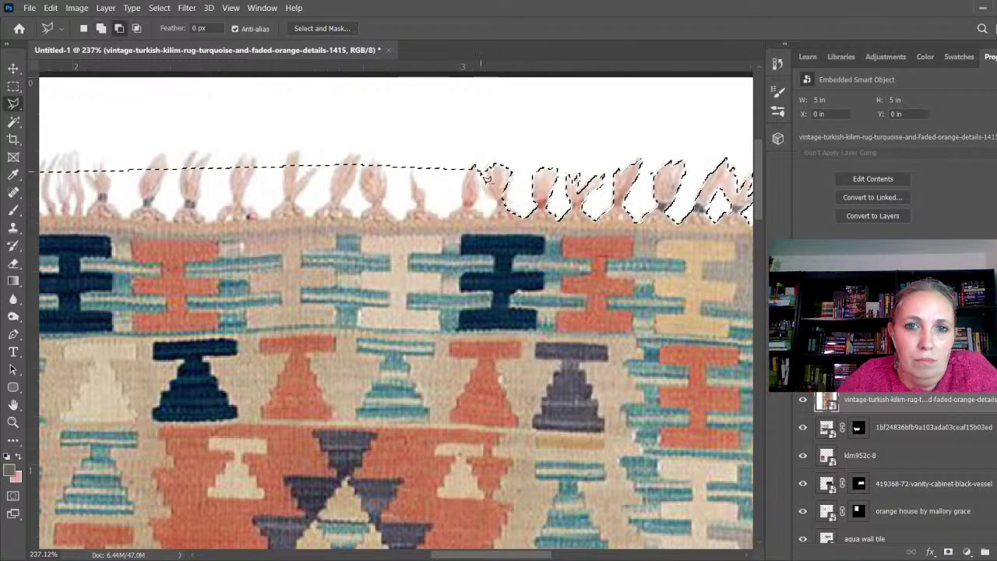
- Trim the narrow white gap between the tenth and eleventh tassels out of the rug selection
{"action": "key", "text": "alt"}
{"action": "left_click", "coordinate": [480, 188]}
{"action": "left_click", "coordinate": [474, 206]}
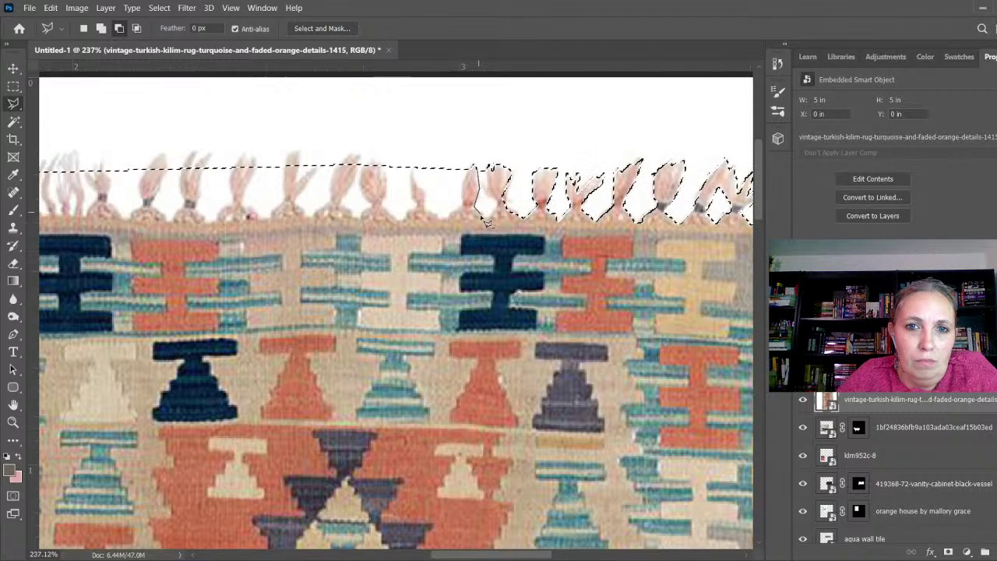
{"action": "left_click", "coordinate": [484, 217]}
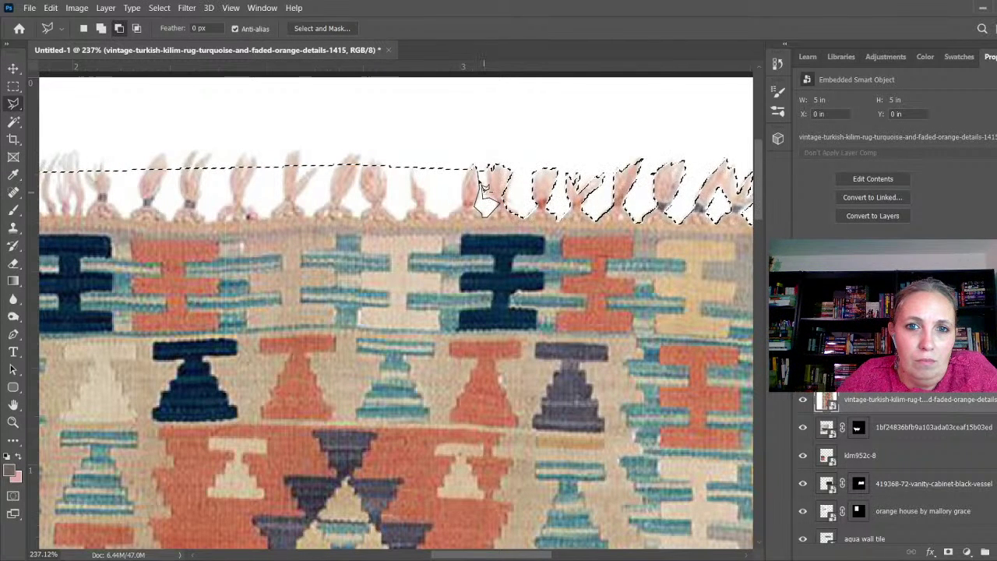
{"action": "left_click", "coordinate": [486, 186]}
{"action": "left_click", "coordinate": [487, 168]}
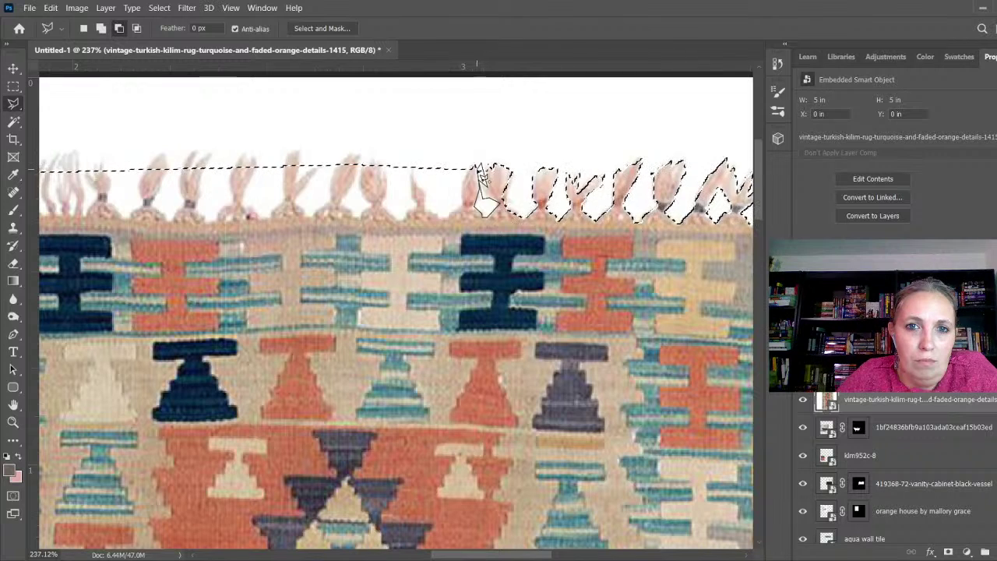
{"action": "left_click", "coordinate": [476, 168]}
- Subtract the white areas around the short twelfth tassel, from the eleventh to the thirteenth tassel, from the selection
{"action": "left_click", "coordinate": [474, 167], "text": "alt"}
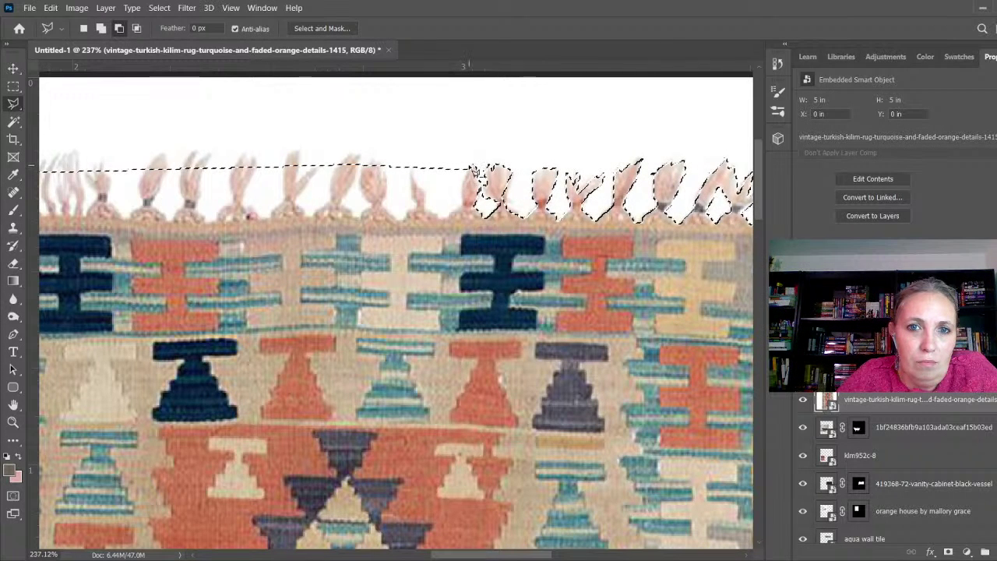
{"action": "left_click", "coordinate": [463, 195]}
{"action": "left_click", "coordinate": [448, 212]}
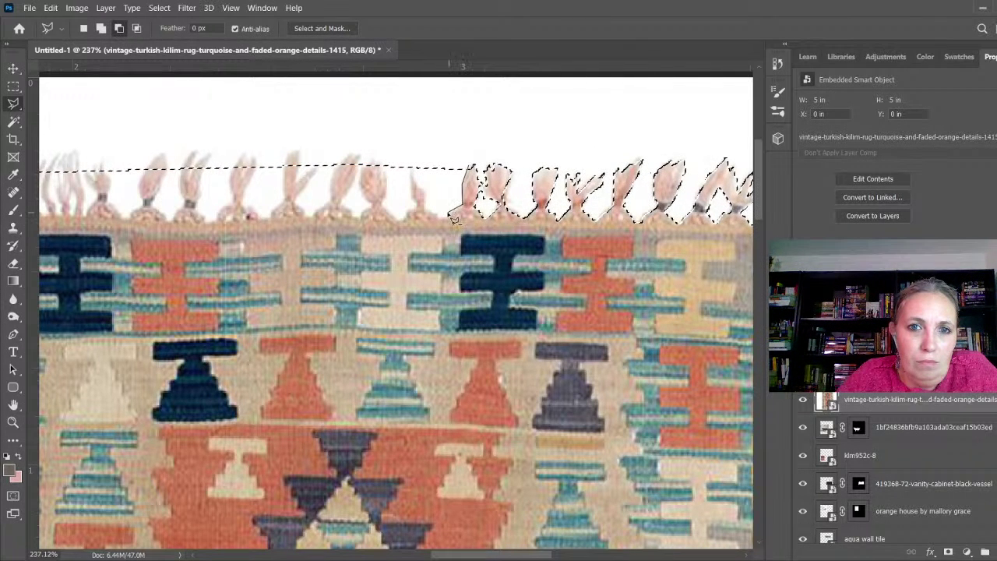
{"action": "left_click", "coordinate": [437, 215]}
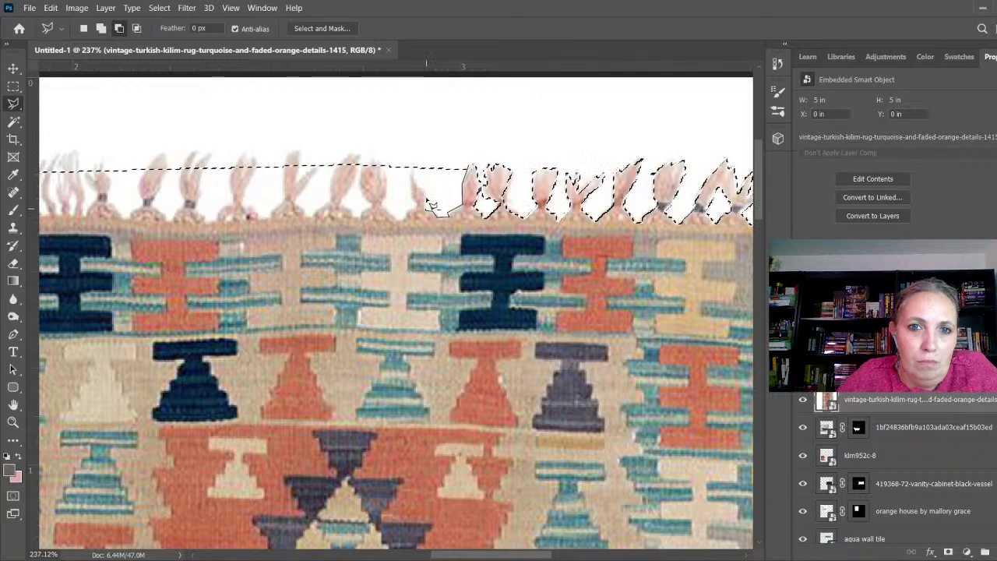
{"action": "left_click", "coordinate": [425, 193]}
{"action": "left_click", "coordinate": [411, 166]}
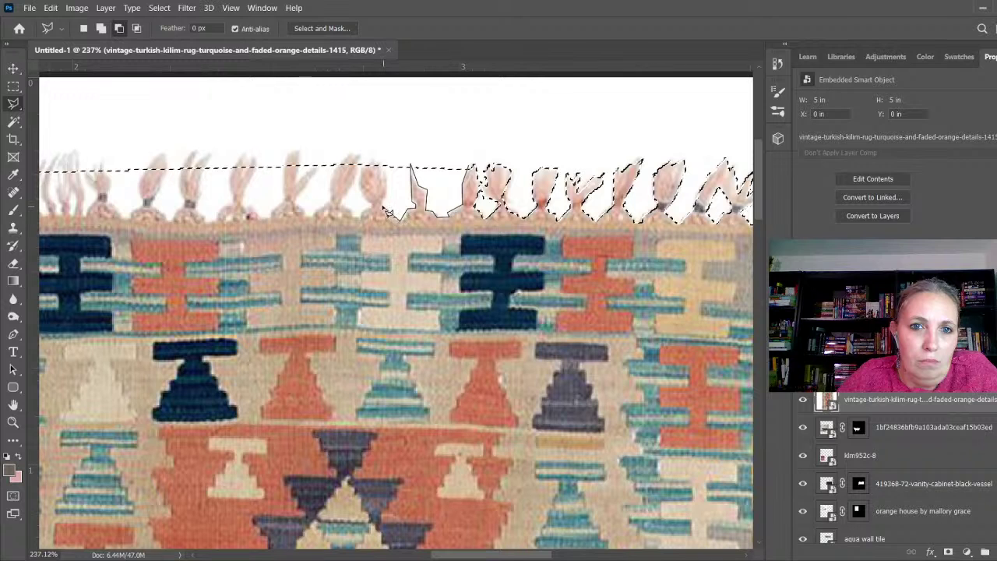
{"action": "left_click", "coordinate": [384, 209]}
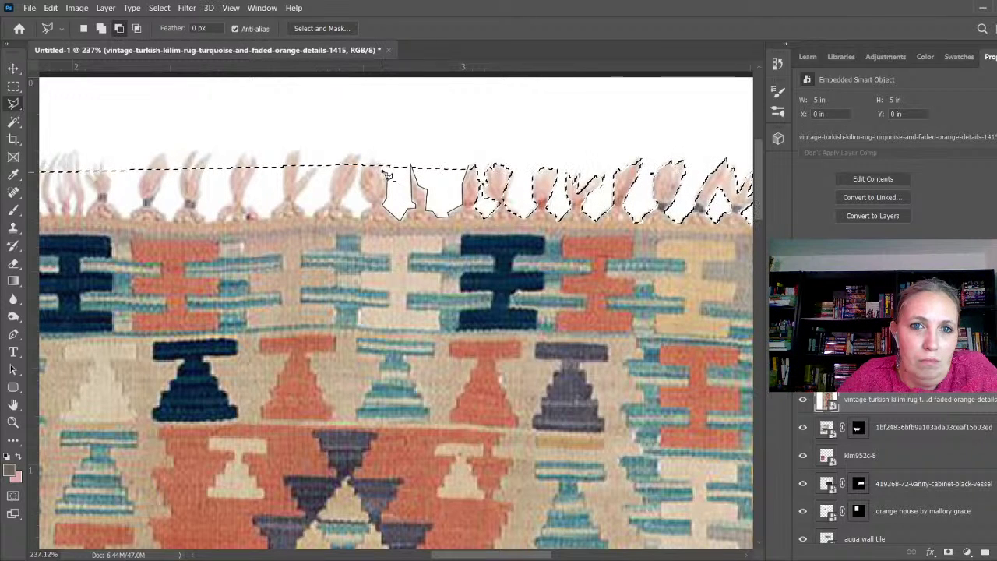
{"action": "left_click", "coordinate": [381, 158]}
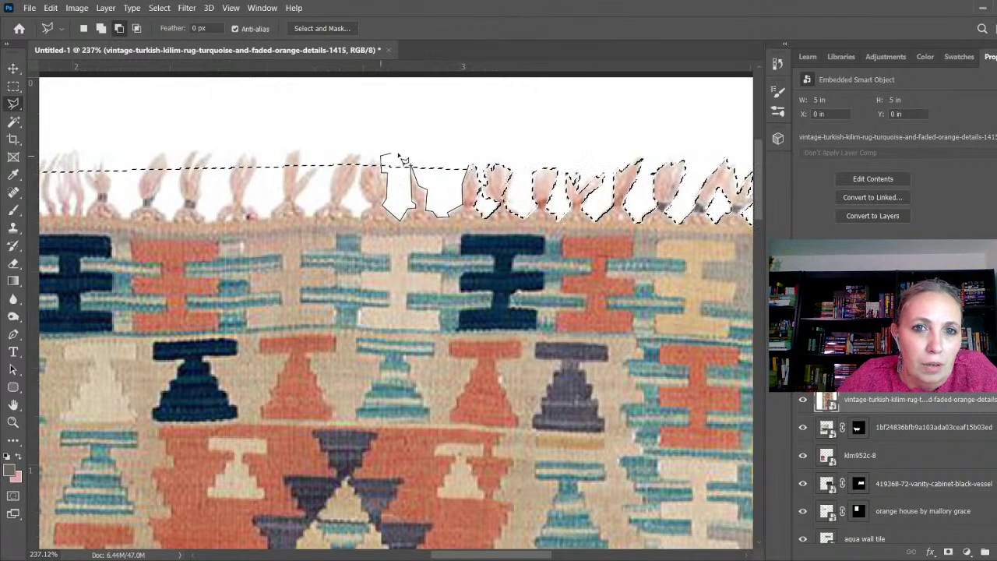
{"action": "left_click", "coordinate": [473, 169]}
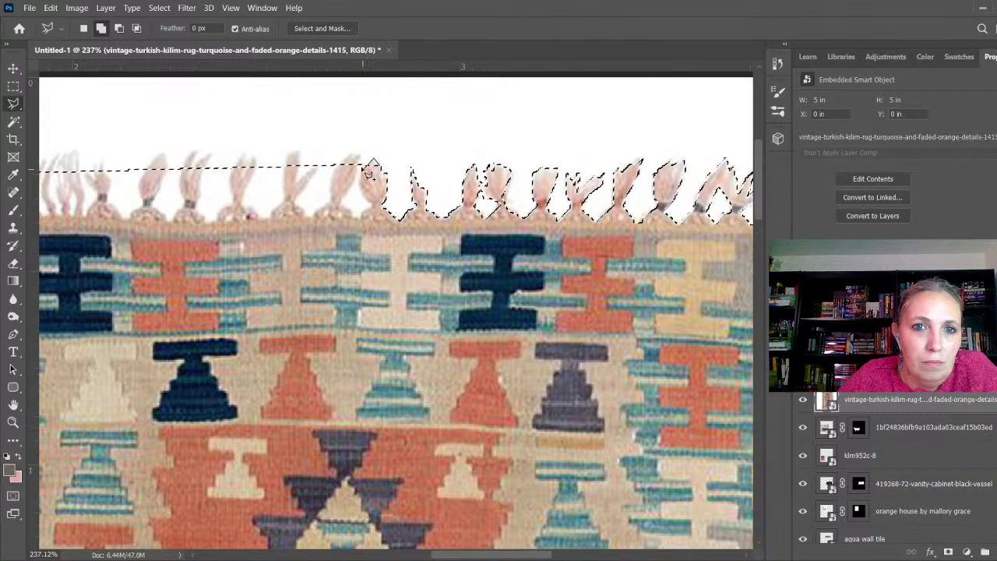
- Add the tips of the thirteenth and fourteenth tassels to the selection
{"action": "left_click", "coordinate": [350, 153]}
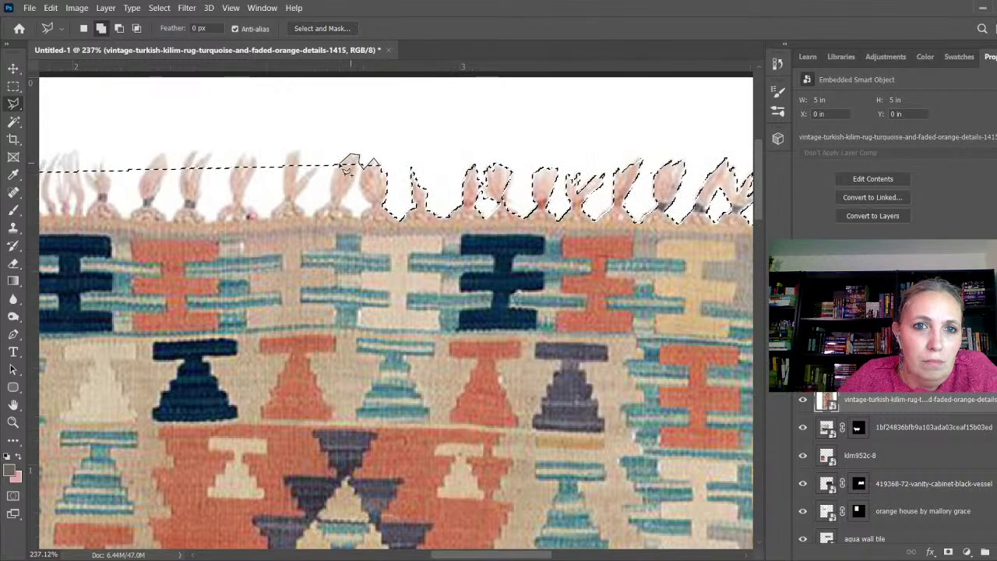
{"action": "left_click", "coordinate": [334, 169]}
{"action": "left_click", "coordinate": [381, 167]}
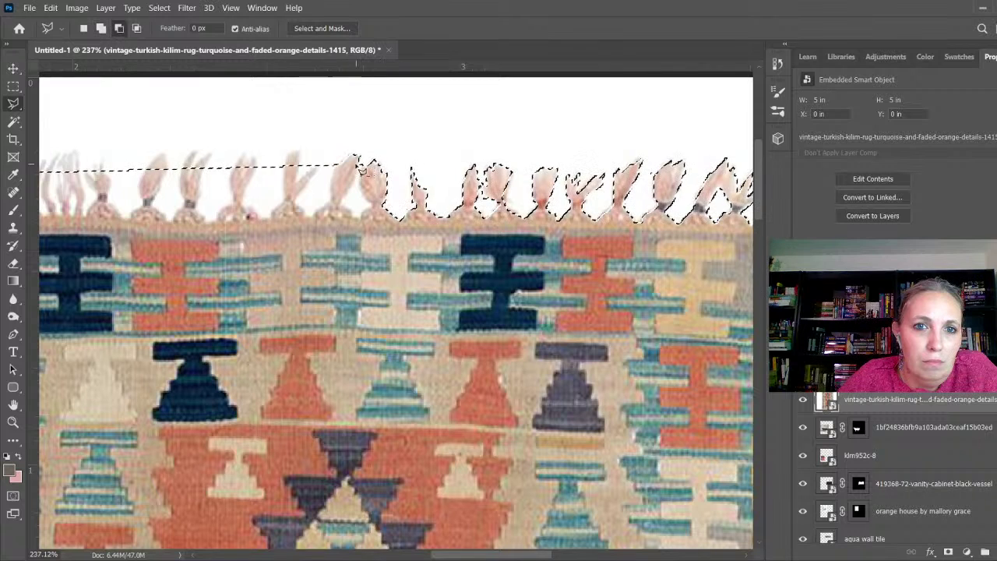
- Subtract the white gaps on both sides of the fourteenth tassel from the rug selection
{"action": "left_click", "coordinate": [359, 161], "text": "alt"}
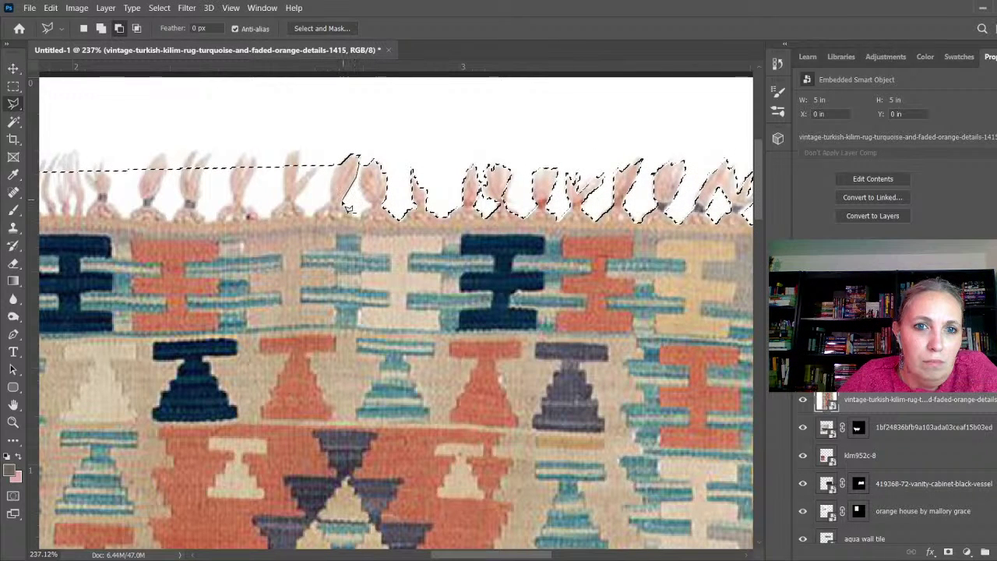
{"action": "left_click", "coordinate": [359, 216]}
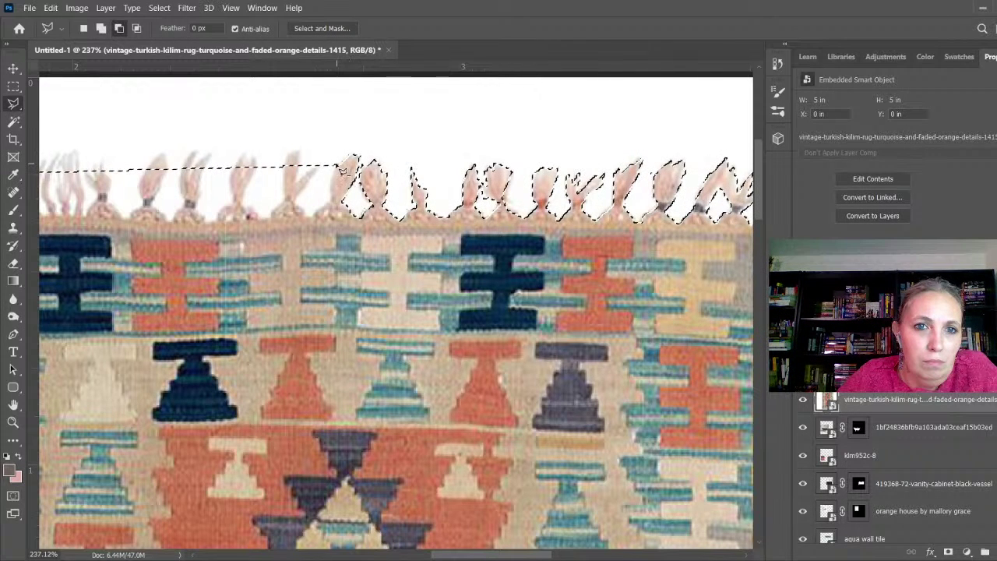
{"action": "left_click", "coordinate": [299, 207]}
{"action": "left_click", "coordinate": [337, 166]}
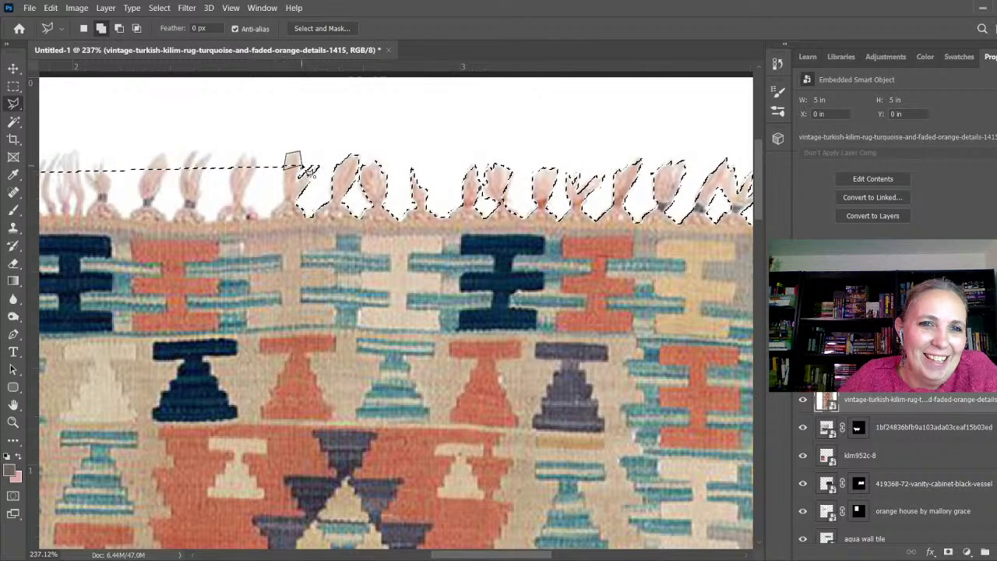
- Add the tips of the fifteenth and sixteenth tassels and subtract the white gaps on both sides of the sixteenth
{"action": "mouse_move", "coordinate": [310, 170]}
{"action": "left_mouse_down"}
{"action": "mouse_move", "coordinate": [288, 181]}
{"action": "mouse_move", "coordinate": [276, 224]}
{"action": "mouse_move", "coordinate": [248, 202]}
{"action": "mouse_move", "coordinate": [244, 185]}
{"action": "mouse_move", "coordinate": [250, 168]}
{"action": "mouse_move", "coordinate": [285, 173]}
{"action": "mouse_move", "coordinate": [261, 167]}
{"action": "left_mouse_up"}
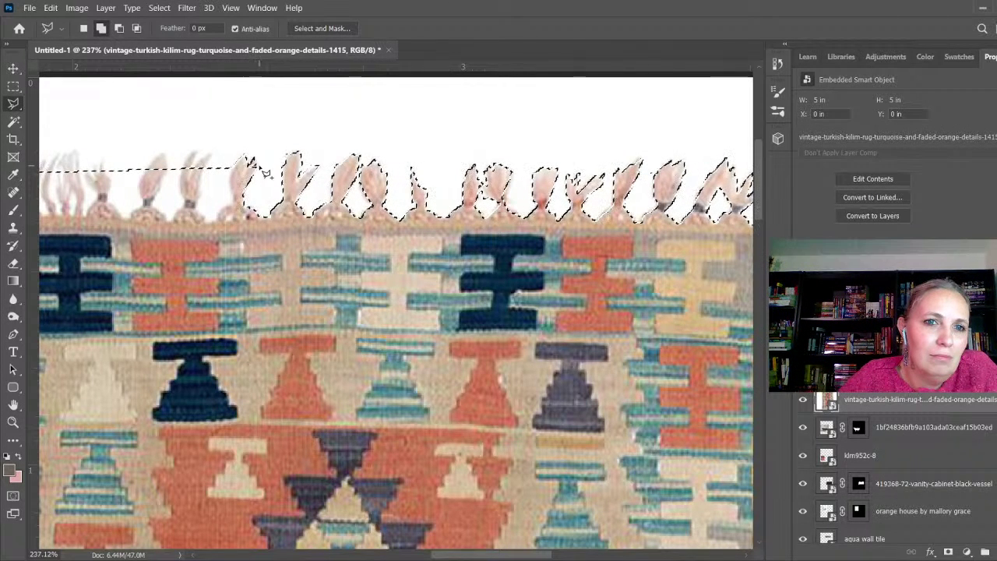
{"action": "key", "text": "alt"}
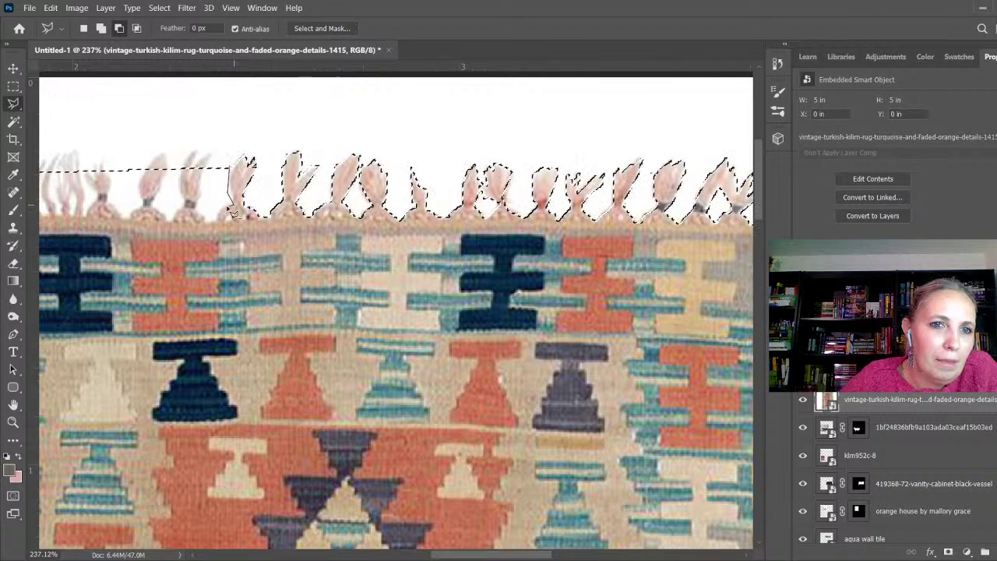
{"action": "left_click", "coordinate": [216, 222]}
{"action": "left_click", "coordinate": [204, 222]}
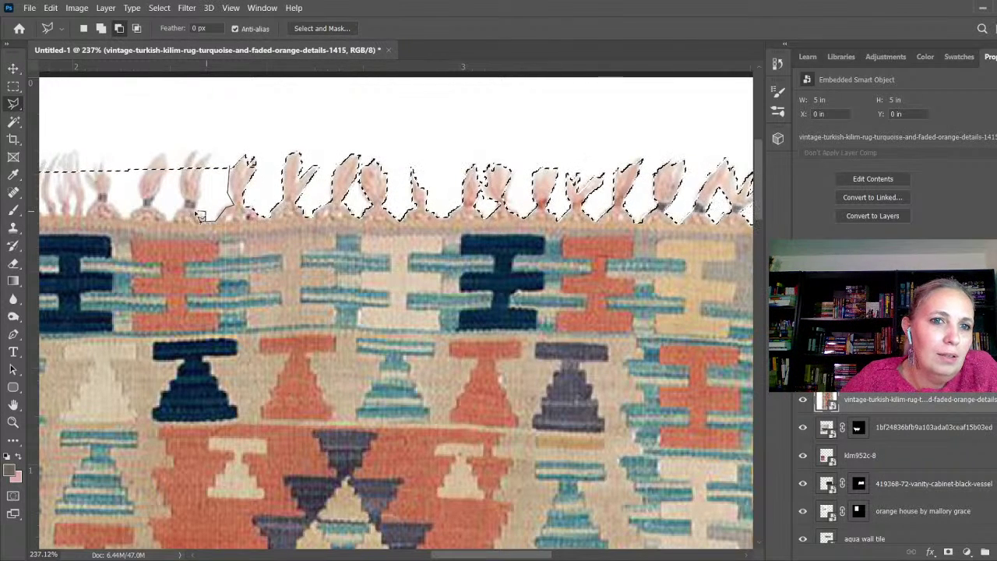
{"action": "left_click", "coordinate": [204, 204]}
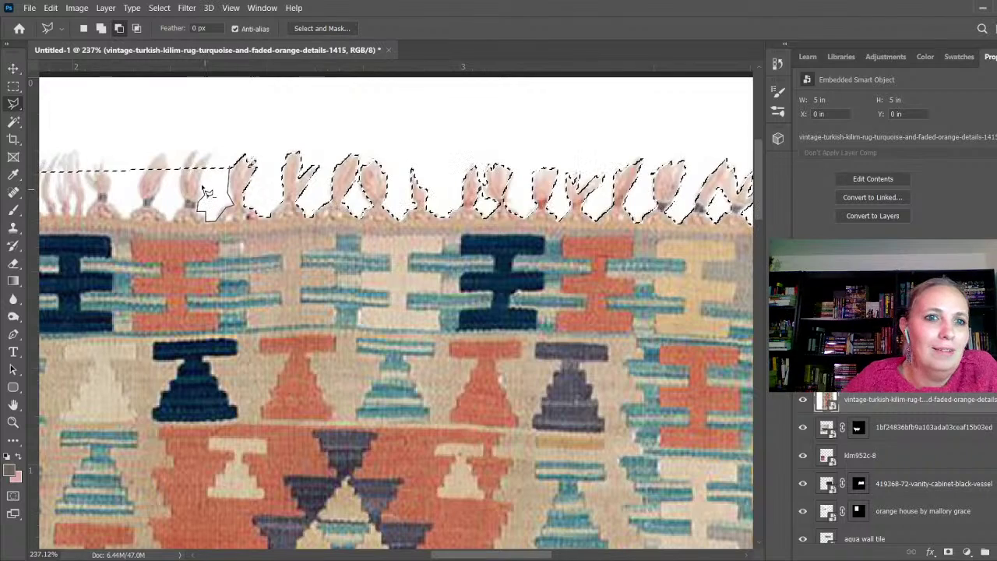
{"action": "left_click", "coordinate": [229, 170]}
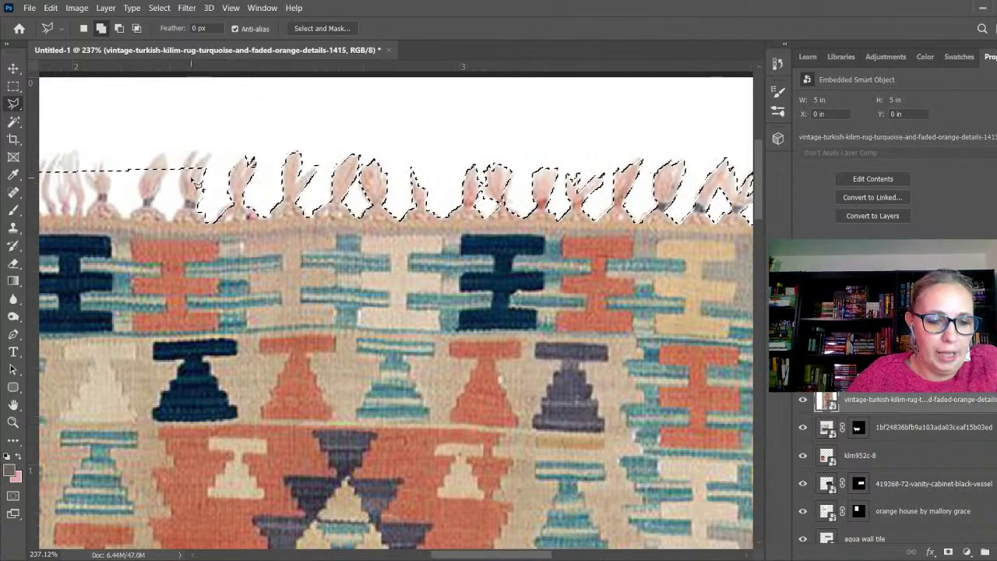
- Add the tips of the seventeenth and eighteenth tassels to the selection, leaving out the white notch in the seventeenth
{"action": "key", "text": "shift"}
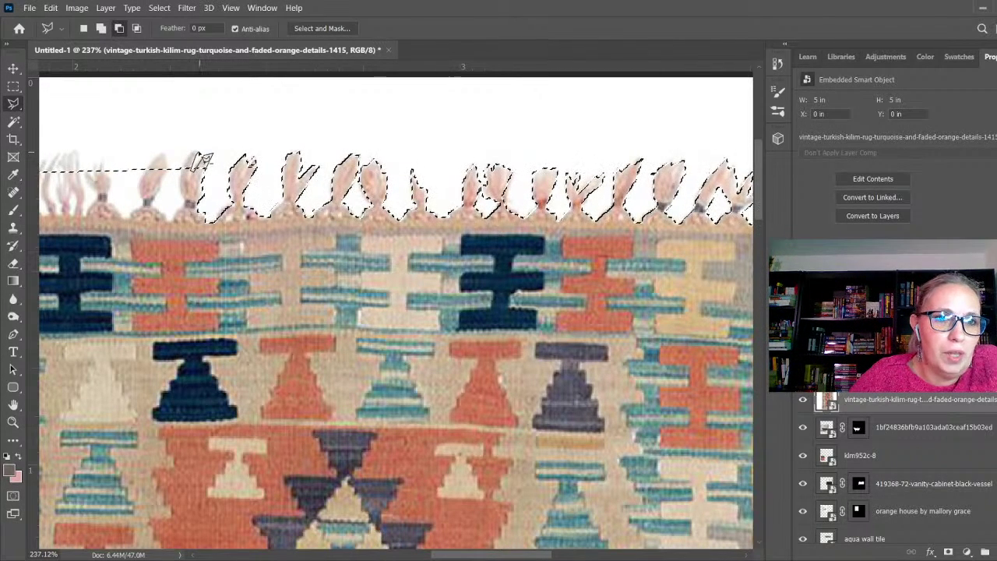
{"action": "mouse_move", "coordinate": [187, 176]}
{"action": "left_mouse_down"}
{"action": "mouse_move", "coordinate": [206, 187]}
{"action": "mouse_move", "coordinate": [208, 162]}
{"action": "mouse_move", "coordinate": [195, 163]}
{"action": "mouse_move", "coordinate": [187, 186]}
{"action": "mouse_move", "coordinate": [157, 157]}
{"action": "mouse_move", "coordinate": [145, 170]}
{"action": "mouse_move", "coordinate": [178, 177]}
{"action": "mouse_move", "coordinate": [160, 179]}
{"action": "left_mouse_up"}
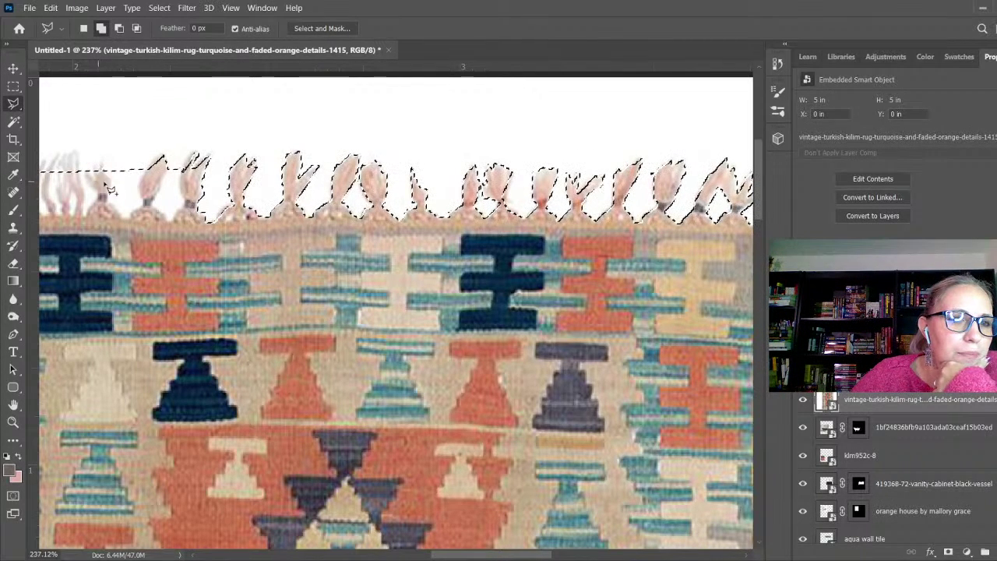
- Subtract the white gap between the seventeenth and eighteenth tassels from the rug selection
{"action": "left_click", "coordinate": [119, 29]}
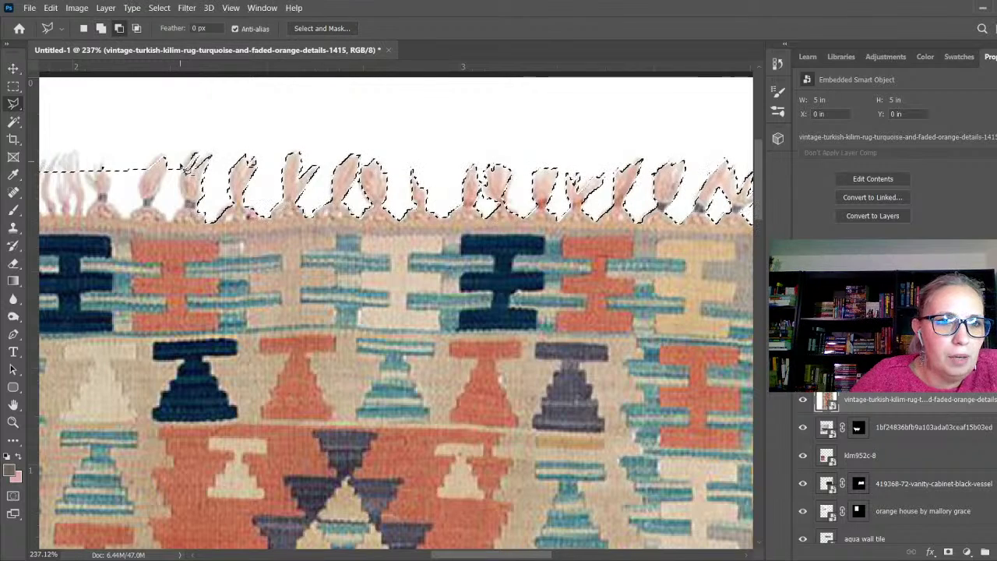
{"action": "left_click", "coordinate": [185, 205]}
{"action": "left_click", "coordinate": [175, 217]}
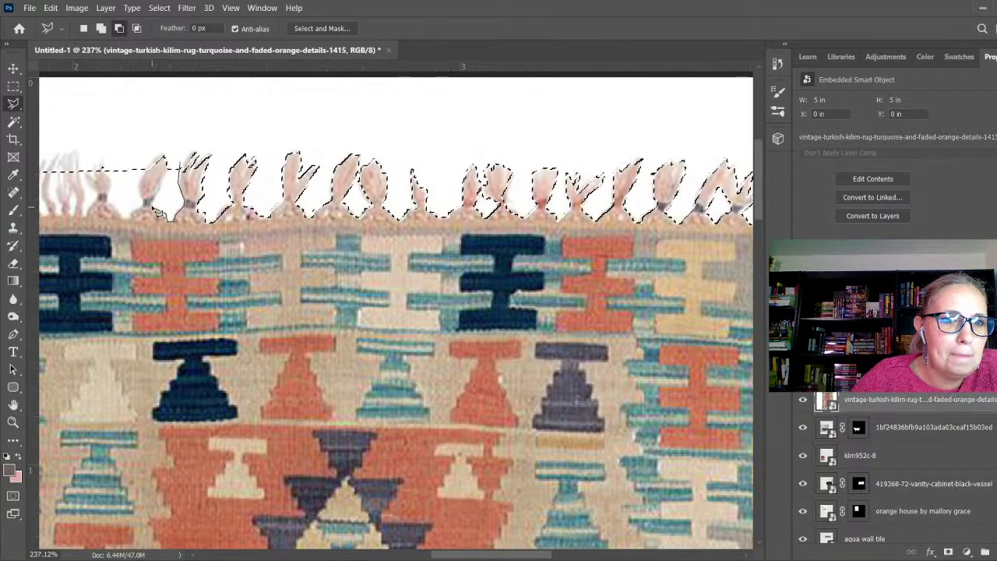
{"action": "left_click", "coordinate": [152, 201]}
{"action": "left_click", "coordinate": [162, 159]}
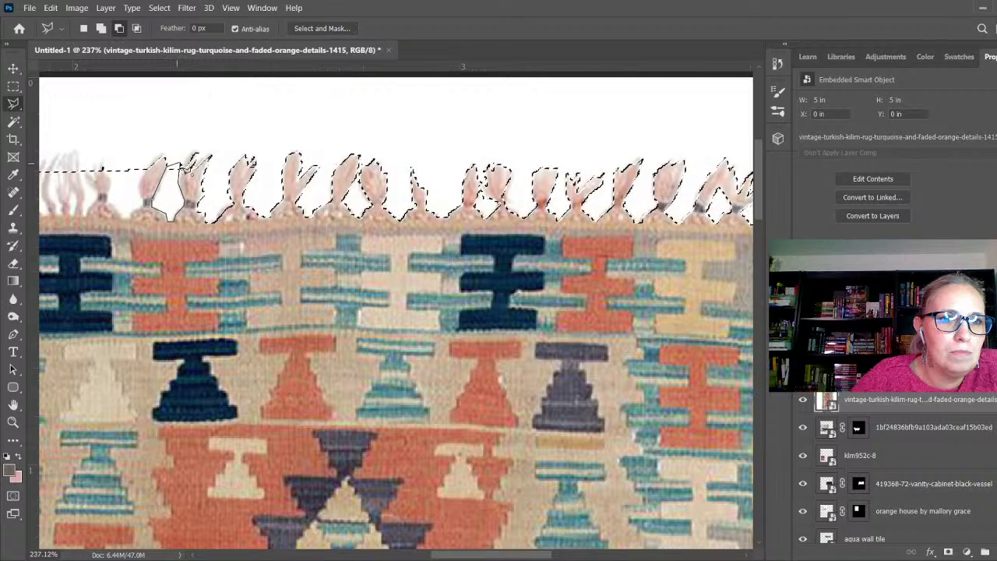
{"action": "left_click", "coordinate": [178, 164]}
- Subtract the white gap between the eighteenth and nineteenth tassels from the rug selection
{"action": "left_click", "coordinate": [145, 169]}
{"action": "left_click", "coordinate": [137, 181]}
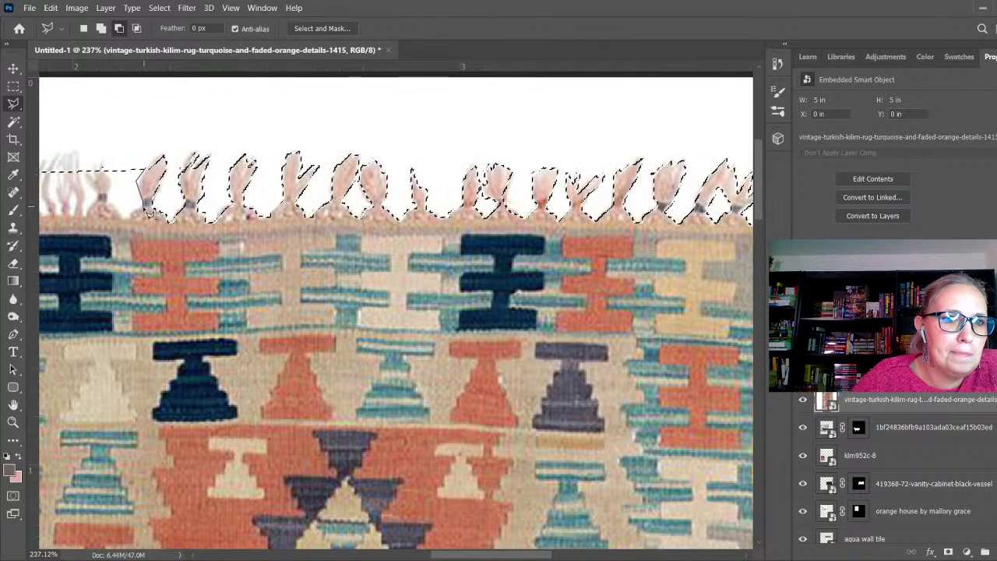
{"action": "left_click", "coordinate": [145, 211]}
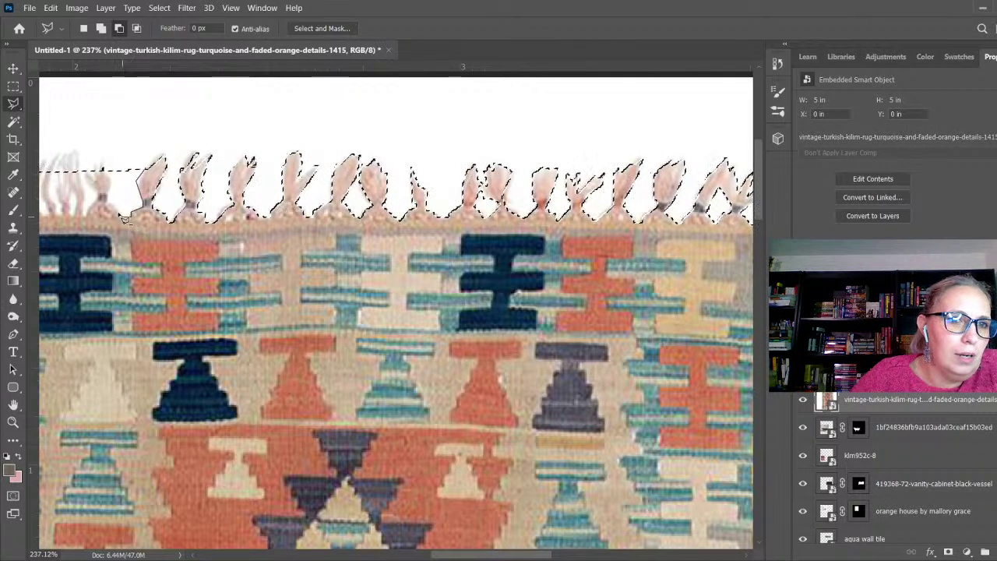
{"action": "left_click", "coordinate": [125, 219]}
{"action": "left_click", "coordinate": [107, 167]}
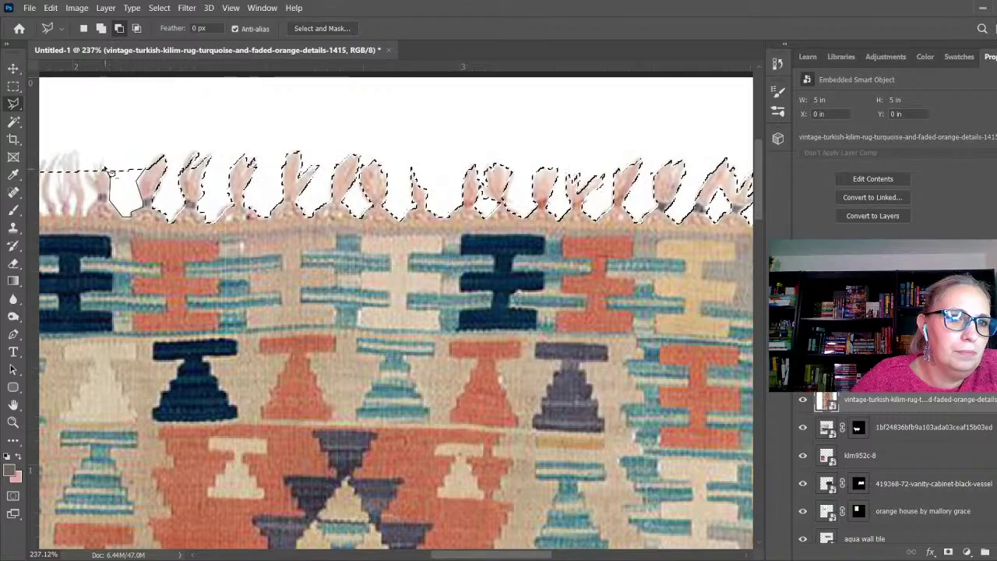
{"action": "left_click", "coordinate": [146, 168]}
- Add the tips of the nineteenth tassel, the loose pale strands beside it and the following tassel to the selection
{"action": "scroll", "coordinate": [427, 214], "scroll_direction": "down", "scroll_amount": 5}
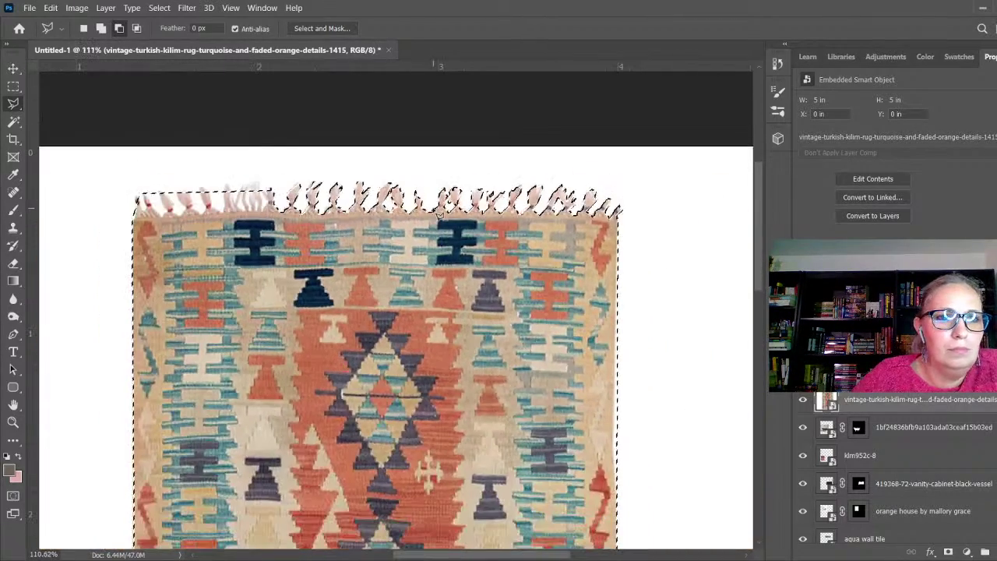
{"action": "scroll", "coordinate": [148, 202], "scroll_direction": "up", "scroll_amount": 5}
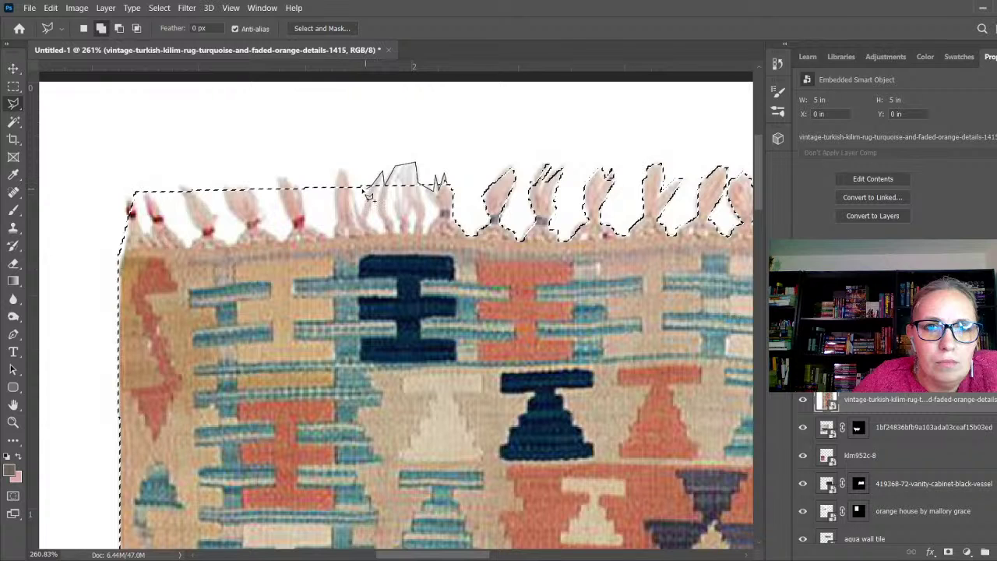
{"action": "left_click", "coordinate": [340, 171]}
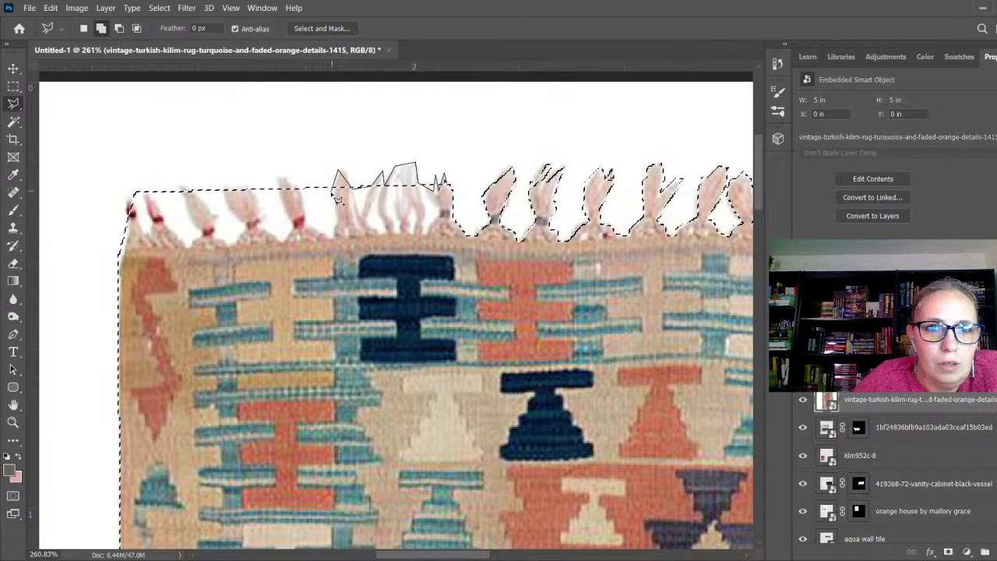
{"action": "left_click", "coordinate": [335, 191]}
{"action": "left_click", "coordinate": [454, 191]}
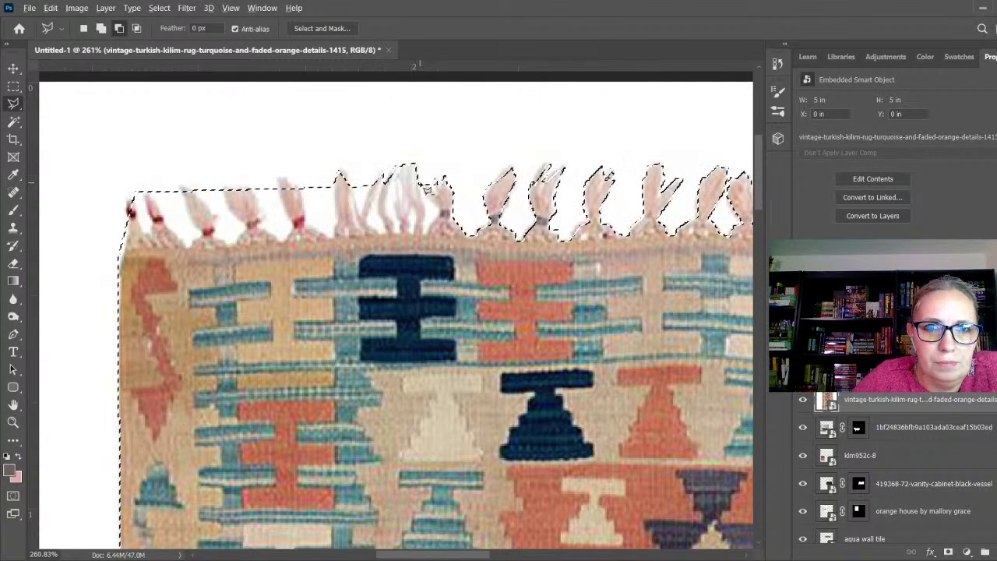
- Subtract the white gaps around and between the loose pale strands, and the gap before the fifth tassel from the rug's upper-left corner
{"action": "left_click", "coordinate": [421, 185], "text": "alt"}
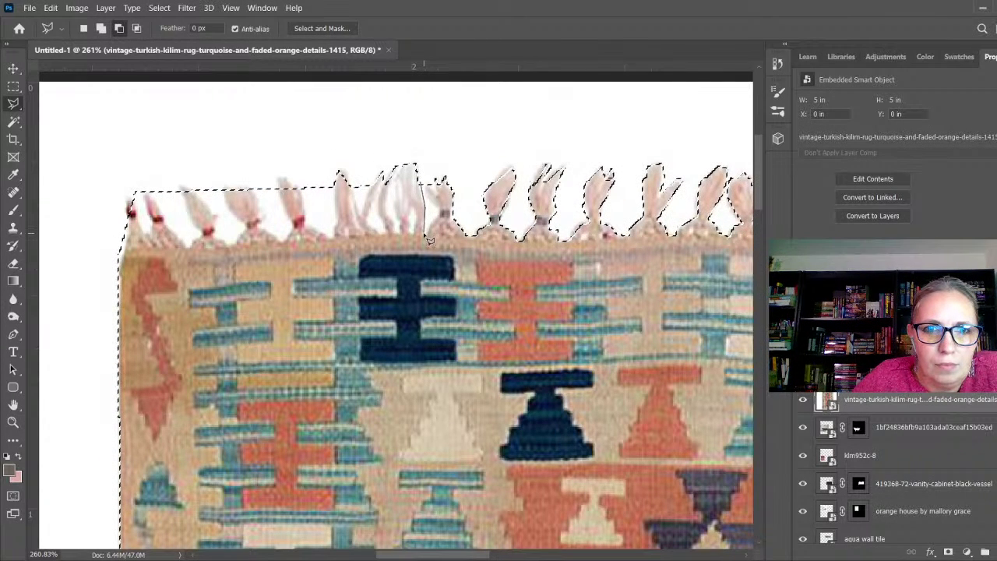
{"action": "left_click", "coordinate": [422, 187]}
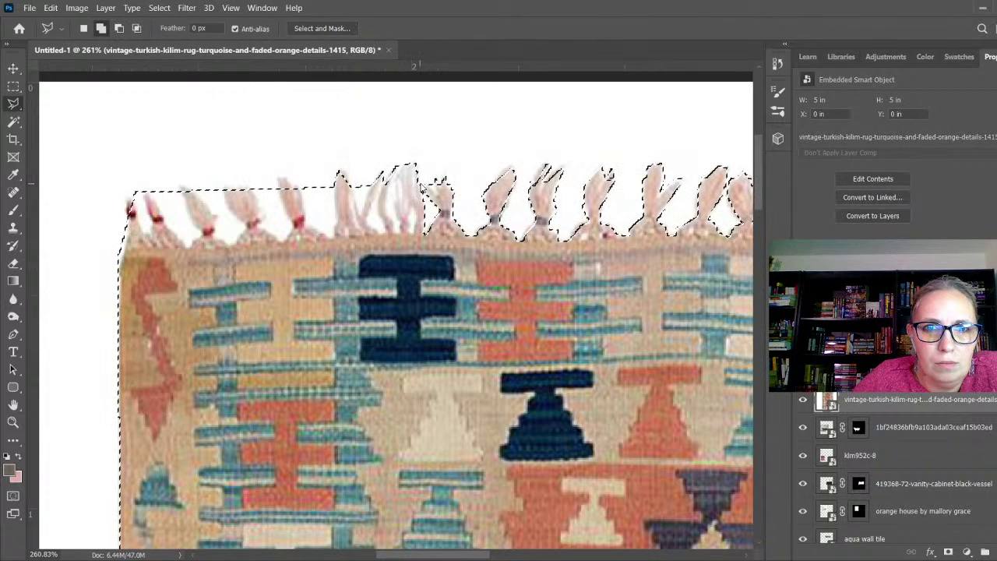
{"action": "left_click", "coordinate": [370, 223]}
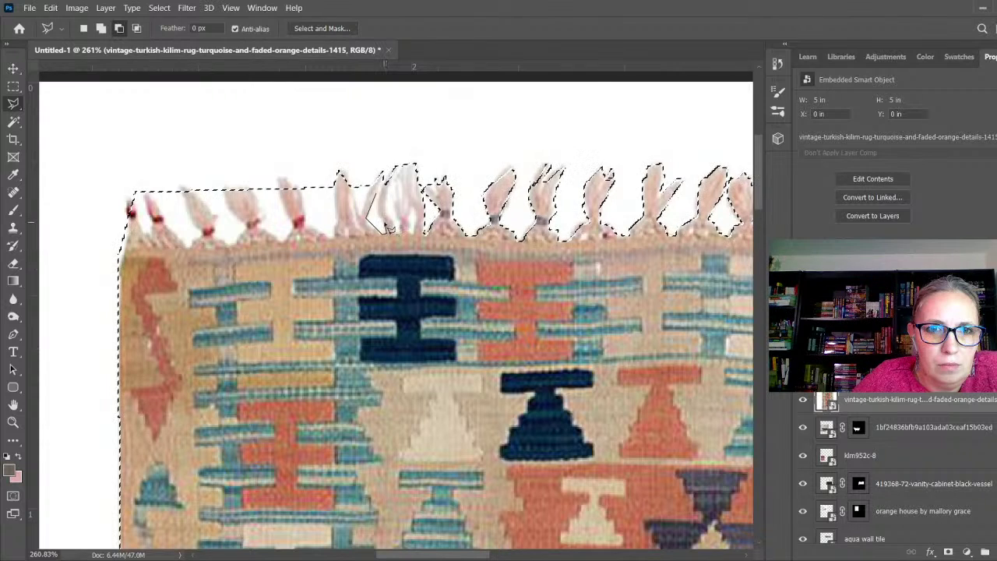
{"action": "left_click", "coordinate": [385, 231]}
{"action": "left_click", "coordinate": [381, 201]}
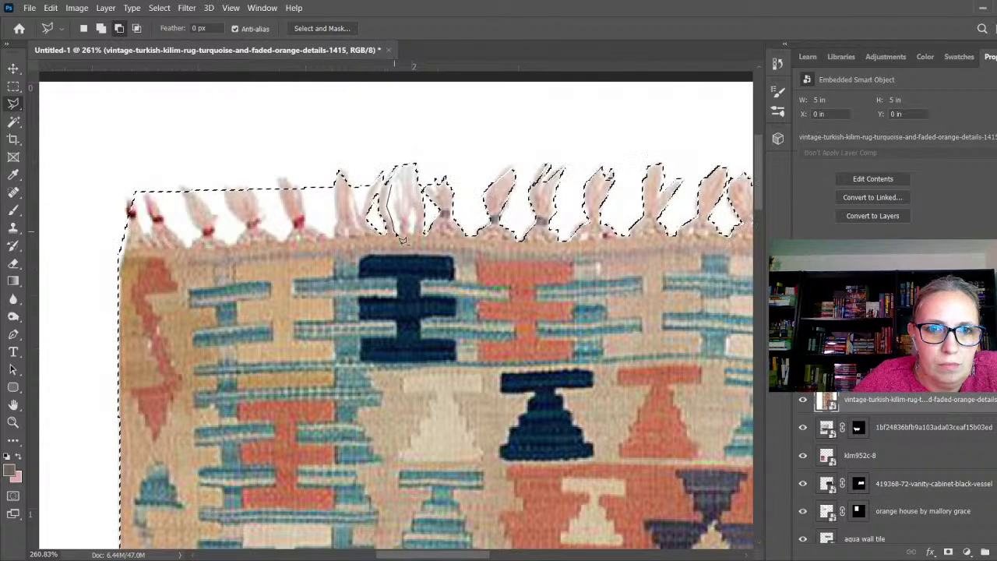
{"action": "left_click", "coordinate": [391, 185]}
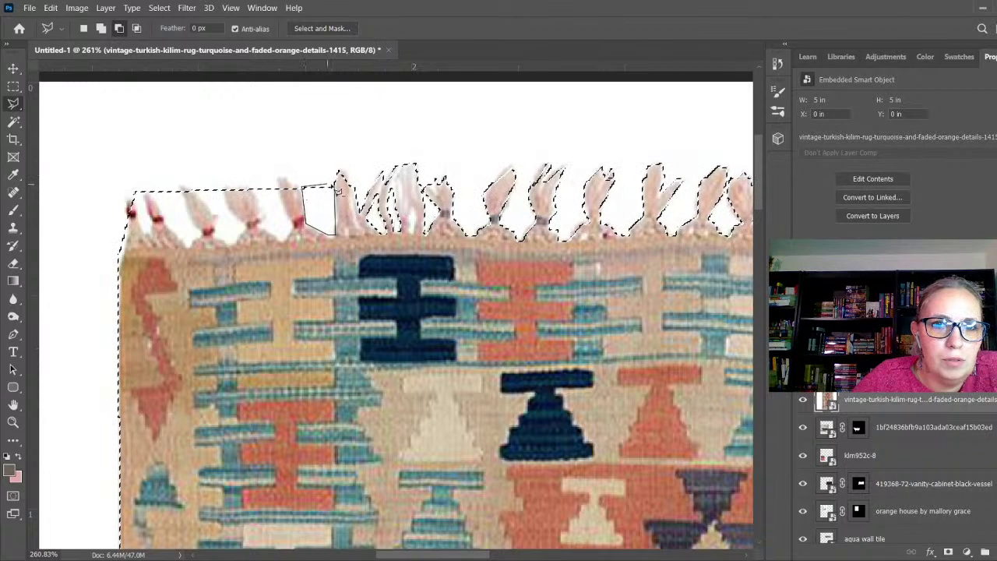
{"action": "double_click", "coordinate": [315, 193]}
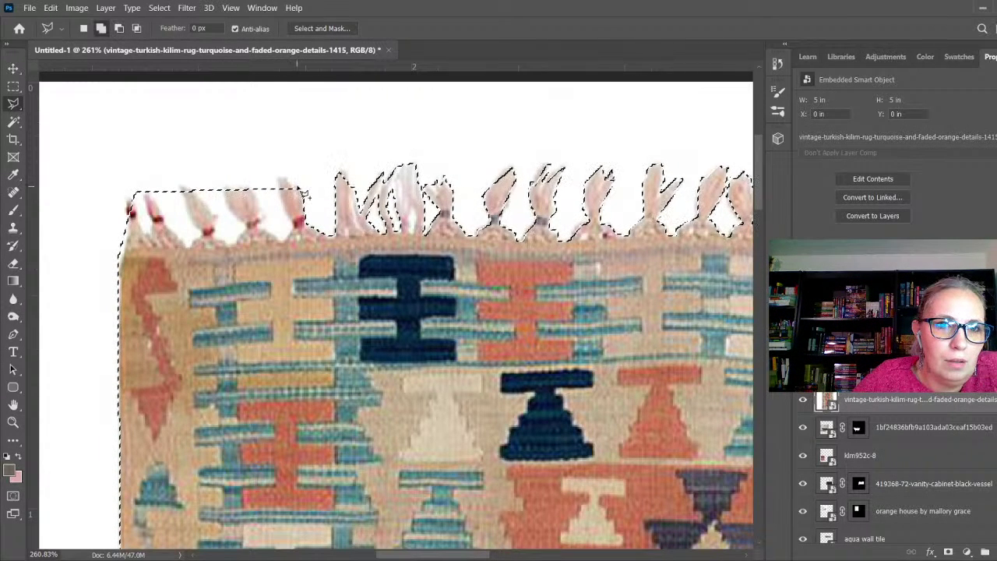
- Add the tip of the fifth tassel from the rug's upper-left corner and subtract the white gap between it and the fourth
{"action": "left_click", "coordinate": [298, 187], "text": "shift"}
{"action": "left_click", "coordinate": [278, 176]}
{"action": "double_click", "coordinate": [278, 187]}
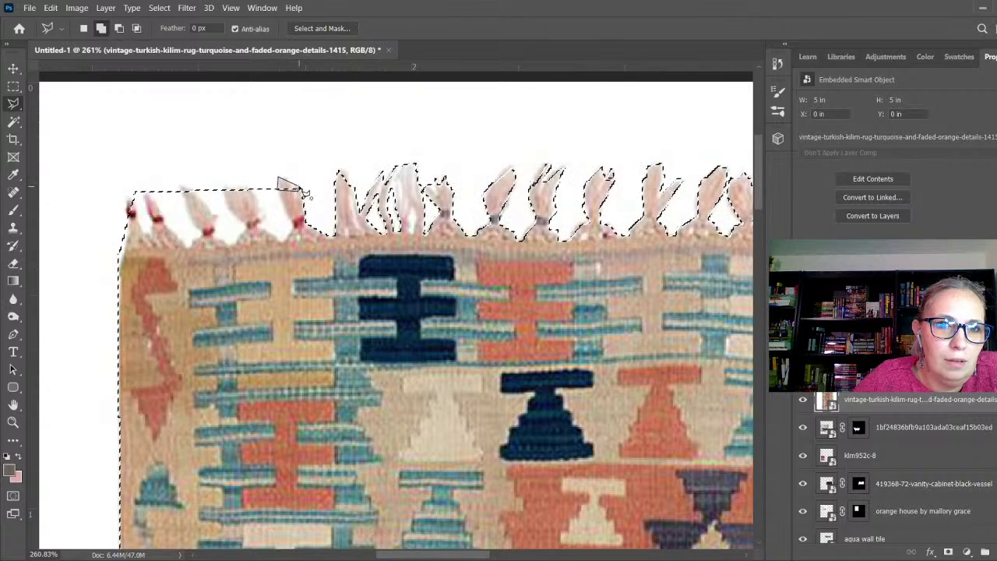
{"action": "left_click", "coordinate": [279, 180], "text": "alt"}
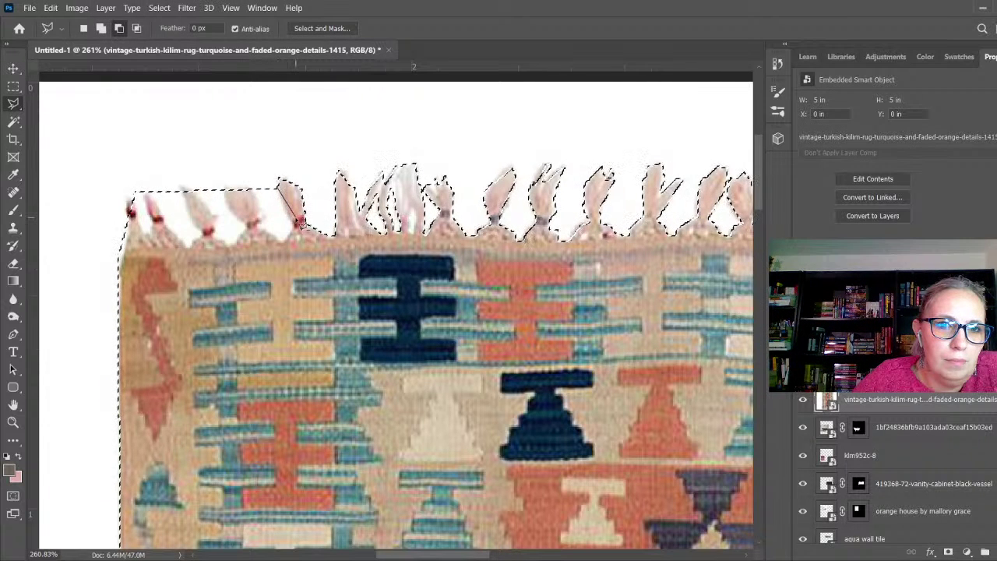
{"action": "left_click", "coordinate": [289, 238]}
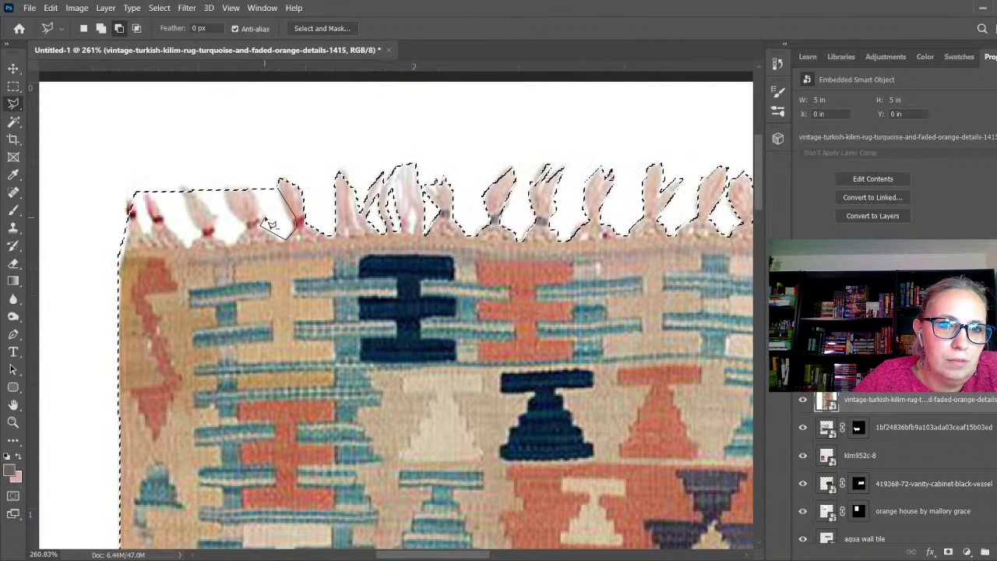
{"action": "double_click", "coordinate": [254, 192]}
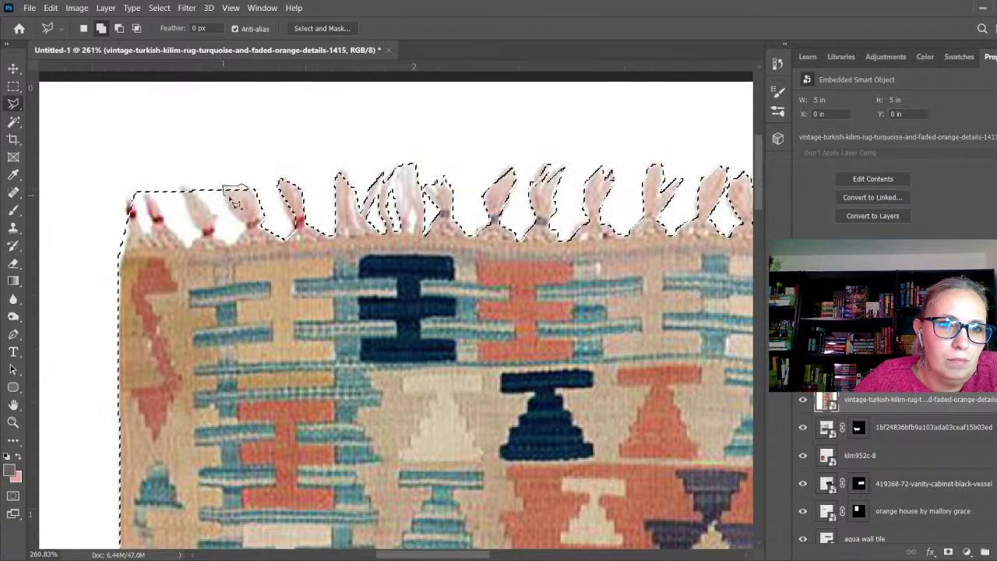
- Complete the tip of the fourth tassel from the upper-left corner and subtract the white gap between it and the third
{"action": "key", "text": "alt"}
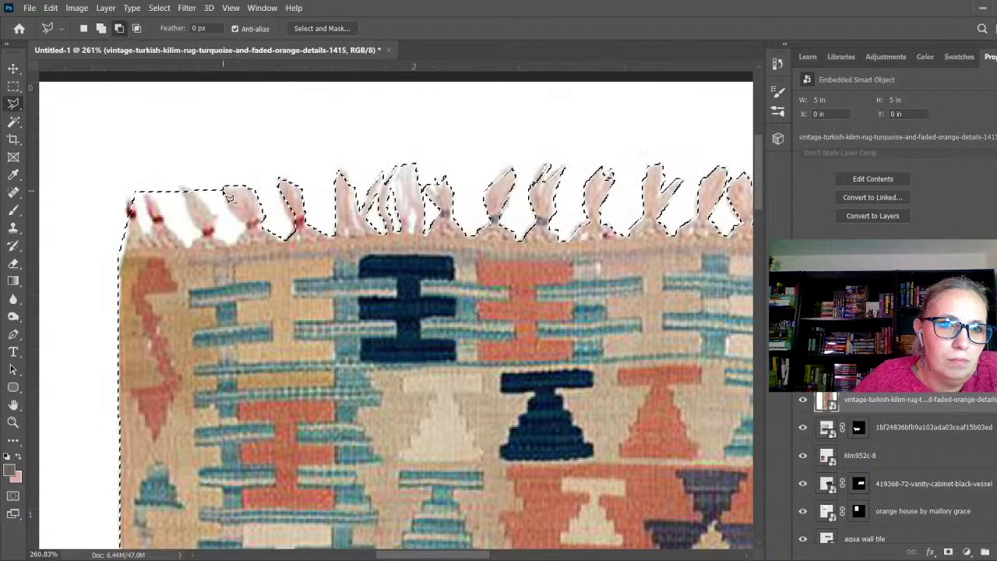
{"action": "left_click", "coordinate": [247, 226]}
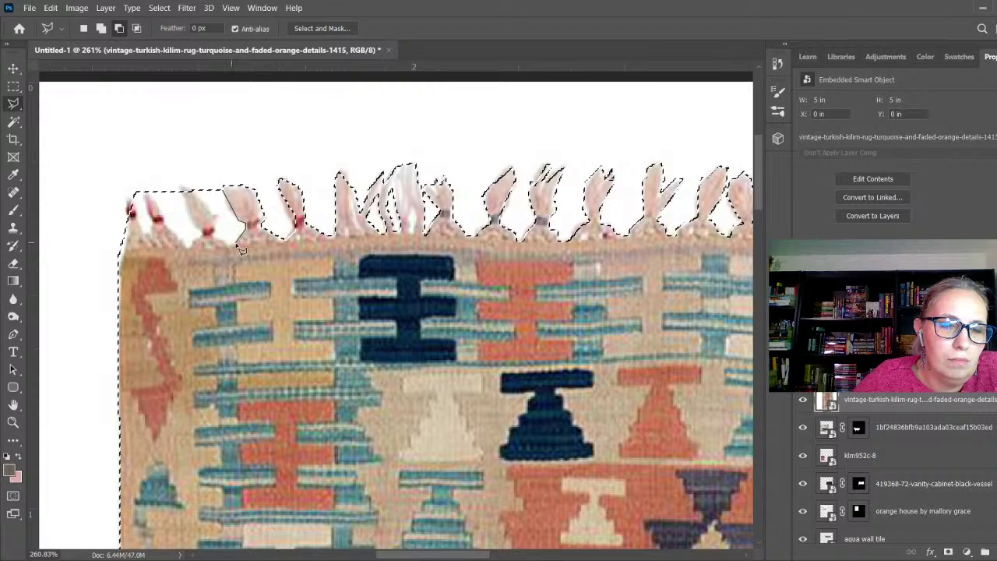
{"action": "left_click", "coordinate": [231, 245]}
{"action": "left_click", "coordinate": [216, 237]}
{"action": "left_click", "coordinate": [218, 214]}
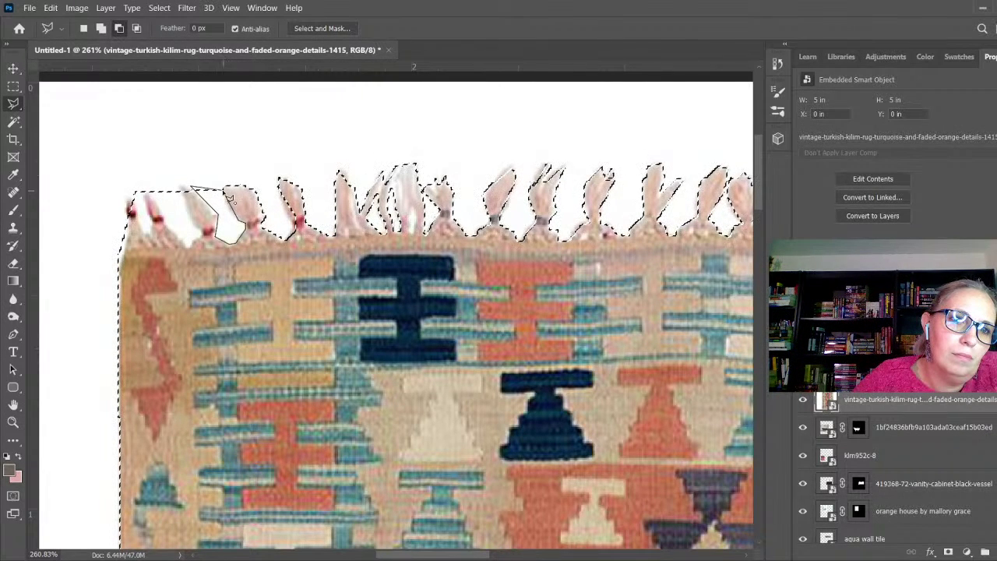
- Subtract the white gaps between the third, second and first tassels at the rug's upper-left corner, keeping their tips selected
{"action": "double_click", "coordinate": [196, 226]}
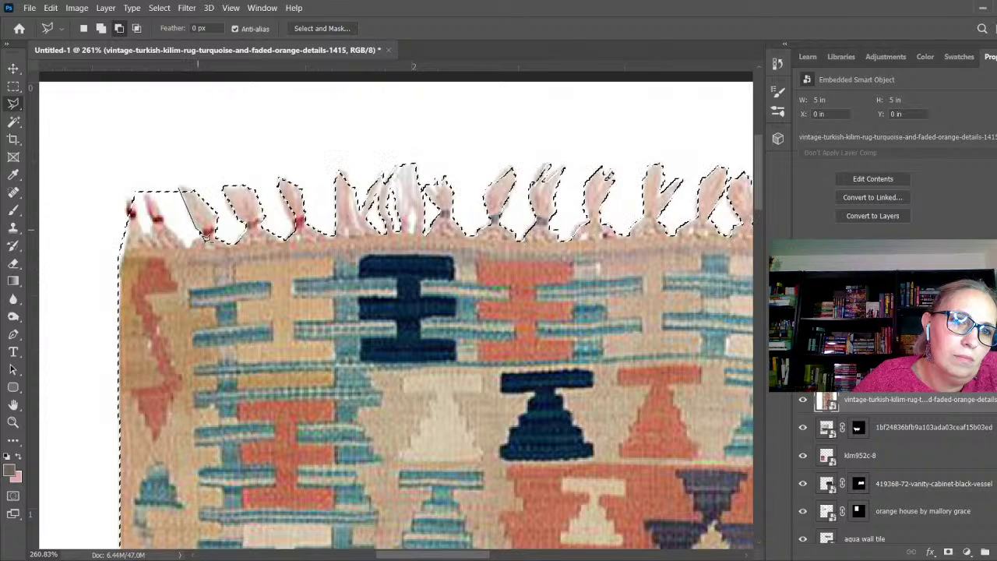
{"action": "left_click", "coordinate": [201, 239]}
{"action": "left_click", "coordinate": [185, 247]}
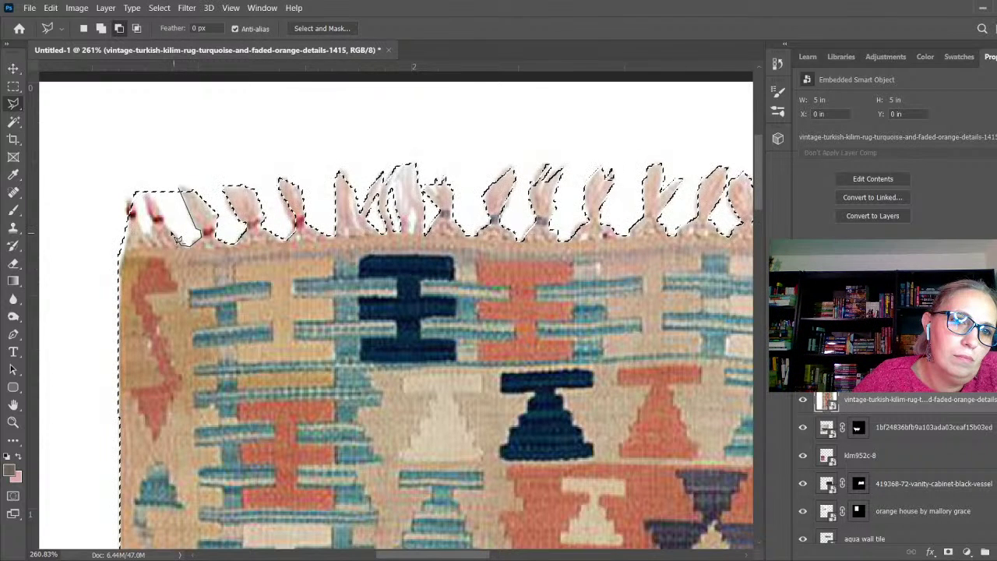
{"action": "double_click", "coordinate": [179, 195]}
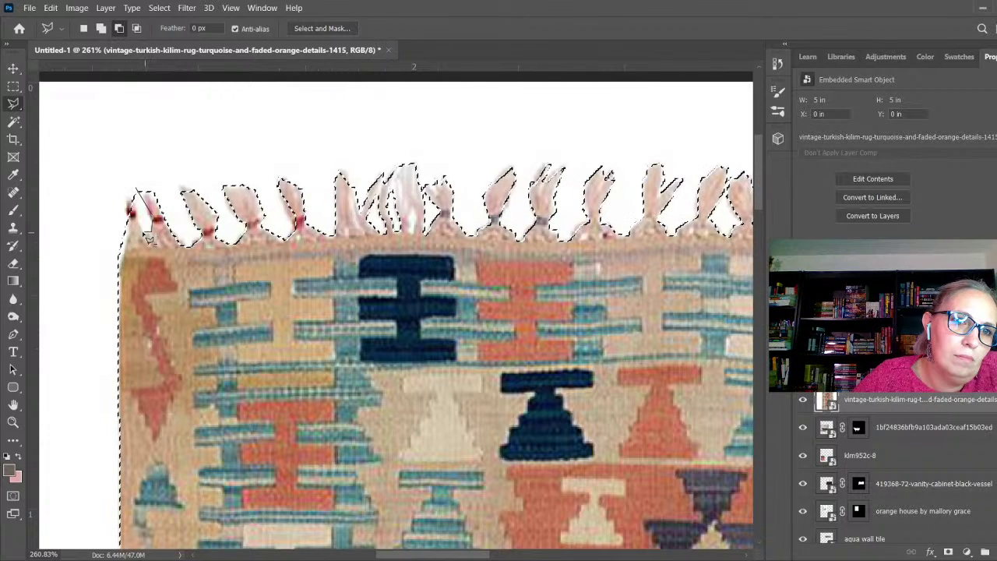
{"action": "left_click", "coordinate": [136, 192]}
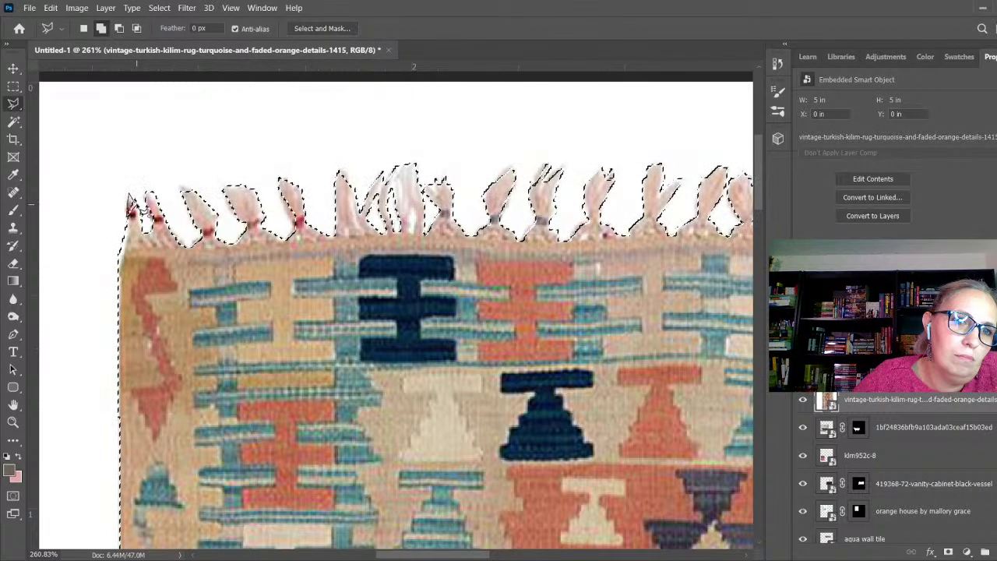
- Add the tassel hanging outside the outline at the rug's lower-left corner to the selection
{"action": "scroll", "coordinate": [131, 199], "scroll_direction": "down", "scroll_amount": 3}
{"action": "scroll", "coordinate": [131, 194], "scroll_direction": "down", "scroll_amount": 2}
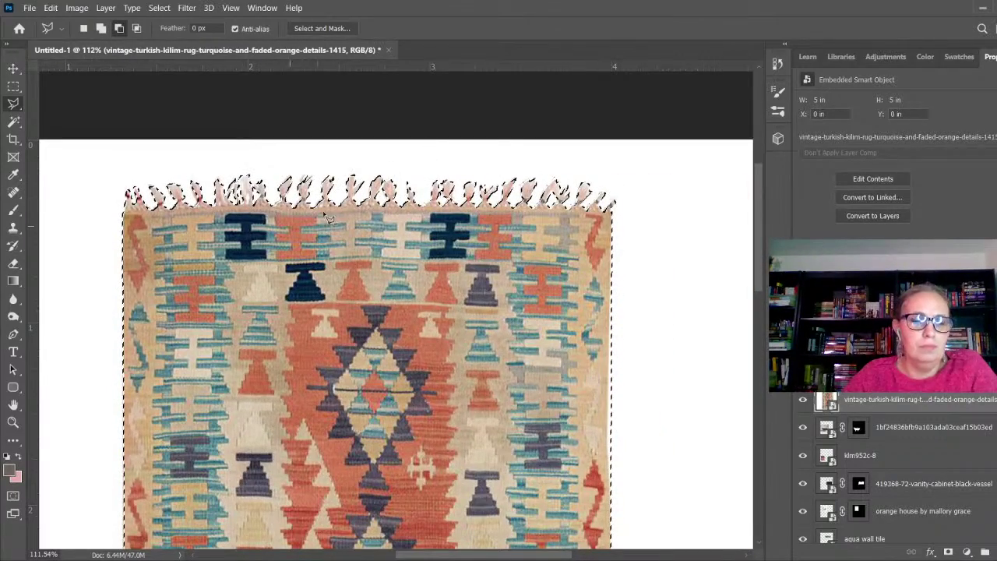
{"action": "scroll", "coordinate": [406, 172], "scroll_direction": "down", "scroll_amount": 3}
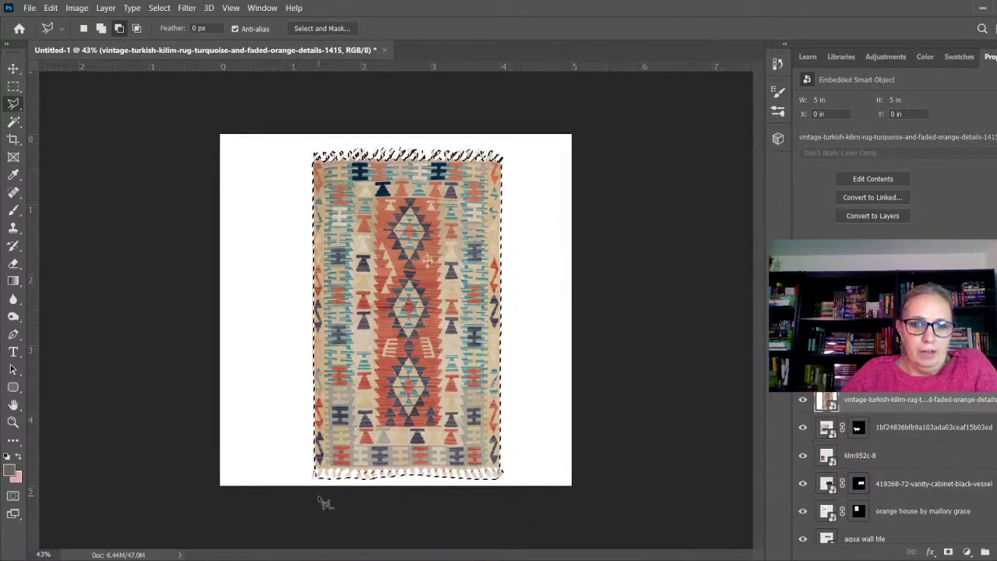
{"action": "scroll", "coordinate": [320, 496], "scroll_direction": "up", "scroll_amount": 3}
{"action": "scroll", "coordinate": [336, 506], "scroll_direction": "down", "scroll_amount": 3}
{"action": "scroll", "coordinate": [312, 548], "scroll_direction": "up", "scroll_amount": 5}
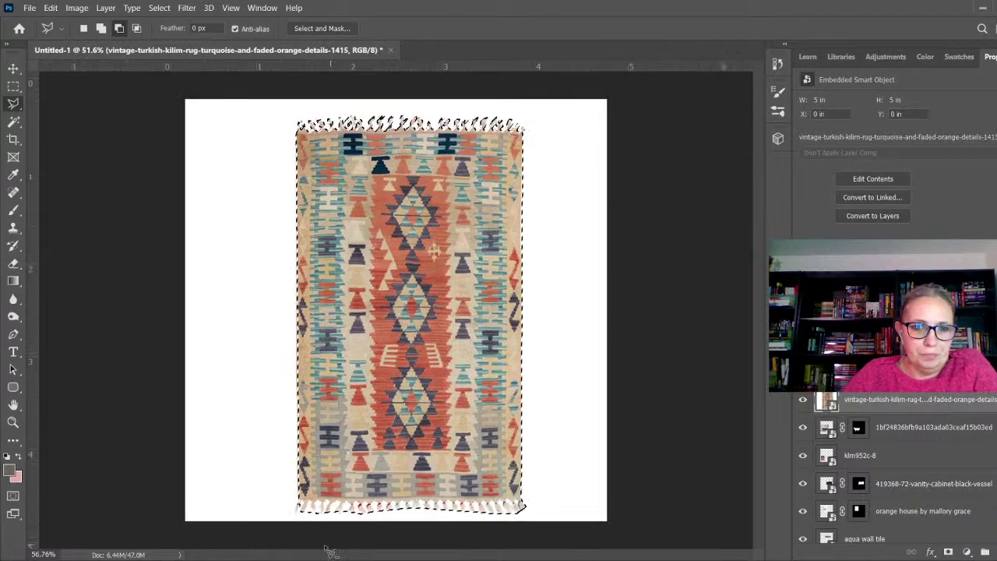
{"action": "scroll", "coordinate": [288, 537], "scroll_direction": "up", "scroll_amount": 2}
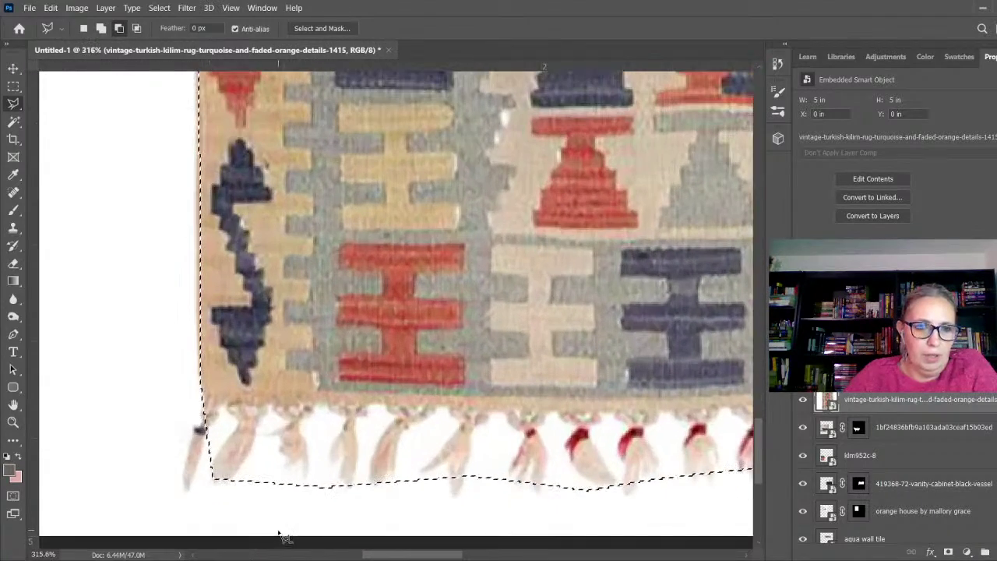
{"action": "left_click", "coordinate": [195, 430]}
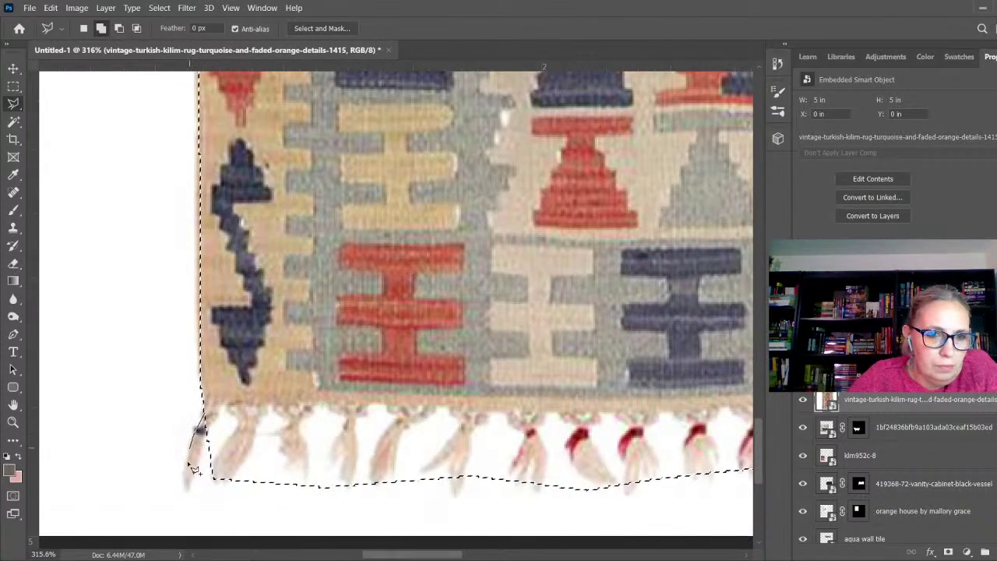
{"action": "left_click", "coordinate": [185, 480]}
{"action": "left_click", "coordinate": [187, 491]}
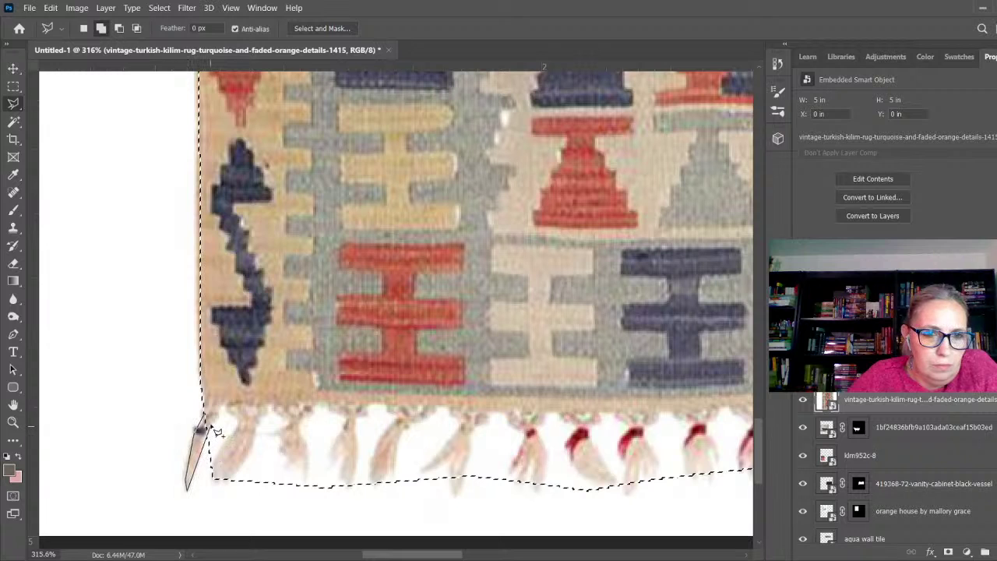
{"action": "left_click", "coordinate": [207, 417]}
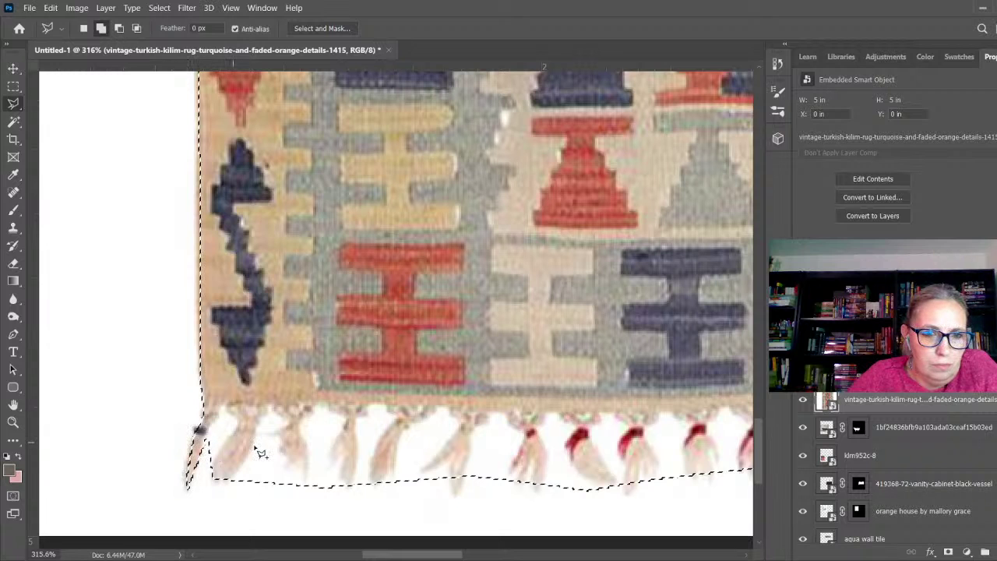
- Add the protruding tips of the sixth, seventh and ninth tassels from the rug's lower-left corner to the selection
{"action": "left_click", "coordinate": [454, 484]}
{"action": "left_click", "coordinate": [456, 503]}
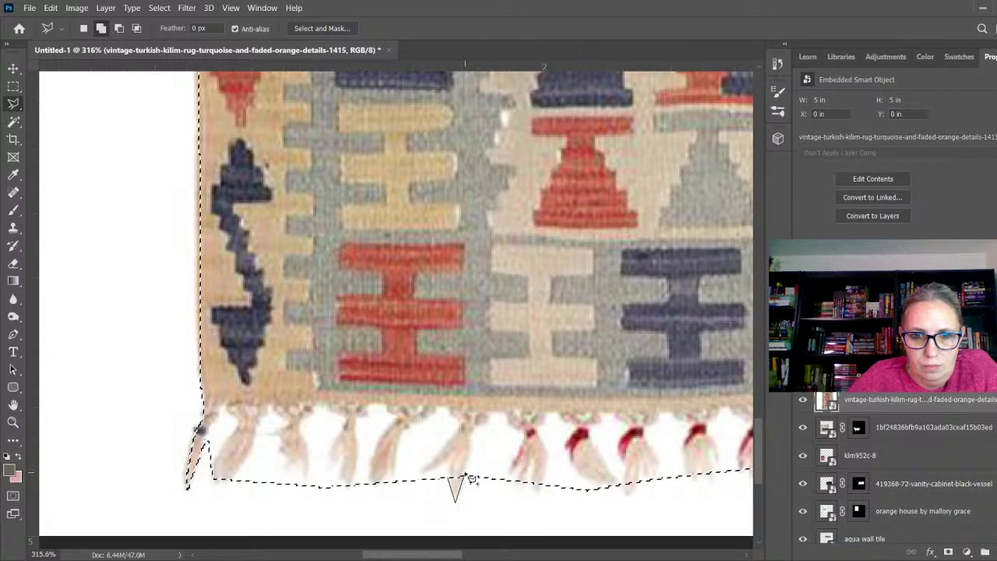
{"action": "left_click", "coordinate": [467, 477]}
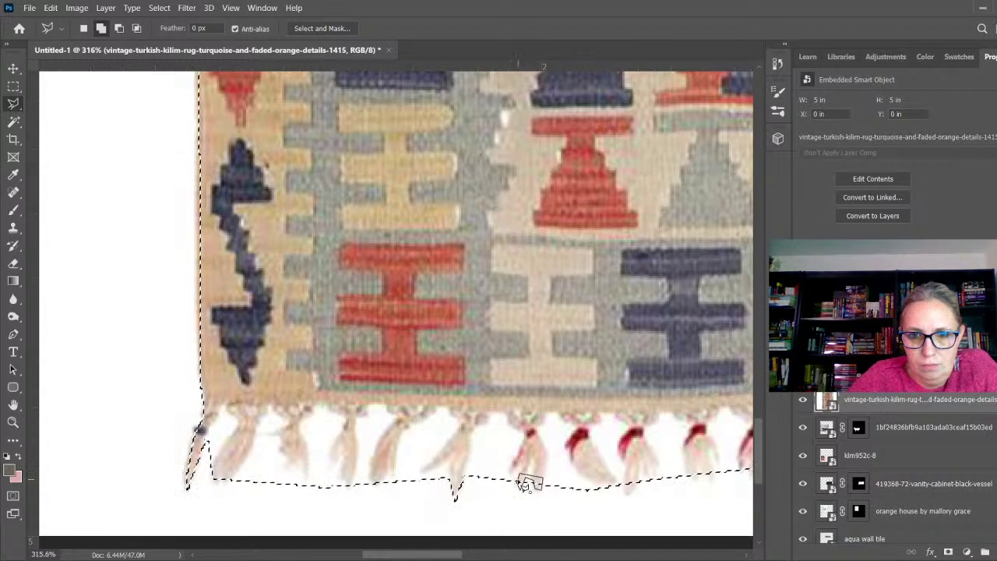
{"action": "left_click", "coordinate": [526, 483]}
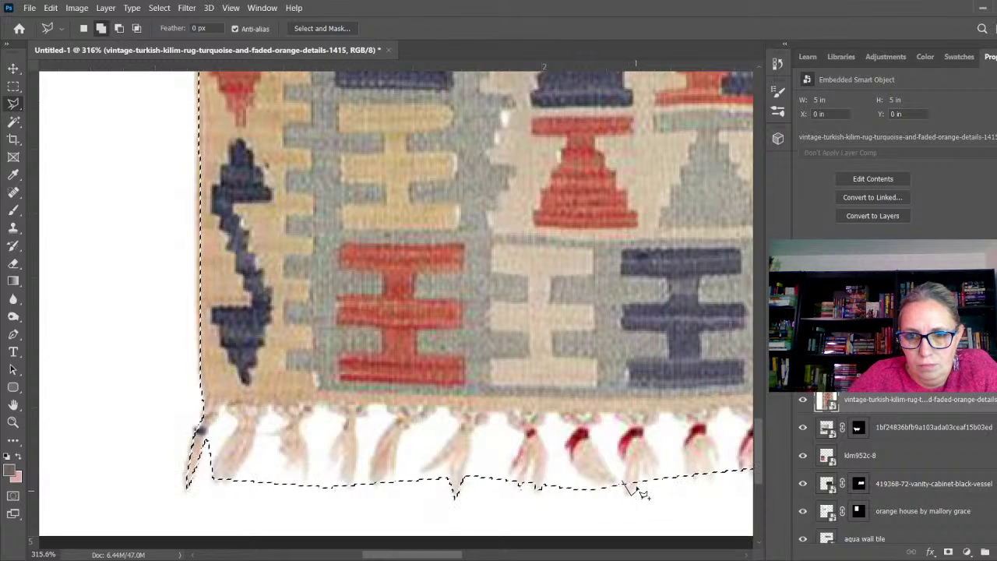
{"action": "left_click", "coordinate": [629, 486]}
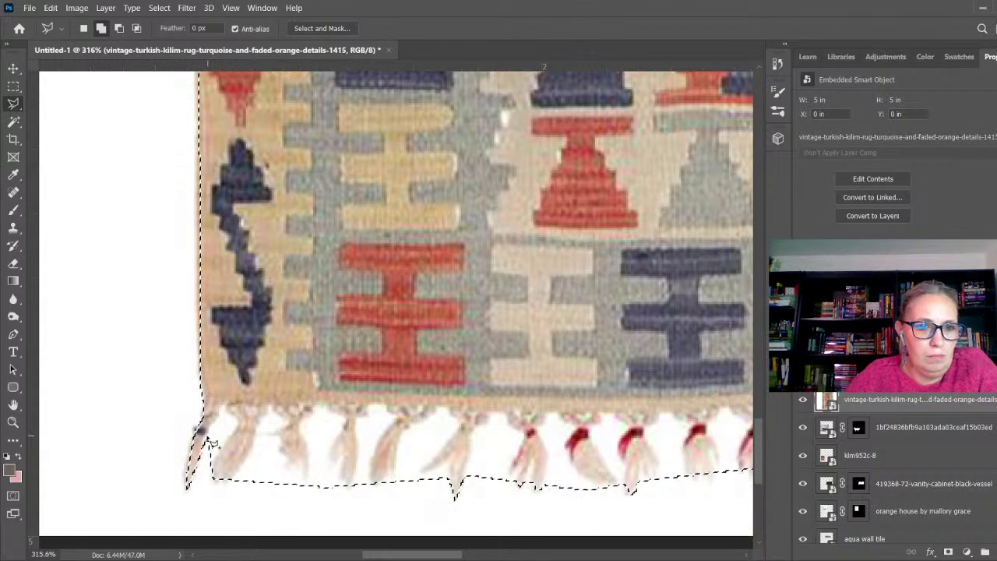
- Subtract the white gaps between the first, second and third tassels at the rug's lower-left corner from the selection
{"action": "key", "text": "alt"}
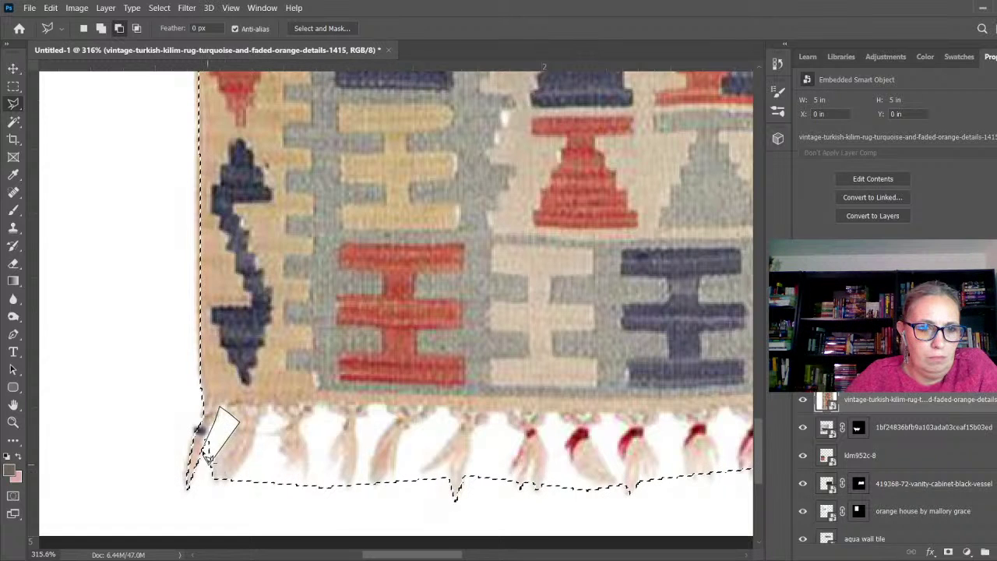
{"action": "left_click", "coordinate": [207, 450]}
{"action": "left_click", "coordinate": [230, 488]}
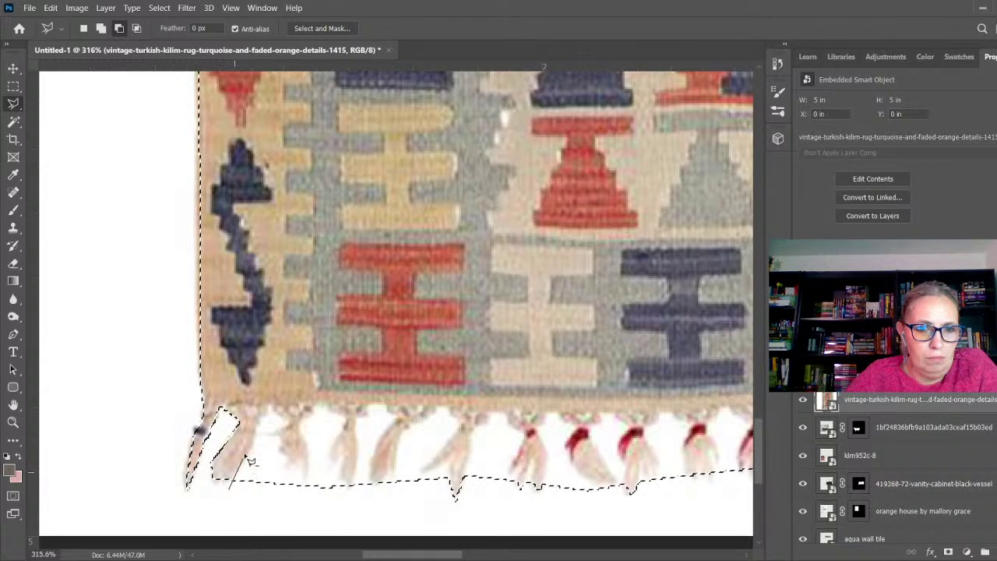
{"action": "left_click", "coordinate": [273, 406]}
{"action": "left_click", "coordinate": [288, 425]}
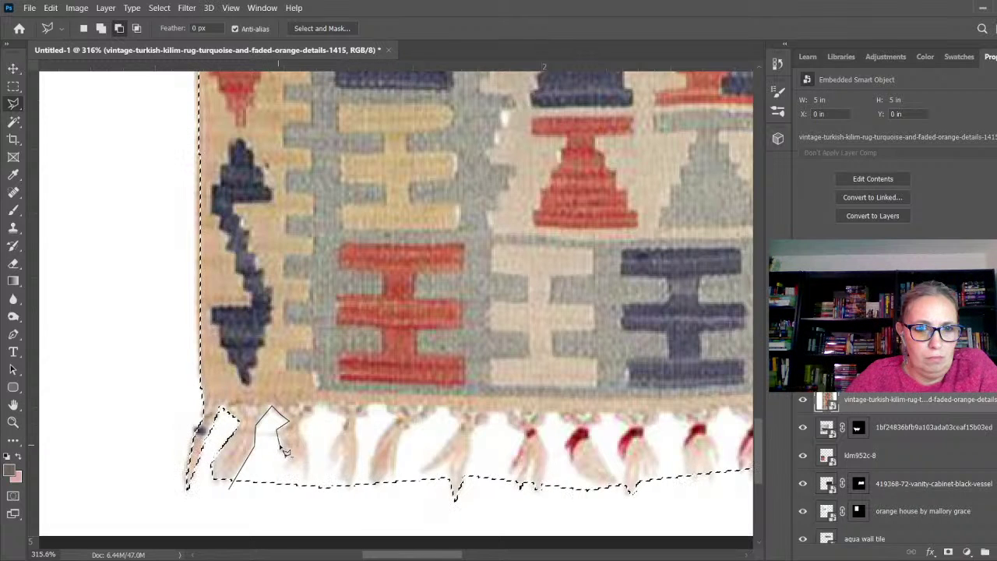
{"action": "left_click", "coordinate": [276, 442]}
{"action": "left_click", "coordinate": [303, 468]}
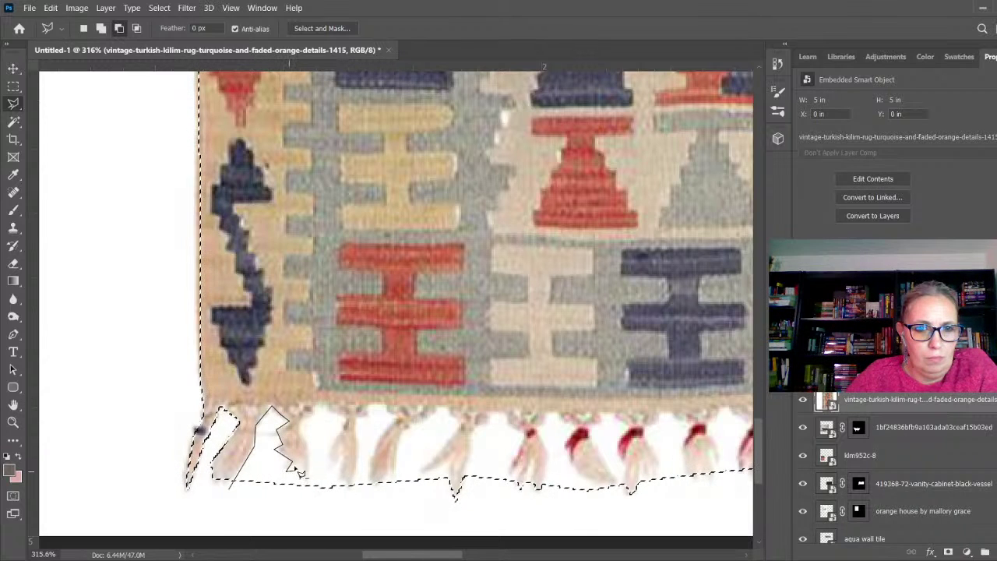
{"action": "left_click", "coordinate": [294, 483]}
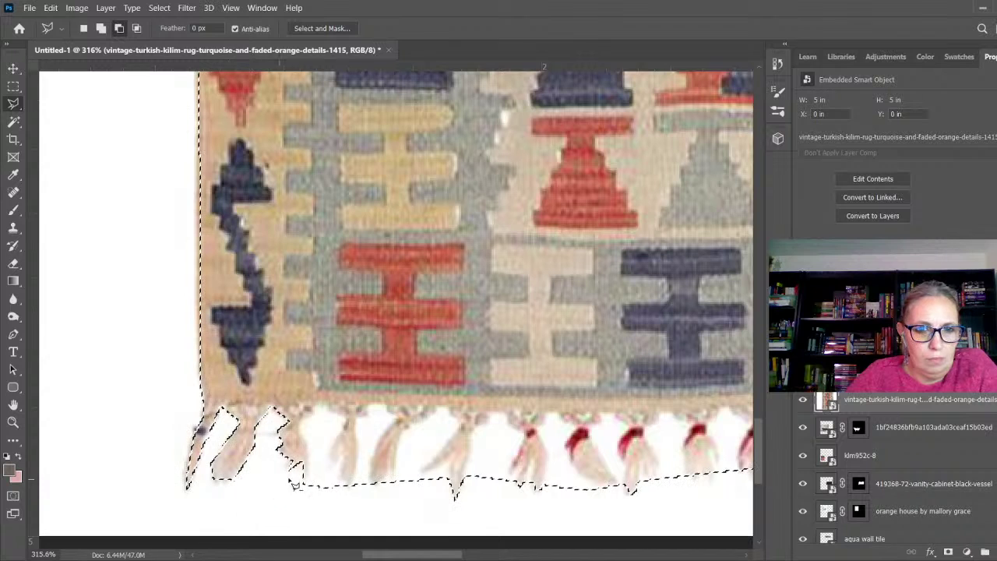
- Outline the white gap between the third and fourth tassels from the lower-left corner to subtract it from the selection
{"action": "left_click", "coordinate": [306, 484]}
{"action": "left_click", "coordinate": [314, 460]}
{"action": "left_click", "coordinate": [302, 438]}
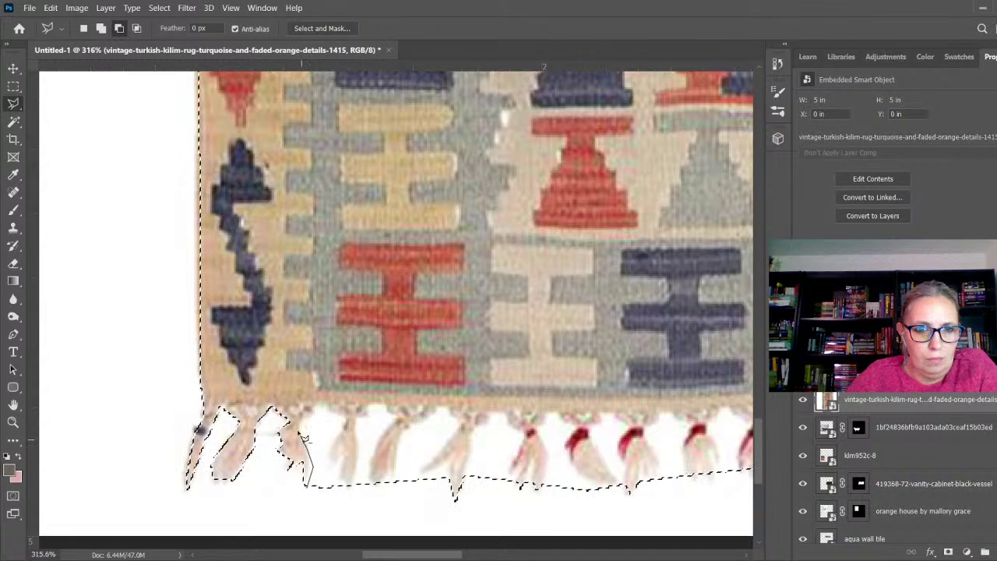
- Subtract the white gap between the third and fourth fringe tassels at the rug's lower edge from the lasso selection
{"action": "left_click", "coordinate": [320, 407]}
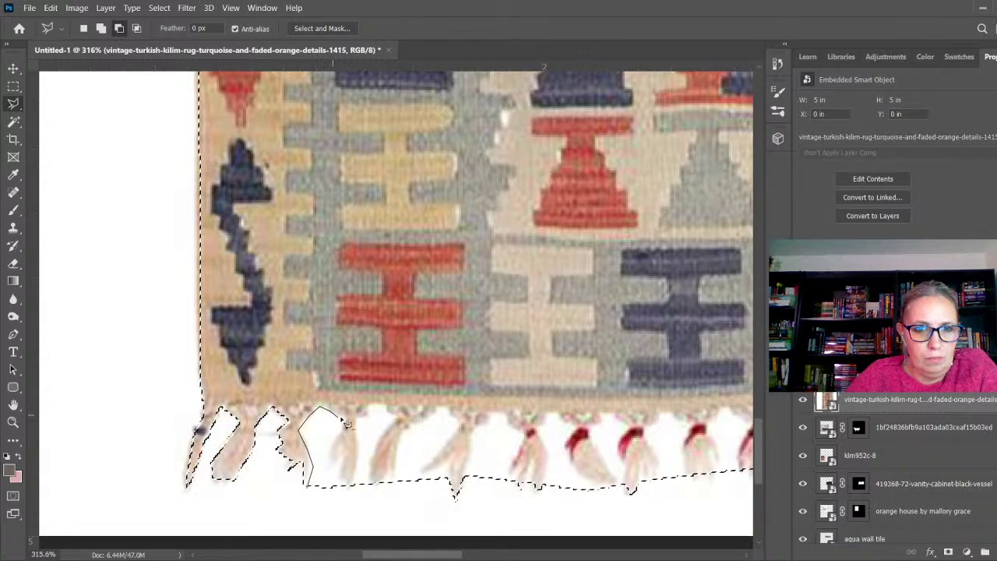
{"action": "left_click", "coordinate": [345, 419]}
{"action": "left_click", "coordinate": [334, 456]}
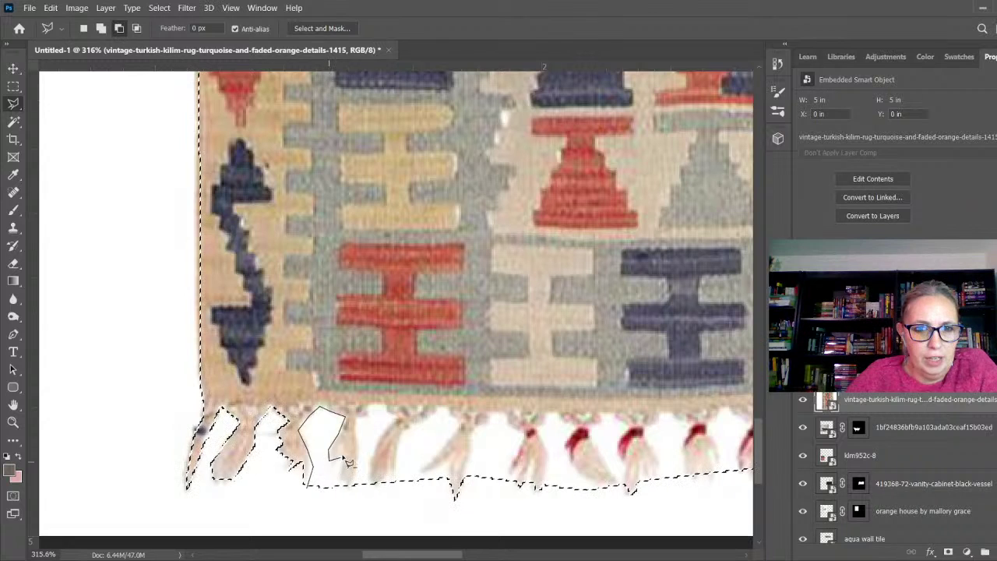
{"action": "left_click", "coordinate": [346, 483]}
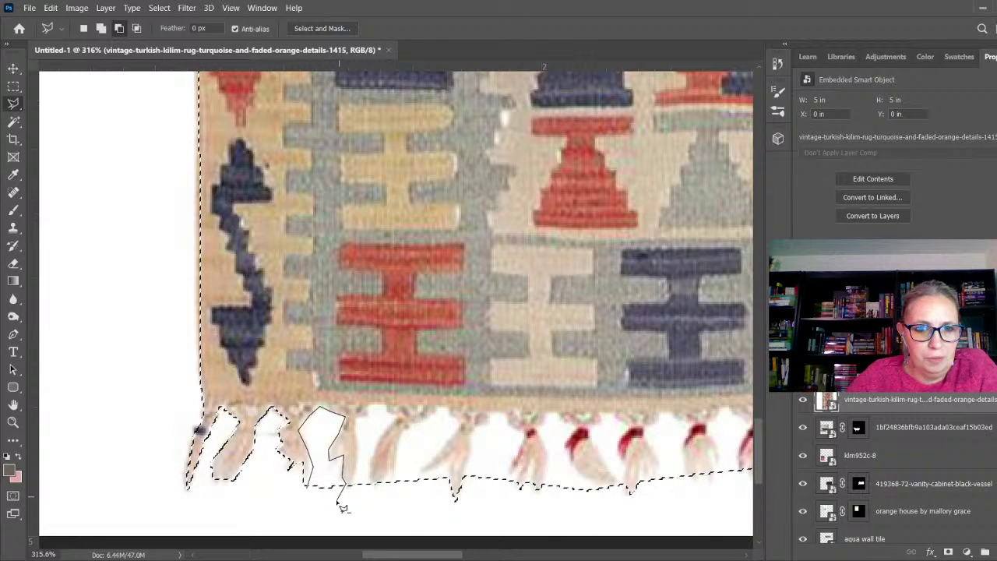
{"action": "left_click", "coordinate": [306, 485]}
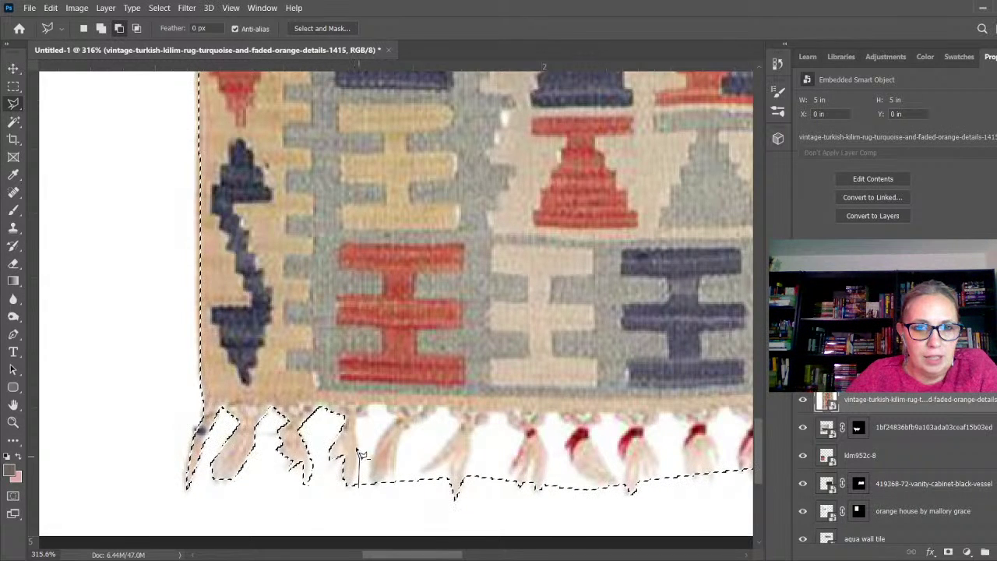
- Subtract the white gaps on both sides of the fifth tassel, between the fourth and sixth tassels, from the selection
{"action": "left_click", "coordinate": [374, 406]}
{"action": "left_click", "coordinate": [401, 420]}
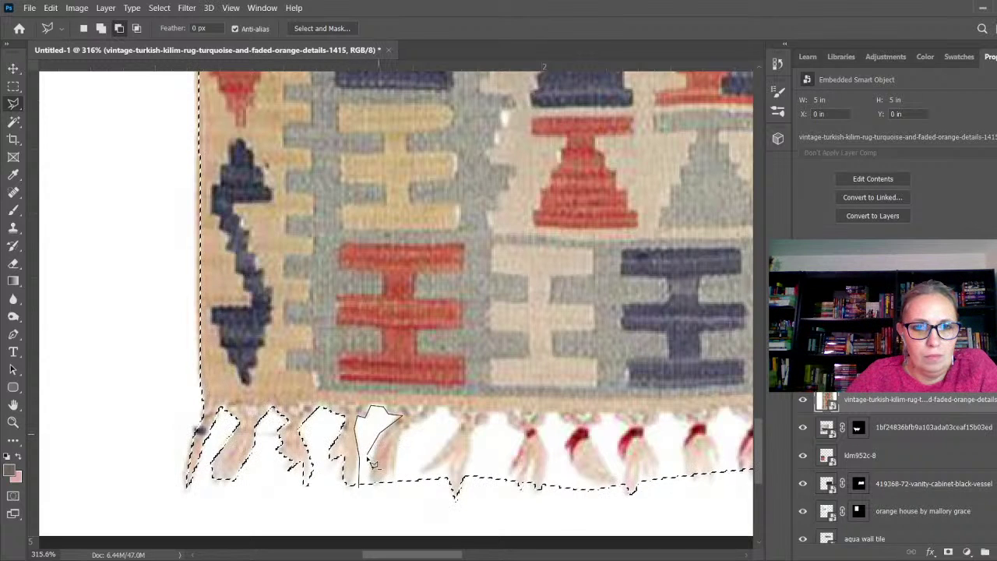
{"action": "left_click", "coordinate": [361, 489]}
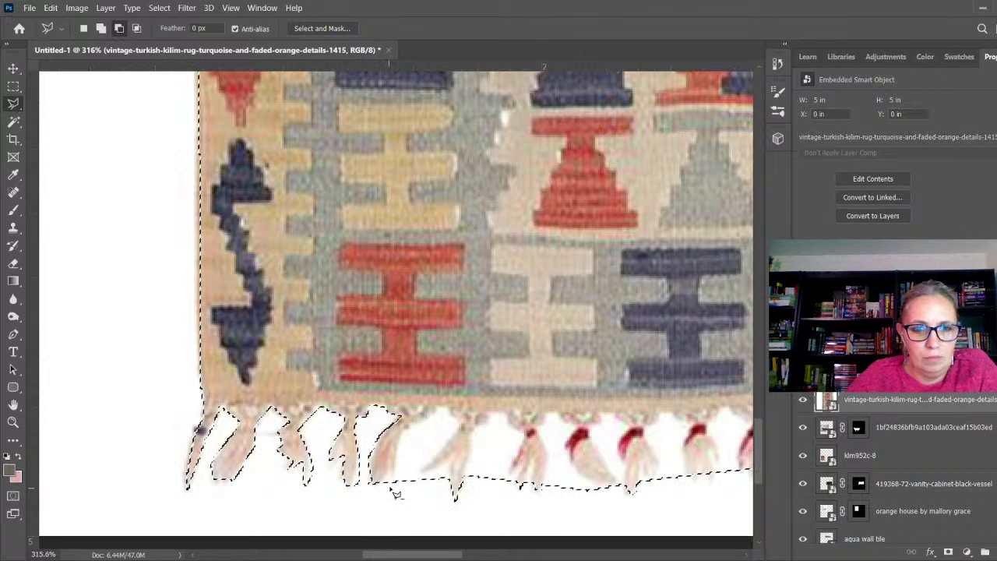
{"action": "left_click", "coordinate": [381, 485]}
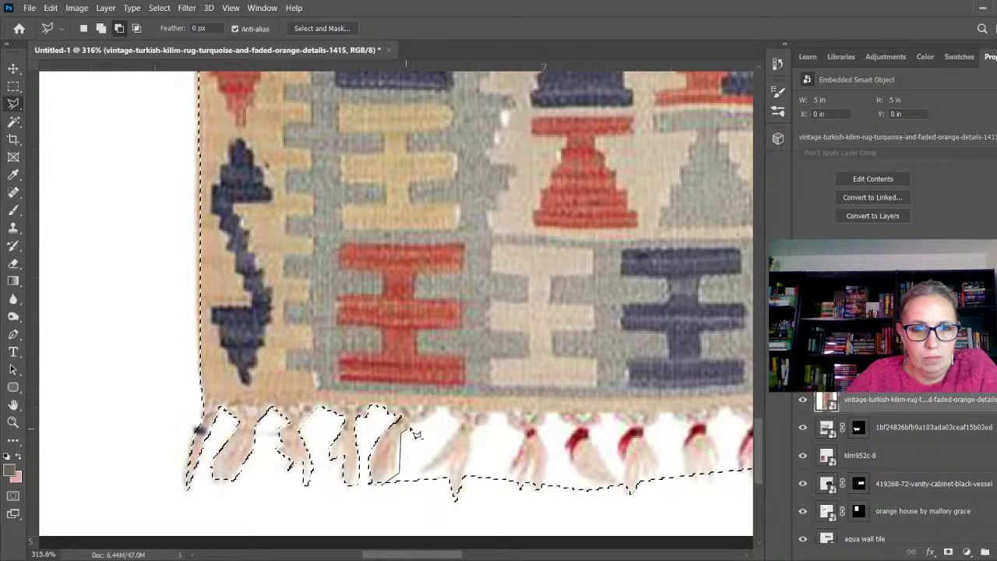
{"action": "left_click", "coordinate": [445, 410]}
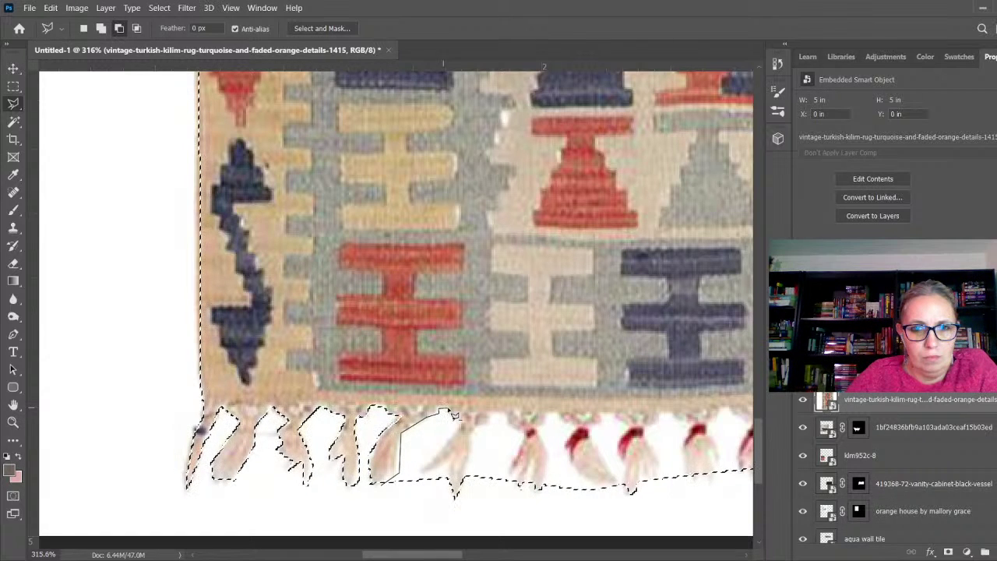
{"action": "left_click", "coordinate": [413, 476]}
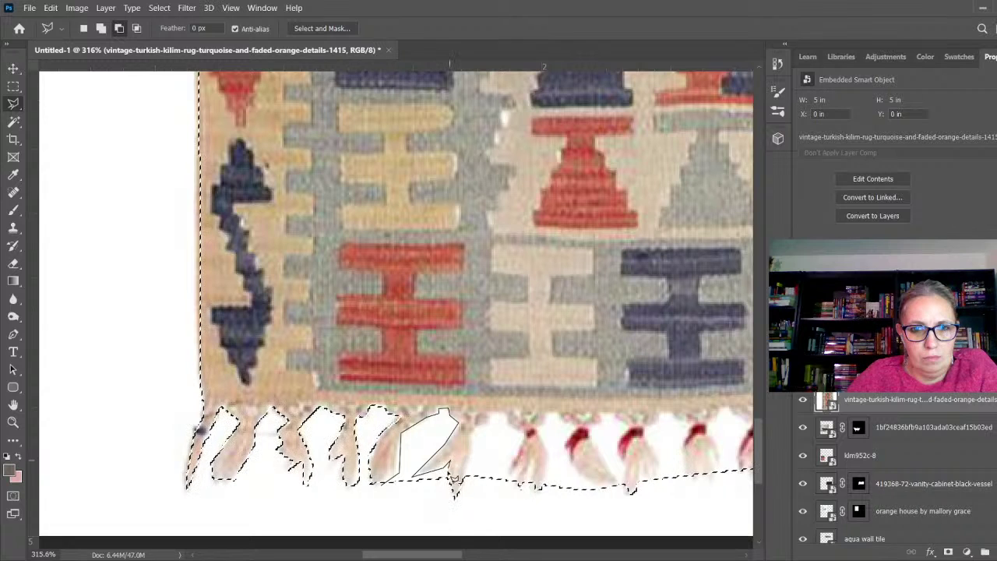
{"action": "left_click", "coordinate": [380, 489]}
- Subtract the white gap between the sixth tassel and the first red-topped tassel from the selection
{"action": "key", "text": "alt"}
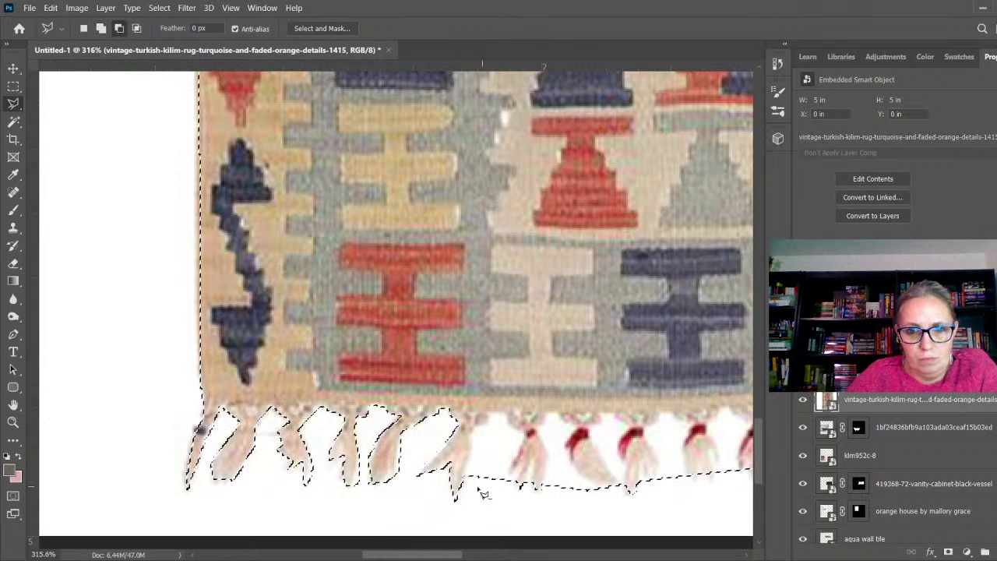
{"action": "left_click", "coordinate": [479, 425]}
{"action": "left_click", "coordinate": [491, 425]}
{"action": "left_click", "coordinate": [490, 414]}
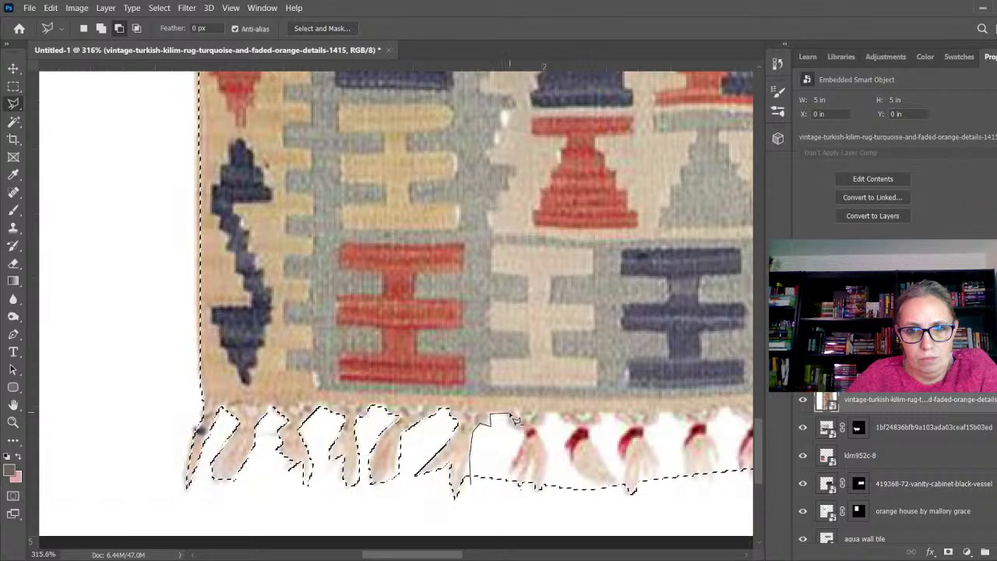
{"action": "left_click", "coordinate": [510, 414]}
{"action": "left_click", "coordinate": [510, 426]}
{"action": "left_click", "coordinate": [528, 430]}
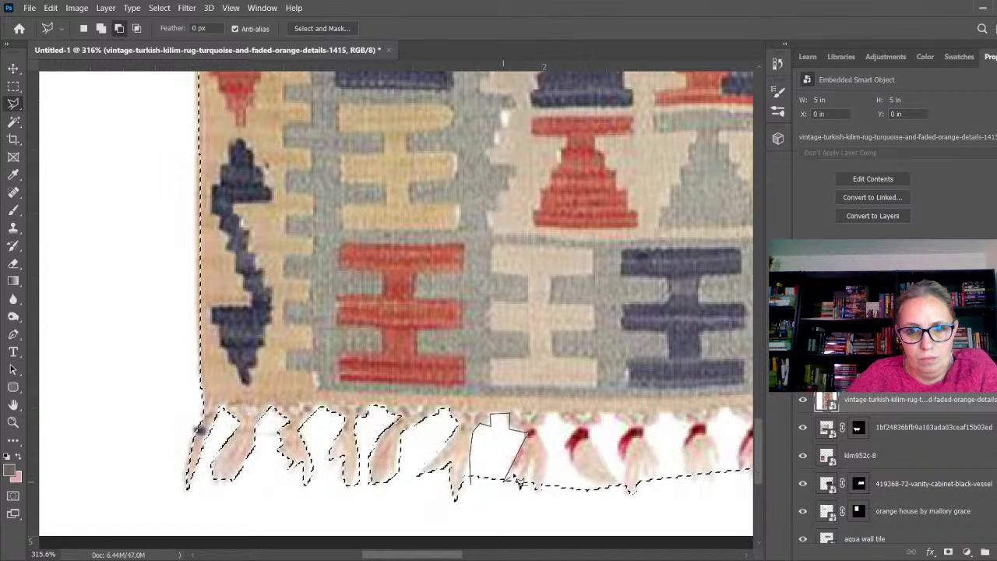
{"action": "left_click", "coordinate": [508, 476]}
{"action": "left_click", "coordinate": [471, 484]}
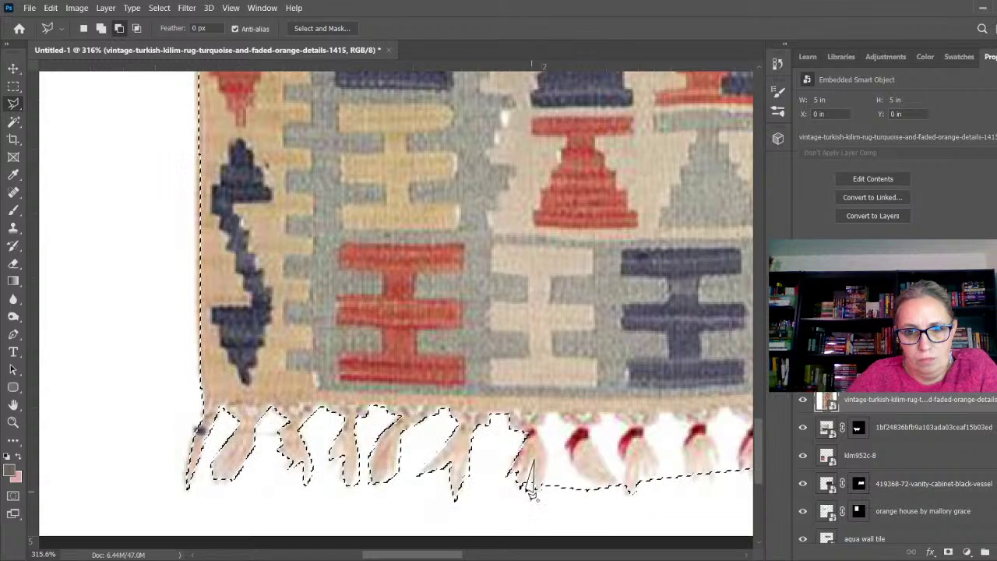
- Subtract the white gap between the first and second red-topped tassels from the selection
{"action": "left_click", "coordinate": [539, 489]}
{"action": "left_click", "coordinate": [551, 454]}
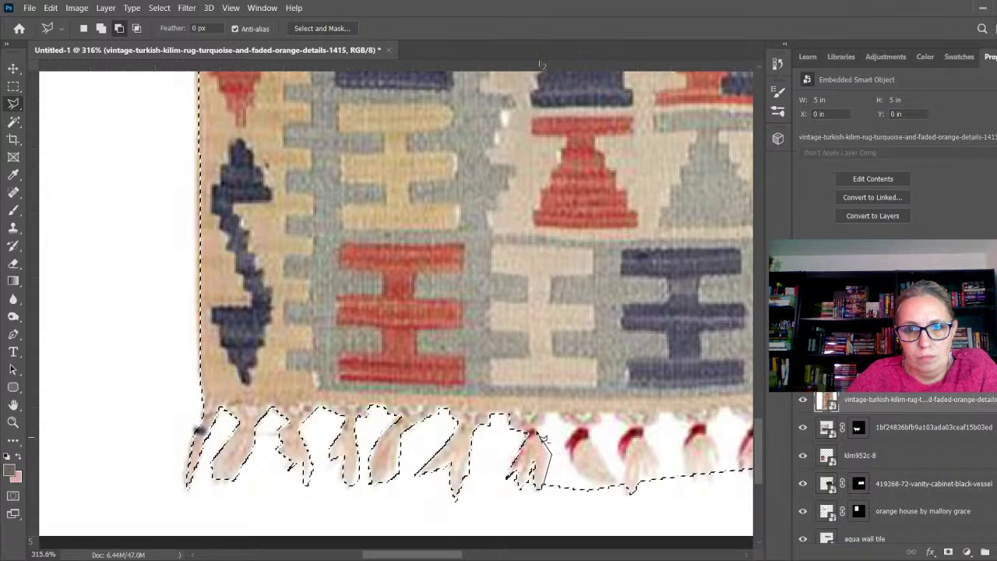
{"action": "left_click", "coordinate": [555, 415]}
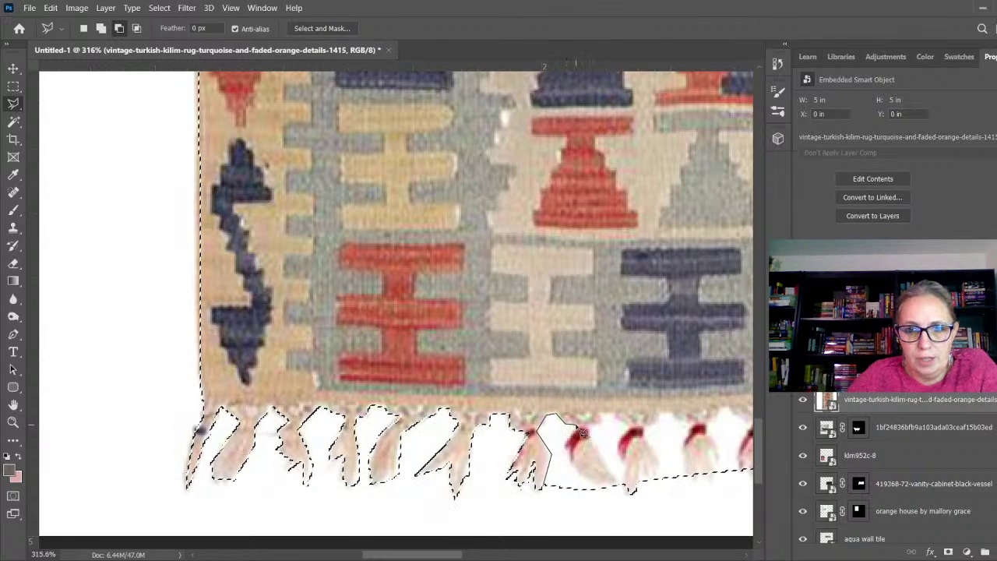
{"action": "left_click", "coordinate": [571, 461]}
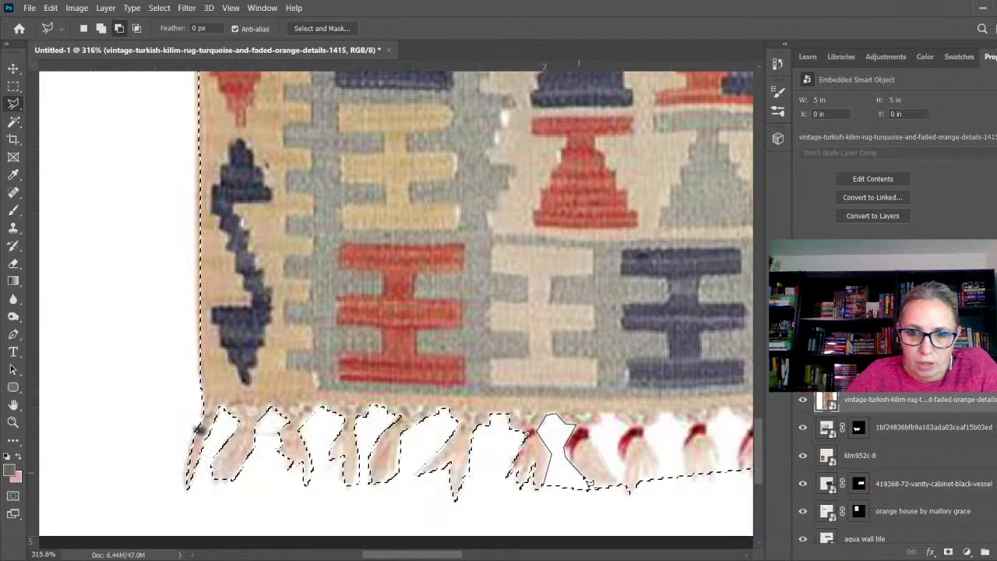
{"action": "left_click", "coordinate": [612, 489]}
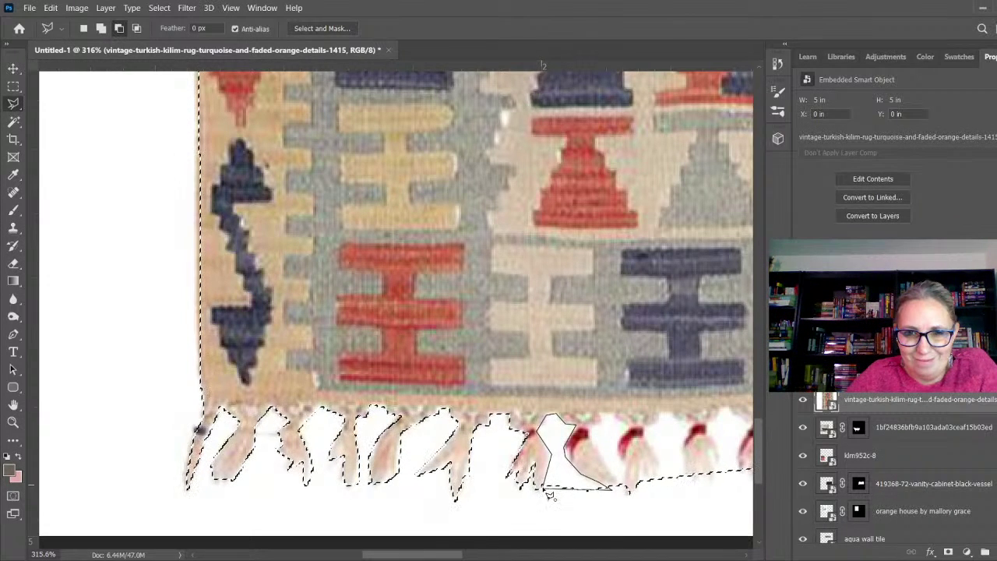
- Subtract the white gap between the second and third red-topped tassels from the selection
{"action": "left_click", "coordinate": [629, 492]}
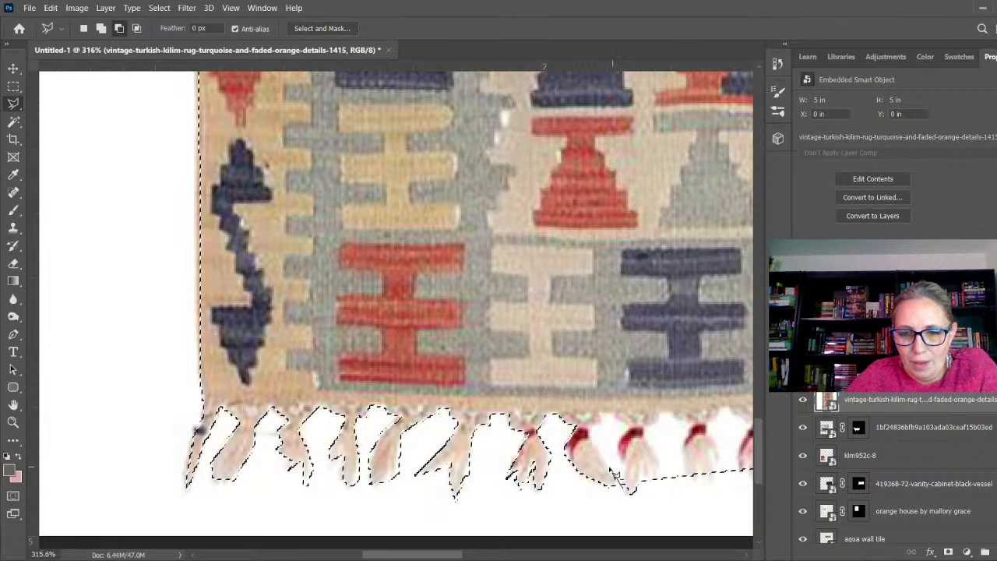
{"action": "left_click", "coordinate": [591, 425]}
{"action": "left_click", "coordinate": [600, 415]}
{"action": "left_click", "coordinate": [612, 415]}
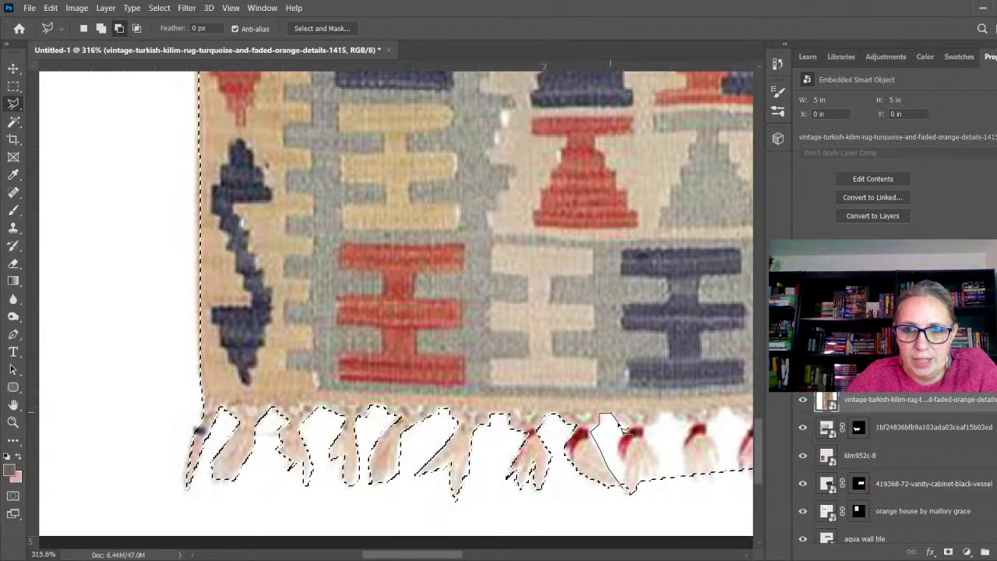
{"action": "left_click", "coordinate": [616, 445]}
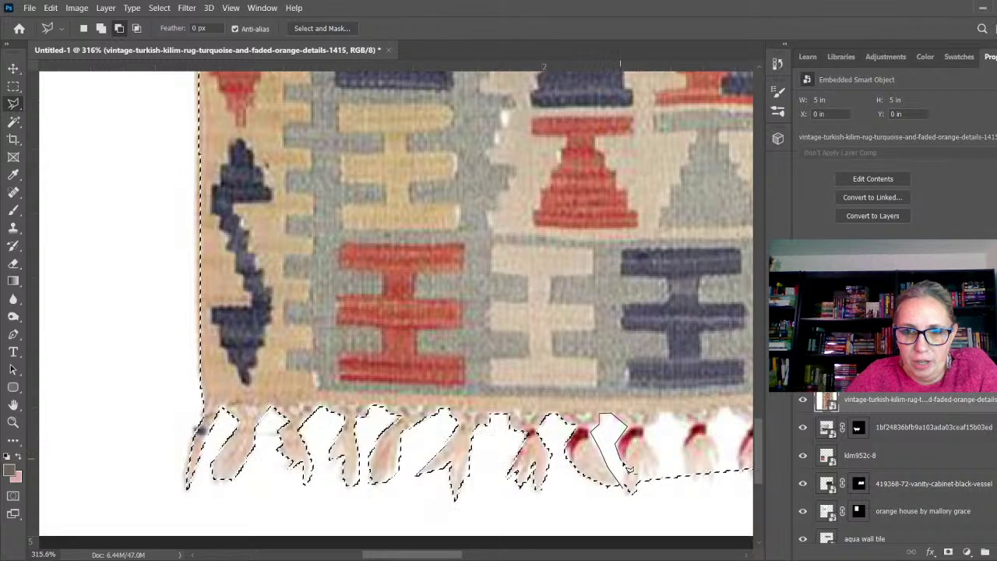
{"action": "left_click", "coordinate": [624, 469]}
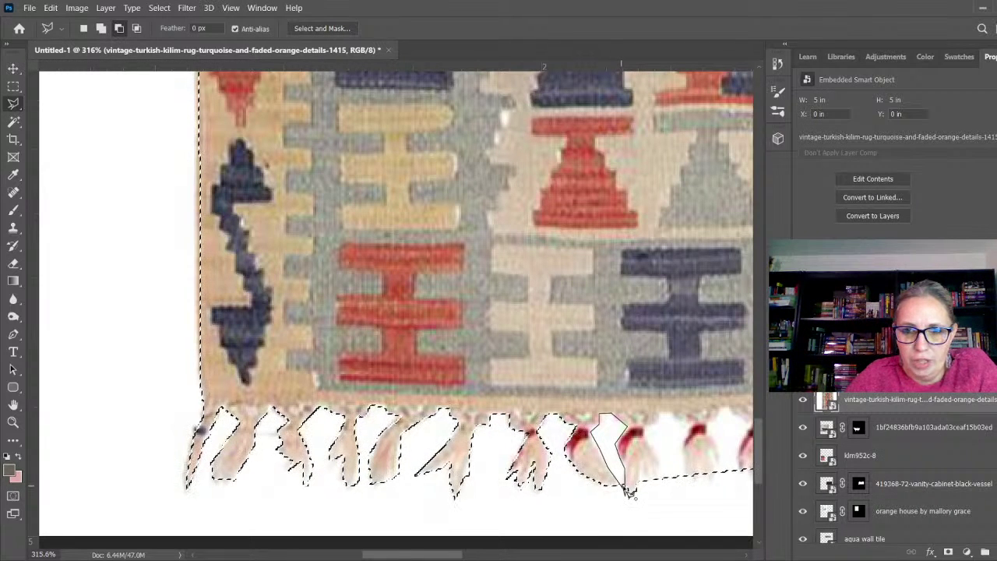
{"action": "left_click", "coordinate": [627, 491]}
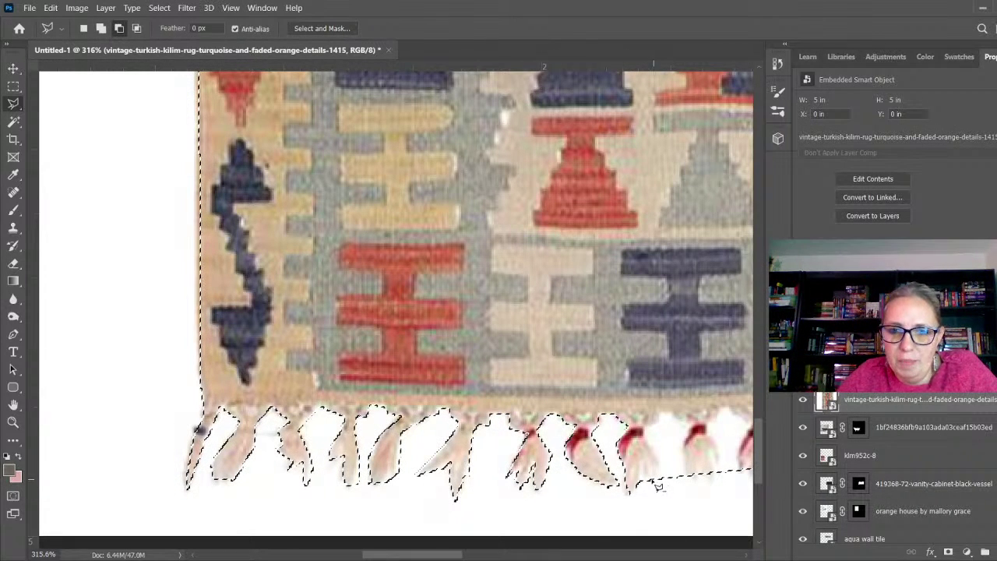
- Subtract the white gap between the third and fourth red-topped tassels from the selection
{"action": "left_click", "coordinate": [644, 434]}
{"action": "left_click", "coordinate": [667, 413]}
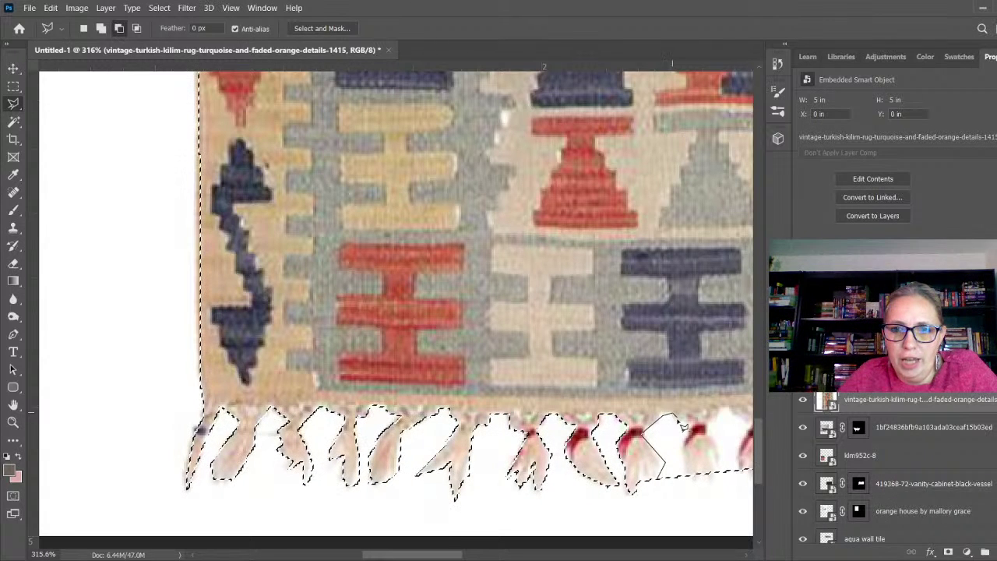
{"action": "left_click", "coordinate": [683, 425]}
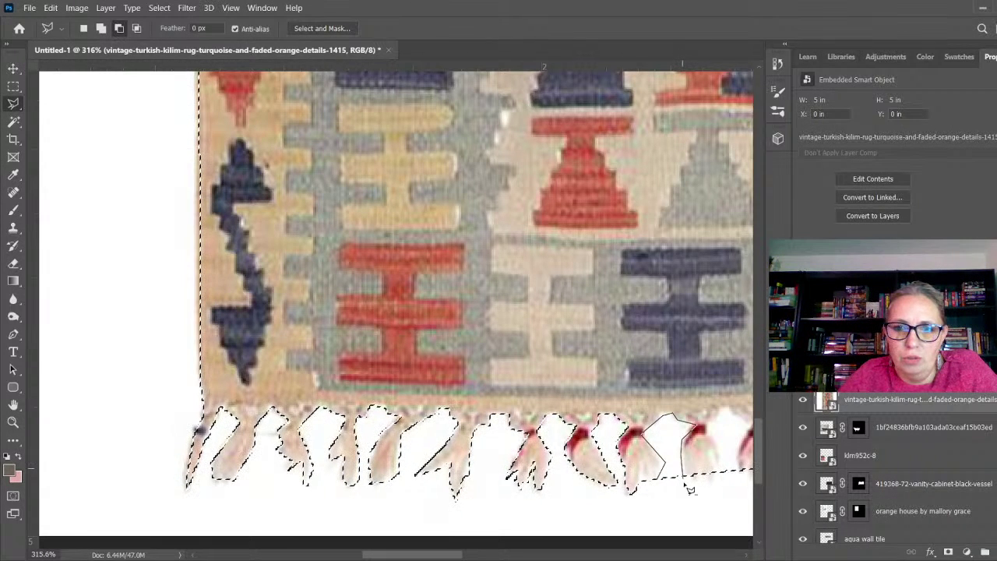
- Add the cut-off lower tips of the fourth red-topped tassel to the selection
{"action": "scroll", "coordinate": [373, 466], "scroll_direction": "down", "scroll_amount": 3}
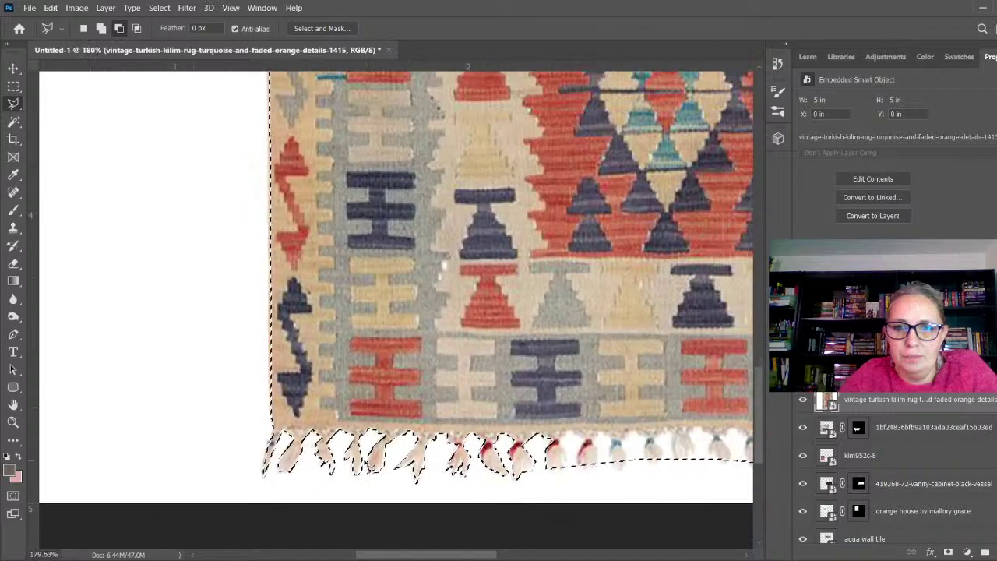
{"action": "scroll", "coordinate": [373, 466], "scroll_direction": "up", "scroll_amount": 4}
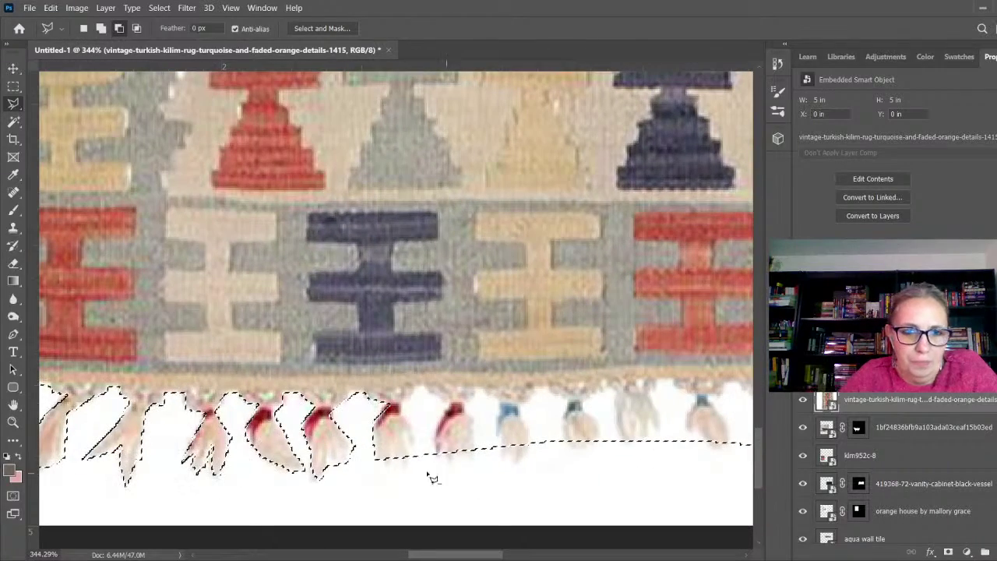
{"action": "key", "text": "shift"}
{"action": "mouse_move", "coordinate": [396, 479]}
{"action": "left_mouse_down"}
{"action": "mouse_move", "coordinate": [417, 473]}
{"action": "mouse_move", "coordinate": [408, 465]}
{"action": "mouse_move", "coordinate": [421, 471]}
{"action": "left_mouse_up"}
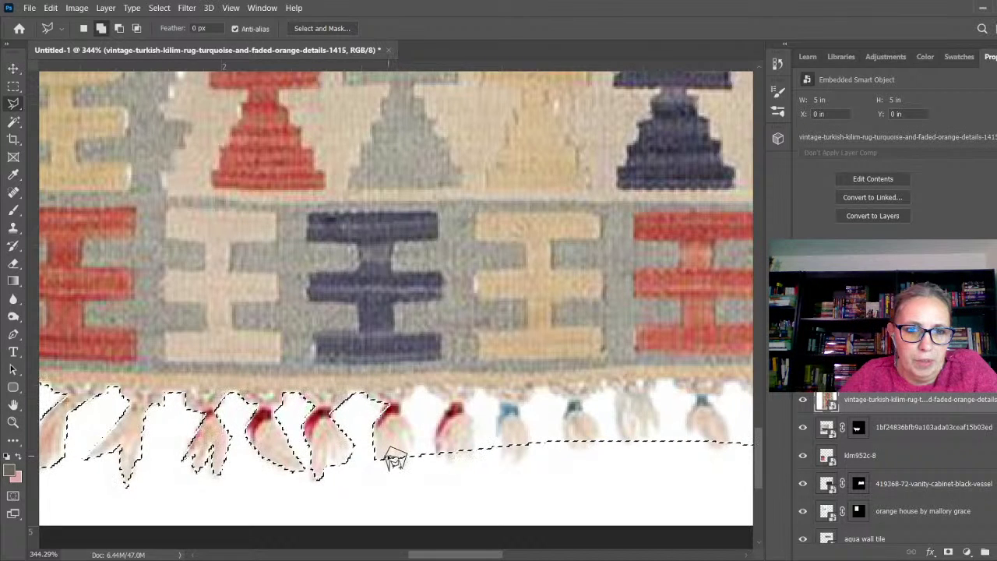
{"action": "left_click", "coordinate": [399, 459]}
- Subtract the white gap between the fourth and fifth red-topped tassels, including the notch in the fourth tassel's tip, from the selection
{"action": "left_click", "coordinate": [404, 458], "text": "alt"}
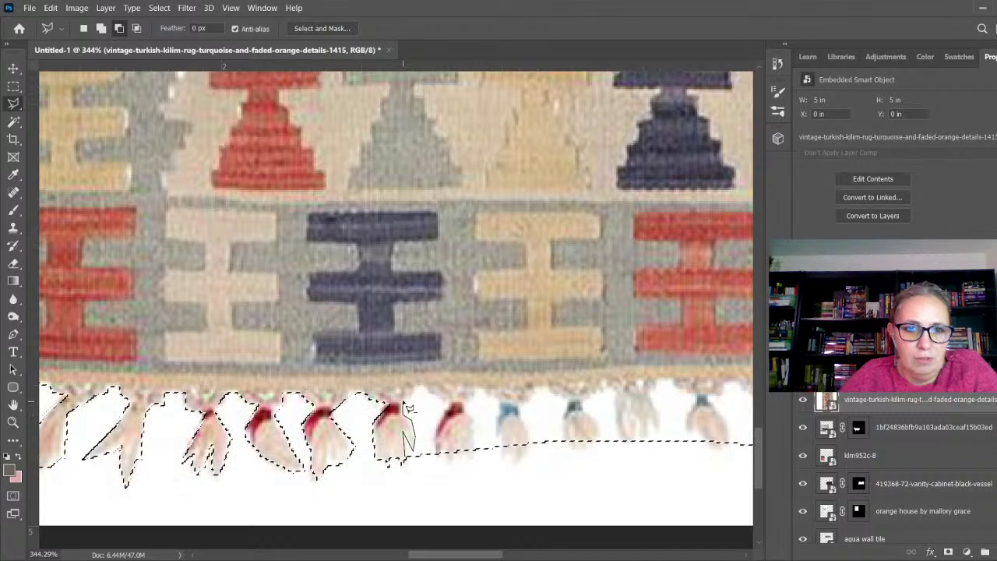
{"action": "left_click", "coordinate": [404, 402]}
{"action": "left_click", "coordinate": [419, 385]}
{"action": "left_click", "coordinate": [433, 397]}
{"action": "left_click", "coordinate": [449, 403]}
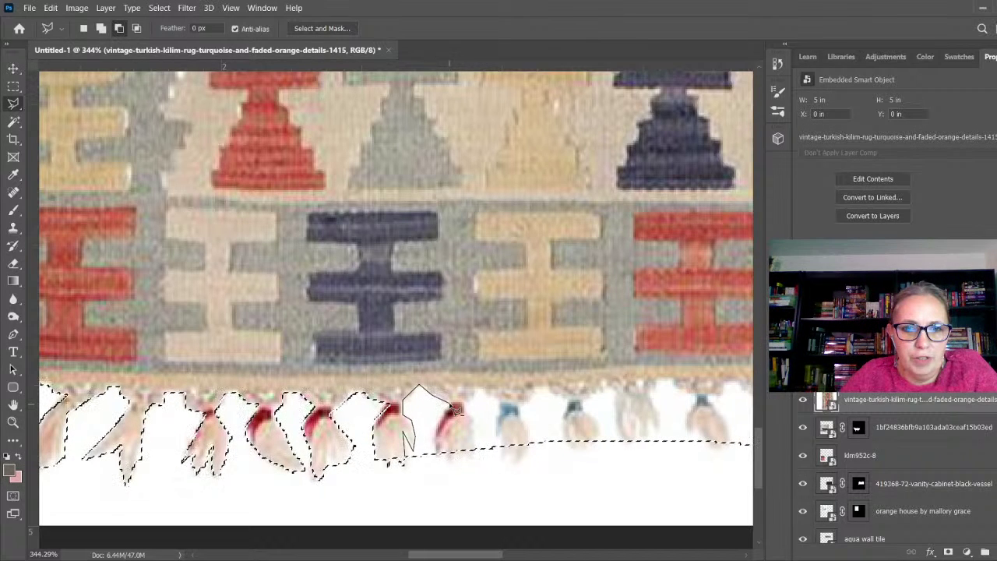
{"action": "left_click", "coordinate": [436, 436]}
{"action": "left_click", "coordinate": [436, 468]}
{"action": "left_click", "coordinate": [405, 461]}
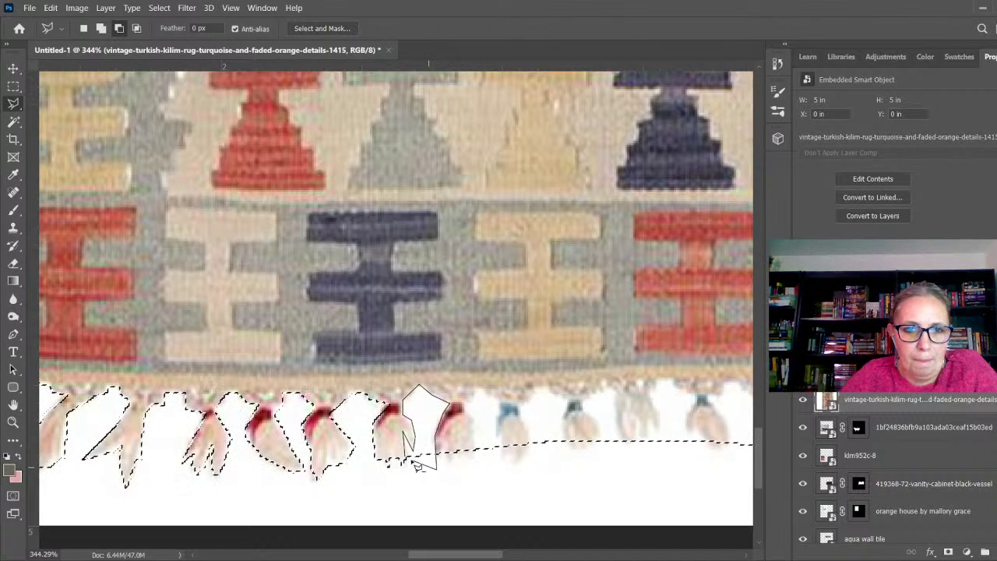
{"action": "double_click", "coordinate": [409, 462]}
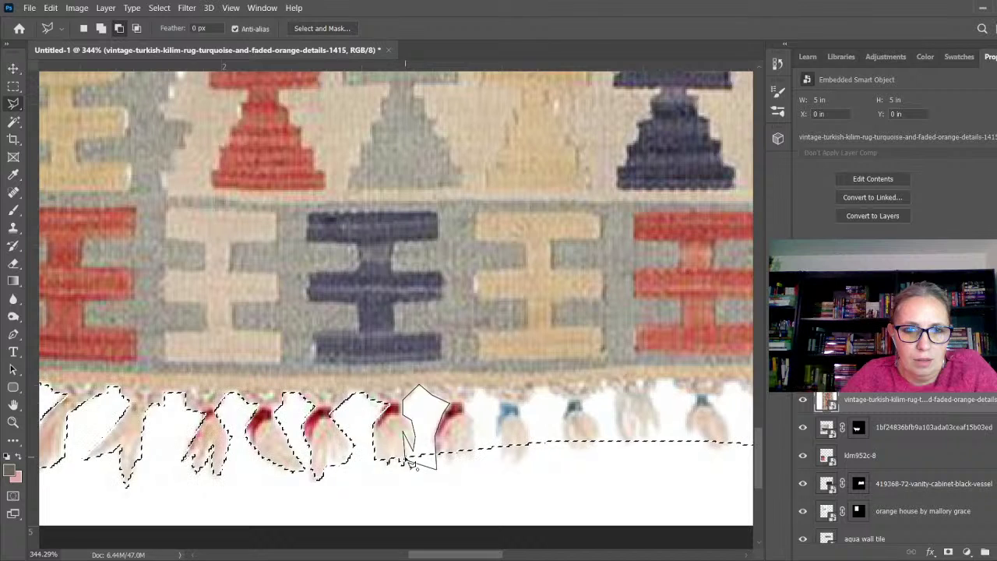
- Add the cut-off lower tips of the fifth red-topped tassel to the selection
{"action": "left_click", "coordinate": [447, 464]}
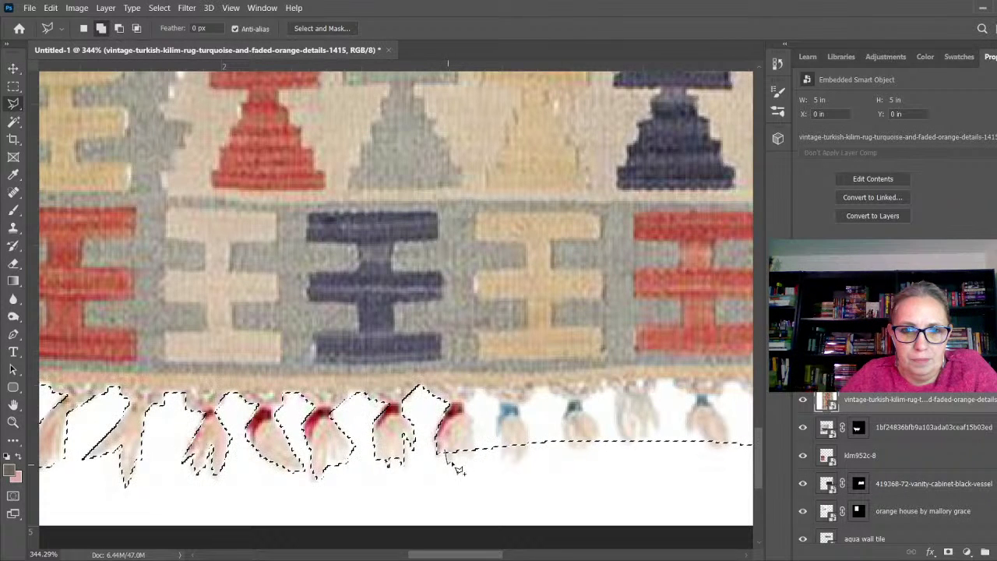
{"action": "left_click", "coordinate": [455, 450]}
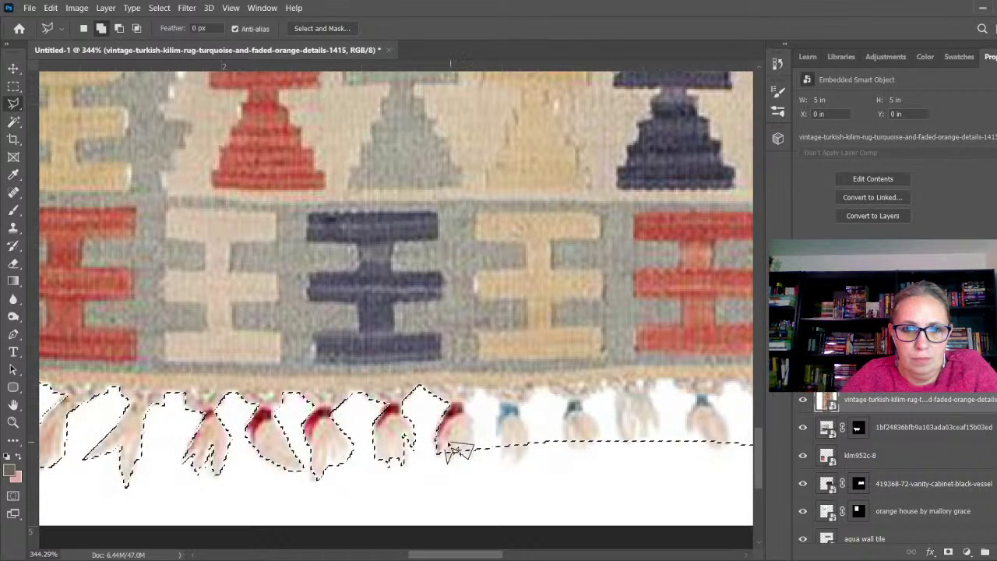
{"action": "double_click", "coordinate": [479, 460]}
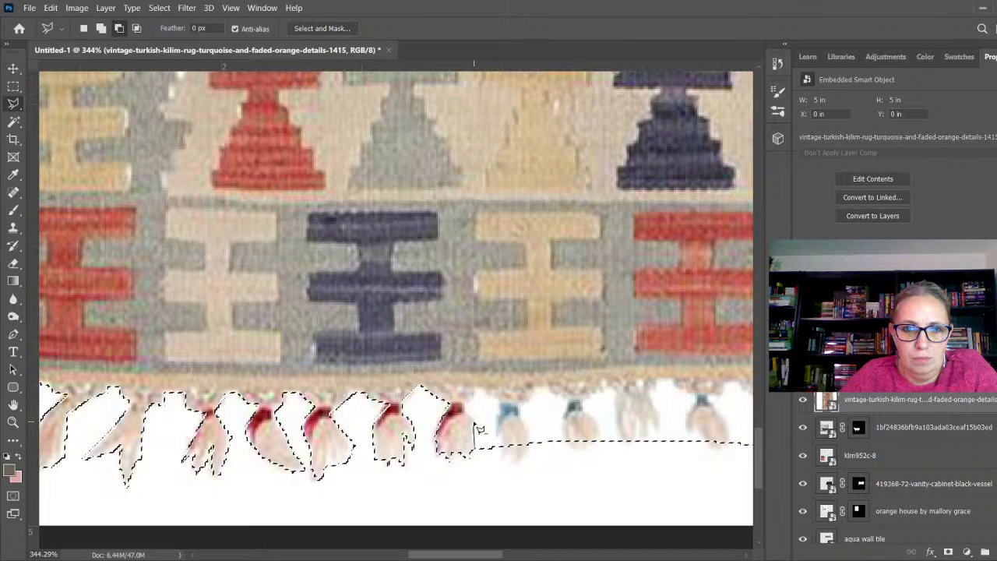
- Subtract the white gap between the fifth red-topped tassel and the first blue-topped tassel from the selection
{"action": "left_click", "coordinate": [473, 427]}
{"action": "left_click", "coordinate": [465, 406]}
{"action": "left_click", "coordinate": [483, 391]}
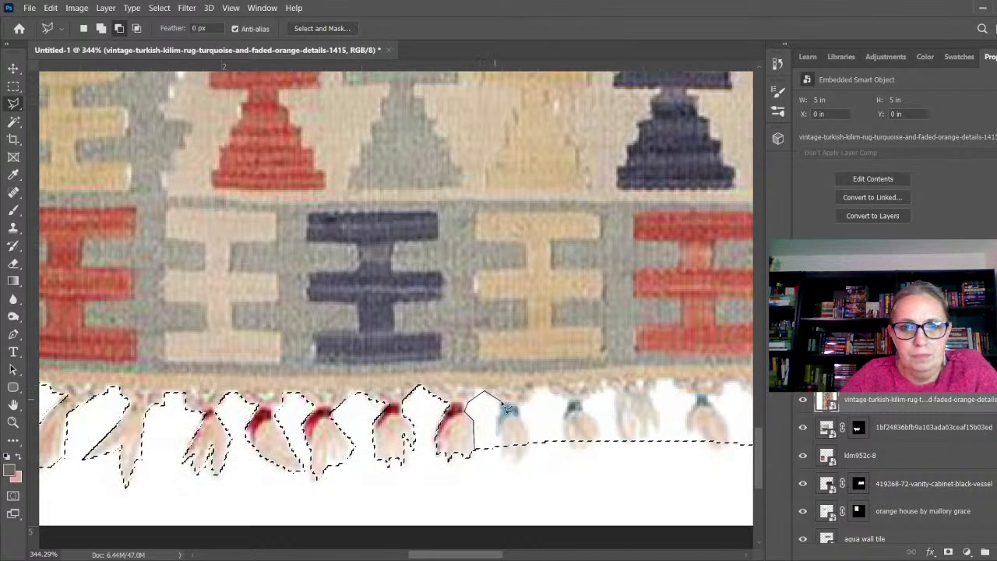
{"action": "left_click", "coordinate": [501, 402]}
{"action": "left_click", "coordinate": [497, 442]}
{"action": "left_click", "coordinate": [504, 444]}
{"action": "left_click", "coordinate": [502, 462]}
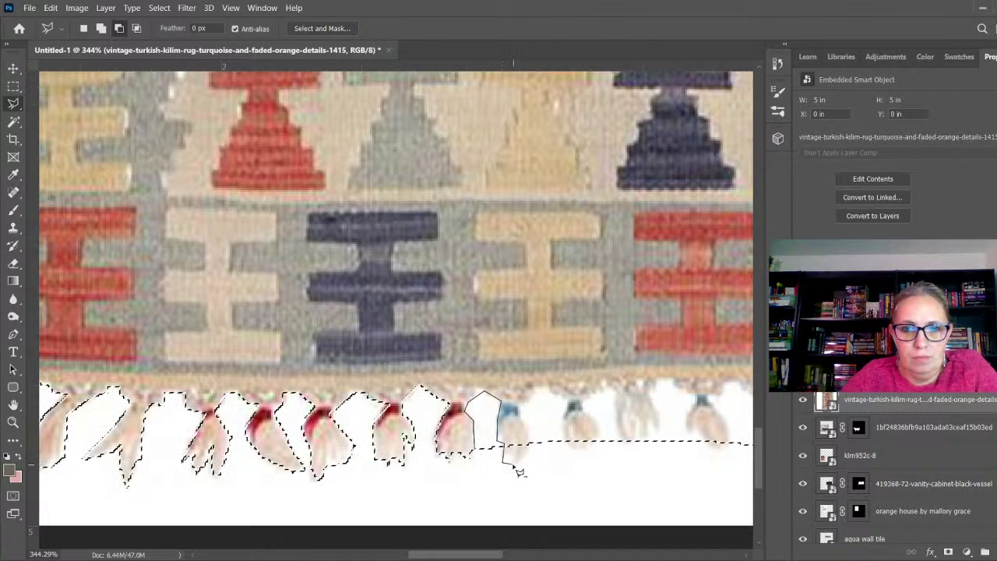
{"action": "left_click", "coordinate": [474, 451]}
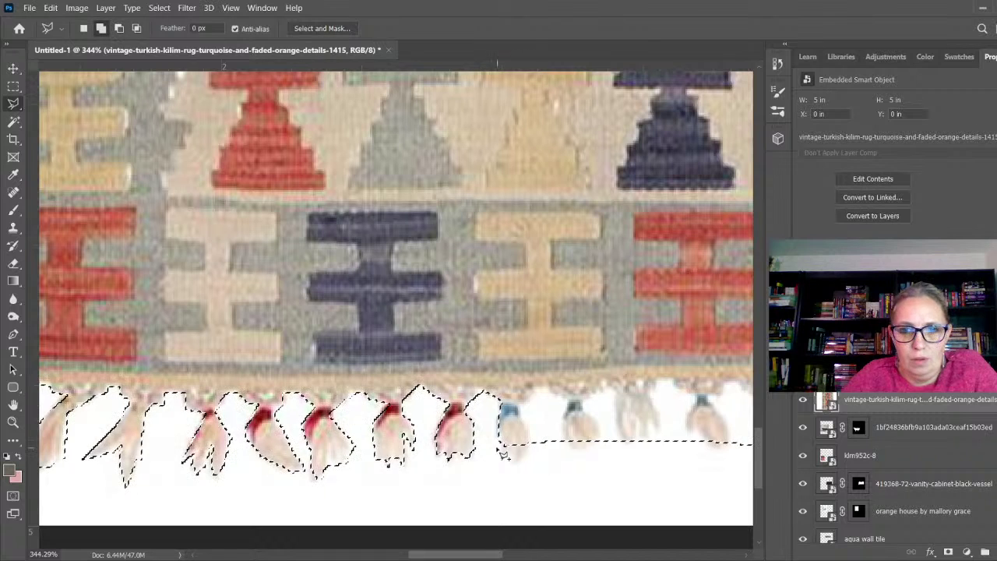
- Add the cut-off lower tip of the first blue-topped tassel to the selection
{"action": "left_click", "coordinate": [504, 445]}
{"action": "left_click", "coordinate": [516, 465]}
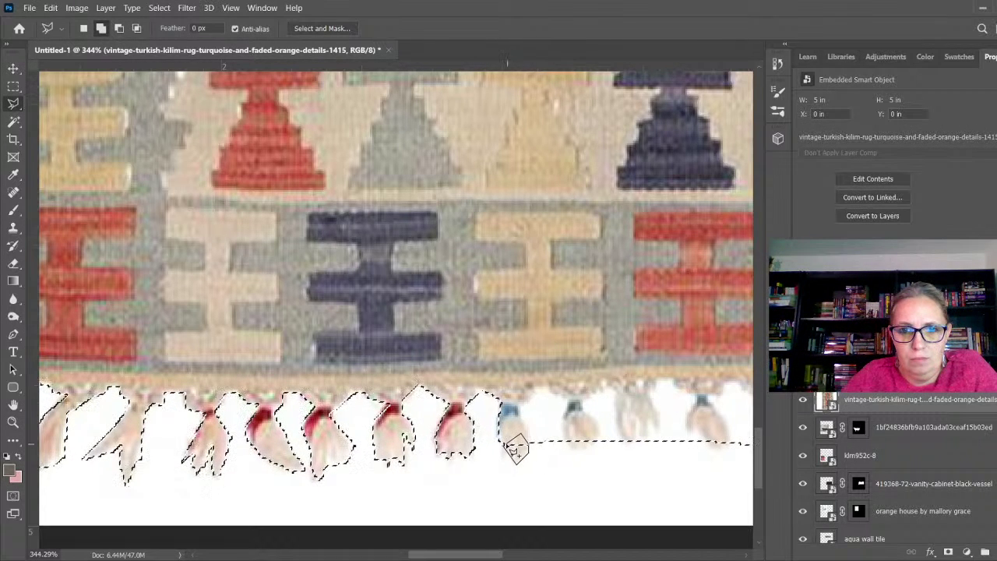
{"action": "double_click", "coordinate": [534, 450]}
- Subtract the white gap between the first and second blue-topped tassels from the selection
{"action": "left_click", "coordinate": [531, 442]}
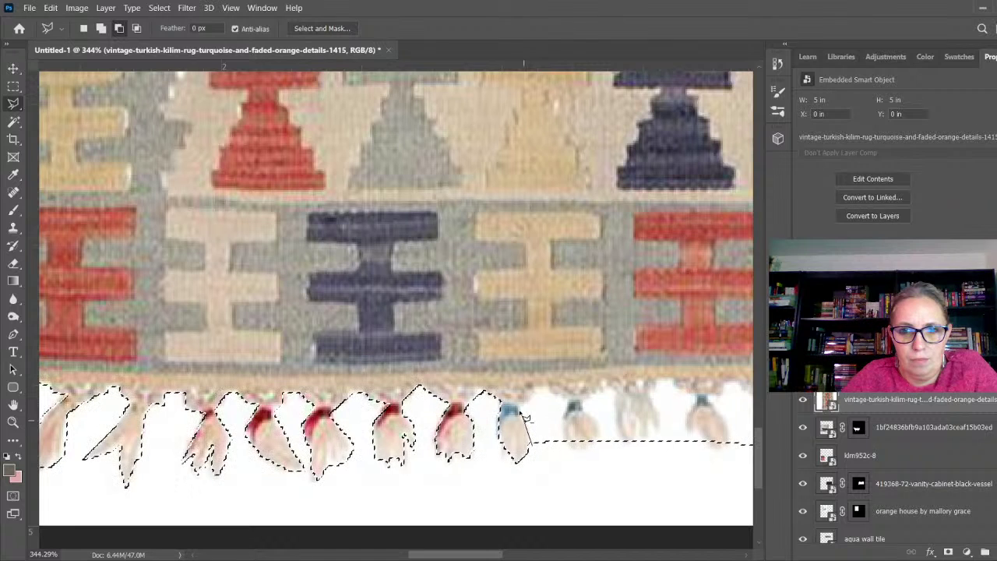
{"action": "left_click", "coordinate": [519, 410]}
{"action": "left_click", "coordinate": [544, 388]}
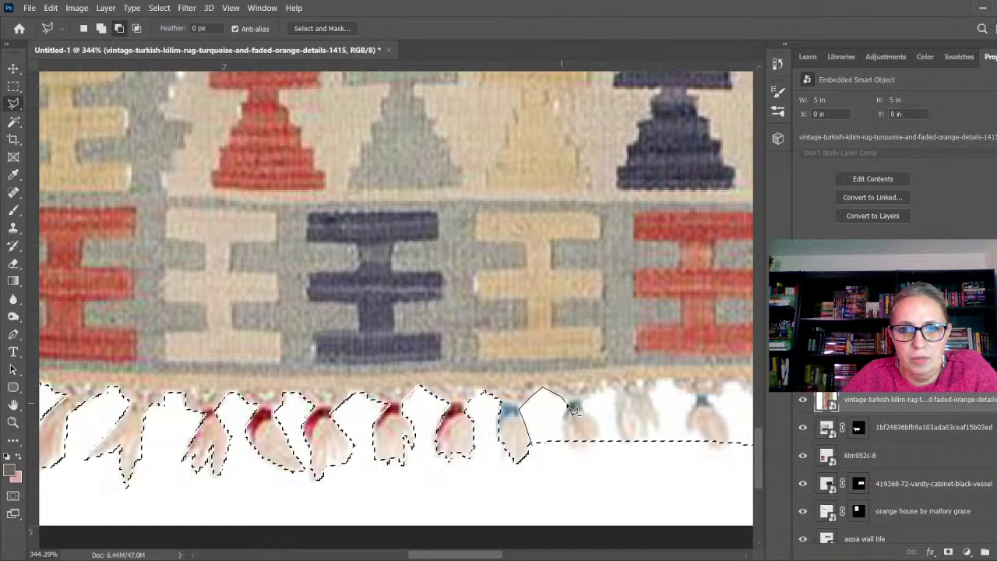
{"action": "left_click", "coordinate": [563, 402]}
{"action": "left_click", "coordinate": [567, 459]}
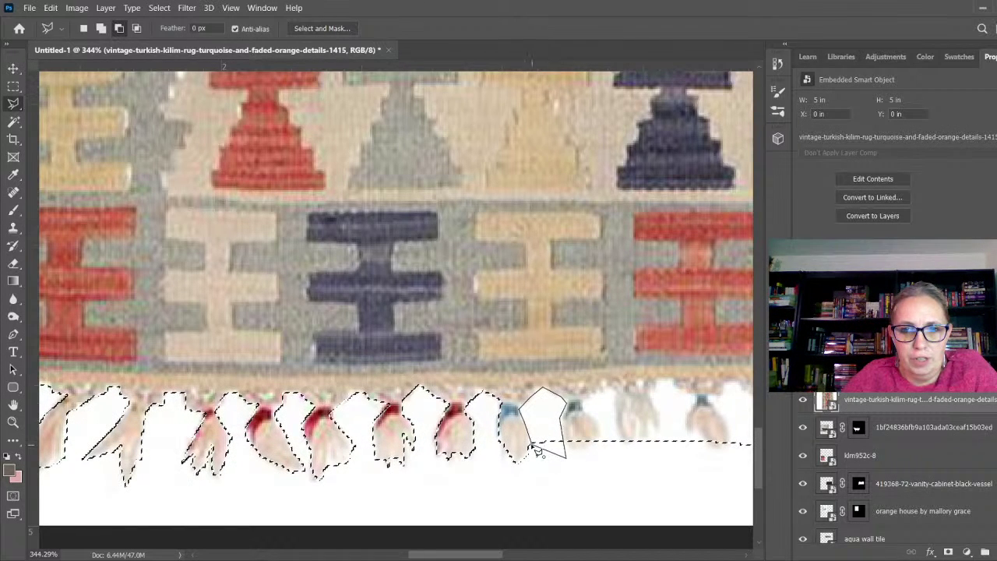
{"action": "left_click", "coordinate": [533, 445]}
- Add the cut-off lower tip of the second blue-topped tassel to the selection
{"action": "left_click", "coordinate": [567, 442]}
{"action": "left_click", "coordinate": [570, 449]}
{"action": "left_click", "coordinate": [585, 451]}
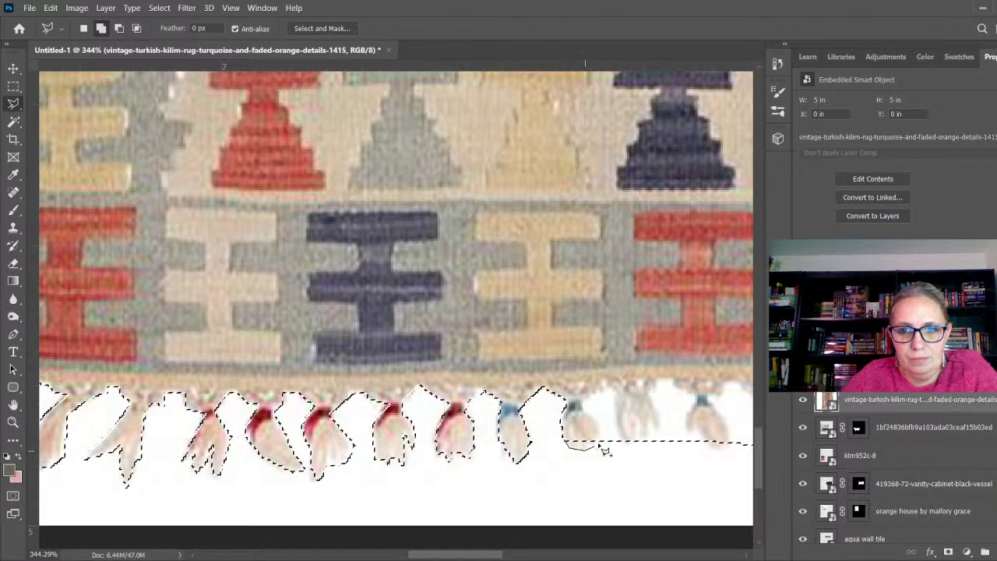
{"action": "left_click", "coordinate": [569, 444]}
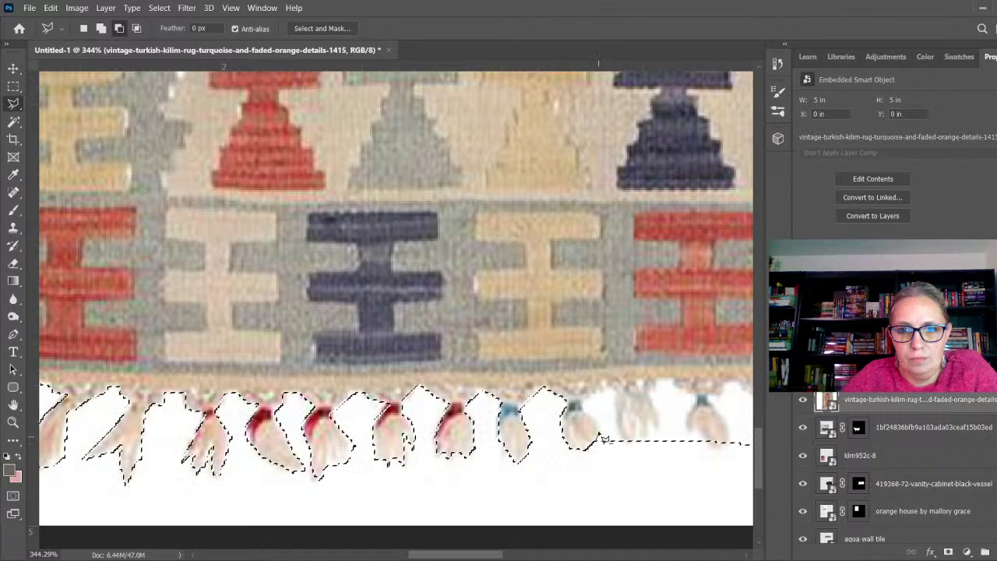
- Subtract the white gap between the second blue-topped tassel and the pale grey tassel from the selection
{"action": "left_click", "coordinate": [598, 426]}
{"action": "left_click", "coordinate": [582, 406]}
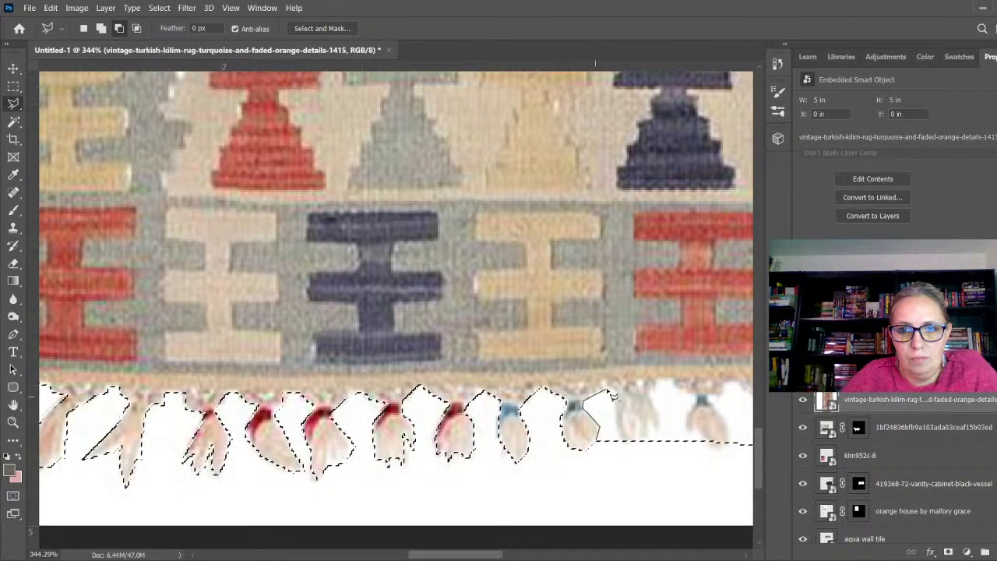
{"action": "left_click", "coordinate": [616, 389]}
{"action": "left_click", "coordinate": [620, 441]}
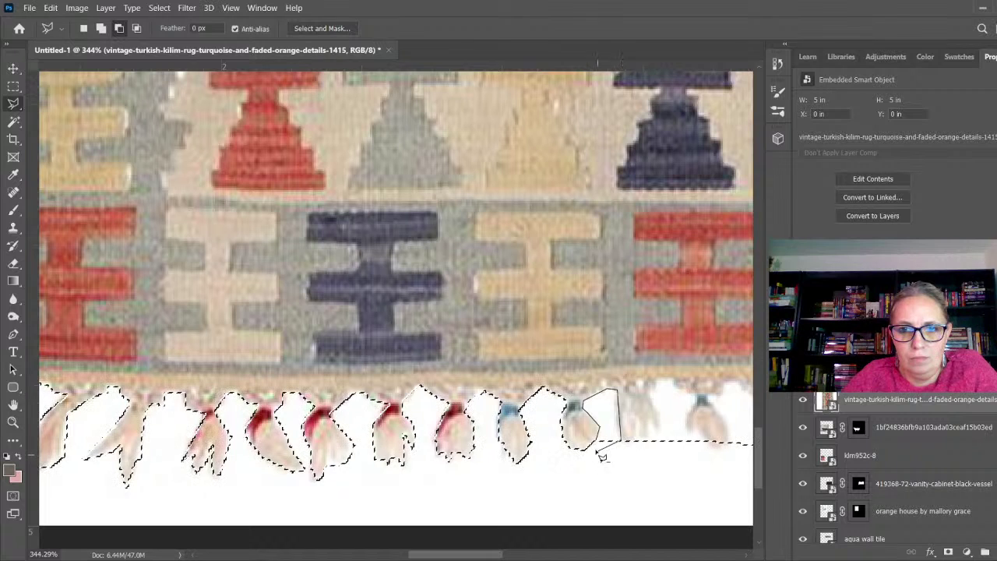
{"action": "double_click", "coordinate": [605, 449]}
- Subtract the white gap between the pale grey tassel and the third blue-topped tassel from the selection
{"action": "left_click", "coordinate": [646, 441]}
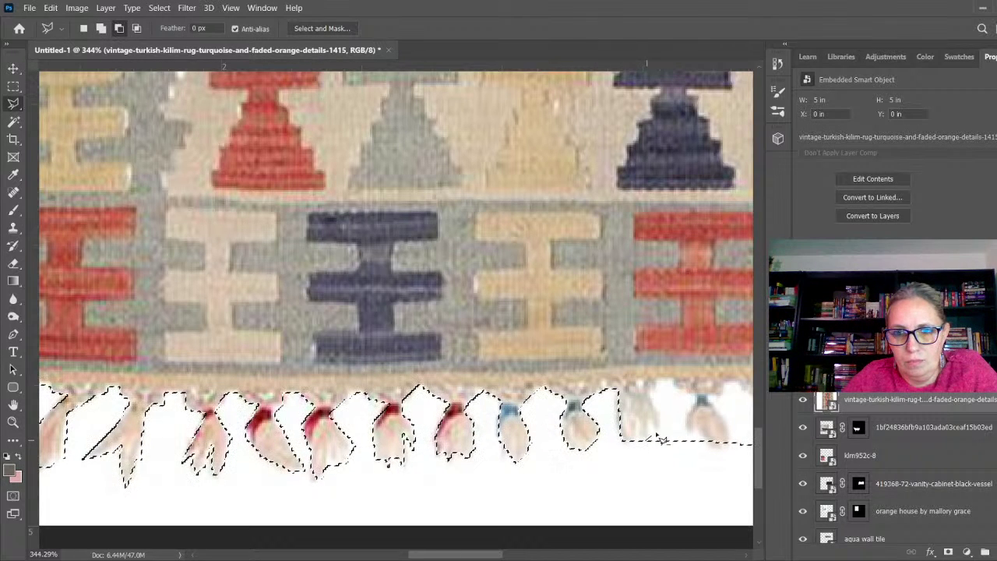
{"action": "left_click", "coordinate": [661, 418]}
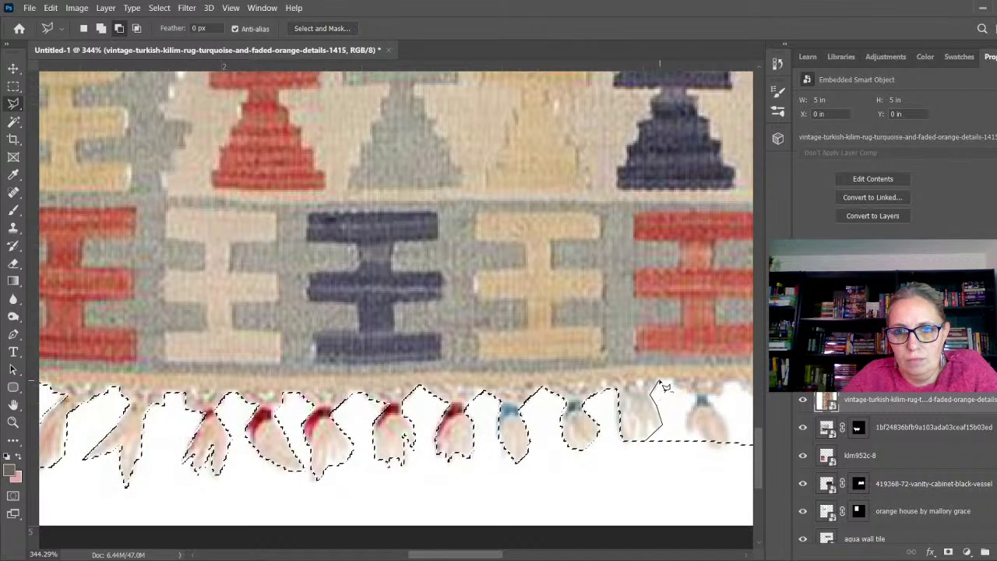
{"action": "left_click", "coordinate": [677, 377]}
{"action": "left_click", "coordinate": [678, 388]}
{"action": "left_click", "coordinate": [696, 387]}
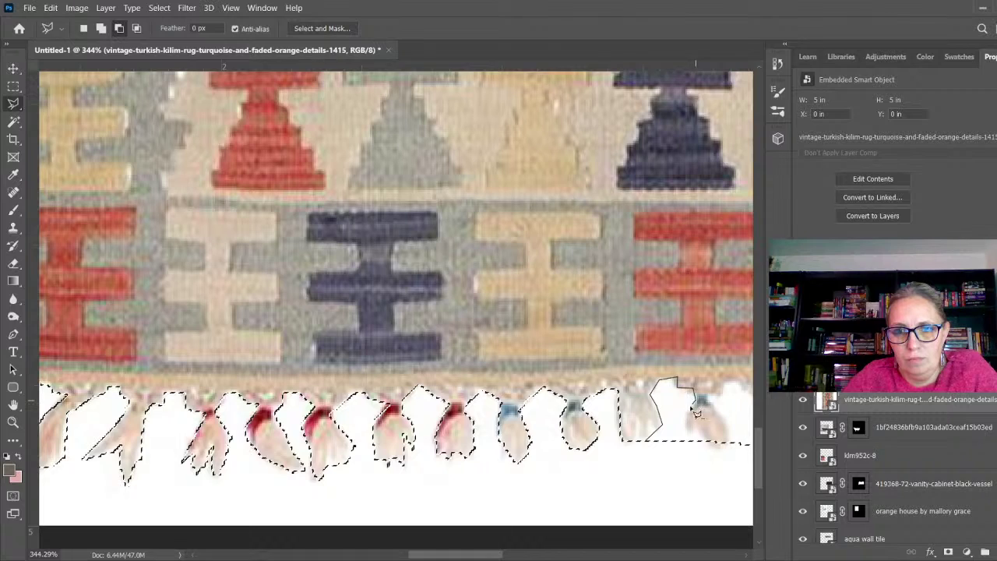
{"action": "left_click", "coordinate": [695, 400]}
{"action": "left_click", "coordinate": [685, 425]}
{"action": "left_click", "coordinate": [688, 433]}
{"action": "left_click", "coordinate": [697, 428]}
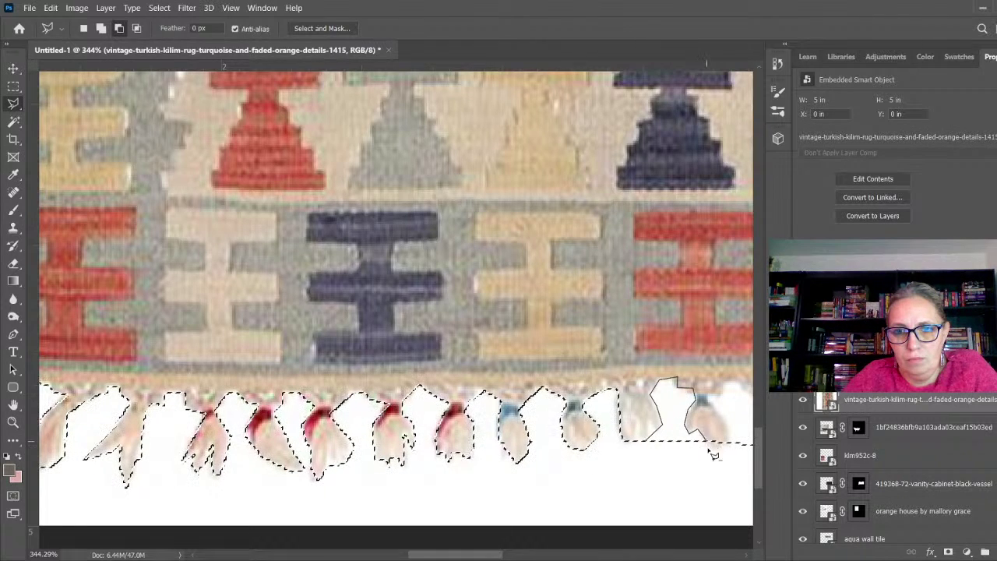
{"action": "left_click", "coordinate": [646, 441]}
- Undo the accidental deselection to bring back the rug and fringe selection
{"action": "scroll", "coordinate": [329, 465], "scroll_direction": "down", "scroll_amount": 2}
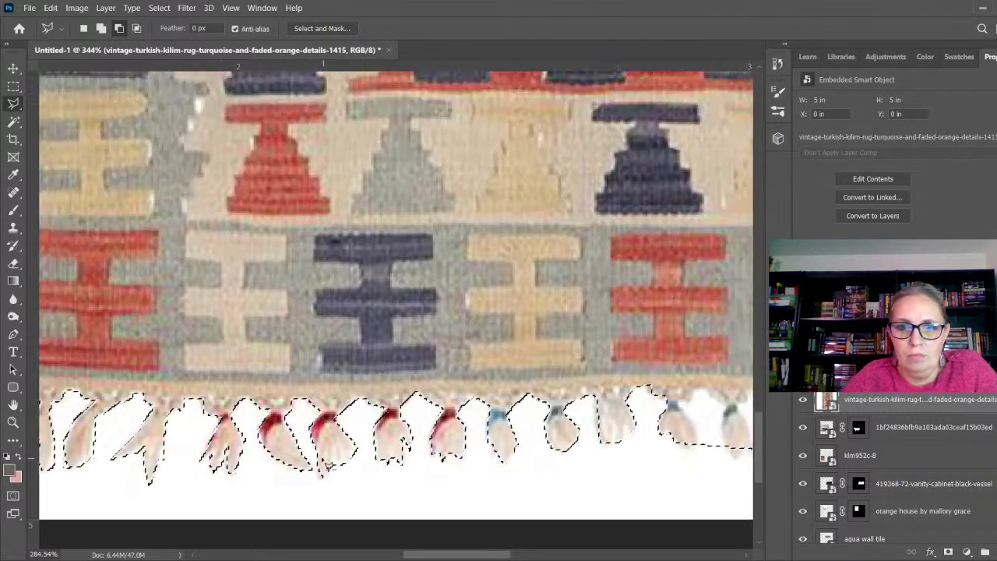
{"action": "scroll", "coordinate": [329, 465], "scroll_direction": "down", "scroll_amount": 4}
{"action": "scroll", "coordinate": [653, 477], "scroll_direction": "up", "scroll_amount": 2}
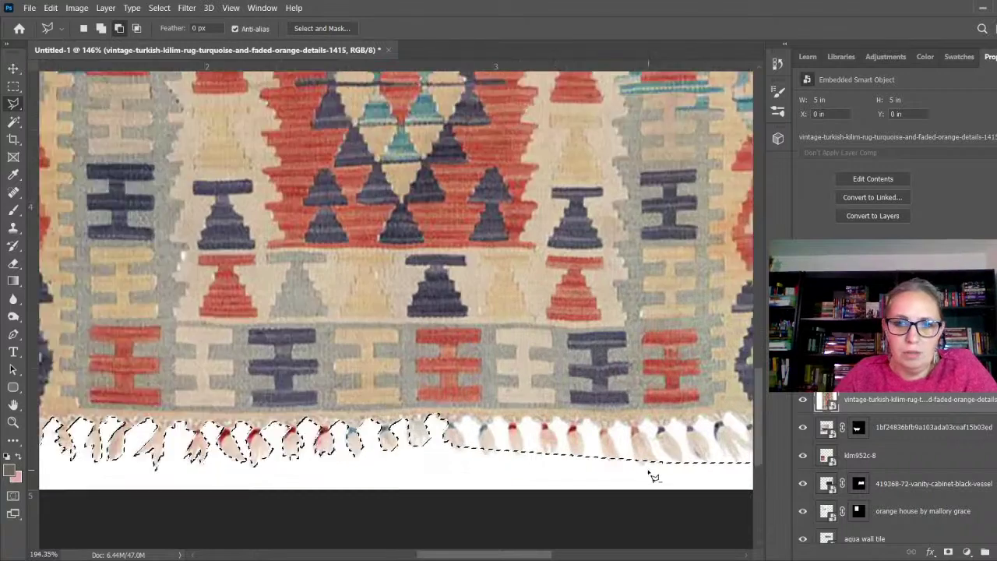
{"action": "scroll", "coordinate": [653, 477], "scroll_direction": "up", "scroll_amount": 1}
{"action": "key", "text": "shift"}
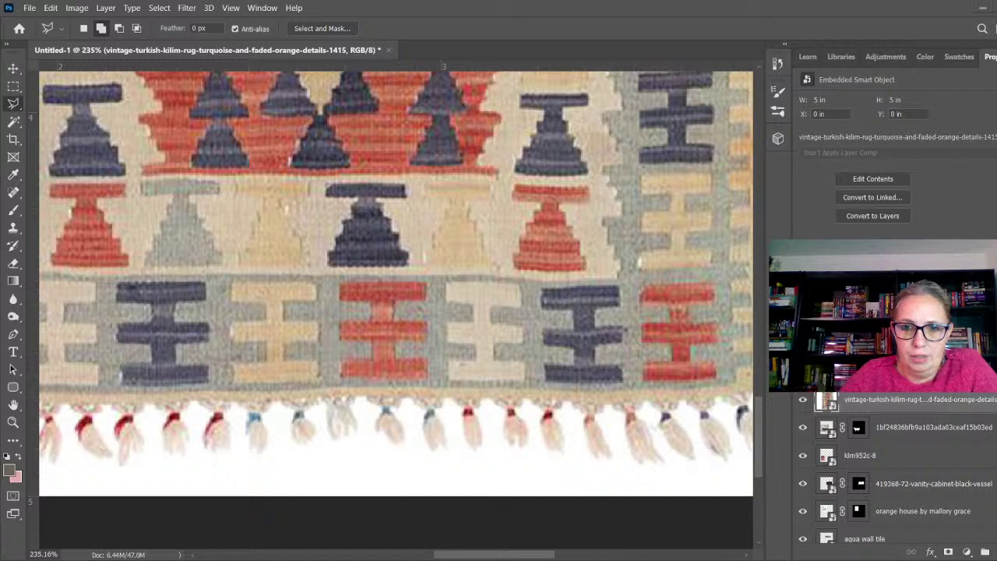
{"action": "key", "text": "ctrl+z"}
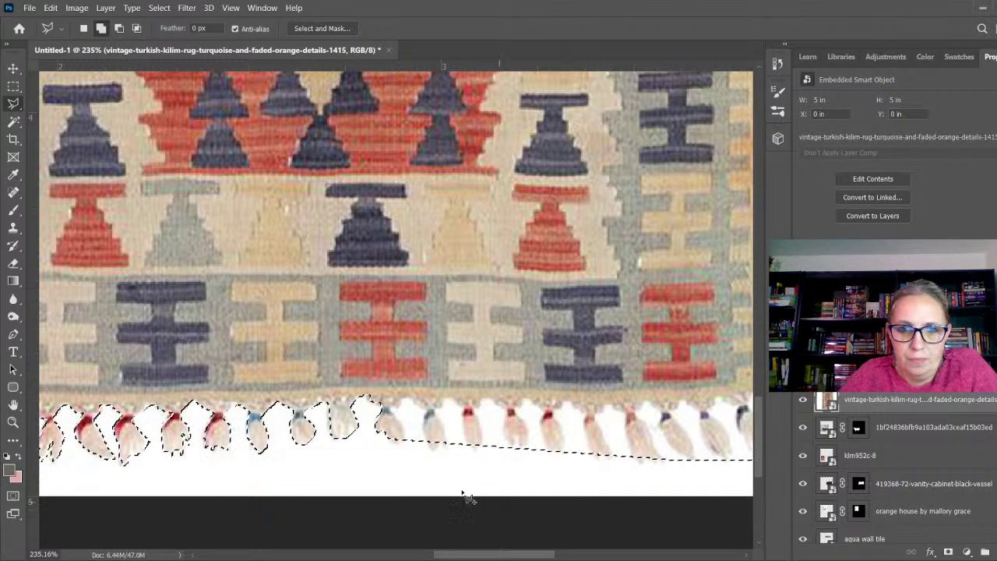
- Subtract the white gap between the third and fourth blue-topped tassels, and add the fourth one's cut-off tips to the selection
{"action": "key", "text": "alt"}
{"action": "mouse_move", "coordinate": [408, 439]}
{"action": "left_mouse_down"}
{"action": "mouse_move", "coordinate": [414, 406]}
{"action": "mouse_move", "coordinate": [430, 413]}
{"action": "mouse_move", "coordinate": [427, 459]}
{"action": "mouse_move", "coordinate": [409, 449]}
{"action": "mouse_move", "coordinate": [447, 463]}
{"action": "mouse_move", "coordinate": [405, 455]}
{"action": "left_mouse_up"}
{"action": "left_click", "coordinate": [405, 442]}
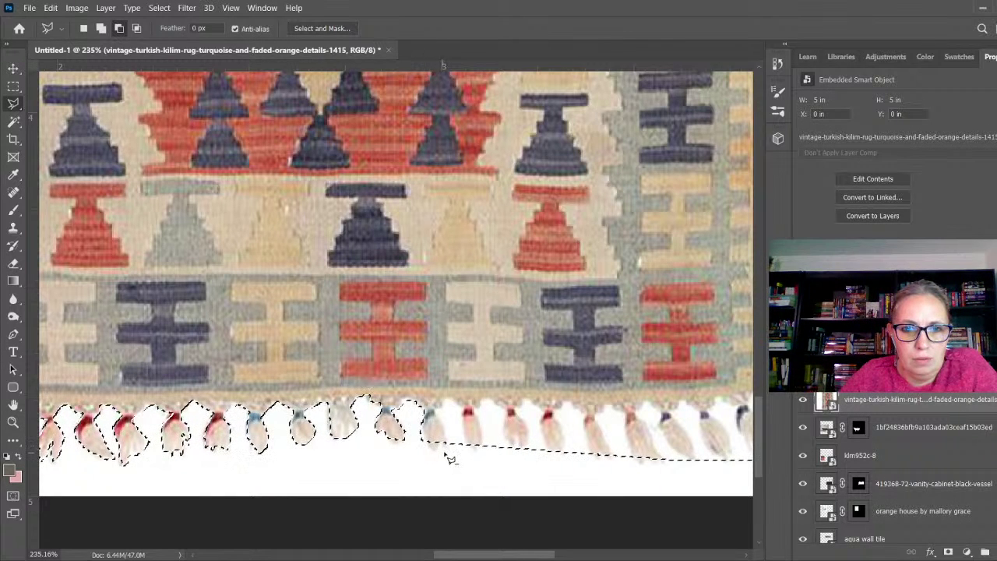
{"action": "left_click", "coordinate": [427, 443], "text": "shift"}
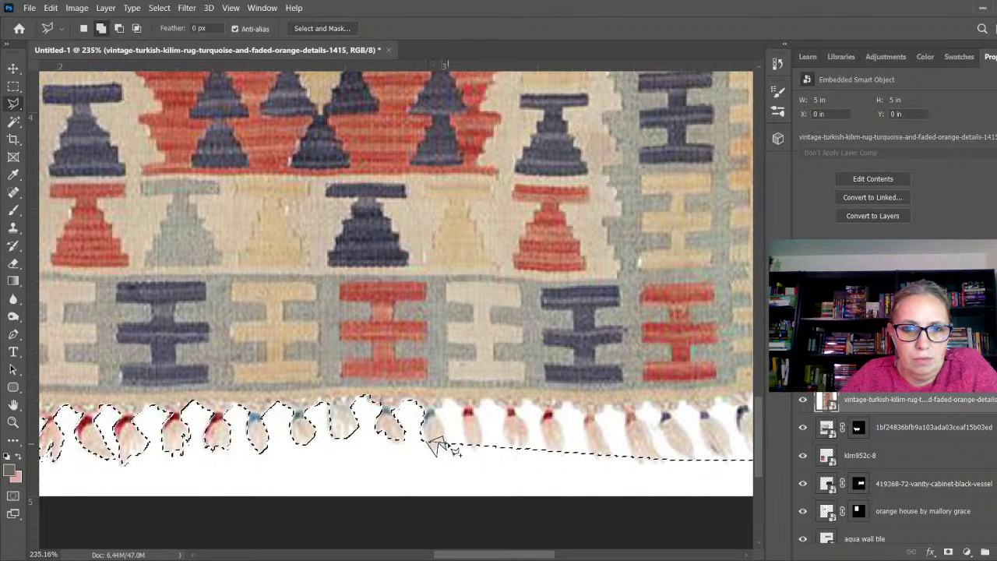
{"action": "left_click", "coordinate": [428, 441]}
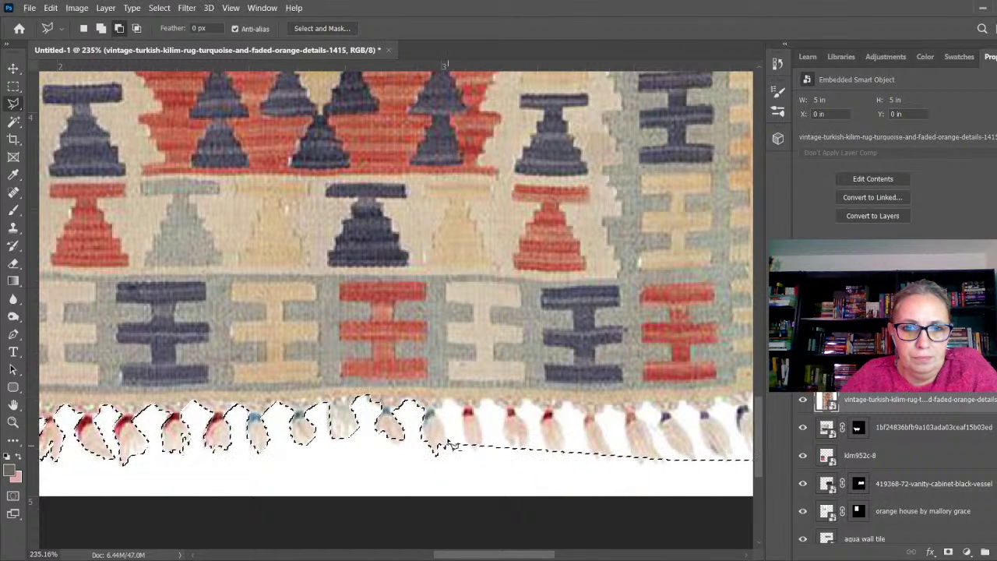
- Subtract the white gap between the fourth blue-topped tassel and the adjacent red-topped tassel from the selection
{"action": "left_click", "coordinate": [439, 419]}
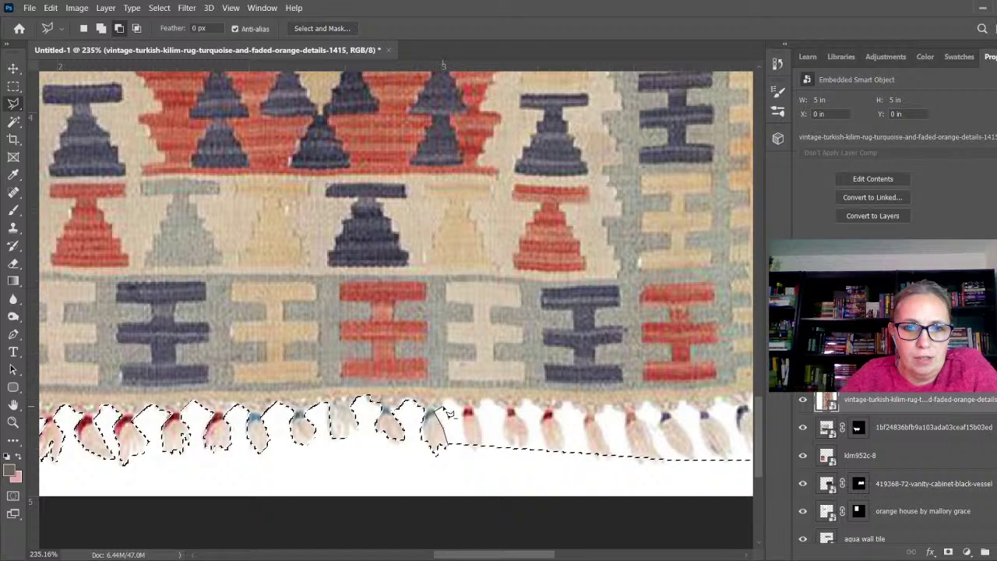
{"action": "left_click", "coordinate": [446, 399]}
{"action": "left_click", "coordinate": [460, 405]}
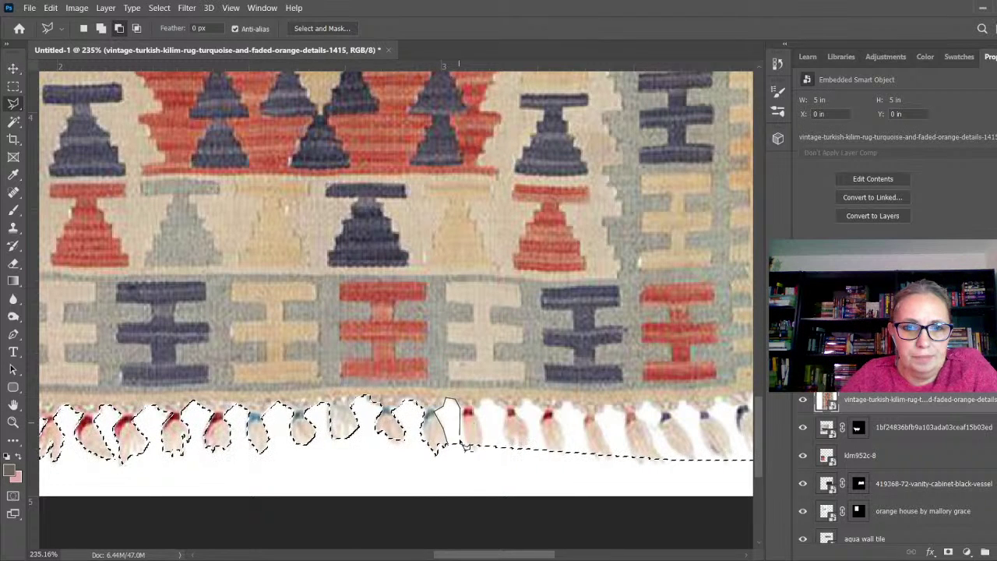
{"action": "left_click", "coordinate": [465, 448]}
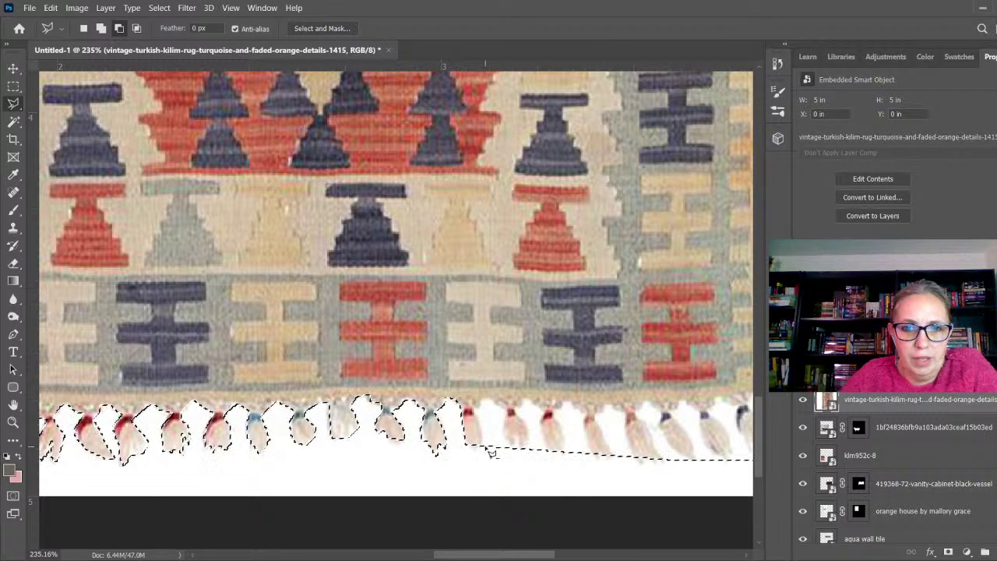
- Subtract the white gap between the first two red-topped tassels beyond the blue-topped ones, including the notch in the second tassel's tip
{"action": "left_click", "coordinate": [485, 448]}
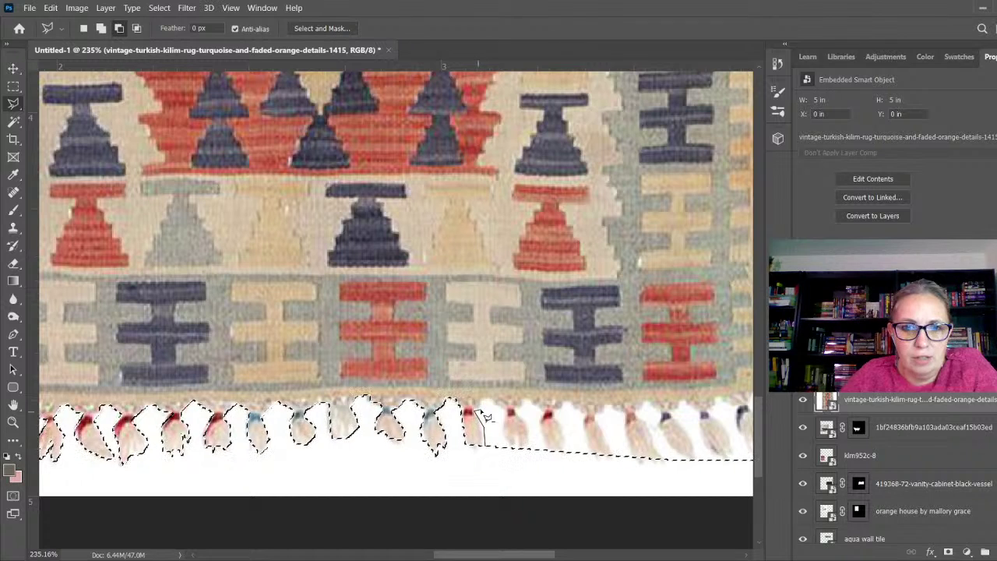
{"action": "left_click", "coordinate": [484, 401]}
{"action": "left_click", "coordinate": [502, 410]}
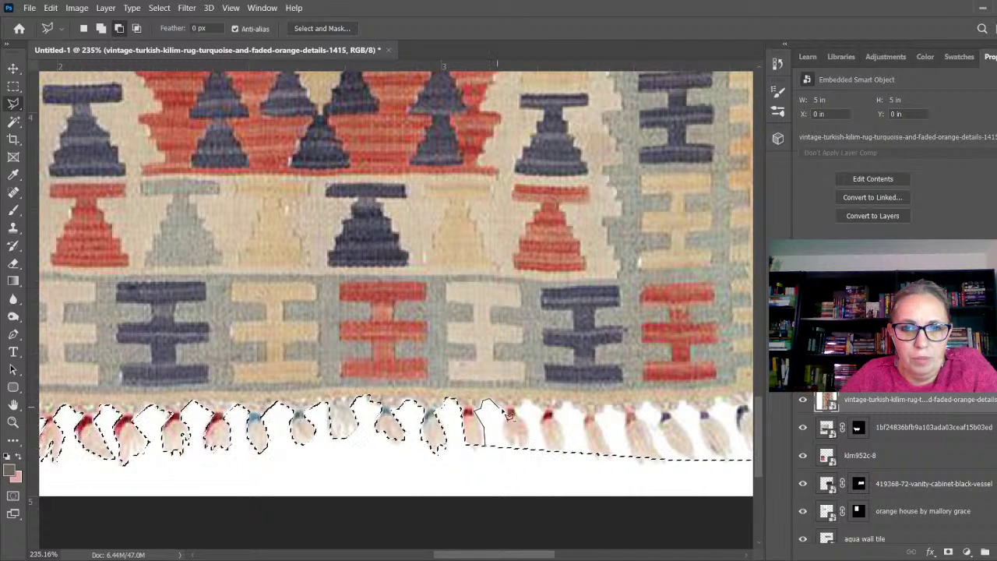
{"action": "left_click", "coordinate": [513, 451]}
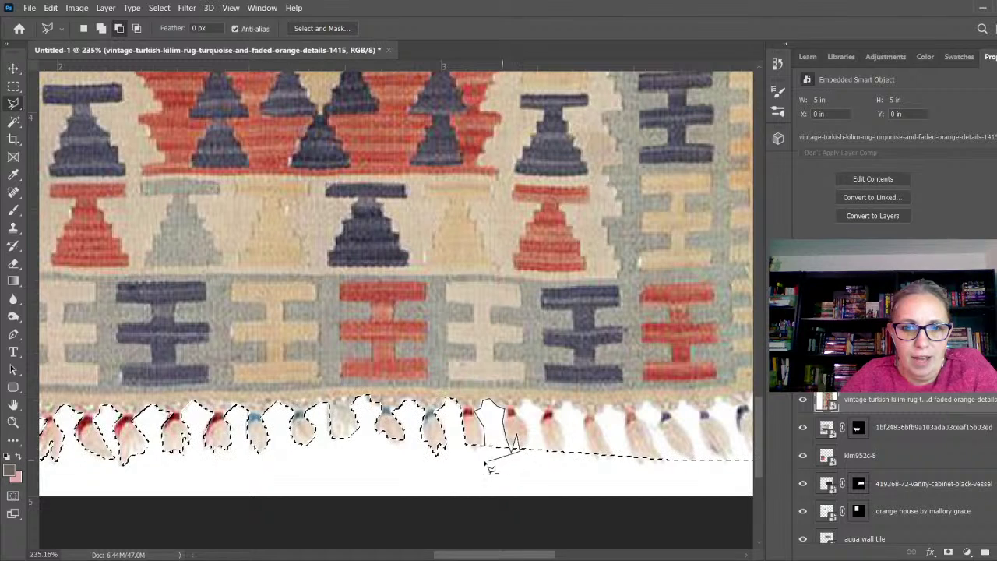
{"action": "left_click", "coordinate": [527, 455]}
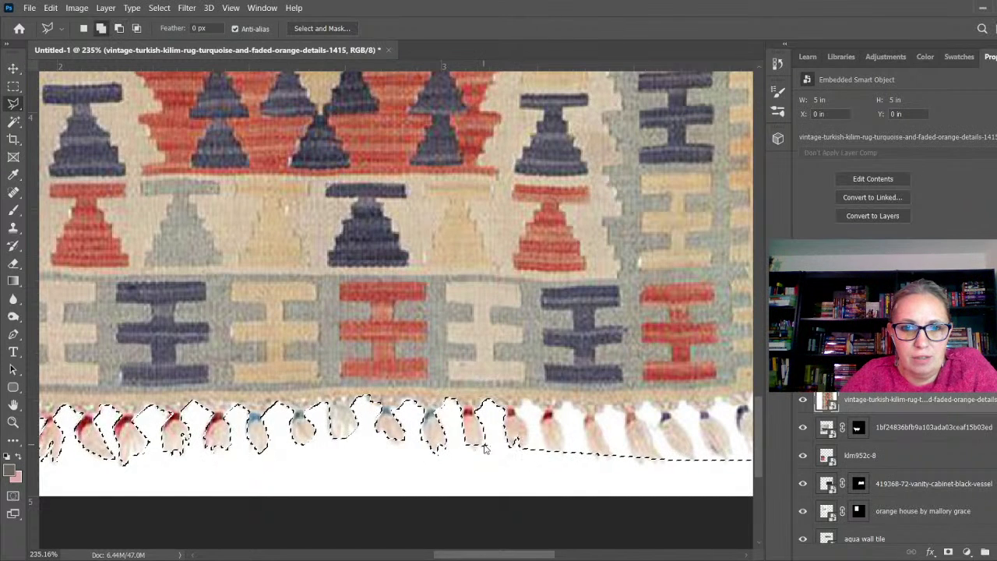
- Subtract the white gap between the second and third red-topped tassels beyond the blue-topped ones from the selection
{"action": "left_click", "coordinate": [529, 450]}
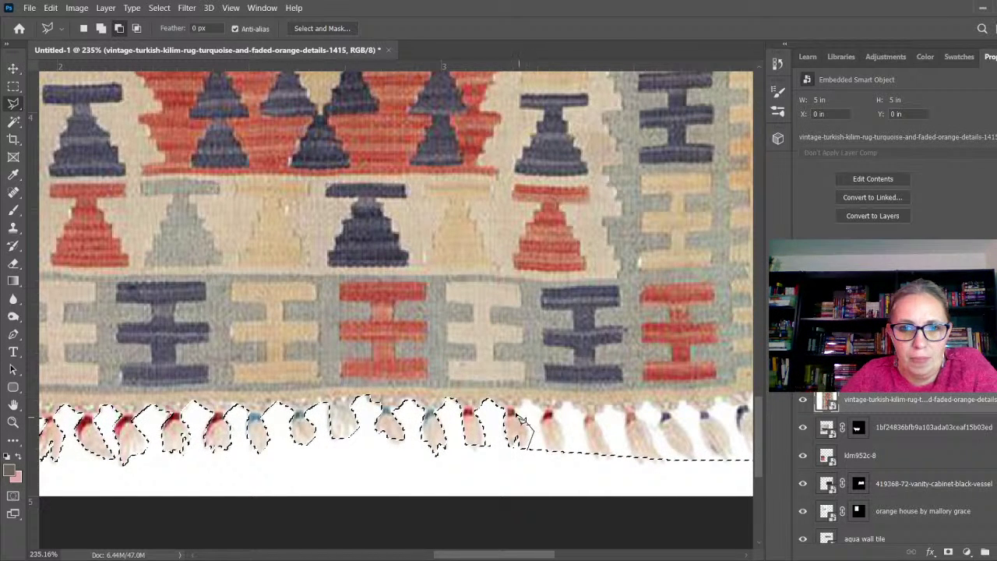
{"action": "left_click", "coordinate": [520, 413]}
{"action": "left_click", "coordinate": [528, 401]}
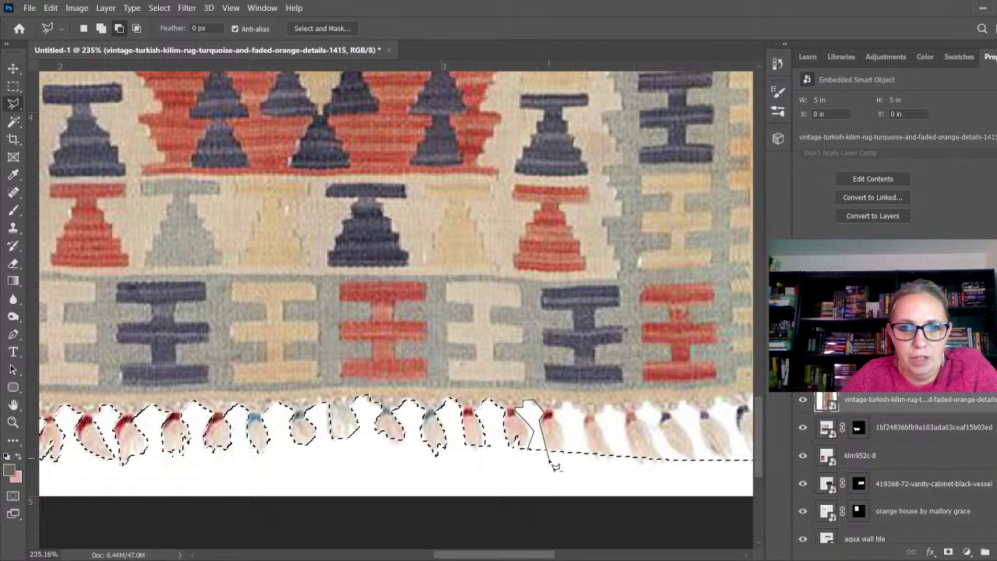
{"action": "left_click", "coordinate": [532, 457]}
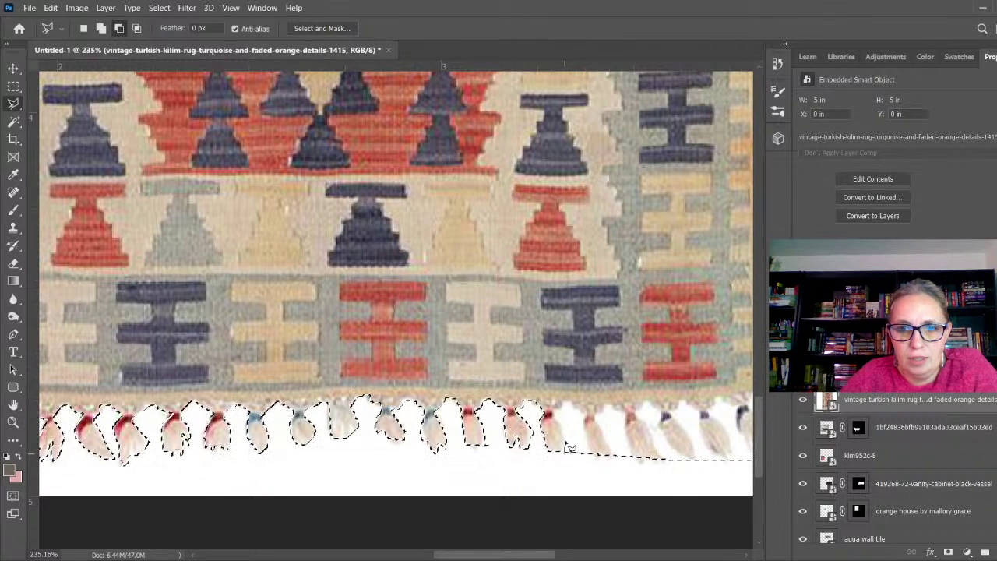
- Subtract the white gap between the last red-topped tassel and the neighbouring beige tassel from the selection
{"action": "left_click", "coordinate": [568, 405]}
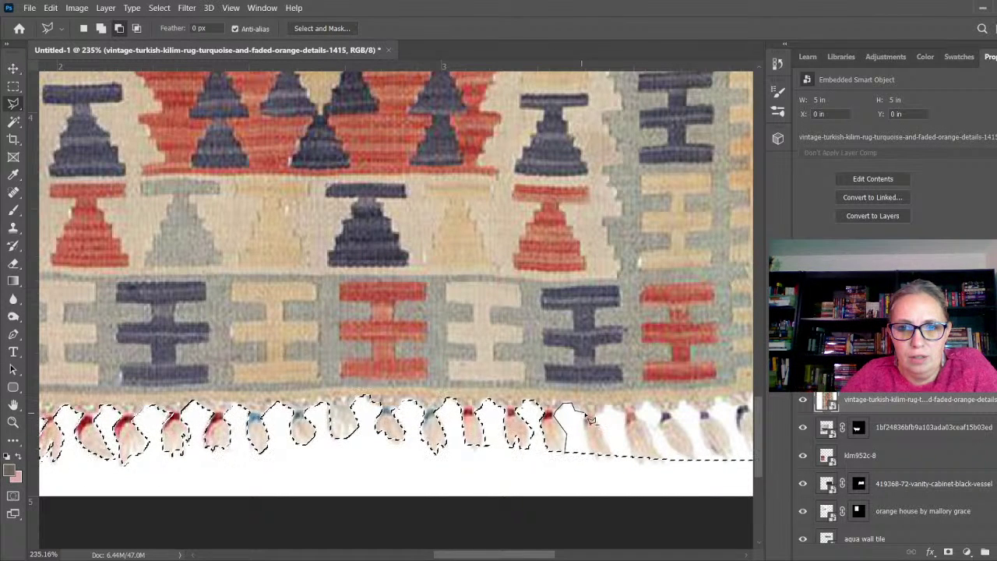
{"action": "left_click", "coordinate": [585, 428]}
{"action": "left_click", "coordinate": [591, 453]}
{"action": "left_click", "coordinate": [566, 452]}
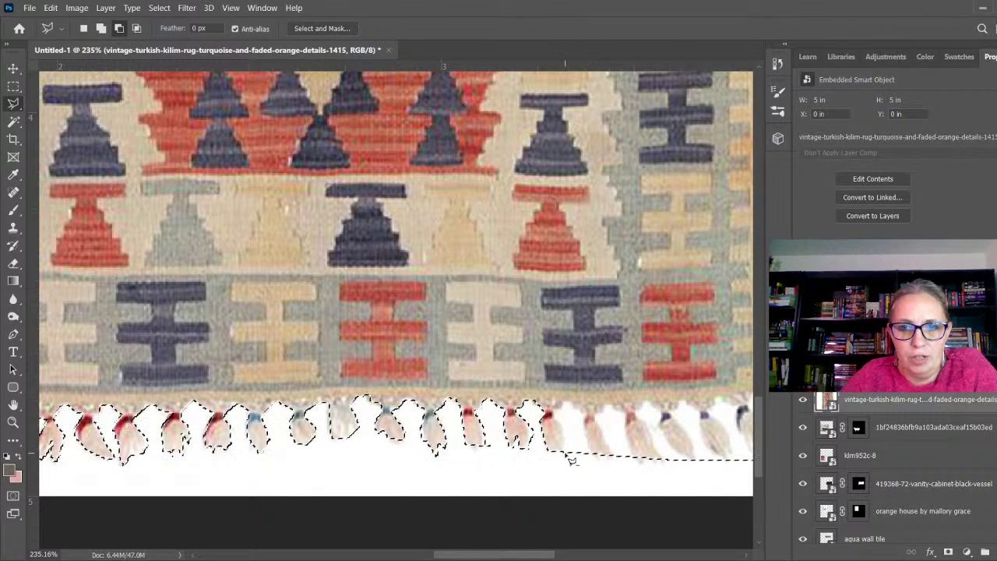
- Subtract the white gap between the two pale beige tassels just before the navy-topped ones from the selection
{"action": "left_click", "coordinate": [593, 414]}
{"action": "left_click", "coordinate": [605, 412]}
{"action": "left_click", "coordinate": [608, 406]}
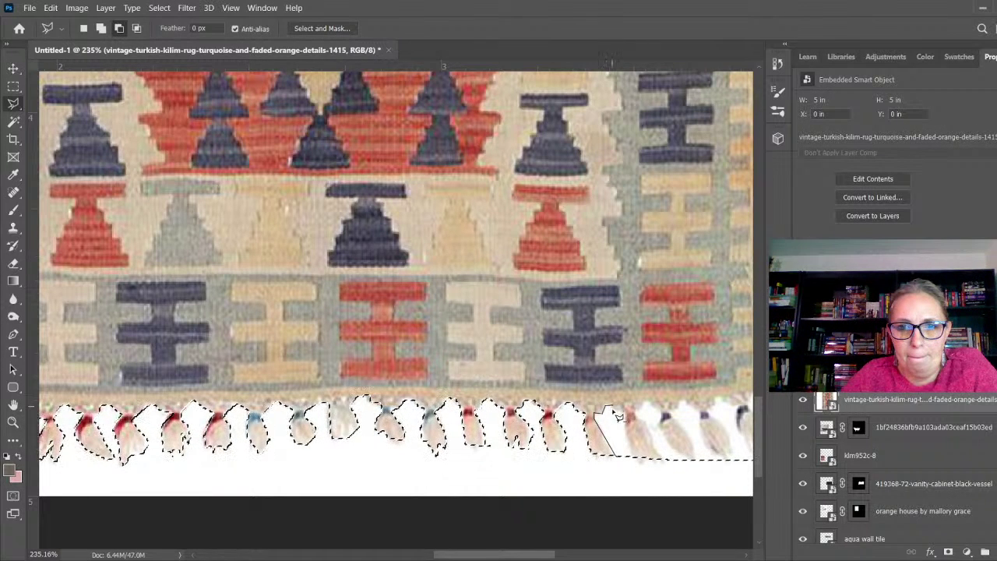
{"action": "left_click", "coordinate": [613, 405]}
{"action": "left_click", "coordinate": [615, 415]}
{"action": "left_click", "coordinate": [625, 415]}
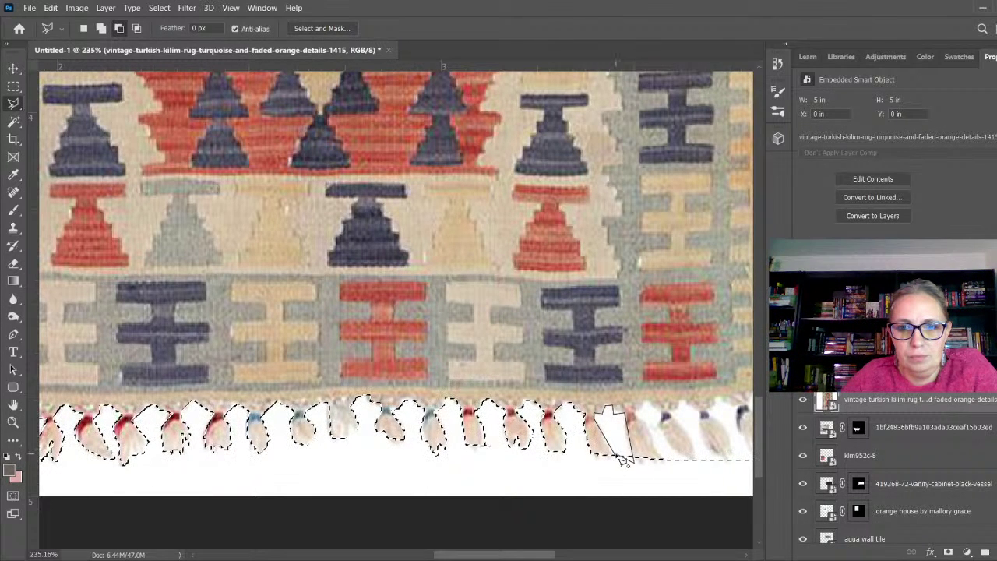
{"action": "left_click", "coordinate": [618, 460]}
{"action": "left_click", "coordinate": [636, 460]}
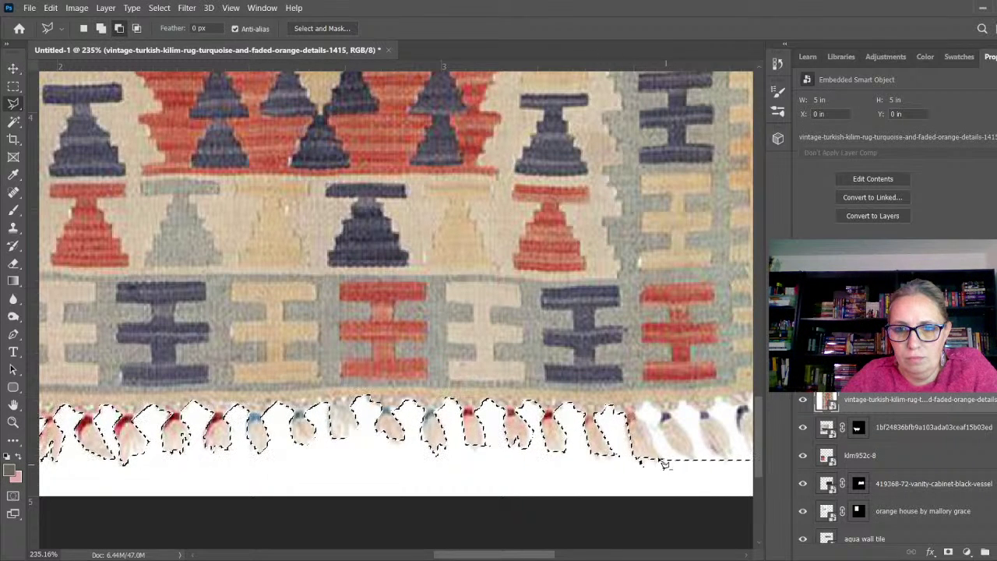
- Subtract the white gap between the last pale beige tassel and the first navy-topped tassel from the selection
{"action": "left_click", "coordinate": [653, 429]}
{"action": "left_click", "coordinate": [637, 413]}
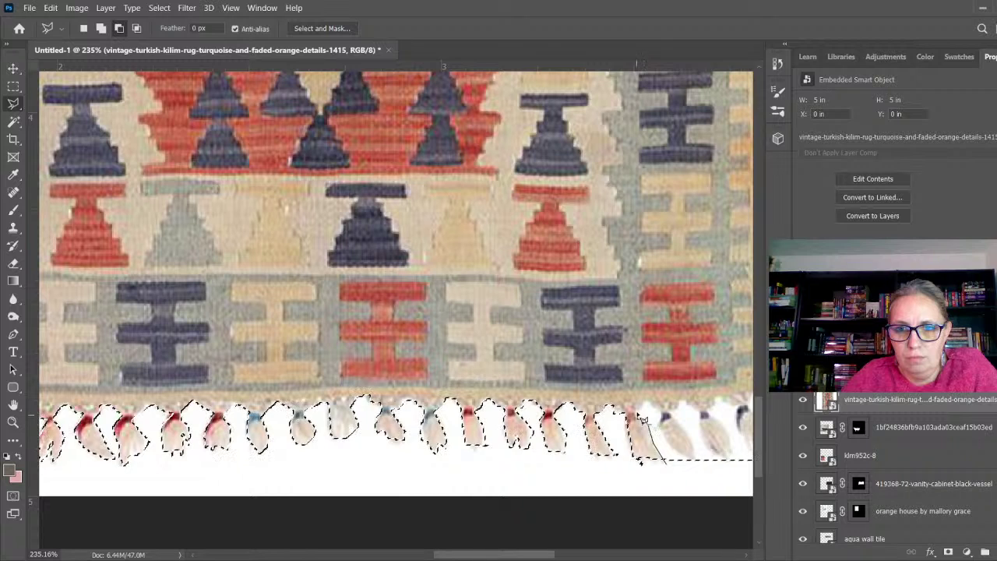
{"action": "left_click", "coordinate": [647, 403]}
{"action": "left_click", "coordinate": [660, 418]}
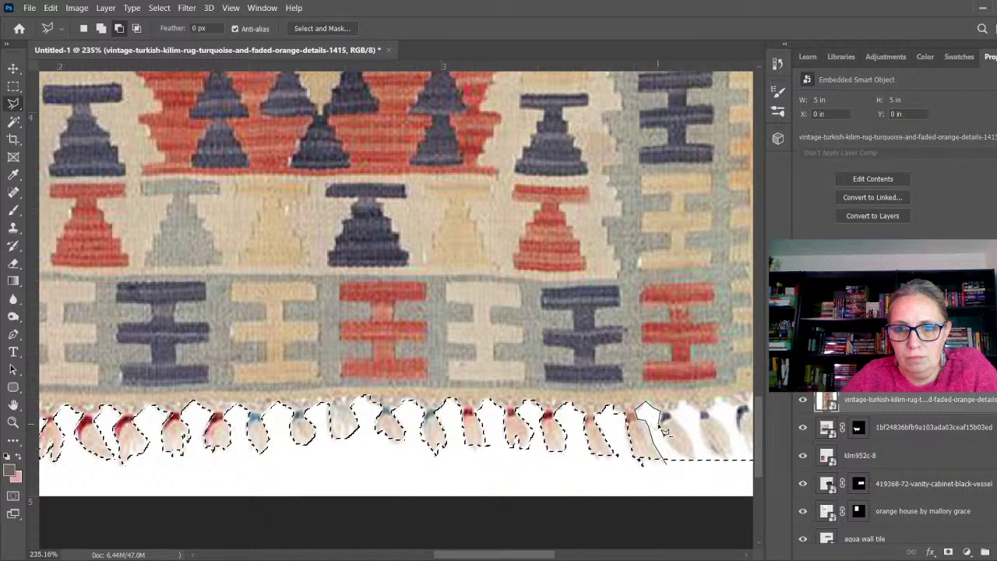
{"action": "left_click", "coordinate": [667, 441]}
{"action": "left_click", "coordinate": [691, 460]}
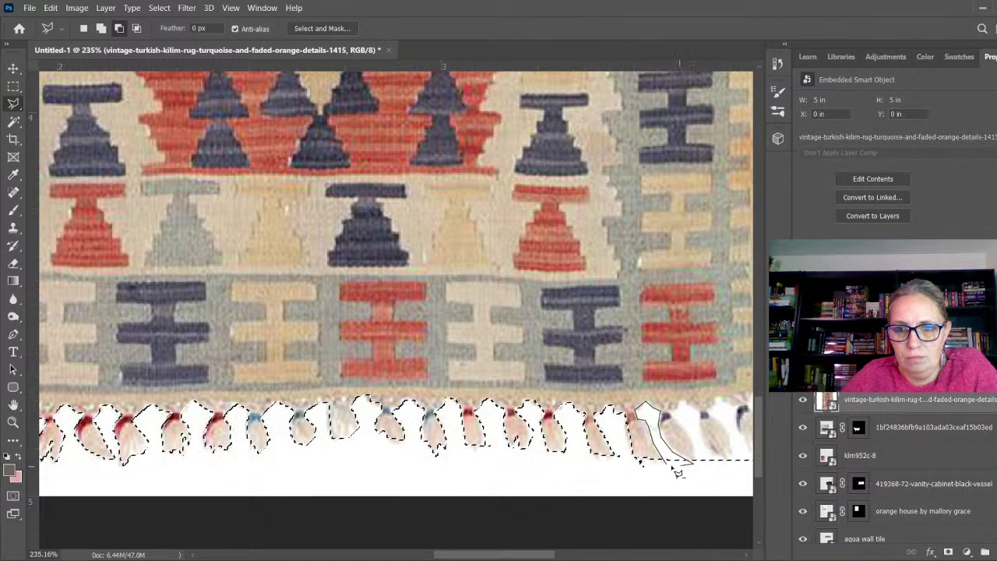
- Subtract the white gap between the first and second navy-topped tassels from the selection
{"action": "double_click", "coordinate": [707, 465]}
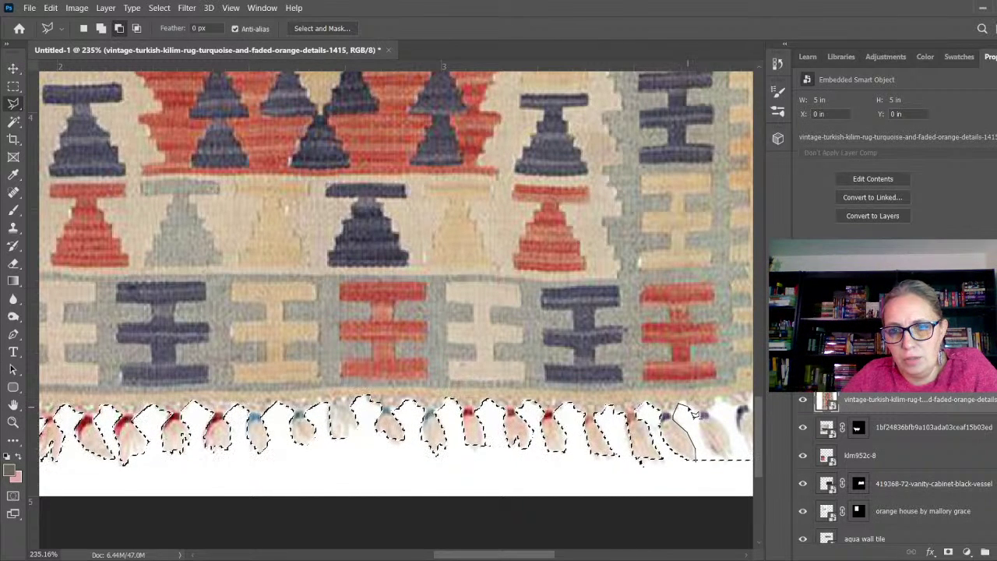
{"action": "left_click", "coordinate": [697, 430]}
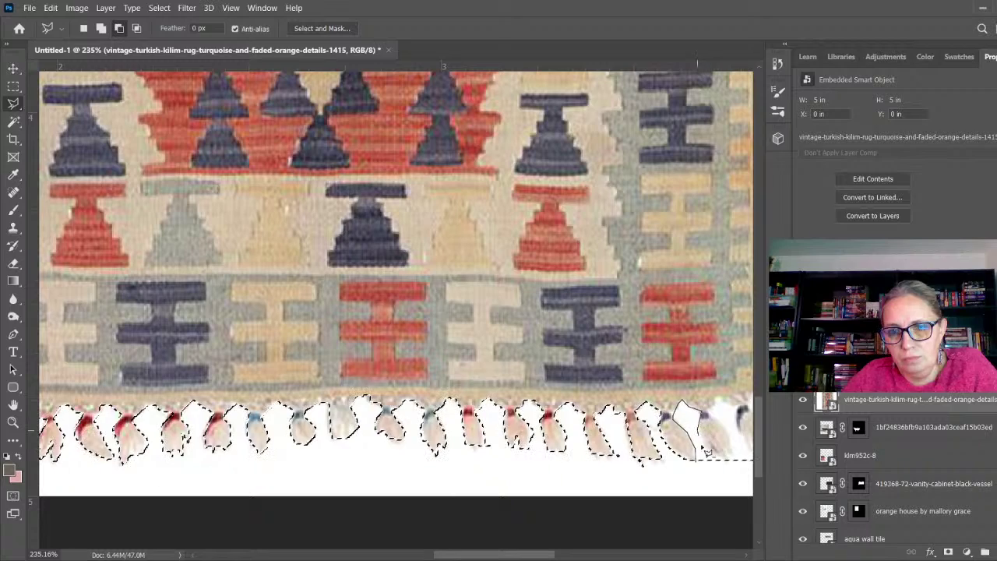
{"action": "left_click", "coordinate": [726, 460]}
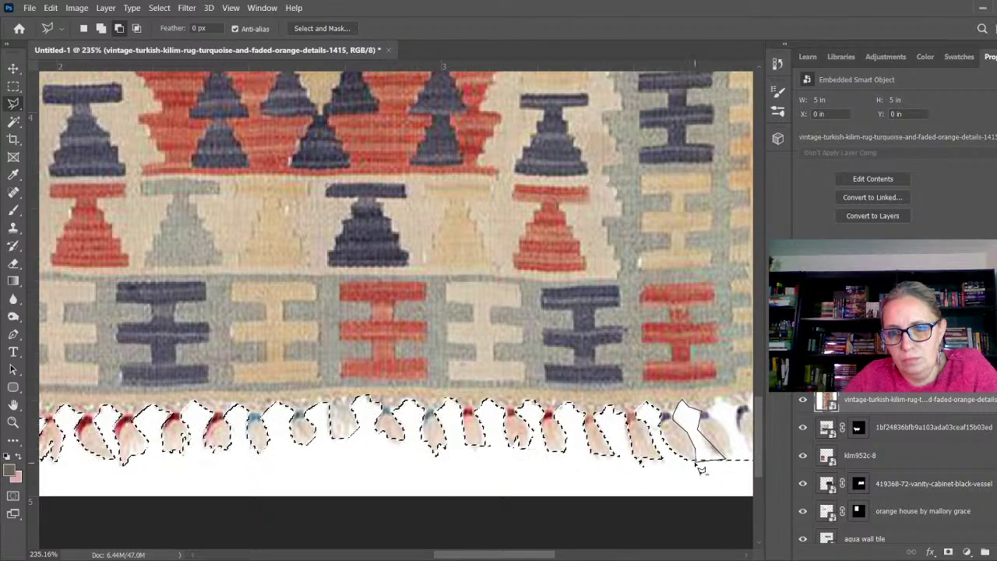
- Add the missed outer edge of the second navy-topped tassel back to the selection, down to its tip
{"action": "scroll", "coordinate": [374, 463], "scroll_direction": "down", "scroll_amount": 3}
{"action": "scroll", "coordinate": [621, 465], "scroll_direction": "up", "scroll_amount": 4}
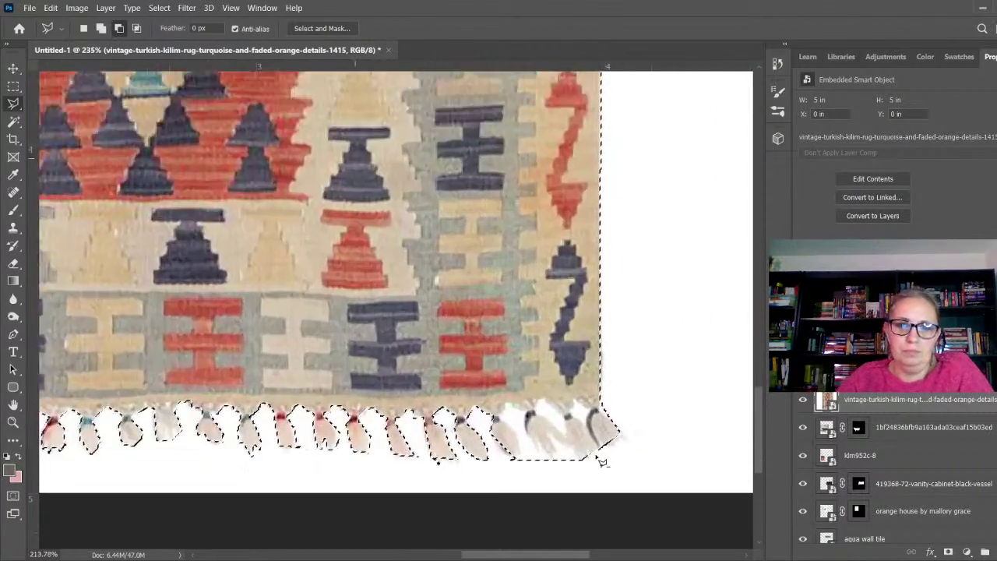
{"action": "key", "text": "shift"}
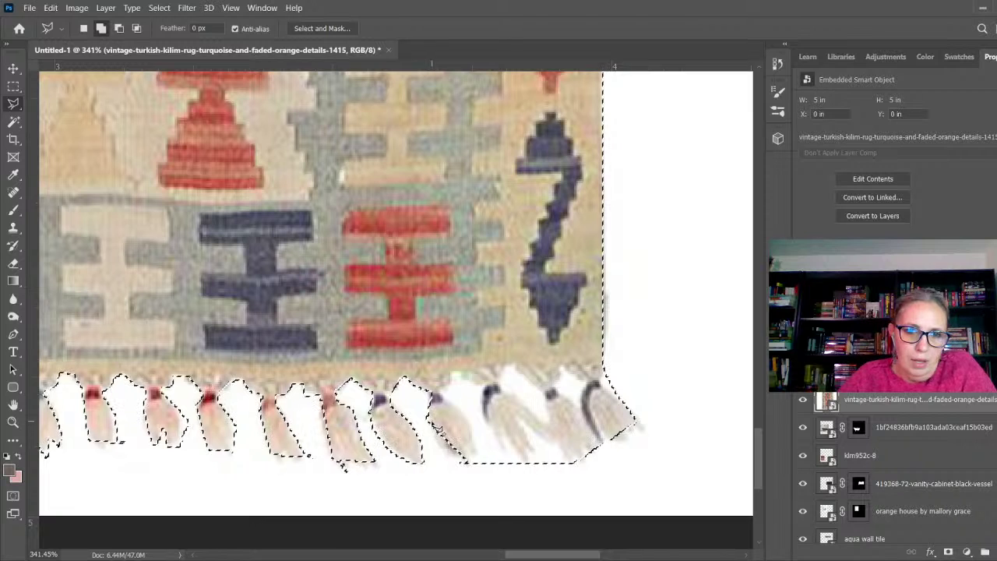
{"action": "left_click", "coordinate": [440, 444]}
{"action": "left_click", "coordinate": [469, 471]}
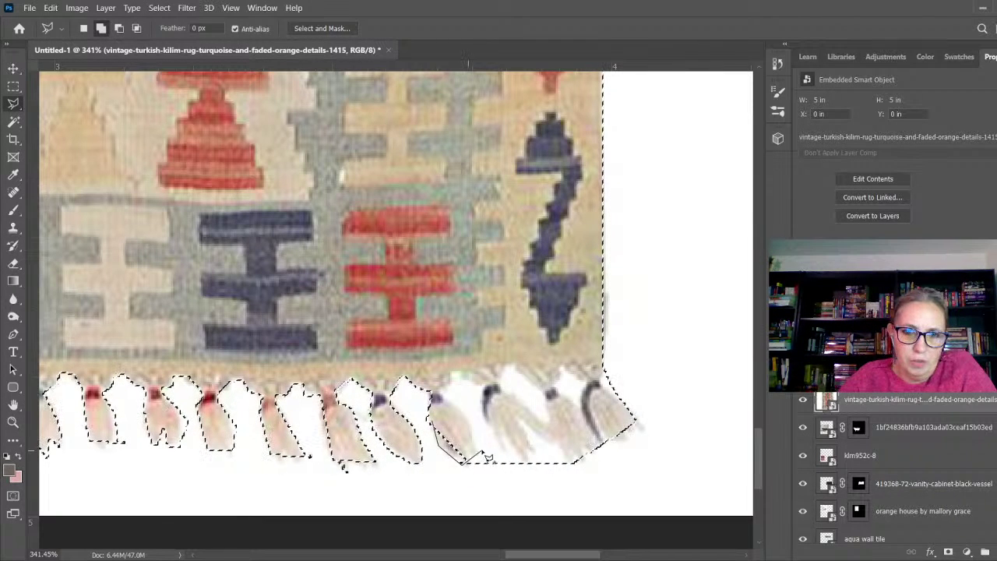
{"action": "left_click", "coordinate": [441, 442]}
- Subtract the white gap between the second and third navy-topped tassels, plus the white notches around the third tassel's tip
{"action": "key", "text": "alt"}
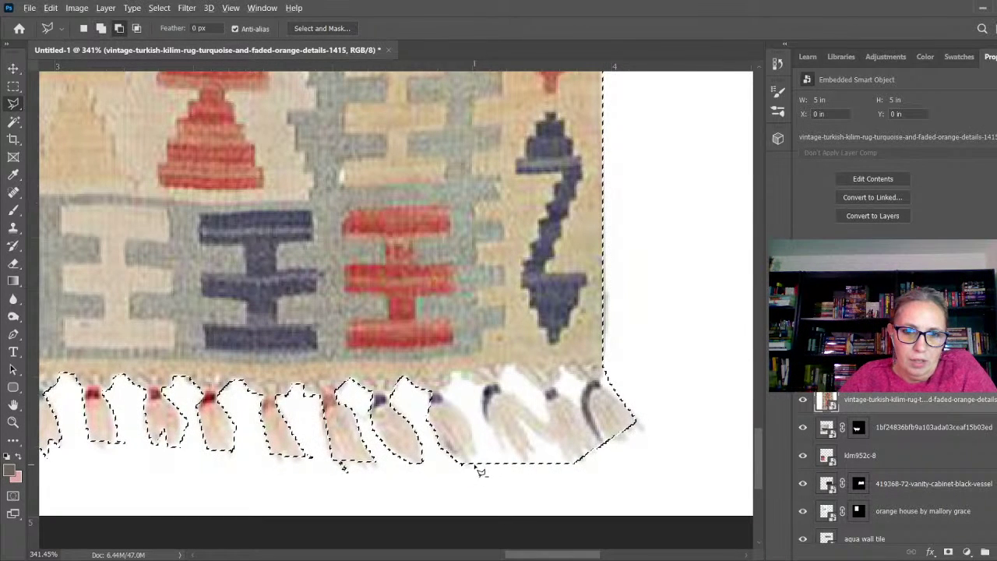
{"action": "left_click", "coordinate": [472, 464]}
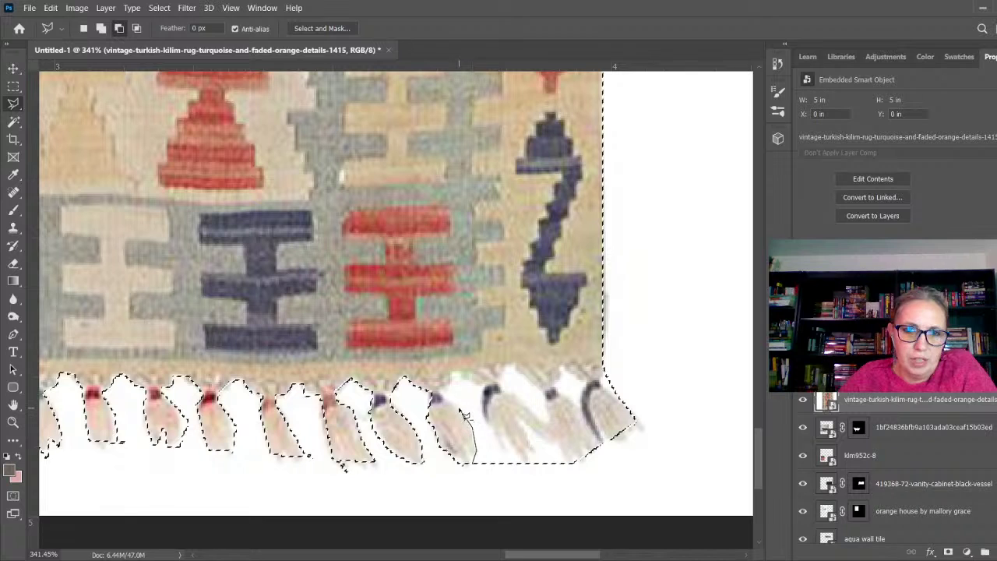
{"action": "left_click", "coordinate": [443, 387]}
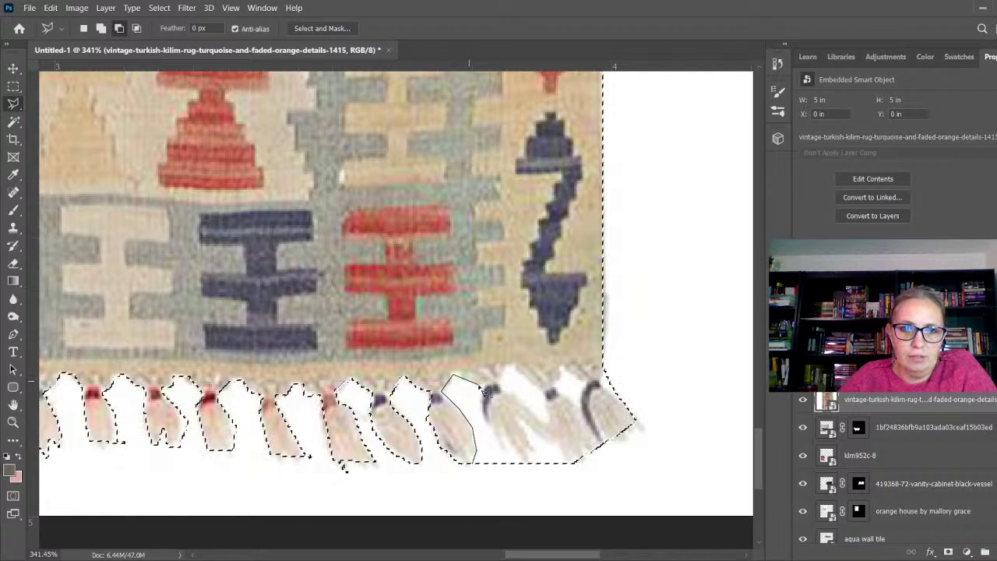
{"action": "left_click", "coordinate": [477, 388]}
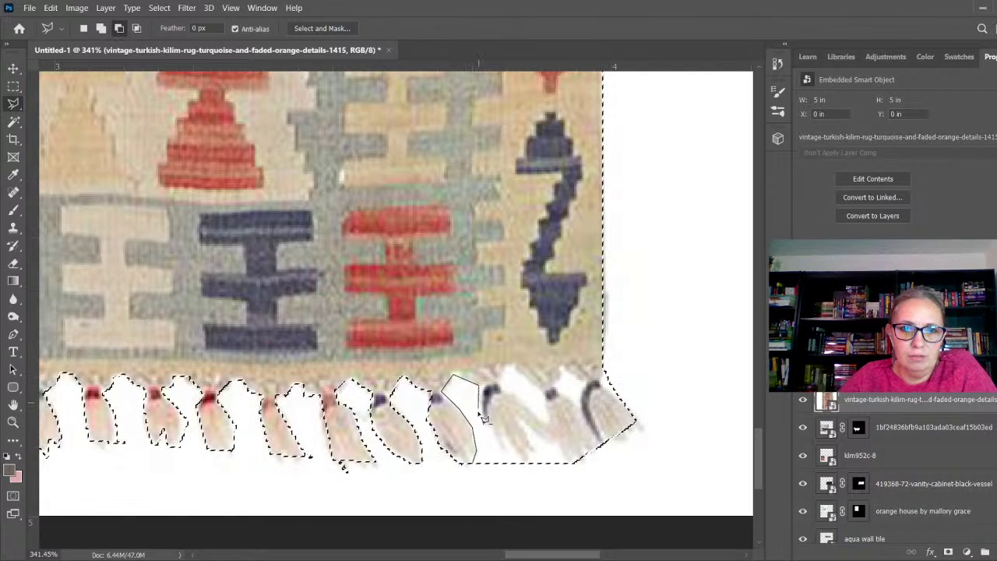
{"action": "left_click", "coordinate": [506, 455]}
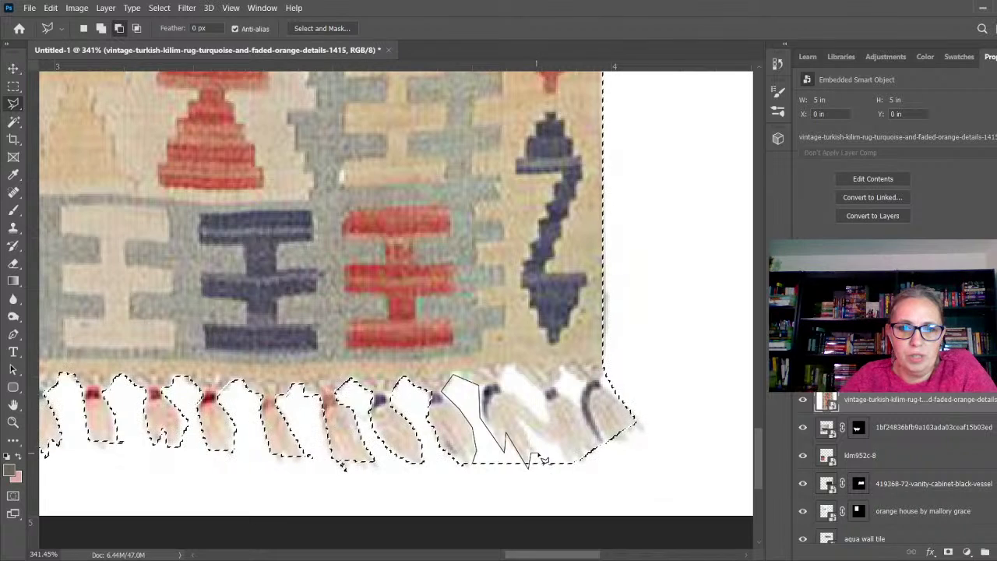
{"action": "left_click", "coordinate": [527, 464]}
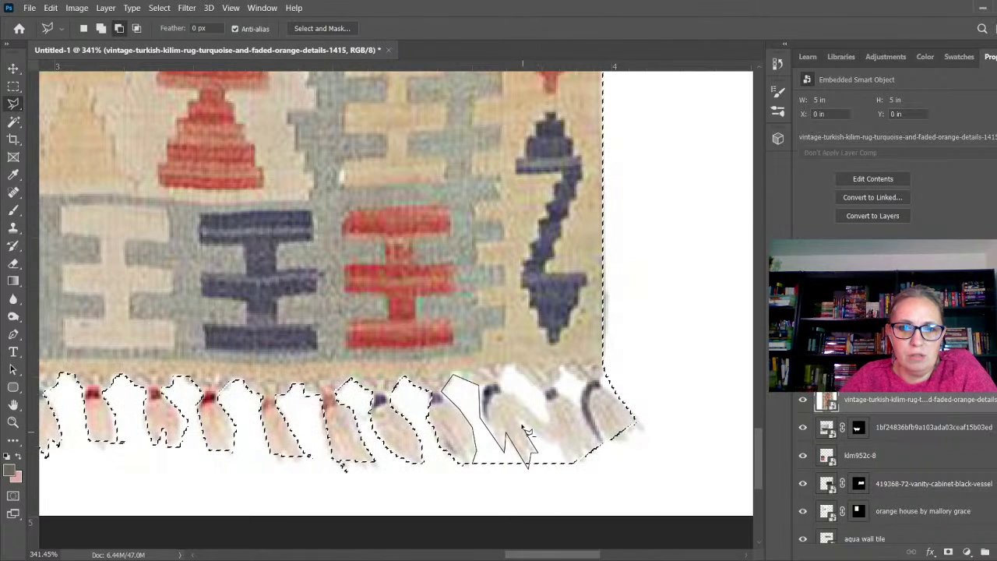
{"action": "left_click", "coordinate": [573, 470]}
{"action": "left_click", "coordinate": [477, 468]}
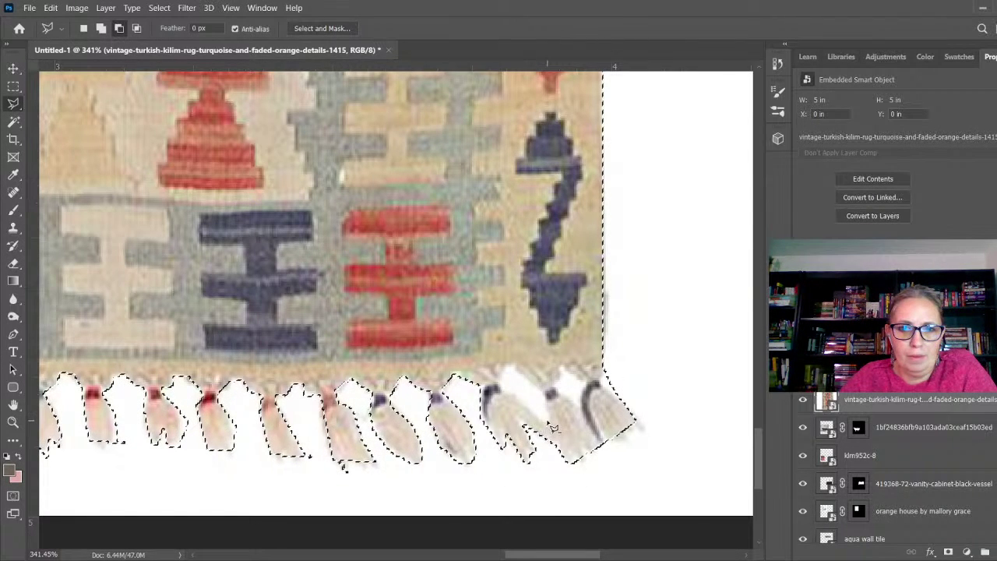
- Subtract the two white gaps between the upper parts of the last three navy-topped tassels at the rug's corner
{"action": "left_click", "coordinate": [548, 422]}
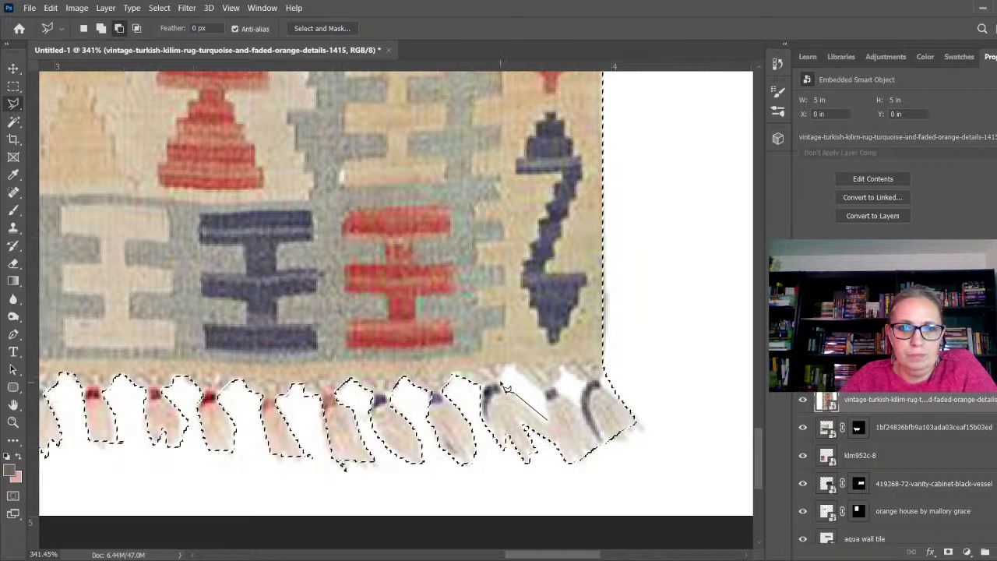
{"action": "left_click", "coordinate": [511, 364]}
{"action": "left_click", "coordinate": [546, 388]}
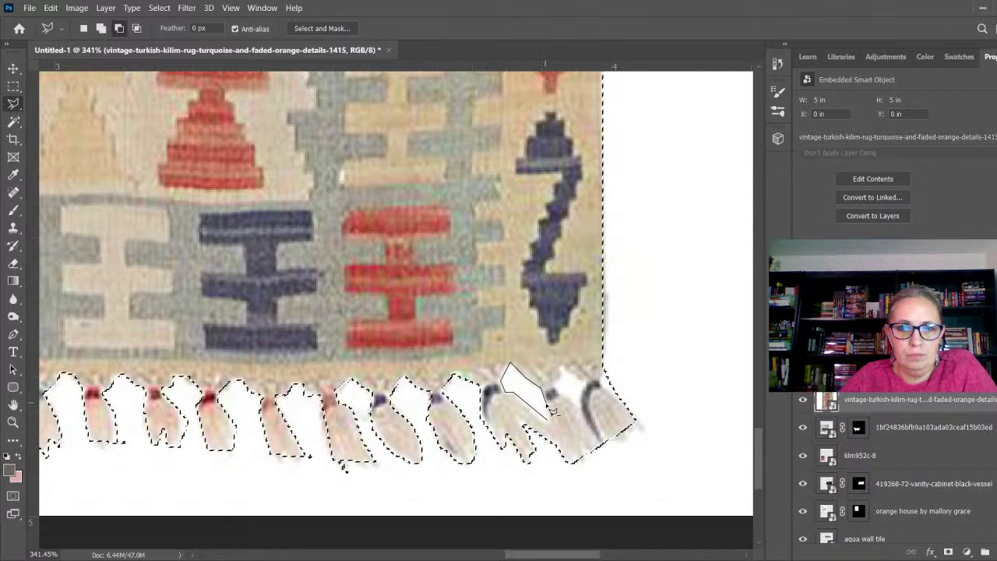
{"action": "left_click", "coordinate": [550, 425]}
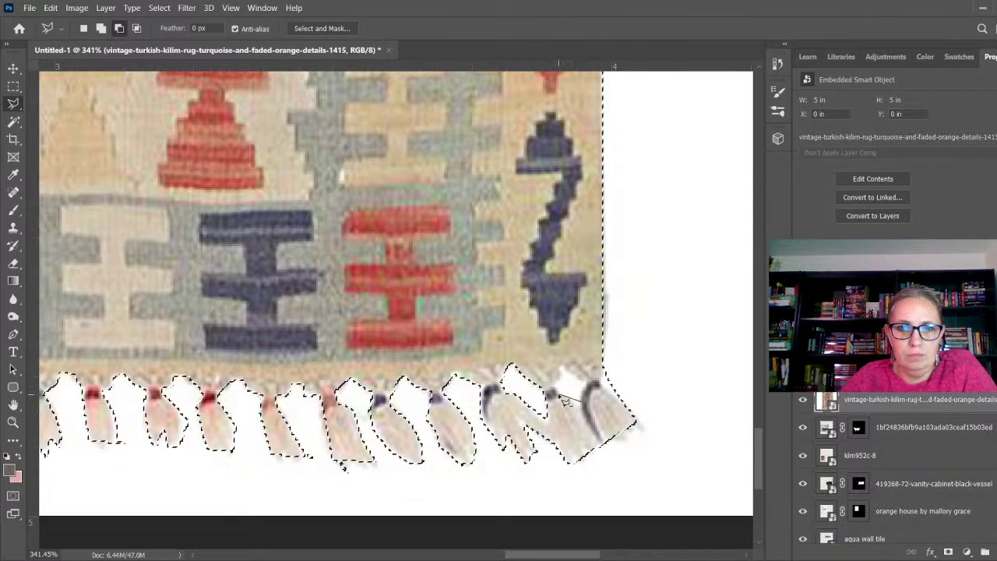
{"action": "left_click", "coordinate": [558, 394]}
{"action": "left_click", "coordinate": [564, 367]}
{"action": "left_click", "coordinate": [588, 382]}
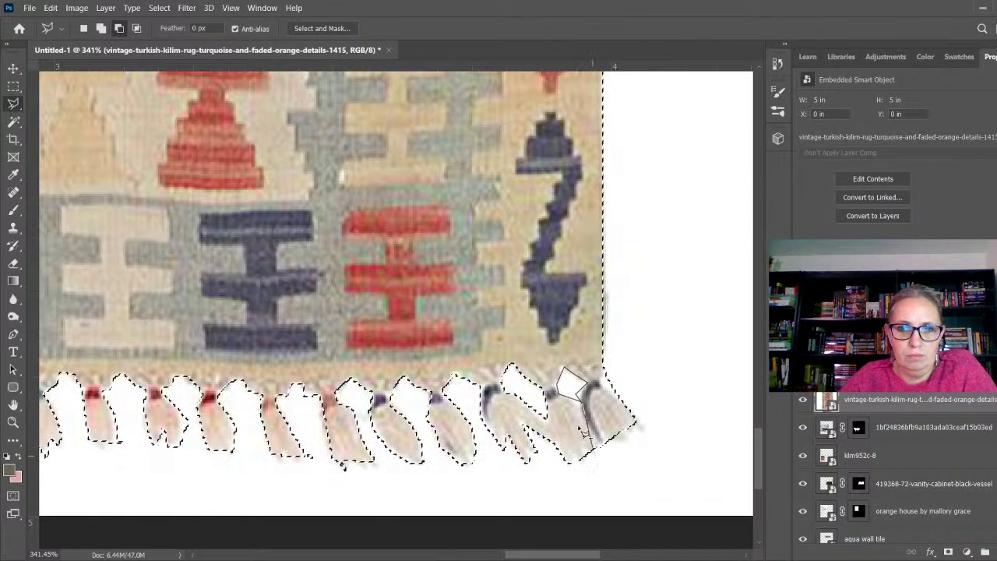
{"action": "double_click", "coordinate": [584, 405]}
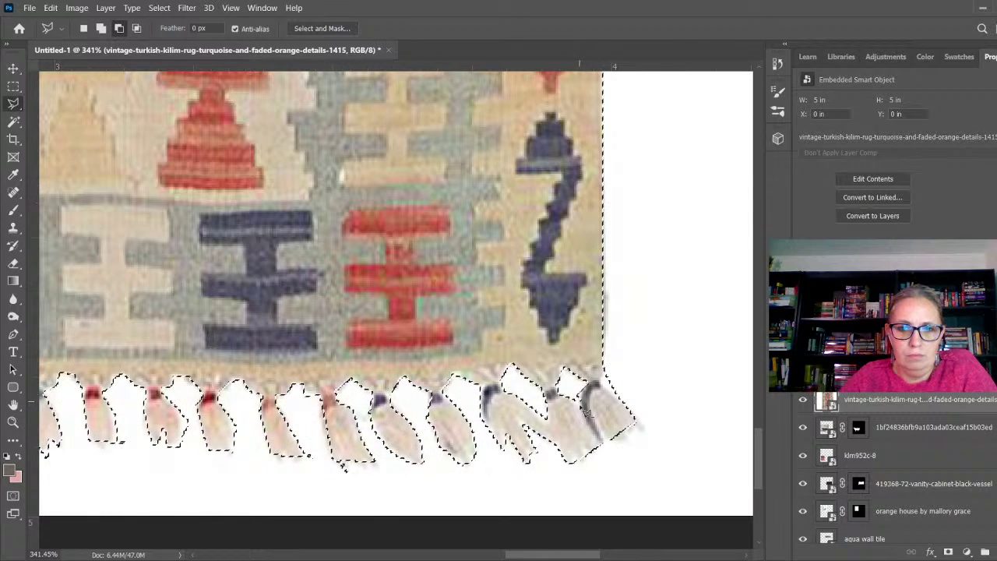
- Add the missed strands at the tip of the corner tassel to the selection
{"action": "key", "text": "shift"}
{"action": "left_click", "coordinate": [614, 446]}
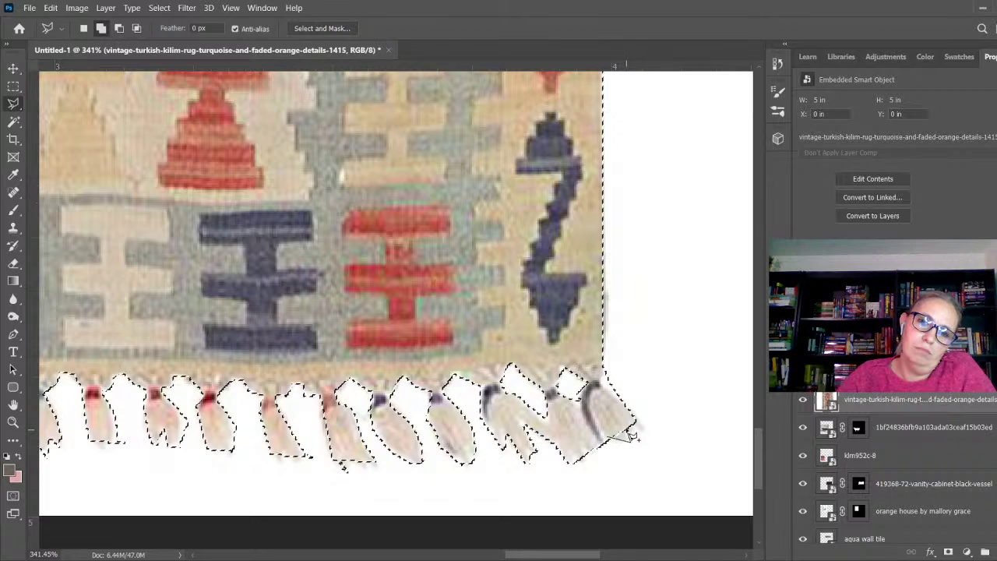
{"action": "left_click", "coordinate": [632, 427]}
{"action": "left_click", "coordinate": [641, 424]}
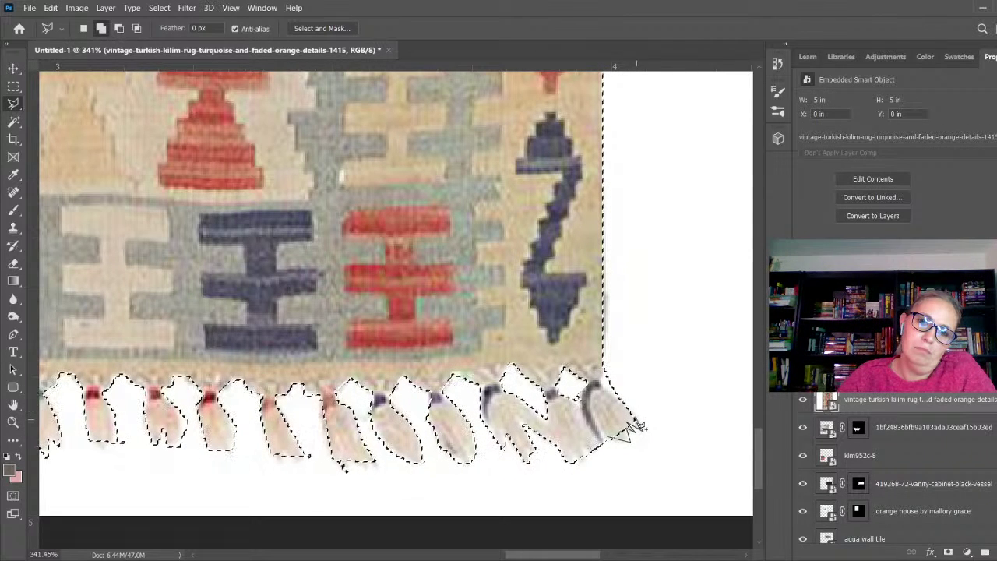
{"action": "left_click", "coordinate": [615, 444]}
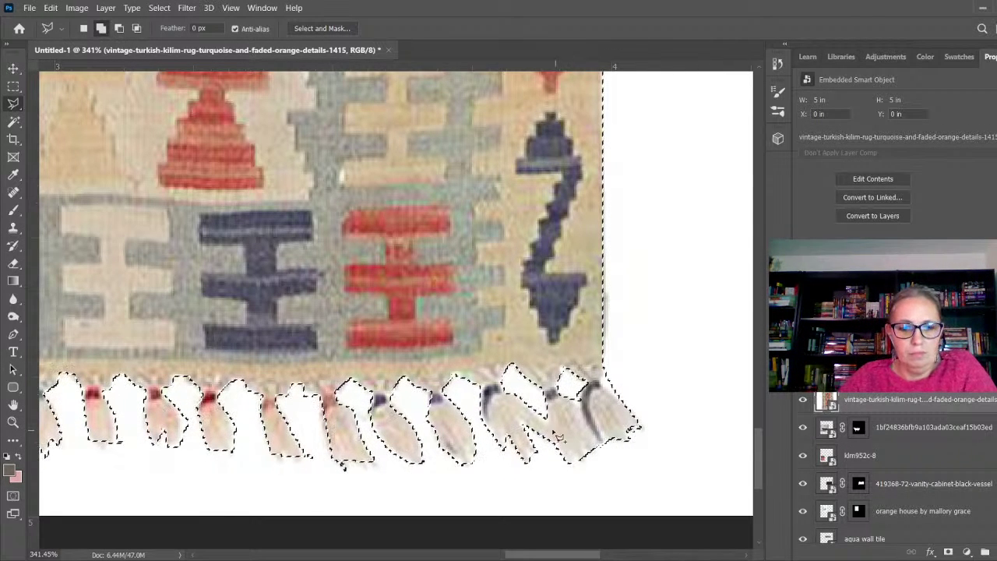
- Subtract the white sliver along the outer side of the corner tassel, just below the rug's edge
{"action": "scroll", "coordinate": [574, 456], "scroll_direction": "down", "scroll_amount": 4}
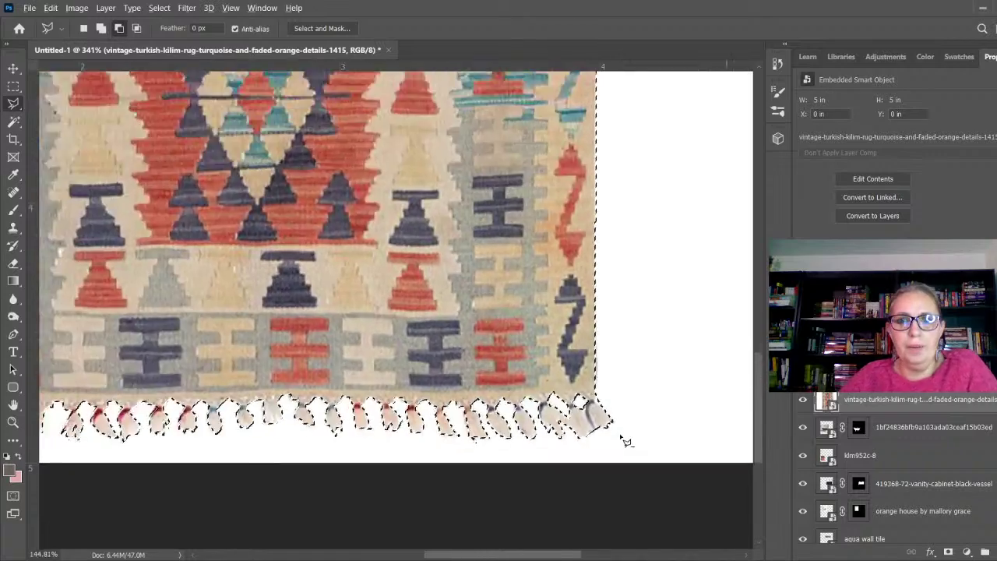
{"action": "scroll", "coordinate": [627, 443], "scroll_direction": "up", "scroll_amount": 5}
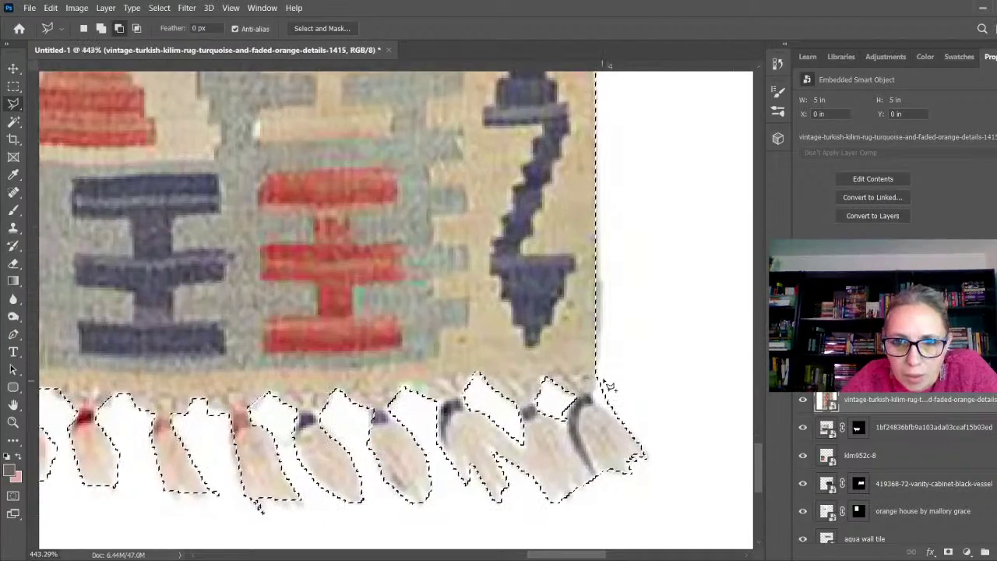
{"action": "left_click", "coordinate": [597, 396]}
{"action": "left_click", "coordinate": [598, 370]}
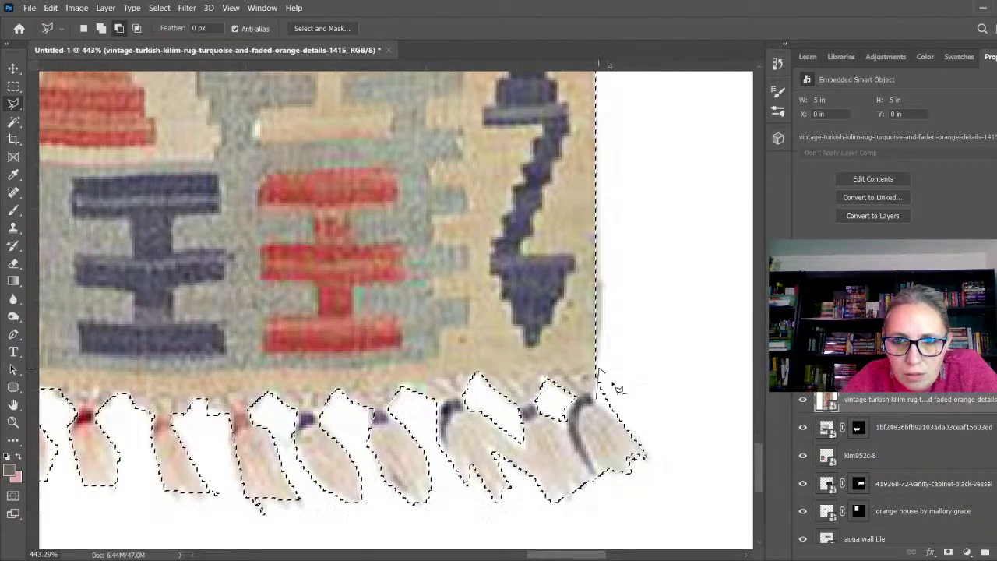
{"action": "left_click", "coordinate": [633, 399]}
{"action": "left_click", "coordinate": [633, 421]}
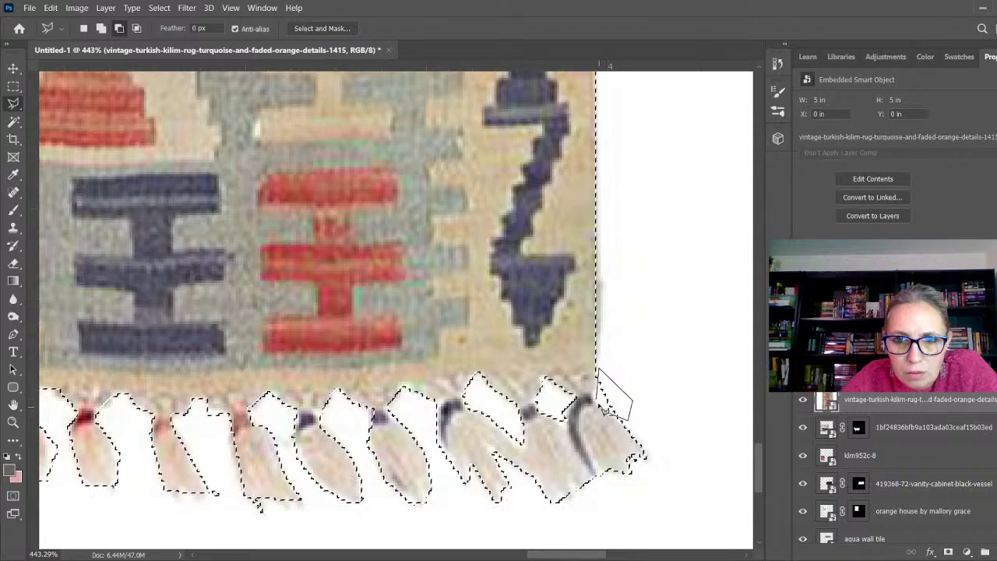
- Add a layer mask to the rug layer from the finished selection to hide its white background
{"action": "scroll", "coordinate": [679, 414], "scroll_direction": "down", "scroll_amount": 4}
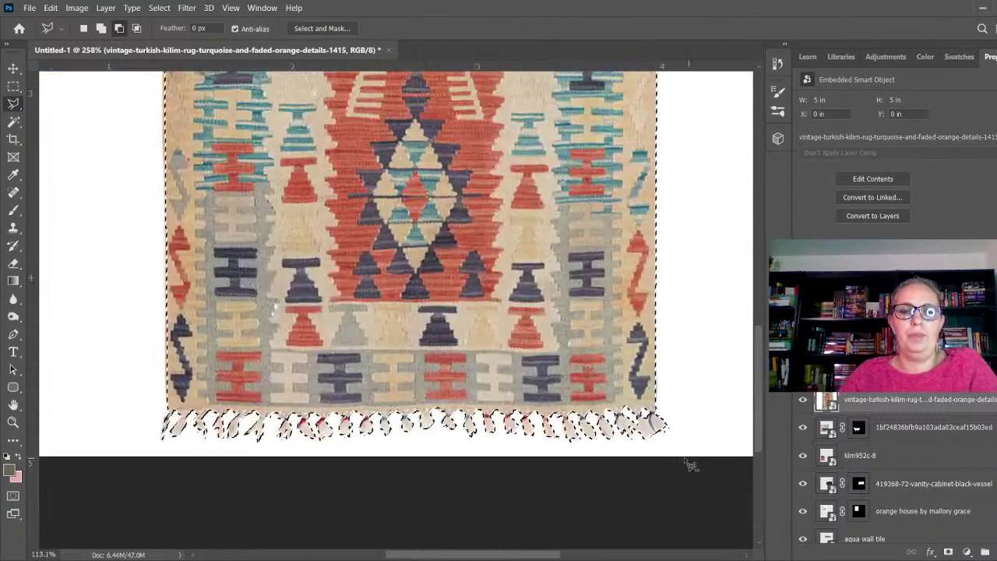
{"action": "scroll", "coordinate": [640, 454], "scroll_direction": "down", "scroll_amount": 3}
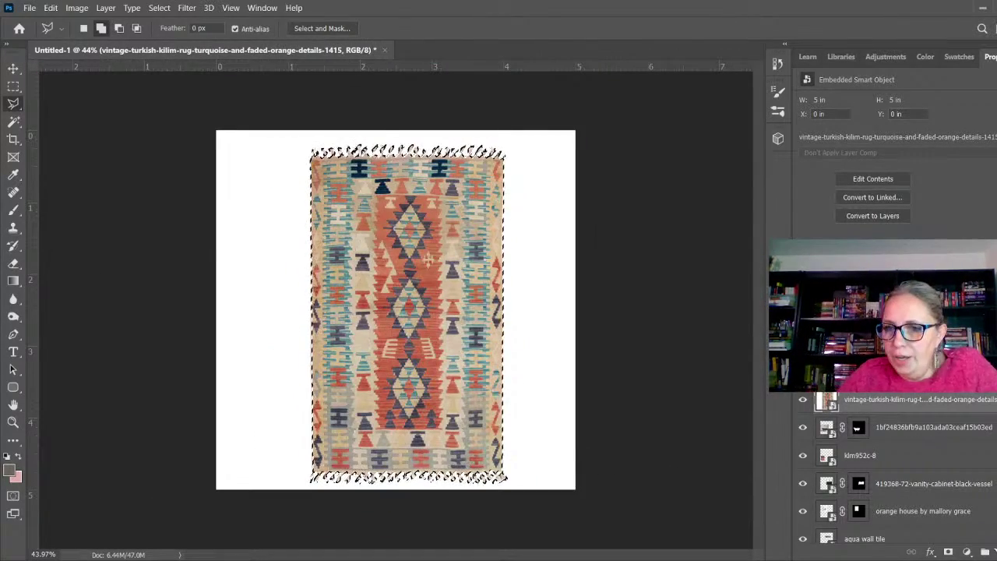
{"action": "left_click", "coordinate": [949, 552]}
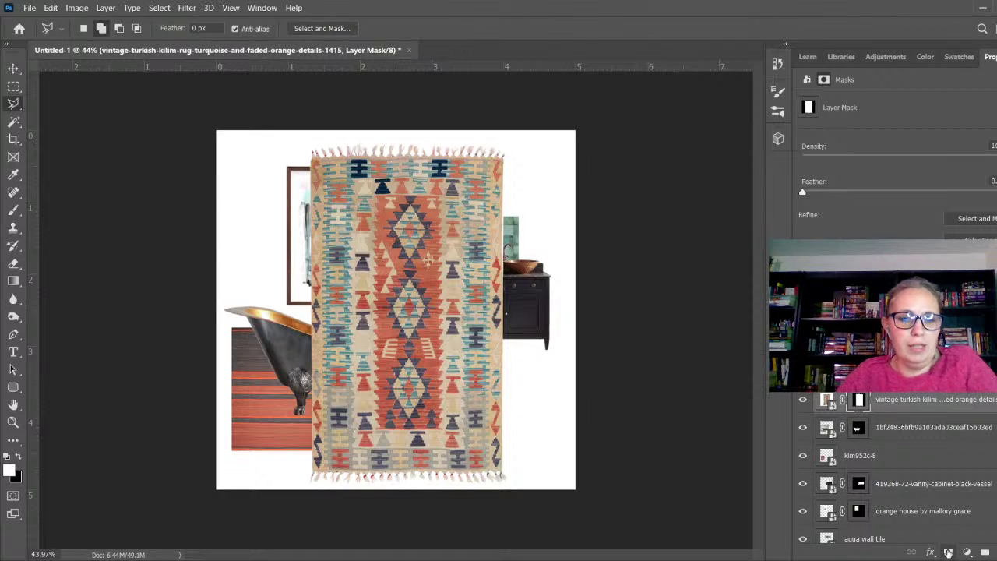
- Rotate the masked kilim rug 90 degrees, scale it to 45.23% and place it below the black vanity, overlapping the canvas's right edge
{"action": "key", "text": "ctrl+t"}
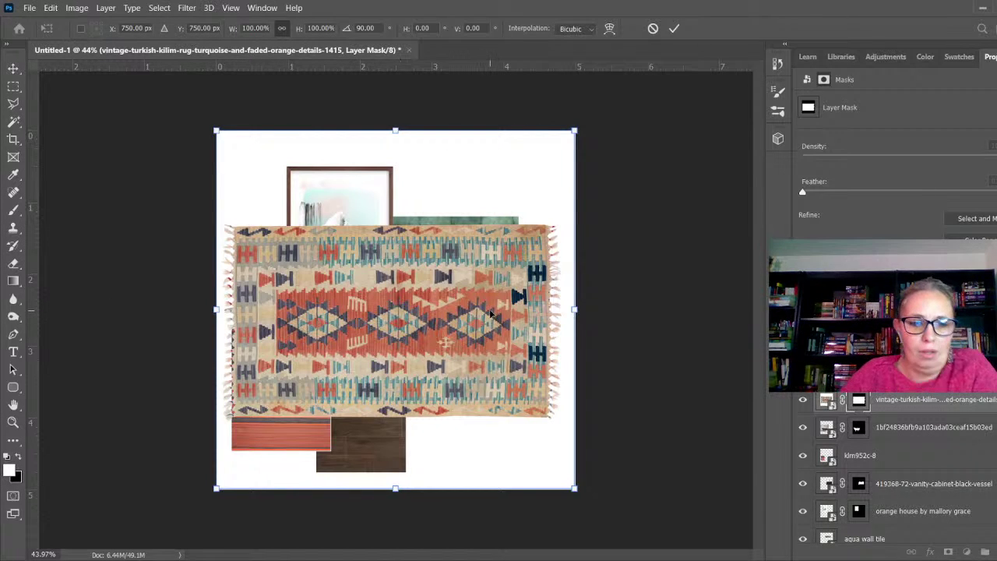
{"action": "left_click_drag", "start_coordinate": [215, 130], "coordinate": [400, 336]}
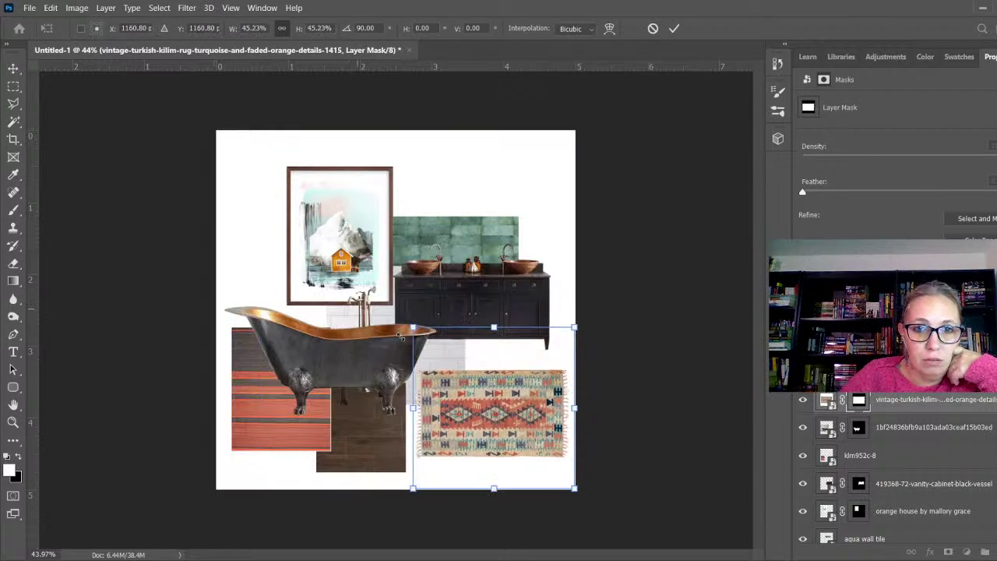
{"action": "left_click_drag", "start_coordinate": [510, 444], "coordinate": [514, 416]}
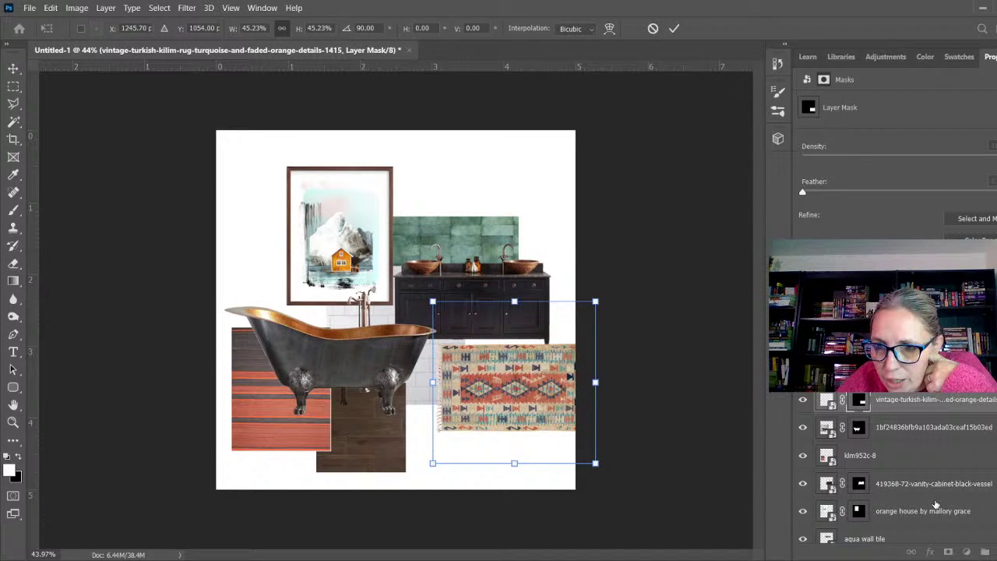
- Reorder the kilim rug layer directly beneath the vanity cabinet layer and nudge the rug up slightly
{"action": "left_click_drag", "start_coordinate": [907, 399], "coordinate": [912, 469]}
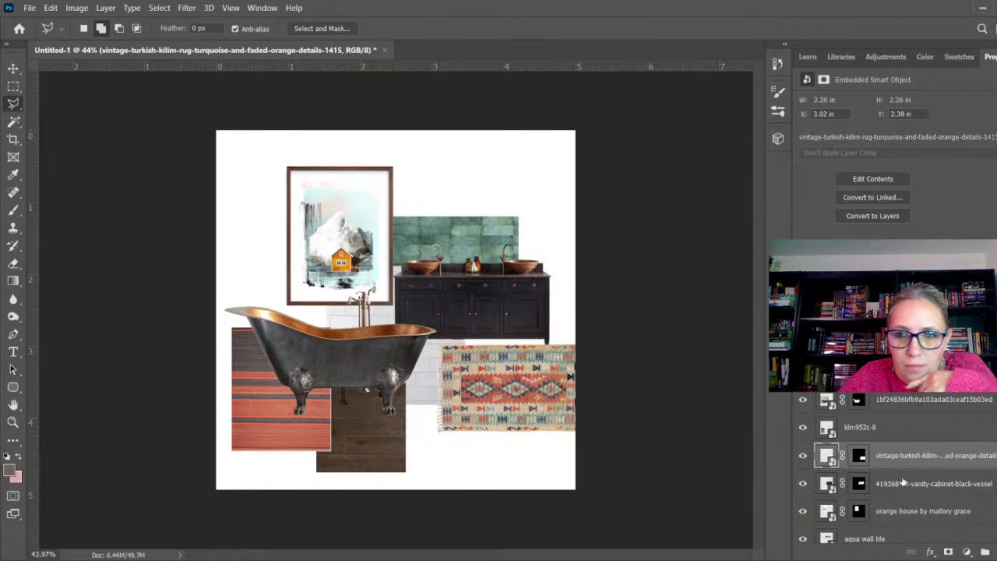
{"action": "left_click_drag", "start_coordinate": [908, 458], "coordinate": [910, 491]}
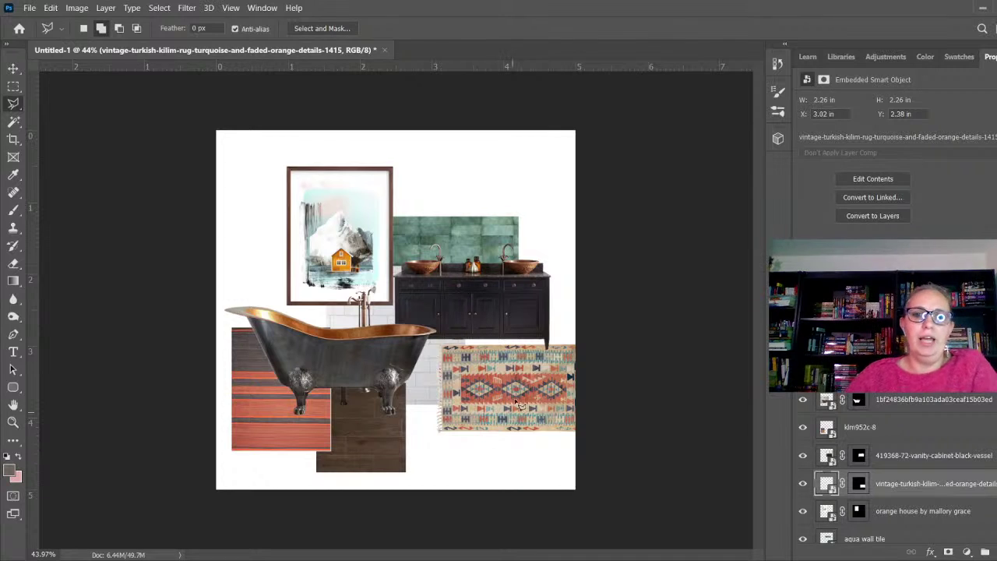
{"action": "left_click", "coordinate": [14, 69]}
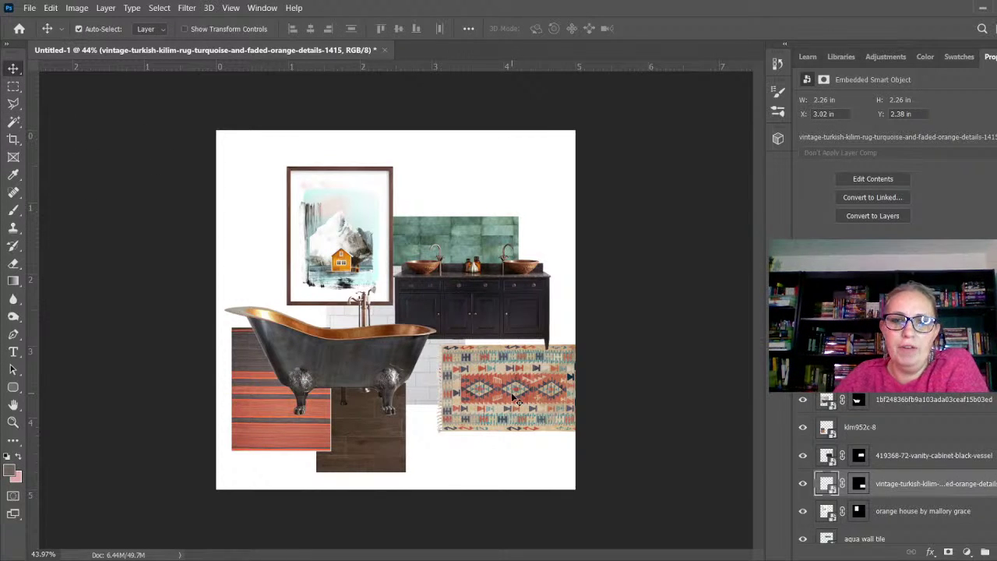
{"action": "key", "text": "Up"}
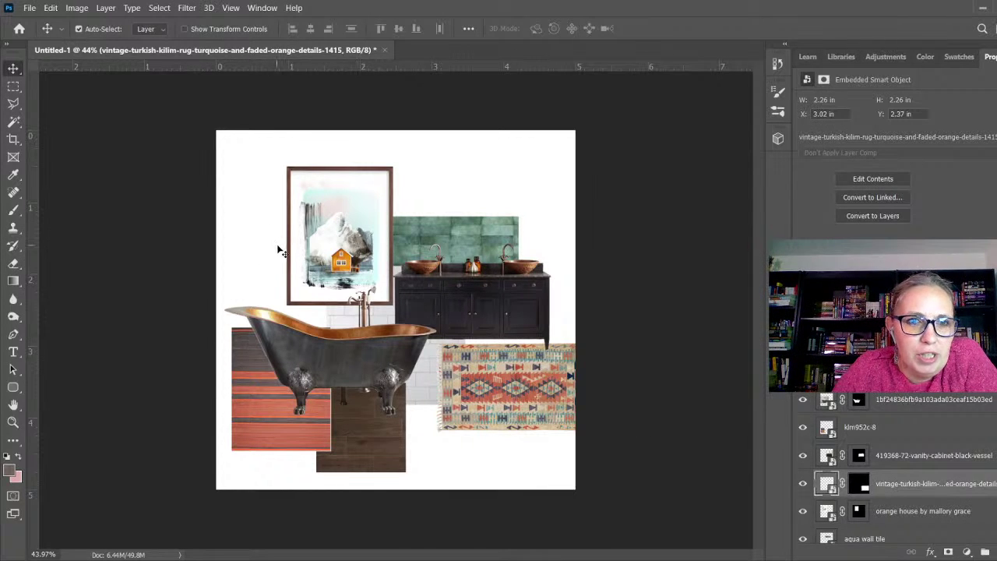
- Enlarge the framed orange house artwork to 109.72% and shift it down so its base sits behind the bathtub
{"action": "left_click", "coordinate": [318, 240]}
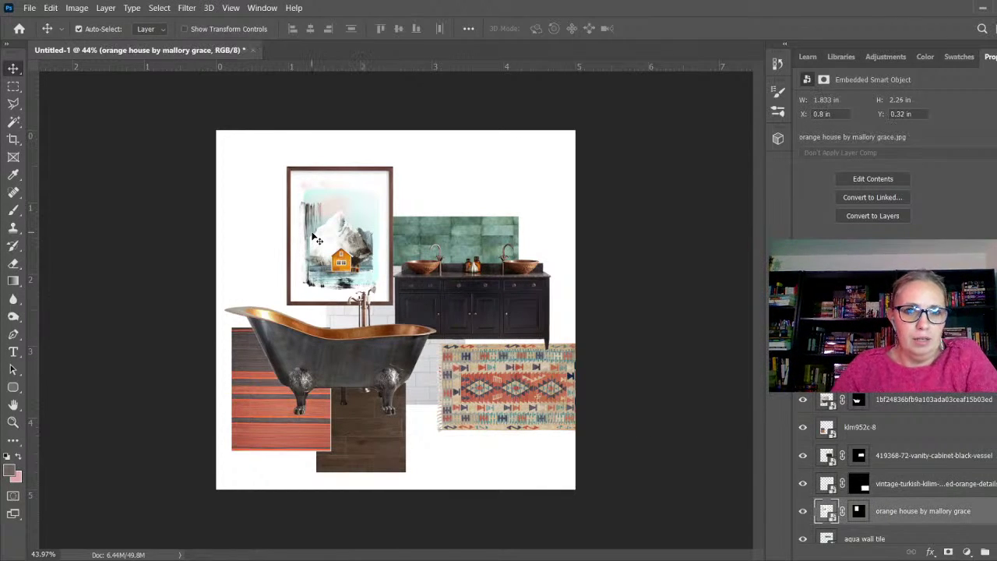
{"action": "key", "text": "ctrl+t"}
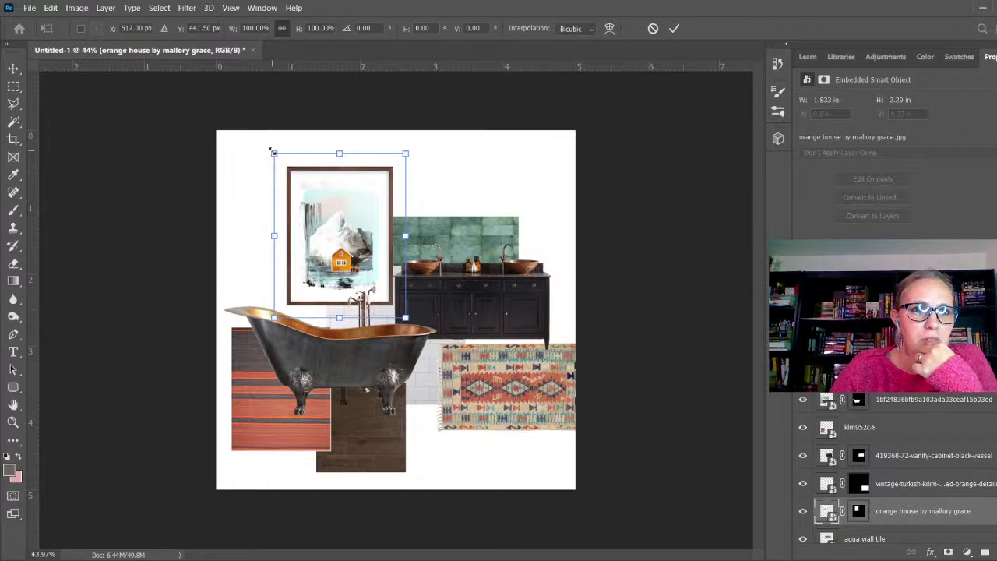
{"action": "left_click_drag", "start_coordinate": [267, 149], "coordinate": [254, 134]}
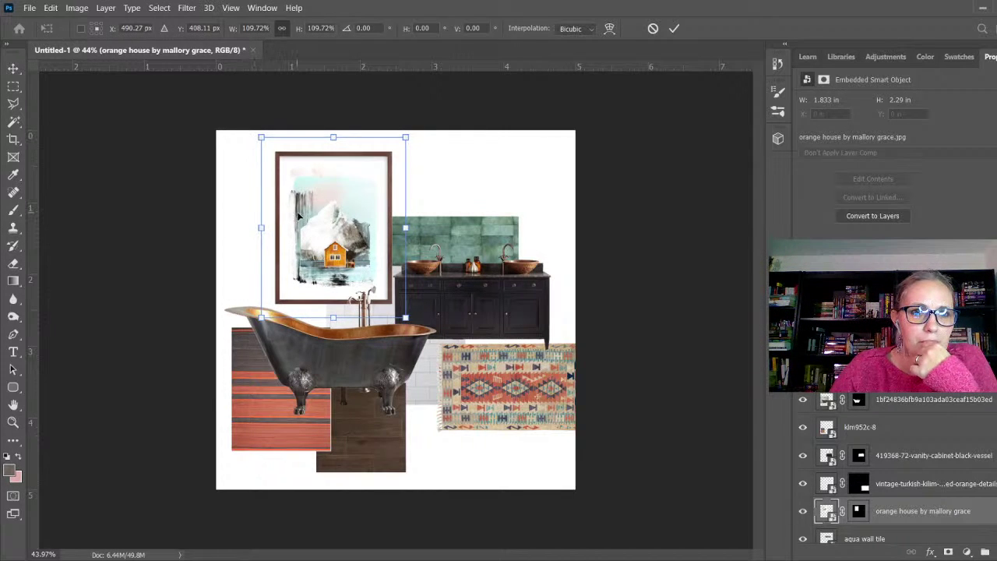
{"action": "left_click_drag", "start_coordinate": [299, 216], "coordinate": [299, 226]}
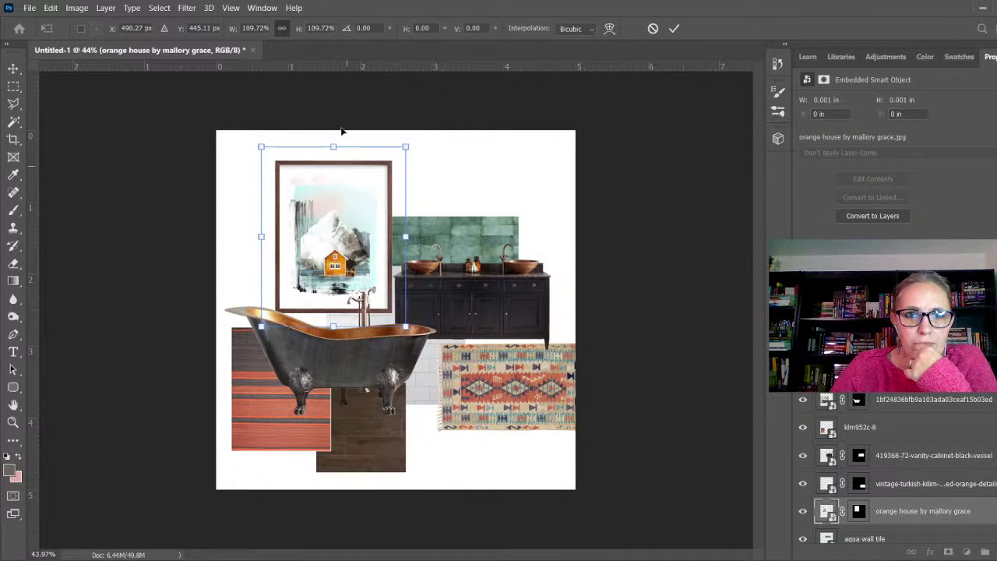
{"action": "key", "text": "Return"}
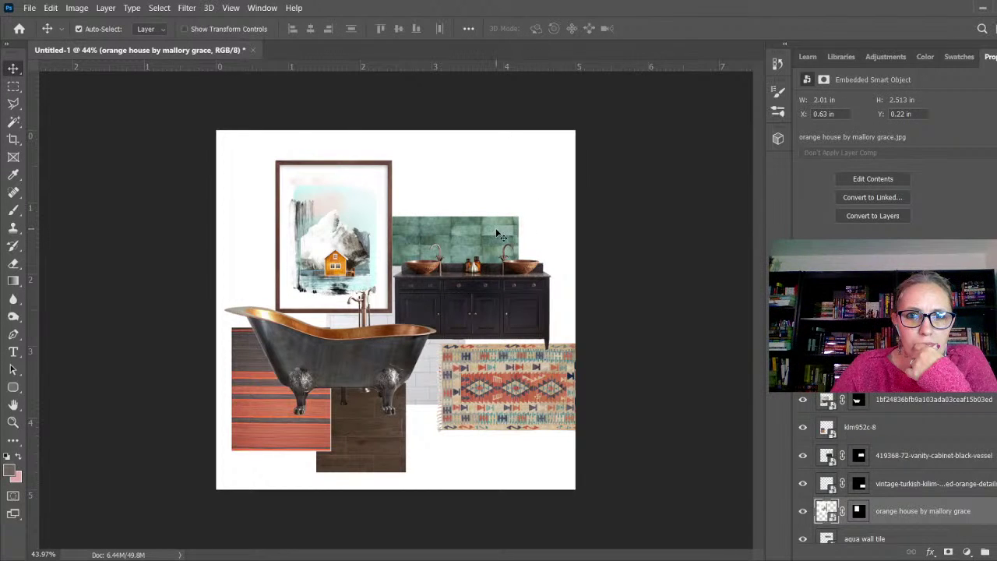
- Move the aqua wall tile up above the vanity and the glossy white tile behind the framed artwork
{"action": "left_click_drag", "start_coordinate": [497, 232], "coordinate": [509, 203]}
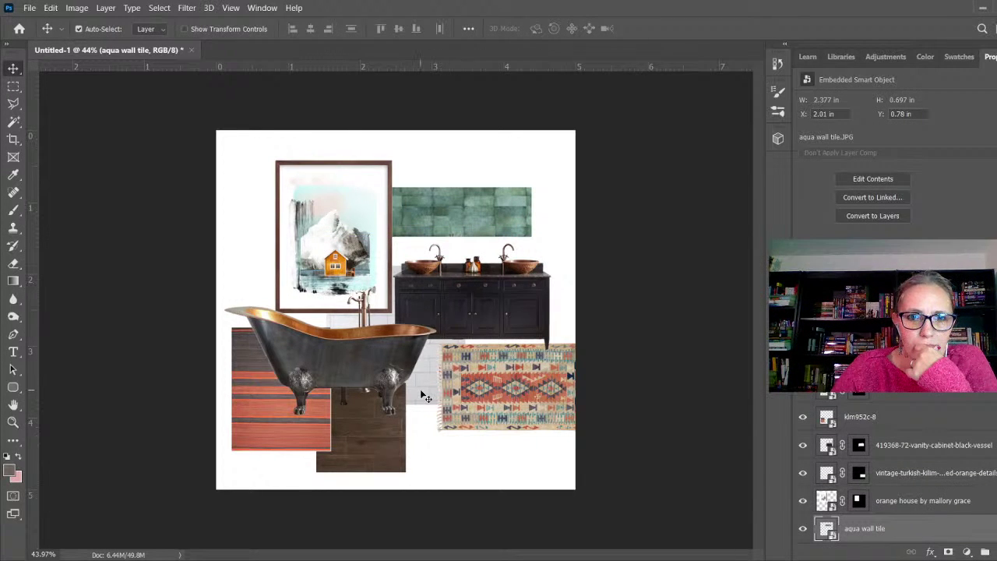
{"action": "left_click_drag", "start_coordinate": [421, 392], "coordinate": [348, 365]}
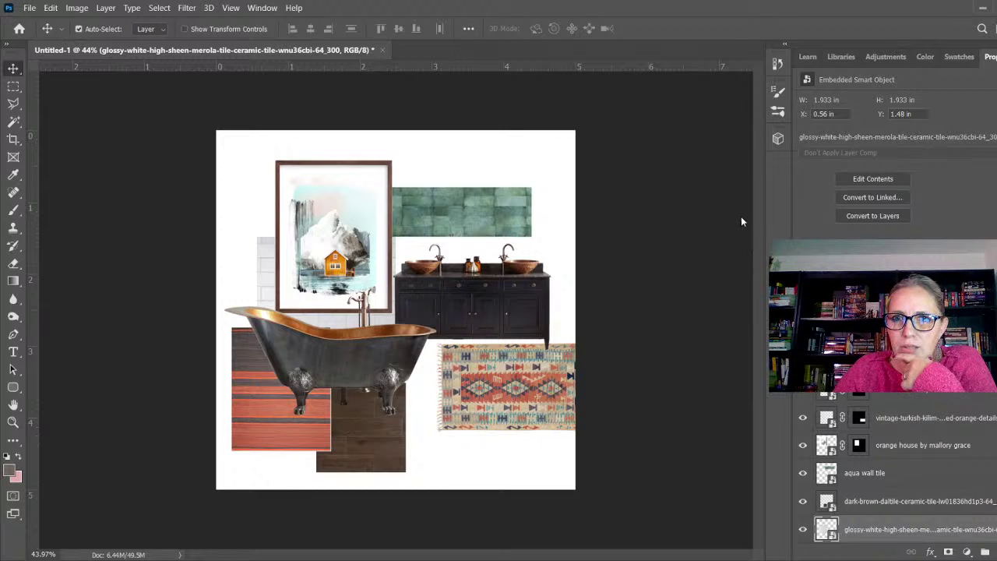
{"action": "left_click_drag", "start_coordinate": [446, 284], "coordinate": [445, 284]}
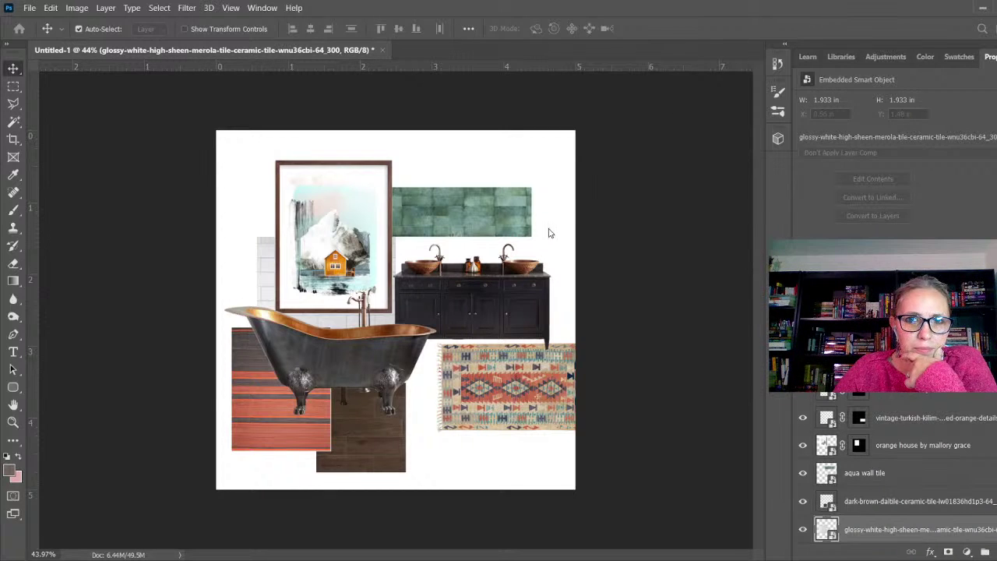
- Duplicate the glossy white tile, place the copy behind the vanity, and shift the vanity cabinet slightly right
{"action": "key", "text": "ctrl+j"}
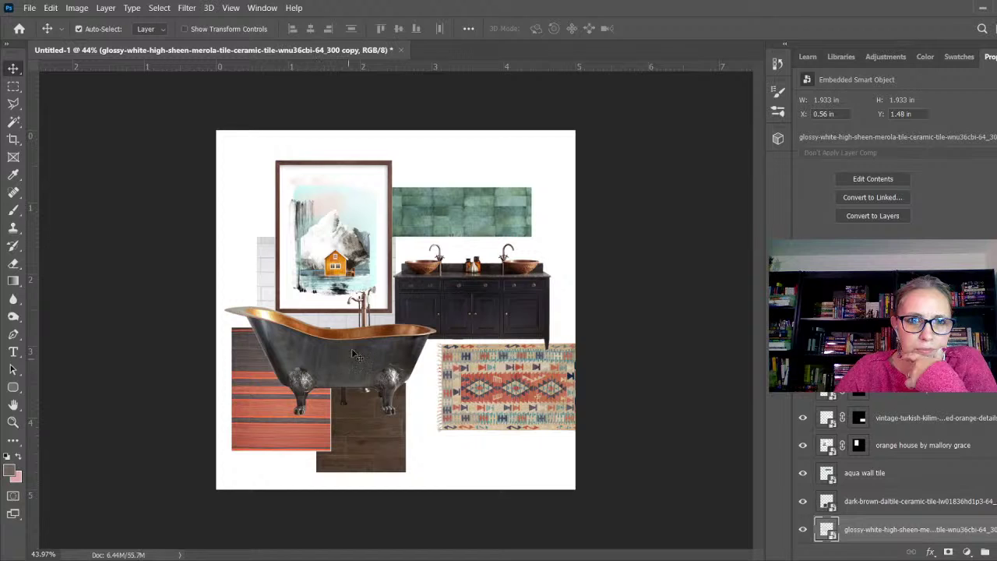
{"action": "left_click_drag", "start_coordinate": [277, 292], "coordinate": [403, 290]}
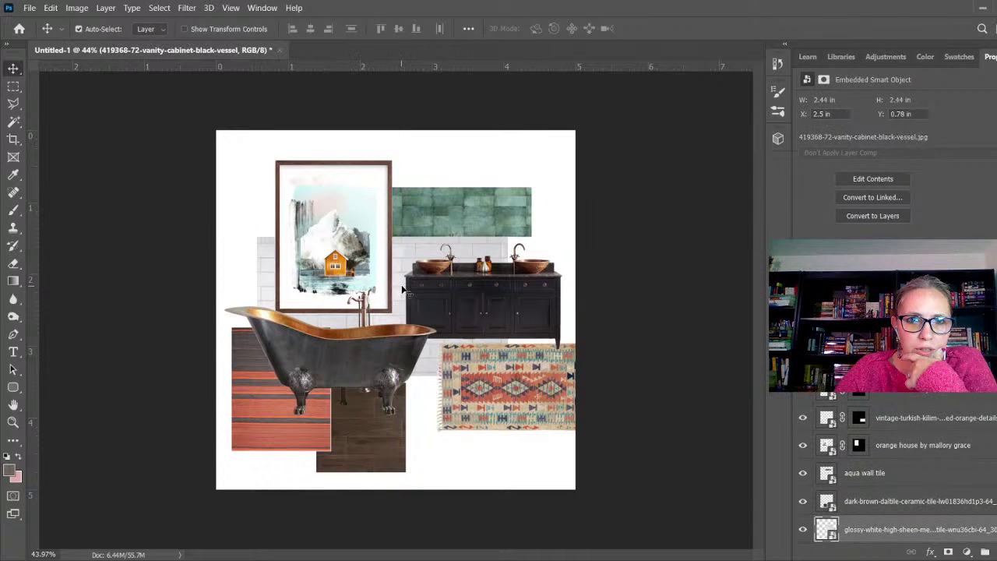
{"action": "left_click", "coordinate": [403, 290]}
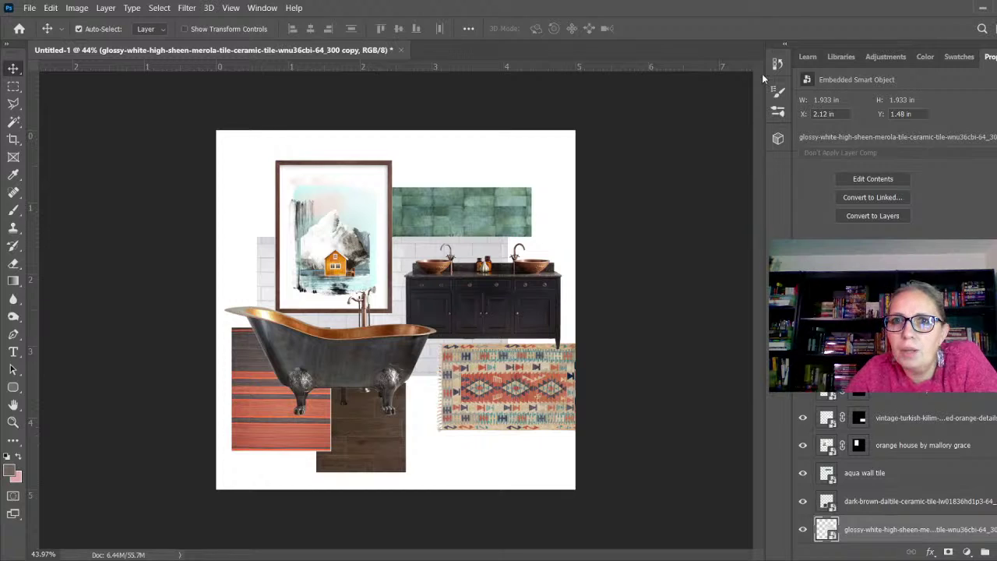
- Duplicate the white tile again and spread the three pieces into one wall, from X 0.2 in to a last piece at X 2.95 in
{"action": "key", "text": "ctrl+s"}
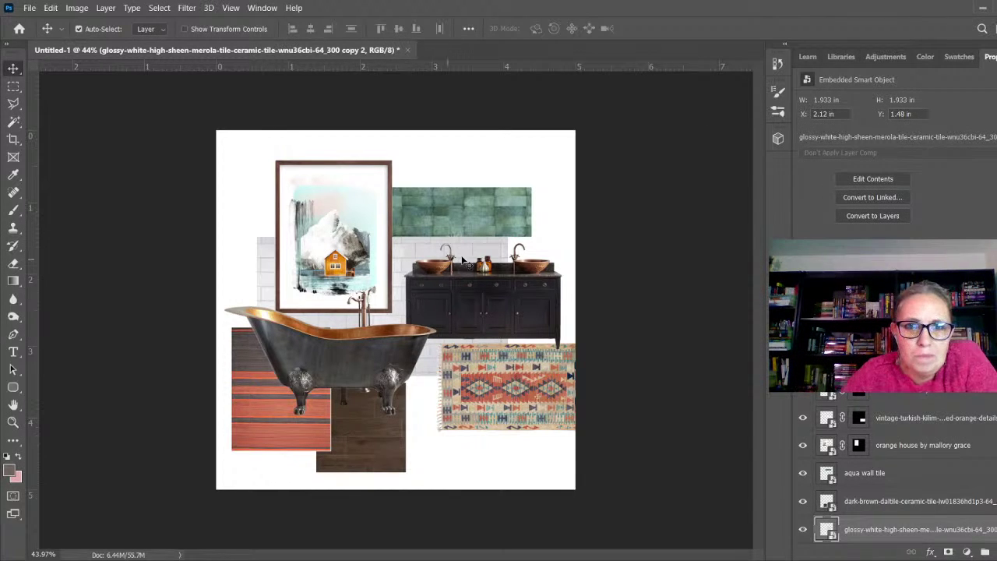
{"action": "left_click_drag", "start_coordinate": [483, 251], "coordinate": [534, 250]}
{"action": "left_click_drag", "start_coordinate": [405, 250], "coordinate": [392, 253]}
{"action": "left_click_drag", "start_coordinate": [273, 271], "coordinate": [240, 270]}
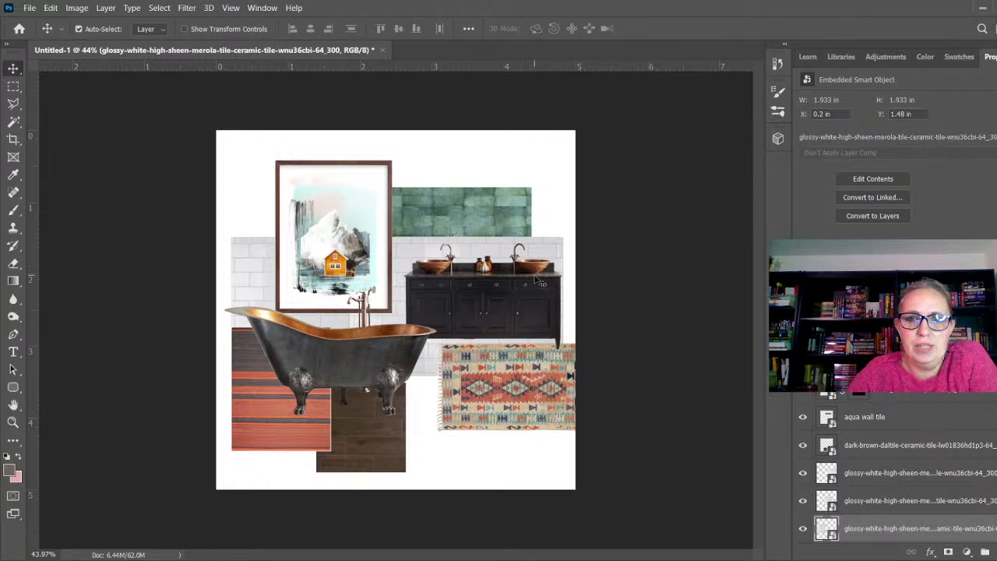
{"action": "left_click_drag", "start_coordinate": [554, 257], "coordinate": [556, 256]}
{"action": "left_click", "coordinate": [668, 255]}
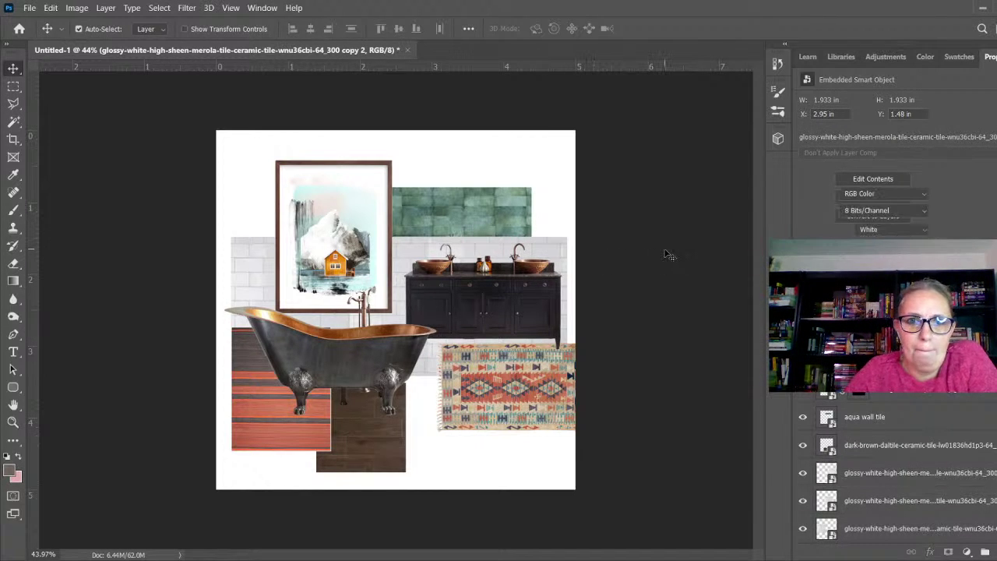
- Move the aqua wall tile right, then nudge it back against the picture frame at X 2.37 in
{"action": "left_click_drag", "start_coordinate": [503, 205], "coordinate": [535, 211]}
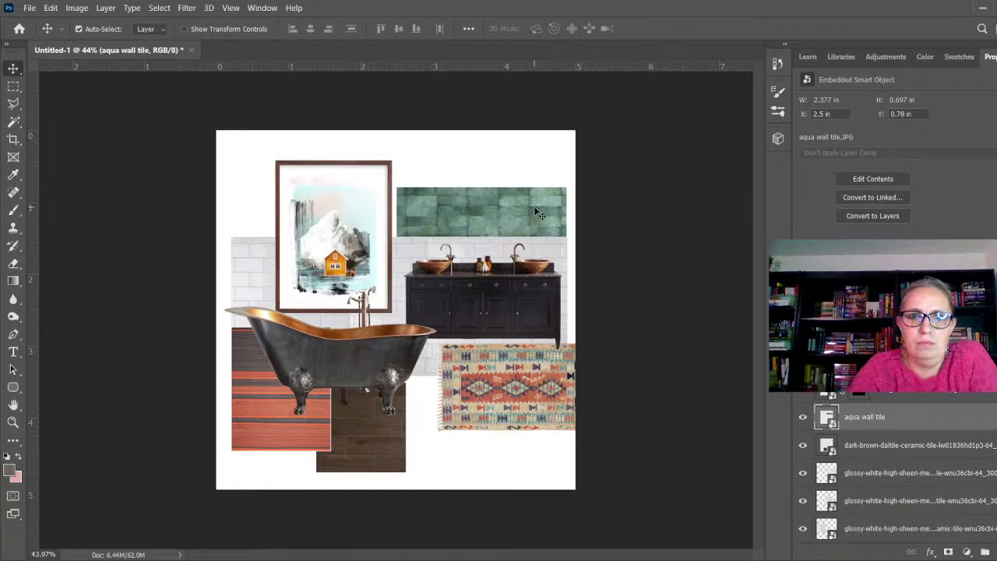
{"action": "key", "text": "Left"}
{"action": "key", "text": "Left"}
{"action": "key", "text": "Left"}
{"action": "key", "text": "Left"}
{"action": "key", "text": "Left"}
{"action": "key", "text": "Left"}
{"action": "key", "text": "Left"}
{"action": "key", "text": "Left"}
{"action": "key", "text": "Left"}
{"action": "key", "text": "Left"}
{"action": "key", "text": "Left"}
{"action": "key", "text": "Left"}
{"action": "key", "text": "Left"}
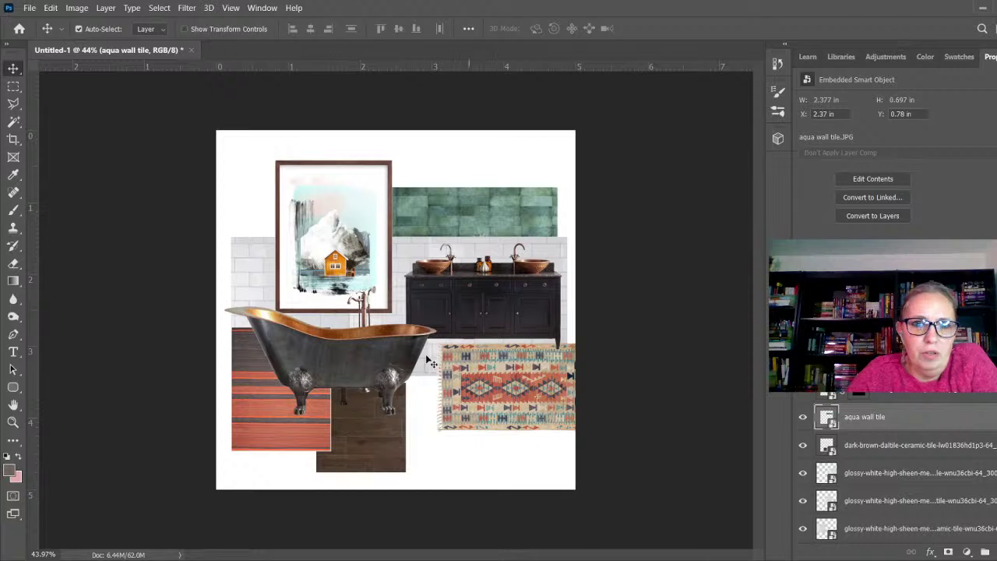
- Duplicate the dark brown floor tile and align the copy seamlessly beside the original at X 2.53 in, Y 3.51 in
{"action": "left_click", "coordinate": [359, 441]}
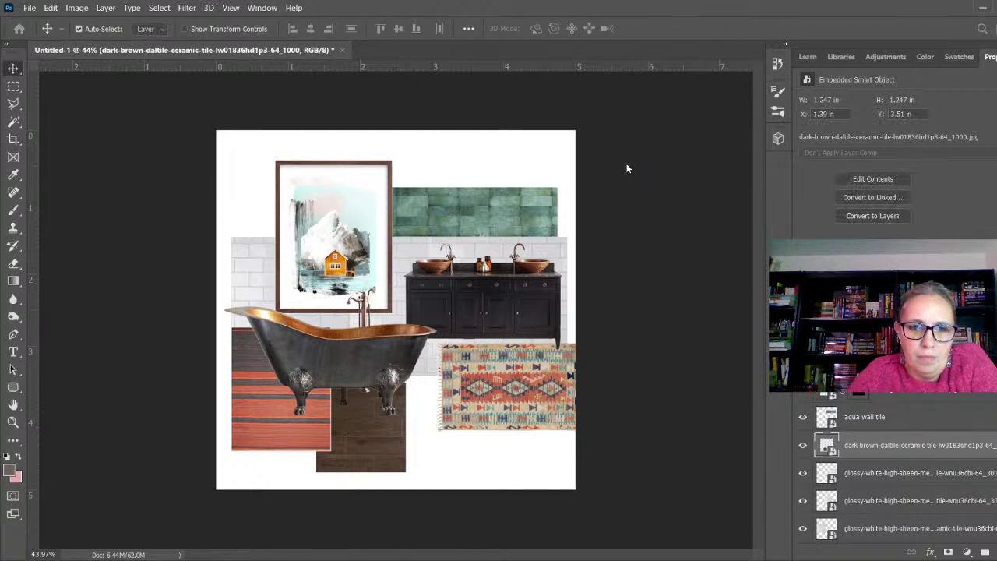
{"action": "key", "text": "ctrl+j"}
{"action": "left_click_drag", "start_coordinate": [362, 439], "coordinate": [440, 433]}
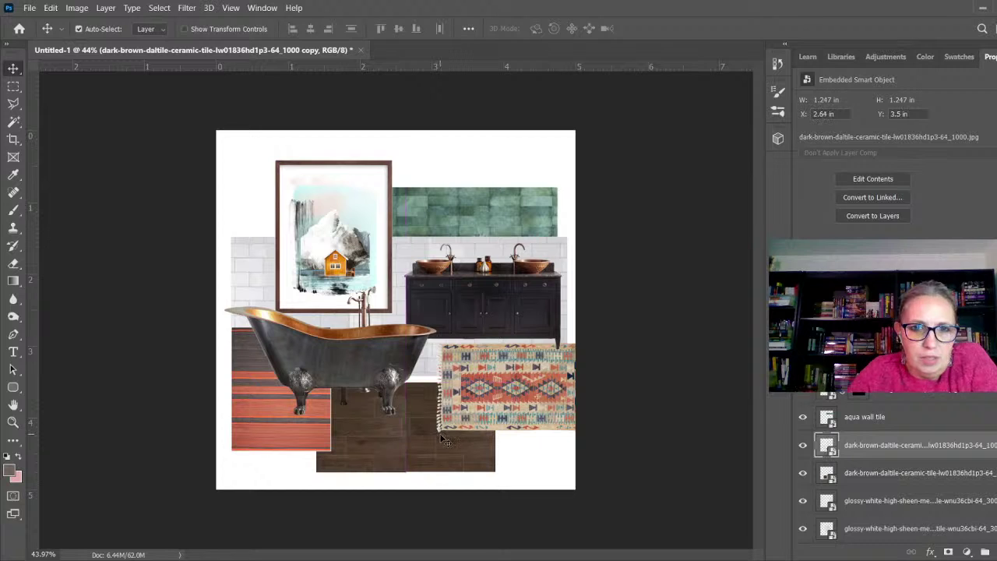
{"action": "key", "text": "Left"}
{"action": "key", "text": "Left"}
{"action": "key", "text": "Left"}
{"action": "key", "text": "Left"}
{"action": "key", "text": "Left"}
{"action": "key", "text": "Left"}
{"action": "key", "text": "Left"}
{"action": "key", "text": "Left"}
{"action": "key", "text": "Left"}
{"action": "key", "text": "Left"}
{"action": "key", "text": "Left"}
{"action": "key", "text": "Left"}
{"action": "key", "text": "Left"}
{"action": "key", "text": "Left"}
{"action": "key", "text": "Left"}
{"action": "key", "text": "Left"}
{"action": "key", "text": "Left"}
{"action": "key", "text": "Left"}
{"action": "key", "text": "Left"}
{"action": "key", "text": "Left"}
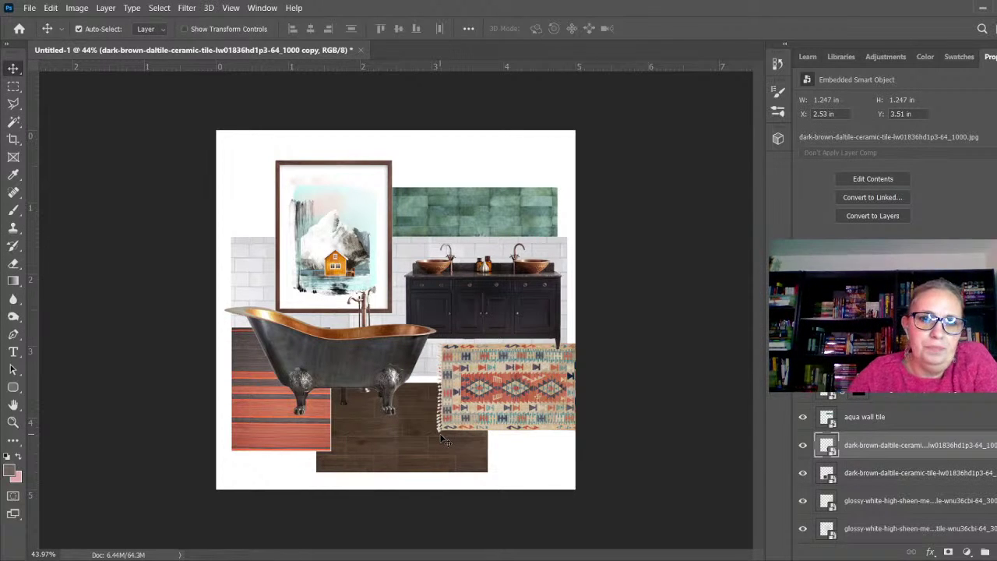
- Scale both dark brown floor tiles together with the kilim rug to 107.04% and shift them up and to the left
{"action": "left_click", "coordinate": [661, 477]}
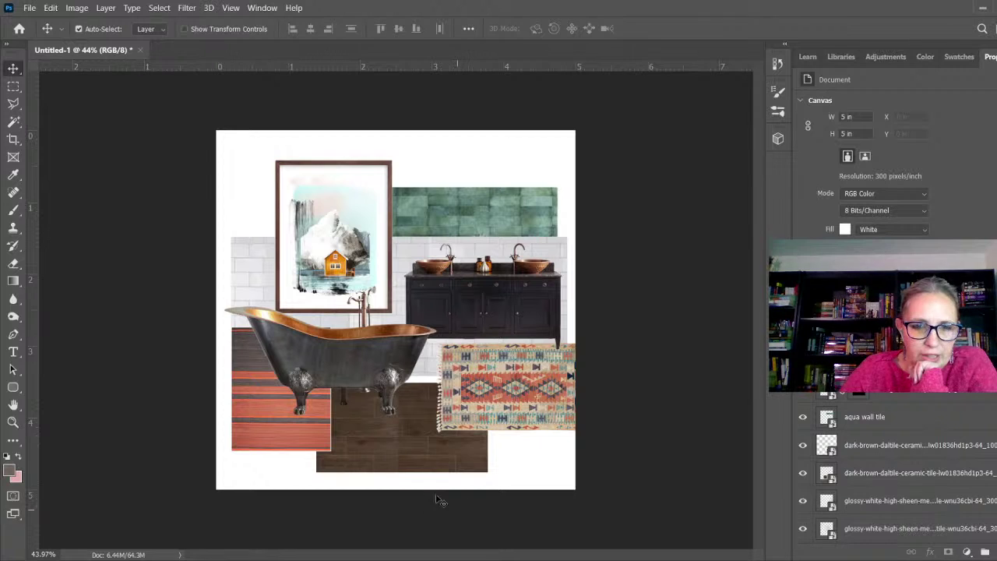
{"action": "left_click_drag", "start_coordinate": [458, 512], "coordinate": [375, 458]}
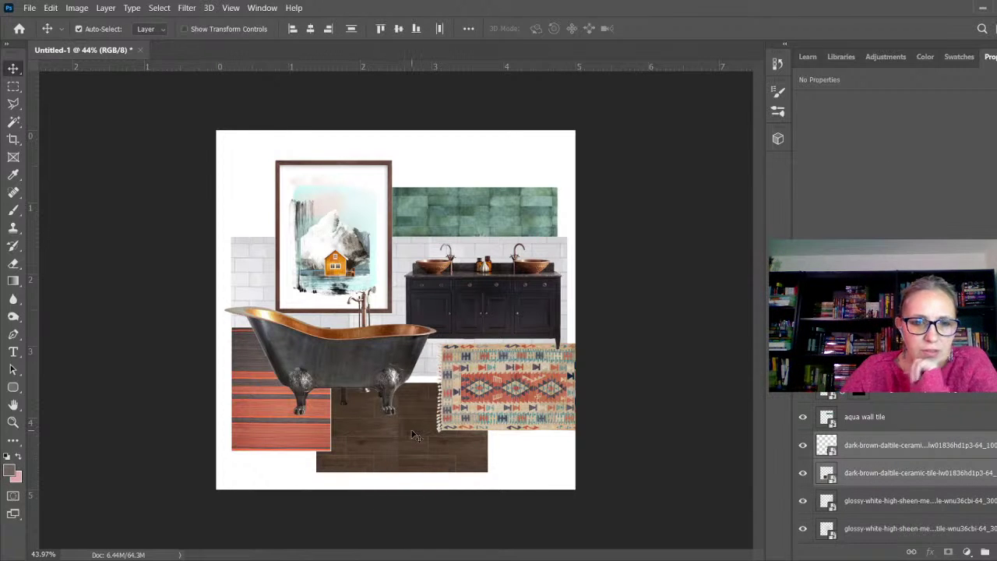
{"action": "key", "text": "ctrl+t"}
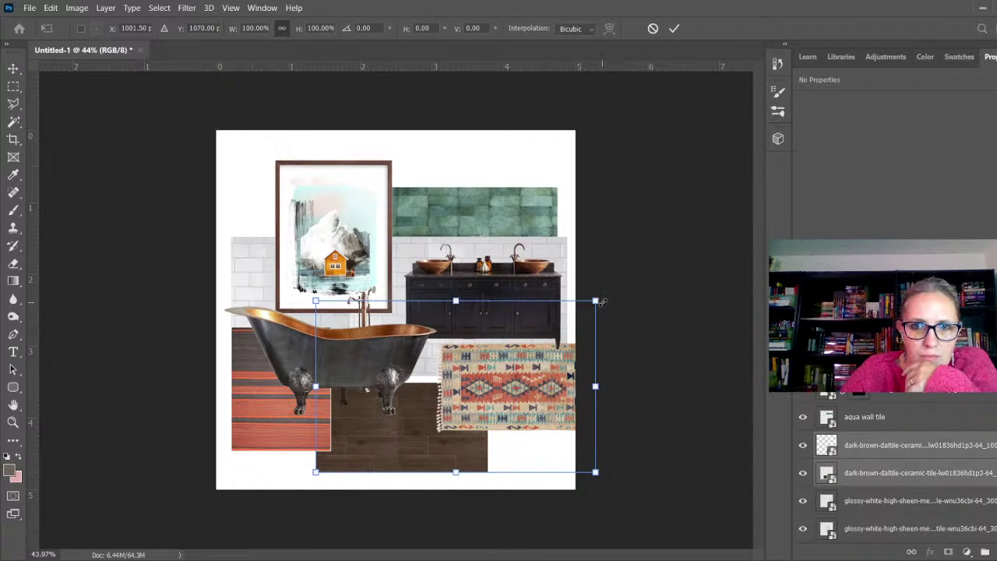
{"action": "left_click_drag", "start_coordinate": [601, 302], "coordinate": [617, 288]}
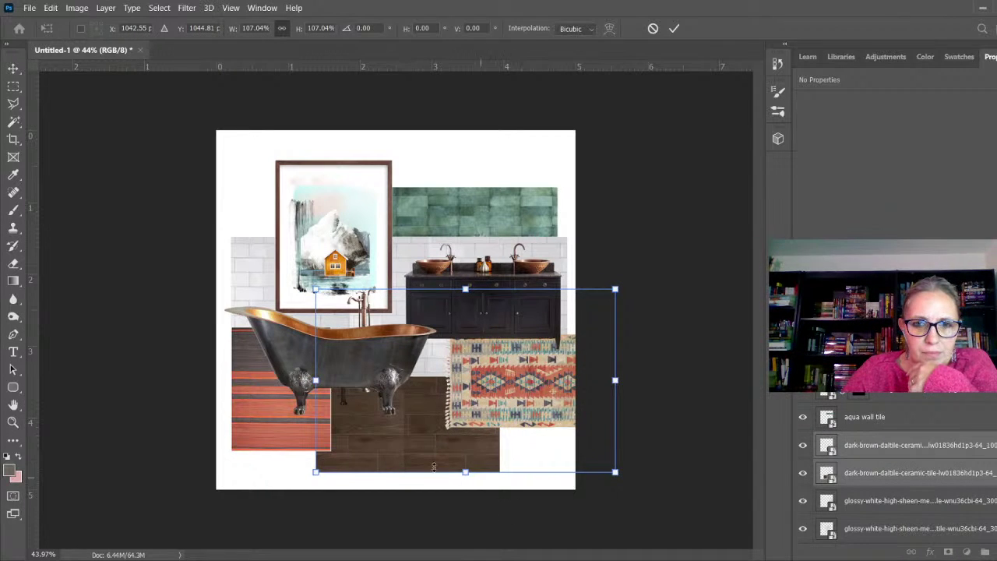
{"action": "left_click_drag", "start_coordinate": [434, 466], "coordinate": [424, 461]}
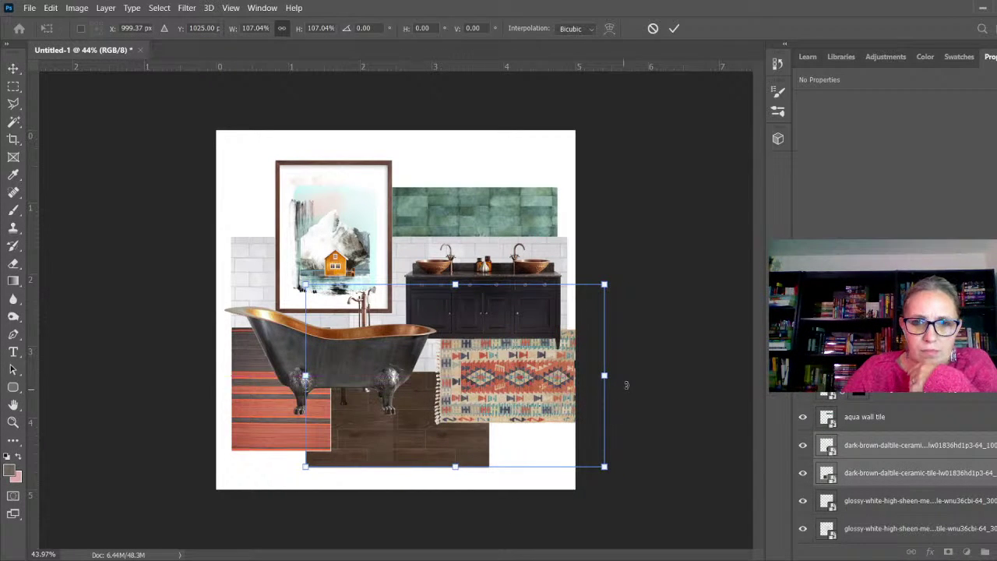
{"action": "left_click", "coordinate": [13, 69]}
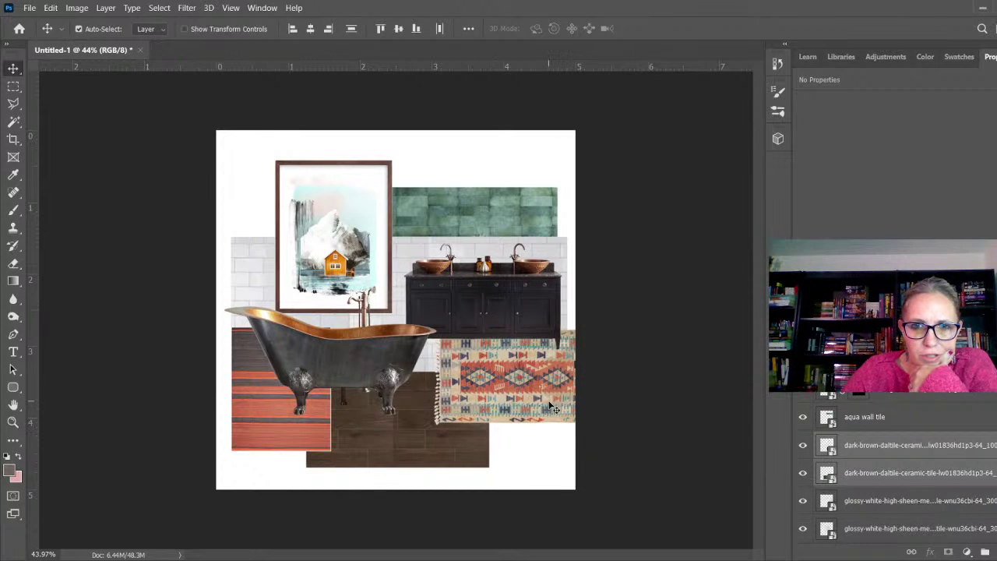
- Reposition the kilim rug lower over the brown floor at X 2.95 in and nudge it further down below the vanity
{"action": "left_click_drag", "start_coordinate": [555, 406], "coordinate": [512, 427]}
{"action": "left_click", "coordinate": [550, 469]}
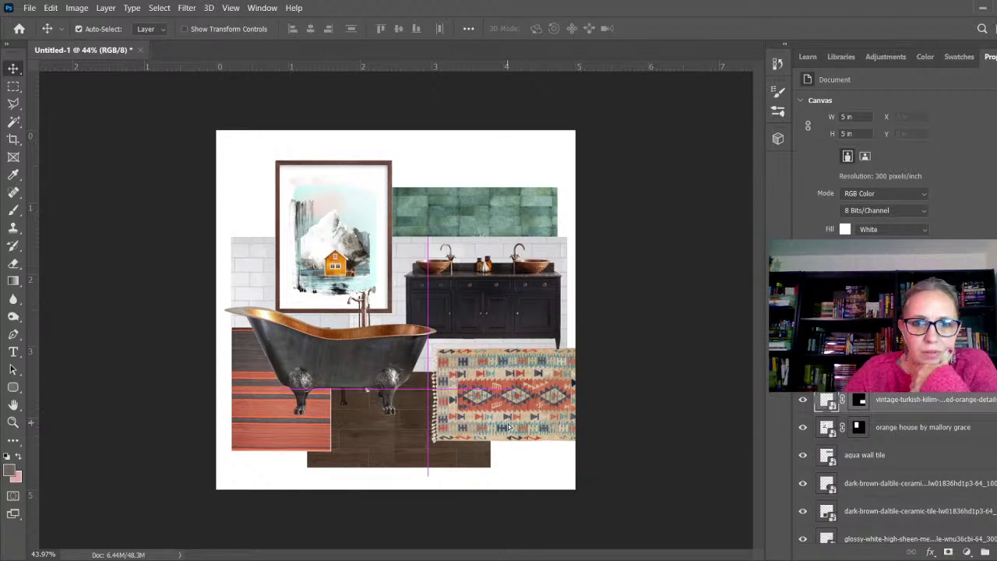
{"action": "left_click_drag", "start_coordinate": [508, 428], "coordinate": [510, 429]}
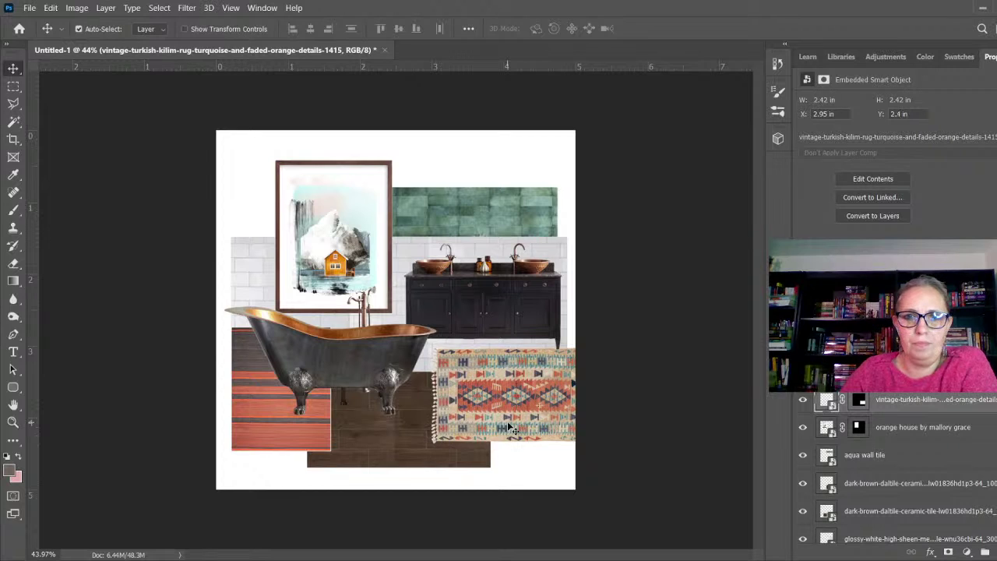
{"action": "key", "text": "Down"}
{"action": "key", "text": "Down"}
{"action": "key", "text": "Down"}
{"action": "key", "text": "Down"}
{"action": "key", "text": "Down"}
{"action": "key", "text": "Down"}
{"action": "key", "text": "Down"}
{"action": "key", "text": "Down"}
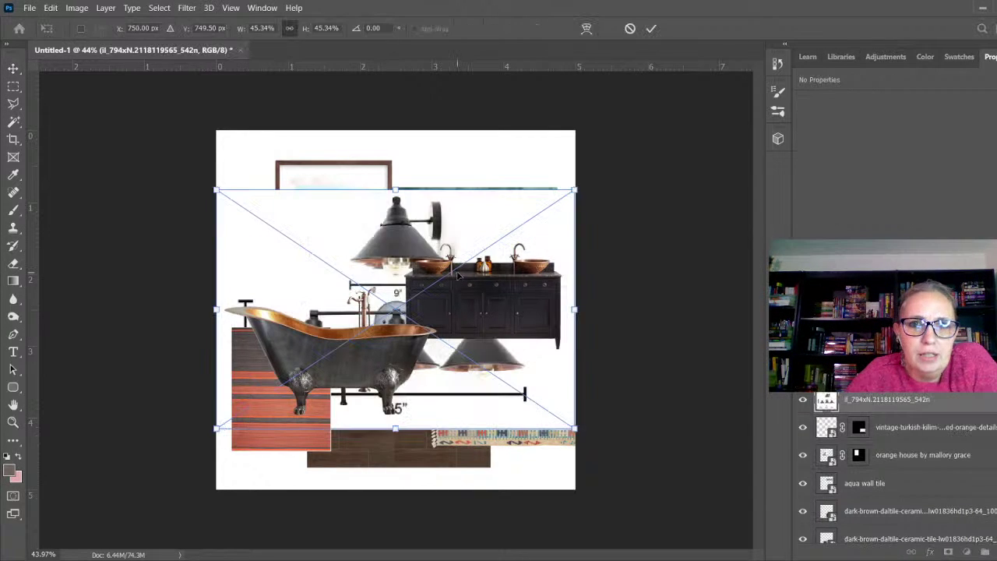
- Place the wall light image at its current size, move its layer above the bathtub layer, and switch to the Magnetic Lasso
{"action": "scroll", "coordinate": [872, 425], "scroll_direction": "up", "scroll_amount": 3}
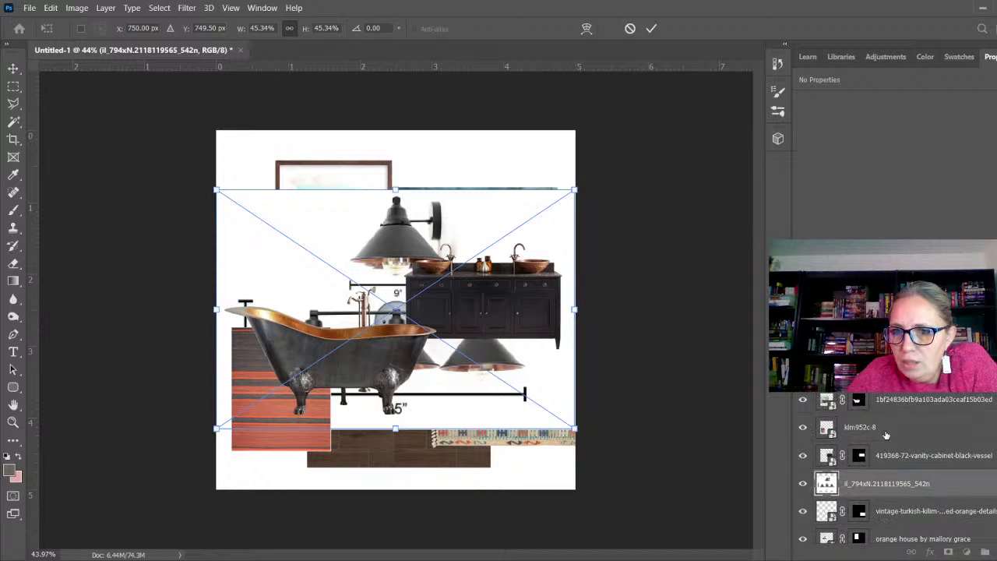
{"action": "key", "text": "Return"}
{"action": "left_click_drag", "start_coordinate": [905, 488], "coordinate": [892, 397]}
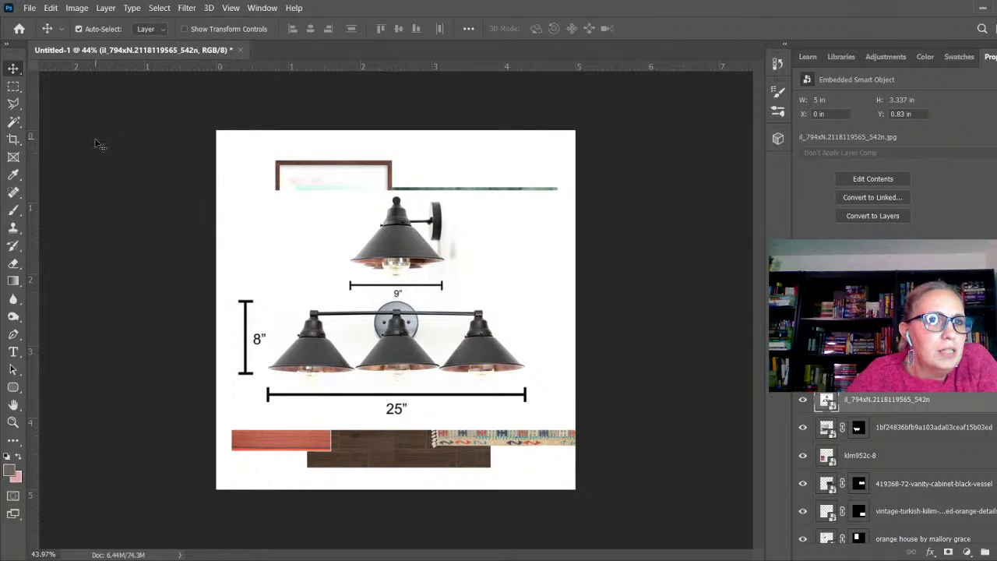
{"action": "left_click", "coordinate": [11, 104]}
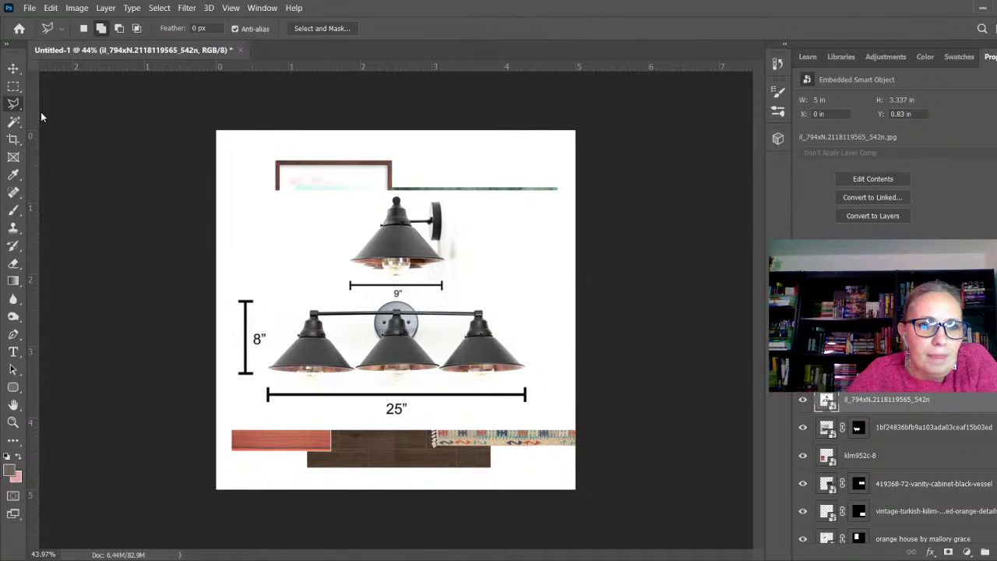
{"action": "key", "text": "shift+l"}
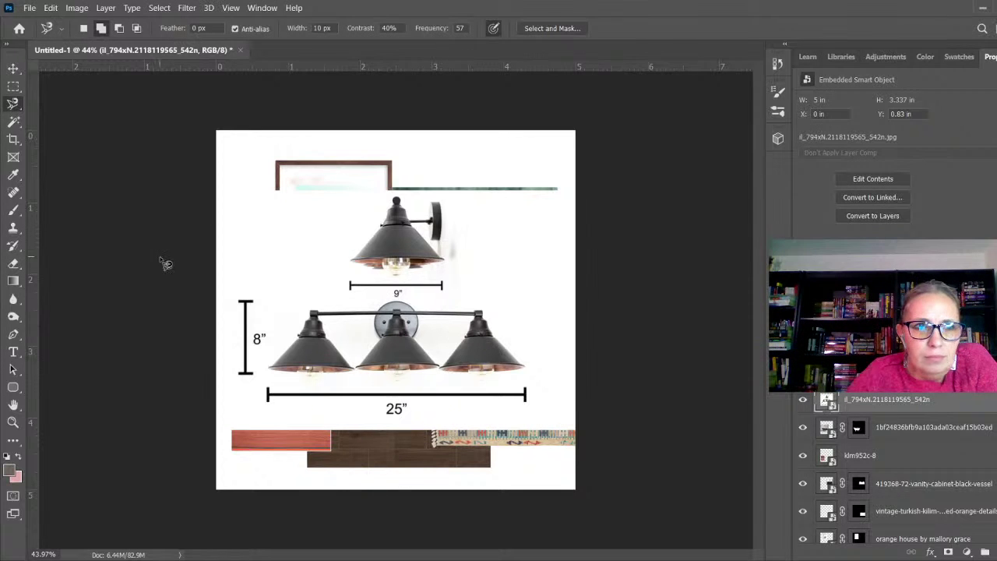
{"action": "left_click", "coordinate": [13, 122]}
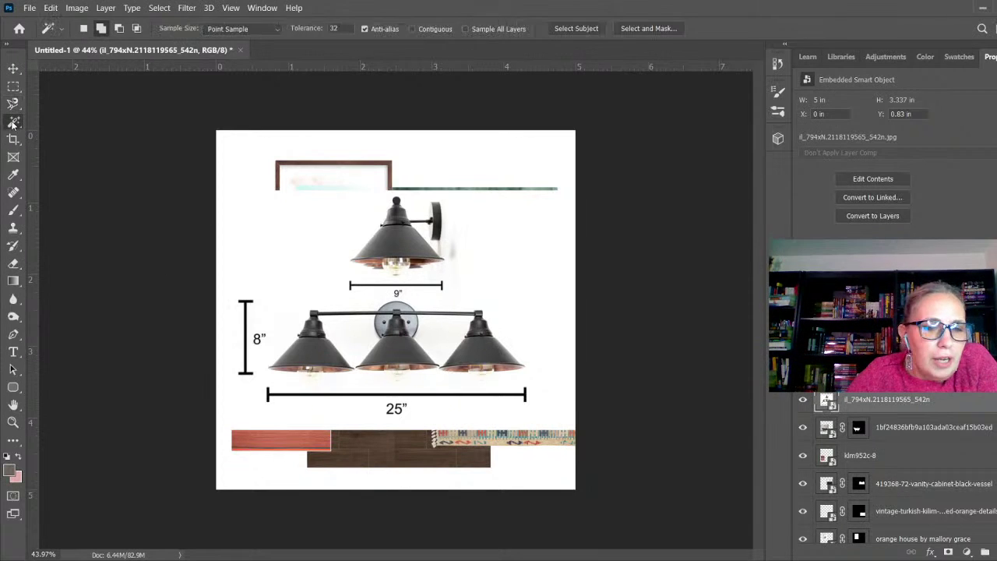
{"action": "left_click", "coordinate": [494, 348]}
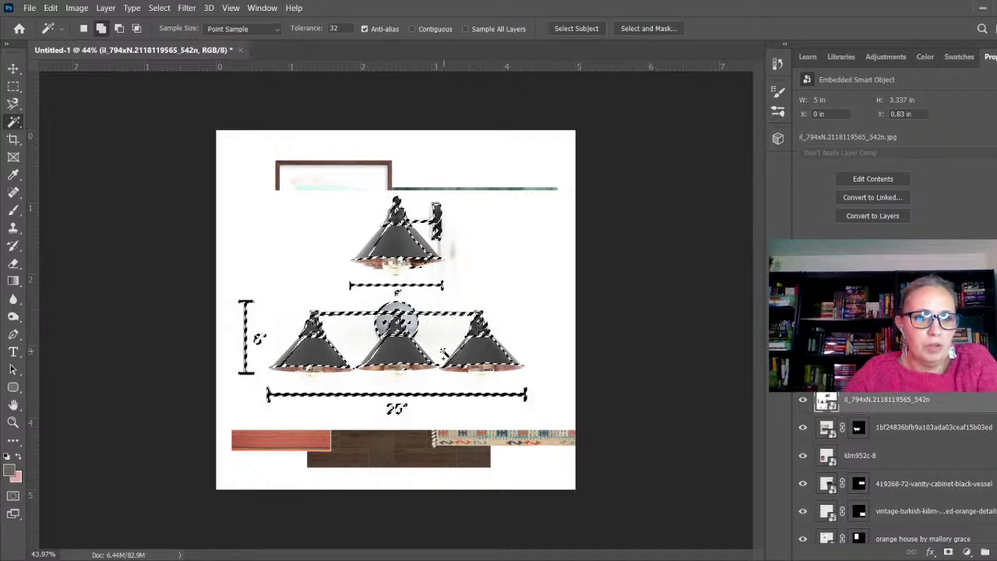
{"action": "key", "text": "ctrl+d"}
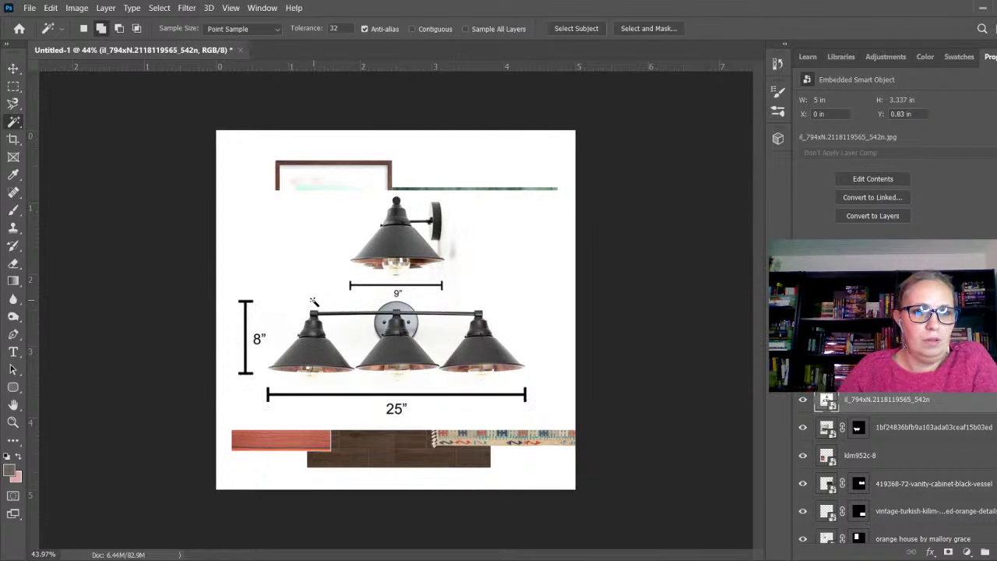
- Select the three-shade wall light by tracing its outline with the Magnetic Lasso, leaving out the dimension lines and protruding bulbs
{"action": "left_click", "coordinate": [14, 105]}
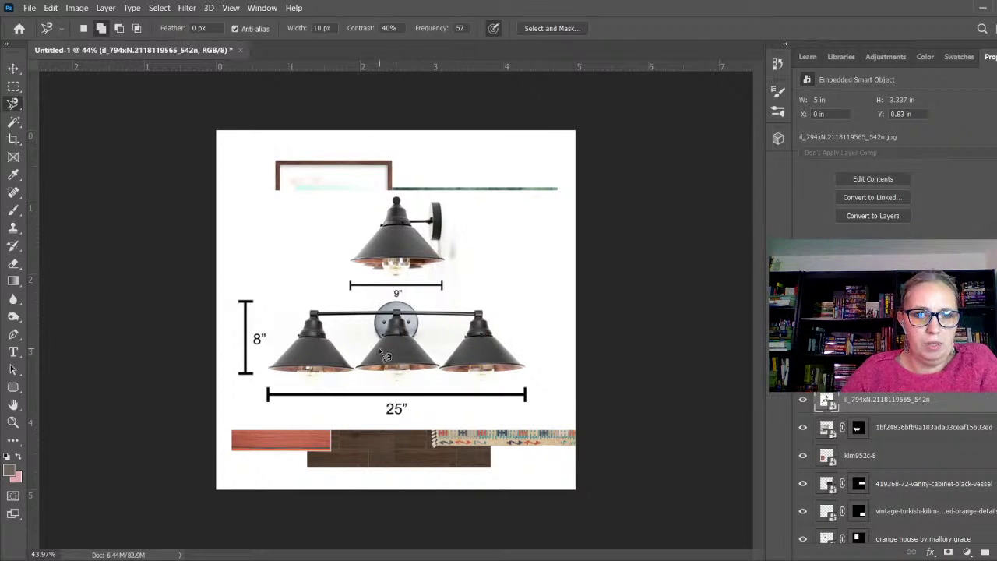
{"action": "scroll", "coordinate": [382, 357], "scroll_direction": "up", "scroll_amount": 5}
{"action": "scroll", "coordinate": [382, 345], "scroll_direction": "down", "scroll_amount": 1}
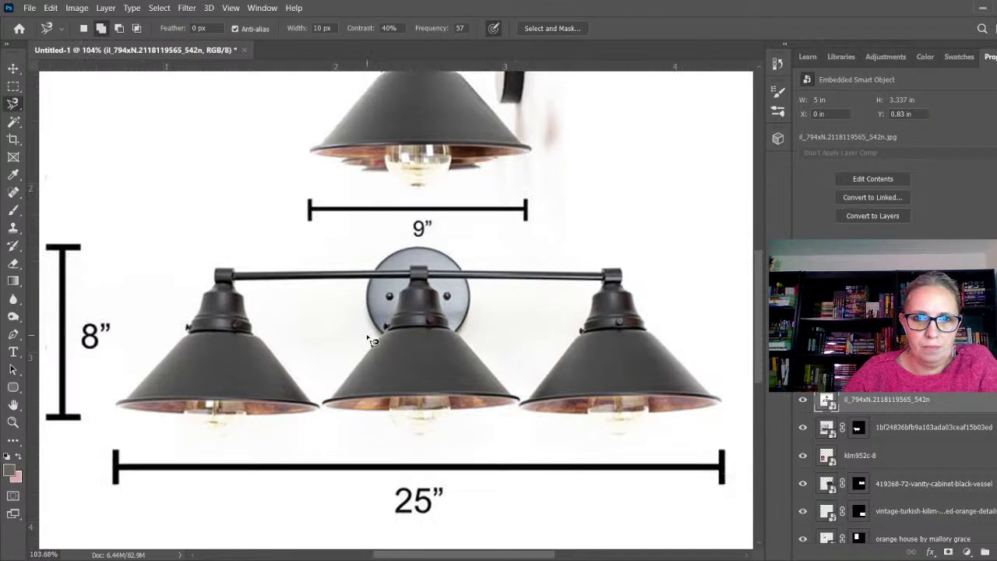
{"action": "left_click", "coordinate": [470, 277]}
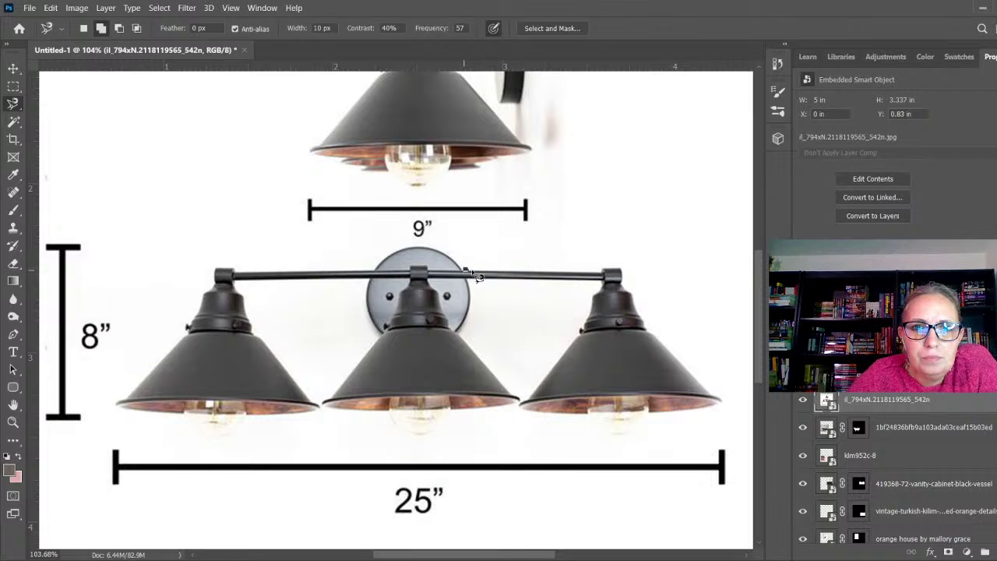
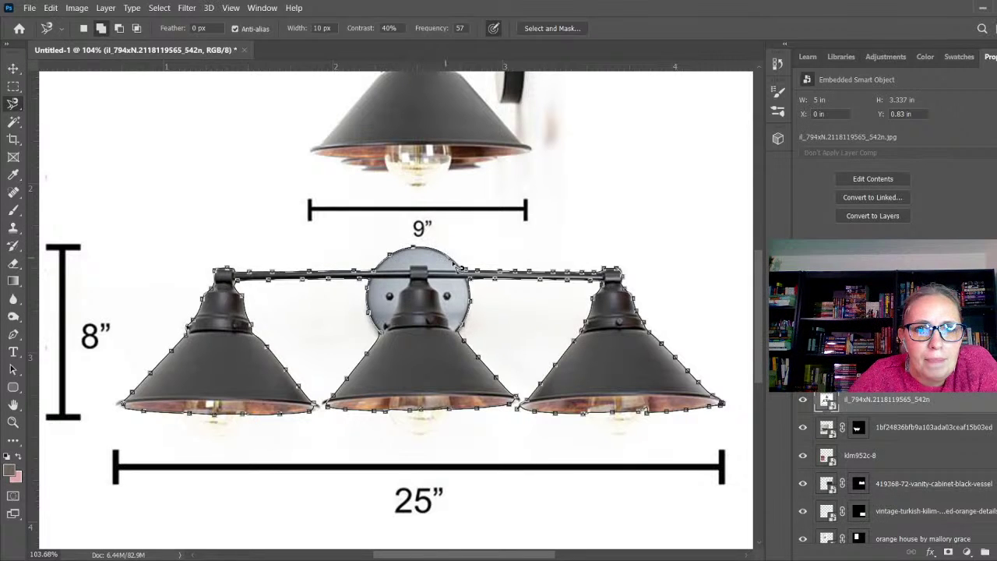
{"action": "left_click", "coordinate": [474, 278]}
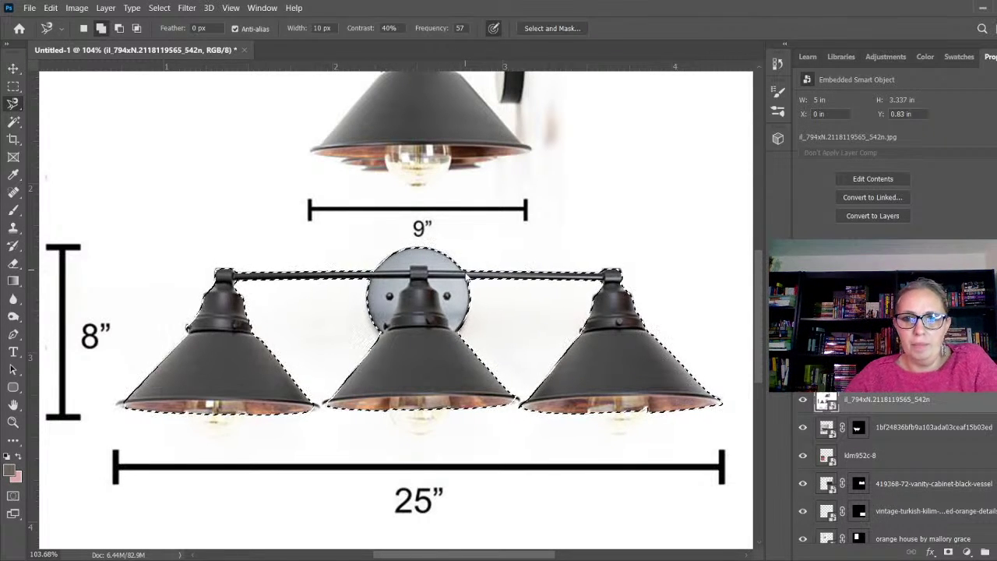
- Add the missing rim tips where the center and right shades meet to the wall light selection
{"action": "scroll", "coordinate": [737, 409], "scroll_direction": "up", "scroll_amount": 5}
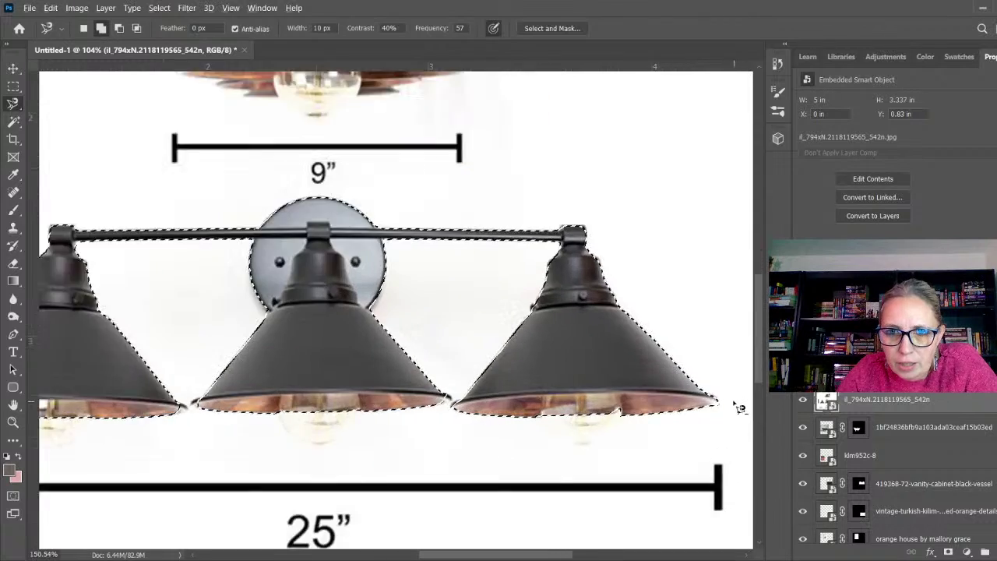
{"action": "scroll", "coordinate": [723, 407], "scroll_direction": "down", "scroll_amount": 4}
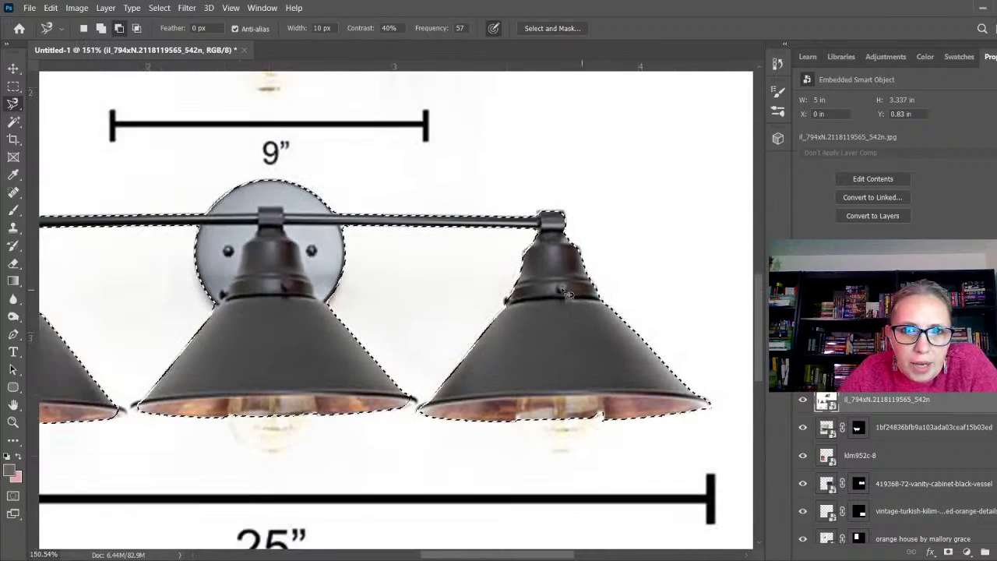
{"action": "scroll", "coordinate": [487, 302], "scroll_direction": "up", "scroll_amount": 5}
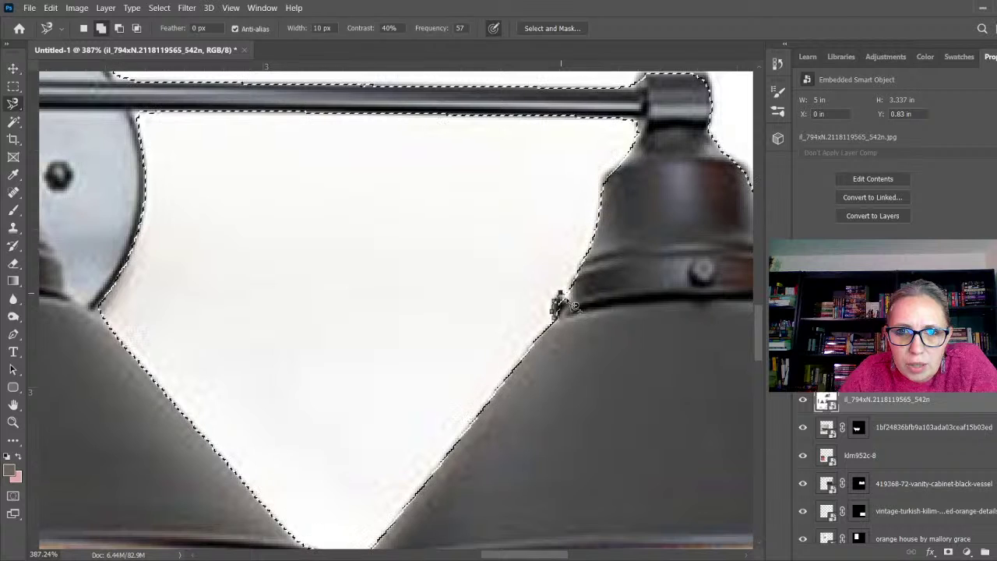
{"action": "scroll", "coordinate": [559, 343], "scroll_direction": "down", "scroll_amount": 3}
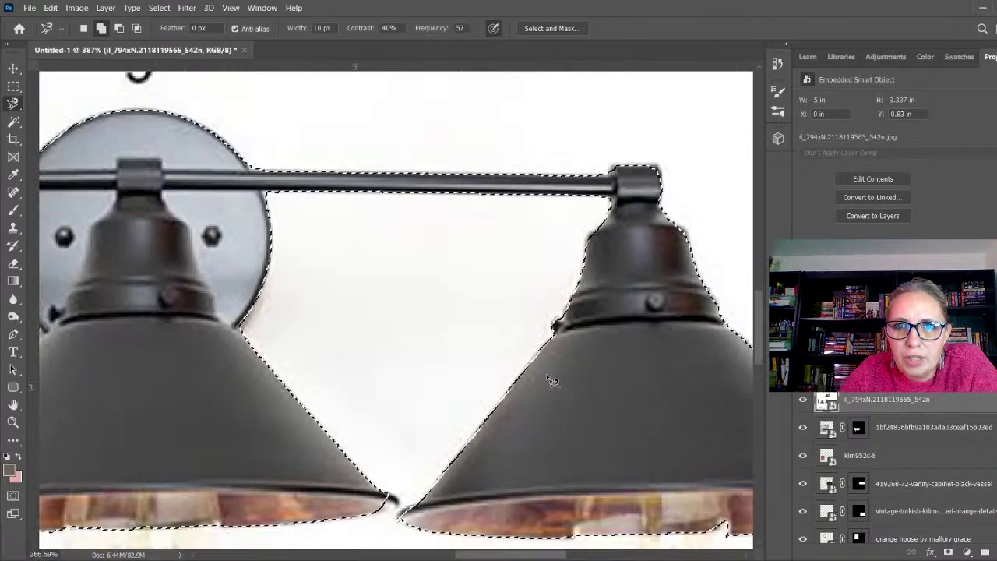
{"action": "scroll", "coordinate": [579, 374], "scroll_direction": "down", "scroll_amount": 2}
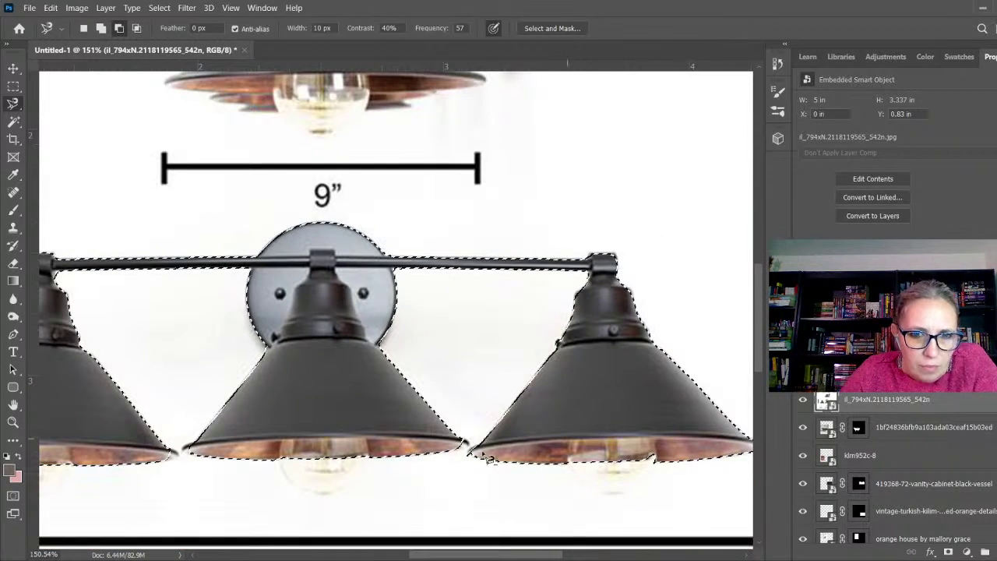
{"action": "scroll", "coordinate": [489, 460], "scroll_direction": "up", "scroll_amount": 5}
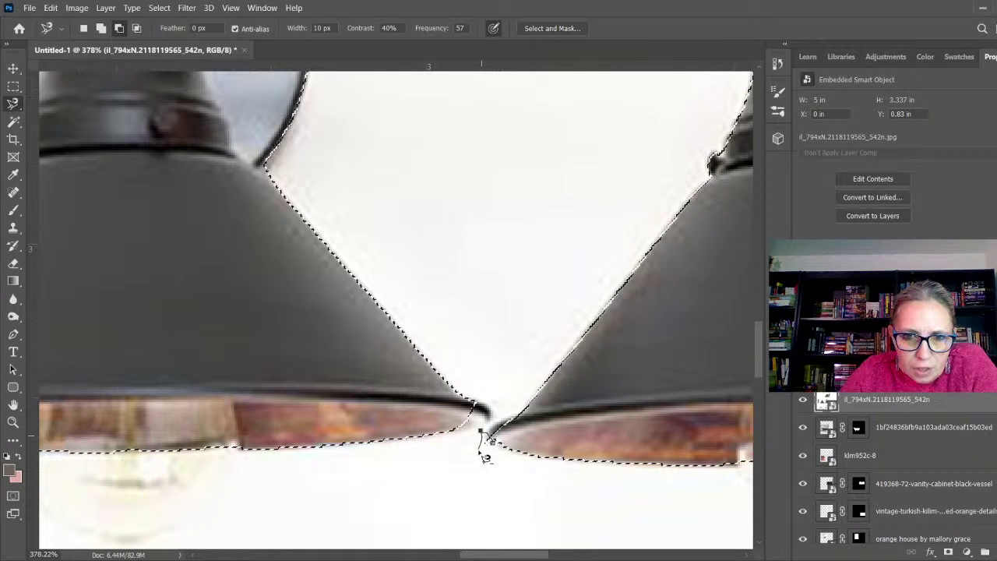
{"action": "left_click", "coordinate": [493, 444]}
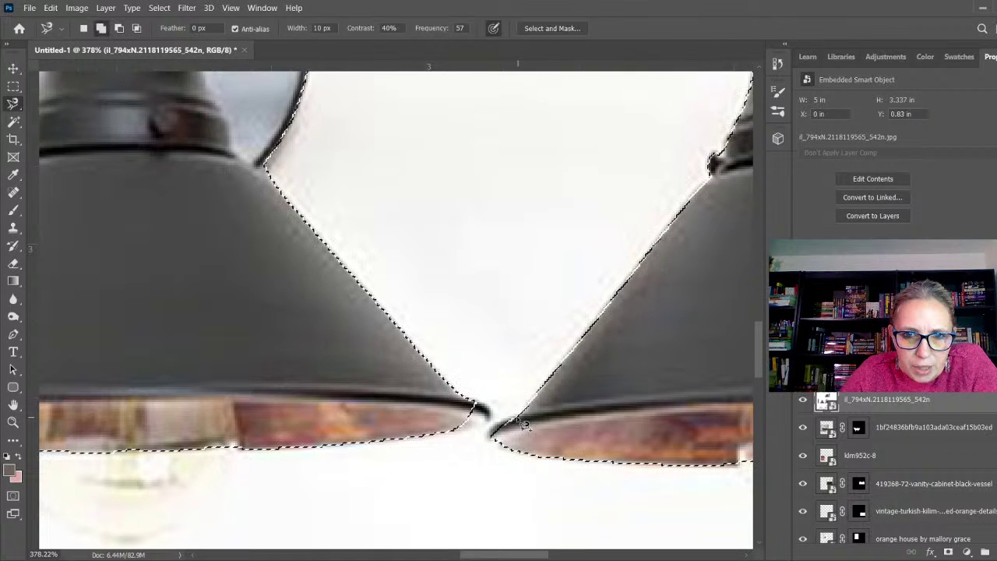
{"action": "left_click", "coordinate": [513, 417]}
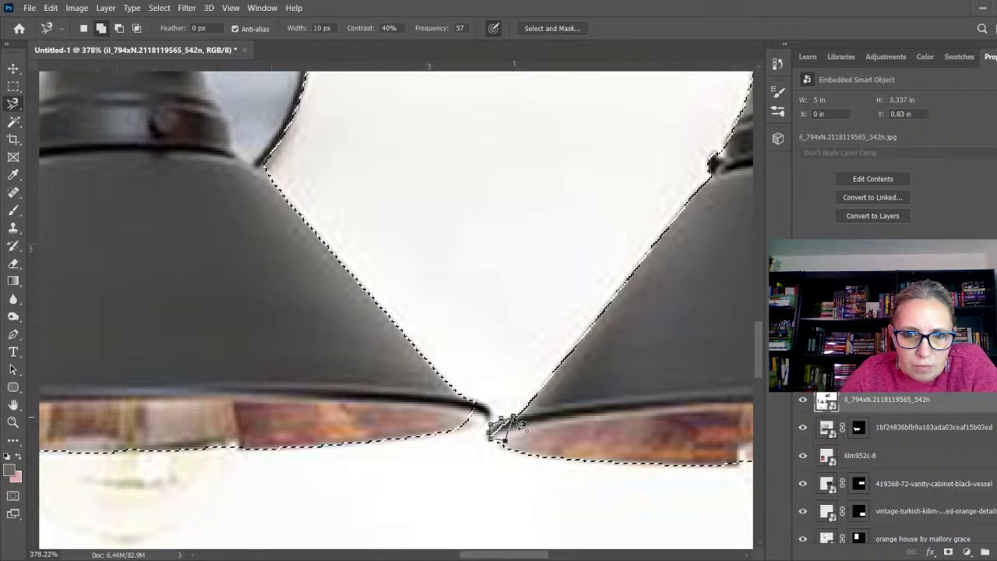
{"action": "double_click", "coordinate": [483, 409]}
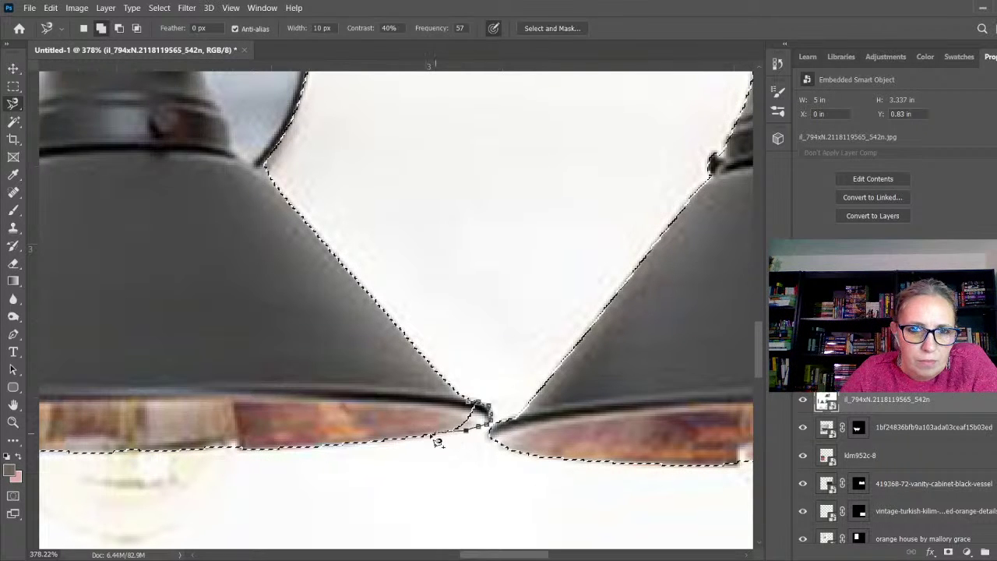
{"action": "double_click", "coordinate": [472, 407]}
- Add the missing rim tips where the left and center shades meet to the wall light selection
{"action": "scroll", "coordinate": [682, 442], "scroll_direction": "down", "scroll_amount": 2}
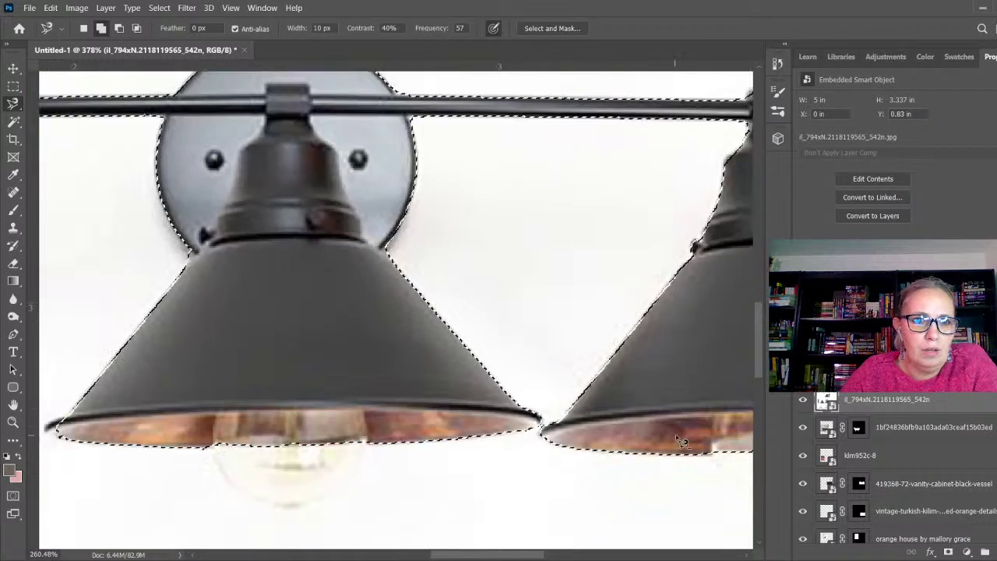
{"action": "scroll", "coordinate": [681, 442], "scroll_direction": "down", "scroll_amount": 2}
{"action": "scroll", "coordinate": [187, 444], "scroll_direction": "up", "scroll_amount": 7}
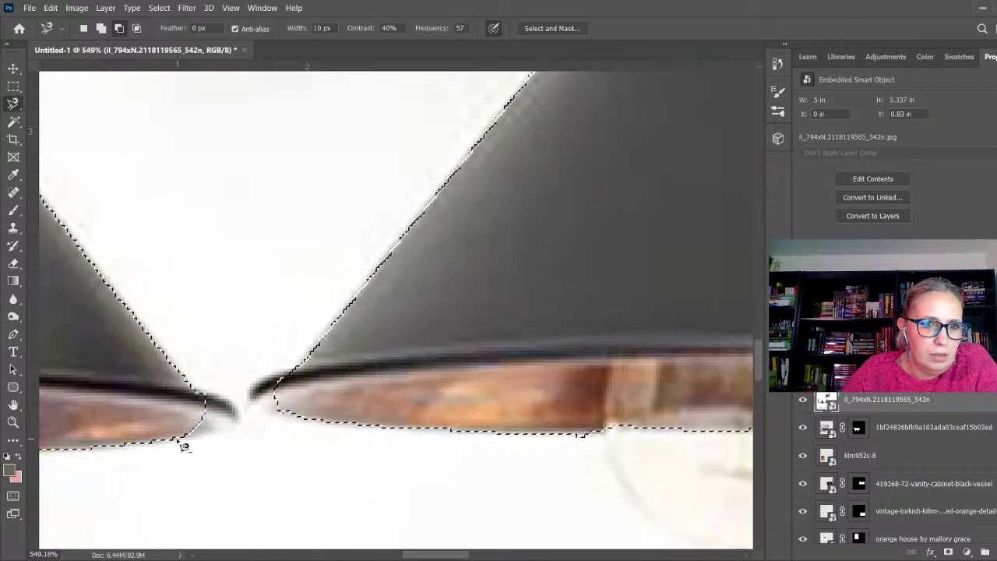
{"action": "left_click", "coordinate": [348, 336]}
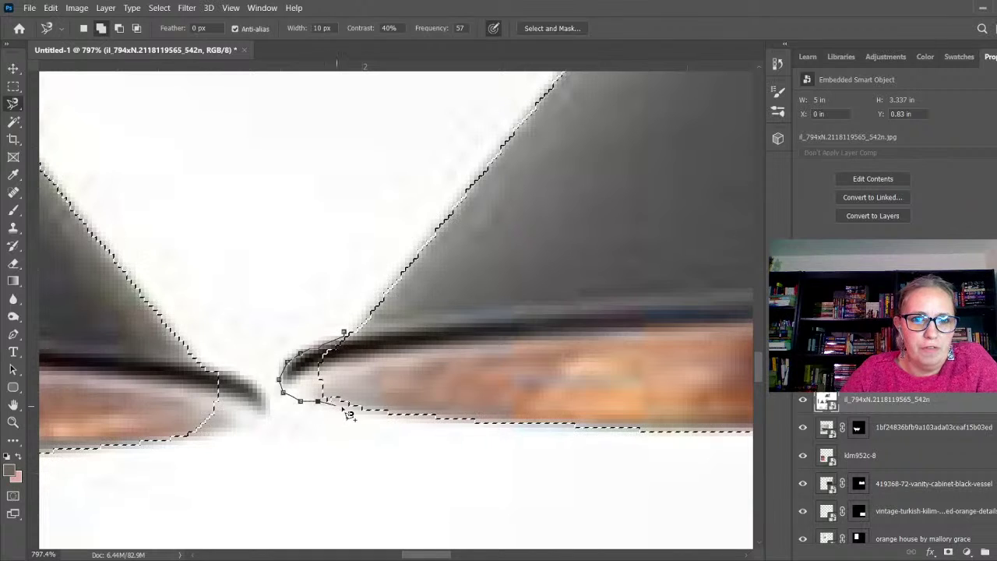
{"action": "left_click", "coordinate": [345, 334]}
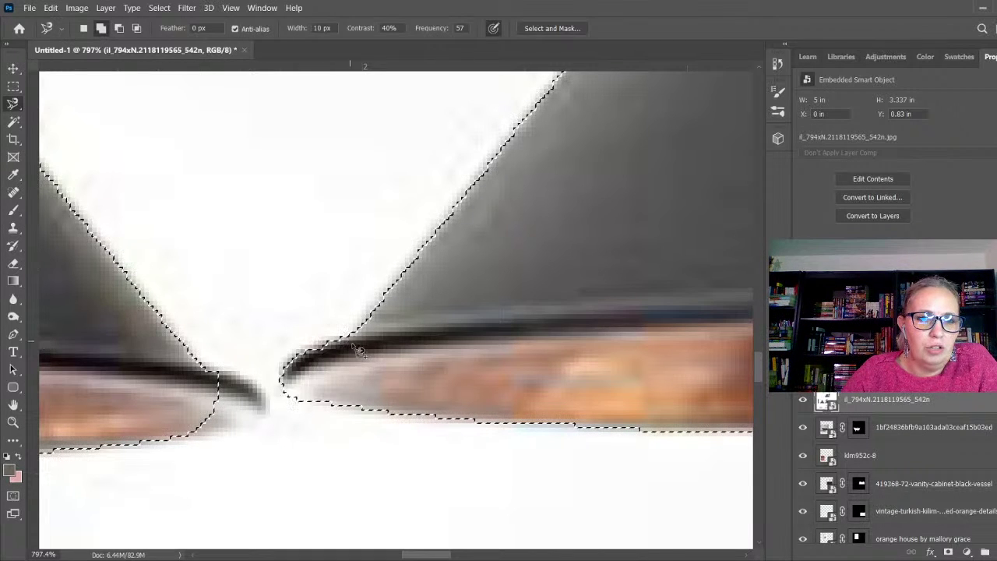
{"action": "left_click", "coordinate": [219, 367]}
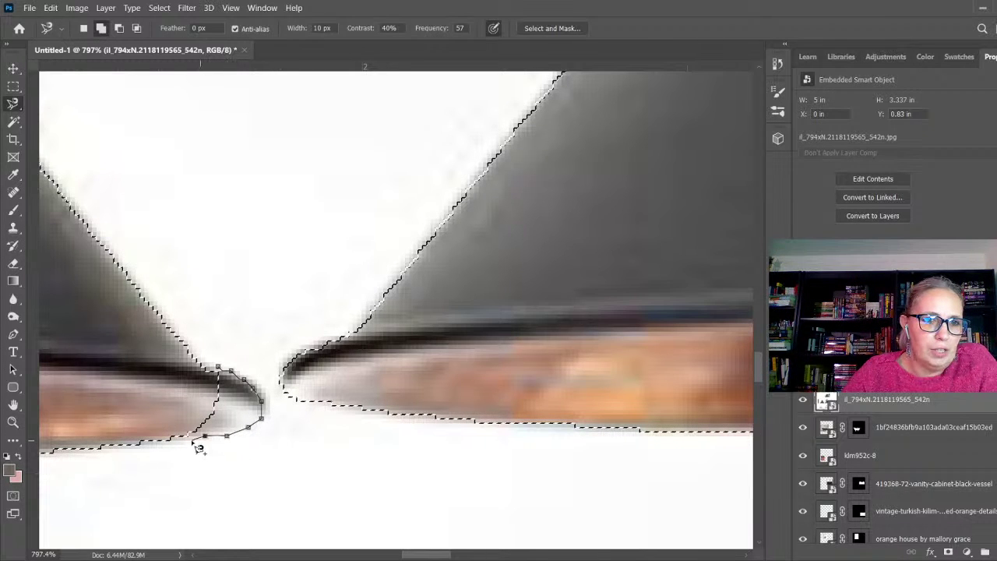
{"action": "left_click", "coordinate": [219, 372]}
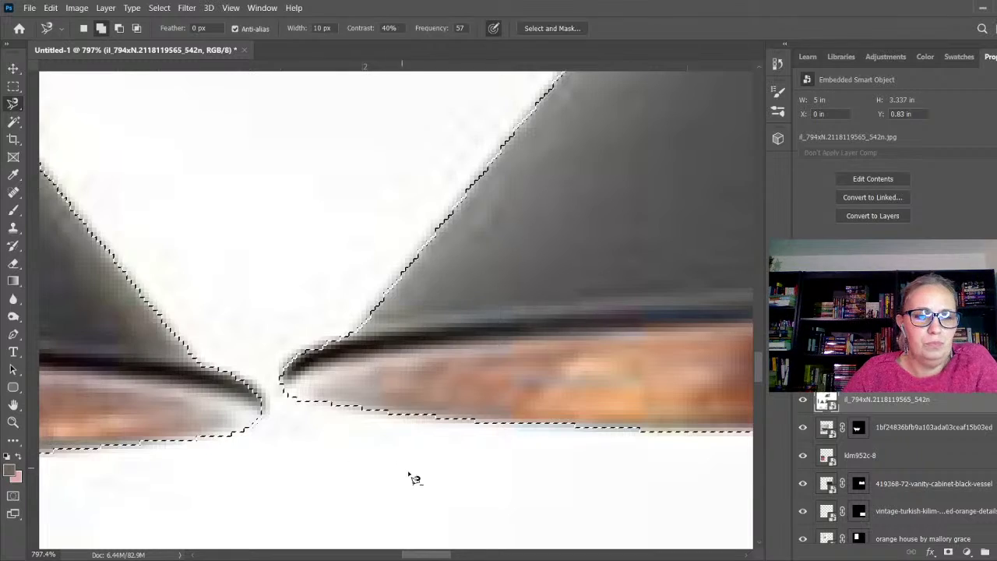
- Extend the wall light selection around the outer rim tip of the left shade
{"action": "scroll", "coordinate": [412, 479], "scroll_direction": "down", "scroll_amount": 8}
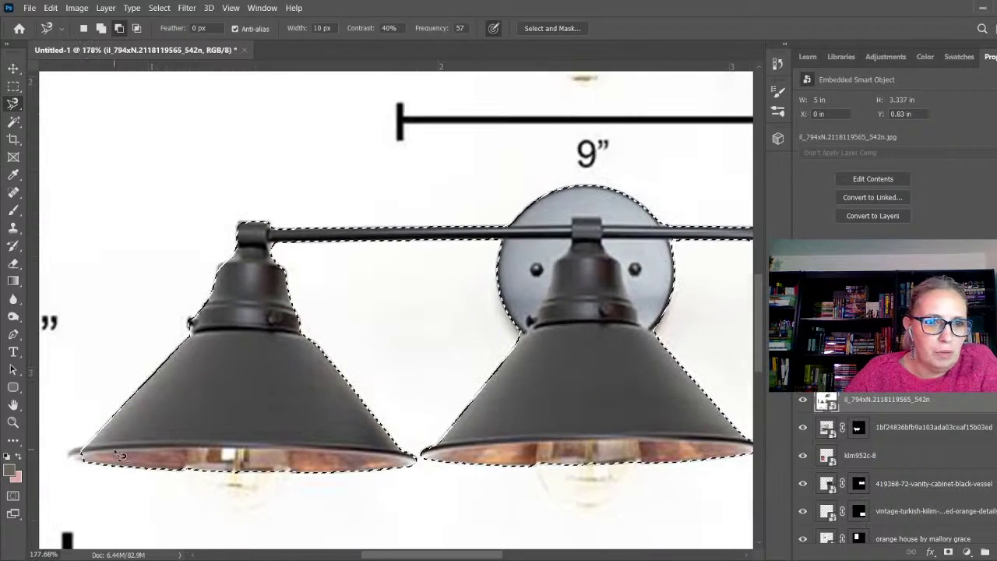
{"action": "scroll", "coordinate": [67, 468], "scroll_direction": "up", "scroll_amount": 6}
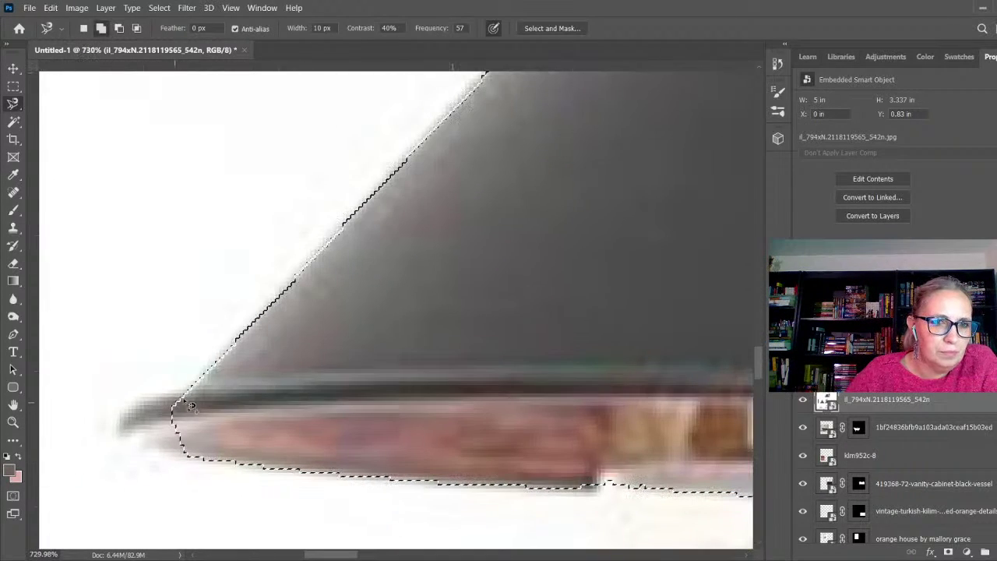
{"action": "left_click", "coordinate": [187, 385]}
{"action": "left_click", "coordinate": [143, 397]}
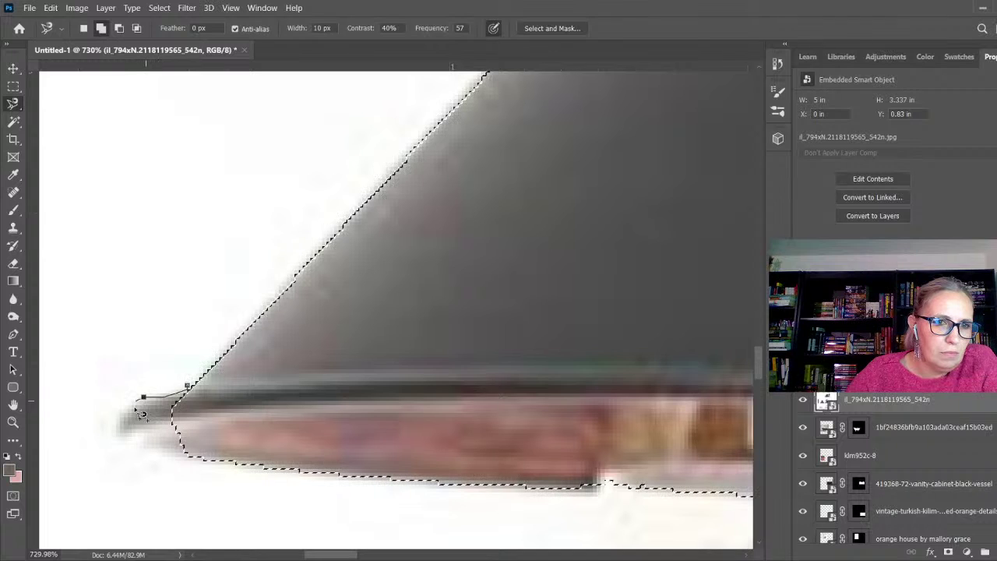
{"action": "left_click", "coordinate": [122, 437]}
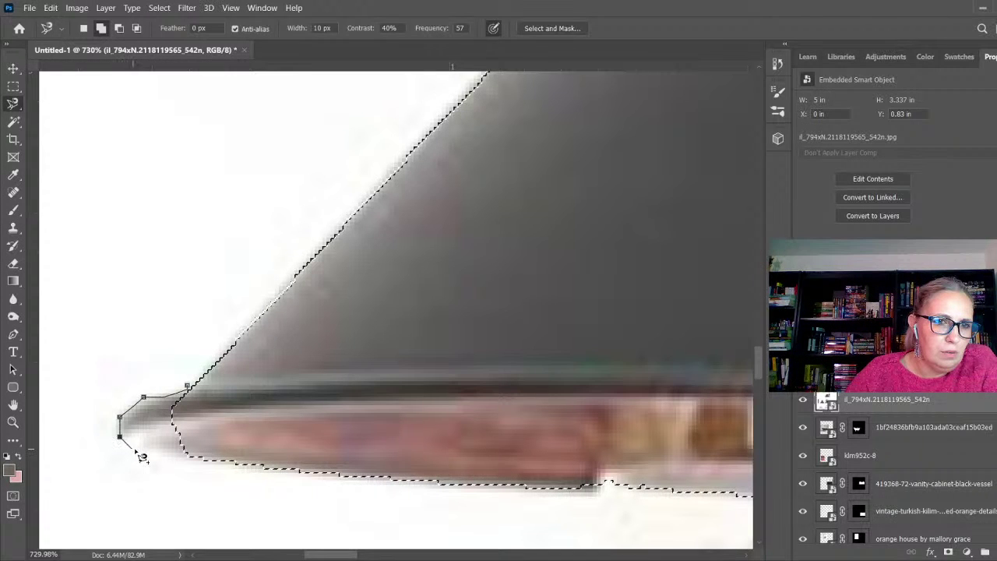
{"action": "left_click", "coordinate": [135, 450]}
{"action": "left_click", "coordinate": [148, 453]}
{"action": "left_click", "coordinate": [170, 457]}
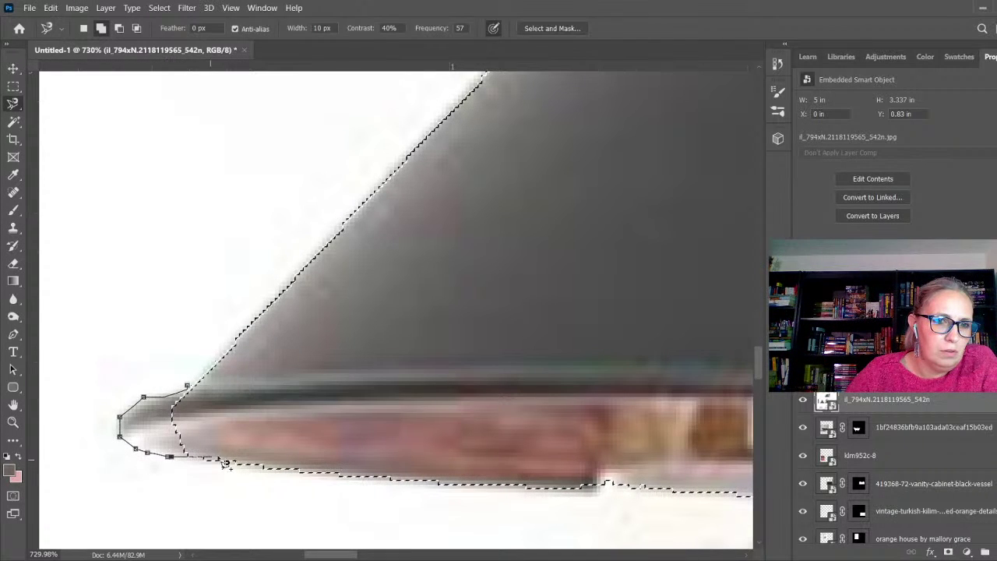
{"action": "left_click", "coordinate": [187, 388]}
- Subtract the white gap beneath the small side screw on the left shade's collar from the wall light selection
{"action": "scroll", "coordinate": [122, 494], "scroll_direction": "down", "scroll_amount": 6}
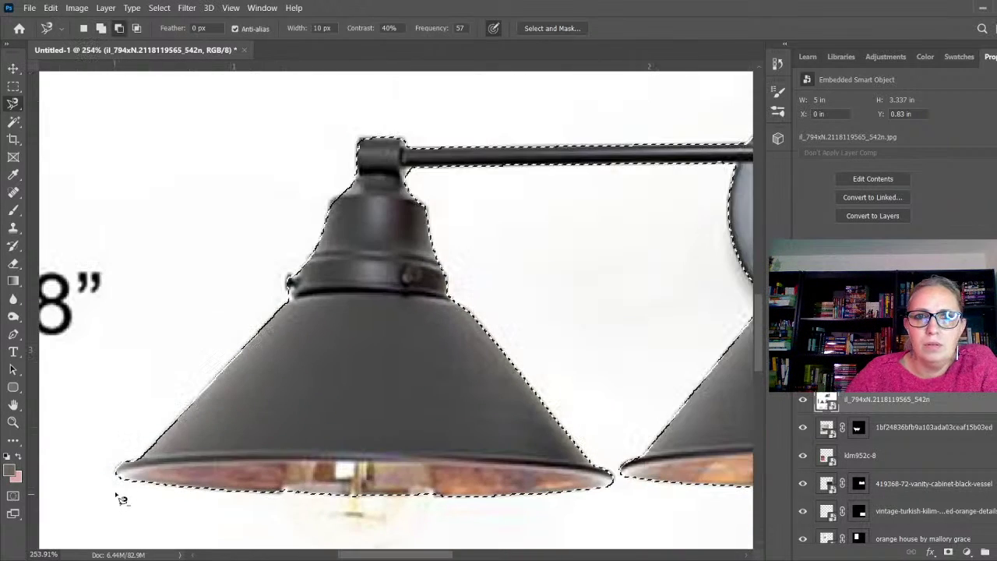
{"action": "scroll", "coordinate": [302, 293], "scroll_direction": "up", "scroll_amount": 6}
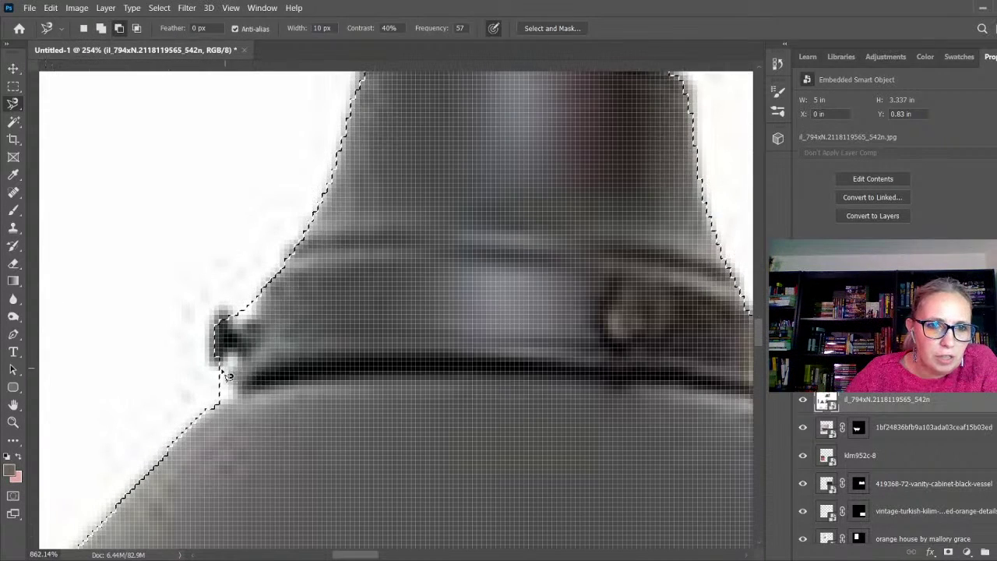
{"action": "left_click", "coordinate": [229, 399]}
{"action": "left_click", "coordinate": [214, 404]}
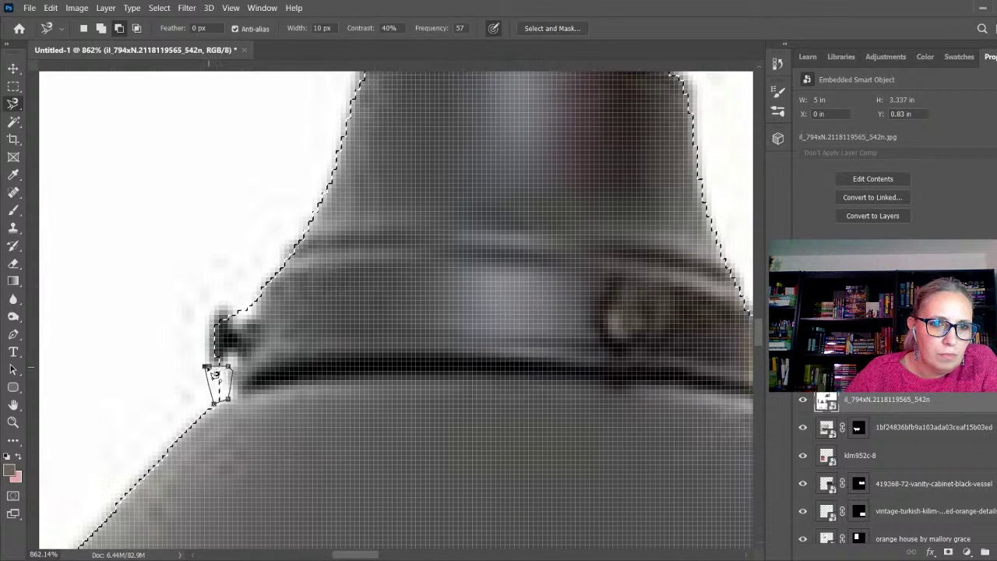
{"action": "left_click", "coordinate": [218, 372]}
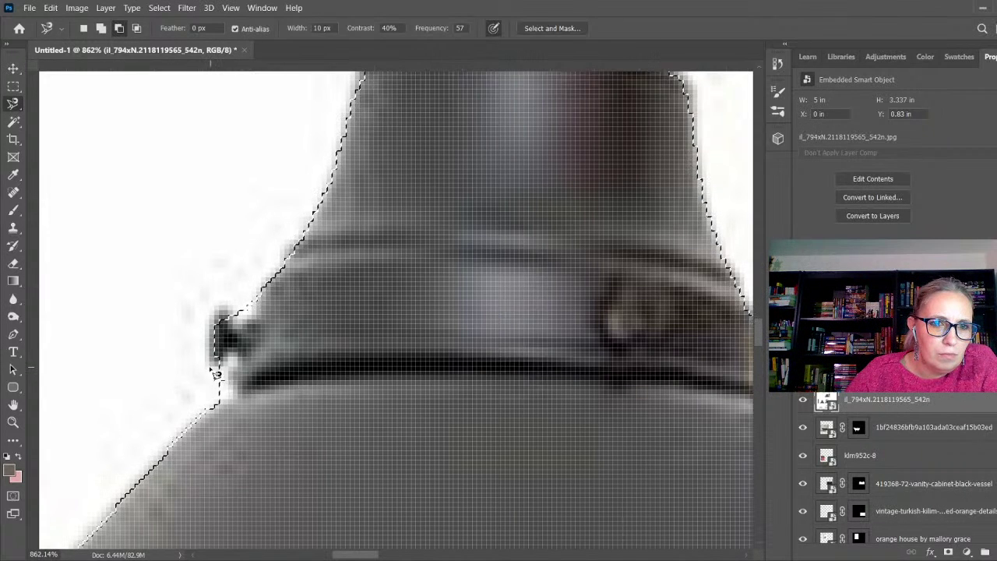
- Add the outer edge of the small side screw head on the left shade's collar to the wall light selection
{"action": "left_click", "coordinate": [205, 328]}
{"action": "left_click", "coordinate": [209, 310]}
{"action": "left_click", "coordinate": [219, 304]}
{"action": "left_click", "coordinate": [229, 305]}
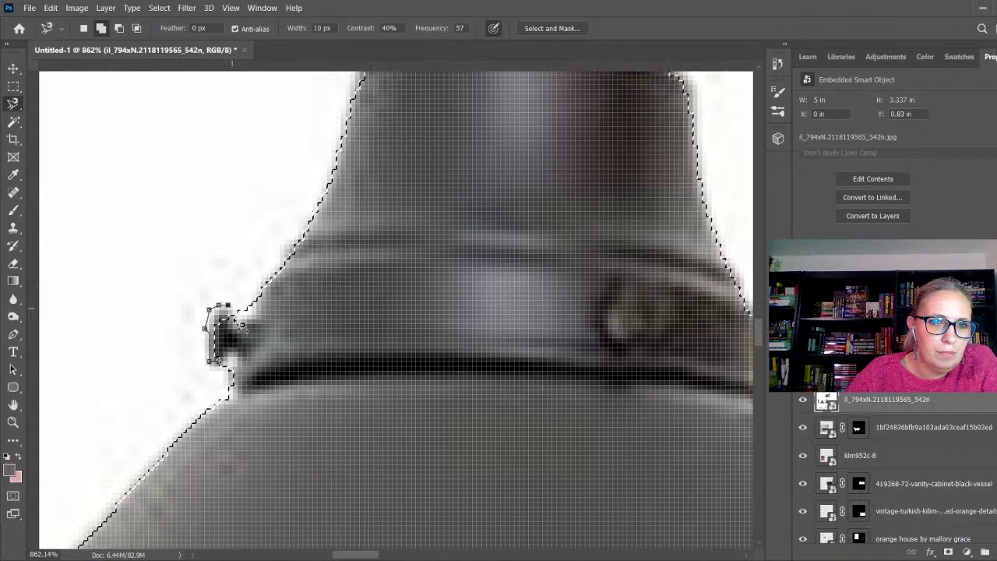
{"action": "scroll", "coordinate": [226, 371], "scroll_direction": "down", "scroll_amount": 5, "text": "alt"}
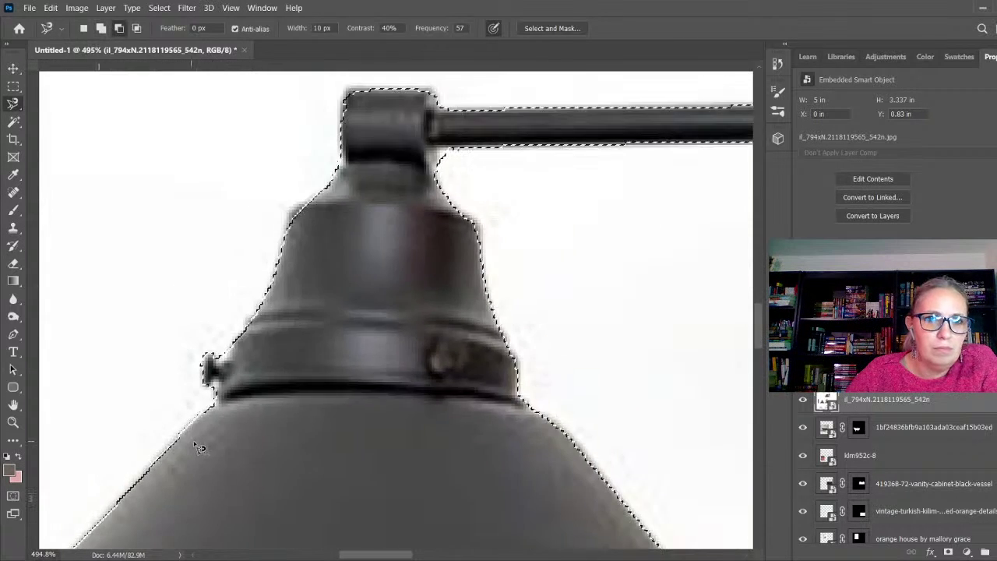
- Extend the wall light selection around the outer shoulder of the left shade's socket
{"action": "scroll", "coordinate": [357, 221], "scroll_direction": "up", "scroll_amount": 3, "text": "alt"}
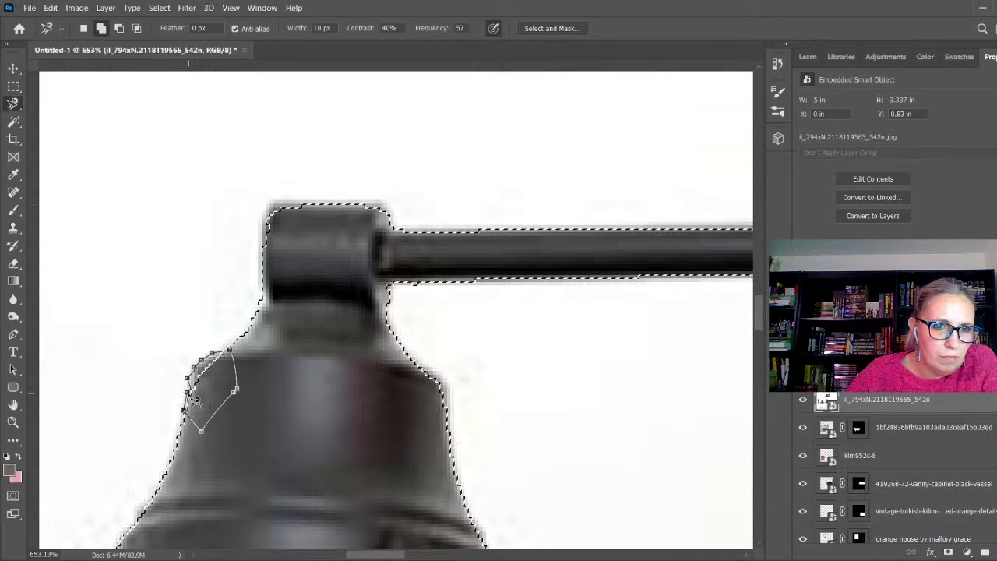
{"action": "left_click", "coordinate": [187, 394]}
{"action": "scroll", "coordinate": [287, 412], "scroll_direction": "down", "scroll_amount": 5}
{"action": "scroll", "coordinate": [199, 261], "scroll_direction": "down", "scroll_amount": 5}
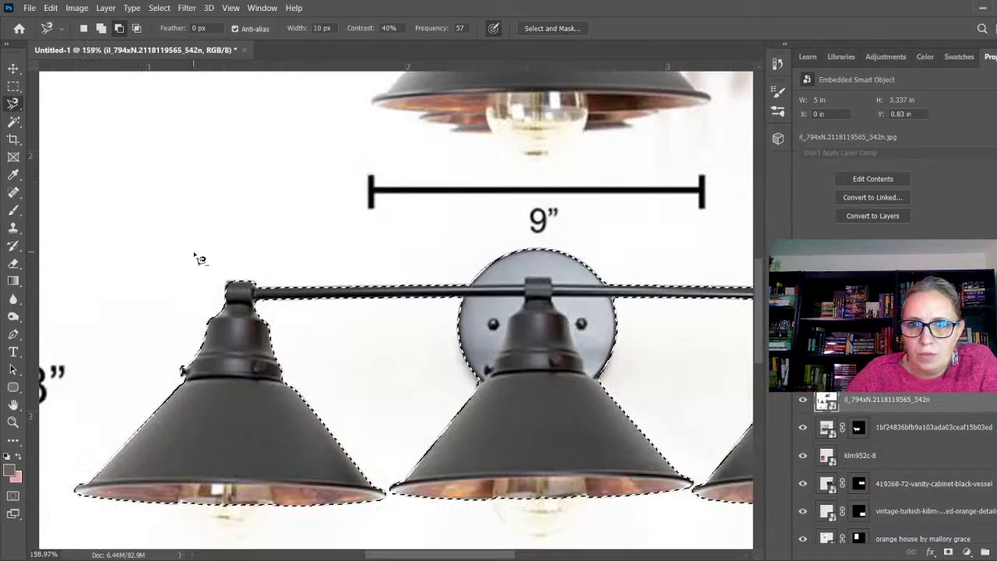
- Mask the wall light layer to the selection, hiding its white background and dimension lines
{"action": "scroll", "coordinate": [490, 291], "scroll_direction": "up", "scroll_amount": 4}
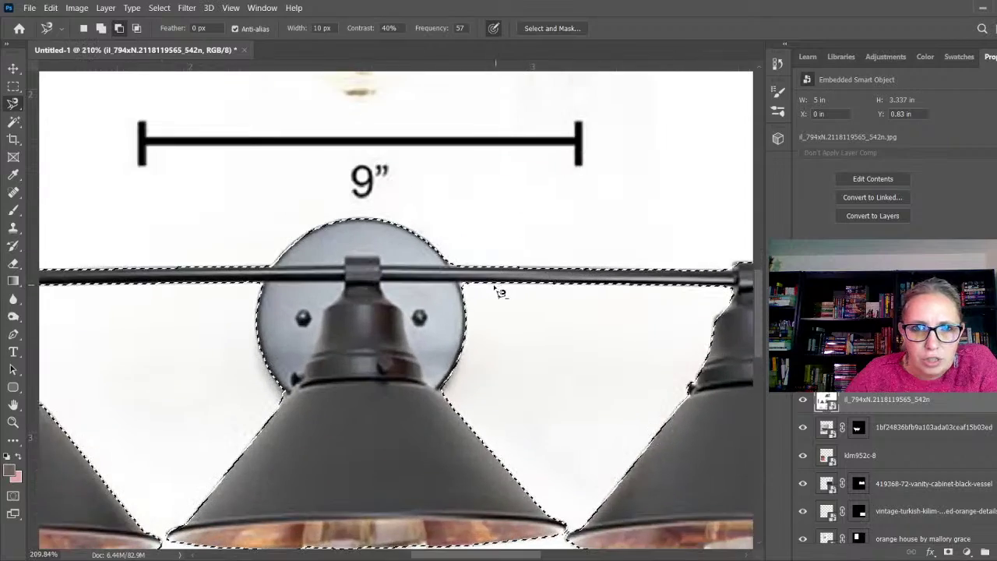
{"action": "scroll", "coordinate": [496, 294], "scroll_direction": "down", "scroll_amount": 3}
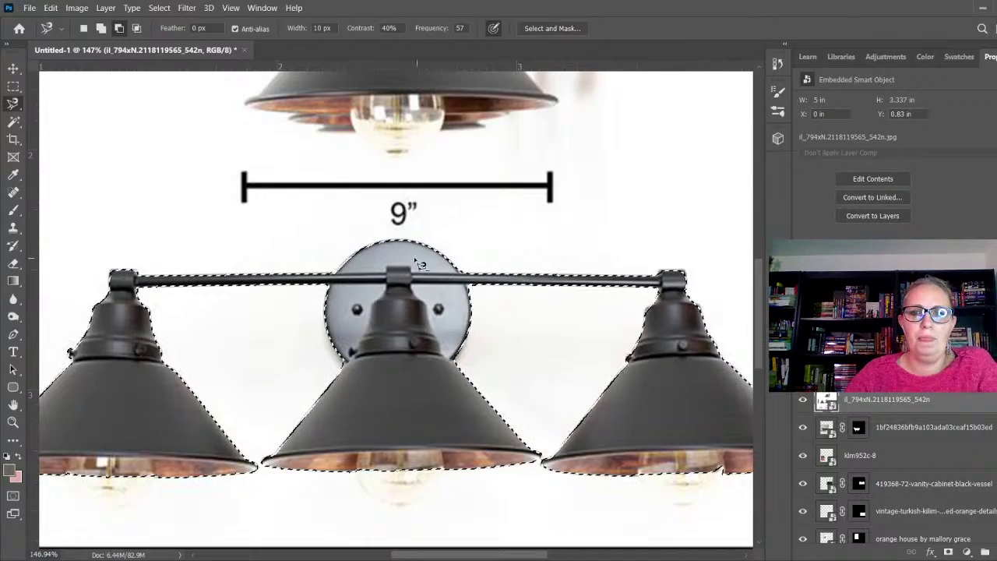
{"action": "scroll", "coordinate": [413, 257], "scroll_direction": "down", "scroll_amount": 2}
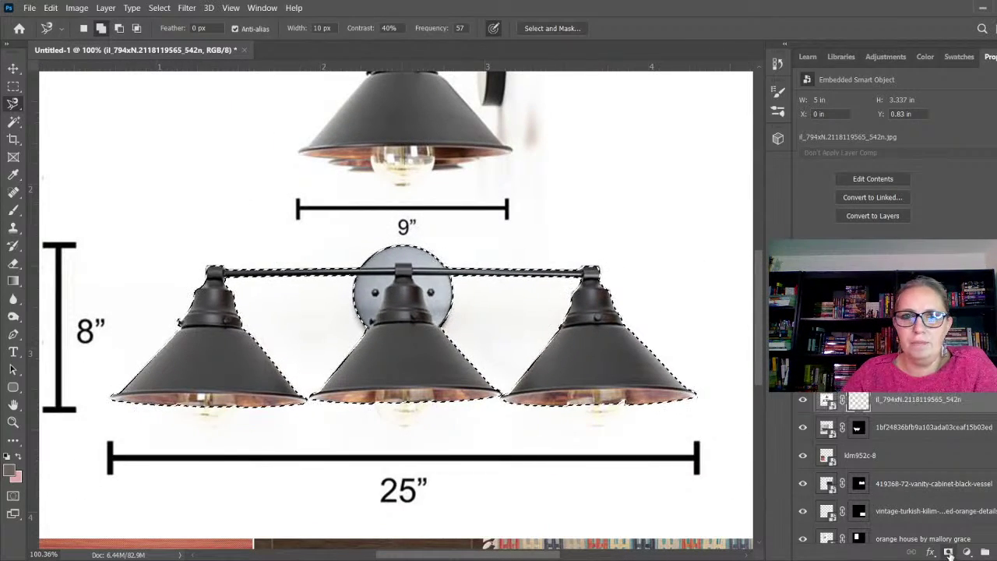
{"action": "left_click", "coordinate": [949, 552]}
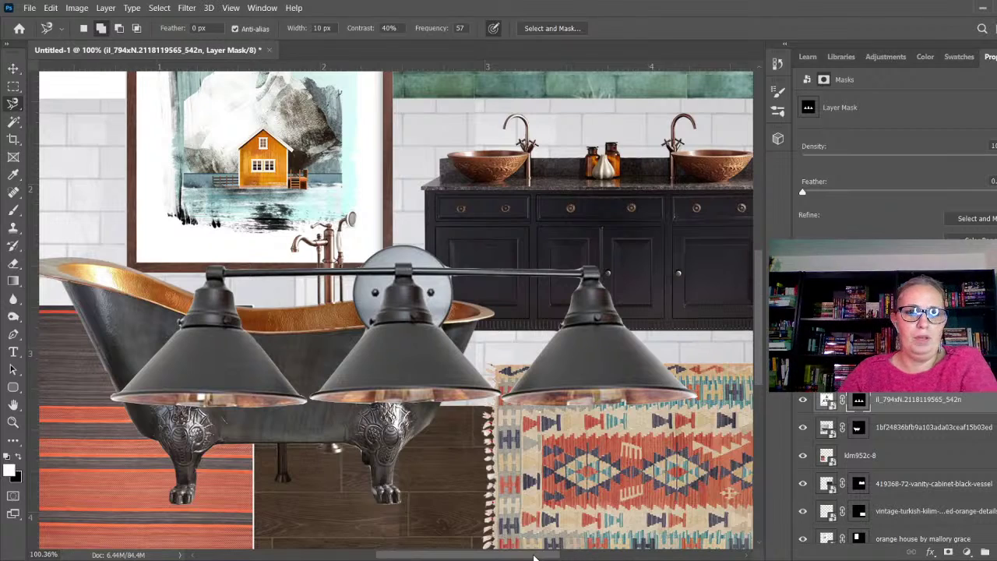
- Scale the wall light to 33.33% and place it above the green tiles over the vanity
{"action": "key", "text": "ctrl+t"}
{"action": "scroll", "coordinate": [292, 464], "scroll_direction": "down", "scroll_amount": 3}
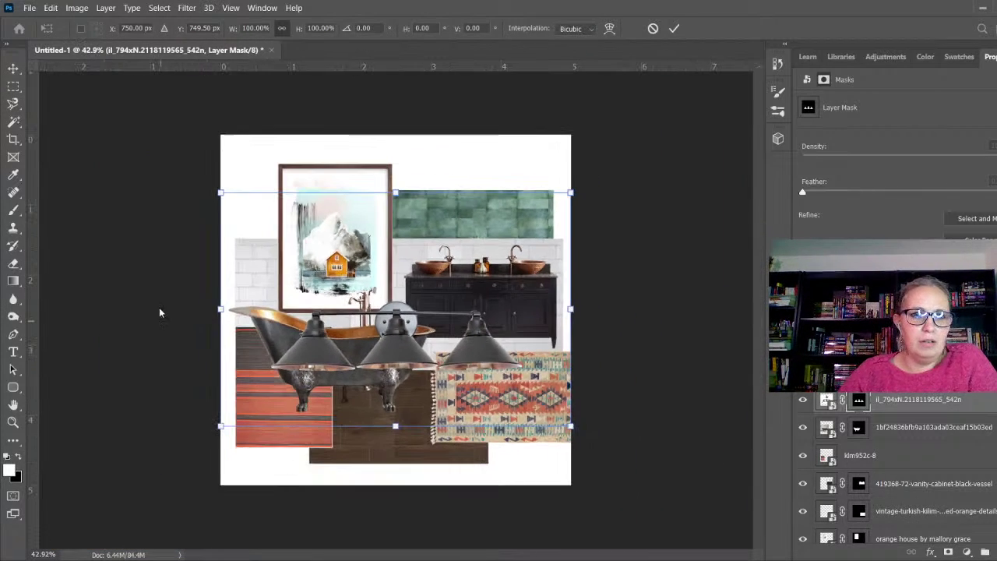
{"action": "left_click_drag", "start_coordinate": [219, 192], "coordinate": [453, 349]}
{"action": "left_click_drag", "start_coordinate": [515, 399], "coordinate": [487, 177]}
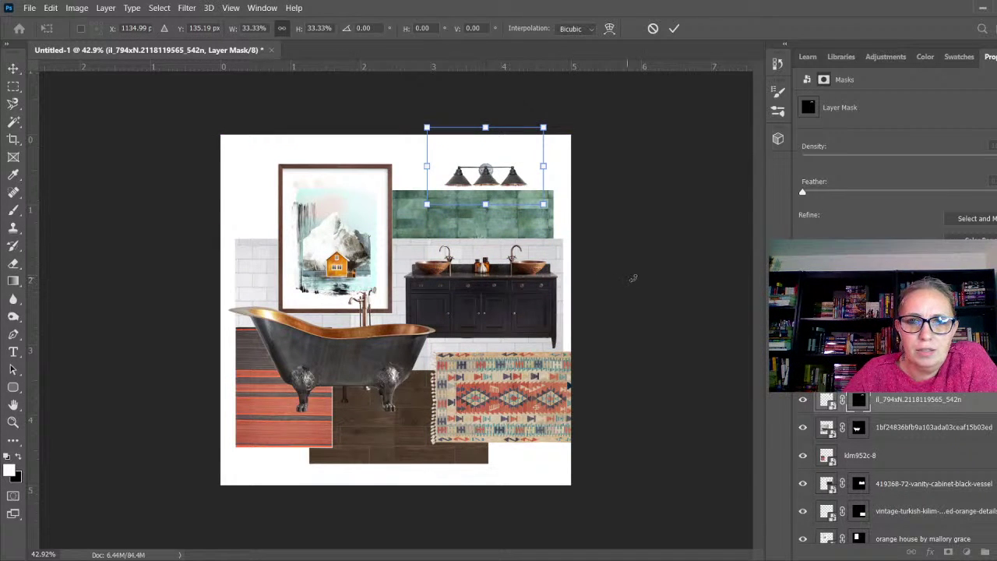
{"action": "left_click", "coordinate": [13, 68]}
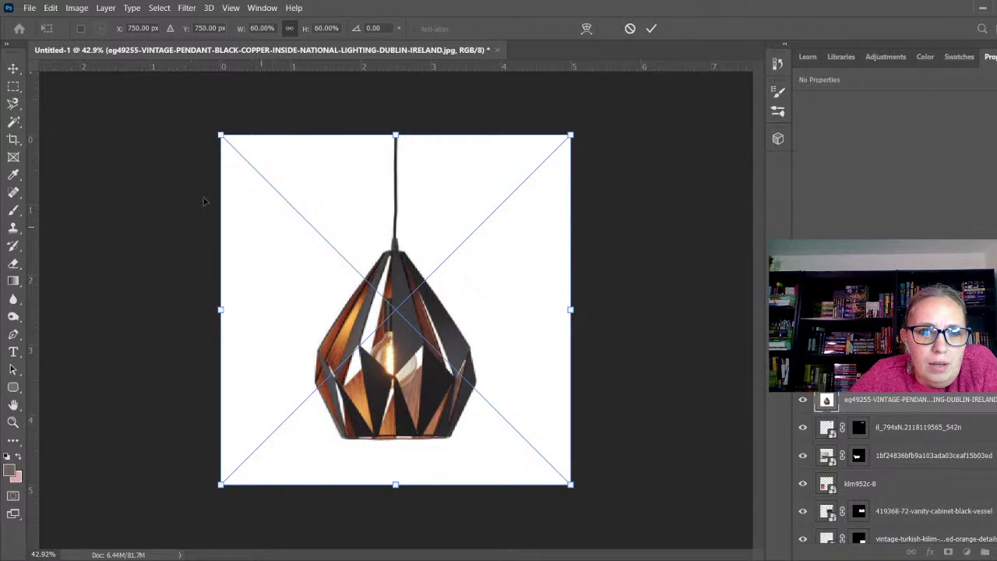
- Select the placed pendant light by tracing the outline of its shade and cord with the Polygonal Lasso
{"action": "left_click", "coordinate": [13, 104]}
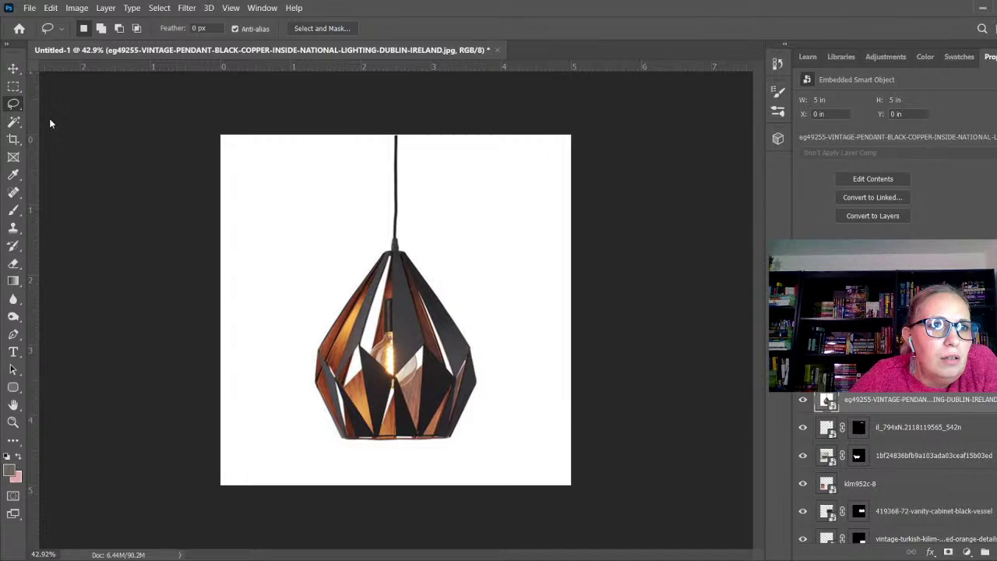
{"action": "key", "text": "shift+l"}
{"action": "key", "text": "shift+l"}
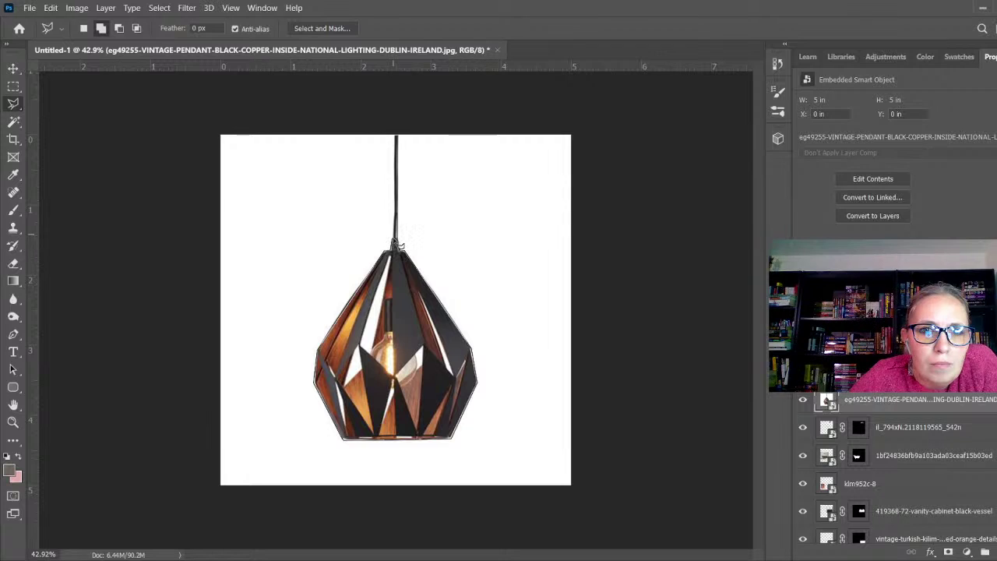
{"action": "left_click", "coordinate": [397, 140]}
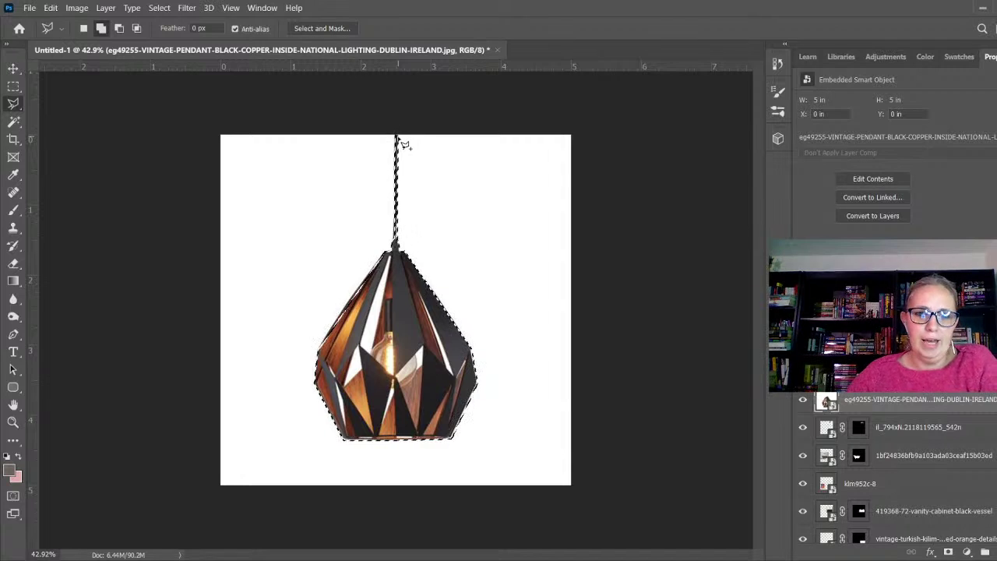
- Subtract the white gaps between the panels on the lower left part of the shade from the pendant light selection
{"action": "scroll", "coordinate": [335, 467], "scroll_direction": "up", "scroll_amount": 5}
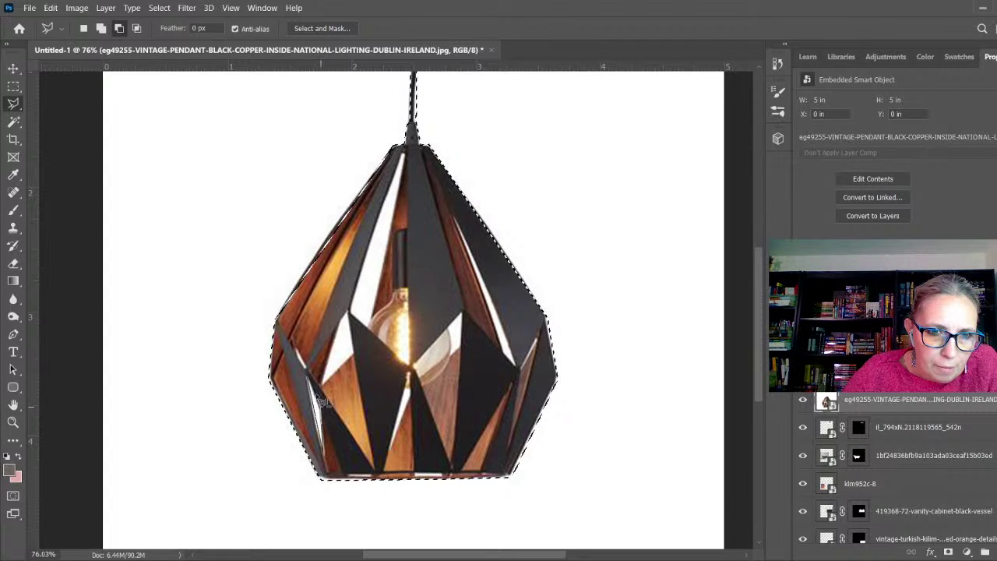
{"action": "left_click", "coordinate": [310, 377]}
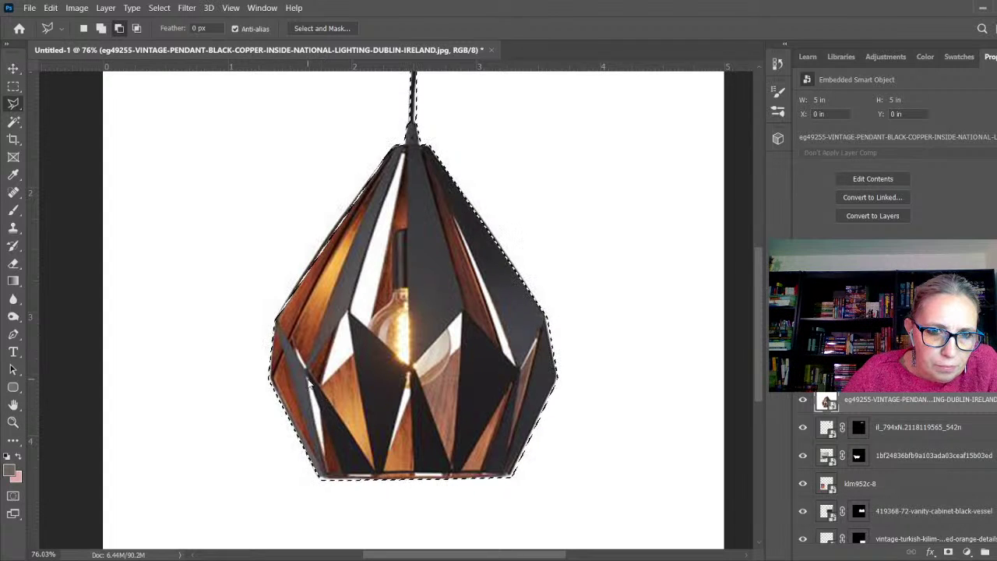
{"action": "left_click", "coordinate": [322, 383]}
{"action": "left_click", "coordinate": [353, 355]}
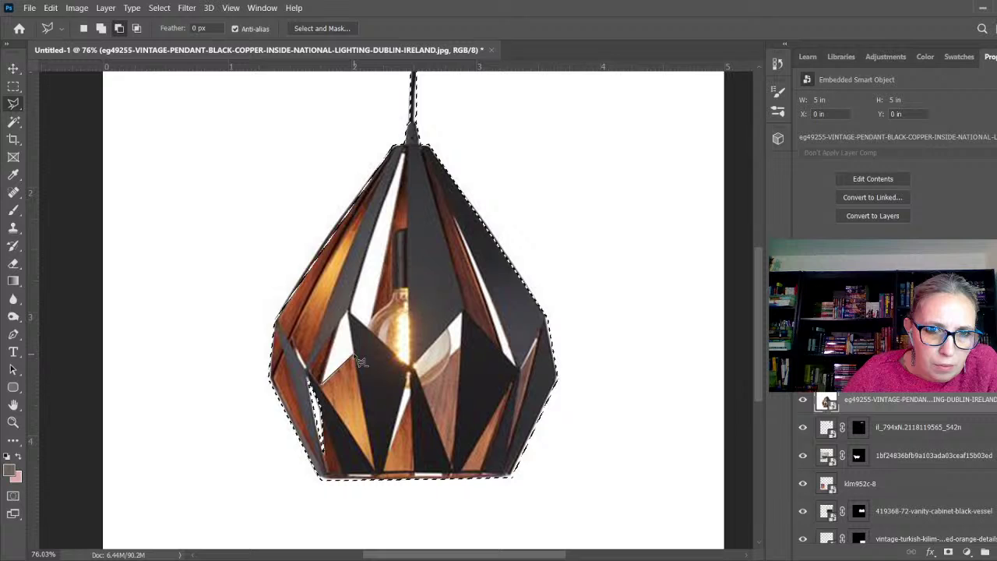
{"action": "left_click", "coordinate": [348, 313]}
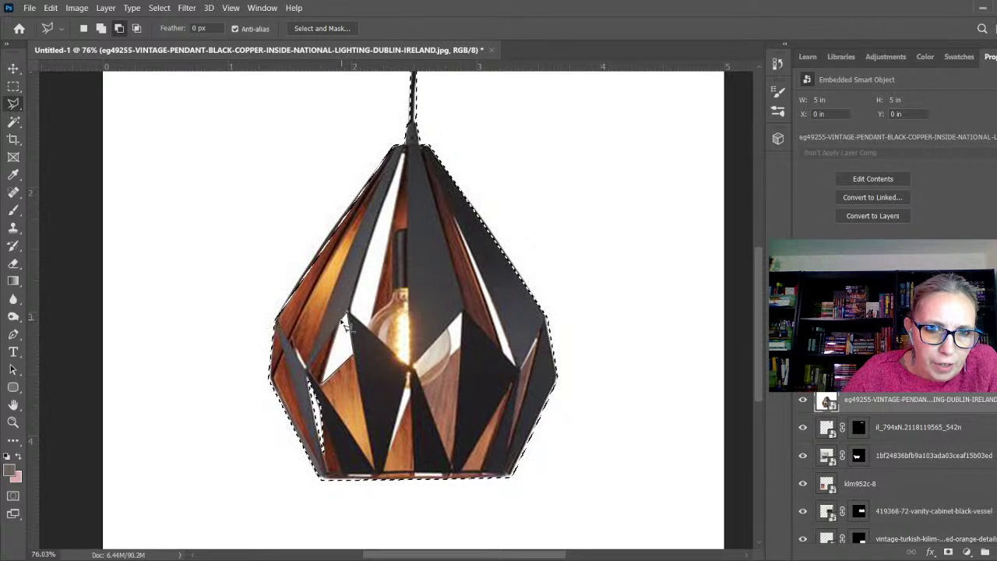
{"action": "left_click", "coordinate": [323, 384]}
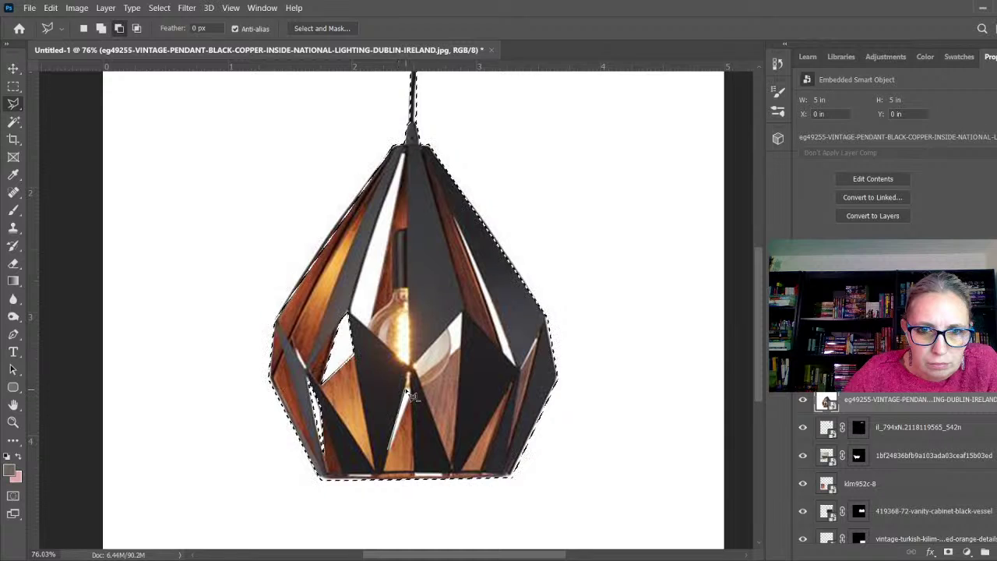
- Subtract the remaining white gaps below and beside the bulb, along the right panels and along the upper left panel from the pendant selection
{"action": "left_click", "coordinate": [391, 450]}
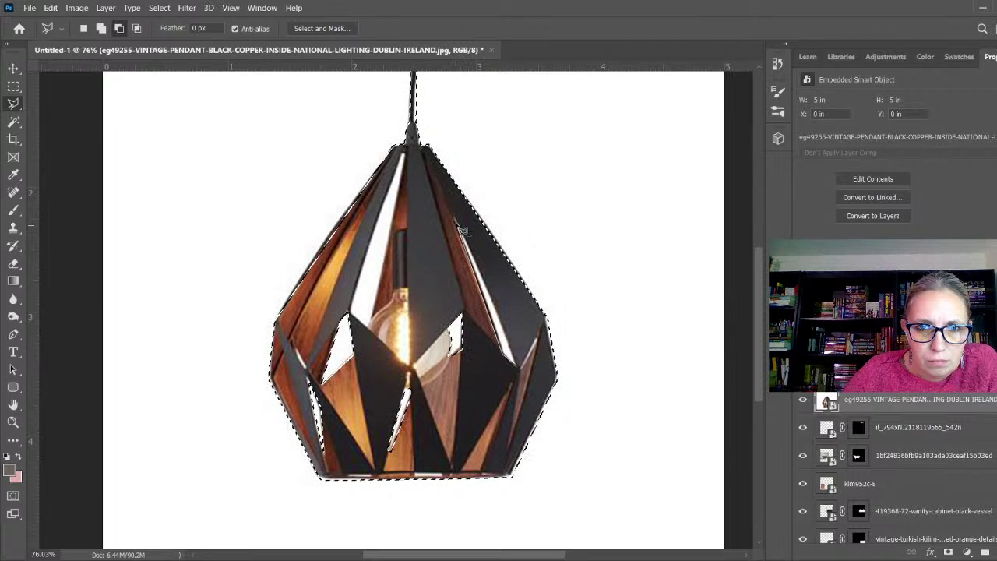
{"action": "left_click", "coordinate": [520, 369], "text": "alt"}
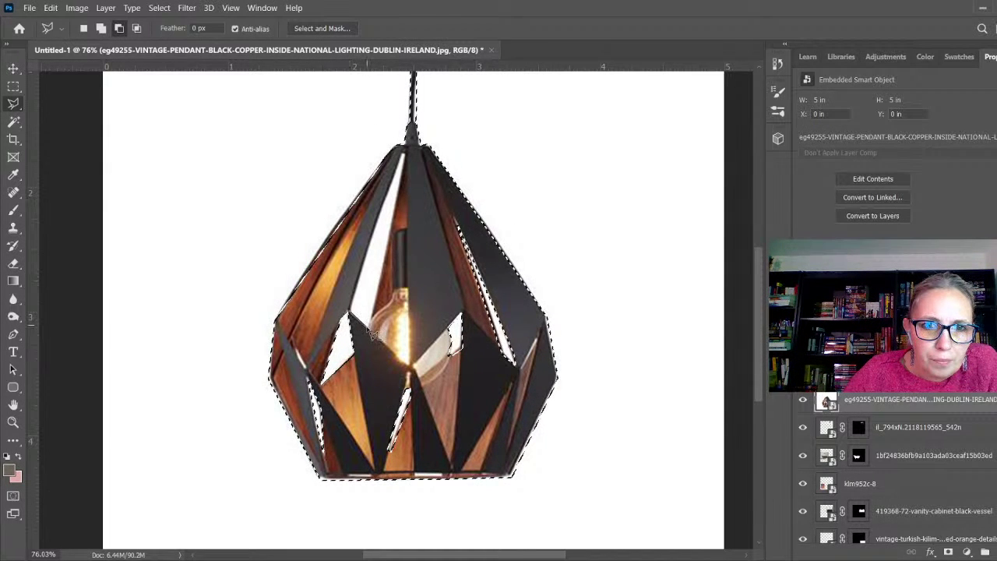
{"action": "left_click", "coordinate": [387, 249], "text": "alt"}
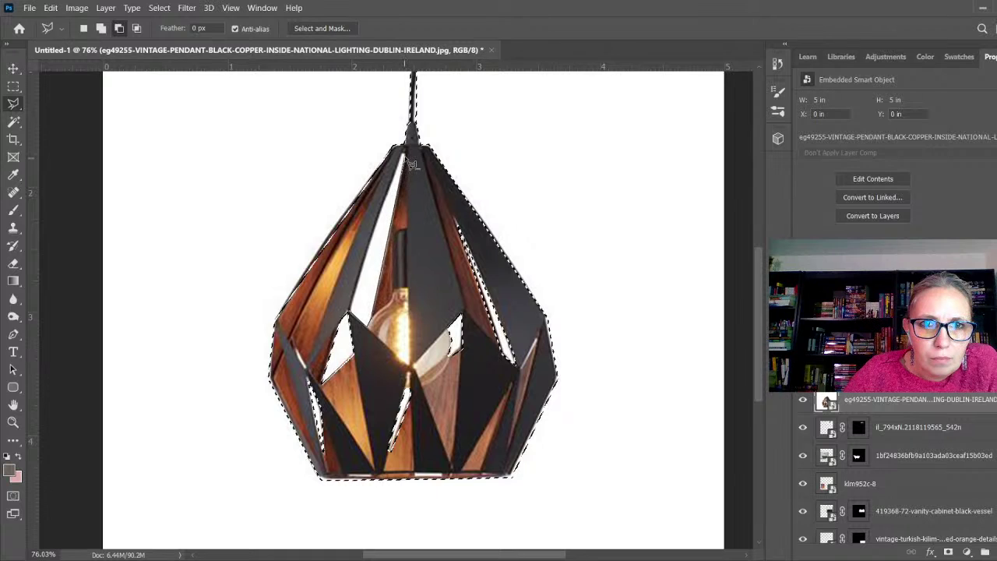
{"action": "left_click", "coordinate": [380, 234], "text": "alt"}
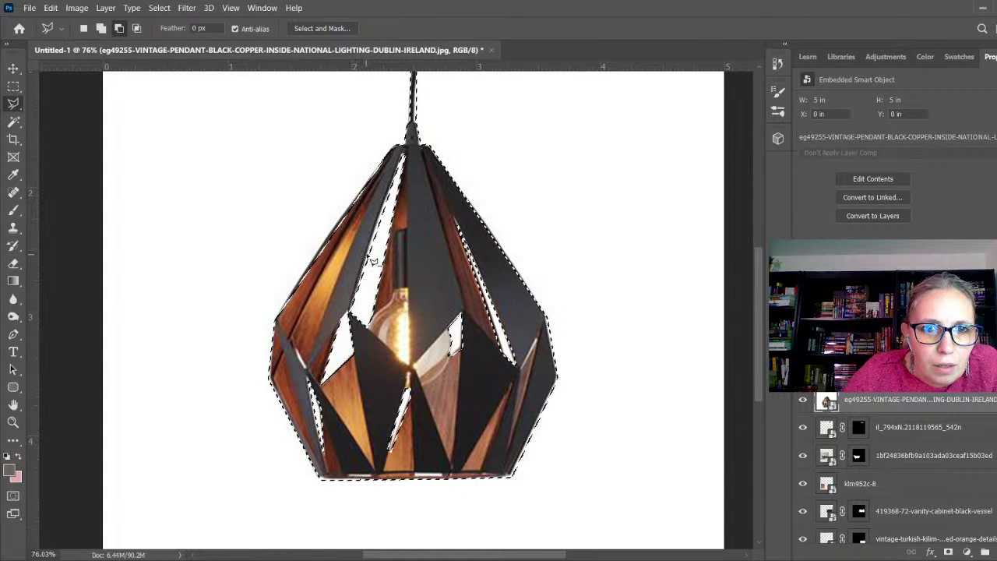
{"action": "left_click", "coordinate": [398, 190]}
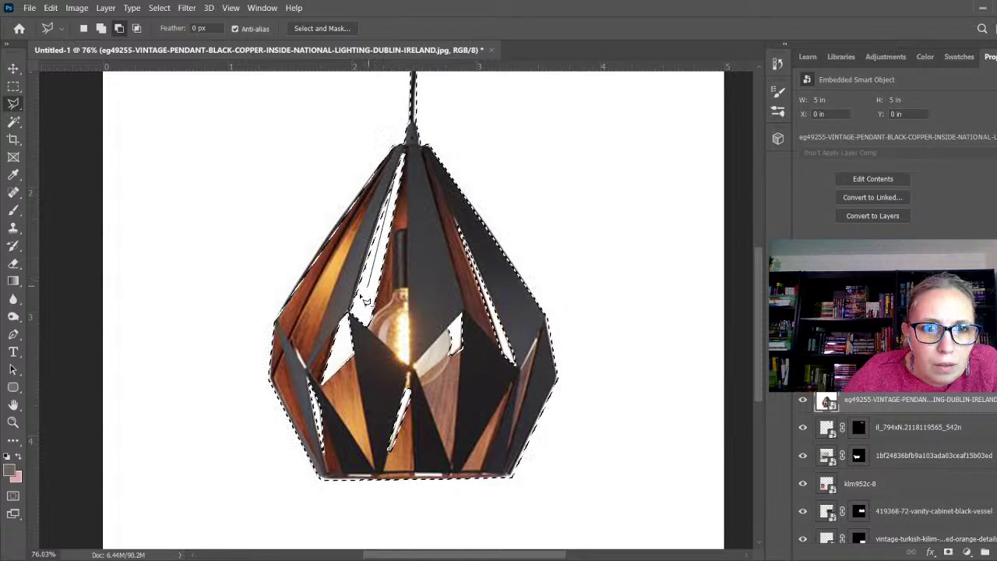
- Mask the pendant light to the selection and place it at 25% scale left of the framed artwork near the board's upper edge
{"action": "scroll", "coordinate": [417, 355], "scroll_direction": "down", "scroll_amount": 4}
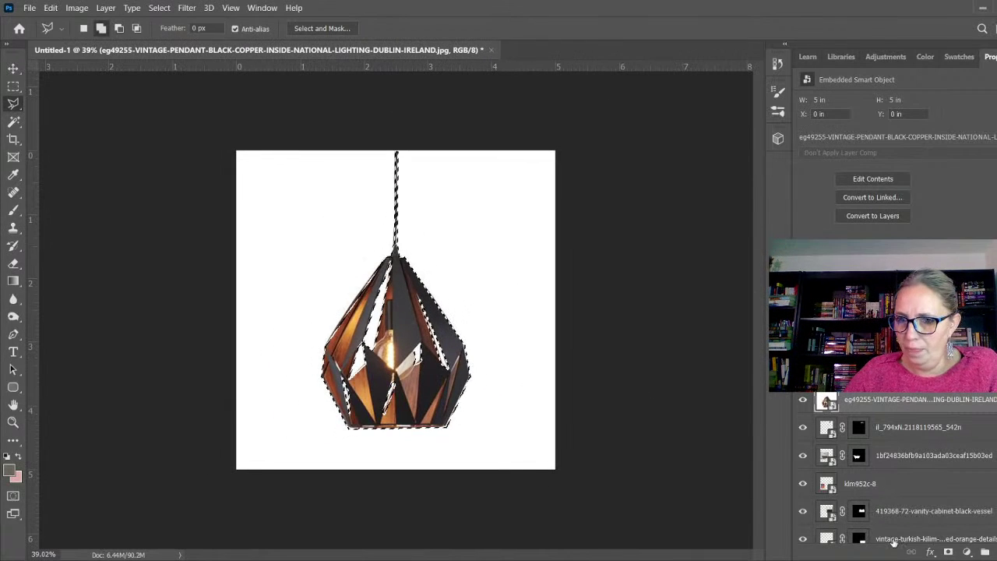
{"action": "left_click", "coordinate": [949, 552]}
{"action": "key", "text": "ctrl+t"}
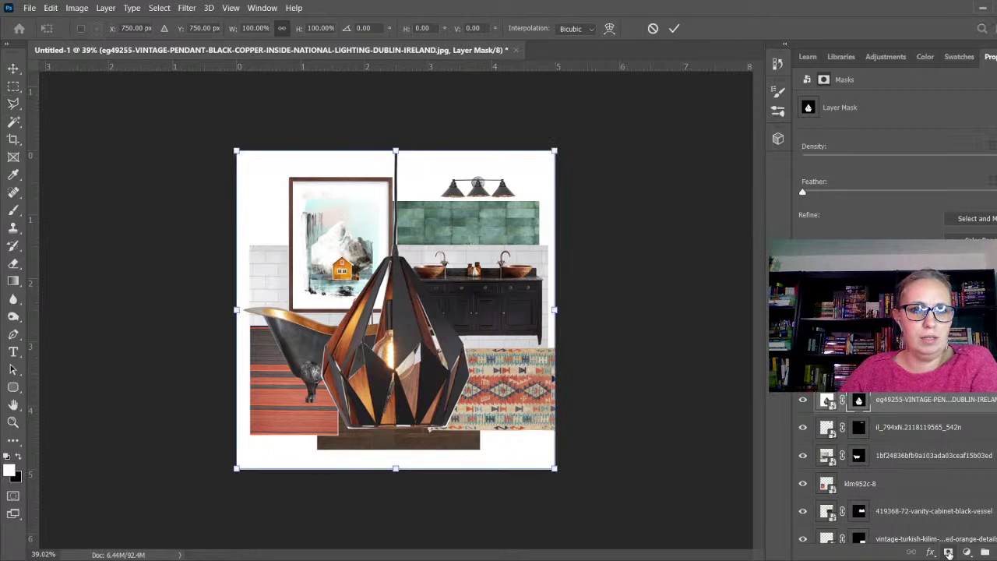
{"action": "left_click_drag", "start_coordinate": [553, 469], "coordinate": [335, 250]}
{"action": "left_click_drag", "start_coordinate": [283, 212], "coordinate": [259, 212]}
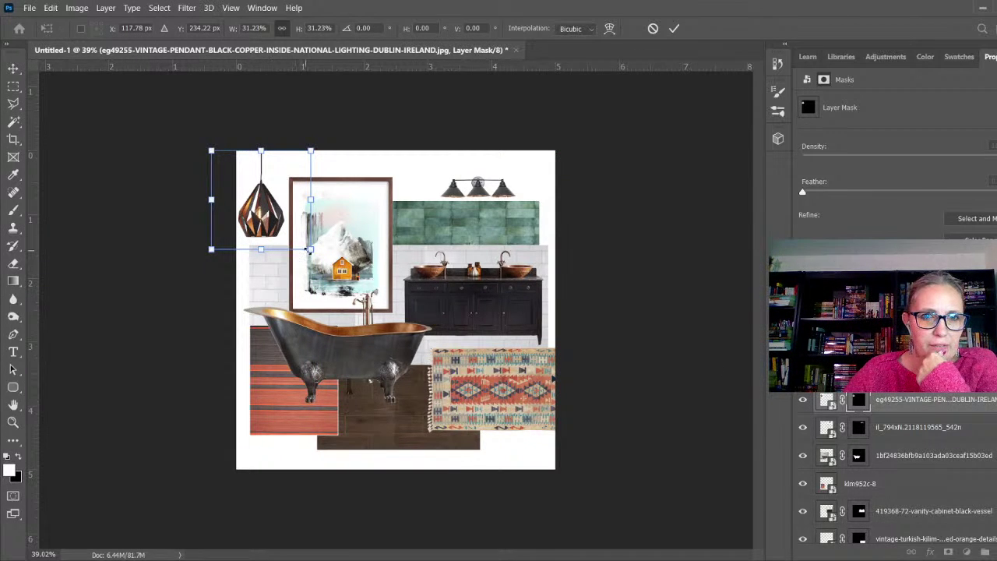
{"action": "left_click_drag", "start_coordinate": [309, 250], "coordinate": [293, 229]}
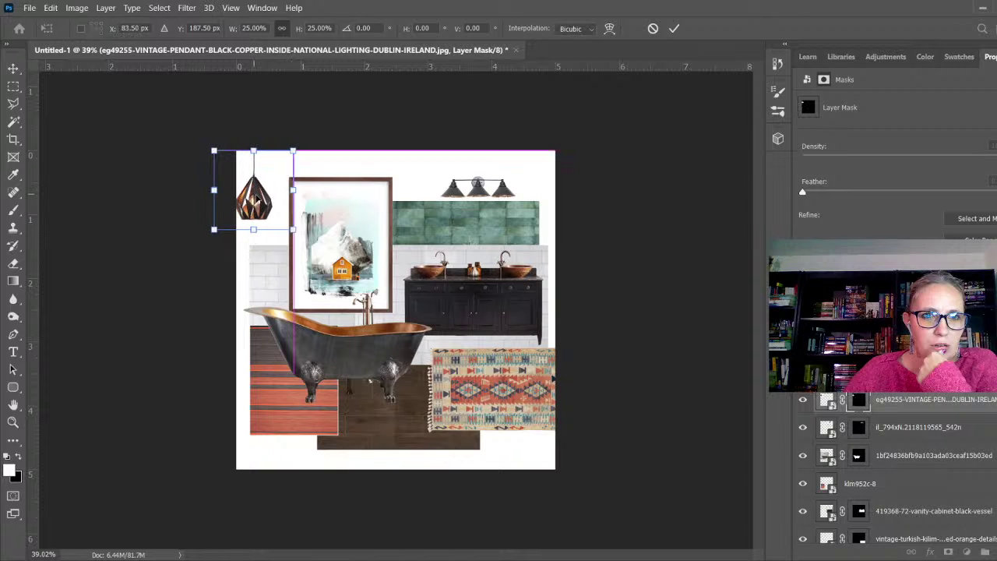
{"action": "left_click_drag", "start_coordinate": [258, 195], "coordinate": [275, 205]}
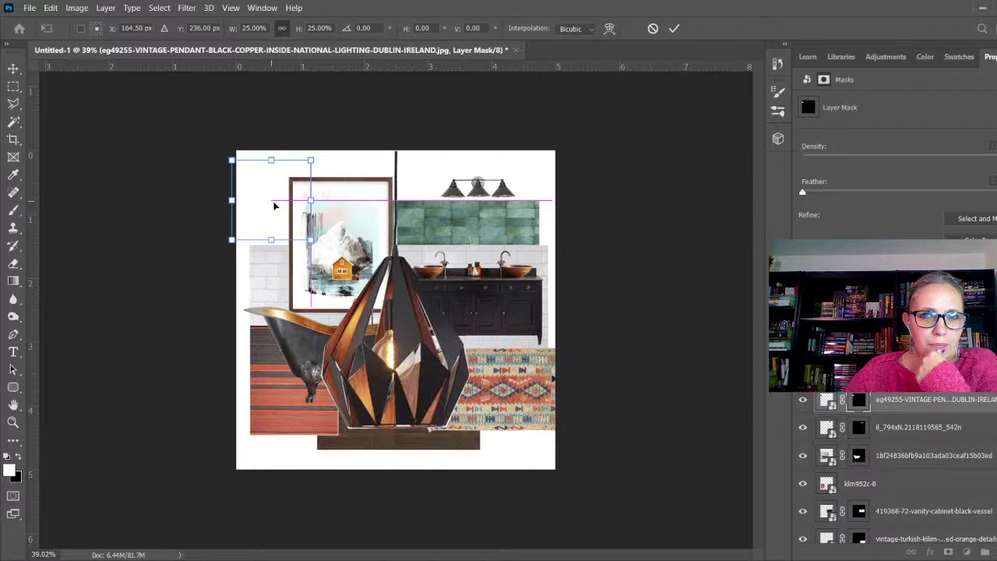
{"action": "left_click", "coordinate": [14, 68]}
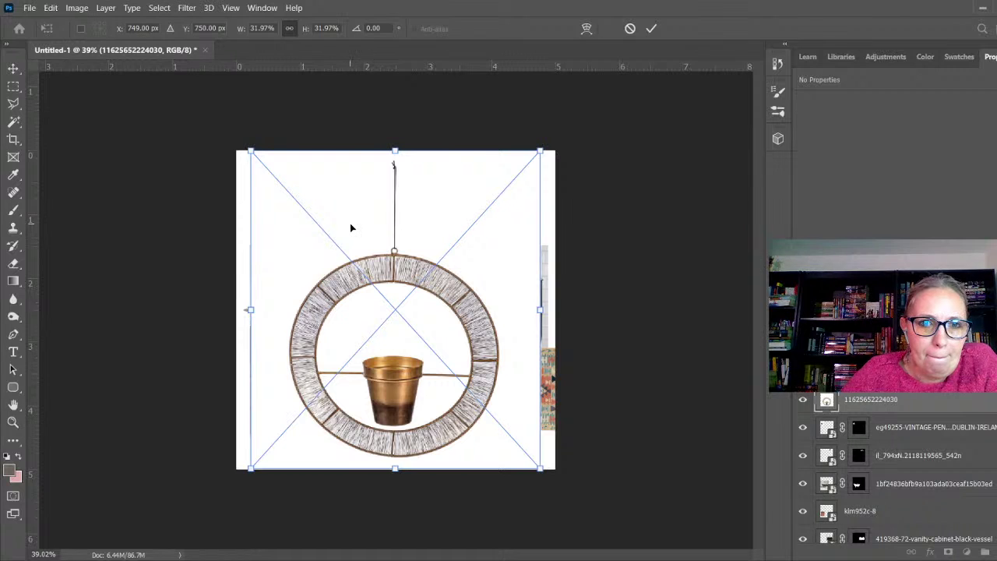
- Select the hanging ring planter by tracing its outer rim and hanging cord with the Magnetic Lasso
{"action": "left_click", "coordinate": [14, 103]}
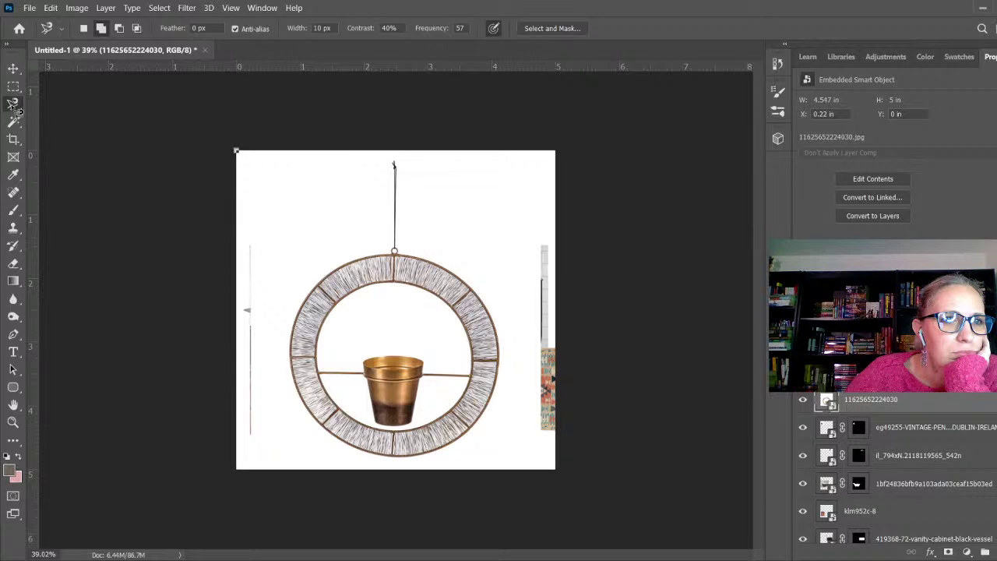
{"action": "left_click", "coordinate": [238, 151]}
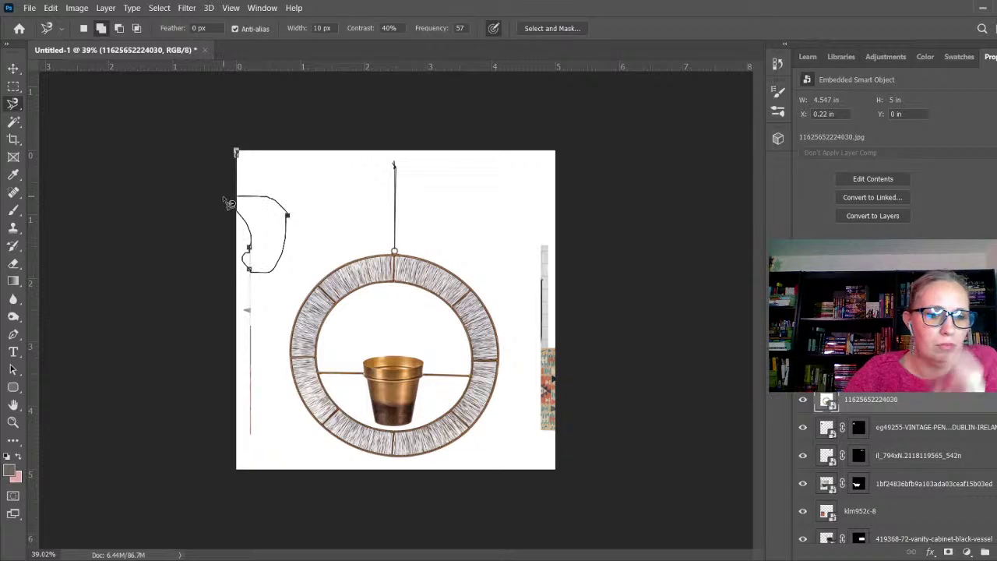
{"action": "key", "text": "Escape"}
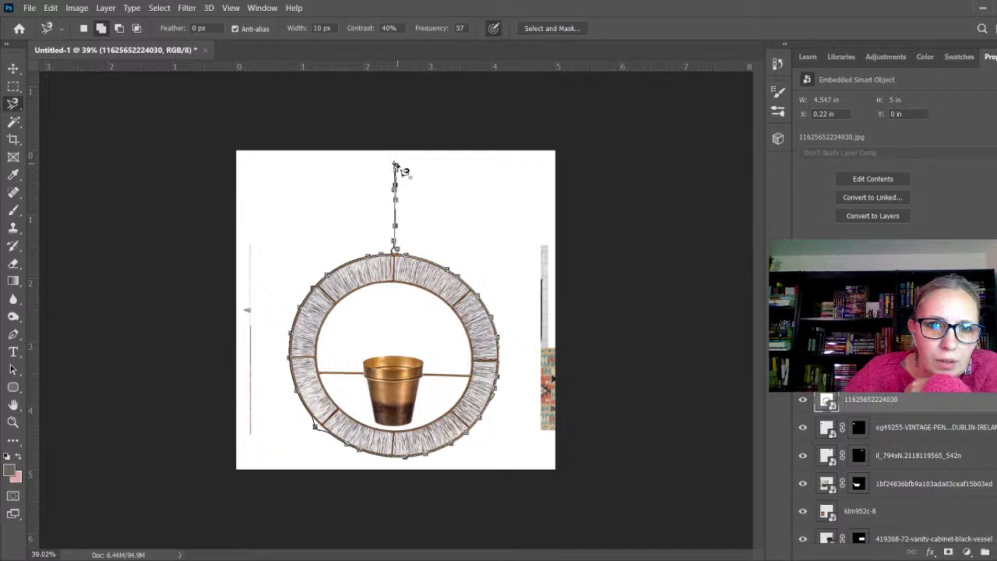
{"action": "left_click", "coordinate": [399, 168]}
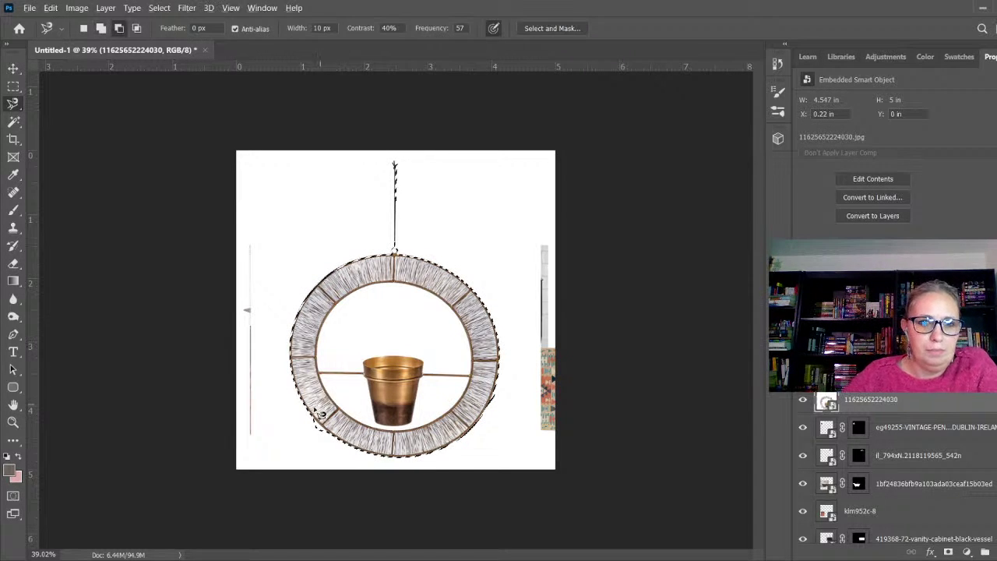
- Subtract the stray white corners outside the ring's lower left and lower right rim from the planter selection
{"action": "scroll", "coordinate": [335, 382], "scroll_direction": "up", "scroll_amount": 5}
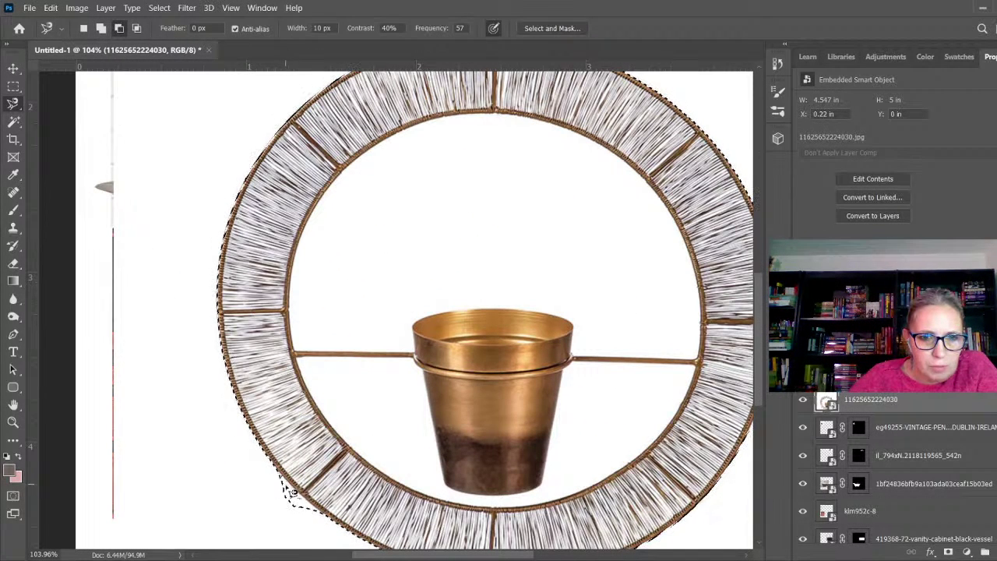
{"action": "left_click", "coordinate": [278, 471]}
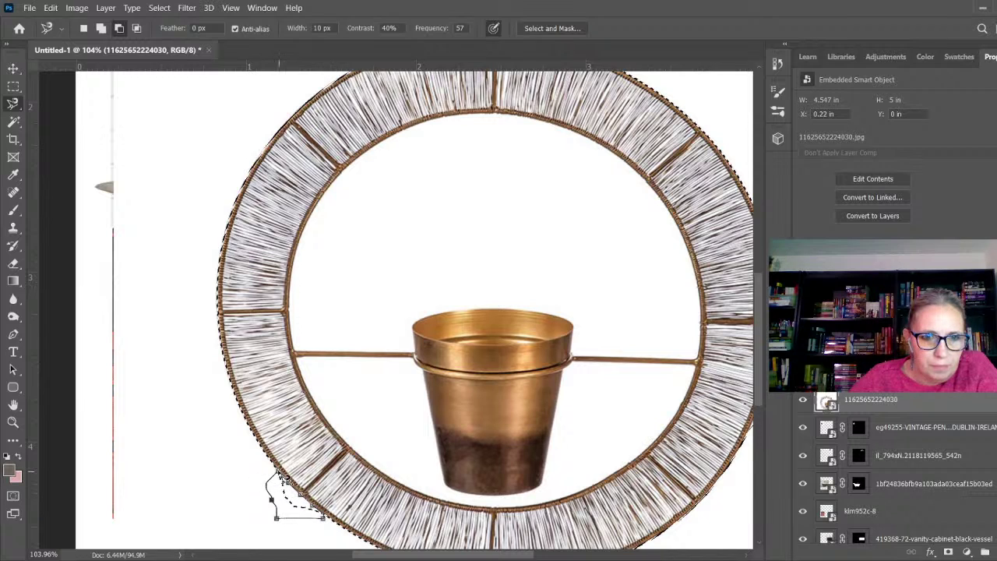
{"action": "left_click", "coordinate": [273, 475]}
{"action": "scroll", "coordinate": [190, 466], "scroll_direction": "down", "scroll_amount": 2}
{"action": "scroll", "coordinate": [533, 406], "scroll_direction": "up", "scroll_amount": 3}
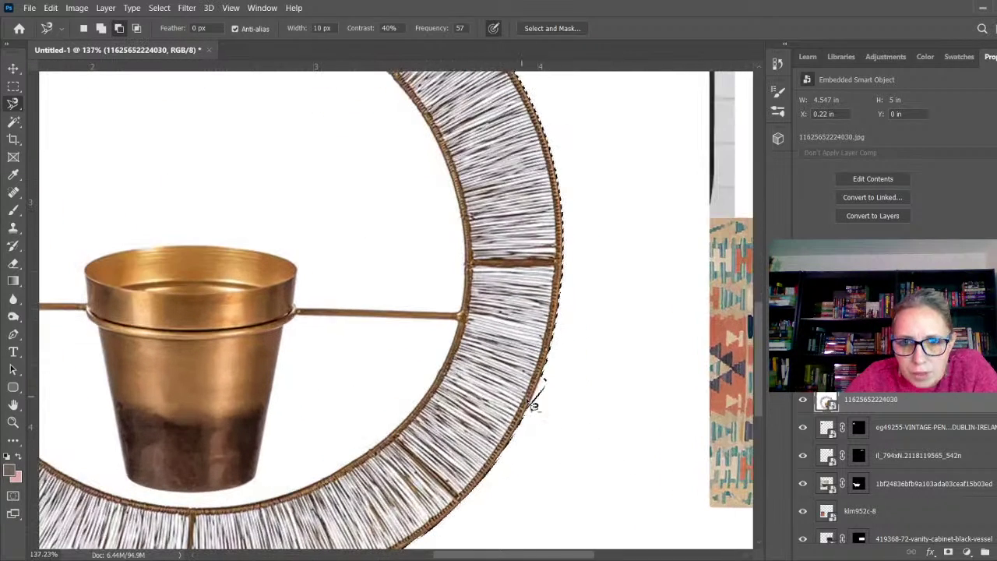
{"action": "left_click", "coordinate": [547, 378]}
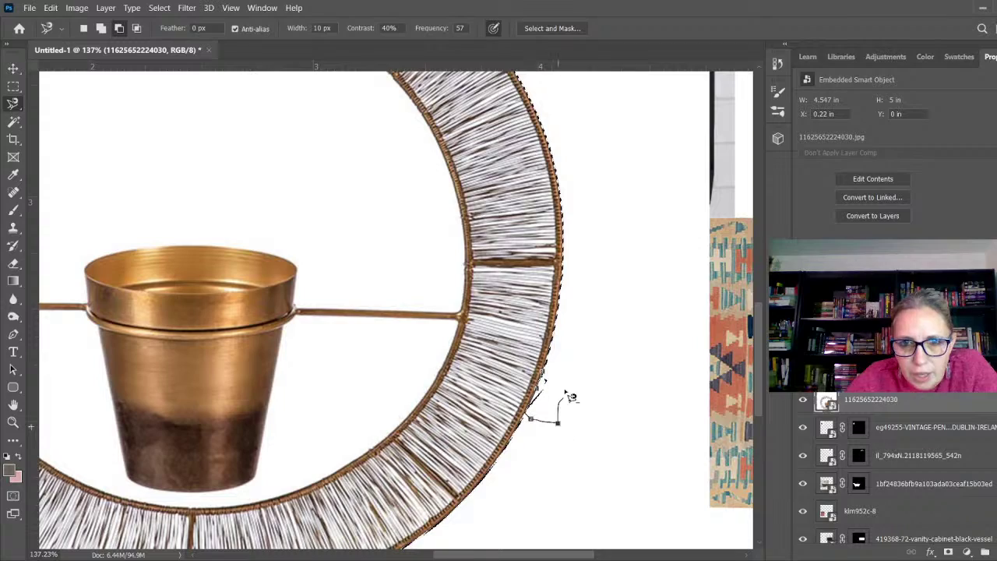
{"action": "left_click", "coordinate": [549, 379]}
{"action": "scroll", "coordinate": [634, 463], "scroll_direction": "down", "scroll_amount": 4}
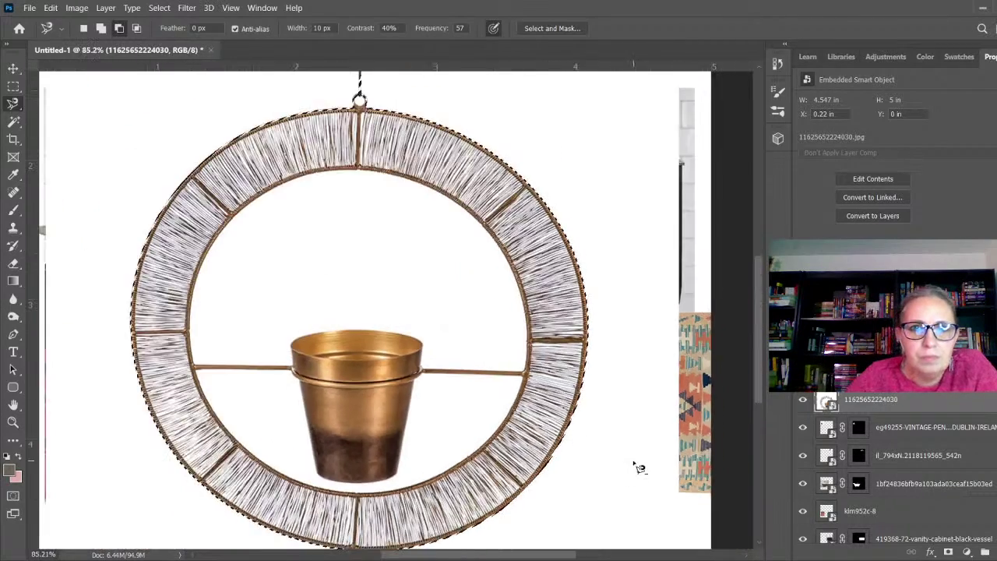
- Add the missed length of hanging cord and the knot at its upper end to the planter selection
{"action": "scroll", "coordinate": [417, 168], "scroll_direction": "up", "scroll_amount": 5}
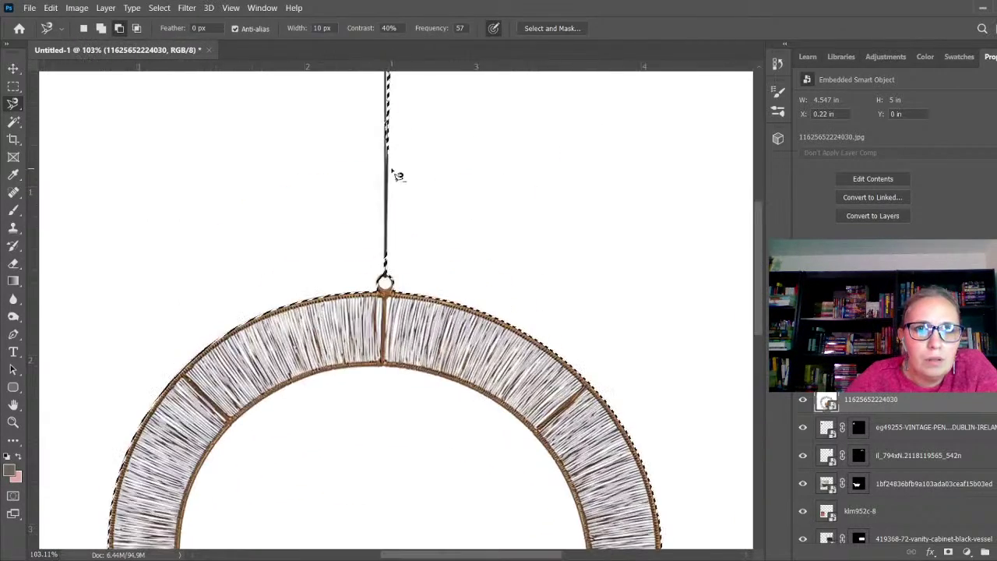
{"action": "left_click", "coordinate": [392, 145]}
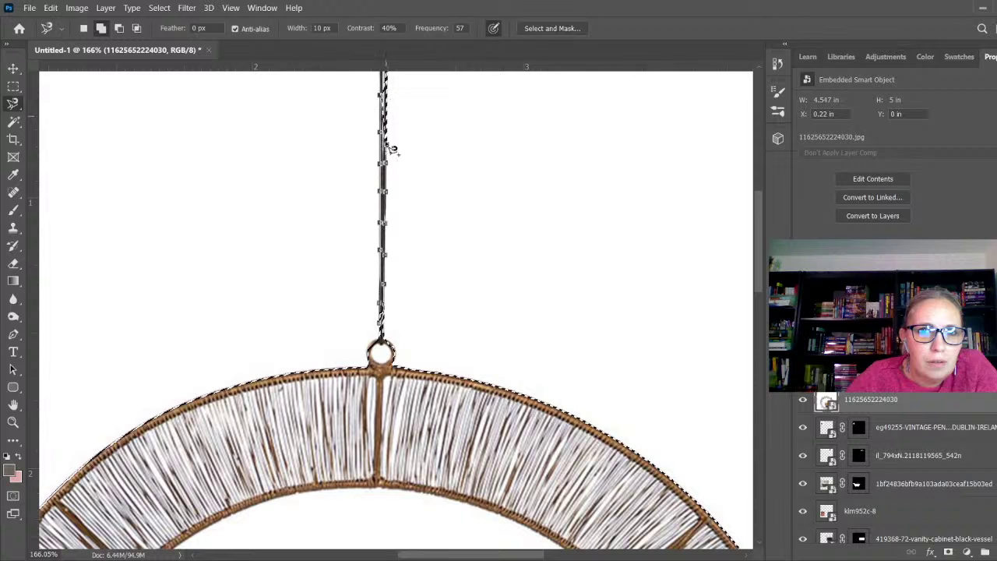
{"action": "left_click", "coordinate": [392, 150]}
{"action": "scroll", "coordinate": [418, 347], "scroll_direction": "down", "scroll_amount": 3}
{"action": "scroll", "coordinate": [397, 109], "scroll_direction": "up", "scroll_amount": 4}
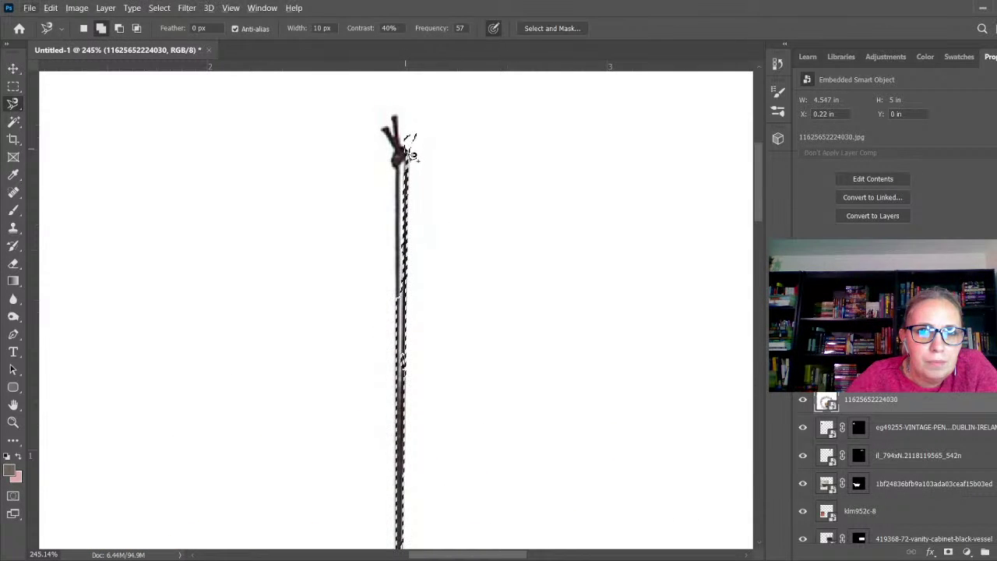
{"action": "left_click", "coordinate": [402, 146]}
{"action": "left_click", "coordinate": [390, 116]}
{"action": "left_click", "coordinate": [381, 128]}
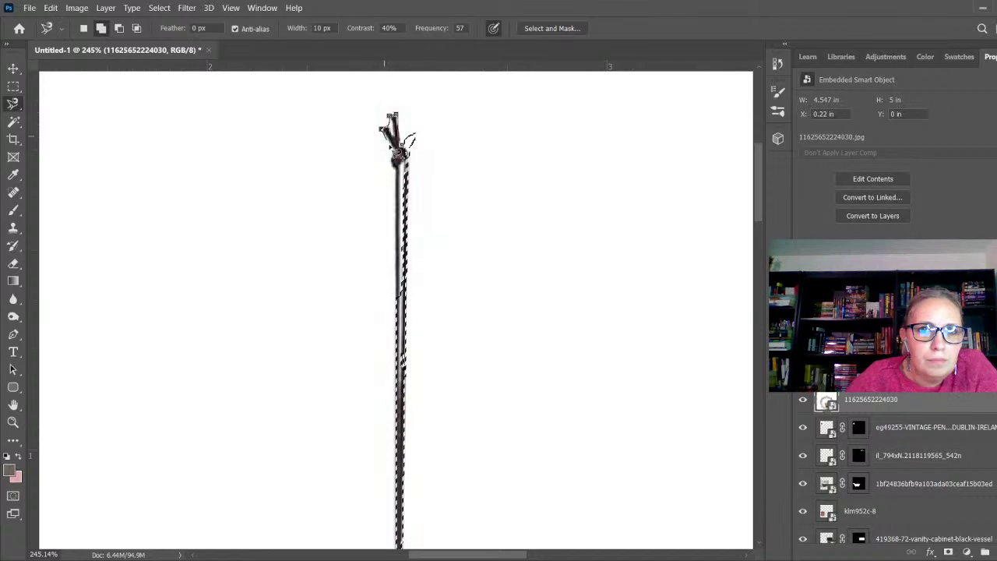
{"action": "left_click", "coordinate": [392, 148]}
{"action": "left_click", "coordinate": [392, 164]}
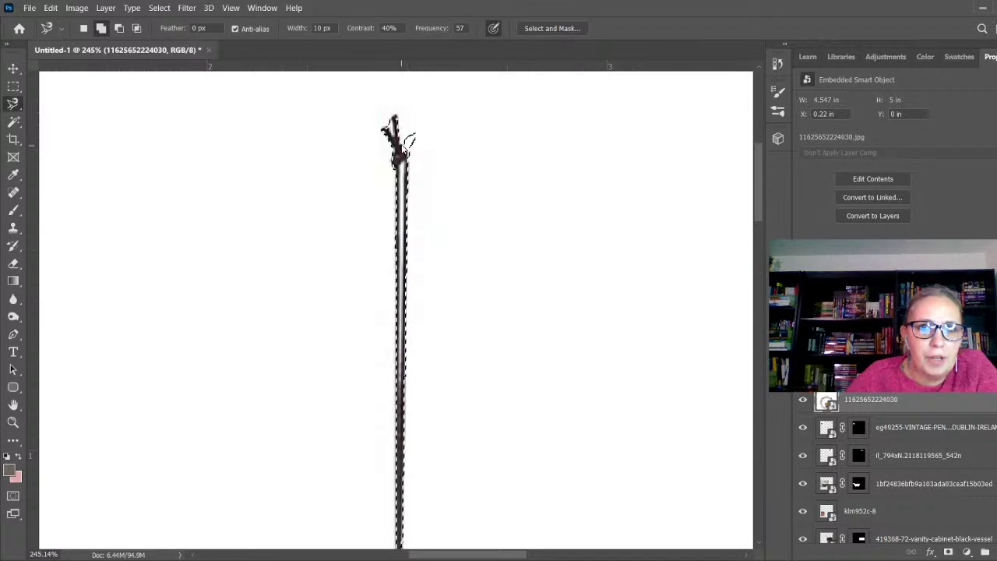
- Subtract the white areas inside the ring, below and above the pot and its crossbar, from the planter selection
{"action": "scroll", "coordinate": [408, 151], "scroll_direction": "down", "scroll_amount": 5}
{"action": "scroll", "coordinate": [396, 147], "scroll_direction": "down", "scroll_amount": 4}
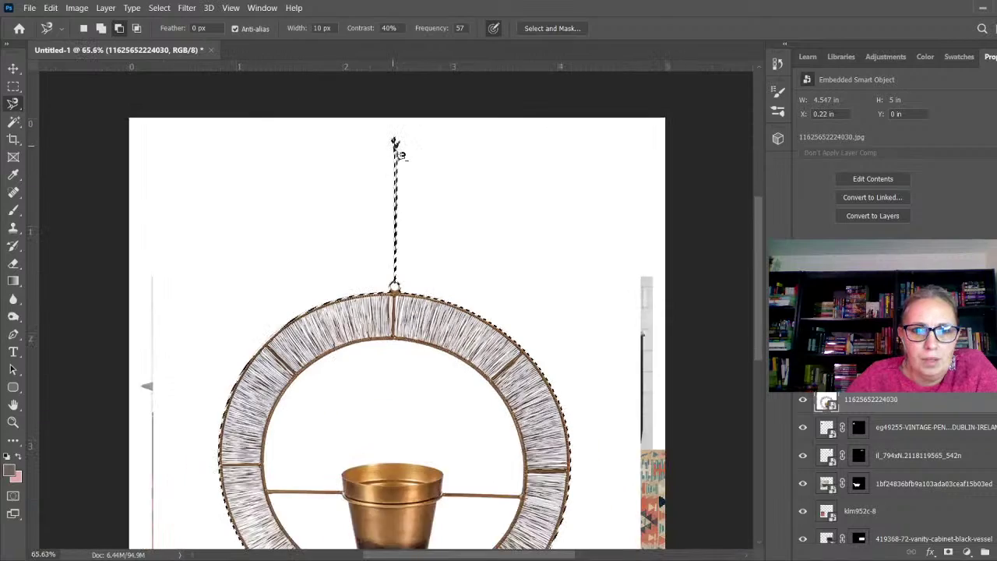
{"action": "scroll", "coordinate": [398, 467], "scroll_direction": "up", "scroll_amount": 4}
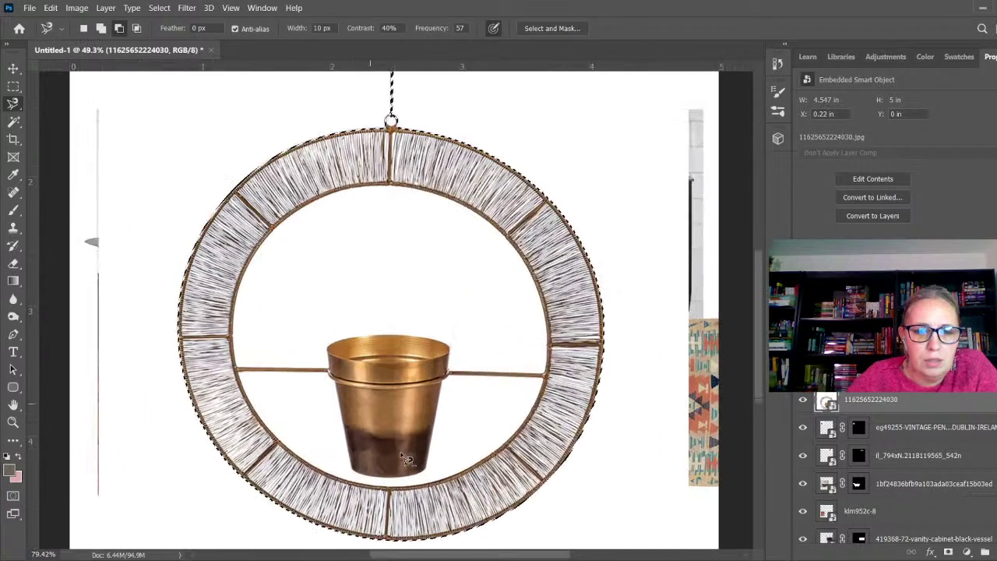
{"action": "mouse_move", "coordinate": [451, 385]}
{"action": "left_mouse_down"}
{"action": "mouse_move", "coordinate": [560, 382]}
{"action": "mouse_move", "coordinate": [545, 421]}
{"action": "mouse_move", "coordinate": [478, 476]}
{"action": "mouse_move", "coordinate": [441, 489]}
{"action": "mouse_move", "coordinate": [367, 491]}
{"action": "mouse_move", "coordinate": [290, 460]}
{"action": "mouse_move", "coordinate": [232, 374]}
{"action": "mouse_move", "coordinate": [317, 377]}
{"action": "mouse_move", "coordinate": [341, 407]}
{"action": "mouse_move", "coordinate": [352, 477]}
{"action": "mouse_move", "coordinate": [384, 487]}
{"action": "mouse_move", "coordinate": [432, 477]}
{"action": "mouse_move", "coordinate": [444, 412]}
{"action": "left_mouse_up"}
{"action": "double_click", "coordinate": [452, 380]}
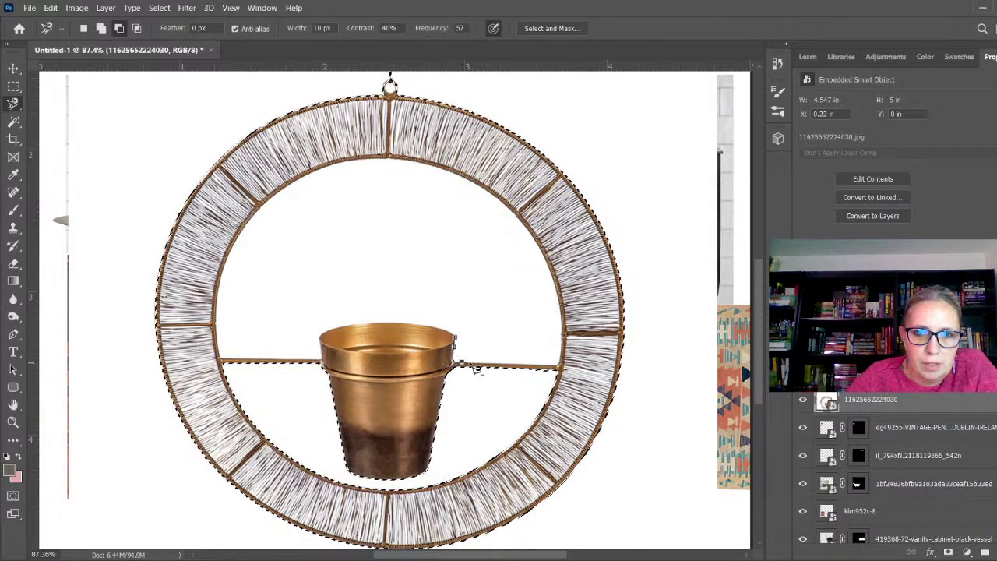
{"action": "mouse_move", "coordinate": [475, 369]}
{"action": "left_mouse_down"}
{"action": "mouse_move", "coordinate": [550, 372]}
{"action": "mouse_move", "coordinate": [567, 364]}
{"action": "mouse_move", "coordinate": [570, 346]}
{"action": "mouse_move", "coordinate": [543, 261]}
{"action": "mouse_move", "coordinate": [489, 189]}
{"action": "mouse_move", "coordinate": [424, 164]}
{"action": "mouse_move", "coordinate": [348, 162]}
{"action": "mouse_move", "coordinate": [293, 183]}
{"action": "mouse_move", "coordinate": [236, 243]}
{"action": "mouse_move", "coordinate": [223, 295]}
{"action": "mouse_move", "coordinate": [227, 363]}
{"action": "mouse_move", "coordinate": [326, 364]}
{"action": "mouse_move", "coordinate": [330, 336]}
{"action": "mouse_move", "coordinate": [371, 329]}
{"action": "mouse_move", "coordinate": [459, 341]}
{"action": "left_mouse_up"}
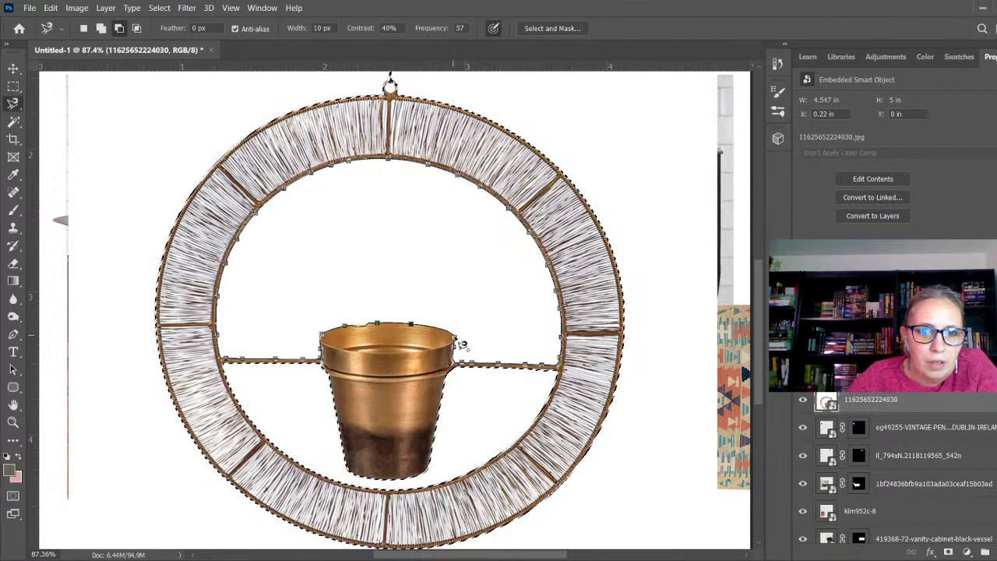
{"action": "double_click", "coordinate": [457, 341]}
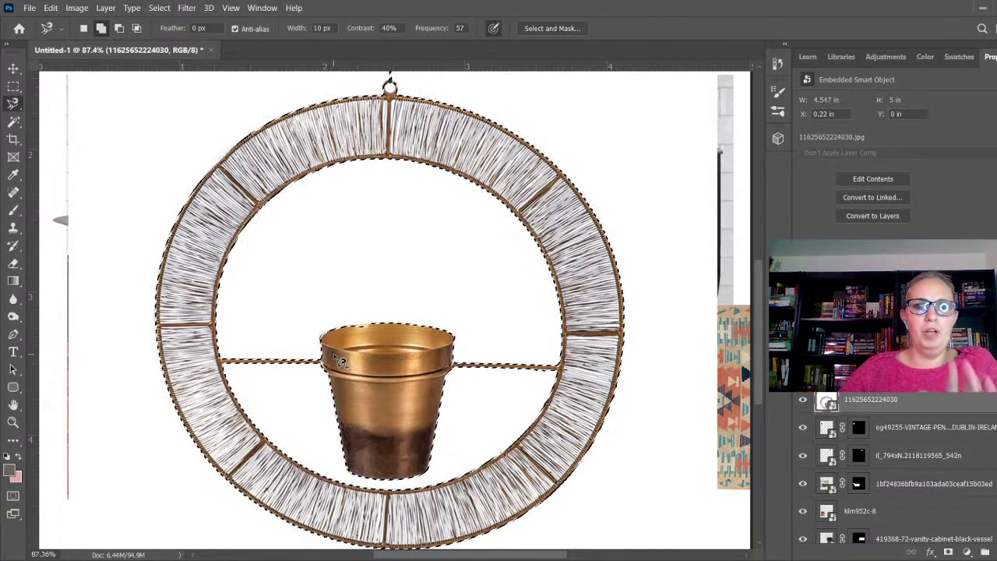
- Mask the ring planter to the selection and place it at 23.14% scale over the right end of the green tiles
{"action": "left_click", "coordinate": [948, 552]}
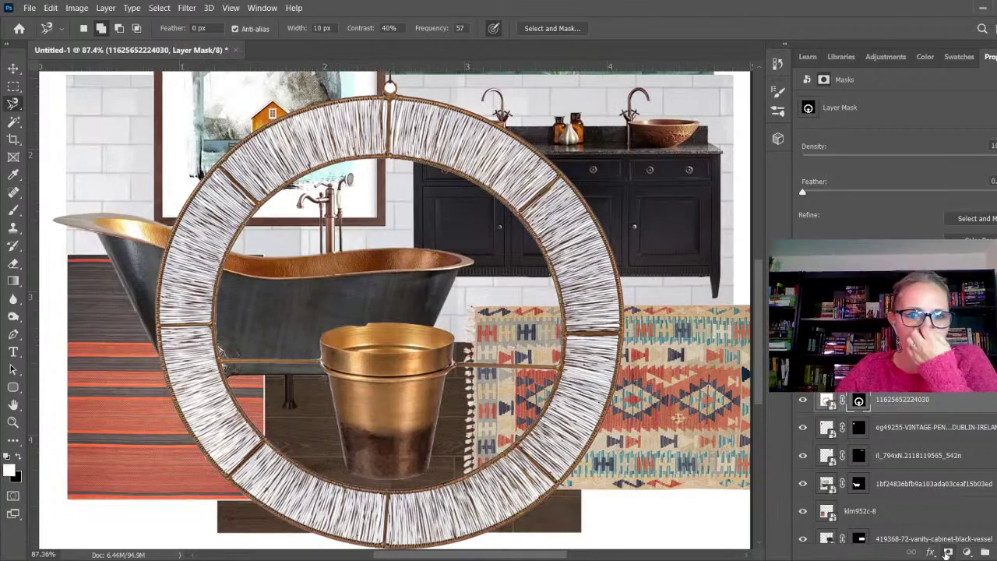
{"action": "scroll", "coordinate": [354, 472], "scroll_direction": "down", "scroll_amount": 5}
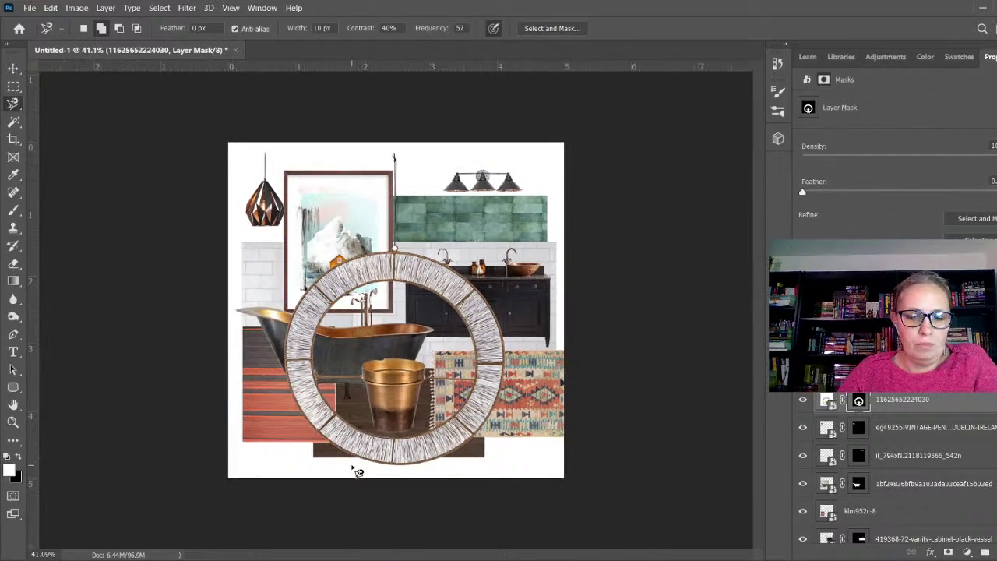
{"action": "key", "text": "ctrl+t"}
{"action": "left_click_drag", "start_coordinate": [244, 477], "coordinate": [515, 247]}
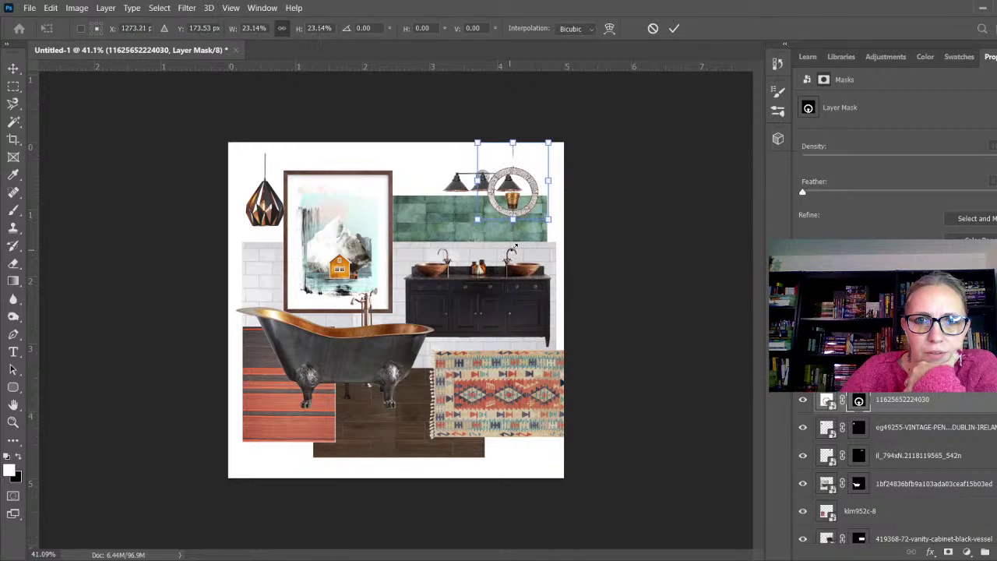
{"action": "left_click_drag", "start_coordinate": [517, 208], "coordinate": [535, 227]}
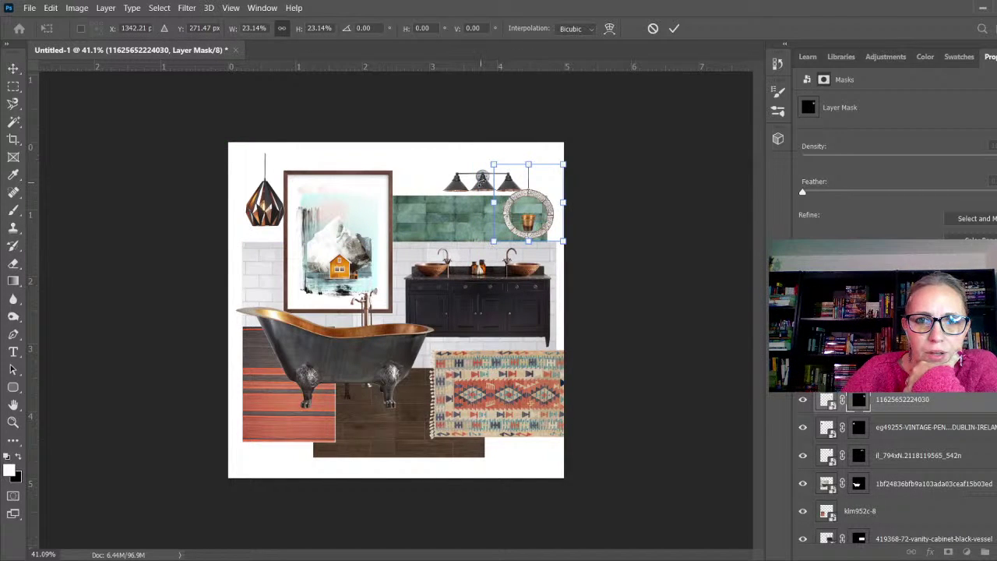
- Shift the three-shade light, vanity cabinet and ring planter to the left, with the light just above the green tiles and over the vanity
{"action": "left_click", "coordinate": [13, 68]}
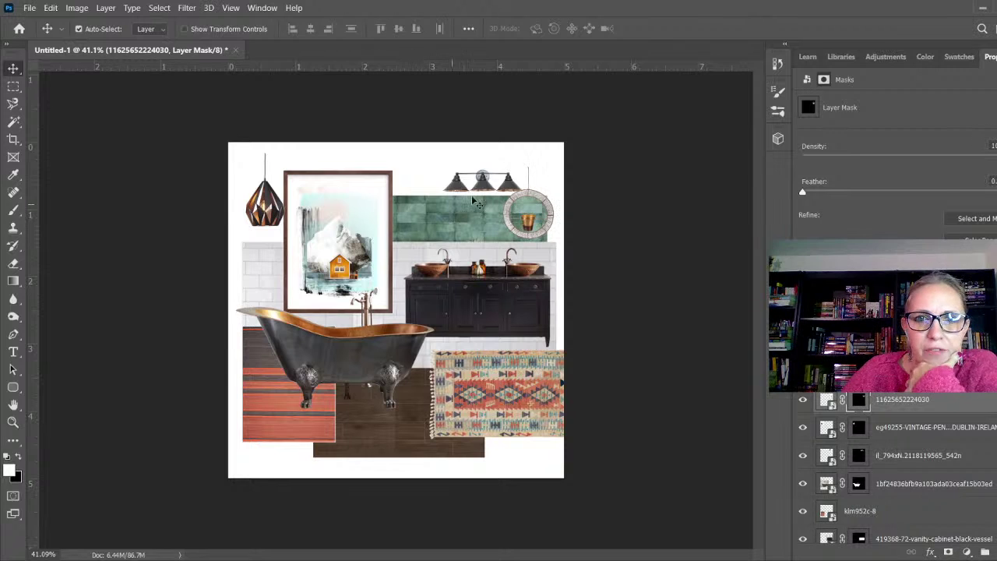
{"action": "left_click_drag", "start_coordinate": [483, 187], "coordinate": [441, 196]}
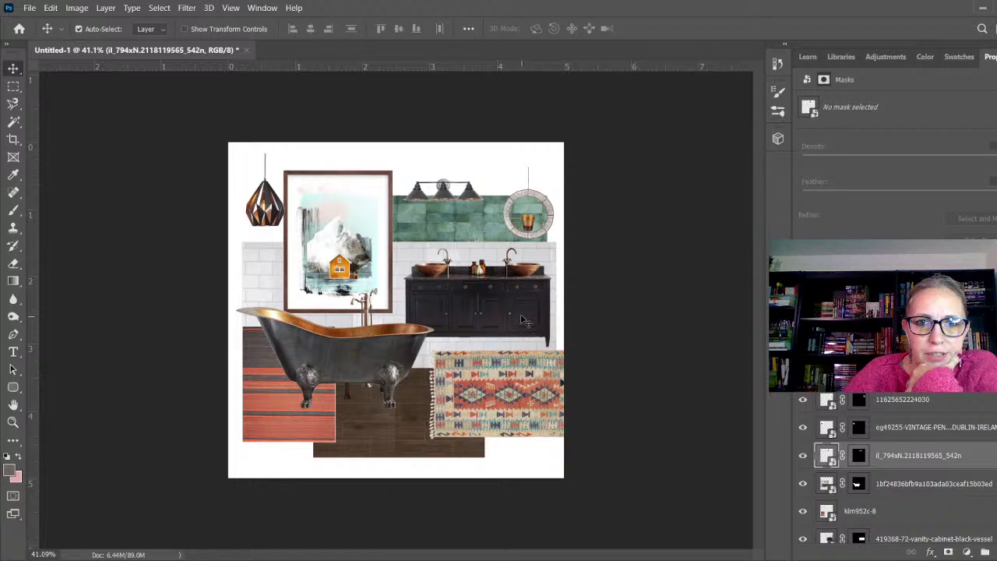
{"action": "left_click_drag", "start_coordinate": [519, 314], "coordinate": [511, 318]}
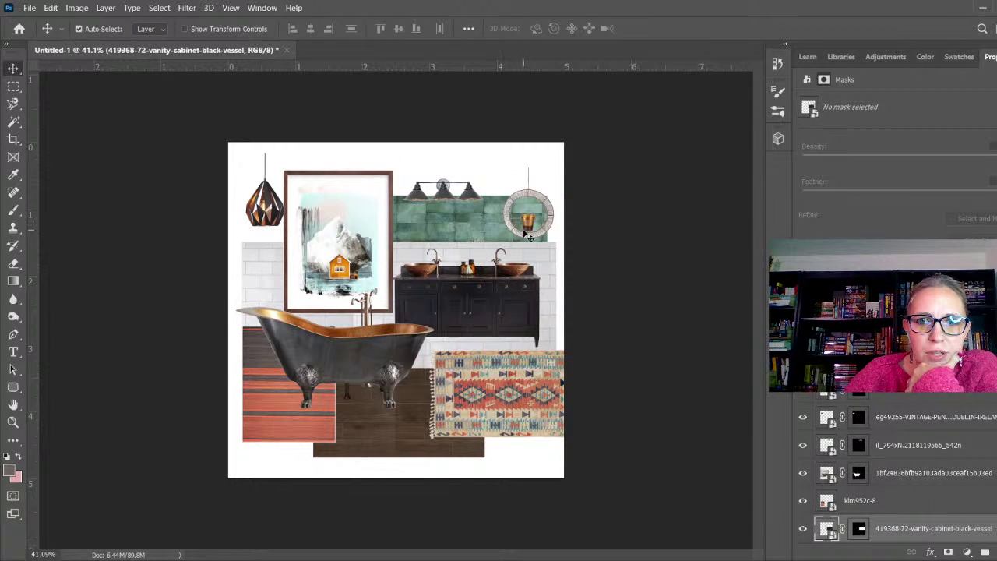
{"action": "left_click_drag", "start_coordinate": [531, 235], "coordinate": [520, 235]}
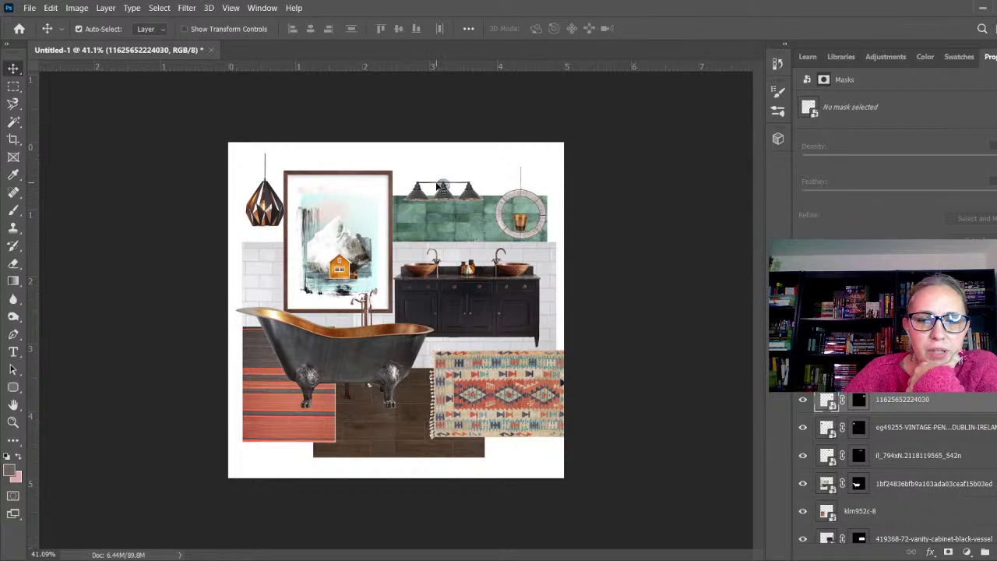
{"action": "left_click_drag", "start_coordinate": [441, 187], "coordinate": [442, 179]}
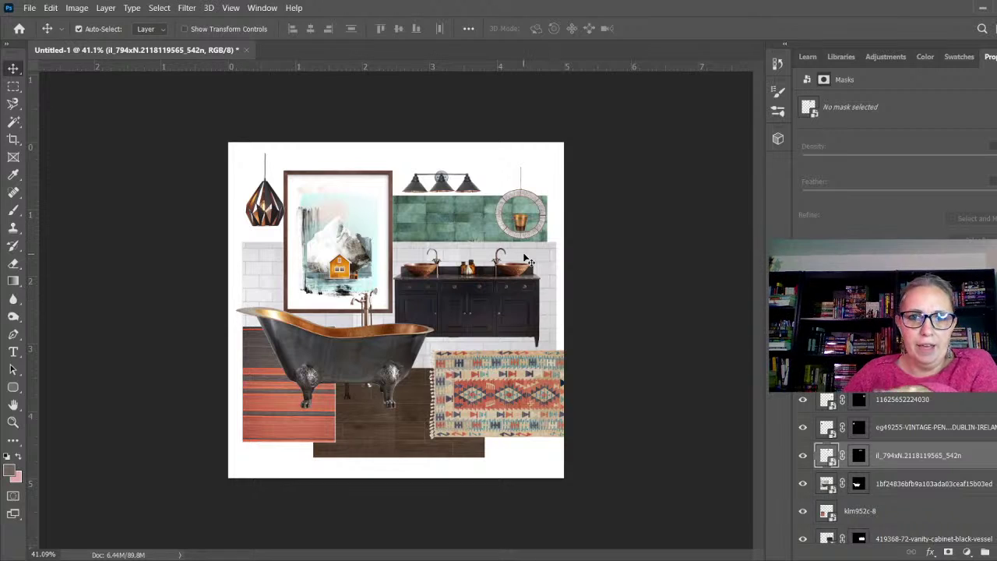
- Place the potted calathea image at 39.04% scale and move its layer above the ring planter layer
{"action": "scroll", "coordinate": [549, 208], "scroll_direction": "up", "scroll_amount": 3}
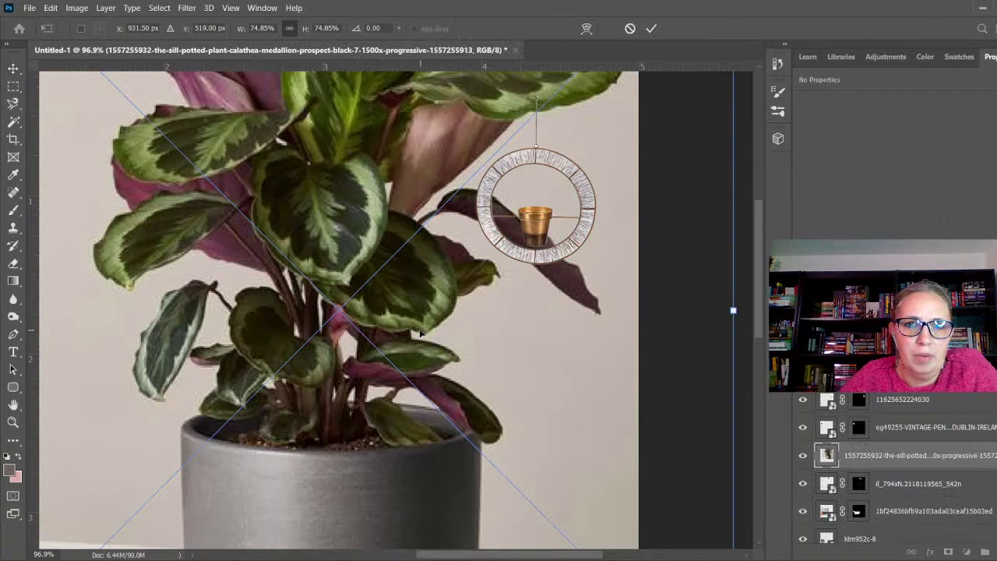
{"action": "scroll", "coordinate": [481, 339], "scroll_direction": "down", "scroll_amount": 5}
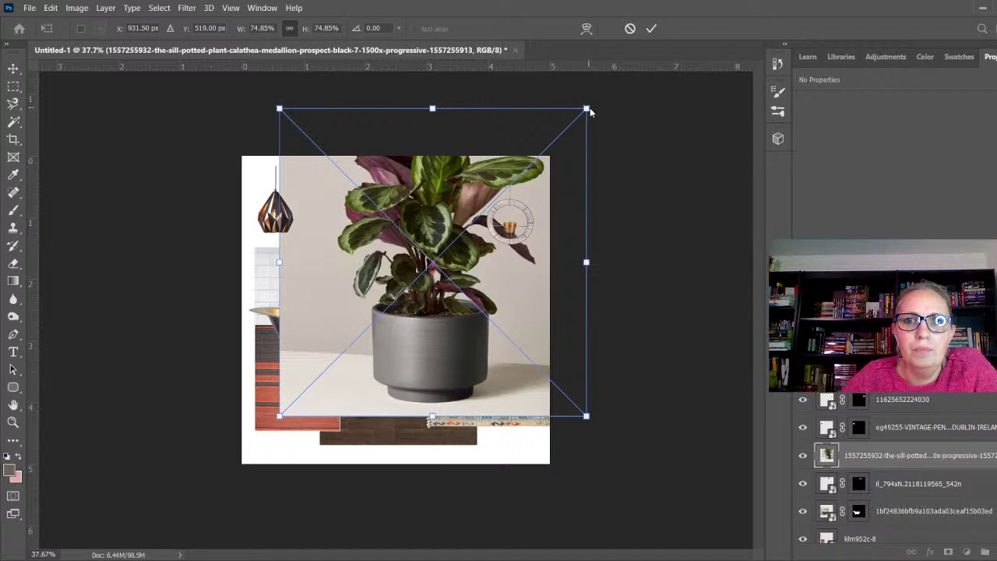
{"action": "left_click_drag", "start_coordinate": [587, 109], "coordinate": [448, 265]}
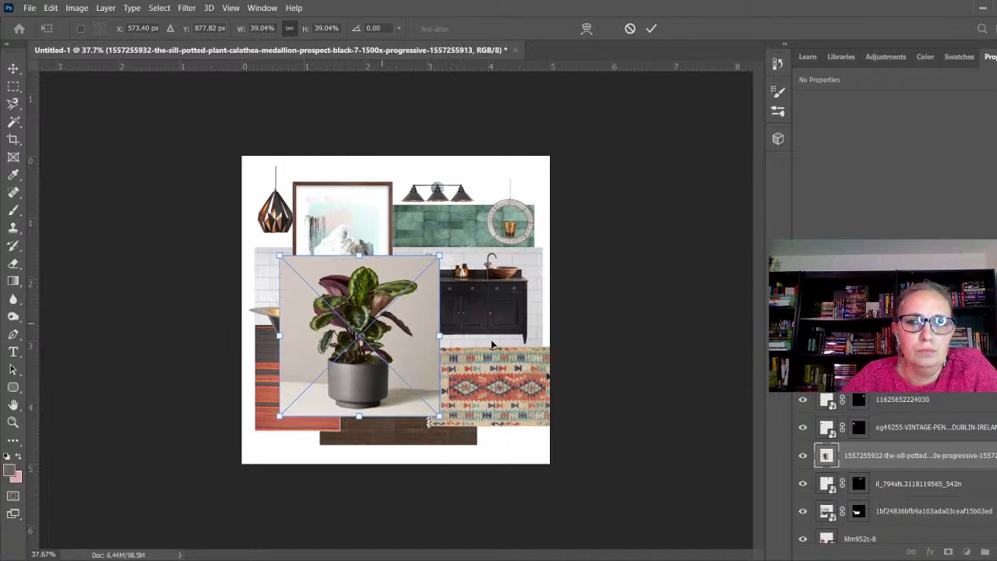
{"action": "left_click_drag", "start_coordinate": [885, 461], "coordinate": [886, 401]}
- Trace the calathea's upper foliage, without the pot, using the Magnetic Lasso and mask its layer to that selection
{"action": "scroll", "coordinate": [370, 370], "scroll_direction": "up", "scroll_amount": 5}
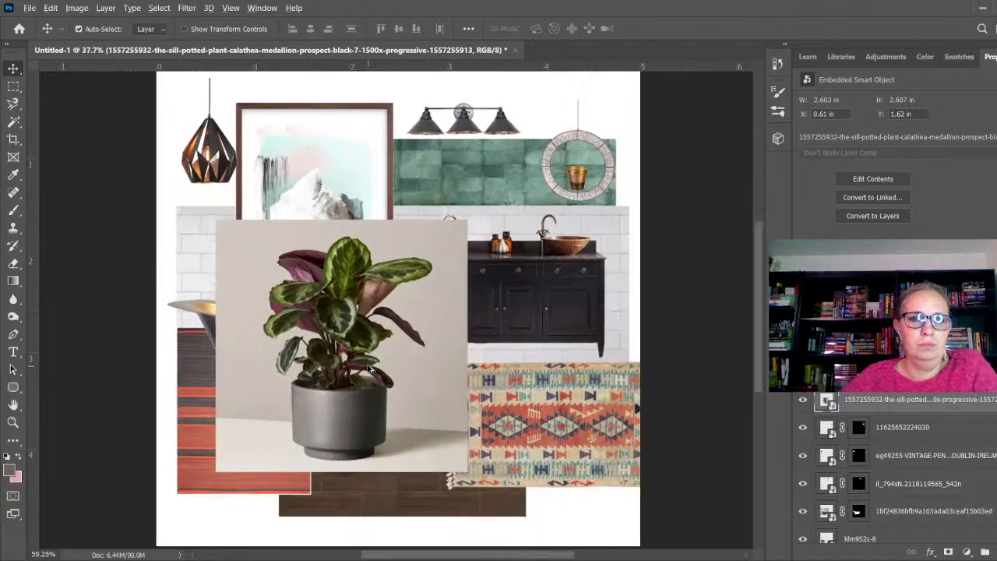
{"action": "scroll", "coordinate": [368, 370], "scroll_direction": "up", "scroll_amount": 5}
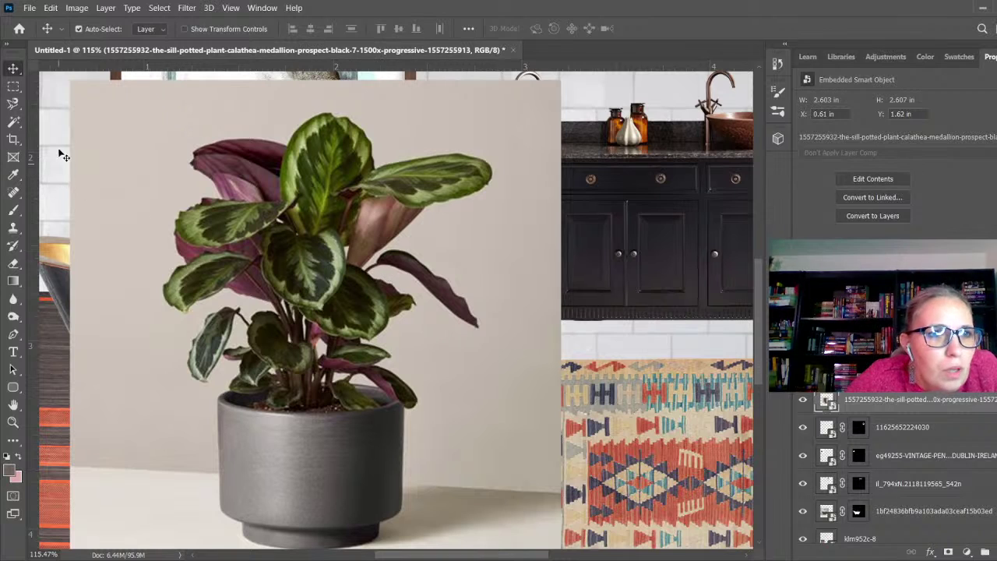
{"action": "left_click", "coordinate": [13, 103]}
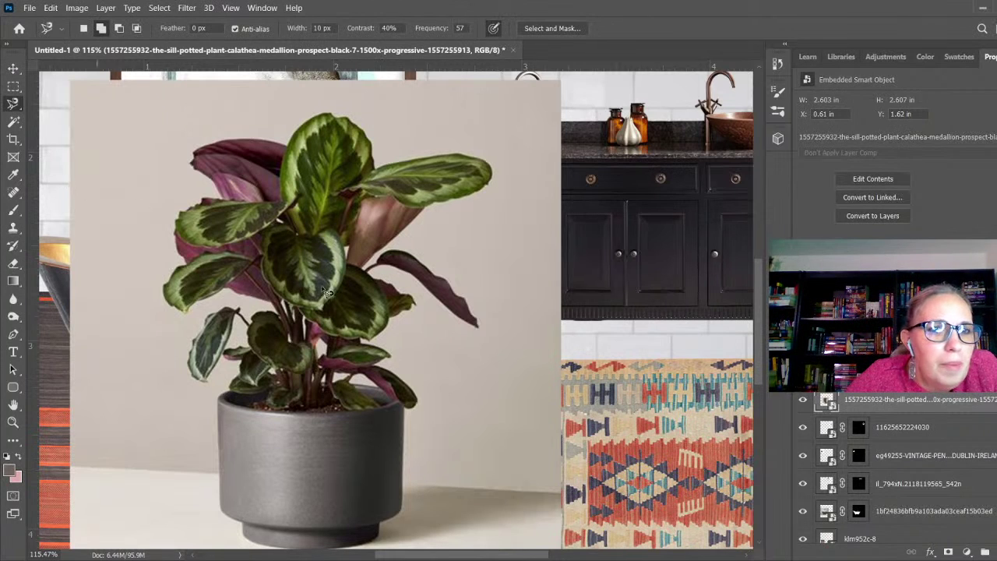
{"action": "left_click", "coordinate": [417, 309]}
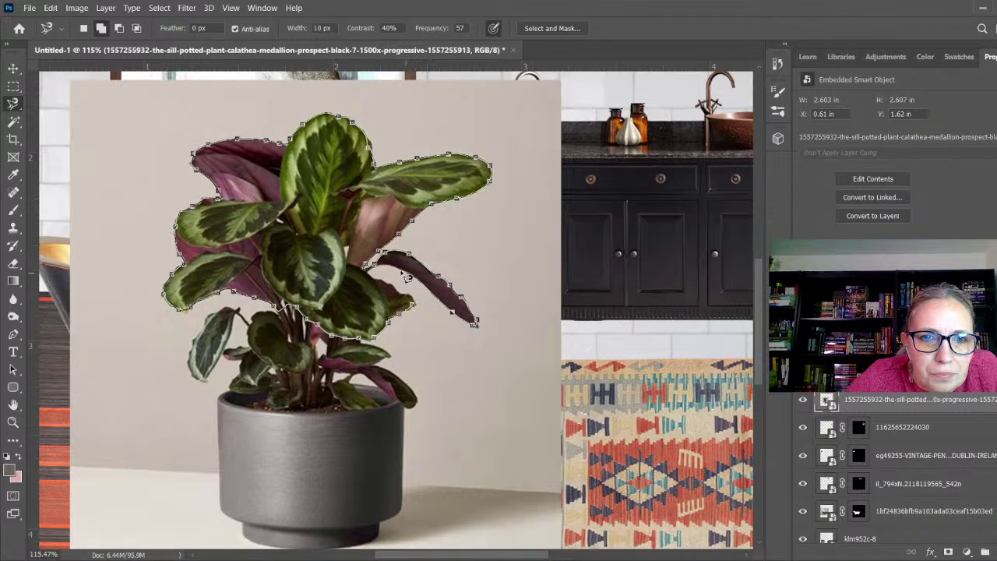
{"action": "left_click", "coordinate": [419, 313]}
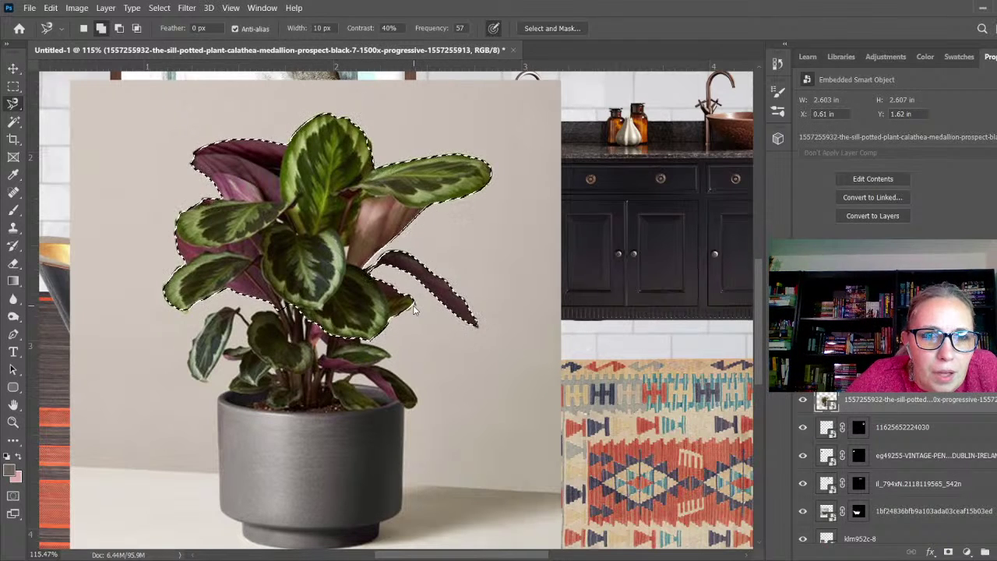
{"action": "left_click", "coordinate": [948, 551]}
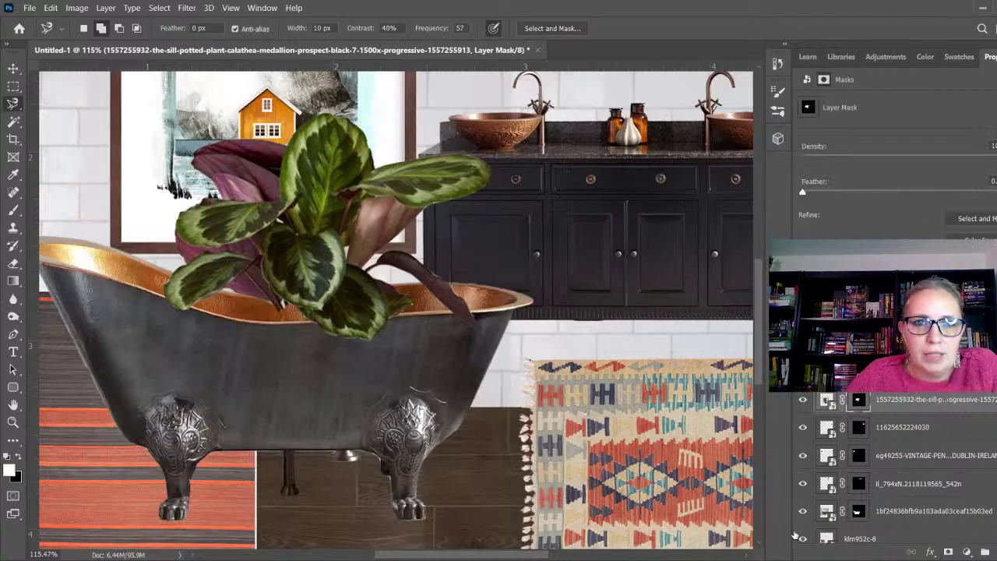
- Scale the masked calathea foliage to 12.78% and place it in the gold pot of the ring planter
{"action": "key", "text": "ctrl+t"}
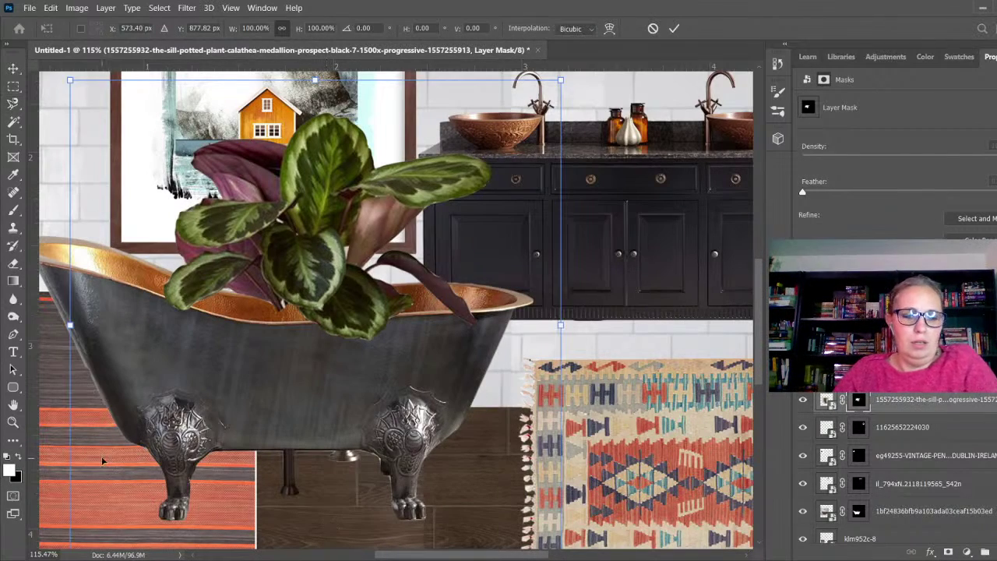
{"action": "scroll", "coordinate": [92, 464], "scroll_direction": "down", "scroll_amount": 4}
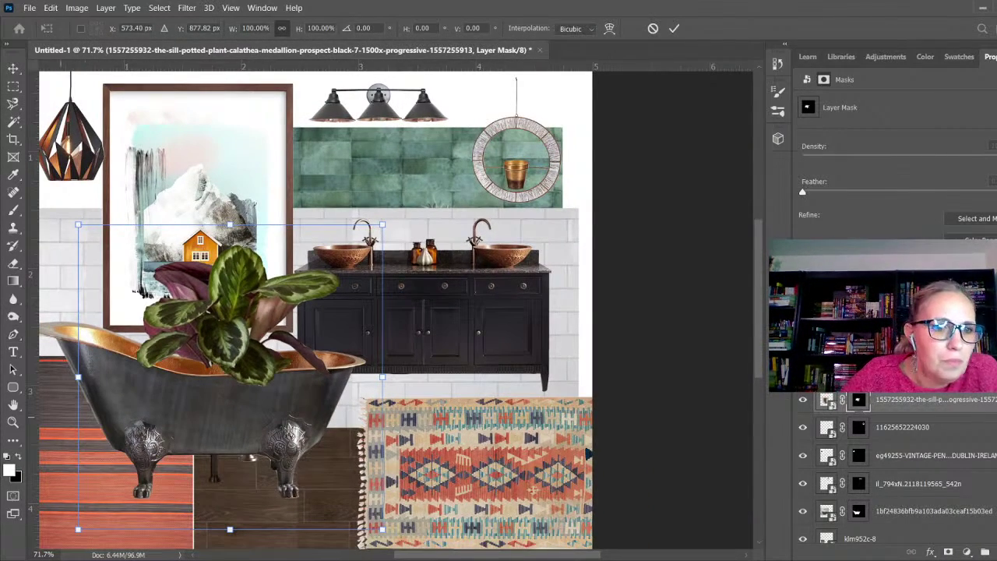
{"action": "left_click_drag", "start_coordinate": [78, 529], "coordinate": [513, 161]}
{"action": "scroll", "coordinate": [533, 140], "scroll_direction": "up", "scroll_amount": 9}
{"action": "scroll", "coordinate": [536, 128], "scroll_direction": "up", "scroll_amount": 5}
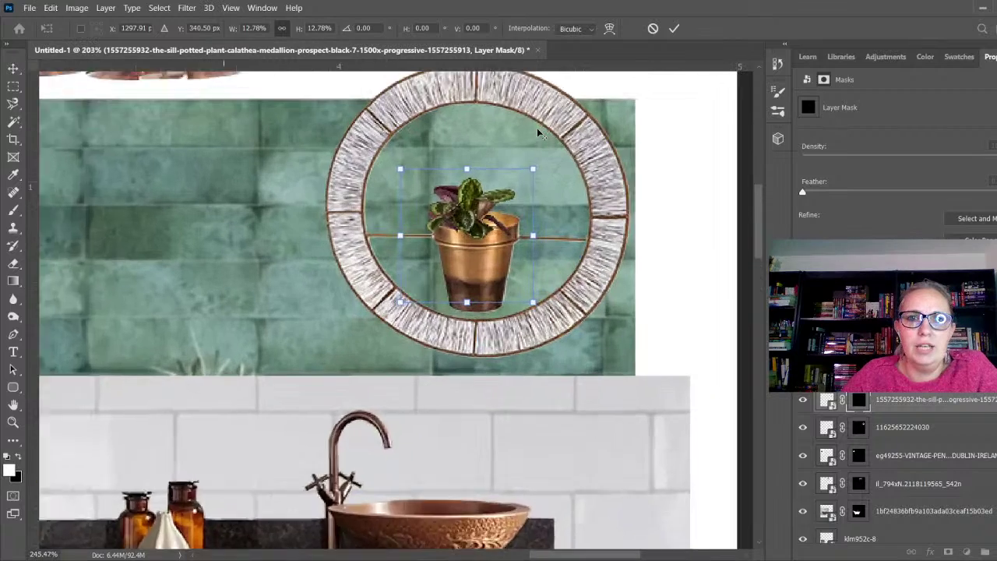
{"action": "scroll", "coordinate": [372, 405], "scroll_direction": "down", "scroll_amount": 6}
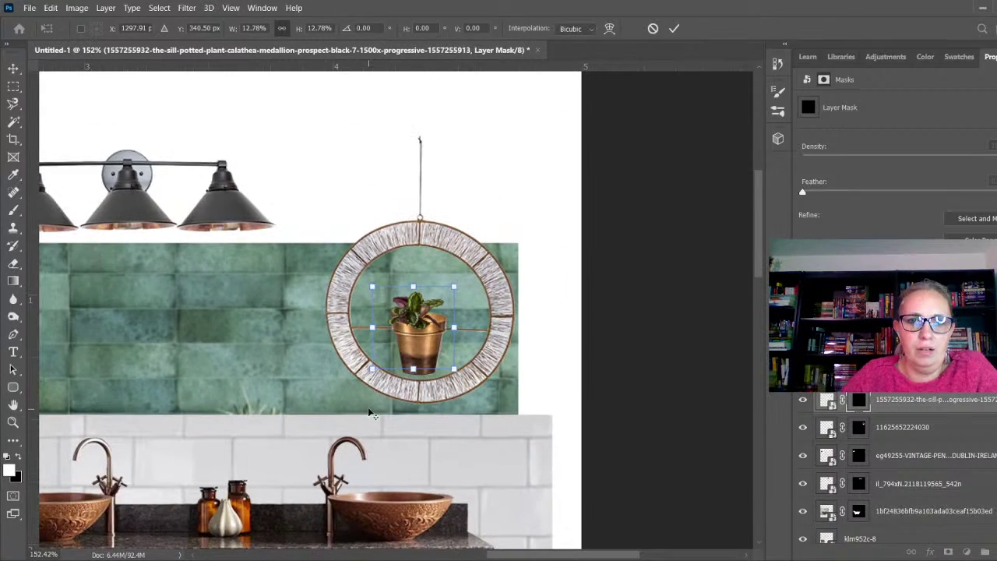
{"action": "scroll", "coordinate": [446, 328], "scroll_direction": "up", "scroll_amount": 2}
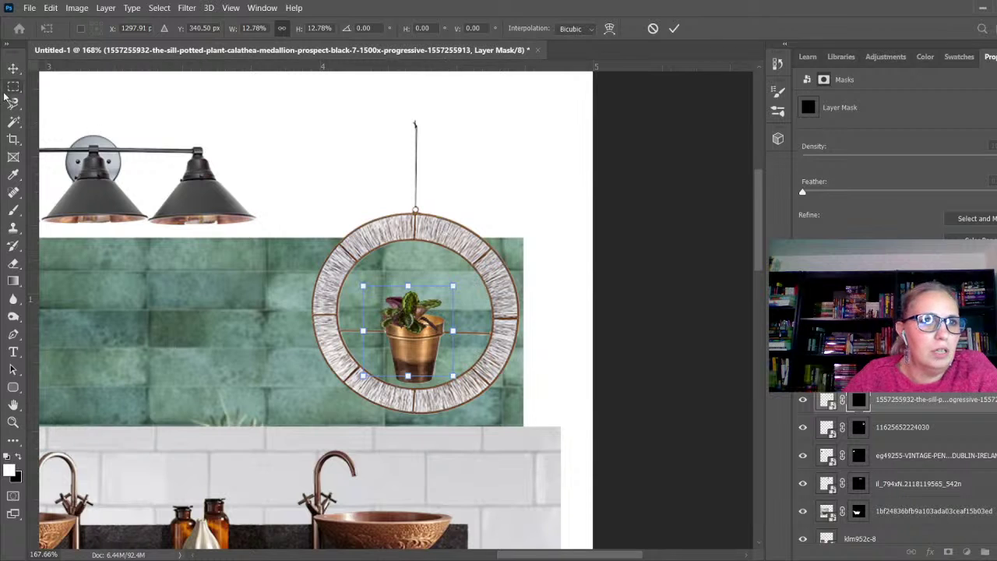
- Enlarge the ring planter to 124.70% and reposition it so its gold pot sits beneath the calathea foliage
{"action": "left_click", "coordinate": [14, 69]}
{"action": "left_click", "coordinate": [406, 215]}
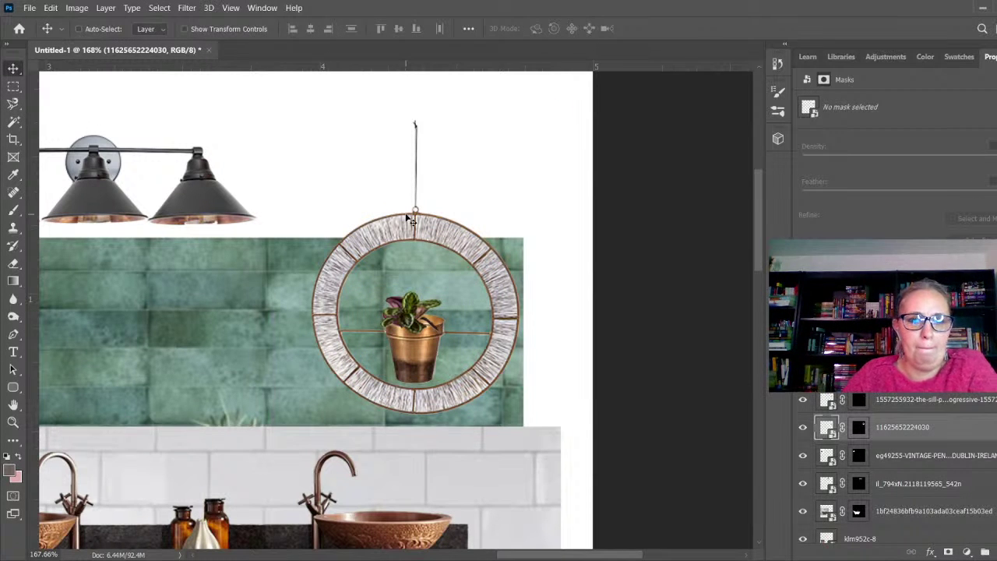
{"action": "key", "text": "ctrl+t"}
{"action": "left_click_drag", "start_coordinate": [558, 109], "coordinate": [631, 61]}
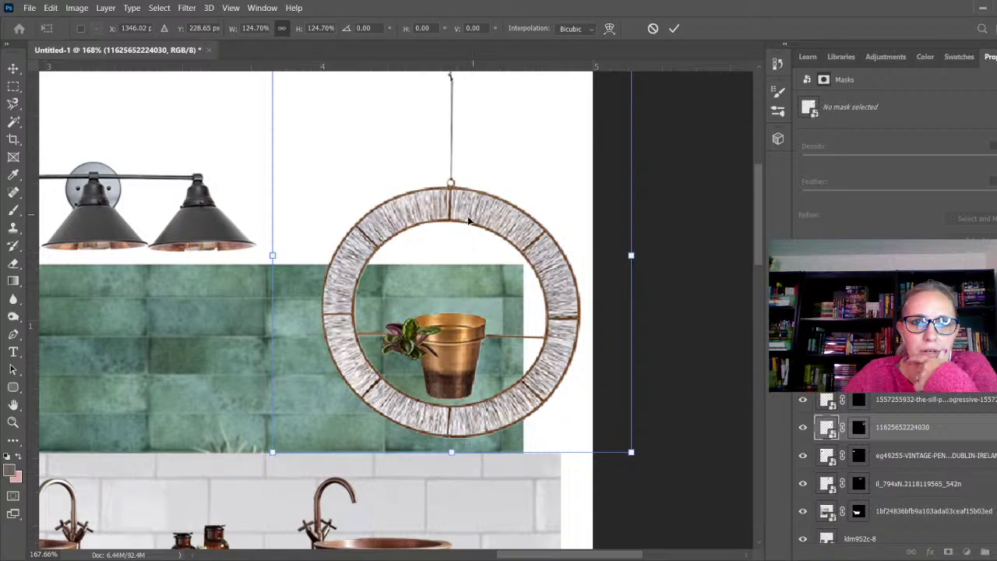
{"action": "left_click_drag", "start_coordinate": [468, 221], "coordinate": [434, 247]}
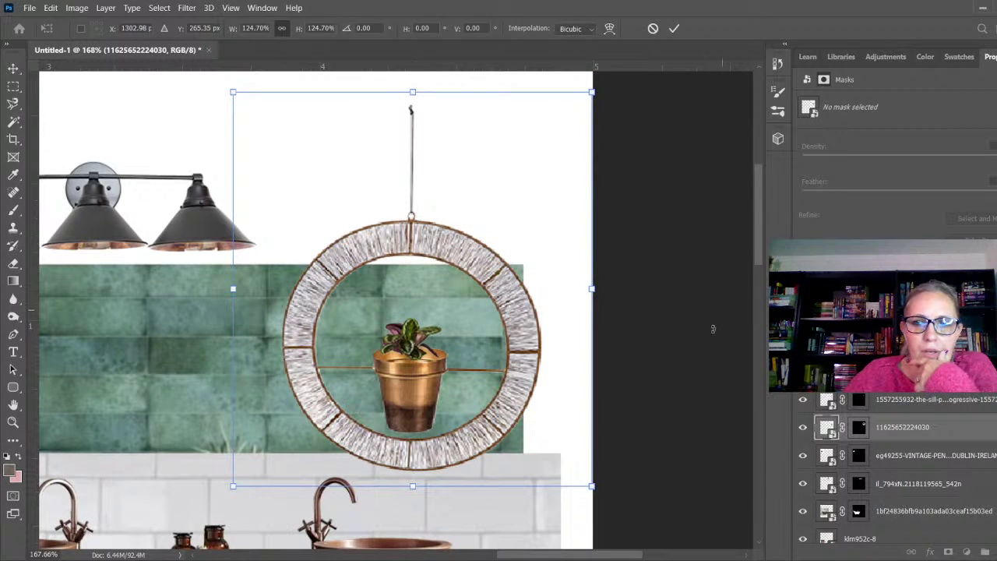
{"action": "key", "text": "Return"}
- Enlarge the calathea foliage to 327.53% and position it over the ring planter's gold pot
{"action": "left_click", "coordinate": [376, 309]}
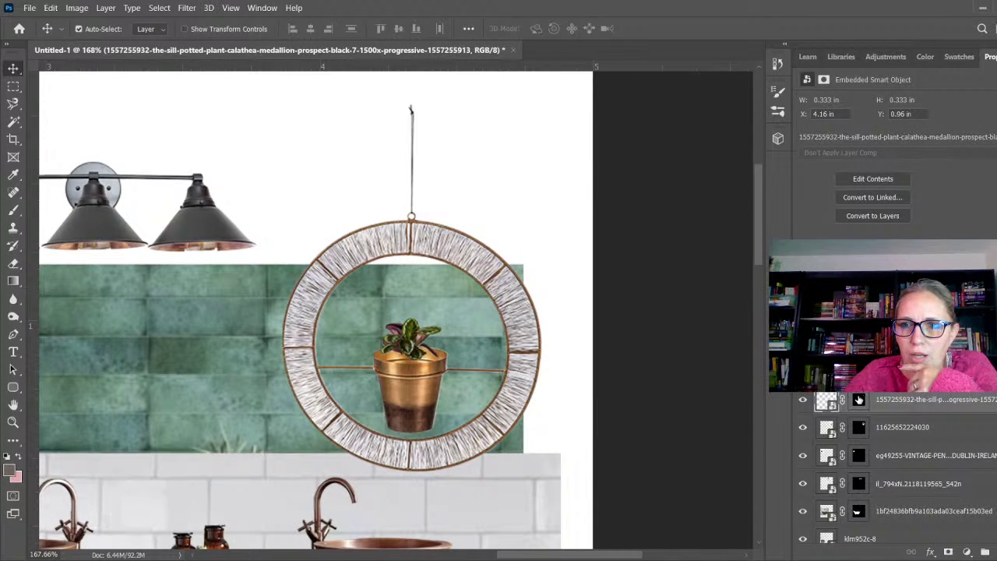
{"action": "key", "text": "ctrl+t"}
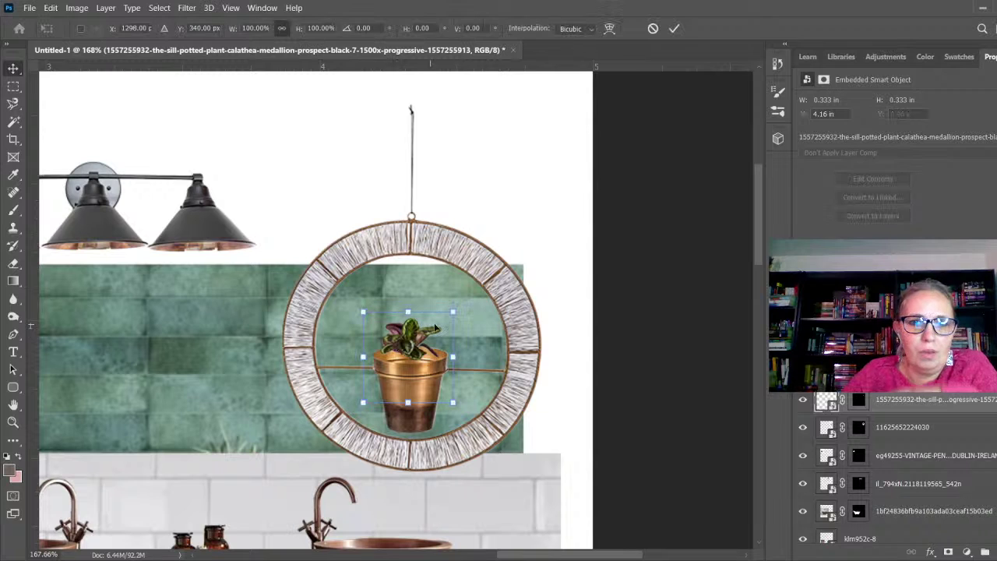
{"action": "left_click_drag", "start_coordinate": [445, 321], "coordinate": [668, 130]}
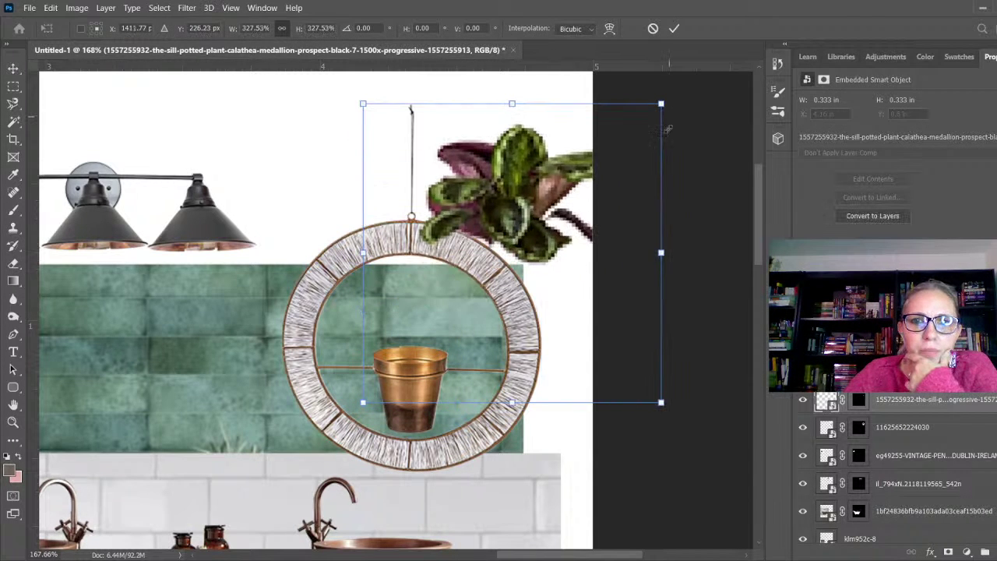
{"action": "left_click_drag", "start_coordinate": [530, 208], "coordinate": [427, 344]}
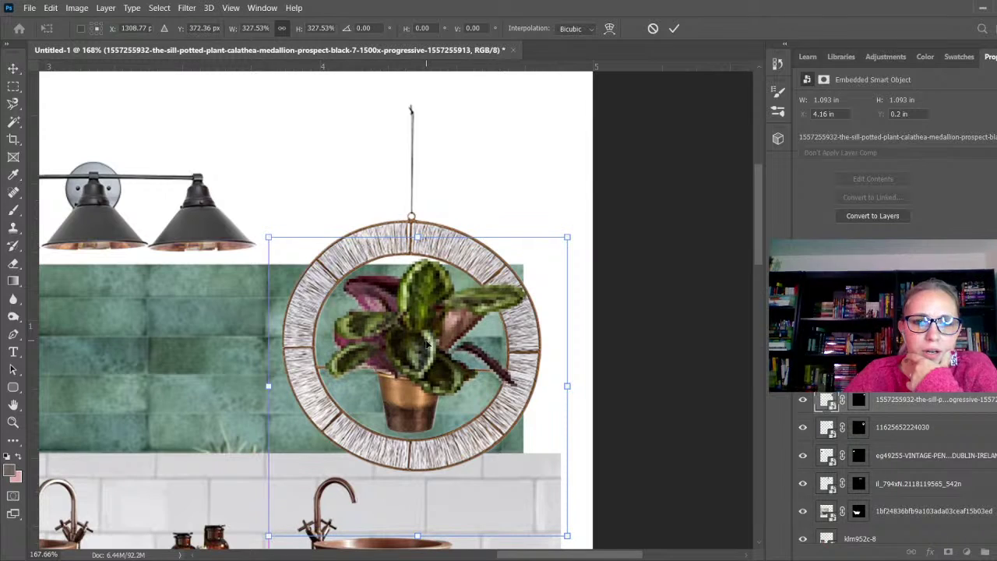
{"action": "scroll", "coordinate": [468, 234], "scroll_direction": "down", "scroll_amount": 6}
{"action": "scroll", "coordinate": [577, 230], "scroll_direction": "down", "scroll_amount": 4}
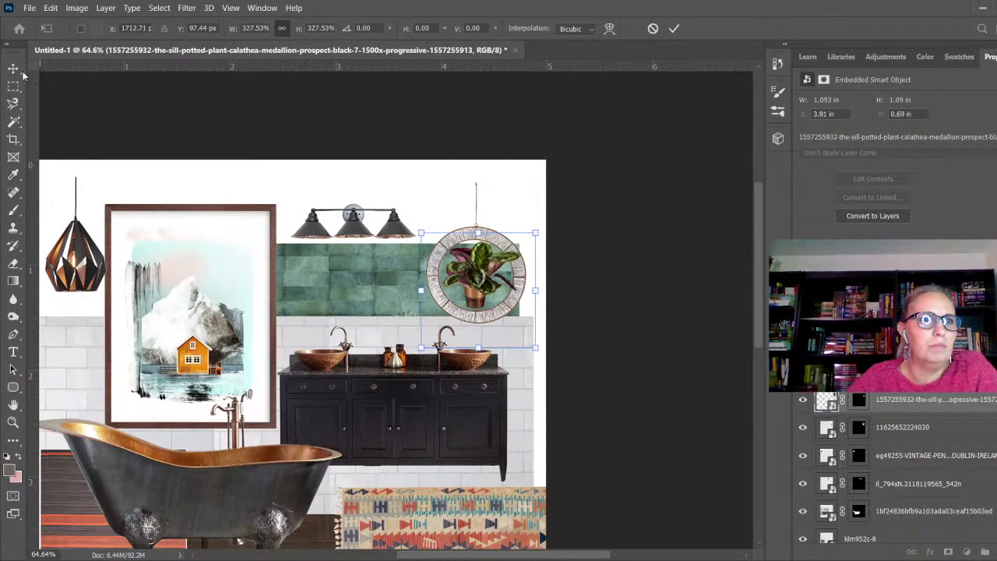
{"action": "key", "text": "Return"}
- Shift the three-shade light to the right and place the ivy plant stand image at 36%, with its layer above the calathea layer
{"action": "scroll", "coordinate": [630, 162], "scroll_direction": "down", "scroll_amount": 2}
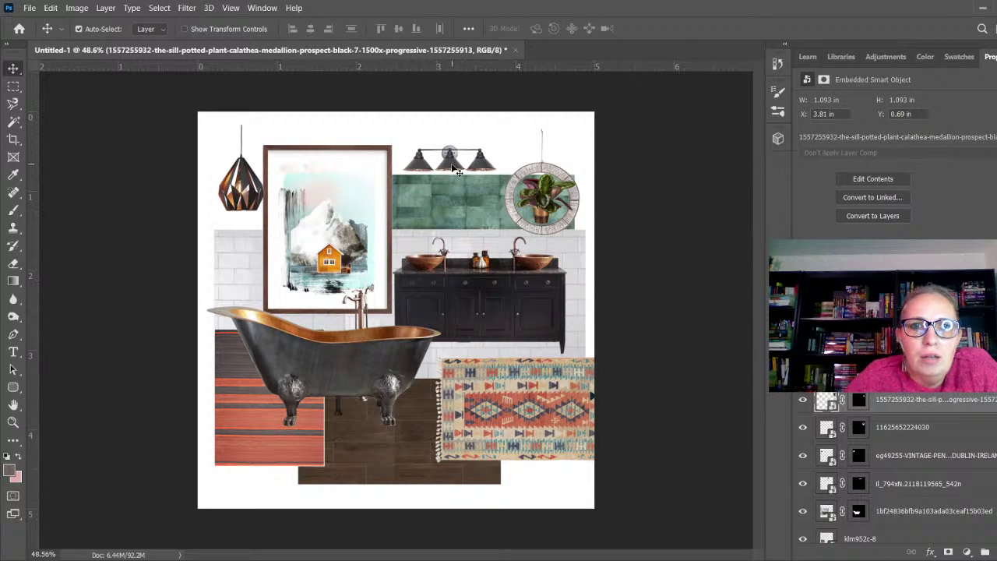
{"action": "left_click_drag", "start_coordinate": [456, 170], "coordinate": [486, 170]}
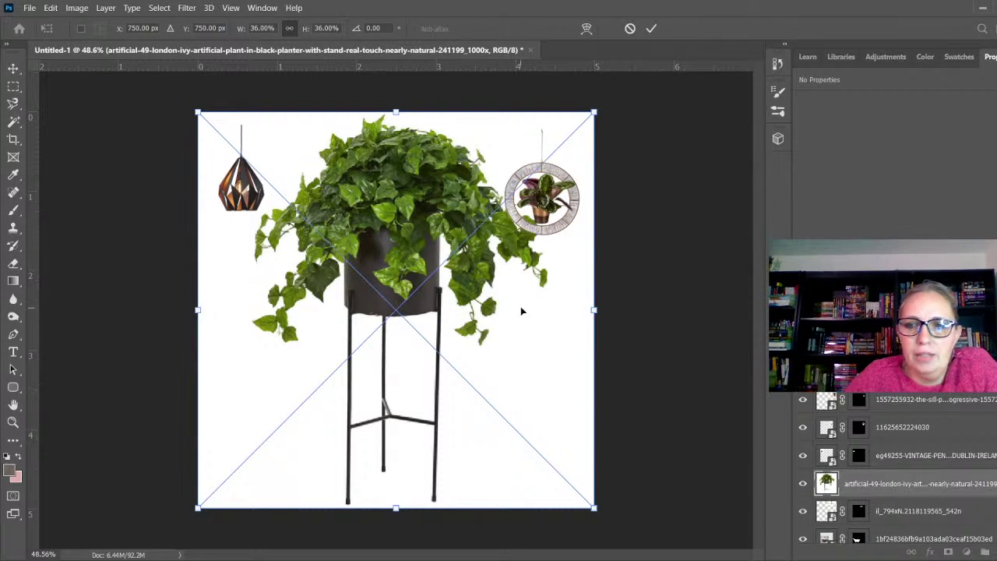
{"action": "left_click_drag", "start_coordinate": [883, 483], "coordinate": [887, 396]}
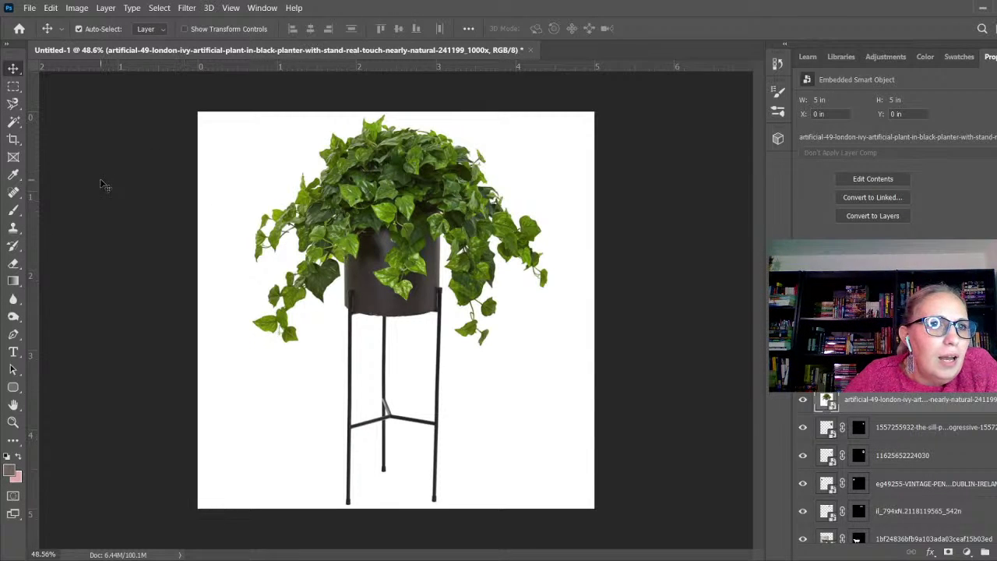
- Select the ivy's dark pot, stand and leaves with the Magic Wand, try a layer mask, and undo that mask
{"action": "left_click", "coordinate": [13, 123]}
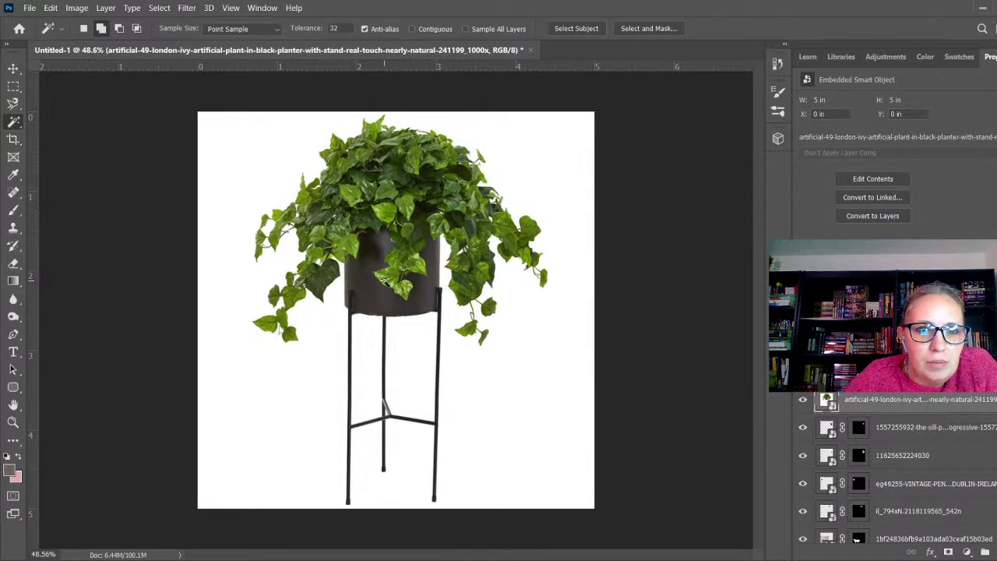
{"action": "left_click", "coordinate": [369, 292]}
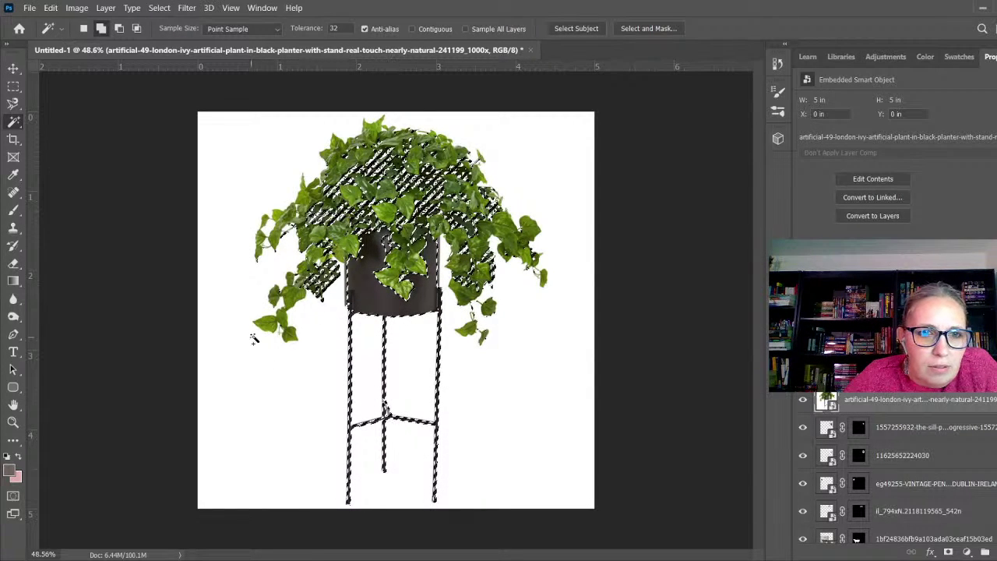
{"action": "left_click", "coordinate": [290, 336]}
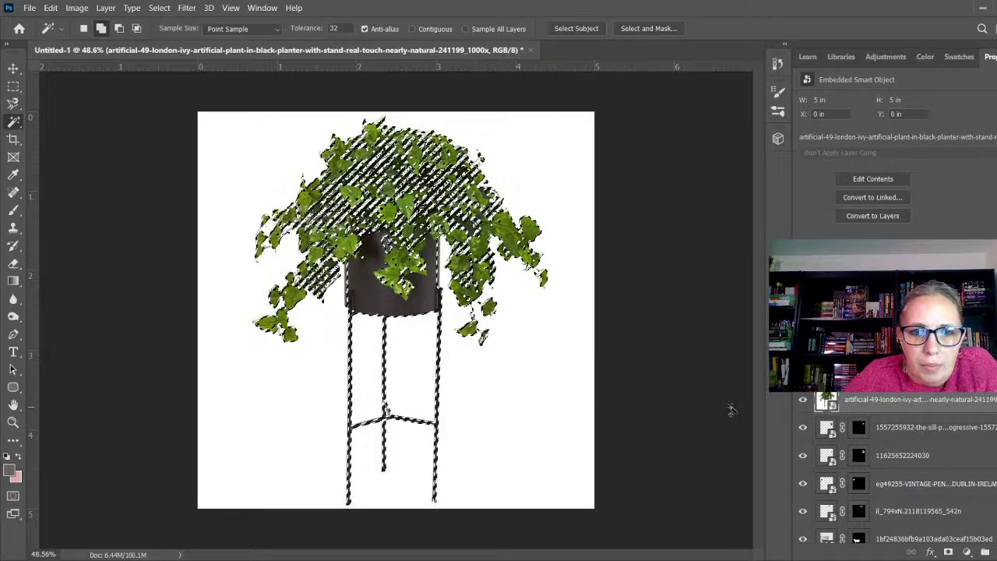
{"action": "left_click", "coordinate": [949, 553]}
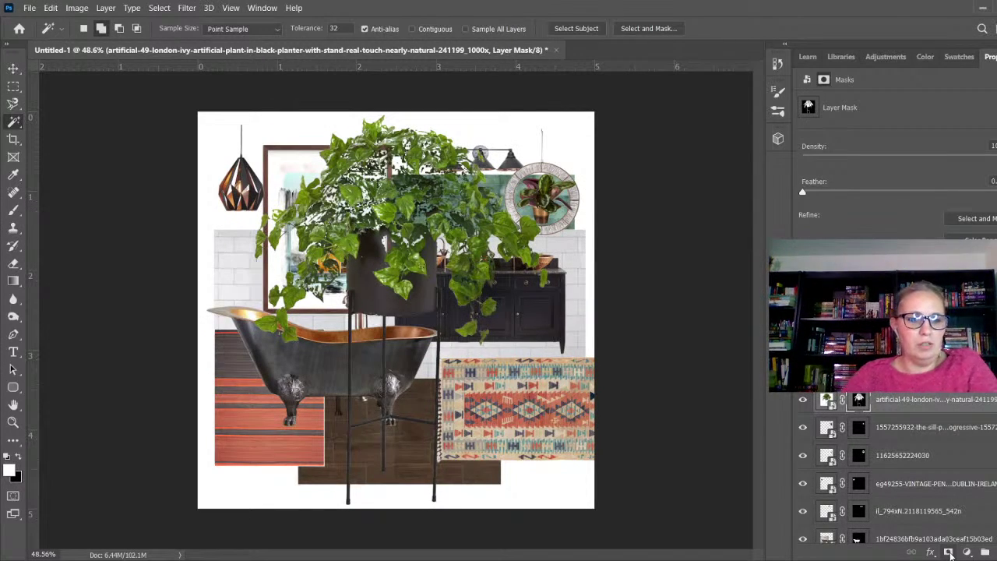
{"action": "key", "text": "ctrl+z"}
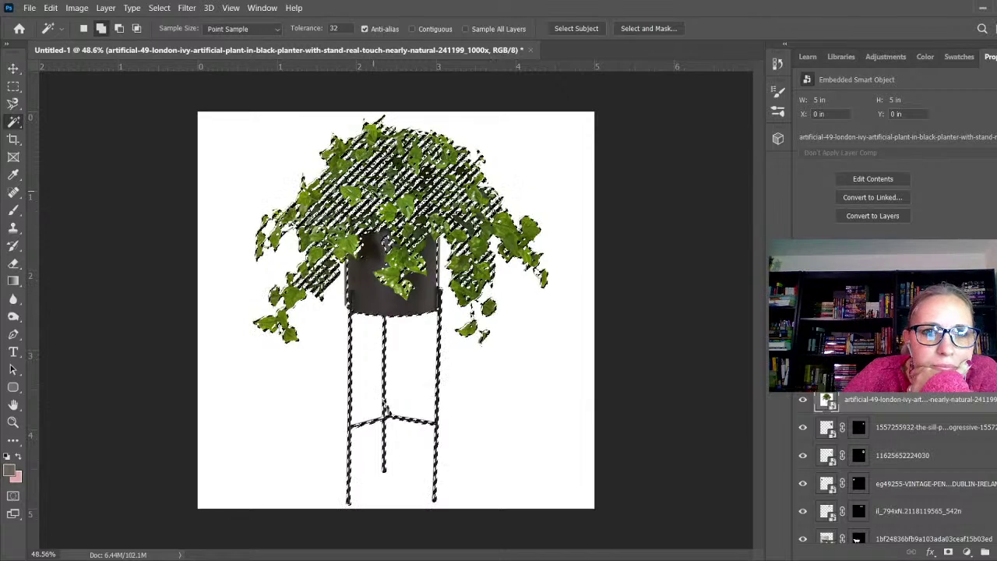
- Add the unselected leaf areas to the ivy selection and mask the plant stand layer to it
{"action": "left_click", "coordinate": [370, 172]}
{"action": "left_click", "coordinate": [377, 167]}
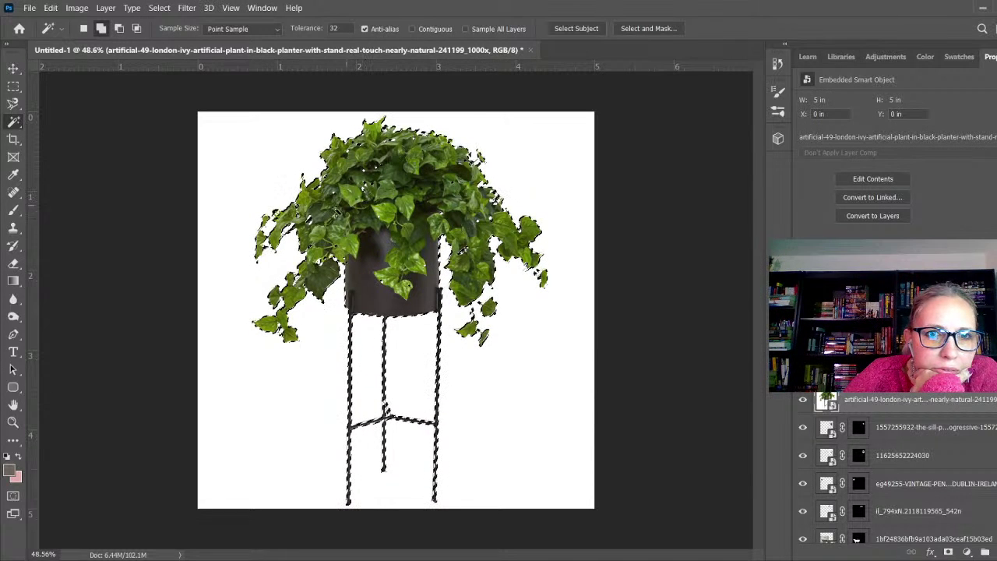
{"action": "key", "text": "ctrl+shift+i"}
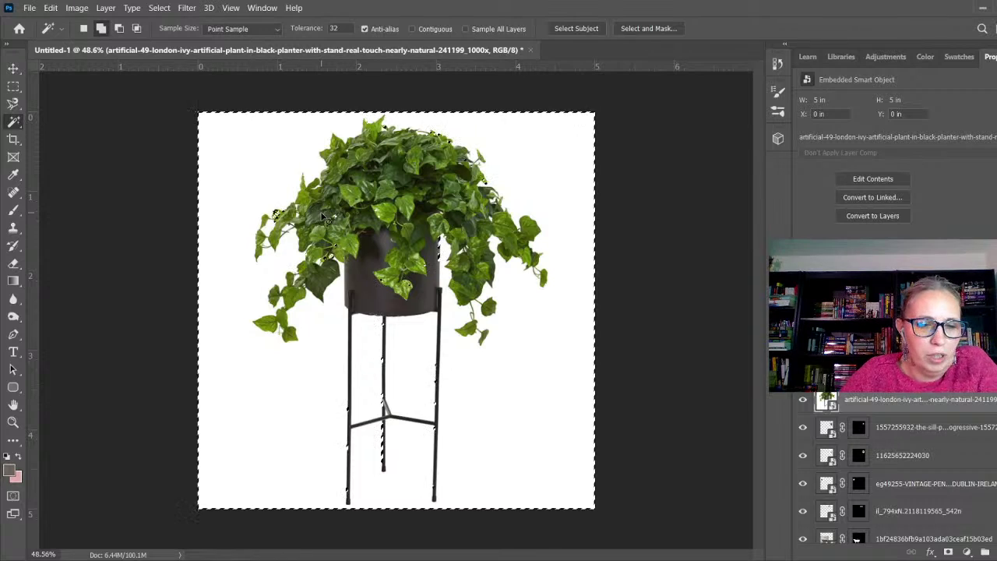
{"action": "key", "text": "ctrl+shift+i"}
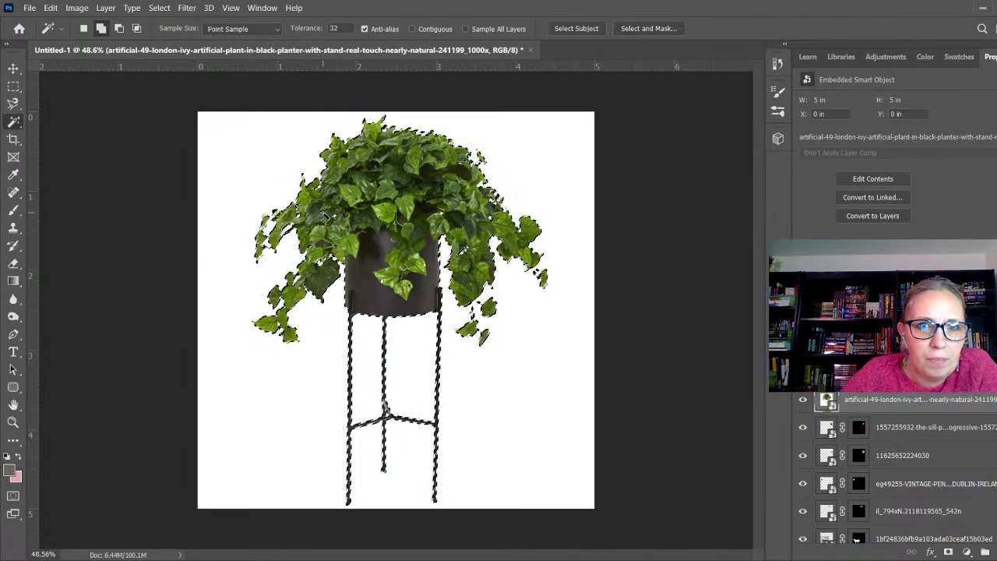
{"action": "left_click", "coordinate": [949, 552]}
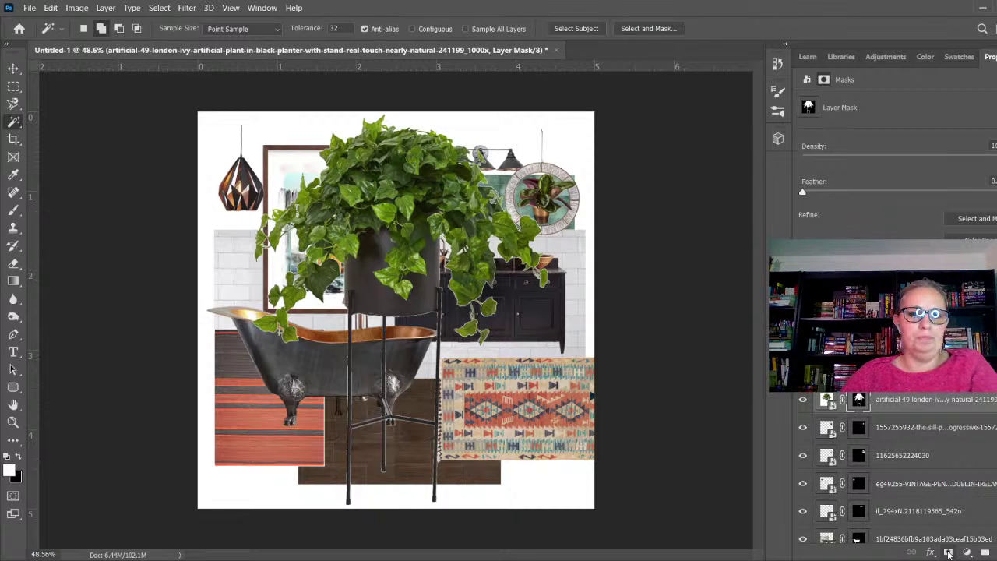
- Scale the masked ivy plant stand to 28.88% and place it over the red striped rug, beside the bathtub
{"action": "key", "text": "ctrl+t"}
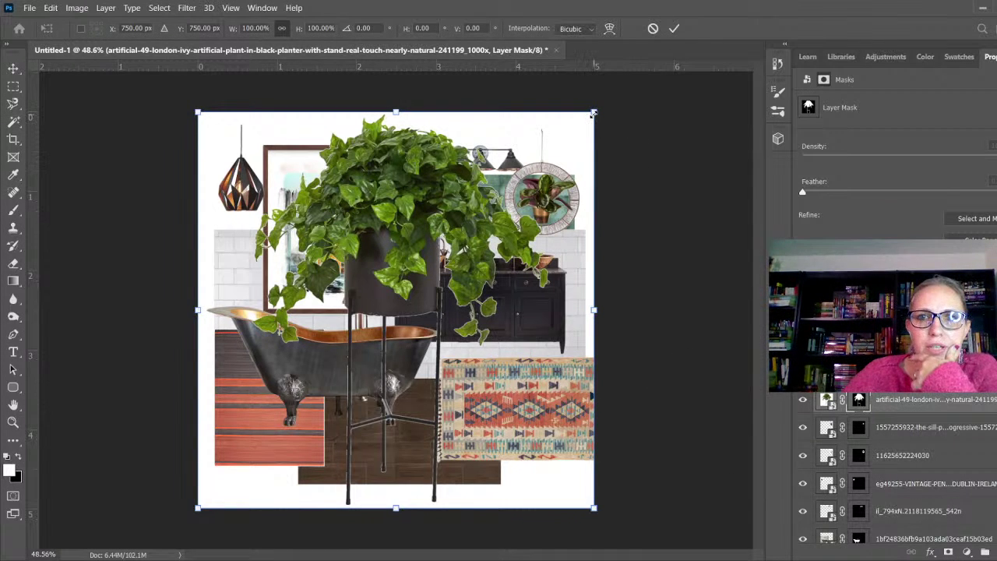
{"action": "left_click_drag", "start_coordinate": [594, 112], "coordinate": [312, 394]}
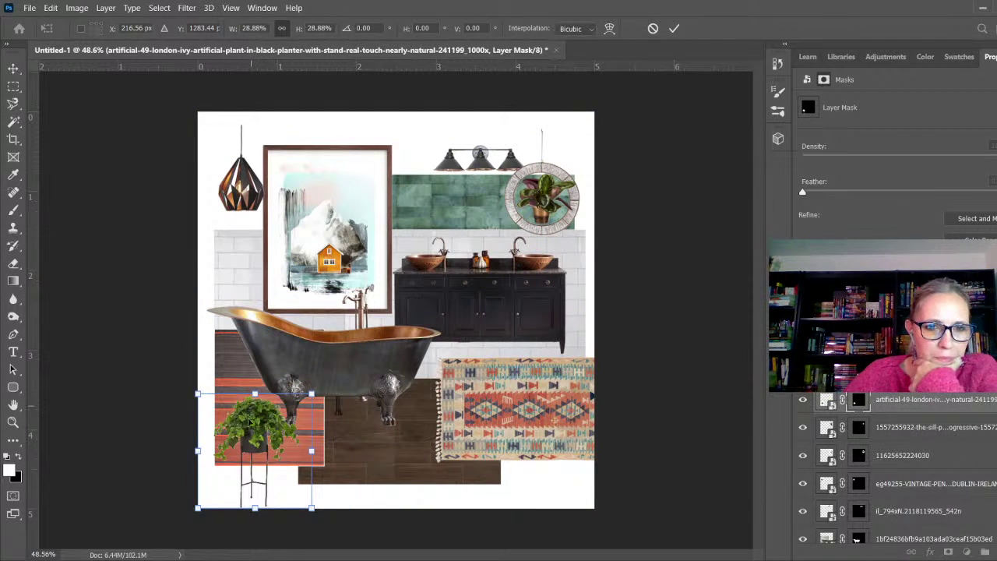
{"action": "left_click_drag", "start_coordinate": [249, 424], "coordinate": [553, 395]}
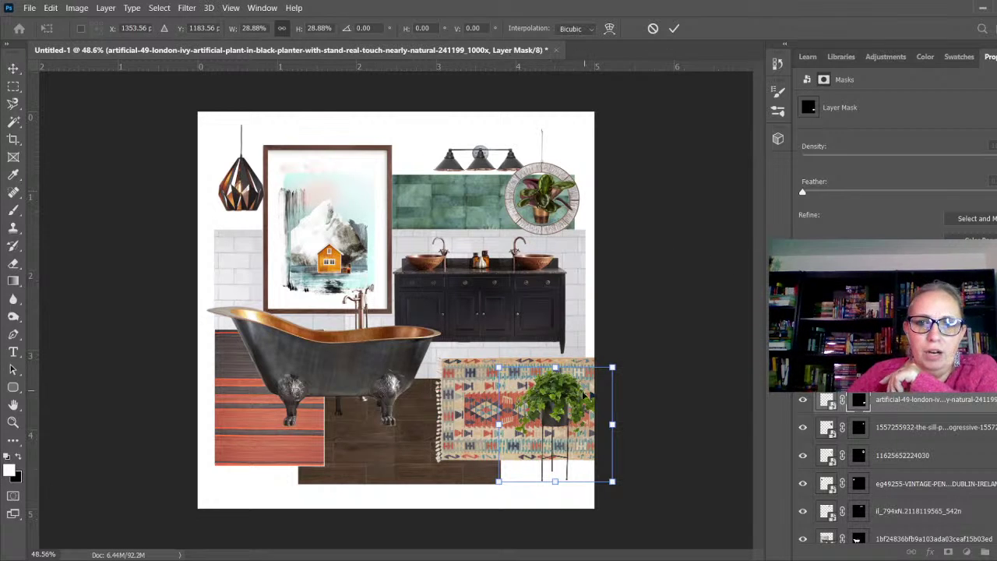
{"action": "left_click_drag", "start_coordinate": [567, 396], "coordinate": [258, 388]}
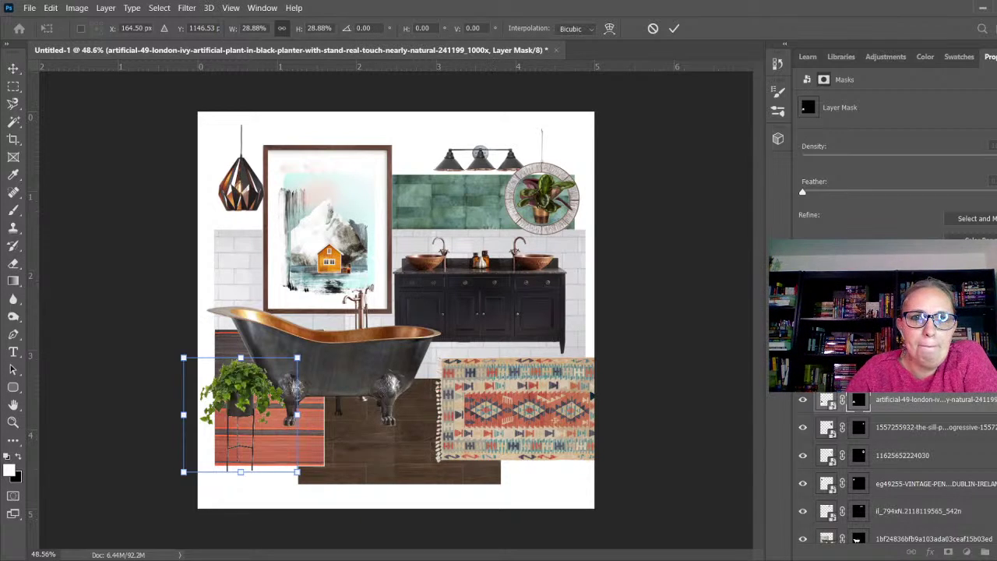
{"action": "left_click", "coordinate": [13, 68]}
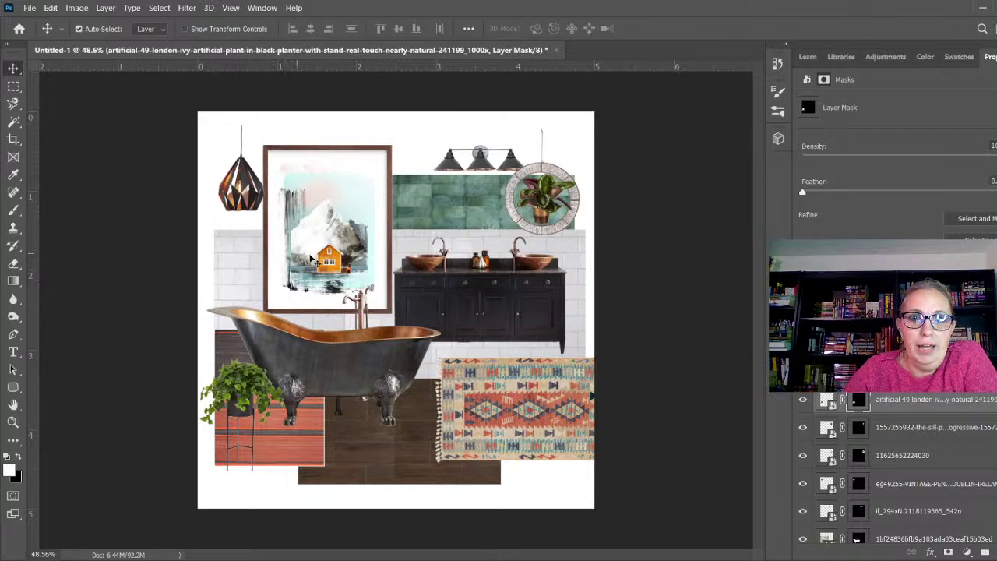
- Enlarge the framed orange house artwork to 108.55% and align its edge with the green tile, above the tub
{"action": "left_click", "coordinate": [317, 231]}
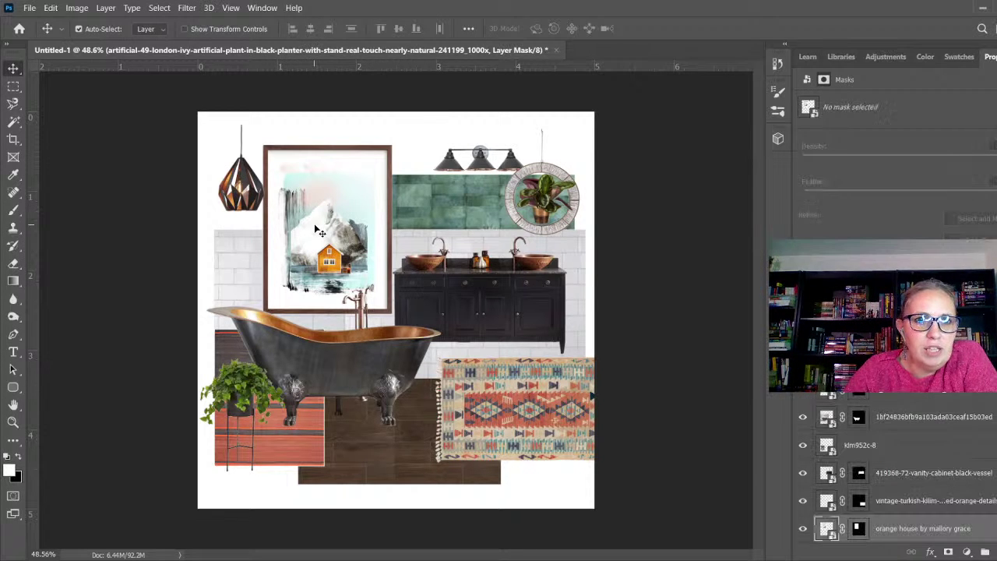
{"action": "key", "text": "ctrl+t"}
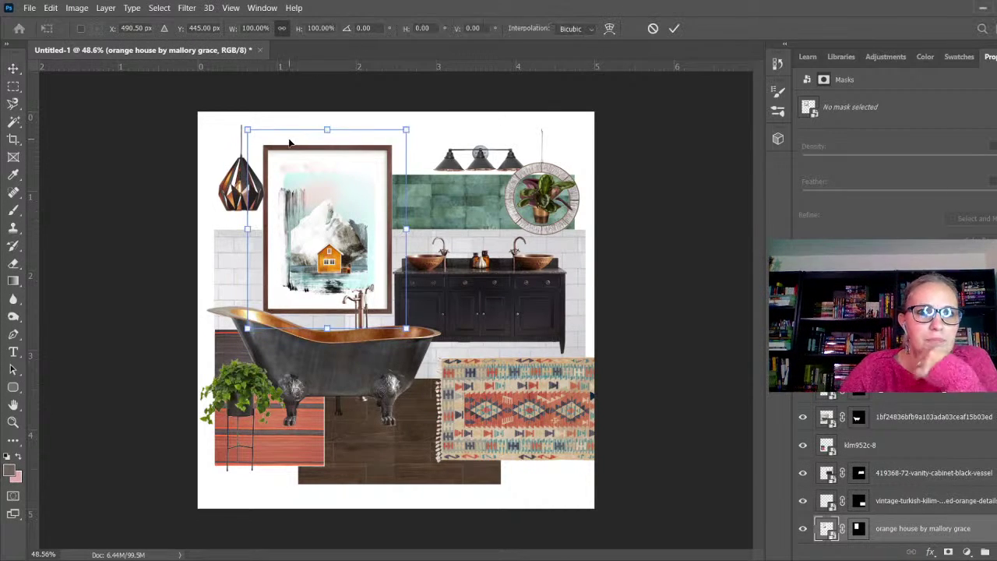
{"action": "left_click_drag", "start_coordinate": [246, 130], "coordinate": [227, 121]}
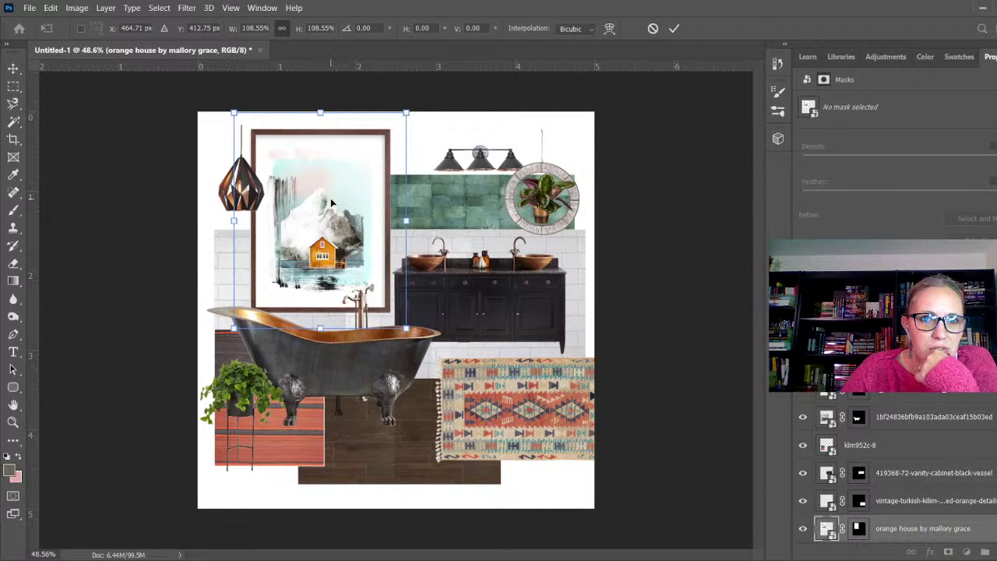
{"action": "left_click_drag", "start_coordinate": [331, 202], "coordinate": [331, 207]}
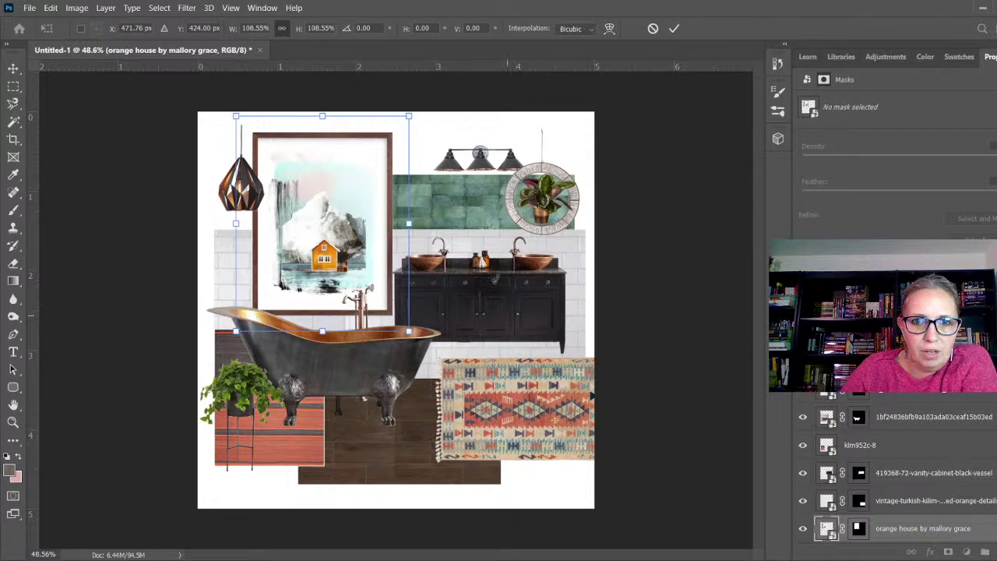
{"action": "left_click", "coordinate": [13, 69]}
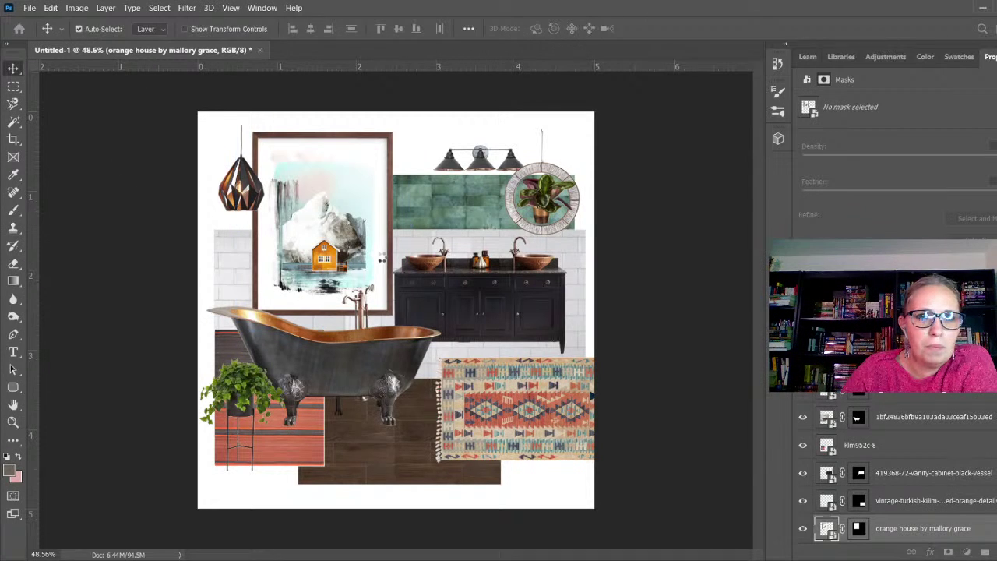
- Nudge the black double-sink vanity cabinet to the right, leaving a small gap beside the framed artwork
{"action": "left_click", "coordinate": [536, 313]}
{"action": "key", "text": "Right"}
{"action": "key", "text": "Right"}
{"action": "key", "text": "Right"}
{"action": "key", "text": "Right"}
{"action": "key", "text": "Right"}
{"action": "key", "text": "Right"}
{"action": "key", "text": "Right"}
{"action": "key", "text": "Right"}
{"action": "key", "text": "Right"}
{"action": "key", "text": "Right"}
{"action": "key", "text": "Right"}
{"action": "key", "text": "Right"}
{"action": "key", "text": "Right"}
{"action": "key", "text": "Right"}
{"action": "key", "text": "Right"}
{"action": "key", "text": "Right"}
{"action": "key", "text": "Right"}
{"action": "key", "text": "Right"}
{"action": "key", "text": "Right"}
{"action": "key", "text": "Right"}
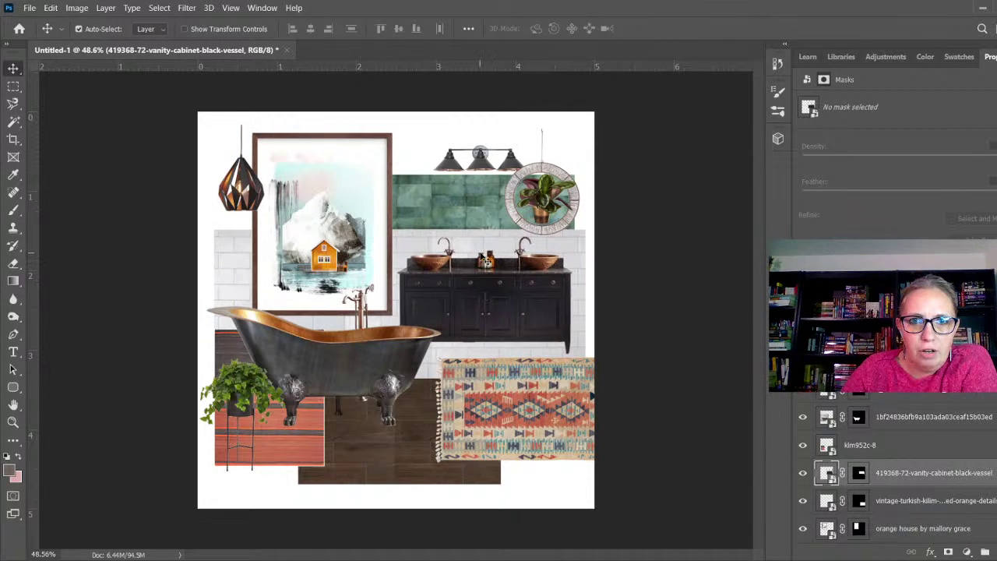
{"action": "key", "text": "Right"}
{"action": "key", "text": "Right"}
{"action": "key", "text": "Right"}
{"action": "key", "text": "Right"}
{"action": "key", "text": "Right"}
{"action": "key", "text": "Right"}
{"action": "key", "text": "Right"}
- Nudge the three-shade light to the right to line up with the vanity below it
{"action": "left_click", "coordinate": [480, 166]}
{"action": "key", "text": "Right"}
{"action": "key", "text": "Right"}
{"action": "key", "text": "Right"}
{"action": "key", "text": "Right"}
{"action": "key", "text": "Right"}
{"action": "key", "text": "Right"}
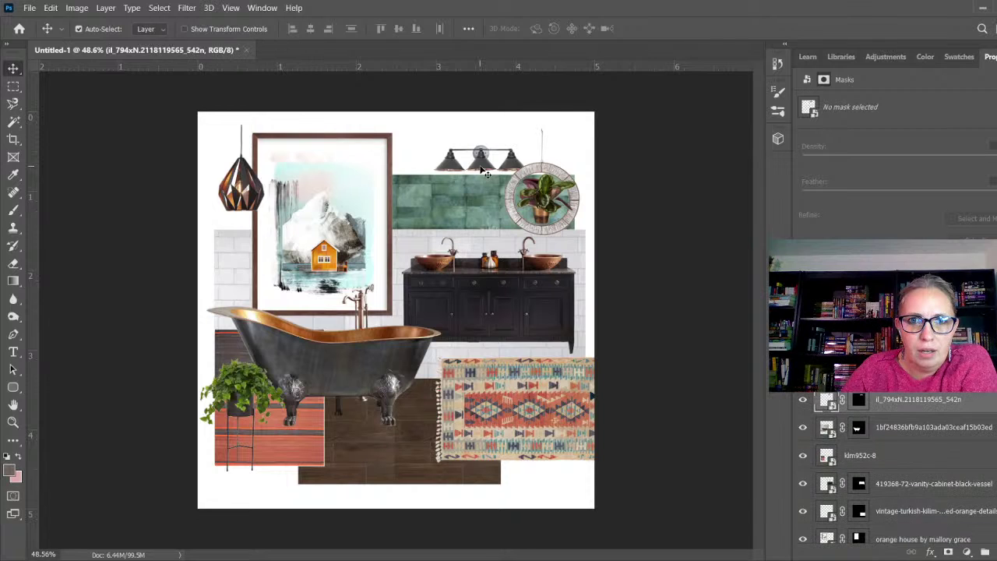
{"action": "key", "text": "Right"}
{"action": "key", "text": "Right"}
{"action": "key", "text": "Right"}
{"action": "key", "text": "Right"}
{"action": "key", "text": "Right"}
{"action": "key", "text": "Right"}
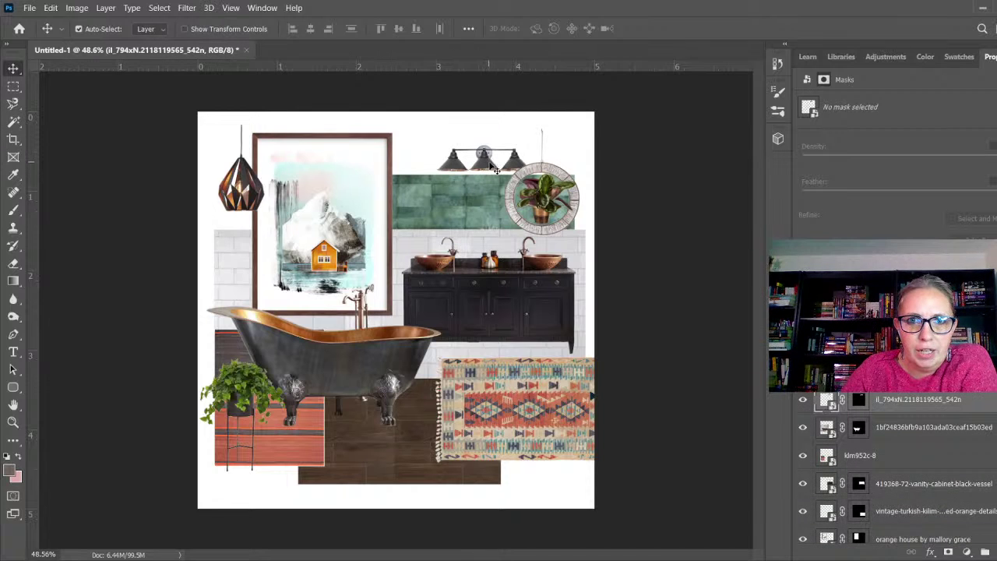
- Nudge the Turkish kilim rug slightly downward below the vanity
{"action": "left_click", "coordinate": [545, 425]}
{"action": "key", "text": "Down"}
{"action": "key", "text": "Down"}
{"action": "key", "text": "Down"}
{"action": "key", "text": "Down"}
{"action": "key", "text": "Down"}
{"action": "key", "text": "Down"}
{"action": "key", "text": "Down"}
{"action": "key", "text": "Down"}
{"action": "key", "text": "Down"}
{"action": "key", "text": "Down"}
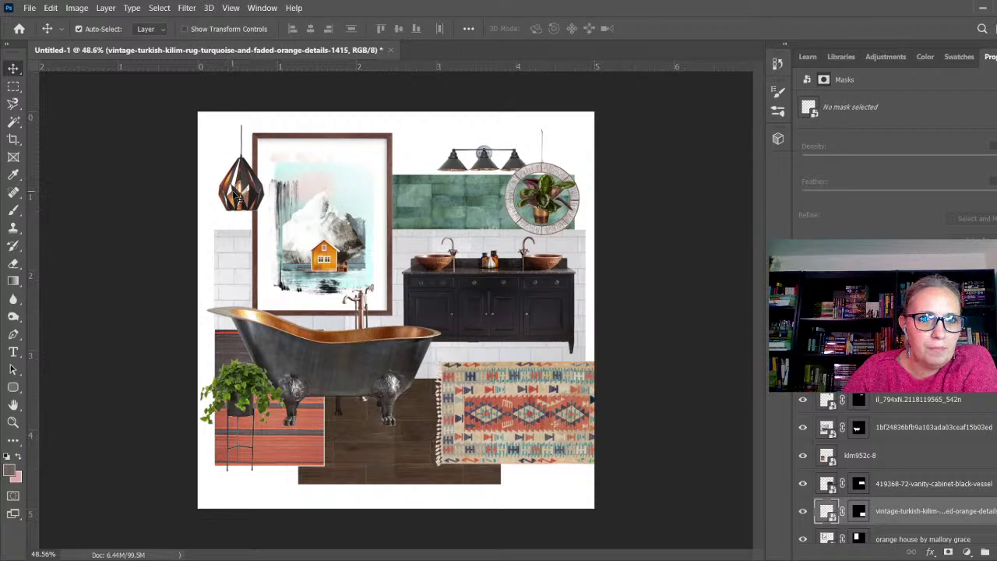
- Shift the black and copper pendant light slightly down and left beside the artwork, and deselect it
{"action": "left_click", "coordinate": [237, 198]}
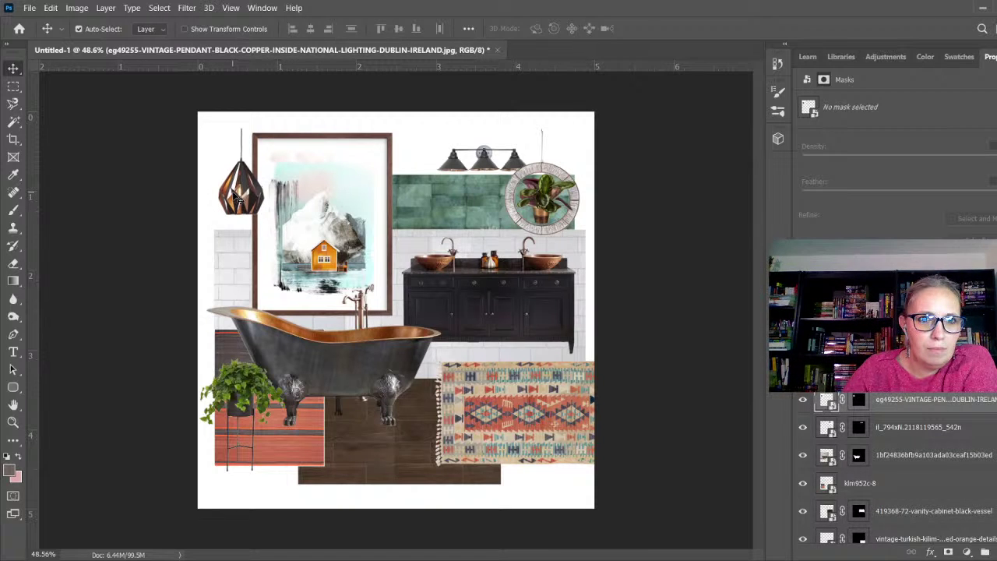
{"action": "key", "text": "Down"}
{"action": "key", "text": "Down"}
{"action": "key", "text": "Left"}
{"action": "key", "text": "Left"}
{"action": "key", "text": "Left"}
{"action": "key", "text": "Left"}
{"action": "key", "text": "Left"}
{"action": "key", "text": "Left"}
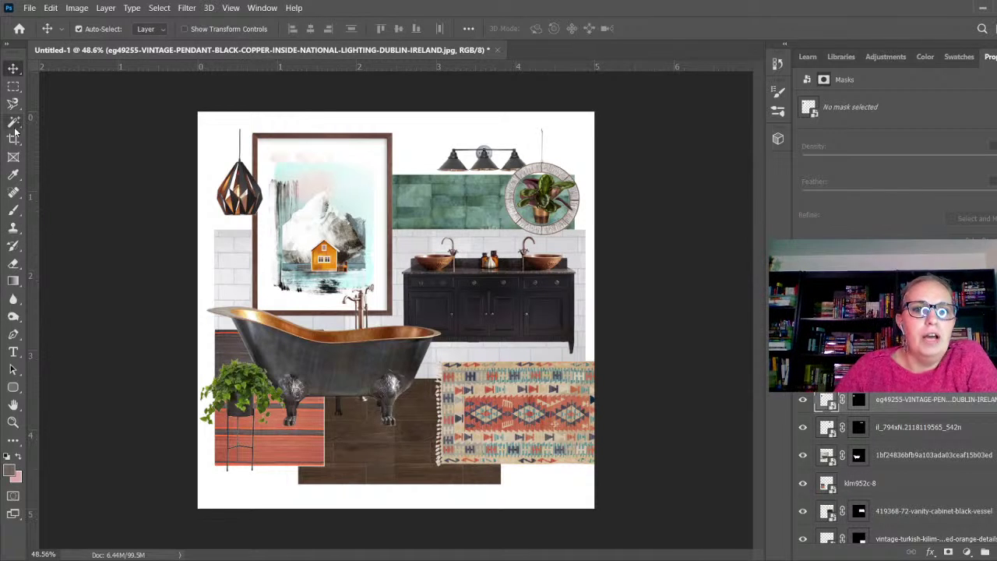
{"action": "left_click", "coordinate": [94, 134]}
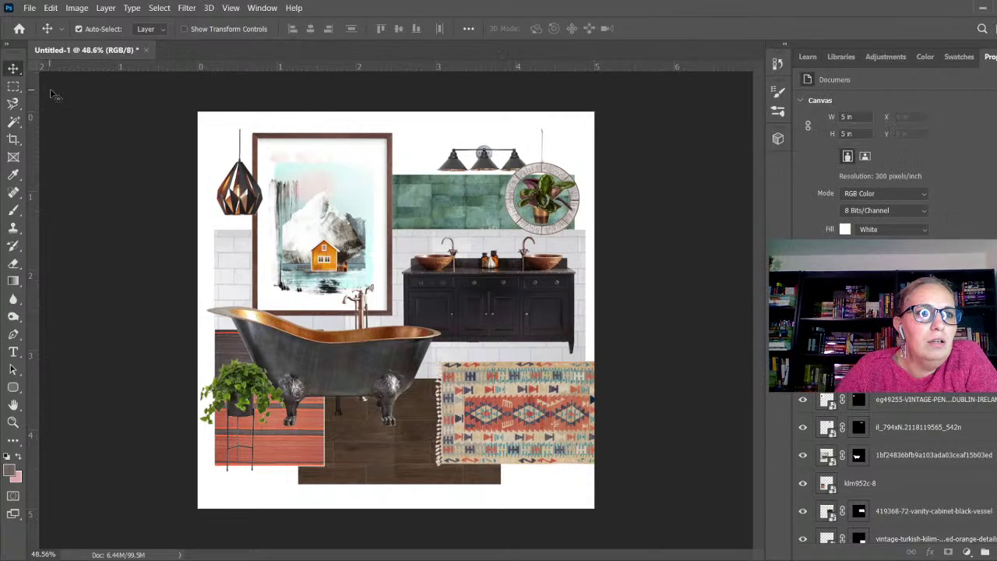
- Select all mood board items, scale them together to 95.13% and centre them at X 750 px, Y 750 px
{"action": "left_click_drag", "start_coordinate": [63, 90], "coordinate": [600, 483]}
{"action": "key", "text": "ctrl+t"}
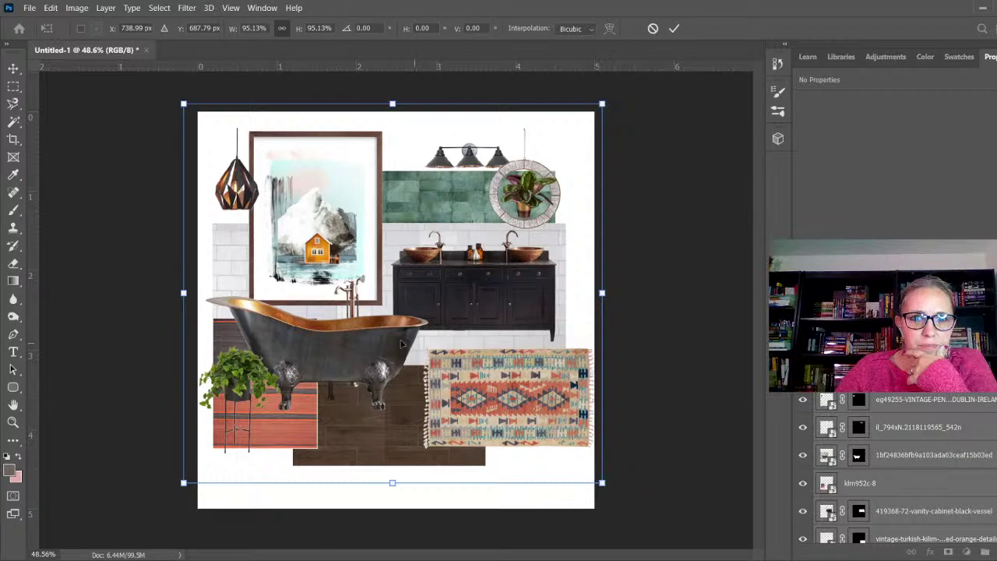
{"action": "left_click_drag", "start_coordinate": [377, 339], "coordinate": [384, 358]}
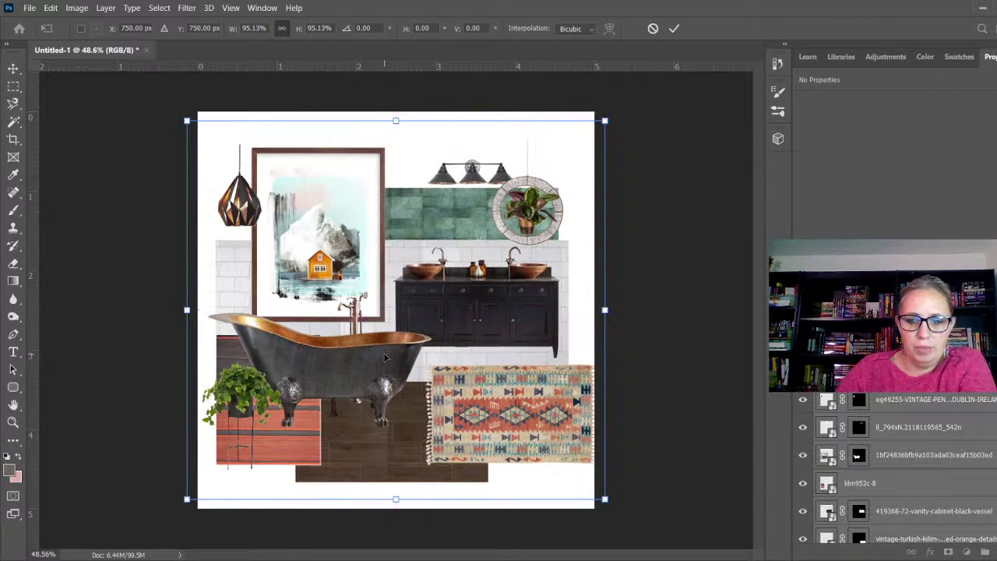
- Nudge the scaled group up to Y 725.29 px and apply the transformation
{"action": "key", "text": "Up"}
{"action": "key", "text": "Up"}
{"action": "key", "text": "Up"}
{"action": "key", "text": "Up"}
{"action": "key", "text": "Up"}
{"action": "key", "text": "Up"}
{"action": "key", "text": "Up"}
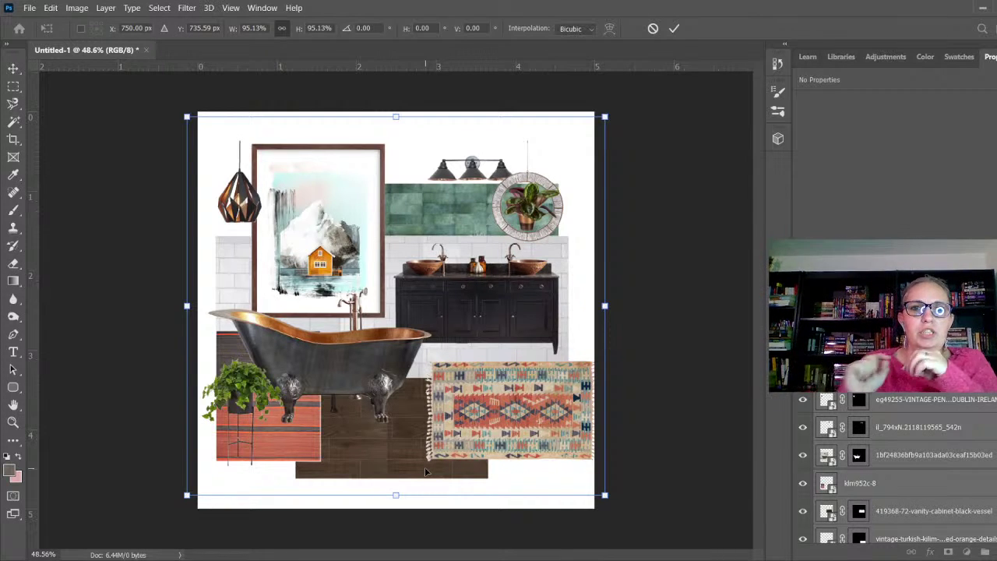
{"action": "key", "text": "Up"}
{"action": "key", "text": "Up"}
{"action": "key", "text": "Up"}
{"action": "key", "text": "Up"}
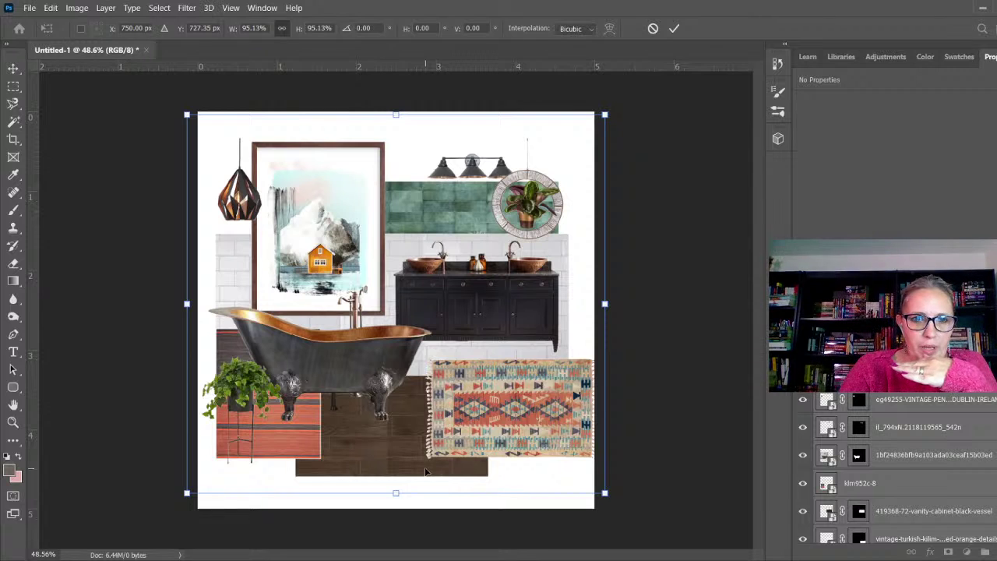
{"action": "key", "text": "Up"}
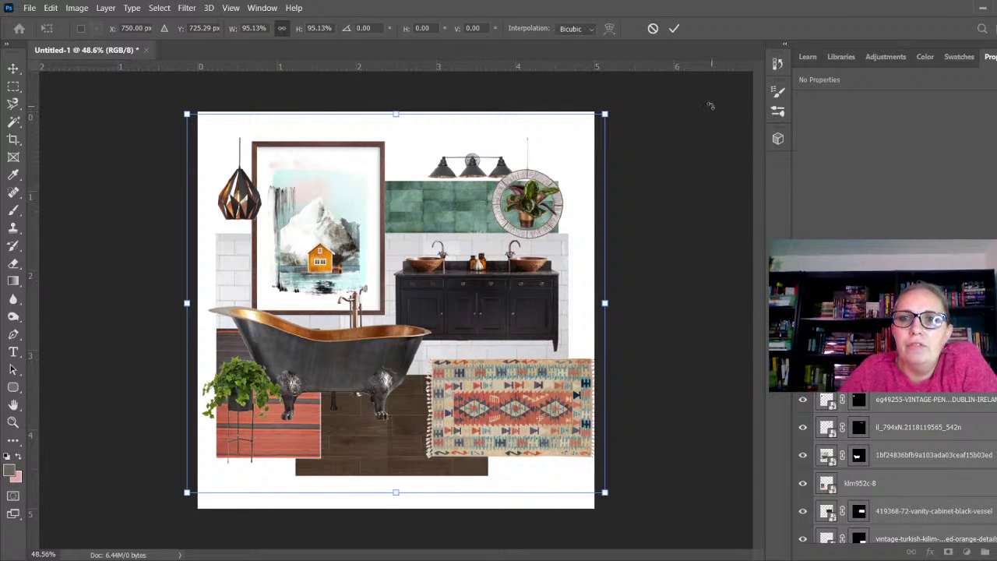
{"action": "left_click", "coordinate": [14, 70]}
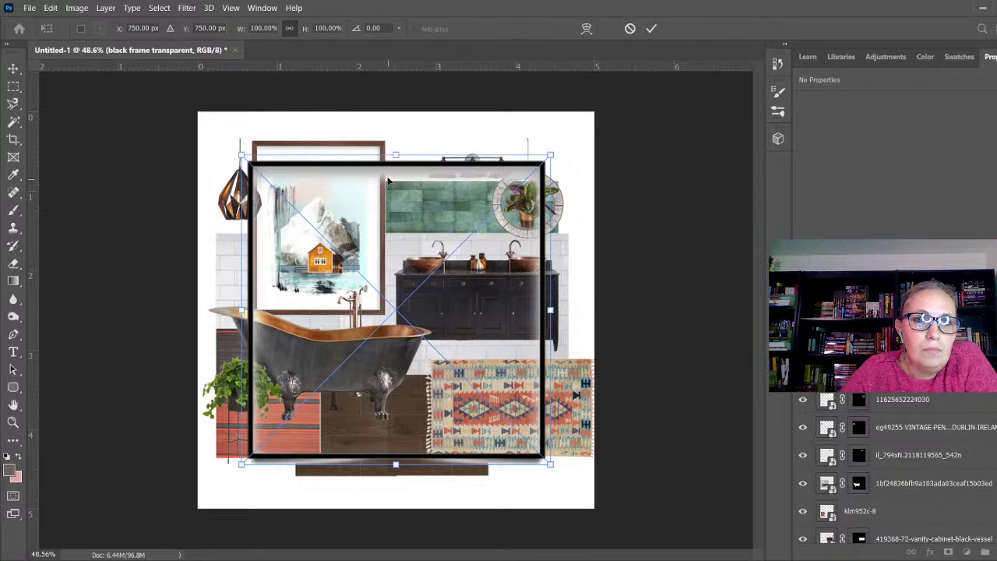
- Enlarge the placed black frame to 128.84% and move it down so only its upper bar lies along the canvas's lower edge
{"action": "left_click_drag", "start_coordinate": [387, 170], "coordinate": [343, 127]}
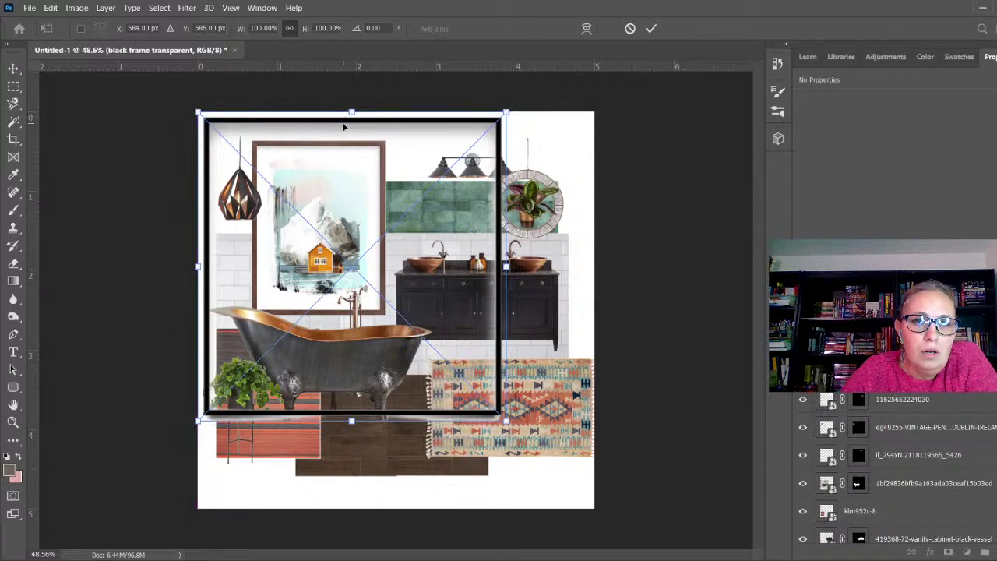
{"action": "left_click_drag", "start_coordinate": [505, 425], "coordinate": [595, 512]}
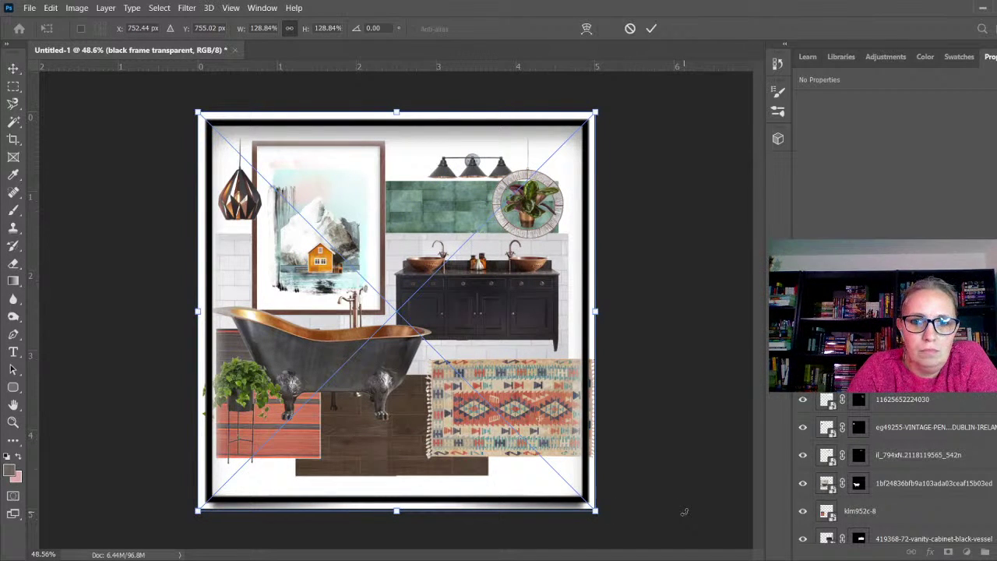
{"action": "key", "text": "Right"}
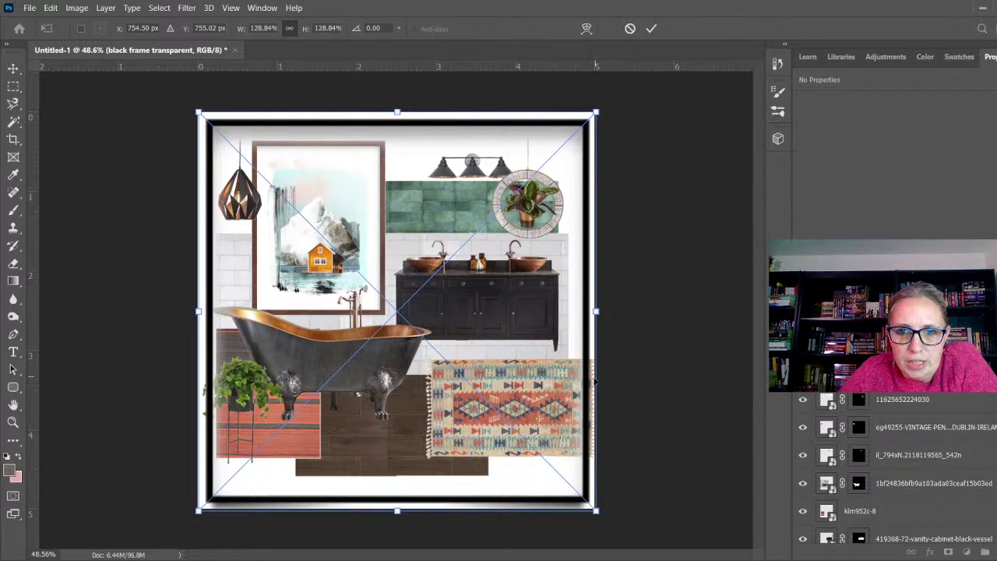
{"action": "left_click_drag", "start_coordinate": [441, 125], "coordinate": [437, 505]}
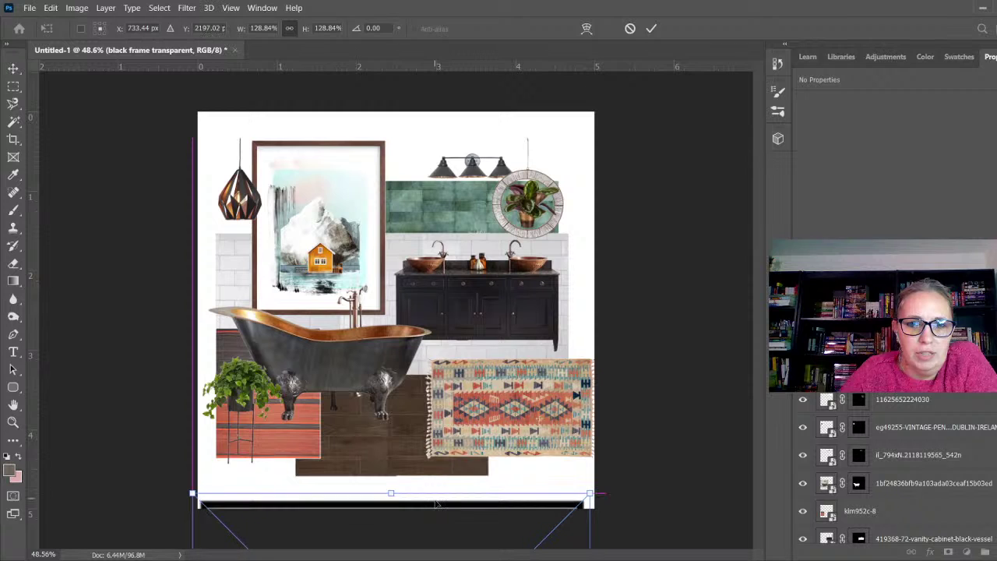
{"action": "key", "text": "Return"}
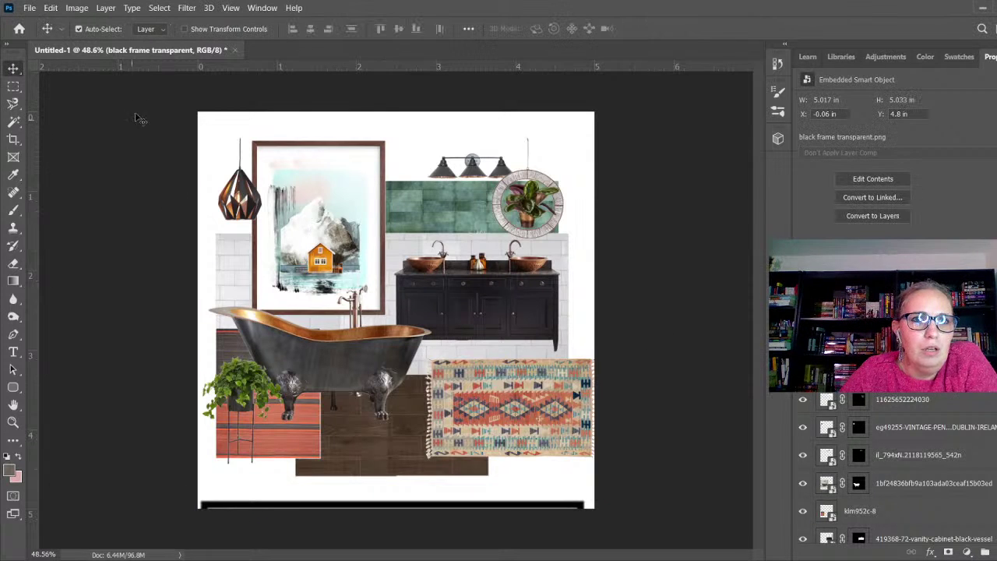
- Select all furnishings, scale them together to 96.76% and position them at X 750 px, Y 724.94 px
{"action": "left_click_drag", "start_coordinate": [148, 92], "coordinate": [631, 479]}
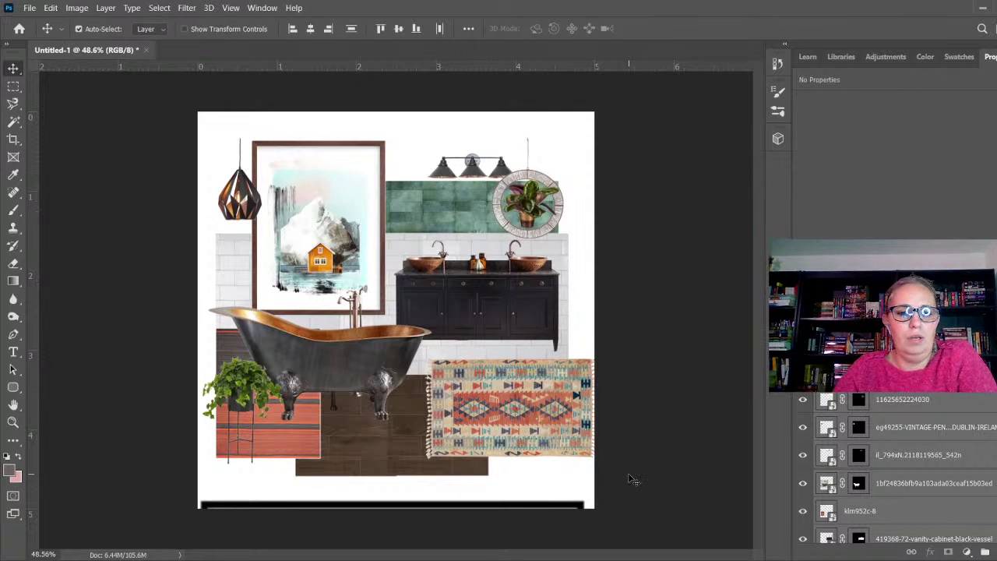
{"action": "key", "text": "ctrl+t"}
{"action": "left_click_drag", "start_coordinate": [605, 492], "coordinate": [591, 481]}
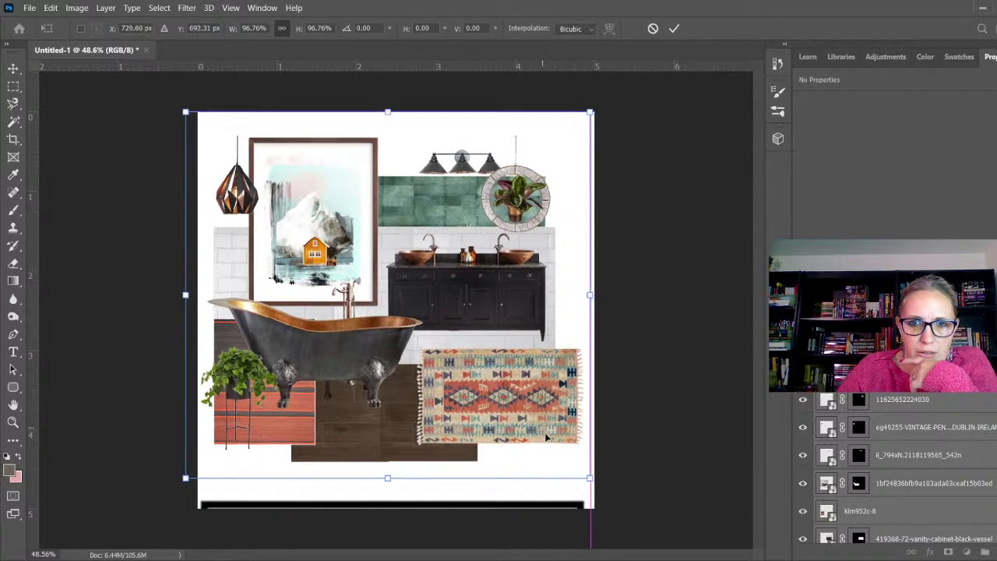
{"action": "left_click_drag", "start_coordinate": [544, 433], "coordinate": [548, 432]}
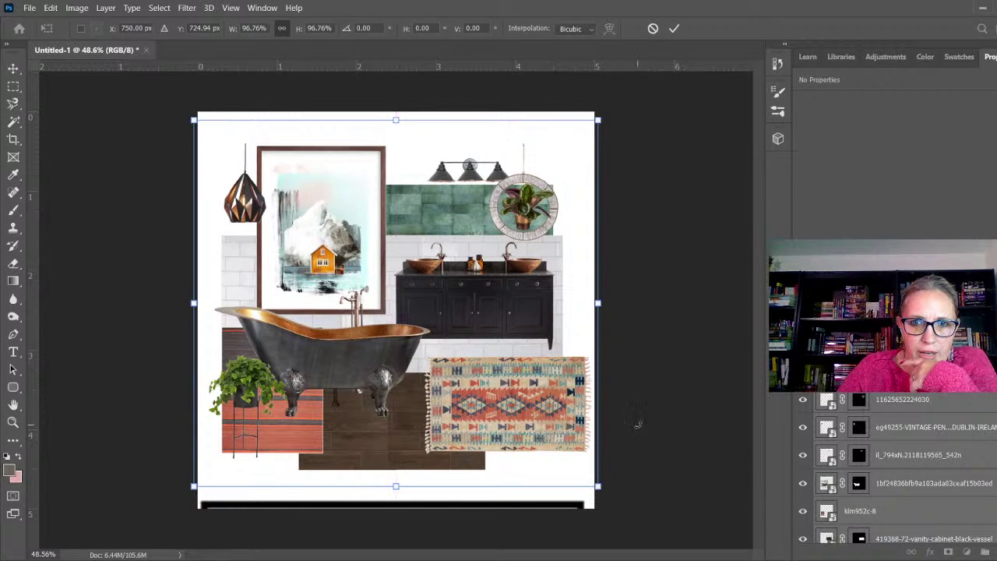
{"action": "left_click", "coordinate": [13, 69]}
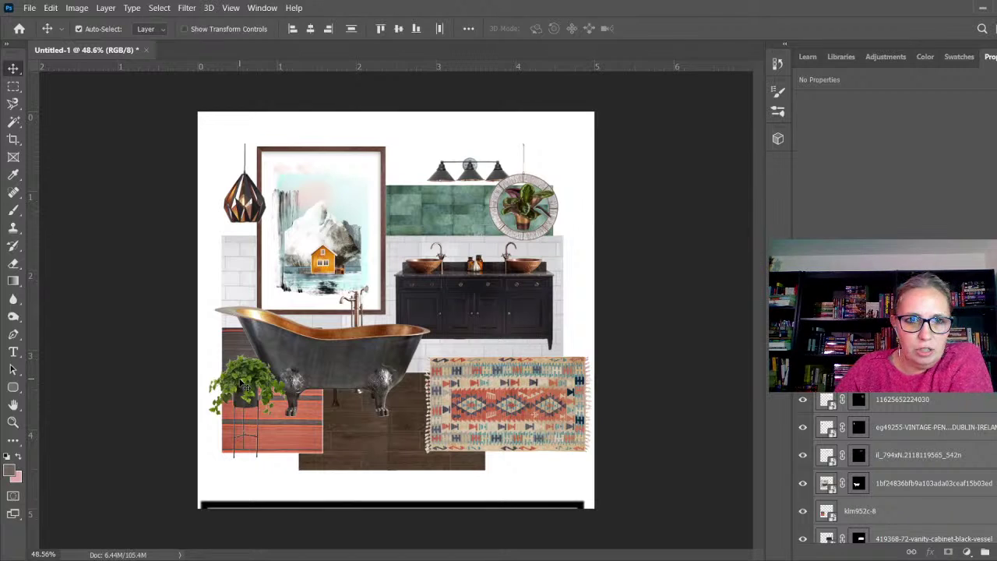
- Nudge the whole furnishings group slightly left and deselect it
{"action": "left_click_drag", "start_coordinate": [245, 386], "coordinate": [247, 386]}
{"action": "key", "text": "Left"}
{"action": "key", "text": "Left"}
{"action": "key", "text": "Left"}
{"action": "key", "text": "Left"}
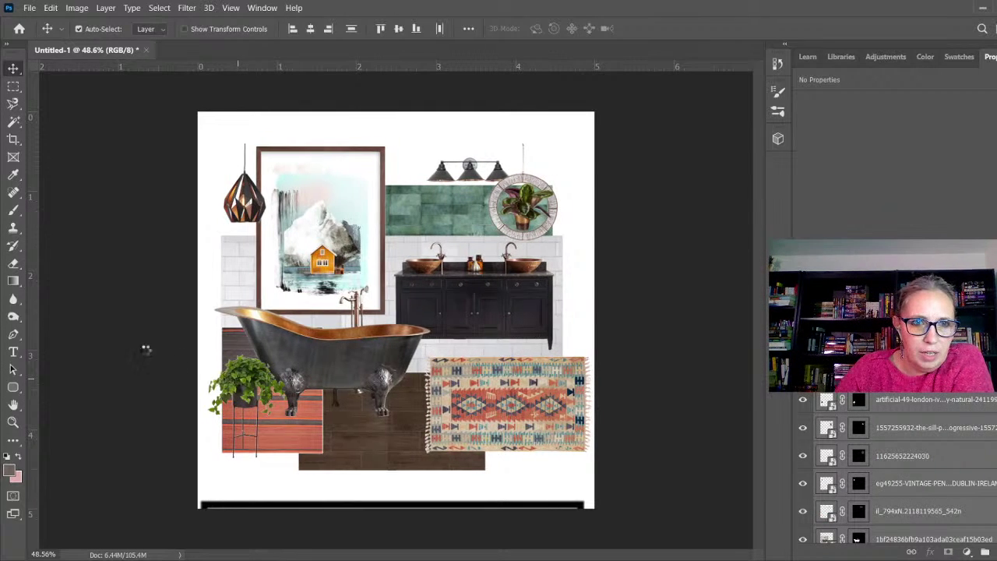
{"action": "left_click", "coordinate": [137, 349]}
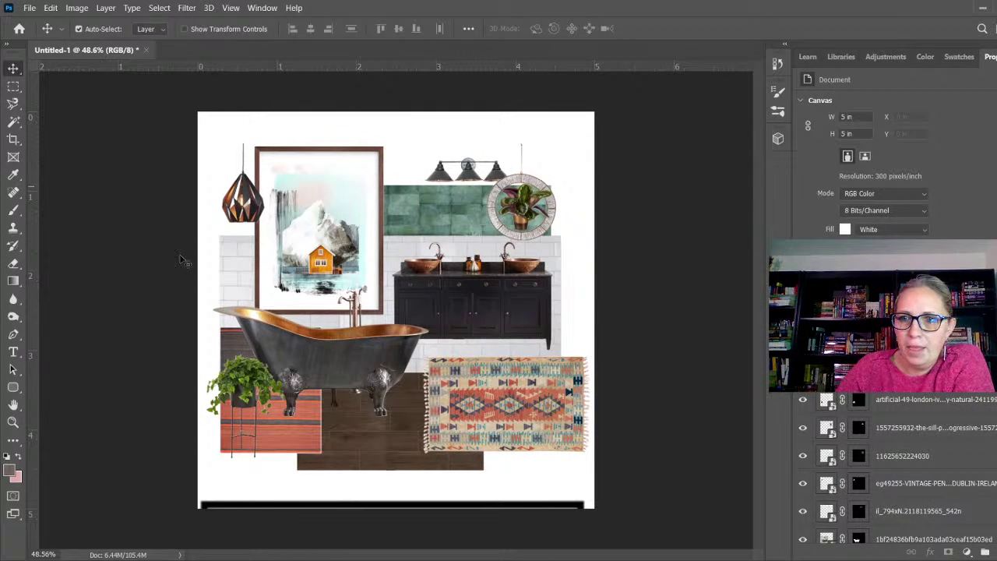
- Nudge the ivy plant stand to the right, in front of the bathtub's end
{"action": "left_click", "coordinate": [259, 377]}
{"action": "key", "text": "Right"}
{"action": "key", "text": "Right"}
{"action": "key", "text": "Right"}
{"action": "key", "text": "Right"}
{"action": "key", "text": "Right"}
{"action": "key", "text": "Right"}
{"action": "key", "text": "Right"}
{"action": "key", "text": "Right"}
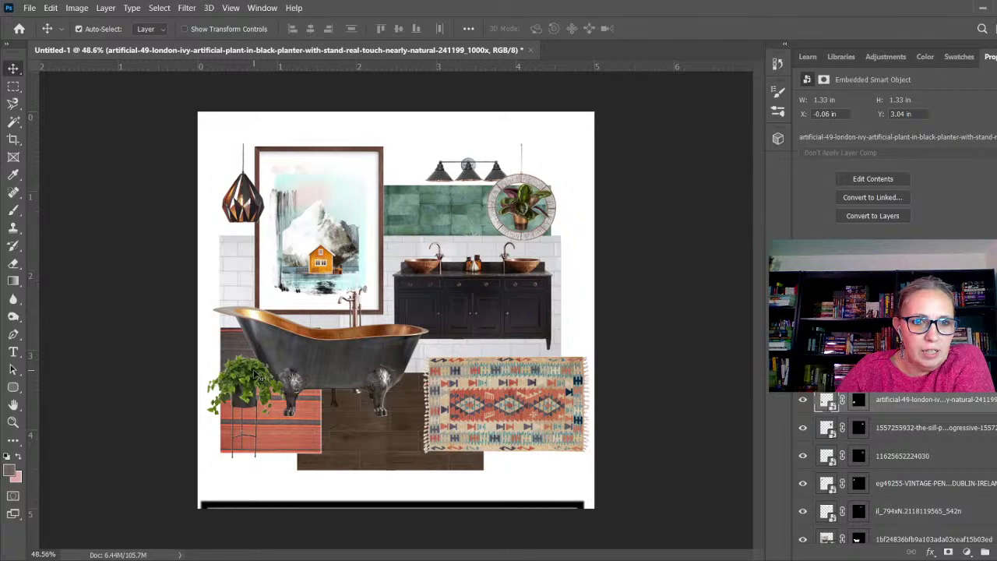
- Nudge the ivy plant stand further right over the striped rug, to X 0.08 in
{"action": "key", "text": "Right"}
{"action": "key", "text": "Right"}
{"action": "key", "text": "Right"}
{"action": "key", "text": "Right"}
{"action": "key", "text": "Right"}
{"action": "key", "text": "Right"}
{"action": "key", "text": "Right"}
{"action": "key", "text": "Right"}
{"action": "key", "text": "Right"}
{"action": "key", "text": "Right"}
{"action": "key", "text": "Right"}
{"action": "key", "text": "Right"}
{"action": "key", "text": "Right"}
{"action": "key", "text": "Right"}
{"action": "key", "text": "Right"}
{"action": "key", "text": "Right"}
{"action": "key", "text": "Right"}
{"action": "key", "text": "Right"}
{"action": "key", "text": "Right"}
{"action": "key", "text": "Right"}
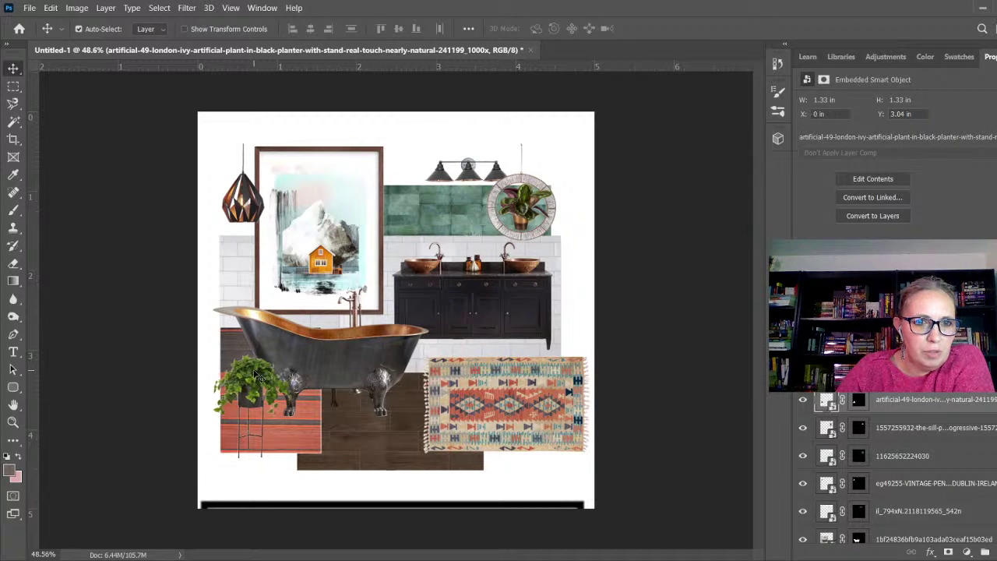
{"action": "key", "text": "Right"}
{"action": "key", "text": "Right"}
{"action": "key", "text": "Right"}
{"action": "key", "text": "Right"}
{"action": "key", "text": "Right"}
{"action": "key", "text": "Right"}
{"action": "key", "text": "Right"}
{"action": "key", "text": "Right"}
{"action": "key", "text": "Right"}
{"action": "key", "text": "Right"}
{"action": "key", "text": "Right"}
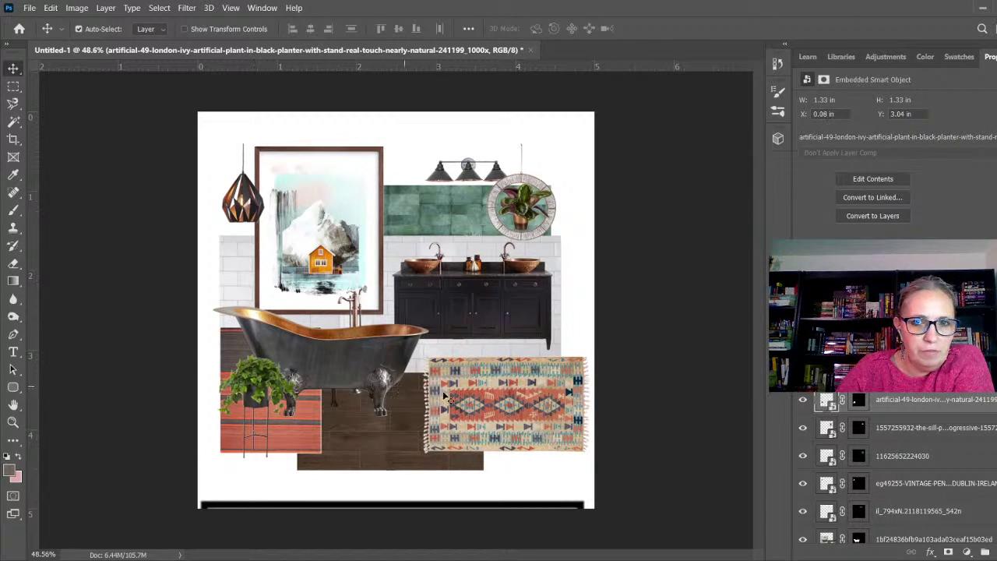
- Nudge the turquoise and orange kilim rug left to X 2.63 in, closer to the bathtub
{"action": "left_click", "coordinate": [559, 420]}
{"action": "key", "text": "Left"}
{"action": "key", "text": "Left"}
{"action": "key", "text": "Left"}
{"action": "key", "text": "Left"}
{"action": "key", "text": "Left"}
{"action": "key", "text": "Left"}
{"action": "key", "text": "Left"}
{"action": "key", "text": "Left"}
{"action": "key", "text": "Left"}
{"action": "key", "text": "Left"}
{"action": "key", "text": "Left"}
{"action": "key", "text": "Left"}
{"action": "key", "text": "Left"}
{"action": "key", "text": "Left"}
{"action": "key", "text": "Left"}
{"action": "key", "text": "Left"}
{"action": "key", "text": "Left"}
{"action": "key", "text": "Left"}
{"action": "key", "text": "Left"}
{"action": "key", "text": "Left"}
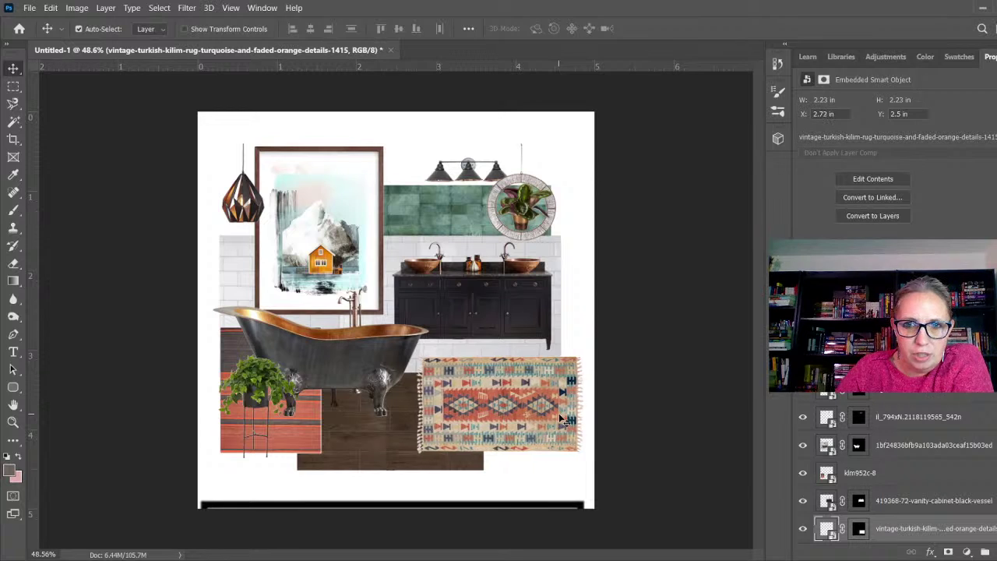
{"action": "key", "text": "Left"}
{"action": "key", "text": "Left"}
{"action": "key", "text": "Left"}
{"action": "key", "text": "Left"}
{"action": "key", "text": "Left"}
{"action": "key", "text": "Left"}
{"action": "key", "text": "Left"}
{"action": "key", "text": "Left"}
{"action": "key", "text": "Left"}
{"action": "key", "text": "Left"}
{"action": "key", "text": "Left"}
{"action": "key", "text": "Left"}
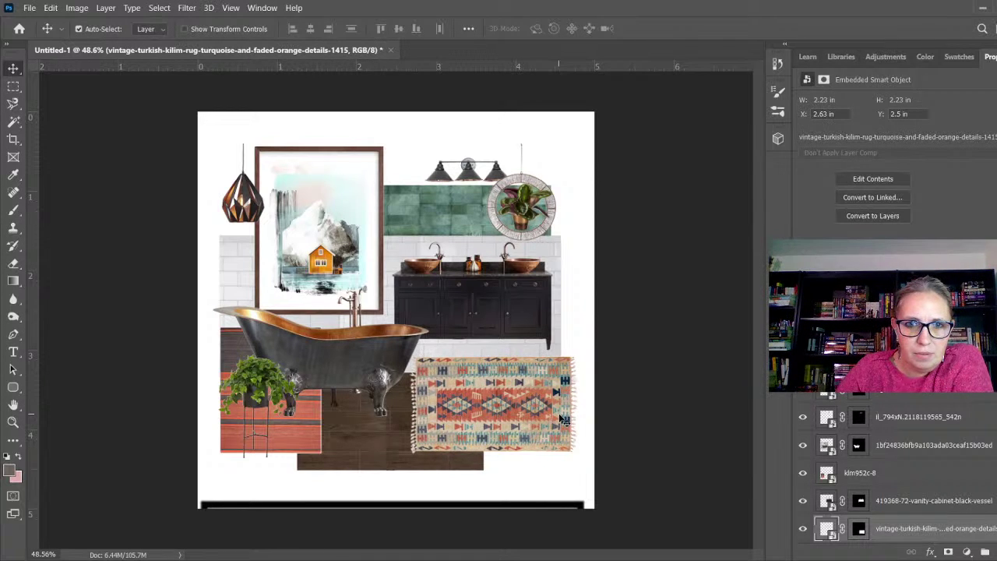
- Move the black frame up to X 0 in, Y 0 in so it surrounds the whole composition
{"action": "left_click_drag", "start_coordinate": [549, 506], "coordinate": [548, 130]}
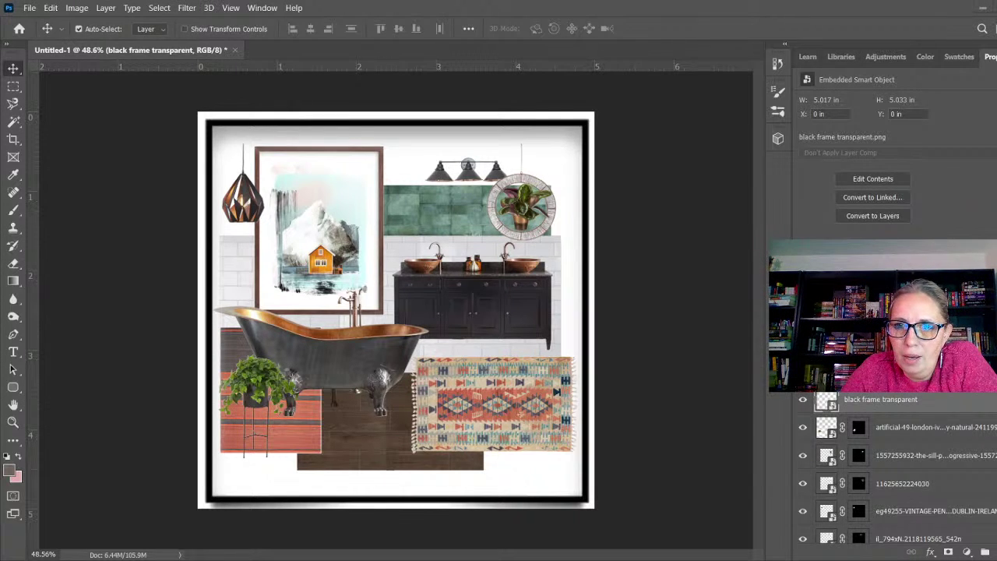
- Place the Revision Custom Home Design logo inside the frame's lower-right corner, scaled down to 4.38%
{"action": "left_click", "coordinate": [470, 434]}
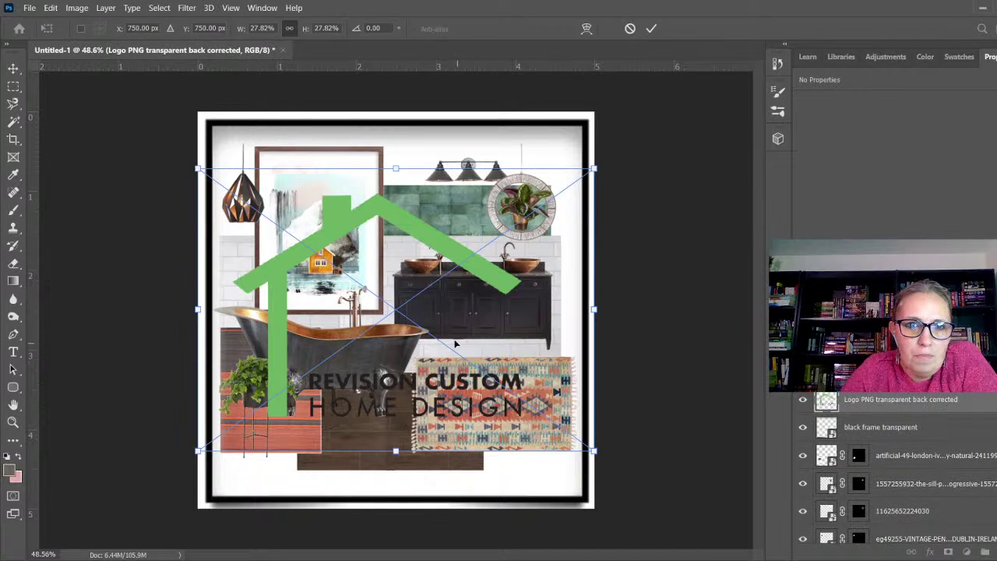
{"action": "left_click_drag", "start_coordinate": [197, 168], "coordinate": [536, 465]}
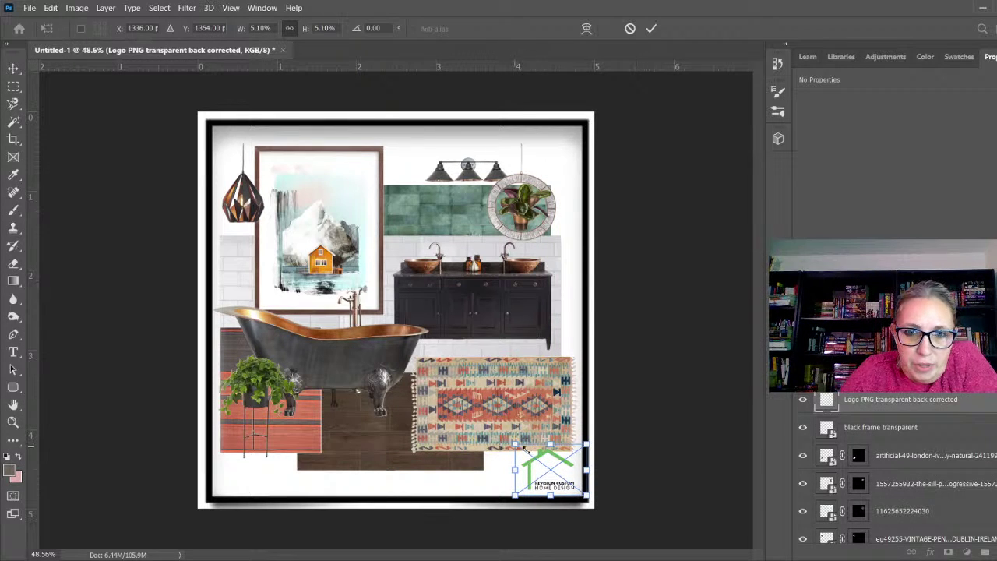
{"action": "left_click_drag", "start_coordinate": [516, 445], "coordinate": [526, 451]}
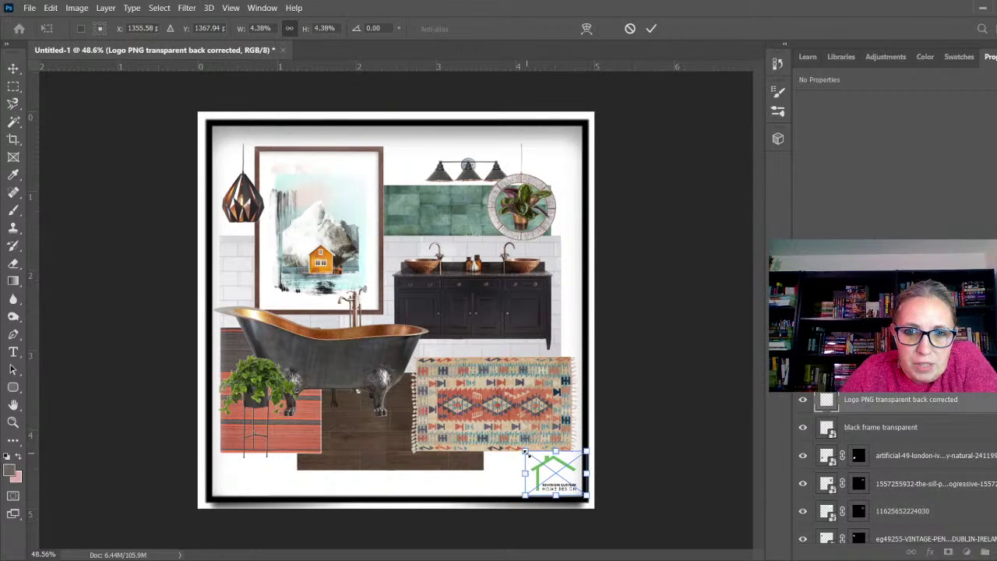
{"action": "left_click", "coordinate": [13, 69]}
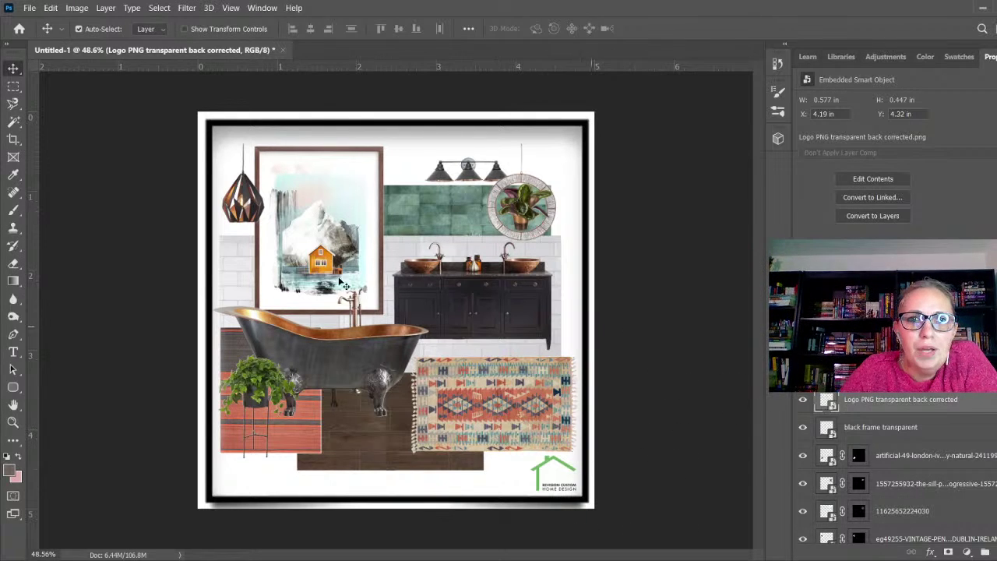
{"action": "left_click", "coordinate": [13, 352]}
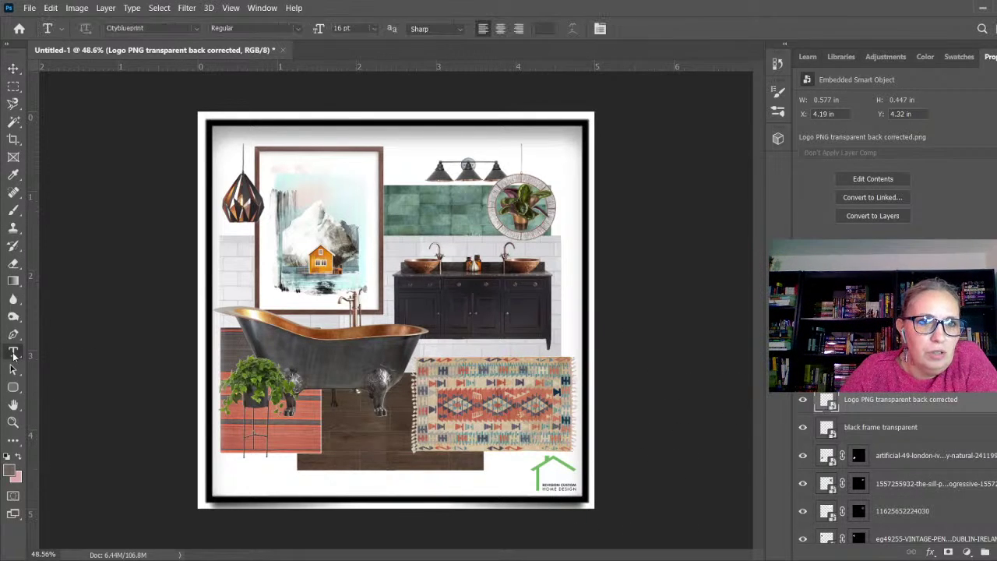
{"action": "left_click", "coordinate": [326, 222]}
{"action": "type", "text": "Rev"}
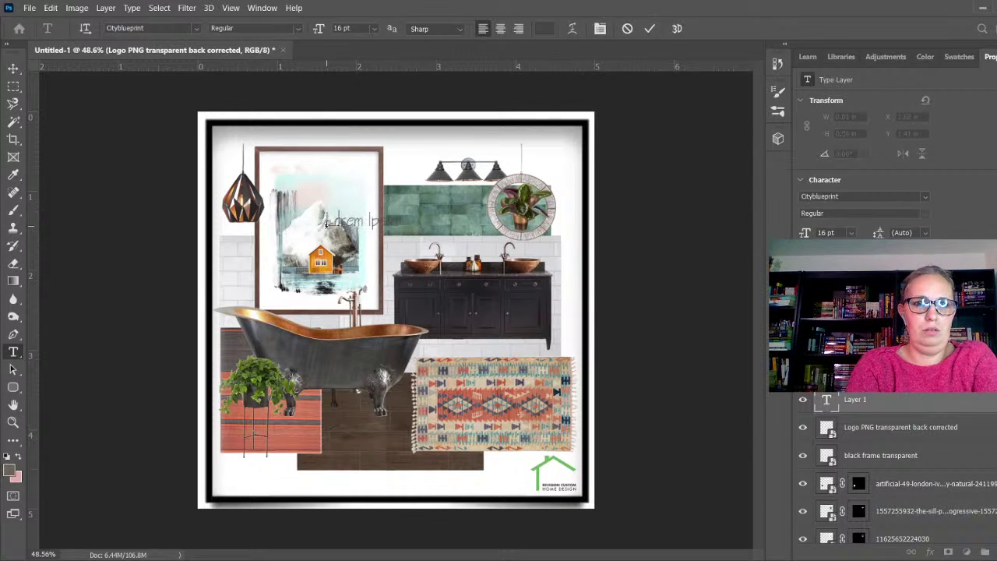
{"action": "type", "text": "isio"}
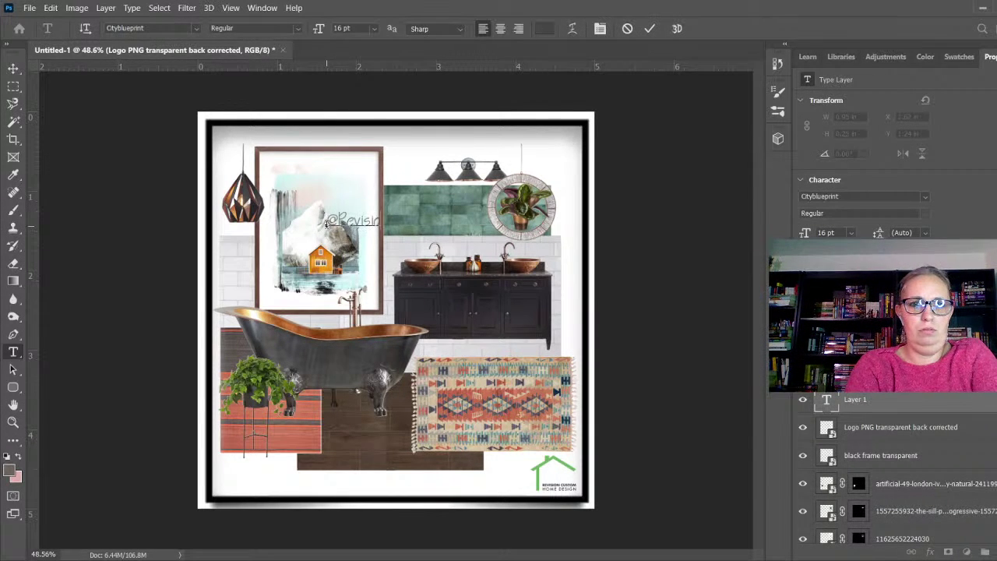
{"action": "type", "text": "nCustom"}
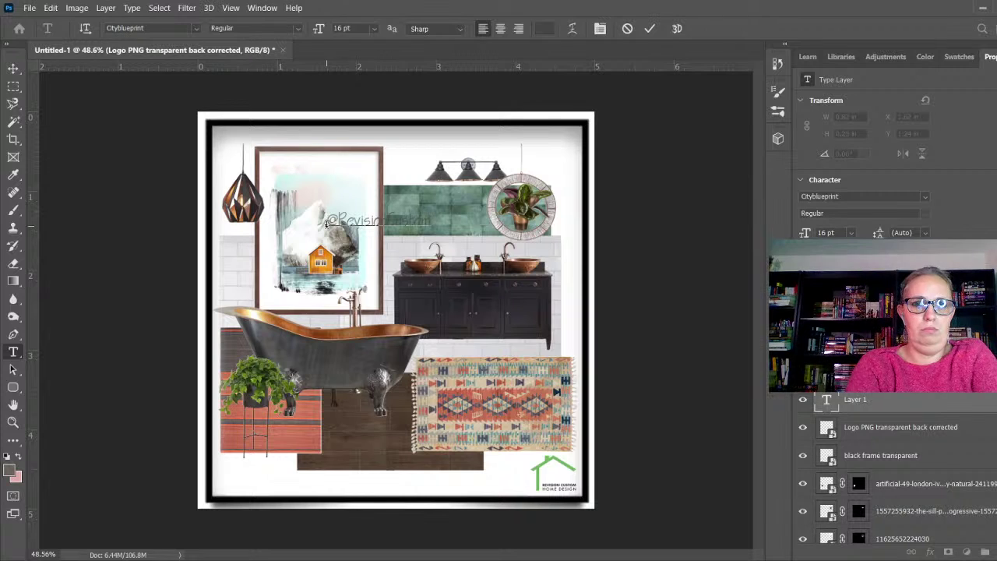
{"action": "type", "text": "HomeDesign"}
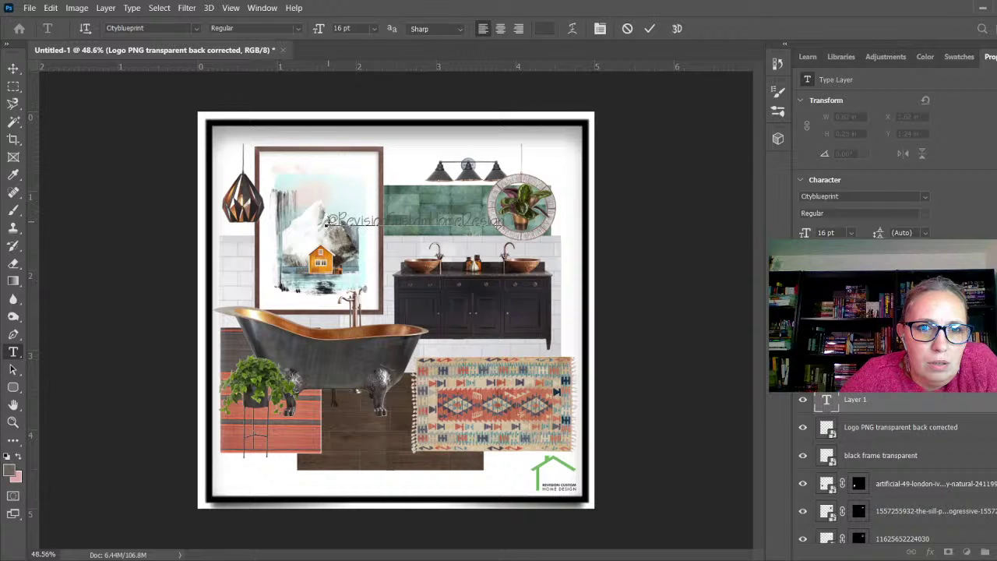
{"action": "left_click", "coordinate": [13, 67]}
{"action": "left_click_drag", "start_coordinate": [335, 224], "coordinate": [252, 263]}
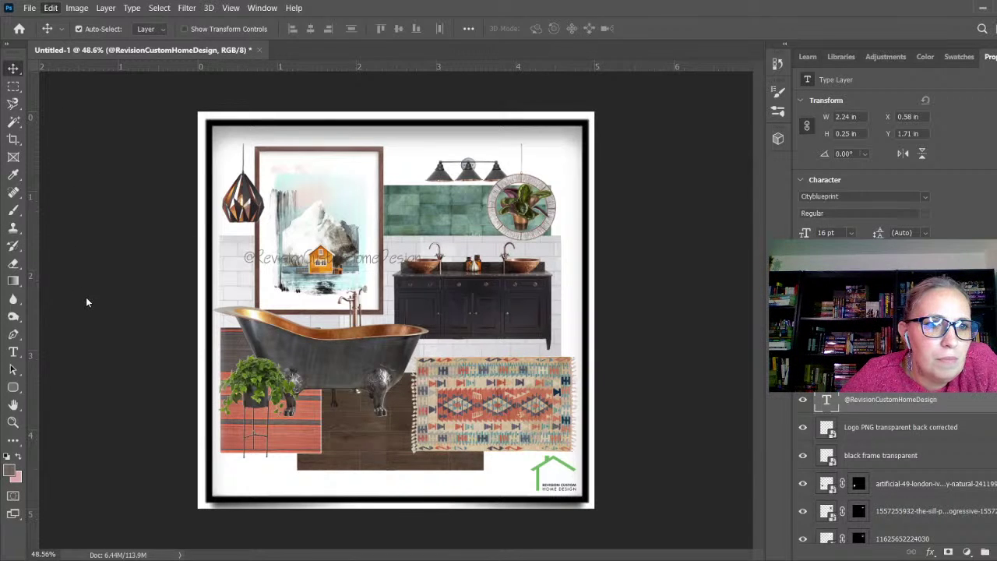
{"action": "left_click", "coordinate": [273, 473]}
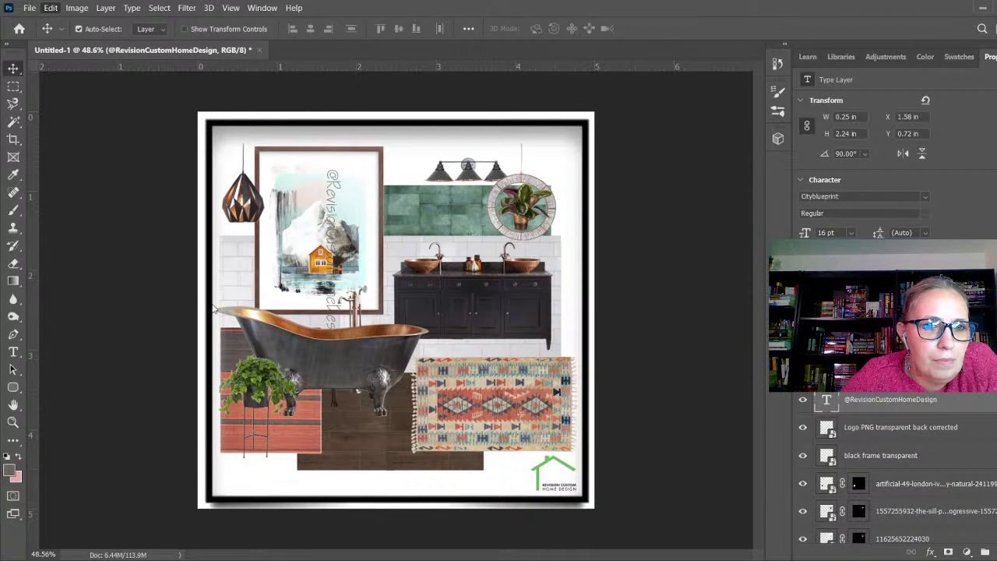
{"action": "left_click", "coordinate": [264, 459]}
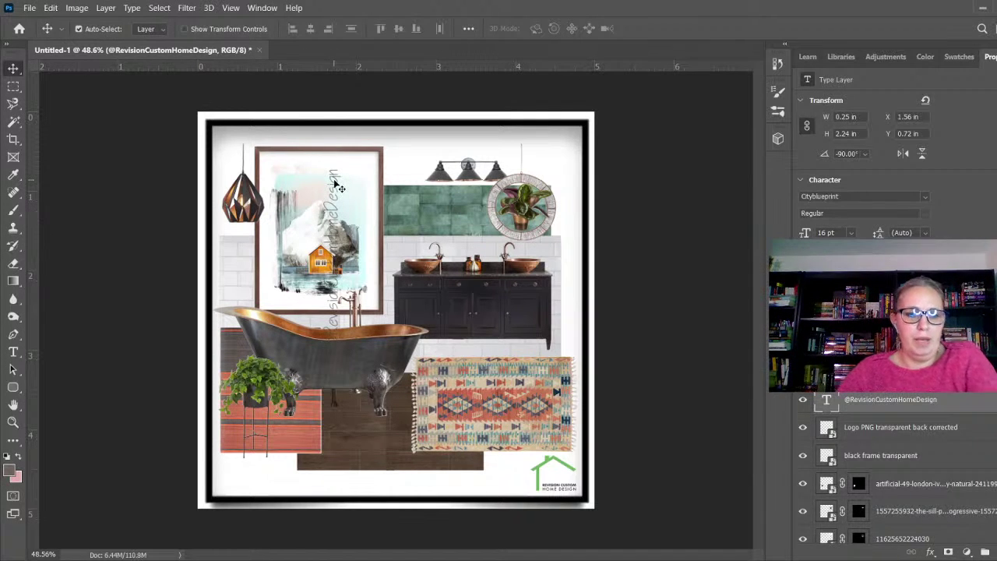
- Scale the vertical text to 64.26% and place it along the frame's left side at X 106.99 px, Y 518.39 px
{"action": "key", "text": "ctrl+t"}
{"action": "left_click_drag", "start_coordinate": [343, 169], "coordinate": [224, 219]}
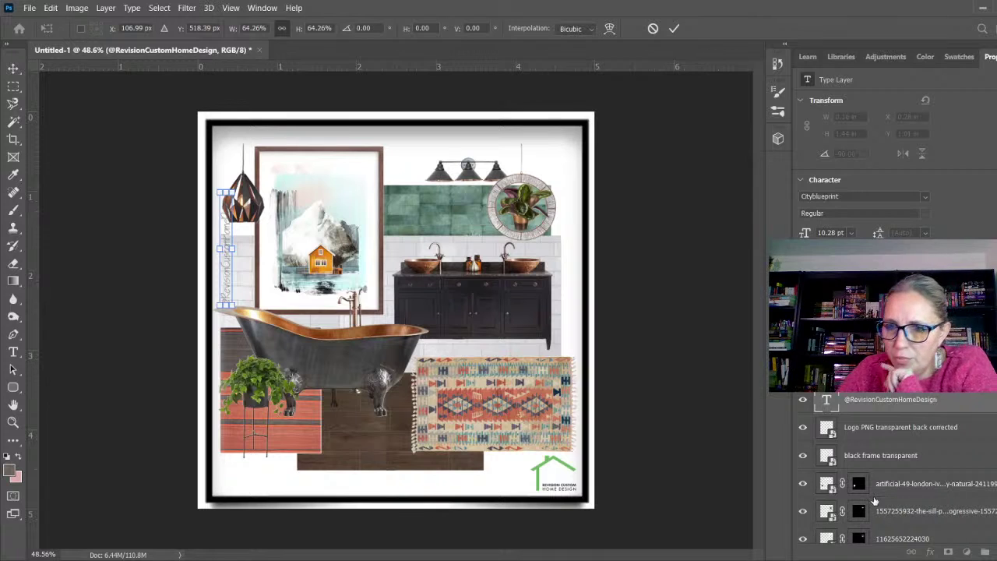
{"action": "scroll", "coordinate": [880, 496], "scroll_direction": "down", "scroll_amount": 1}
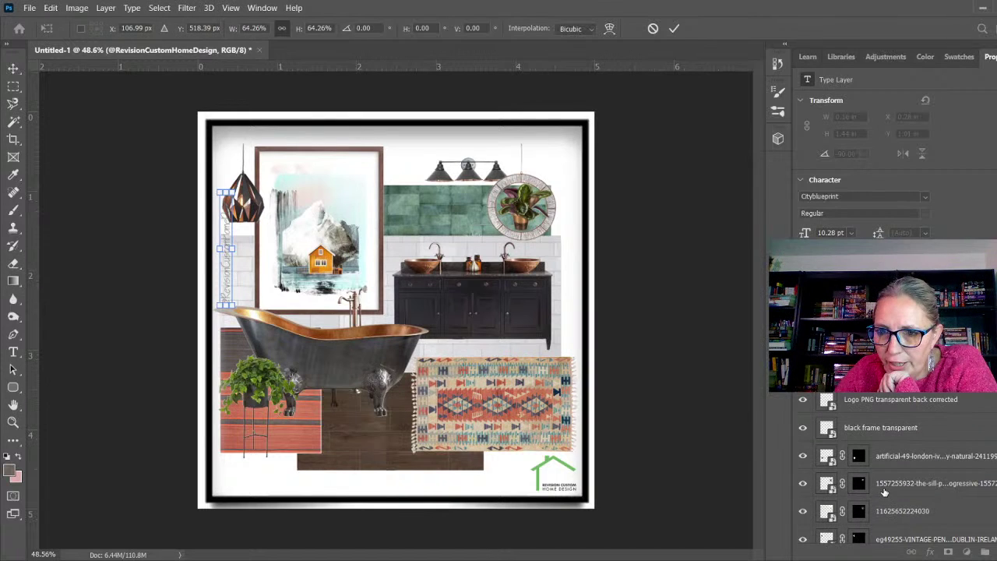
{"action": "left_click", "coordinate": [13, 69]}
- Move the black and copper pendant light slightly up and right, clear of the vertical text
{"action": "left_click", "coordinate": [250, 202]}
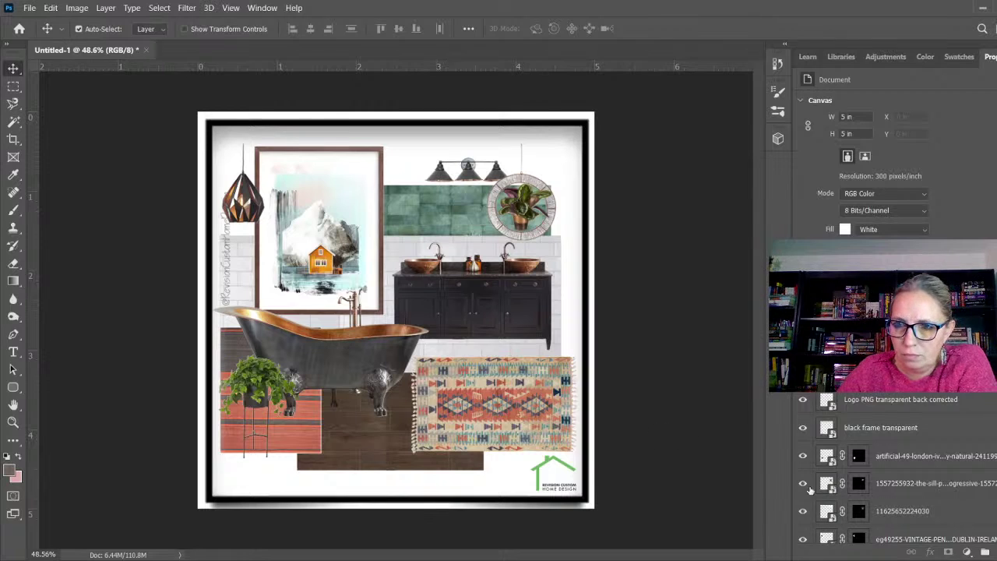
{"action": "scroll", "coordinate": [951, 513], "scroll_direction": "down", "scroll_amount": 3}
{"action": "scroll", "coordinate": [927, 508], "scroll_direction": "down", "scroll_amount": 1}
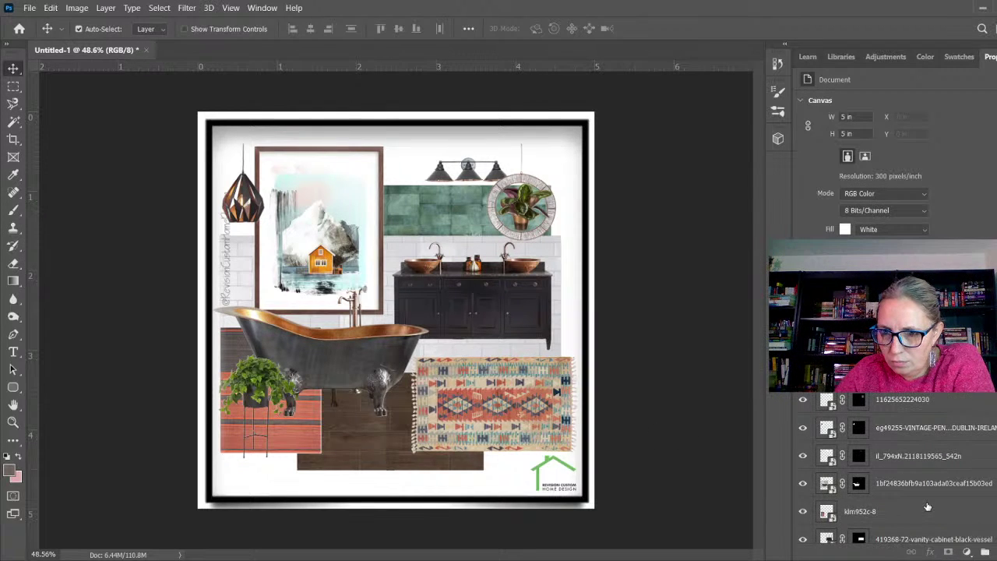
{"action": "left_click", "coordinate": [858, 428]}
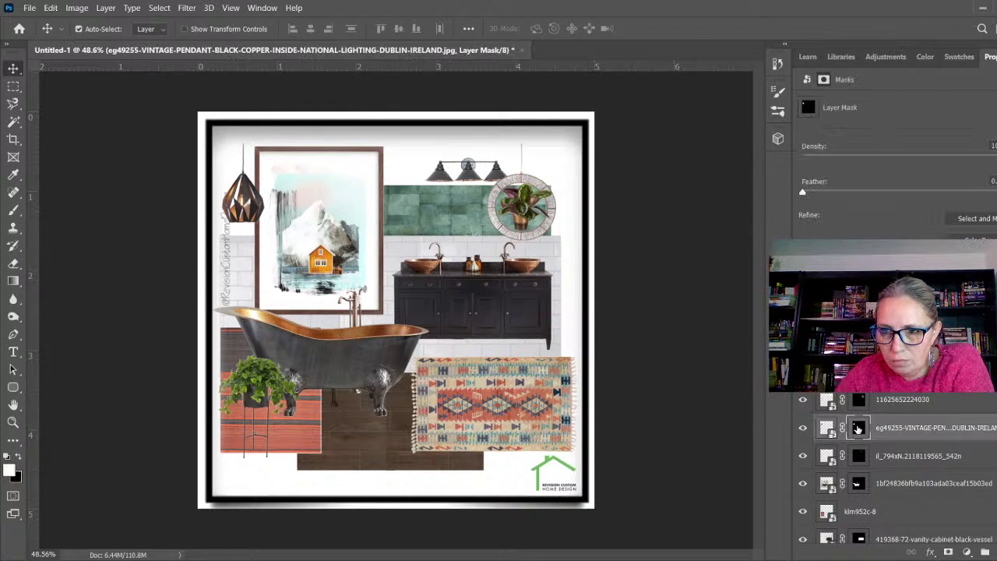
{"action": "left_click_drag", "start_coordinate": [243, 216], "coordinate": [260, 222]}
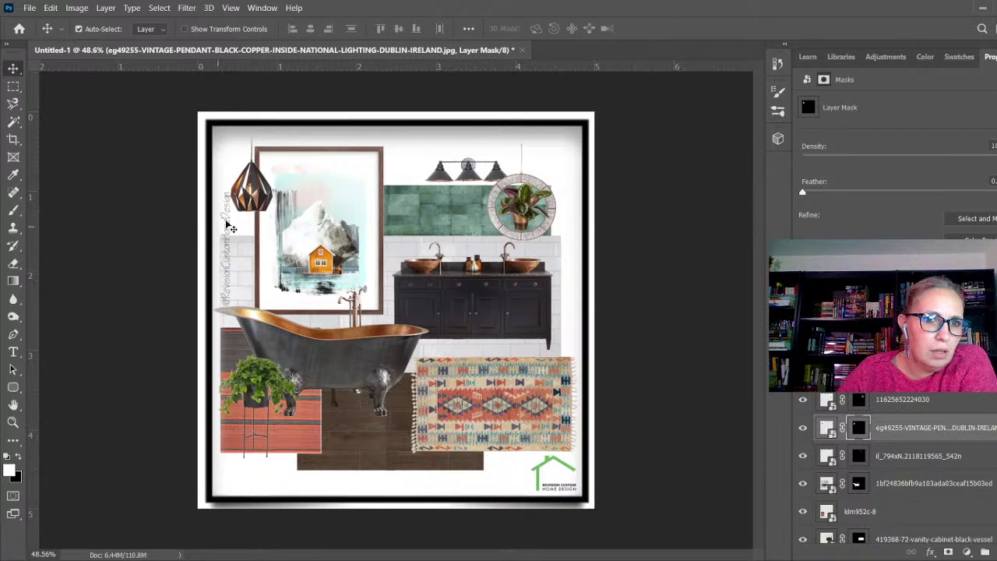
- Nudge the vertical text left and up to X 0.22 in, Y 0.71 in, above the bathtub's rim
{"action": "left_click", "coordinate": [226, 225]}
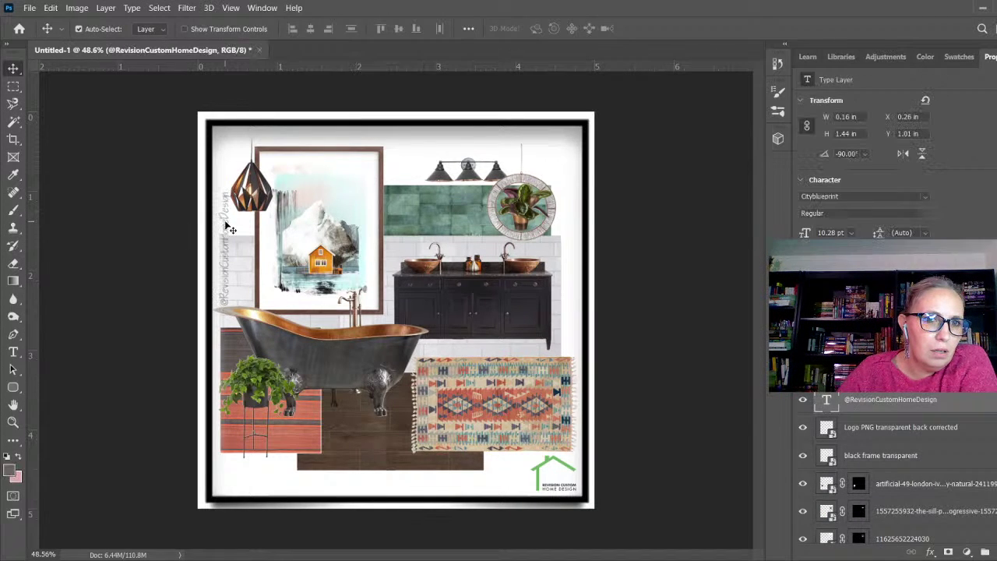
{"action": "key", "text": "Left"}
{"action": "key", "text": "Left"}
{"action": "key", "text": "Left"}
{"action": "key", "text": "Left"}
{"action": "key", "text": "Left"}
{"action": "key", "text": "Left"}
{"action": "key", "text": "Left"}
{"action": "key", "text": "Left"}
{"action": "key", "text": "Left"}
{"action": "key", "text": "Left"}
{"action": "key", "text": "Left"}
{"action": "key", "text": "Left"}
{"action": "key", "text": "Left"}
{"action": "key", "text": "Left"}
{"action": "key", "text": "Left"}
{"action": "key", "text": "Left"}
{"action": "key", "text": "Up"}
{"action": "key", "text": "Up"}
{"action": "key", "text": "Up"}
{"action": "key", "text": "Up"}
{"action": "key", "text": "Up"}
{"action": "key", "text": "Up"}
{"action": "key", "text": "Up"}
{"action": "key", "text": "Up"}
{"action": "key", "text": "Up"}
{"action": "key", "text": "Up"}
{"action": "key", "text": "Up"}
{"action": "key", "text": "Up"}
{"action": "key", "text": "Up"}
{"action": "key", "text": "Up"}
{"action": "key", "text": "Up"}
{"action": "key", "text": "Up"}
{"action": "key", "text": "Up"}
{"action": "key", "text": "Up"}
{"action": "key", "text": "Up"}
{"action": "key", "text": "Up"}
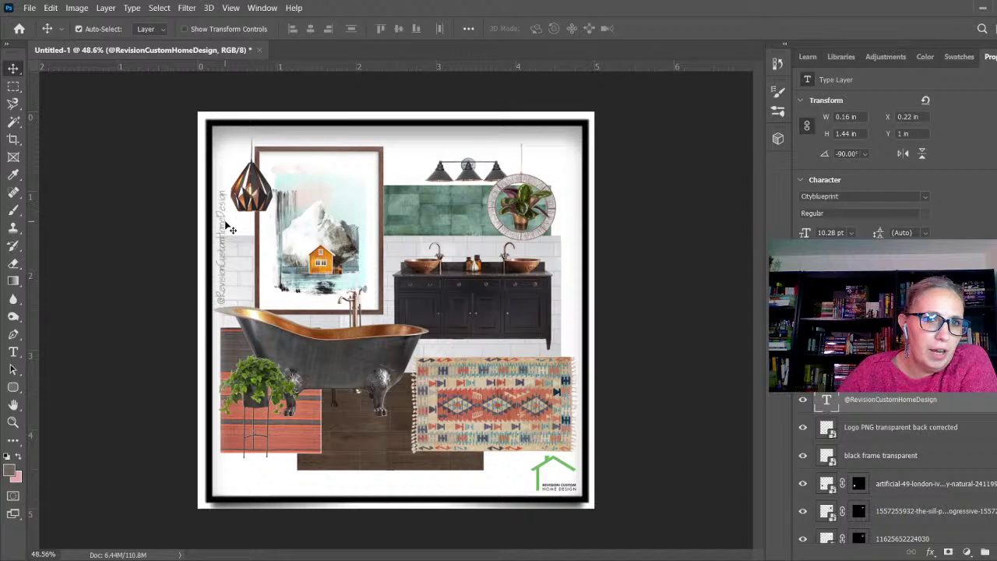
{"action": "key", "text": "Up"}
{"action": "key", "text": "Up"}
{"action": "key", "text": "Up"}
{"action": "key", "text": "Up"}
{"action": "key", "text": "Up"}
{"action": "key", "text": "Up"}
{"action": "key", "text": "Up"}
{"action": "key", "text": "Up"}
{"action": "key", "text": "Up"}
{"action": "key", "text": "Up"}
{"action": "key", "text": "Up"}
{"action": "key", "text": "Up"}
{"action": "key", "text": "Up"}
{"action": "key", "text": "Up"}
{"action": "key", "text": "Up"}
{"action": "key", "text": "Up"}
{"action": "key", "text": "Up"}
{"action": "key", "text": "Up"}
{"action": "key", "text": "Up"}
{"action": "key", "text": "Up"}
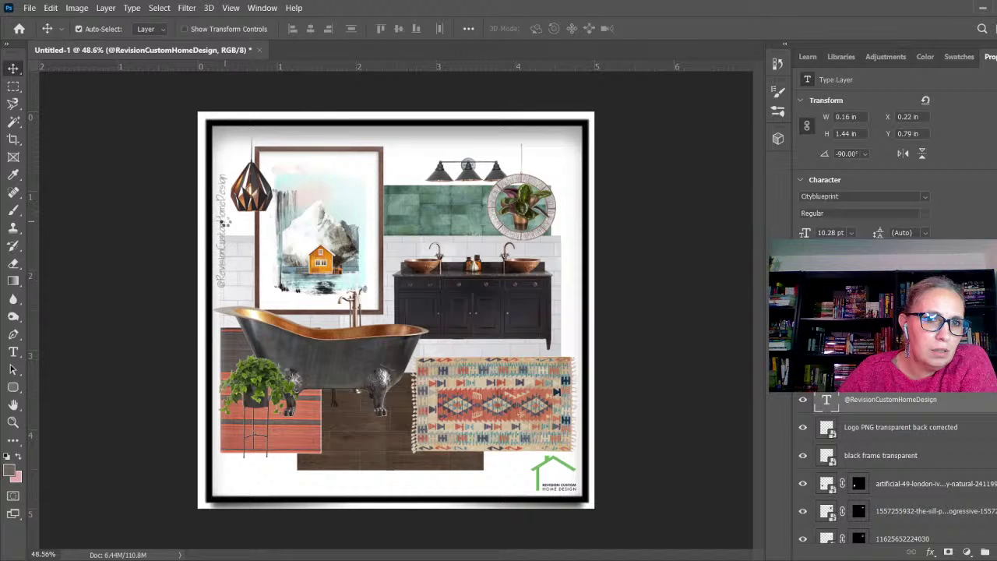
{"action": "key", "text": "Up"}
{"action": "key", "text": "Up"}
{"action": "key", "text": "Up"}
{"action": "key", "text": "Up"}
{"action": "key", "text": "Up"}
{"action": "key", "text": "Up"}
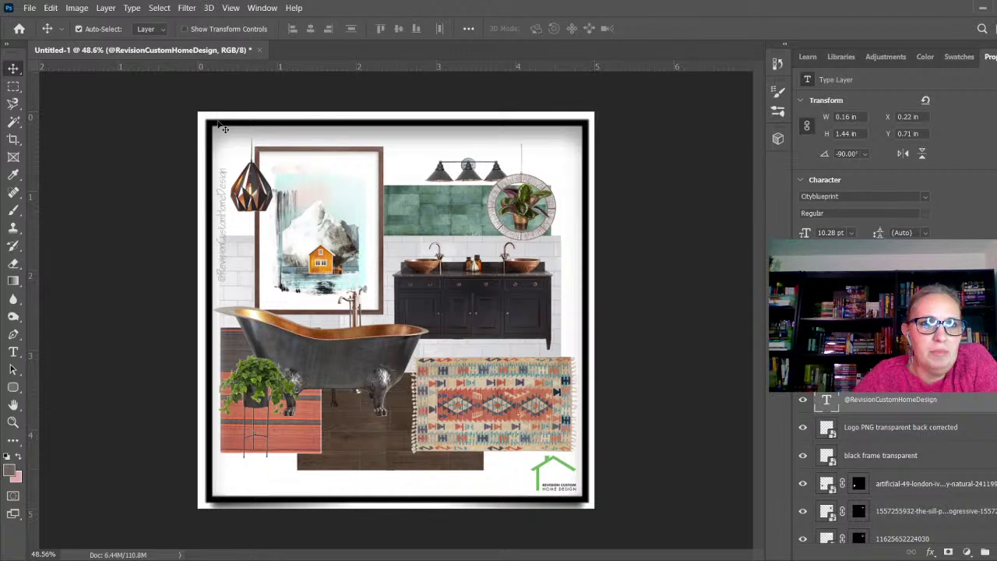
- Slide the black frame aside to the right and move the dark brown floor tiles and striped rug lower
{"action": "left_click_drag", "start_coordinate": [223, 131], "coordinate": [563, 122]}
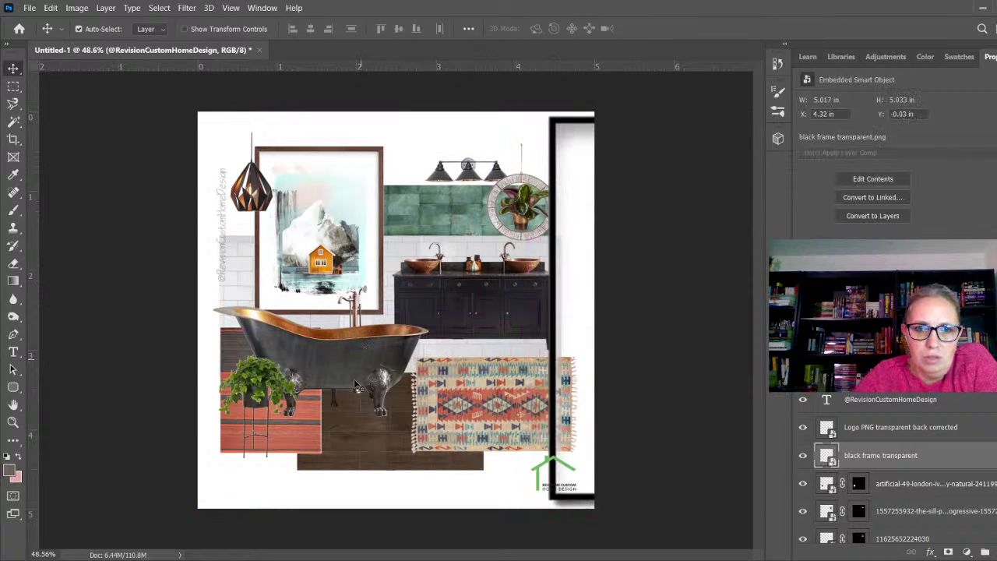
{"action": "left_click", "coordinate": [357, 465]}
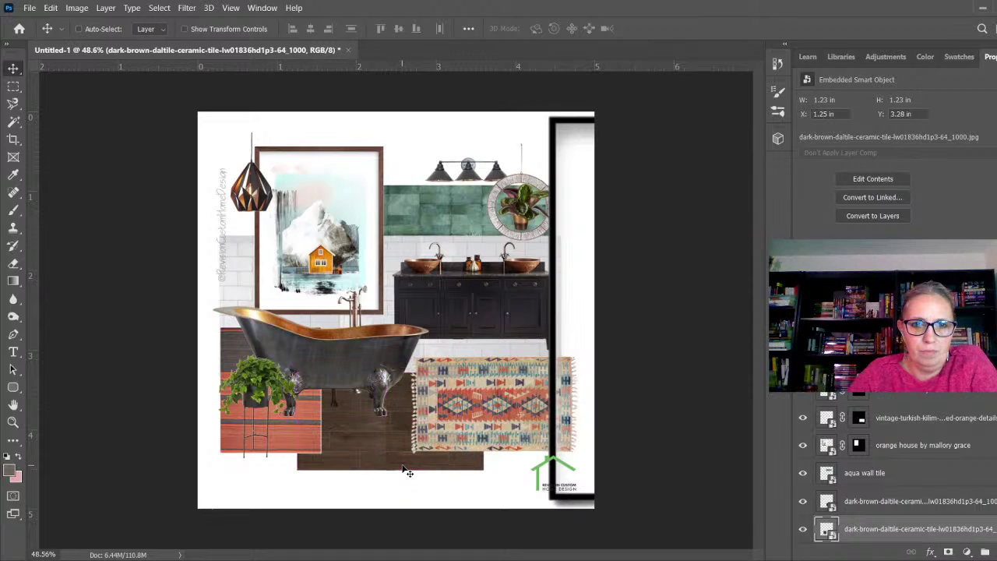
{"action": "left_click_drag", "start_coordinate": [403, 462], "coordinate": [302, 469]}
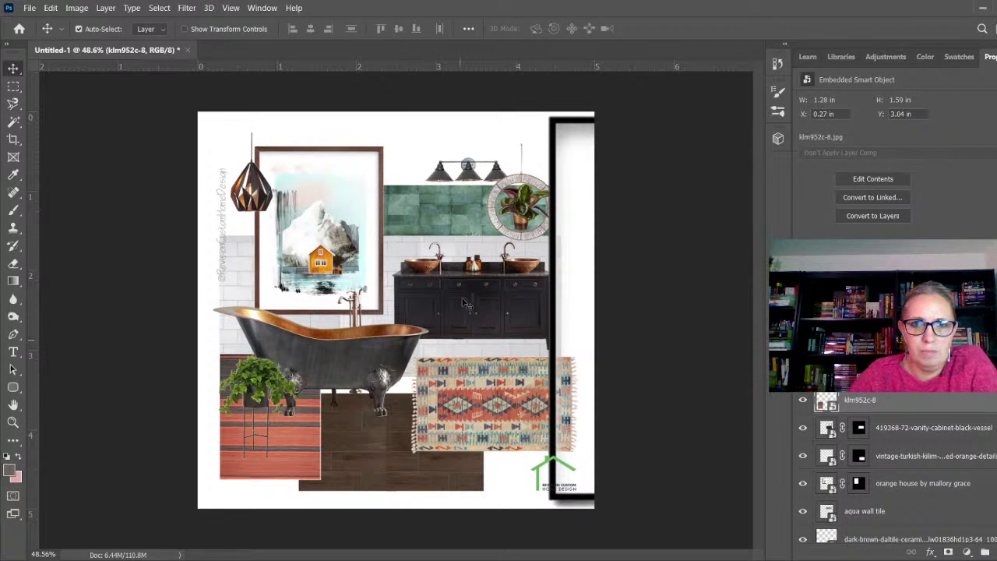
- Raise the three-shade light and set the aqua wall tile at Y 0.76 in, the kilim rug at 2.66 in and the vanity at 0.97 in
{"action": "left_click_drag", "start_coordinate": [468, 168], "coordinate": [468, 158]}
{"action": "left_click_drag", "start_coordinate": [459, 199], "coordinate": [459, 190]}
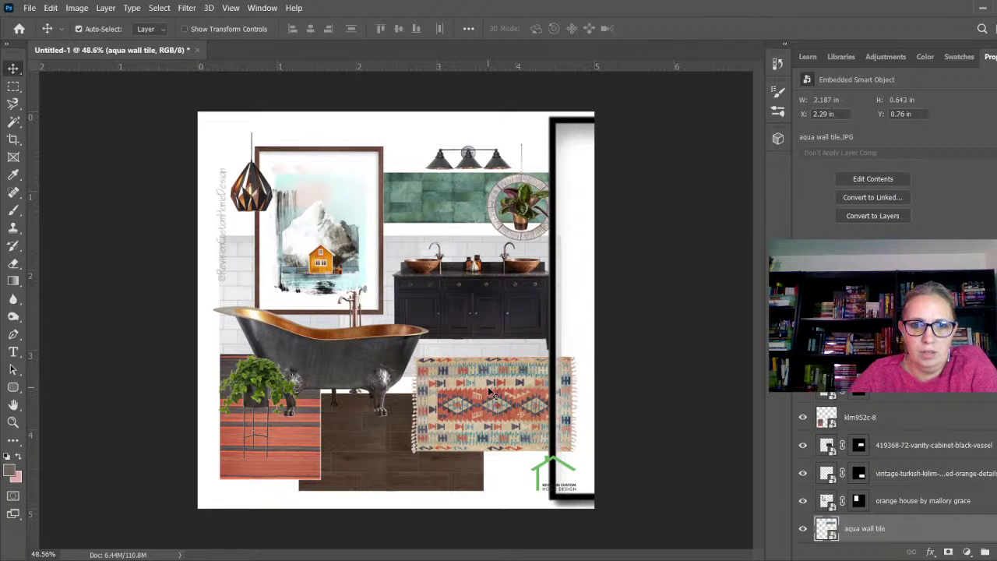
{"action": "left_click_drag", "start_coordinate": [494, 438], "coordinate": [491, 450]}
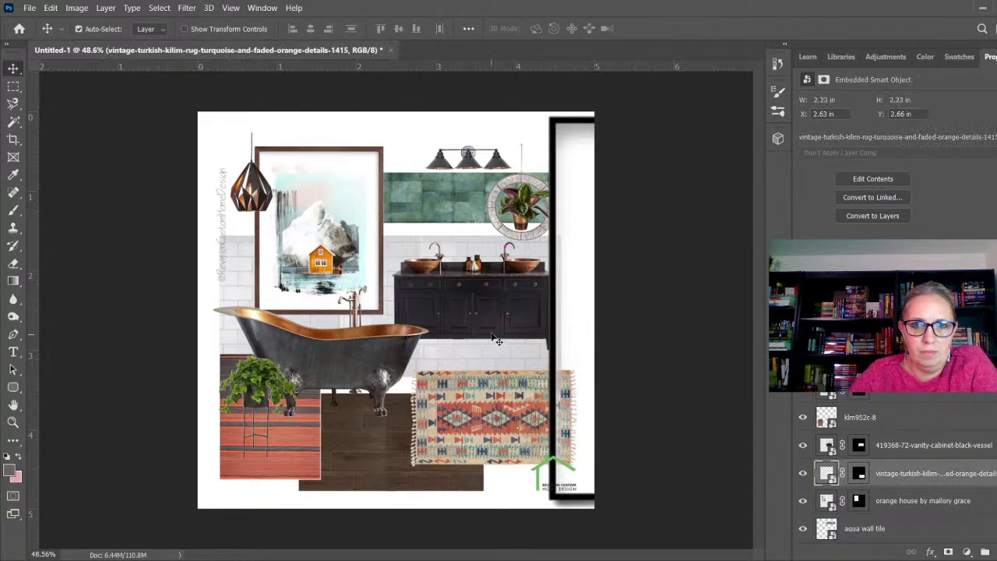
{"action": "left_click_drag", "start_coordinate": [497, 335], "coordinate": [496, 341]}
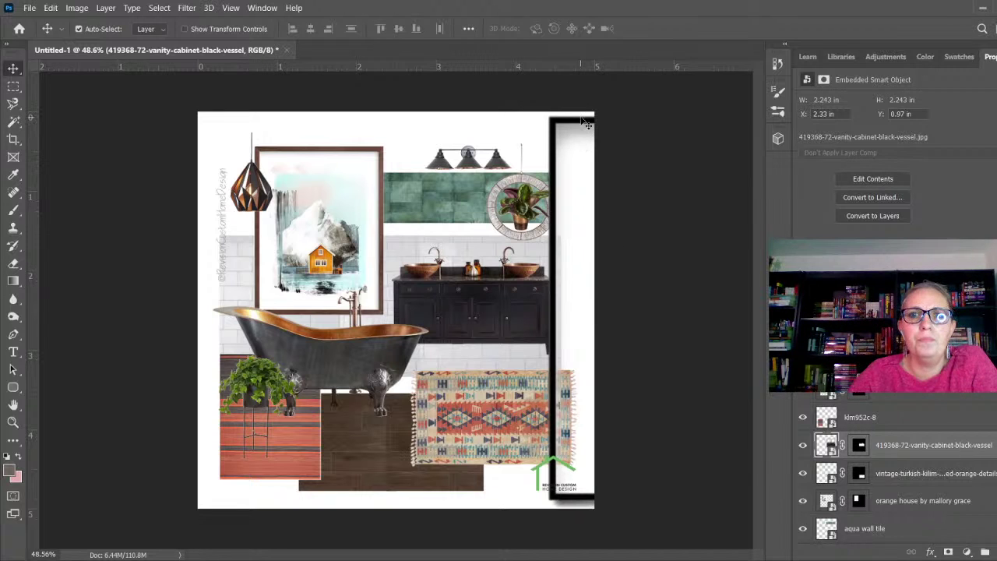
- Move the black frame back around the composition to X -0.01 in, Y 0 in, and select the kilim rug
{"action": "left_click_drag", "start_coordinate": [586, 123], "coordinate": [236, 126]}
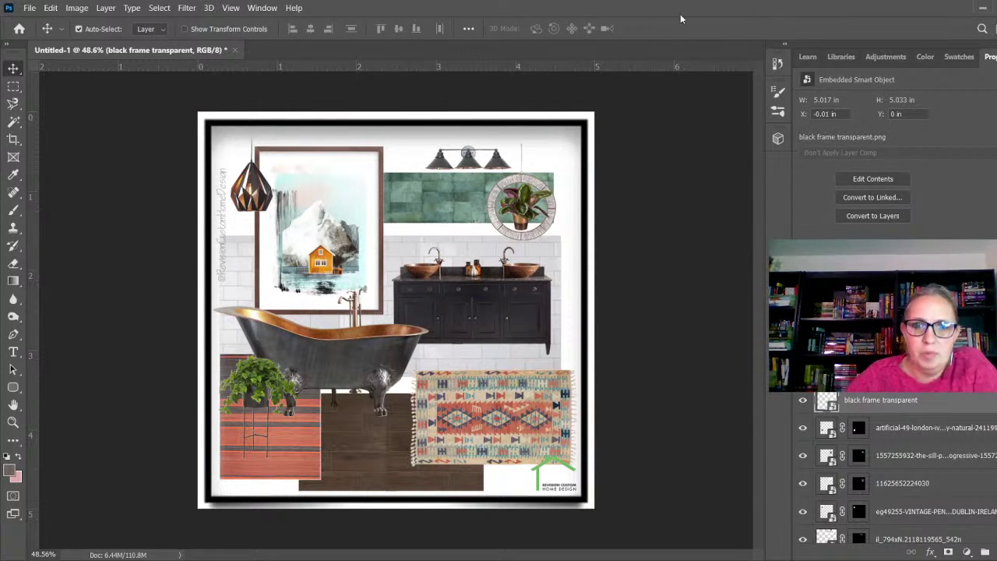
{"action": "left_click", "coordinate": [528, 445]}
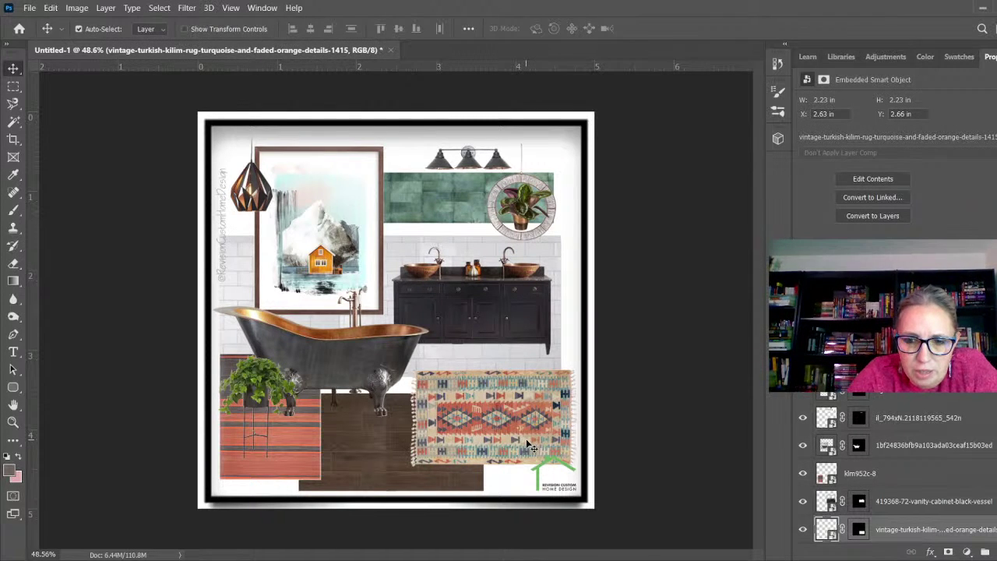
- Raise the kilim rug to Y 2.6 in, just above the house logo
{"action": "key", "text": "Up"}
{"action": "key", "text": "Up"}
{"action": "key", "text": "Up"}
{"action": "key", "text": "Up"}
{"action": "key", "text": "Up"}
{"action": "key", "text": "Up"}
{"action": "key", "text": "Up"}
{"action": "key", "text": "Up"}
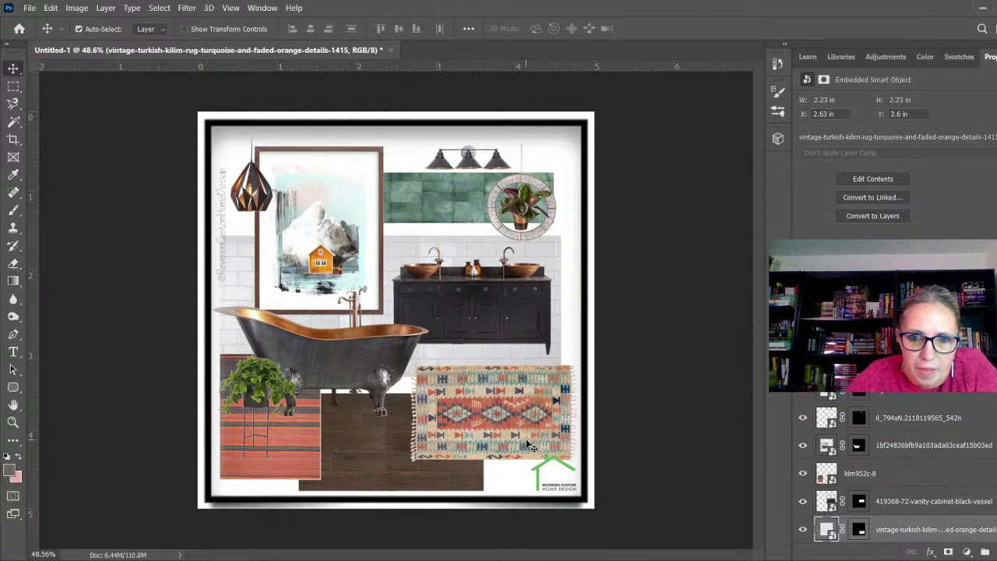
- Scale the house logo down proportionally to 4.13% and lower it to Y 4.39 in, inside the frame's corner below the kilim rug
{"action": "left_click", "coordinate": [536, 471]}
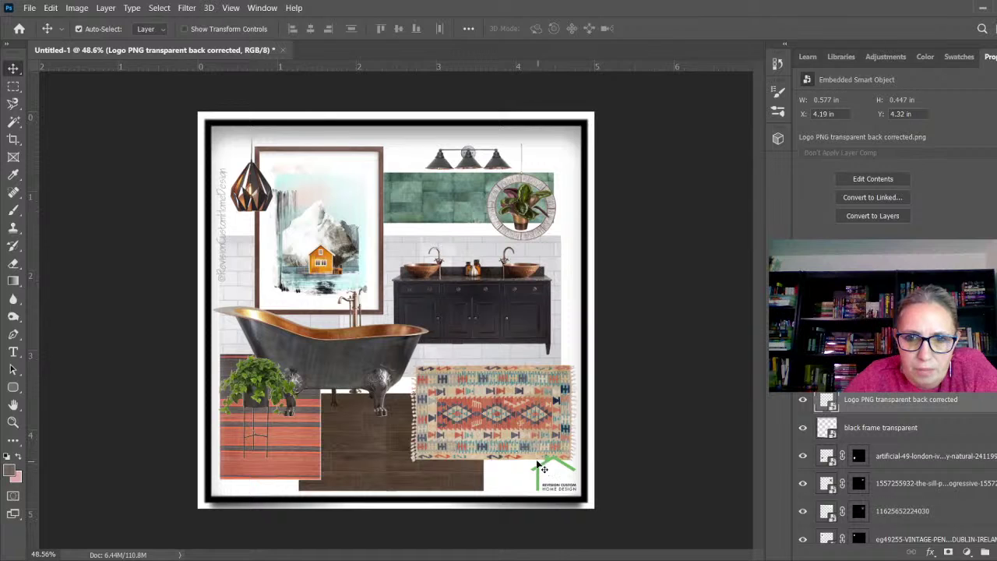
{"action": "key", "text": "ctrl+t"}
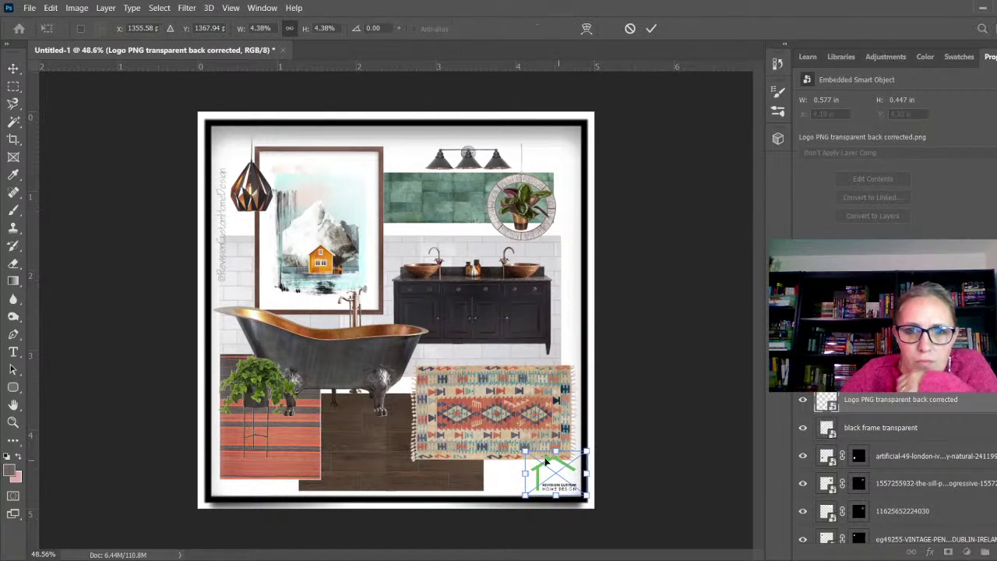
{"action": "left_click_drag", "start_coordinate": [586, 452], "coordinate": [583, 456]}
{"action": "key", "text": "Down"}
{"action": "key", "text": "Down"}
{"action": "key", "text": "Down"}
{"action": "key", "text": "Down"}
{"action": "key", "text": "Down"}
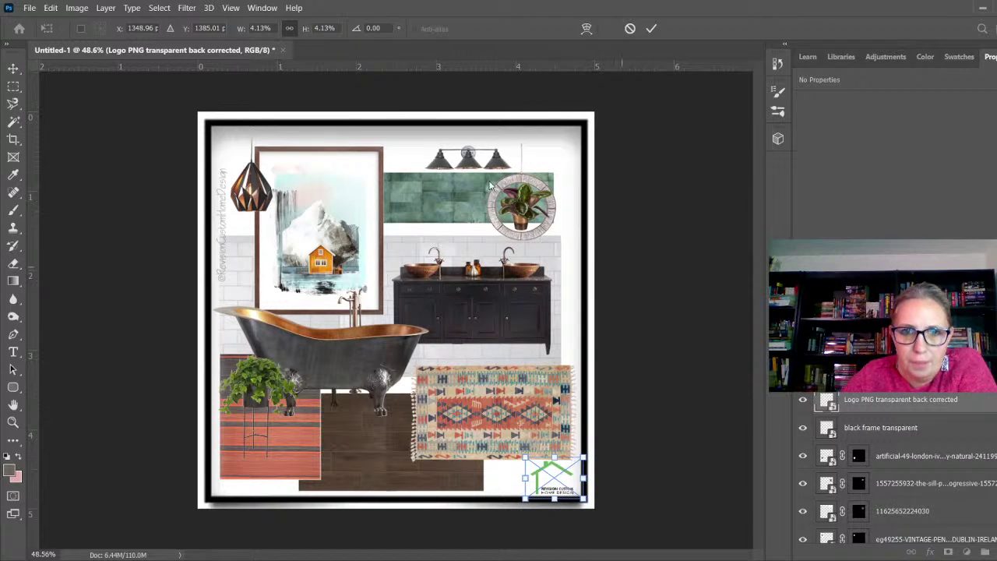
{"action": "left_click", "coordinate": [13, 68]}
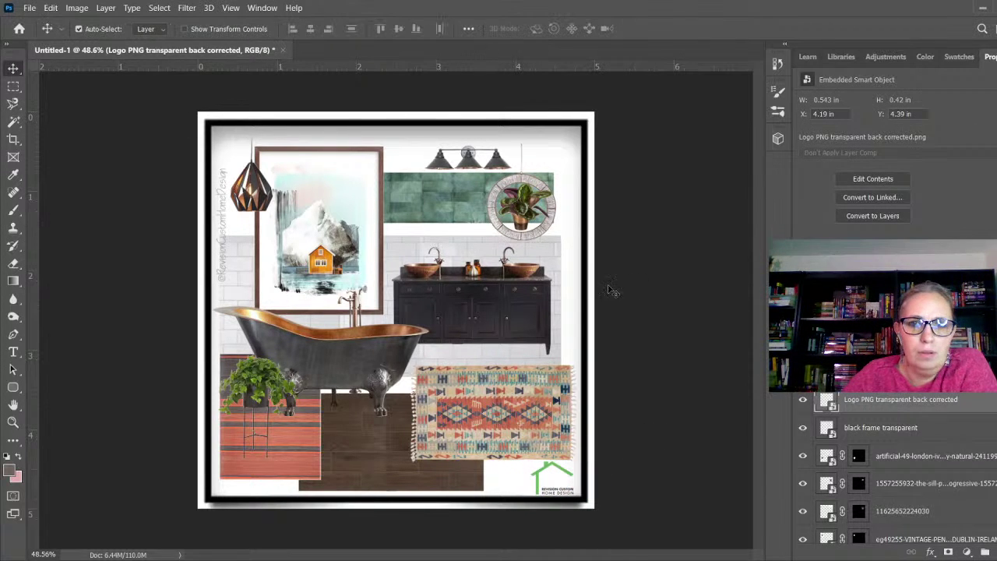